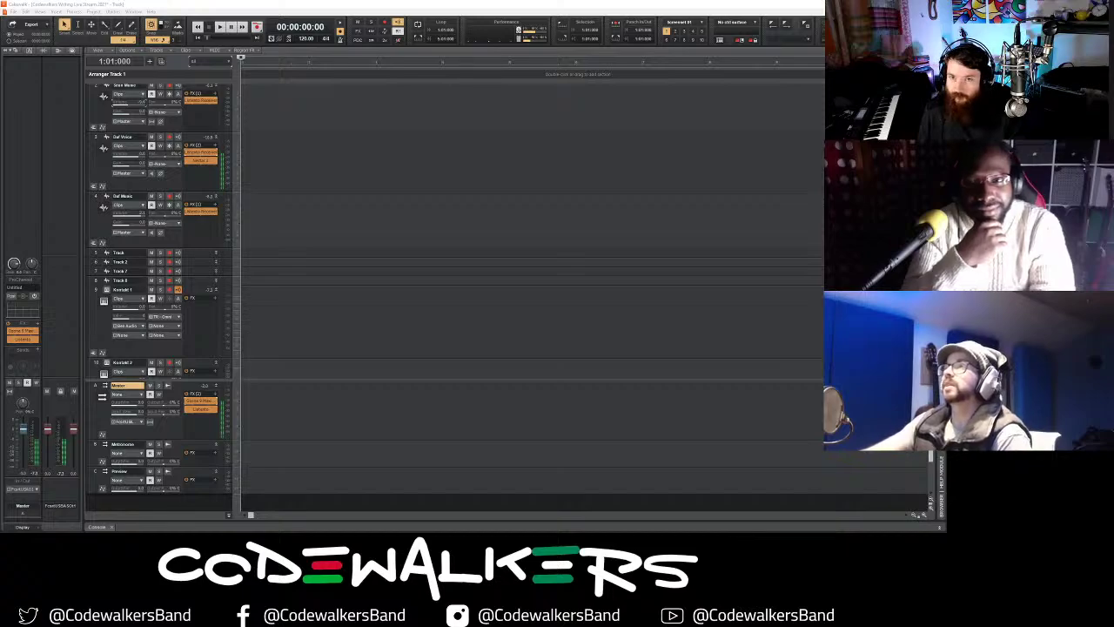
# - Look at the instrument loaded on the Kontakt 1 track and close its plug-in window
pyautogui.scroll(2, 345, 252)
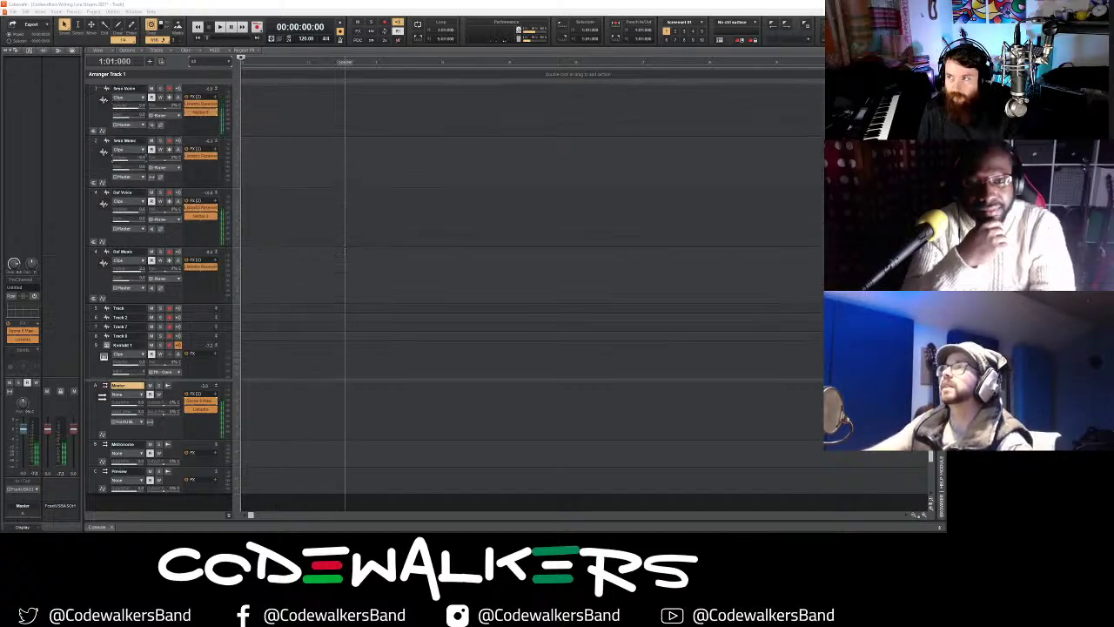
pyautogui.scroll(-4, 344, 252)
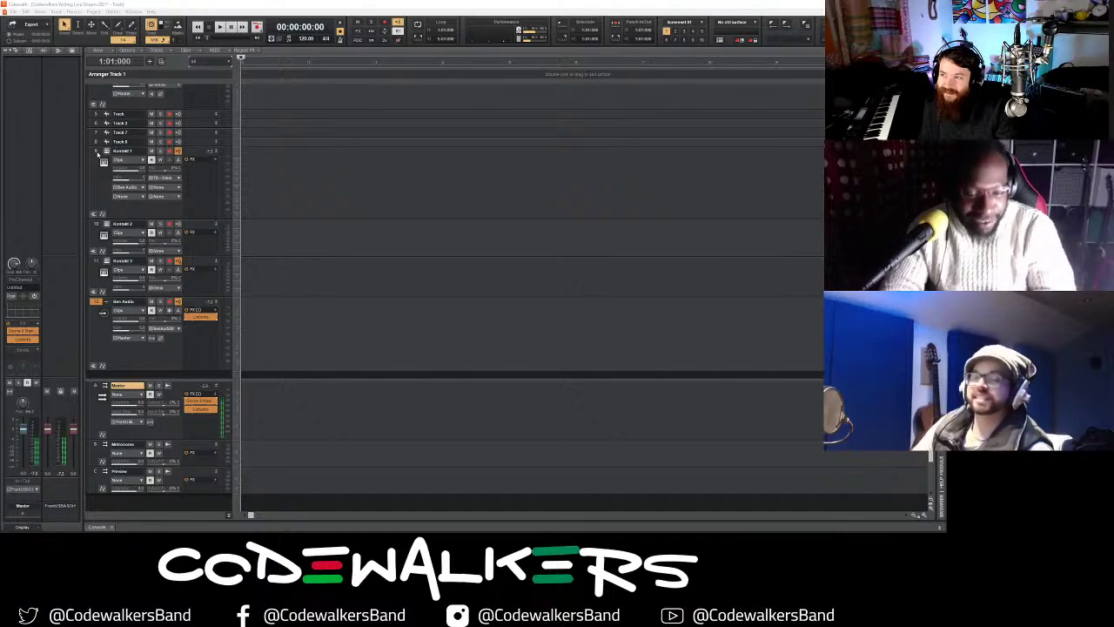
pyautogui.click(97, 153)
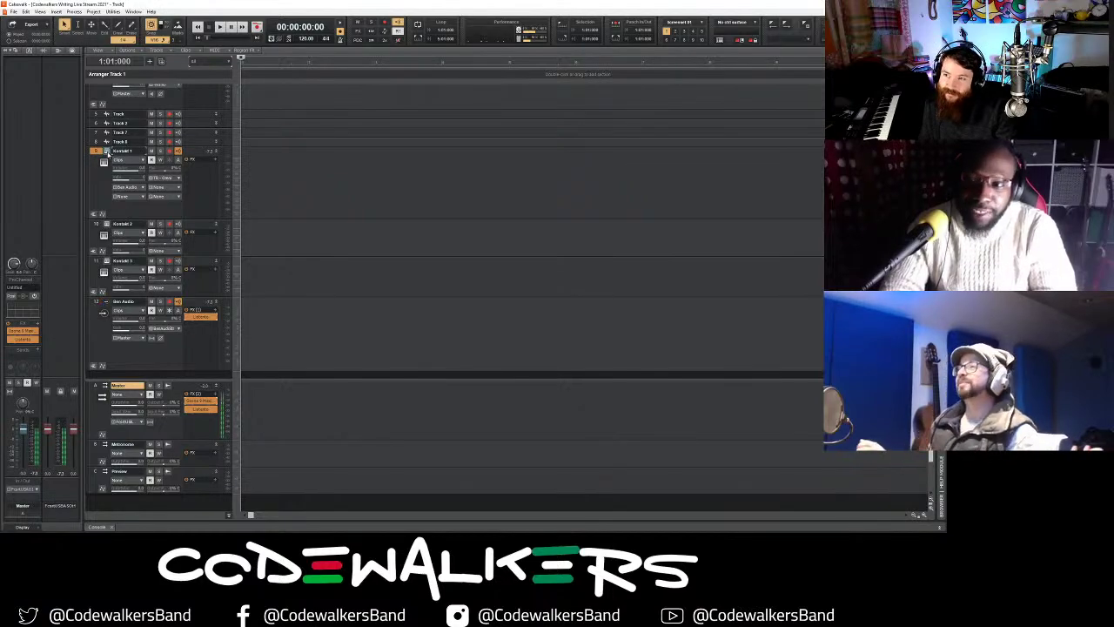
pyautogui.click(107, 151)
pyautogui.moveTo(516, 63); pyautogui.dragTo(351, 64)
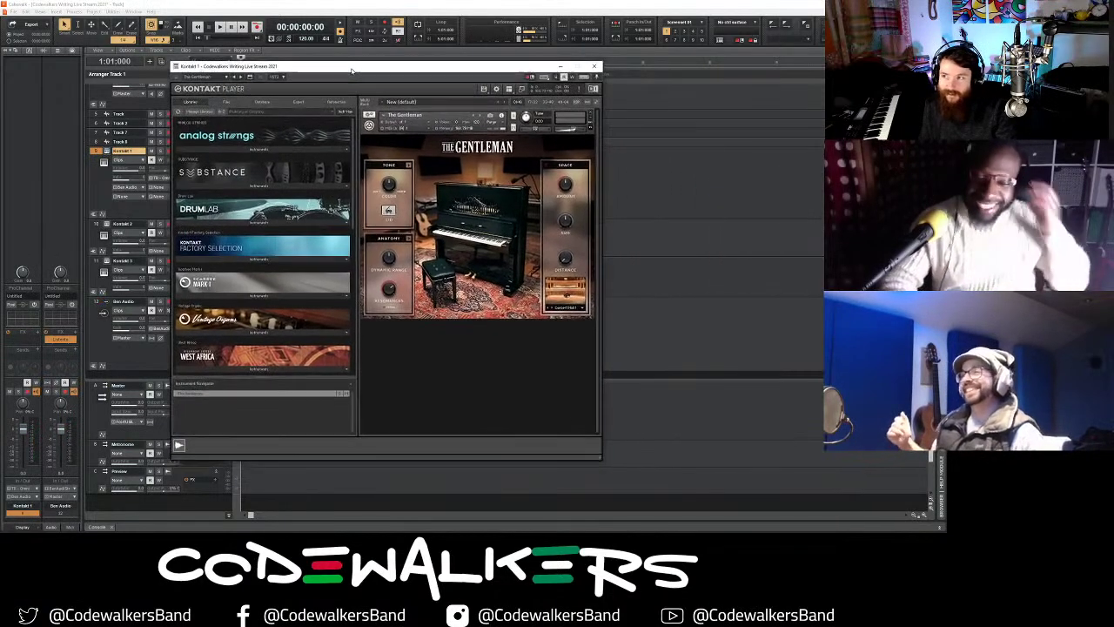
pyautogui.click(592, 66)
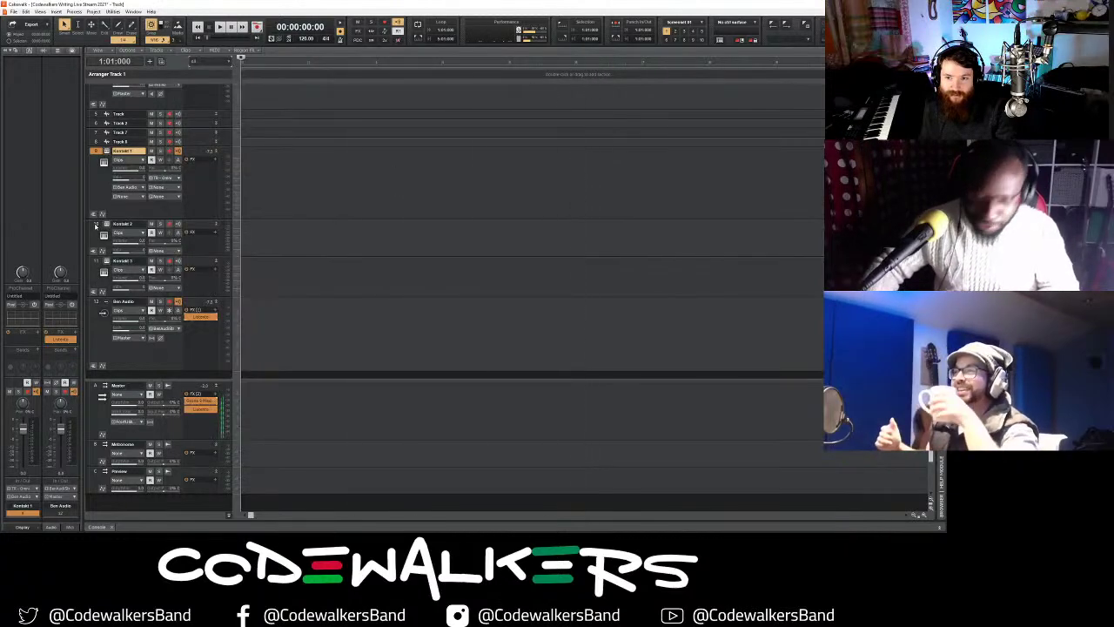
# - Load the SUBSTANCE instrument into the Kontakt 2 track's Kontakt Player and close its window
pyautogui.click(105, 225)
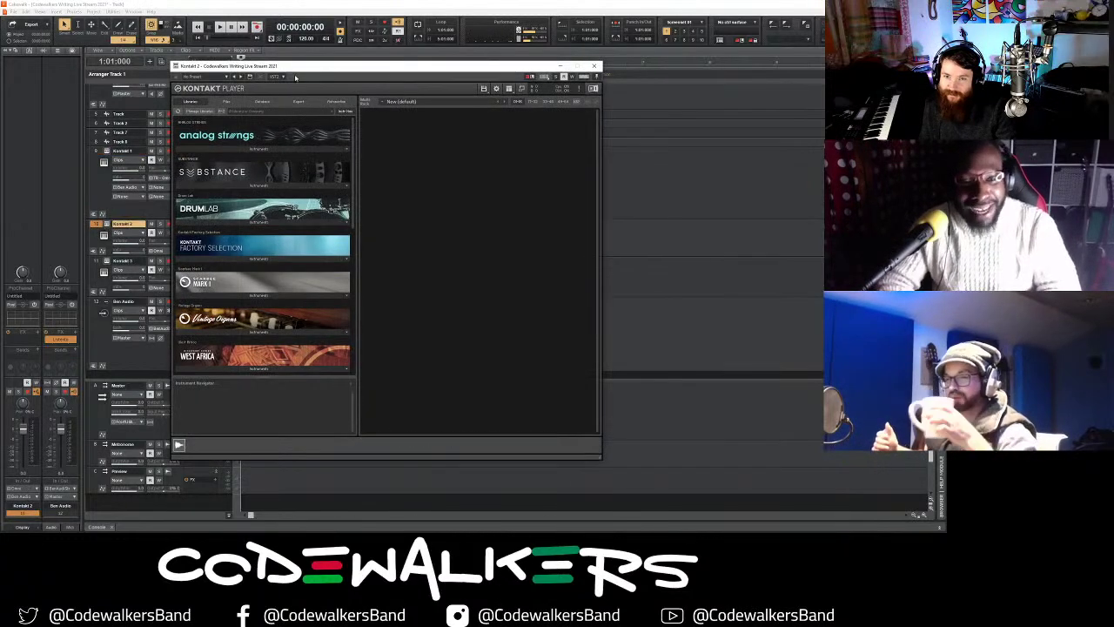
pyautogui.moveTo(304, 67); pyautogui.dragTo(228, 53)
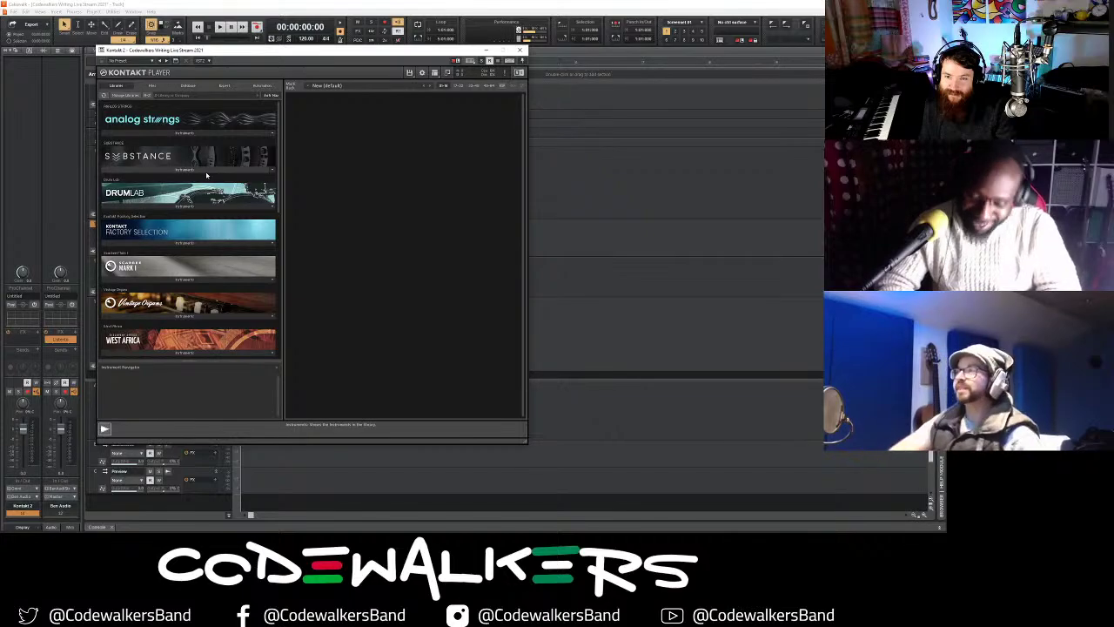
pyautogui.click(218, 169)
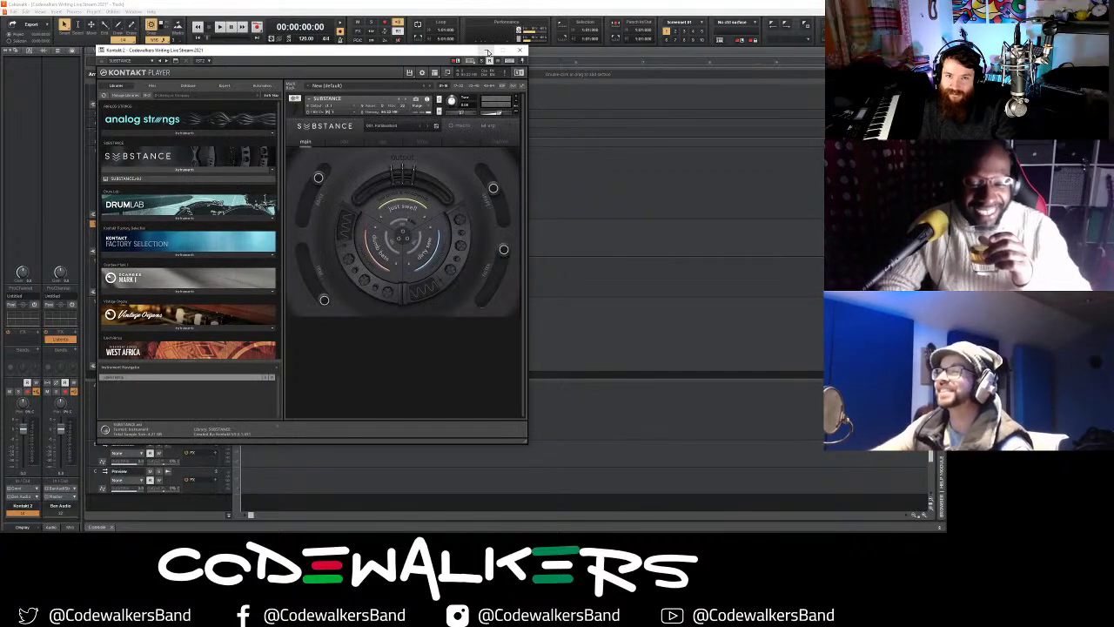
pyautogui.click(520, 50)
# - Rename the Kontakt 2 track to Bass
pyautogui.doubleClick(140, 225)
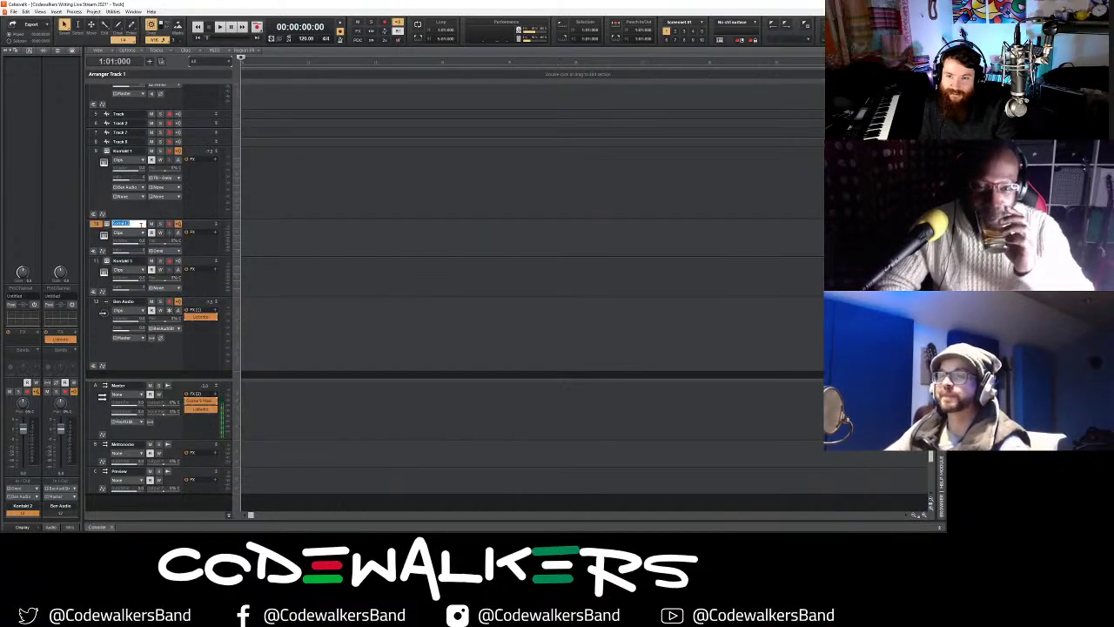
pyautogui.write('Bass')
pyautogui.press('Return')
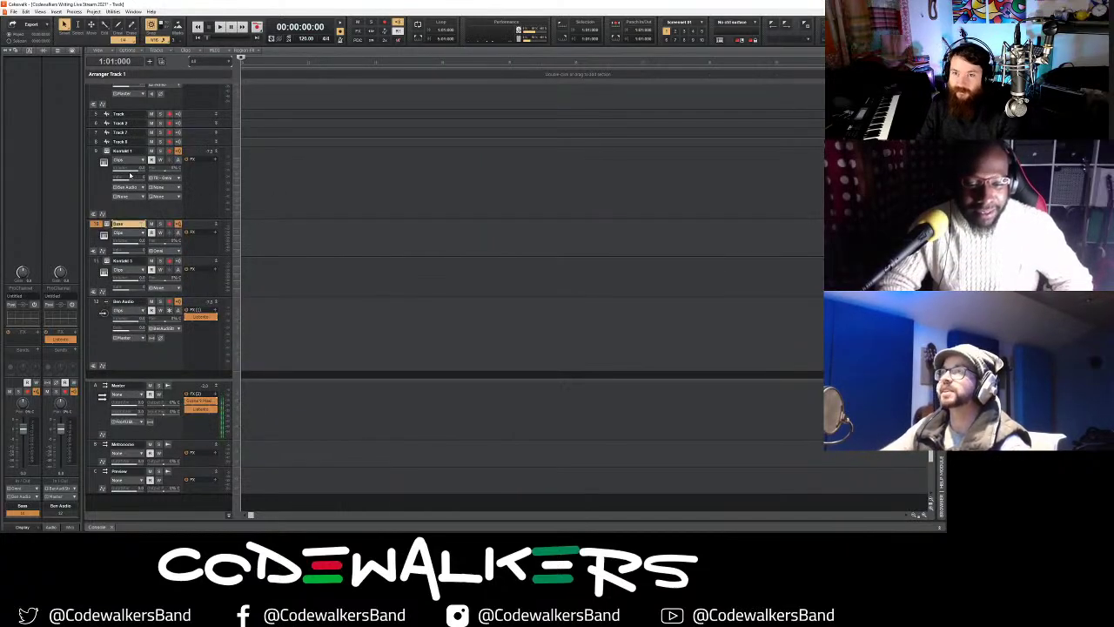
# - Rename the Kontakt 1 track to Piano
pyautogui.doubleClick(132, 151)
pyautogui.write('Piano')
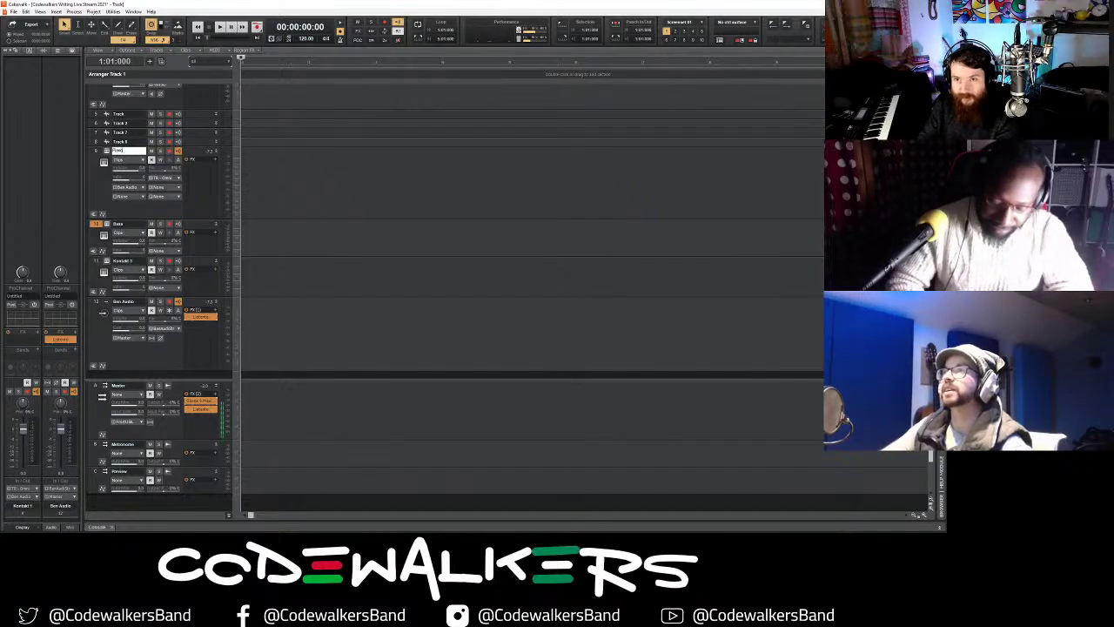
pyautogui.press('Return')
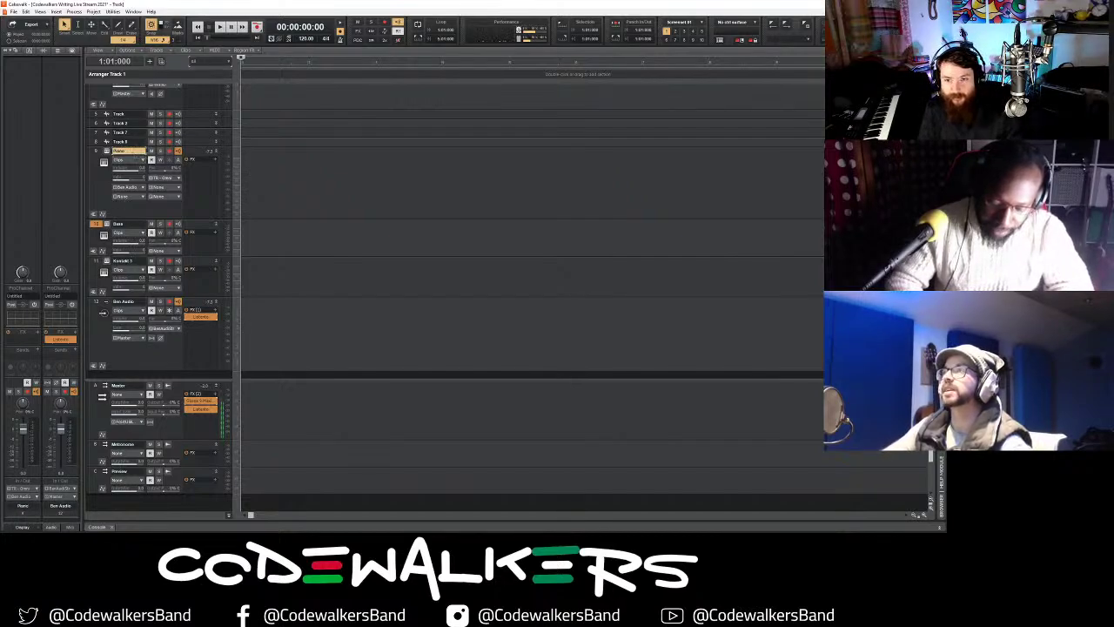
# - Rename the Kontakt 3 track to Synth and select the Piano track
pyautogui.doubleClick(122, 260)
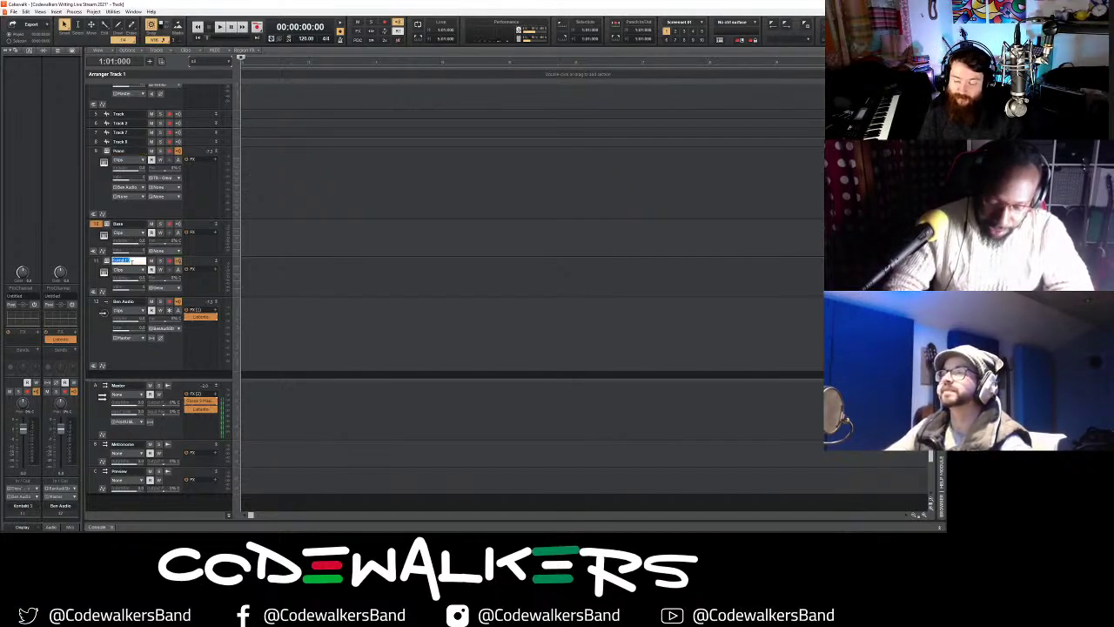
pyautogui.write('Synth')
pyautogui.press('Return')
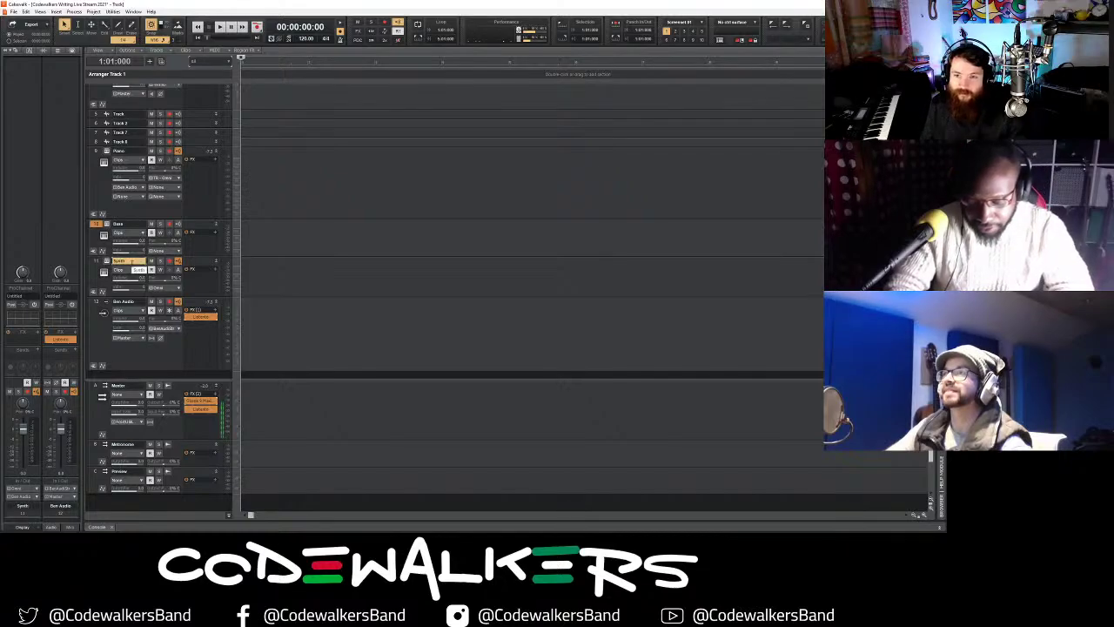
pyautogui.click(101, 152)
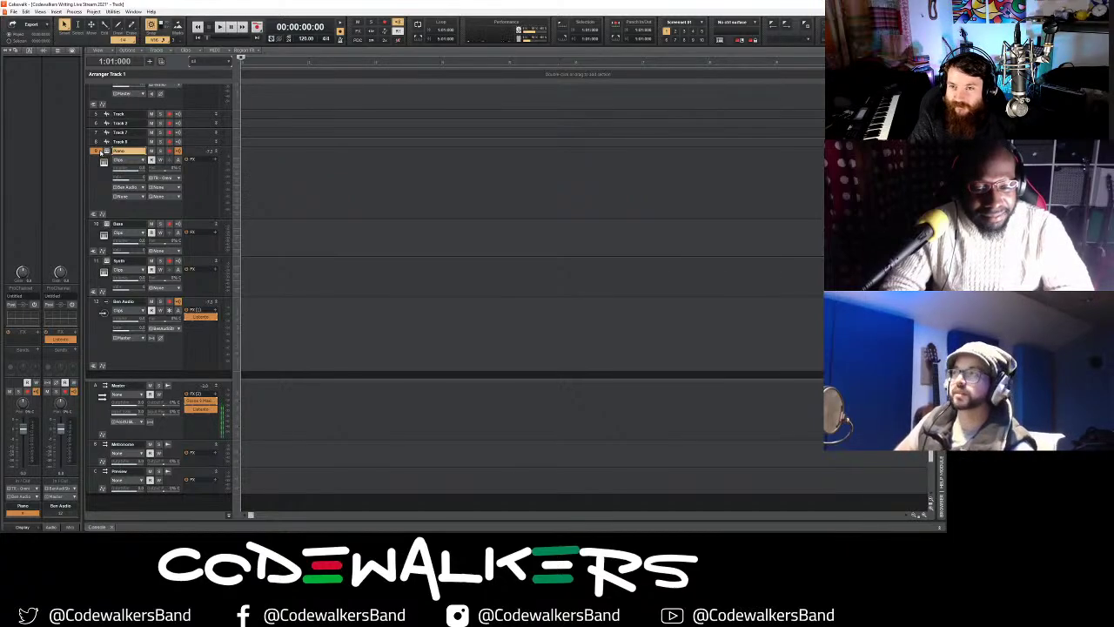
# - Record a short take of the incoming stream in the Listento Receiver on the music track 4, and stop it
pyautogui.scroll(4, 128, 142)
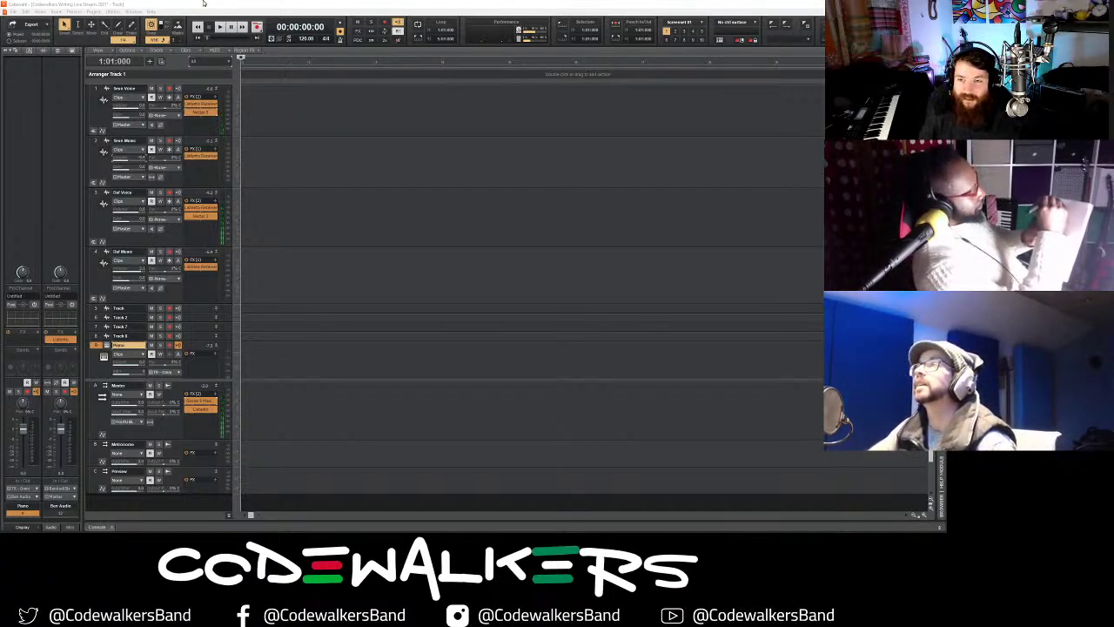
pyautogui.doubleClick(199, 270)
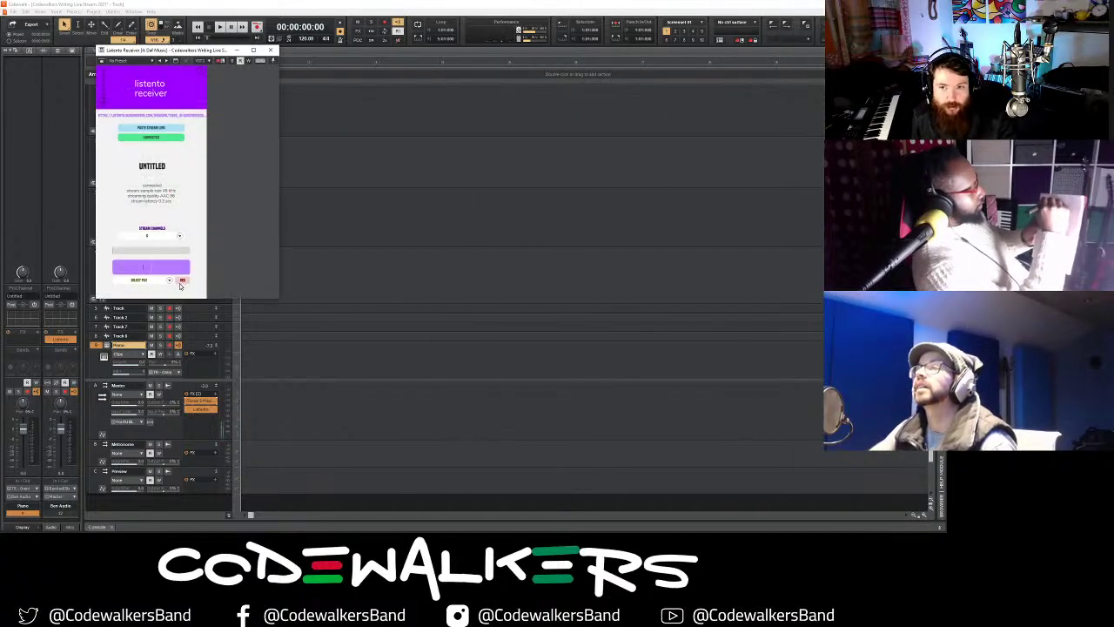
pyautogui.moveTo(189, 54); pyautogui.dragTo(164, 45)
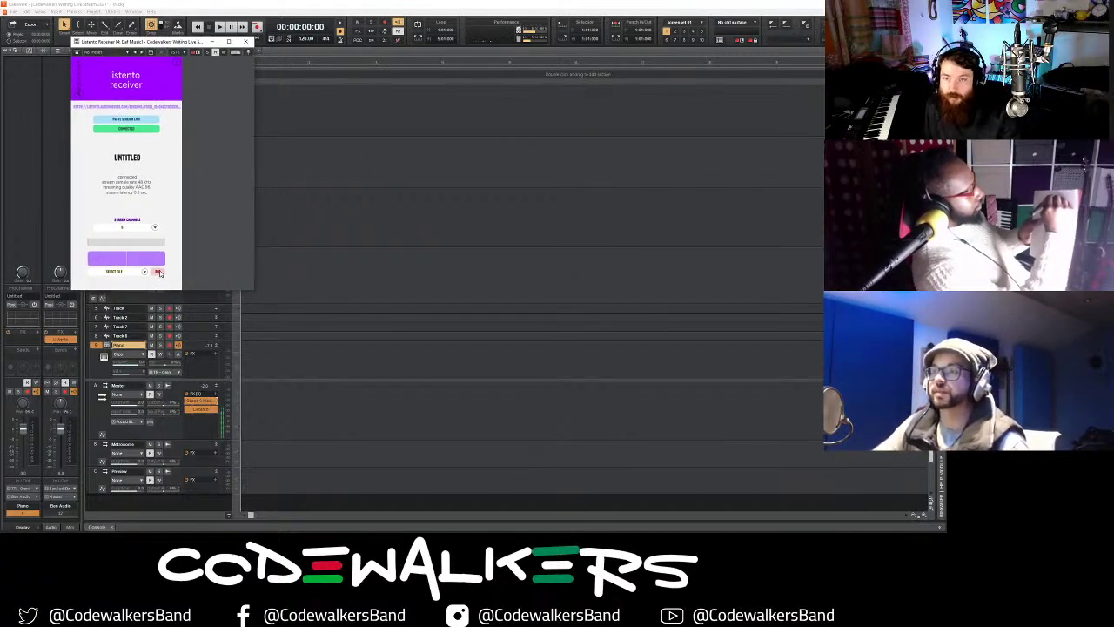
pyautogui.click(158, 272)
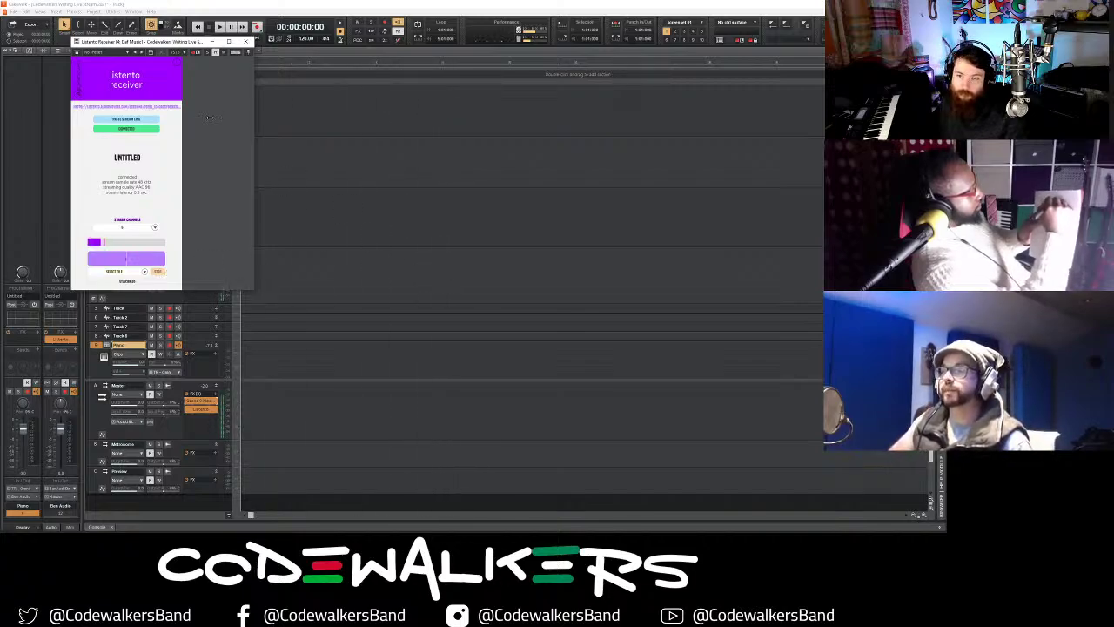
pyautogui.click(157, 274)
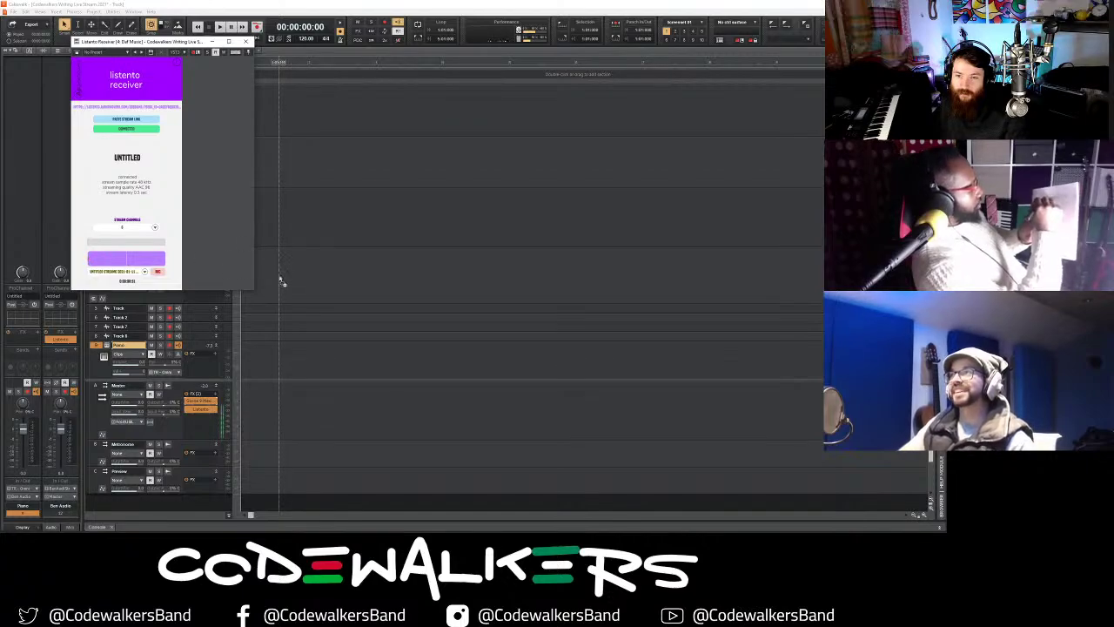
# - Import the recorded stream file onto a new track below track 12 and minimize the Listento Receiver window
pyautogui.scroll(-3, 282, 287)
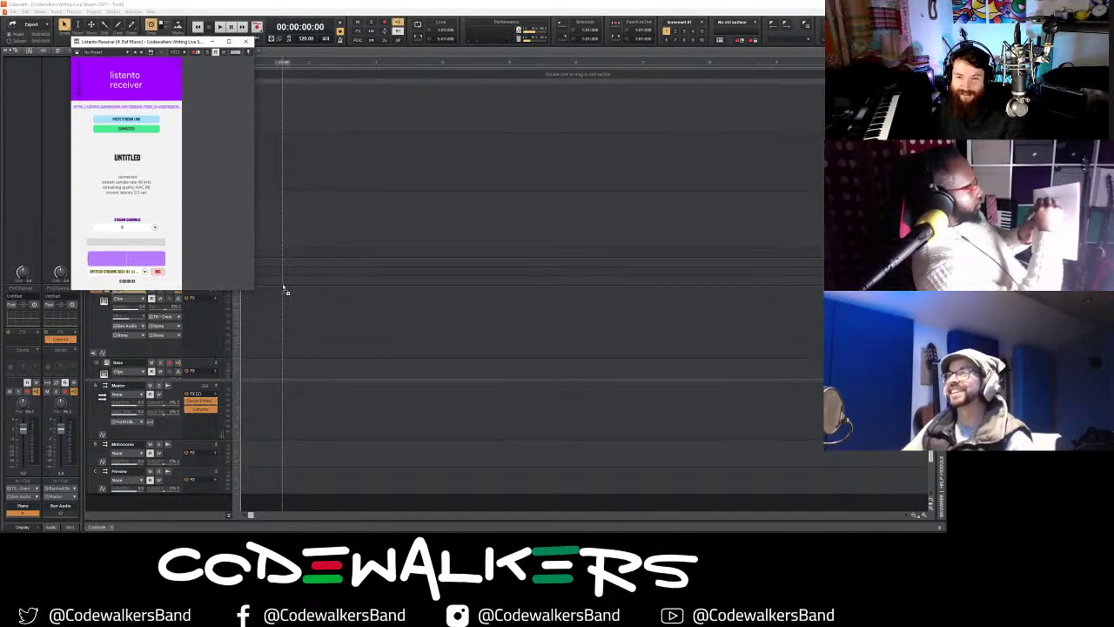
pyautogui.scroll(-3, 285, 289)
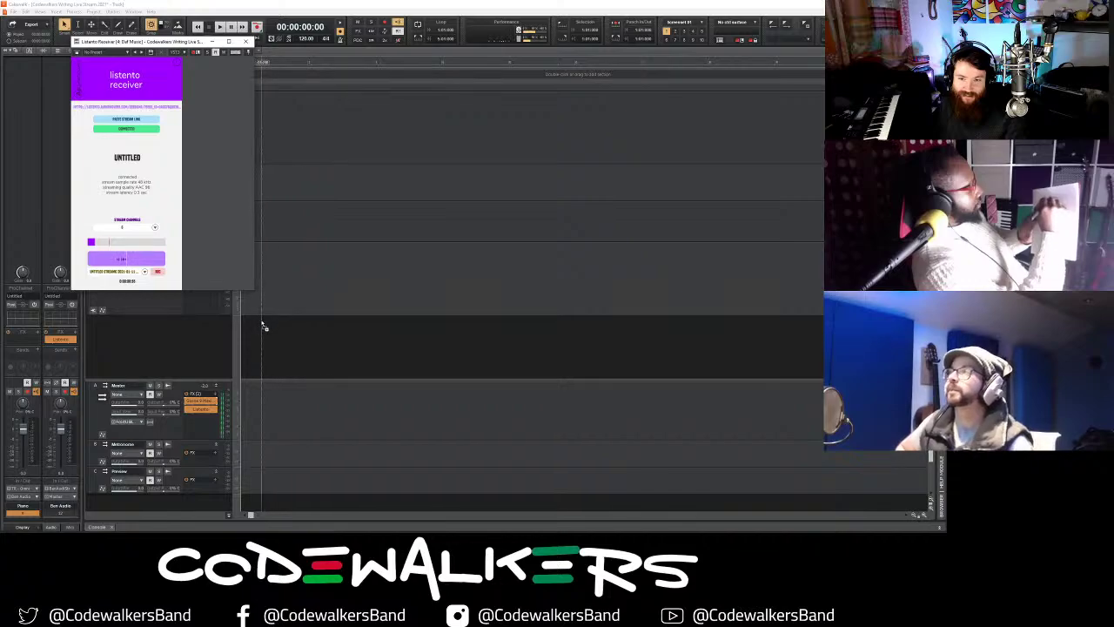
pyautogui.moveTo(259, 324); pyautogui.dragTo(261, 322)
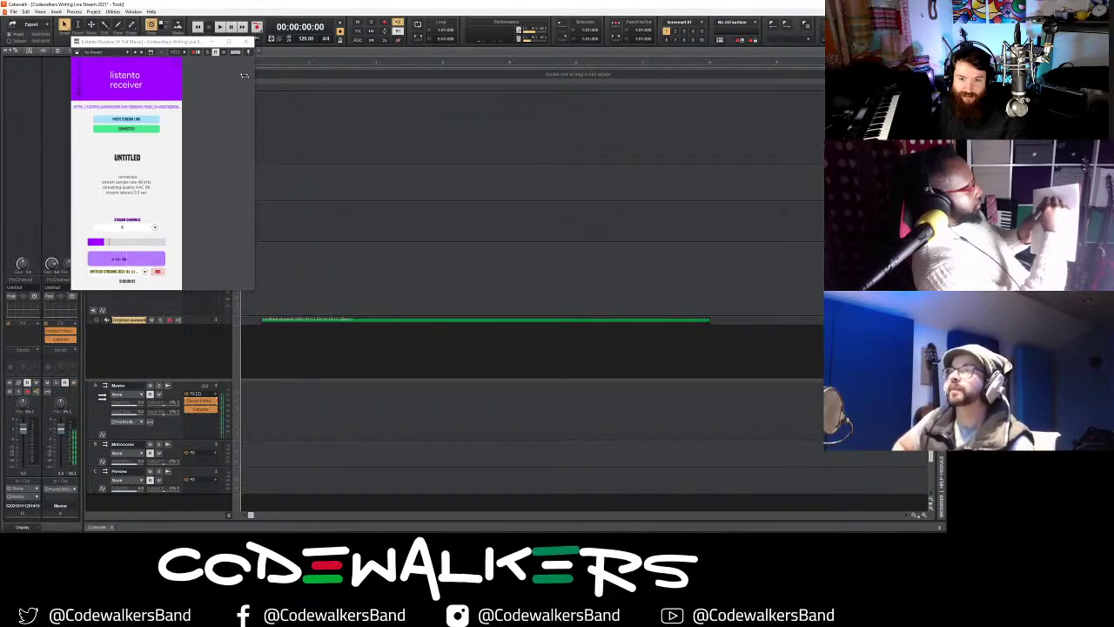
pyautogui.click(209, 42)
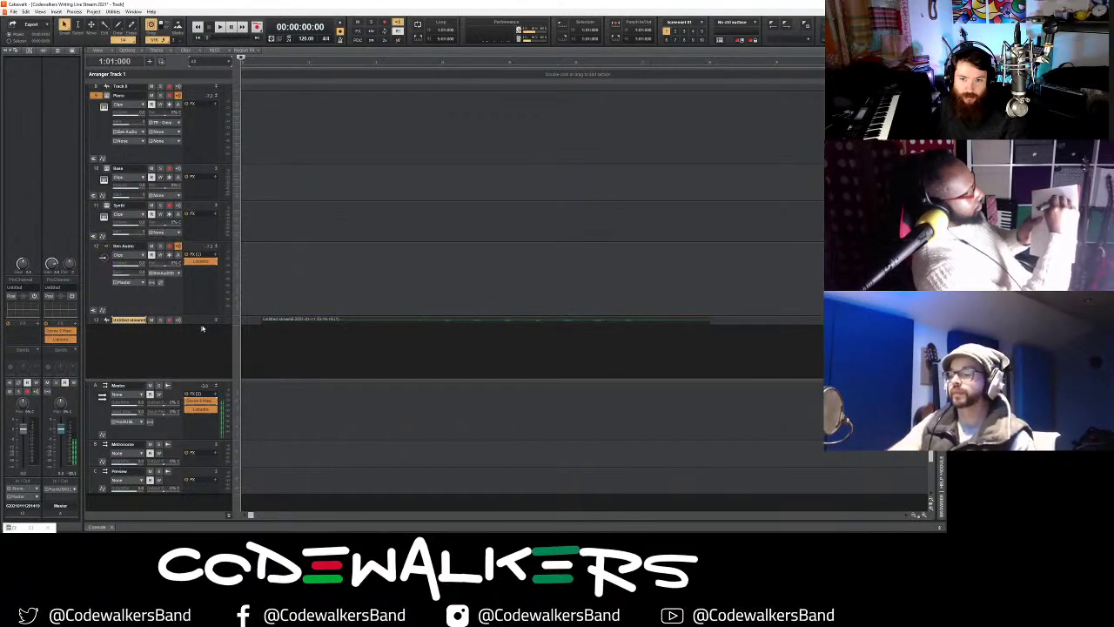
# - Set the project tempo to 134 BPM and split the imported stream clip just before its first hit
pyautogui.click(217, 322)
pyautogui.scroll(-2, 216, 322)
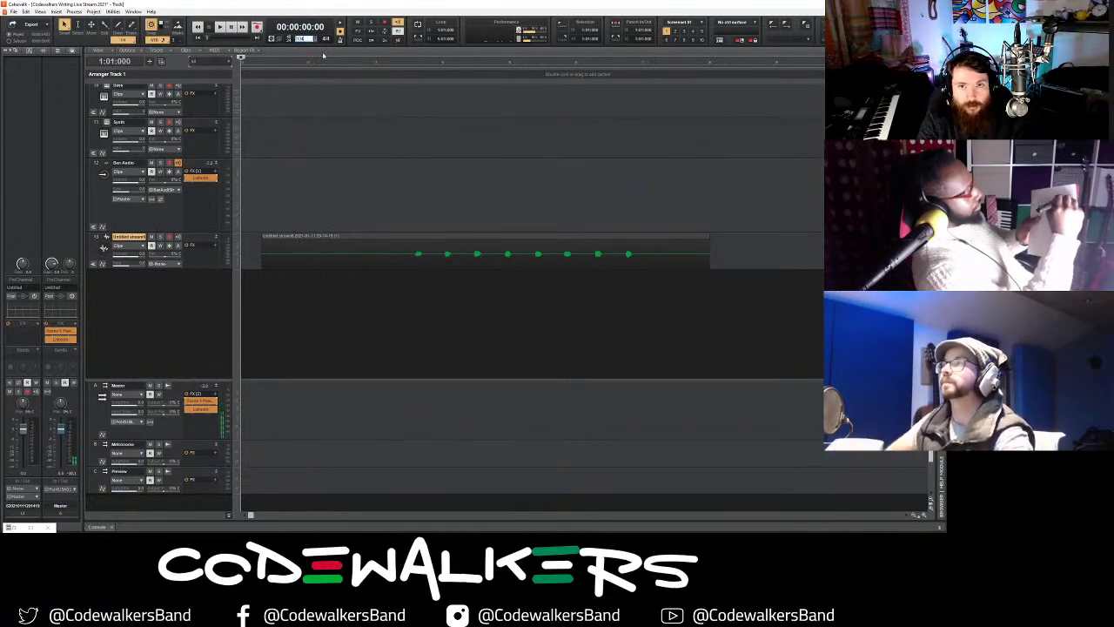
pyautogui.click(429, 254)
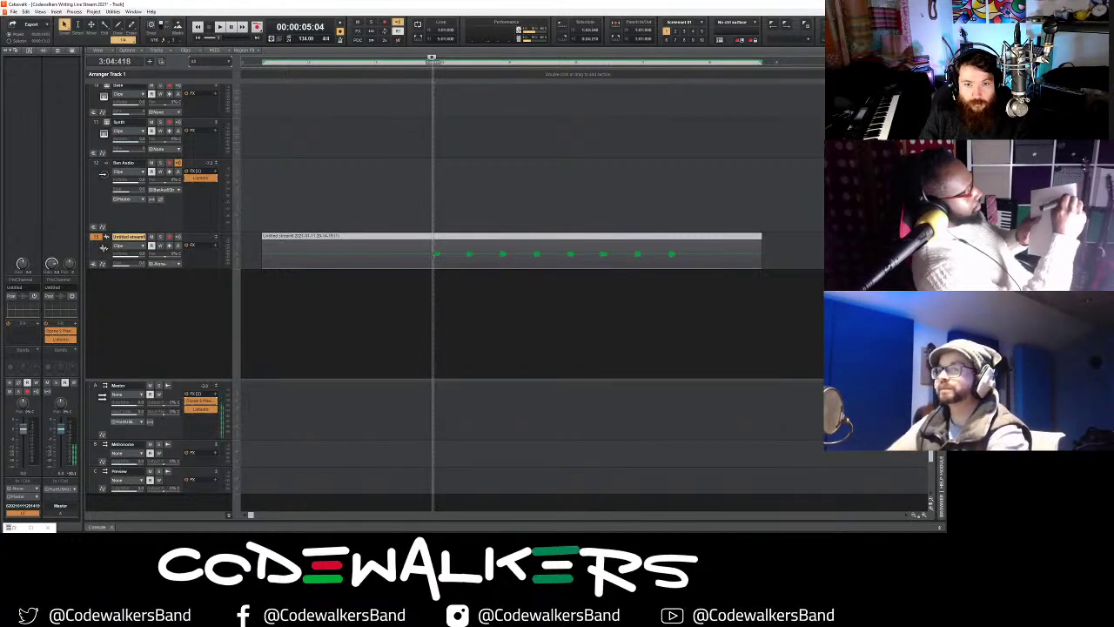
pyautogui.press('s')
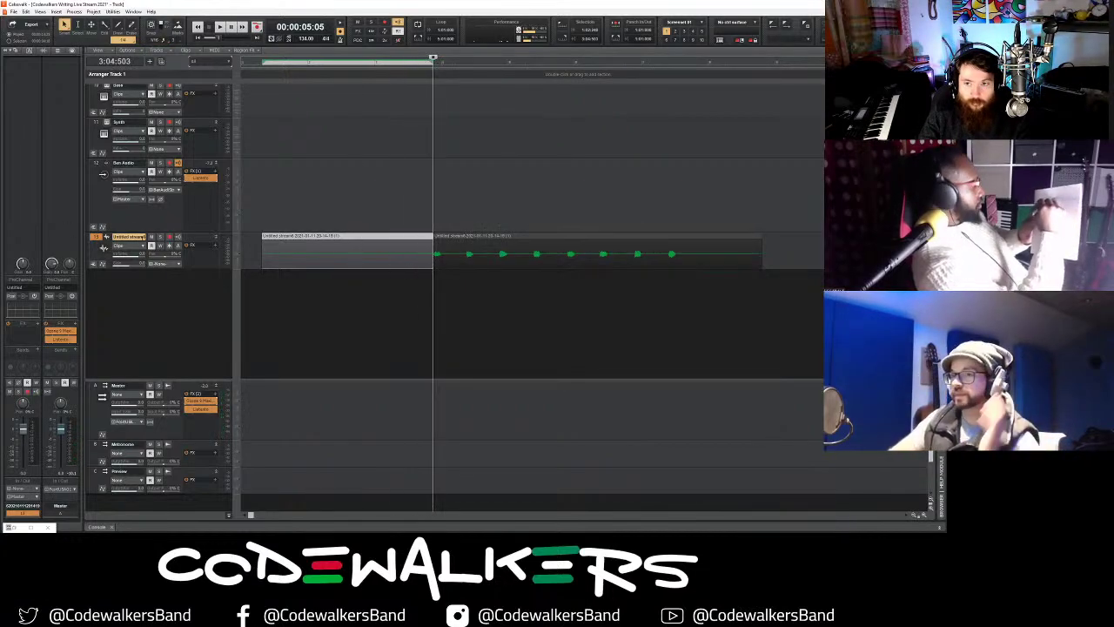
# - Enlarge the imported stream track's height and route its output to the audio track directly above it, track 12
pyautogui.moveTo(106, 233)
pyautogui.mouseDown()
pyautogui.moveTo(101, 168)
pyautogui.moveTo(108, 219)
pyautogui.mouseUp()
pyautogui.moveTo(175, 251); pyautogui.dragTo(172, 290)
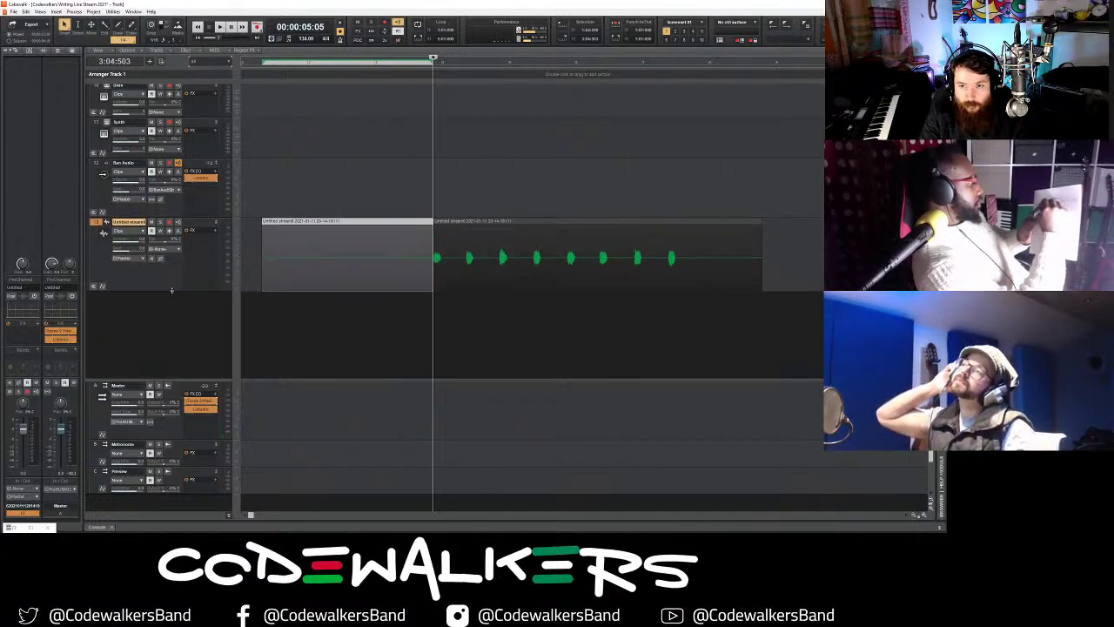
pyautogui.click(139, 260)
pyautogui.click(178, 313)
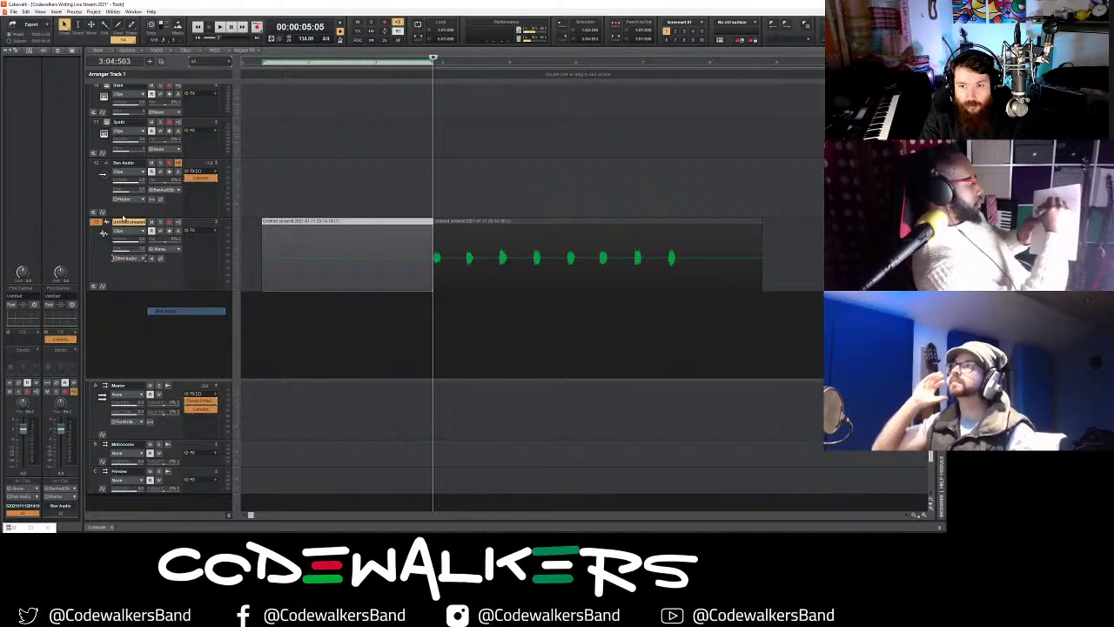
# - Delete the silent lead-in clip and move the remaining stream clip earlier, to about beat 2 of bar 2
pyautogui.moveTo(495, 220); pyautogui.dragTo(385, 239)
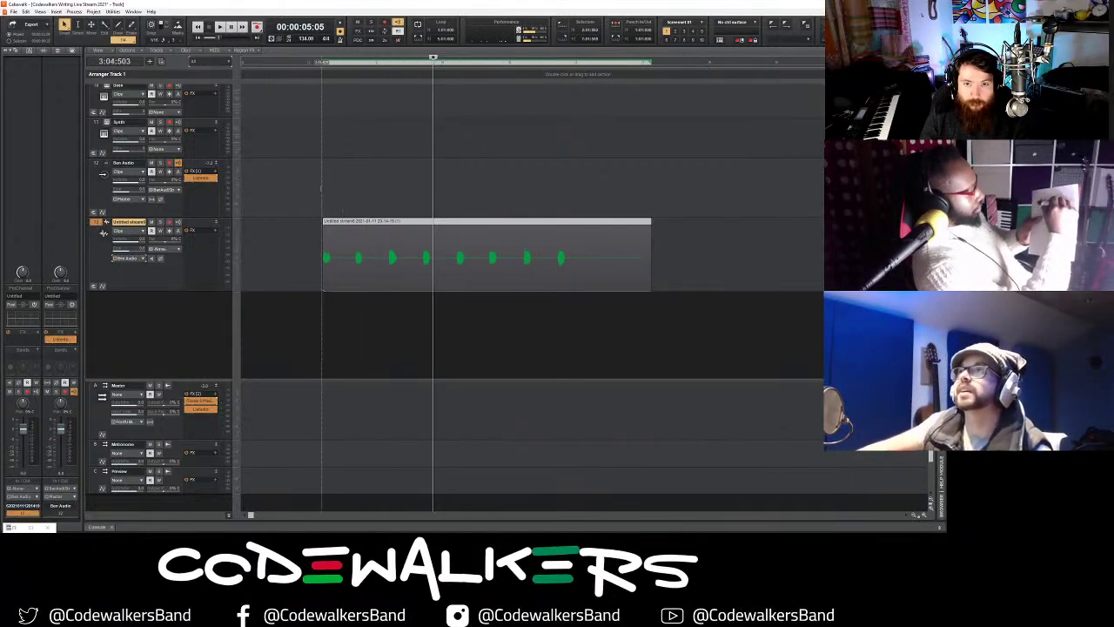
pyautogui.click(320, 181)
pyautogui.scroll(2, 320, 181)
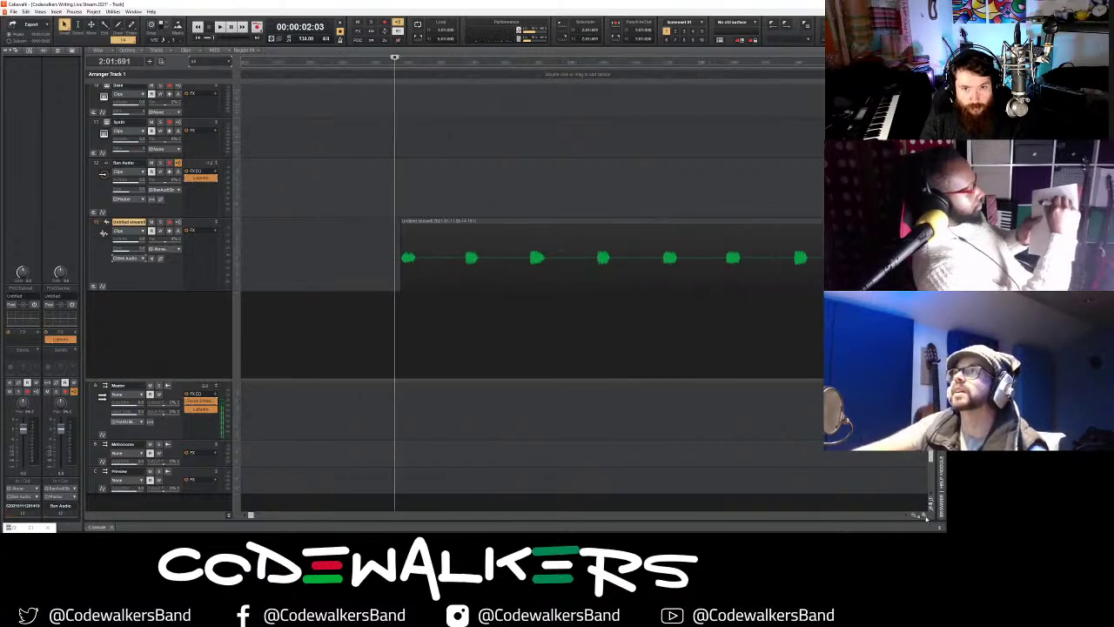
# - With snapping on and the playhead at 2:02:000, extend the start of the stream clip slightly earlier
pyautogui.press('n')
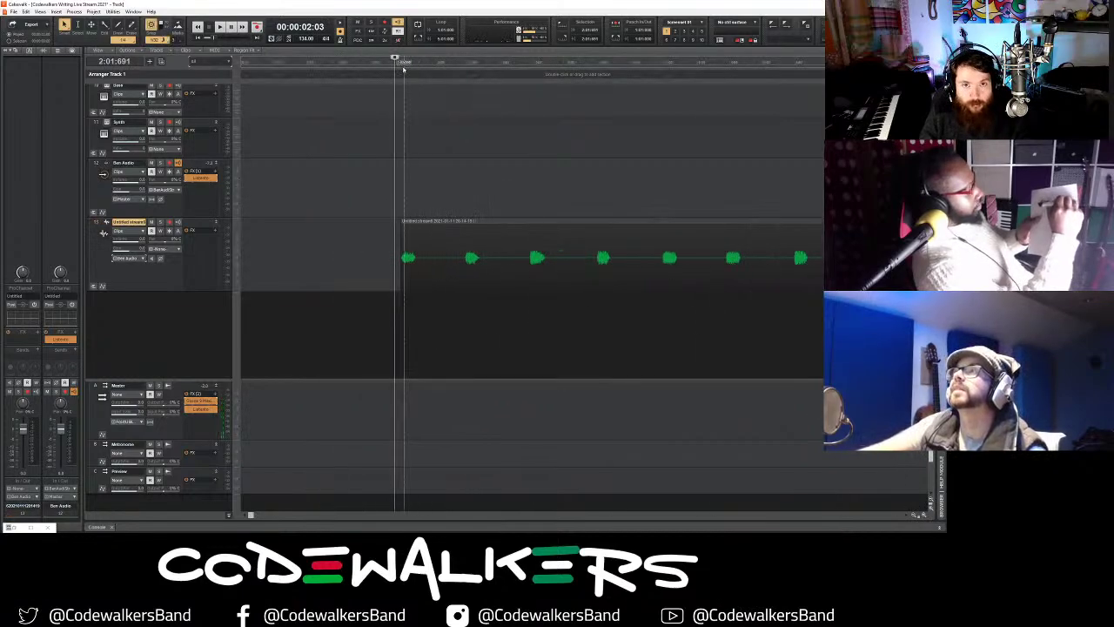
pyautogui.click(404, 207)
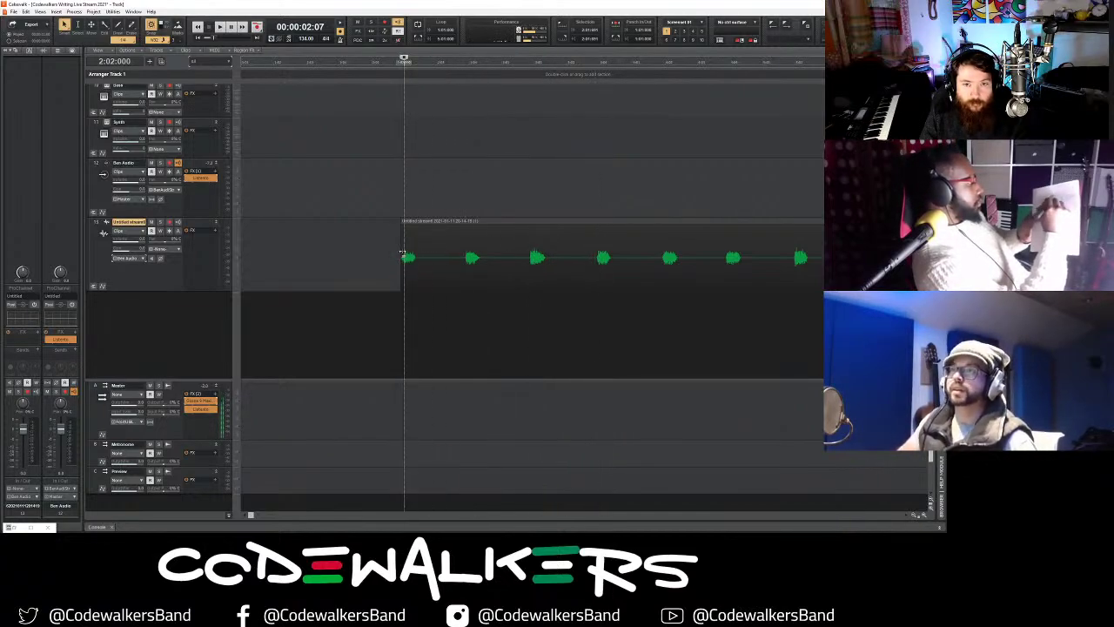
pyautogui.moveTo(403, 253); pyautogui.dragTo(364, 253)
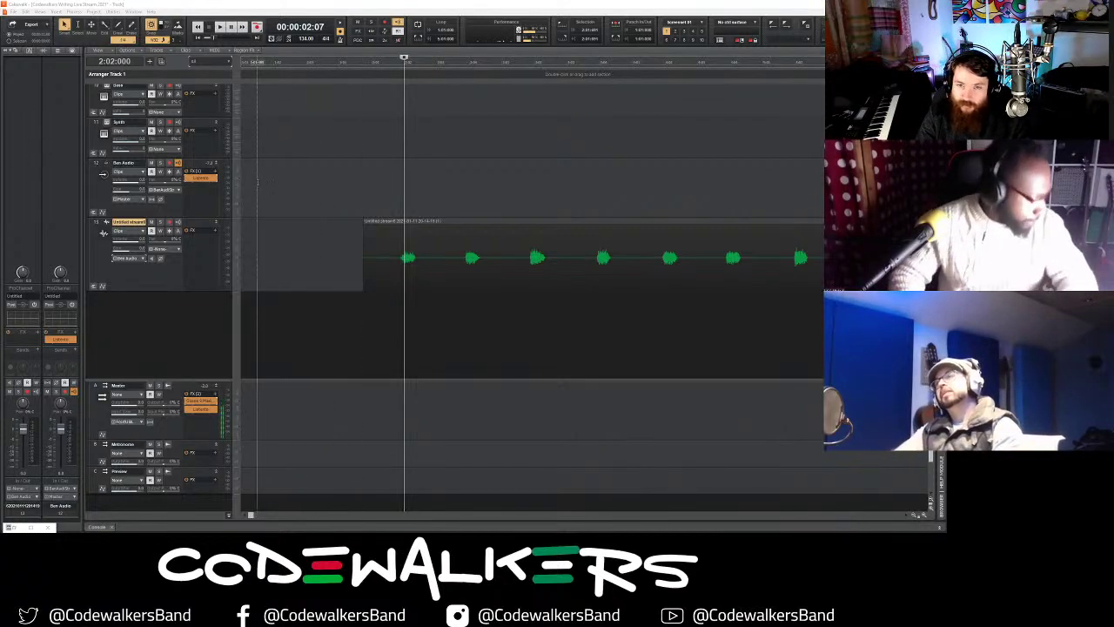
pyautogui.scroll(1, 266, 261)
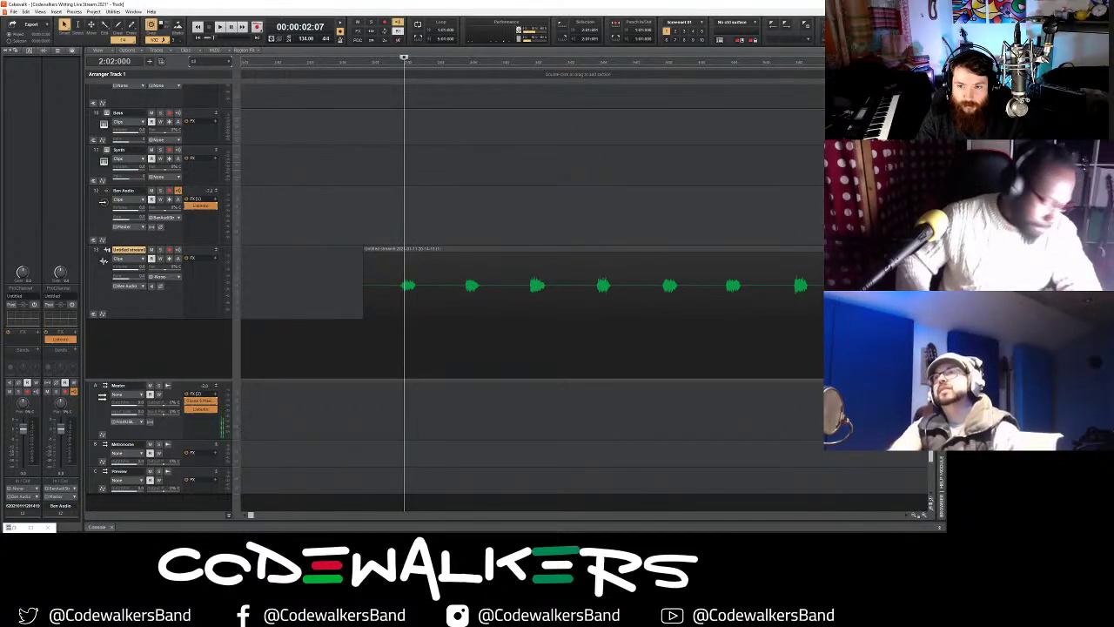
# - Move the imported stream track above the audio track it is routed to
pyautogui.moveTo(106, 254); pyautogui.dragTo(112, 219)
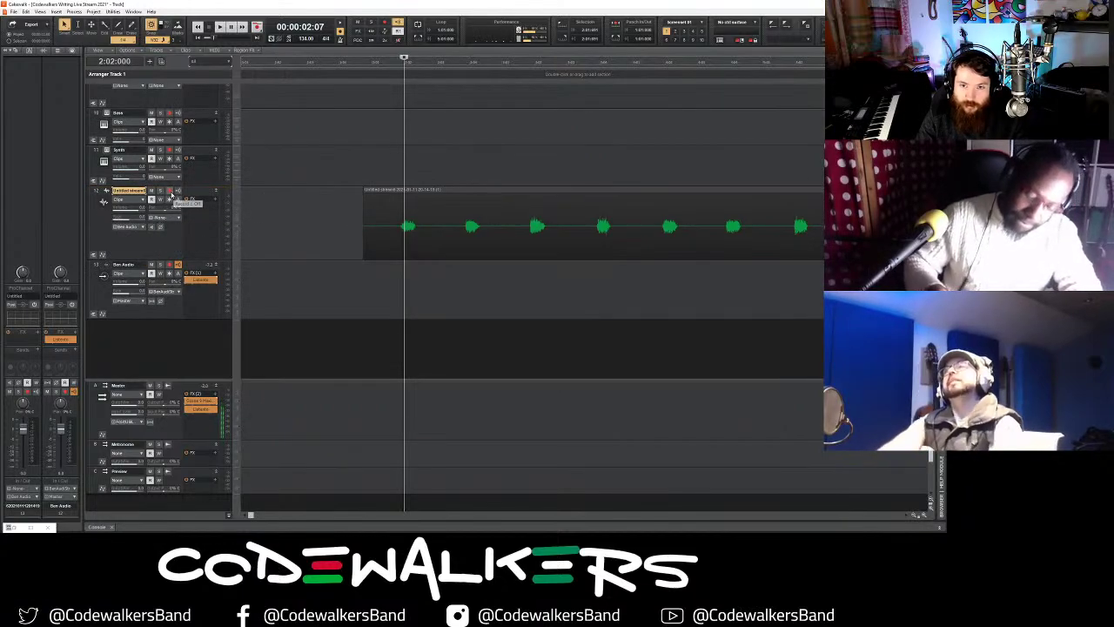
# - Open the Bass track's Substance instrument in Kontakt and filter its preset list to clean sounds
pyautogui.scroll(2, 300, 271)
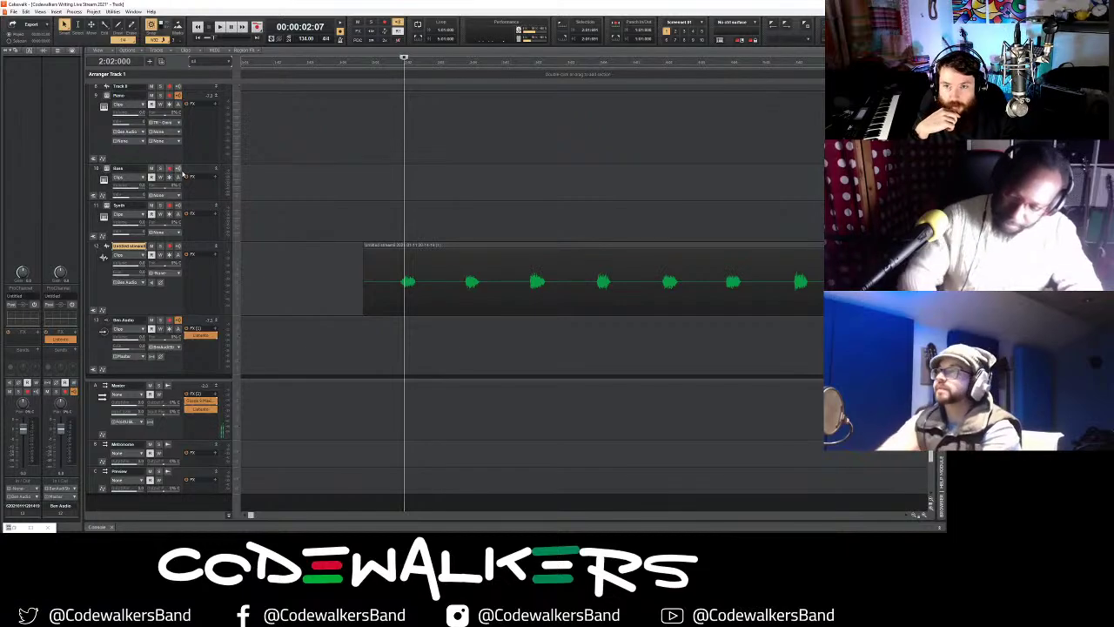
pyautogui.click(126, 168)
pyautogui.click(104, 176)
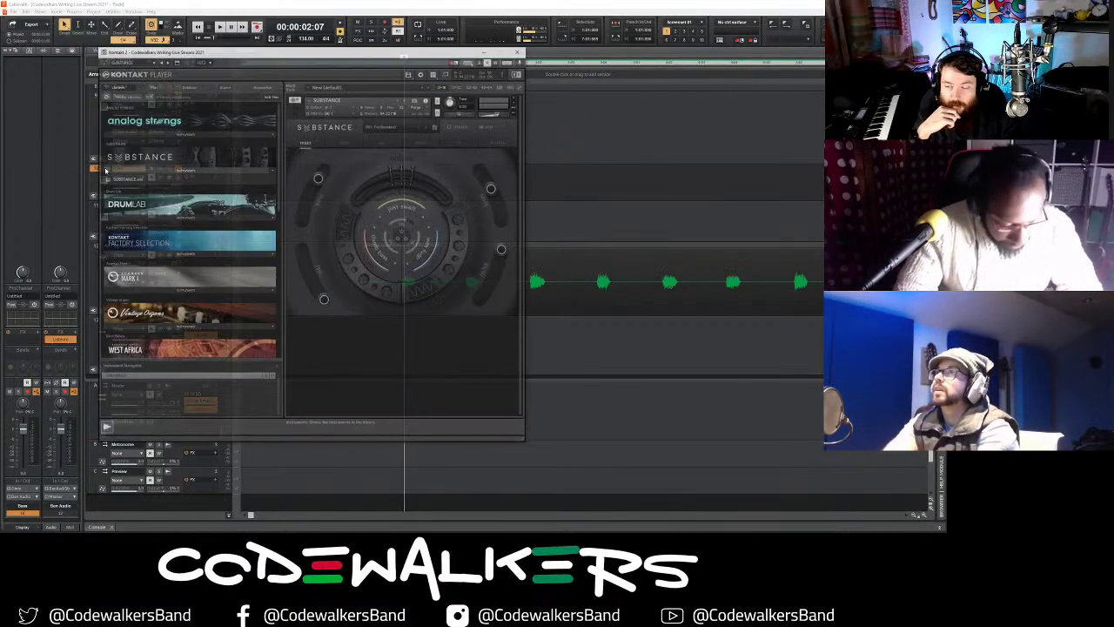
pyautogui.click(393, 127)
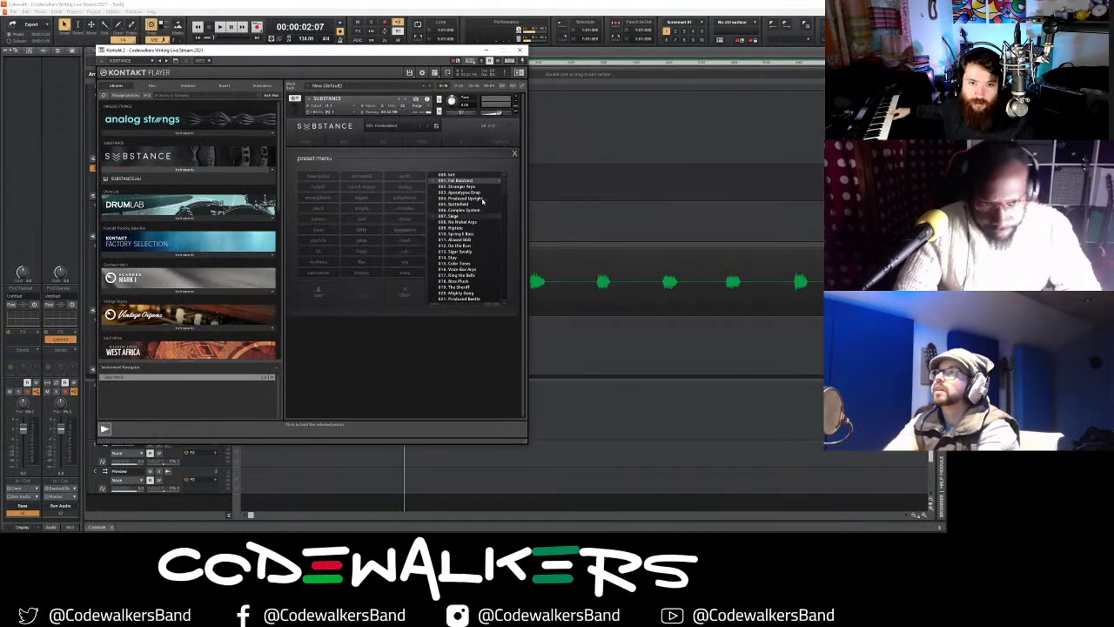
pyautogui.click(319, 229)
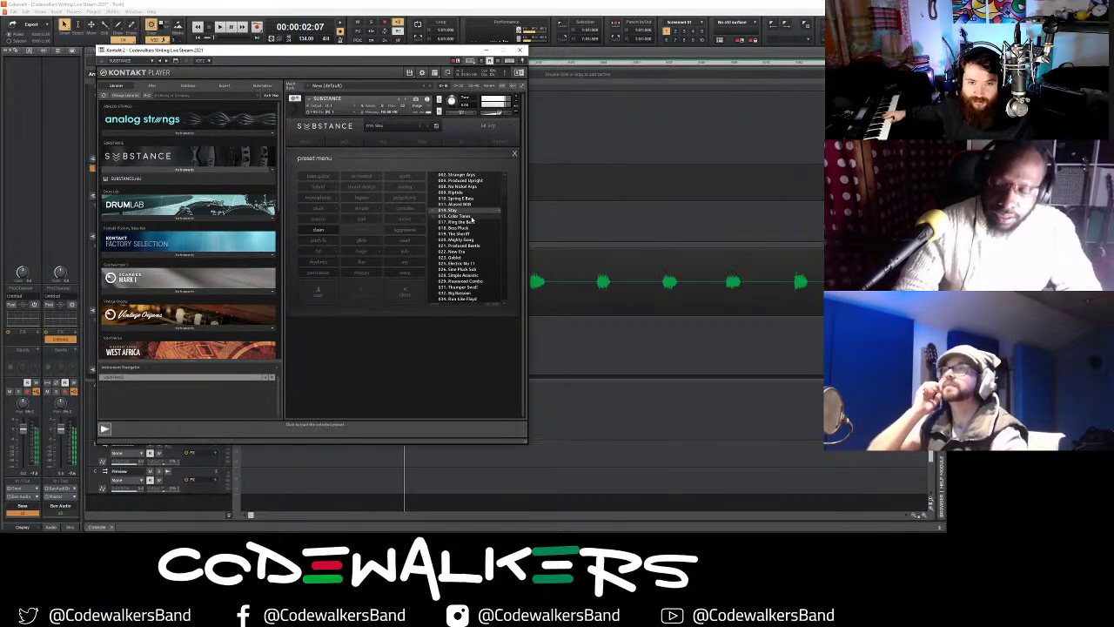
# - Mute the Piano track and audition the Mighty Gong preset on the Bass track
pyautogui.moveTo(396, 55); pyautogui.dragTo(685, 83)
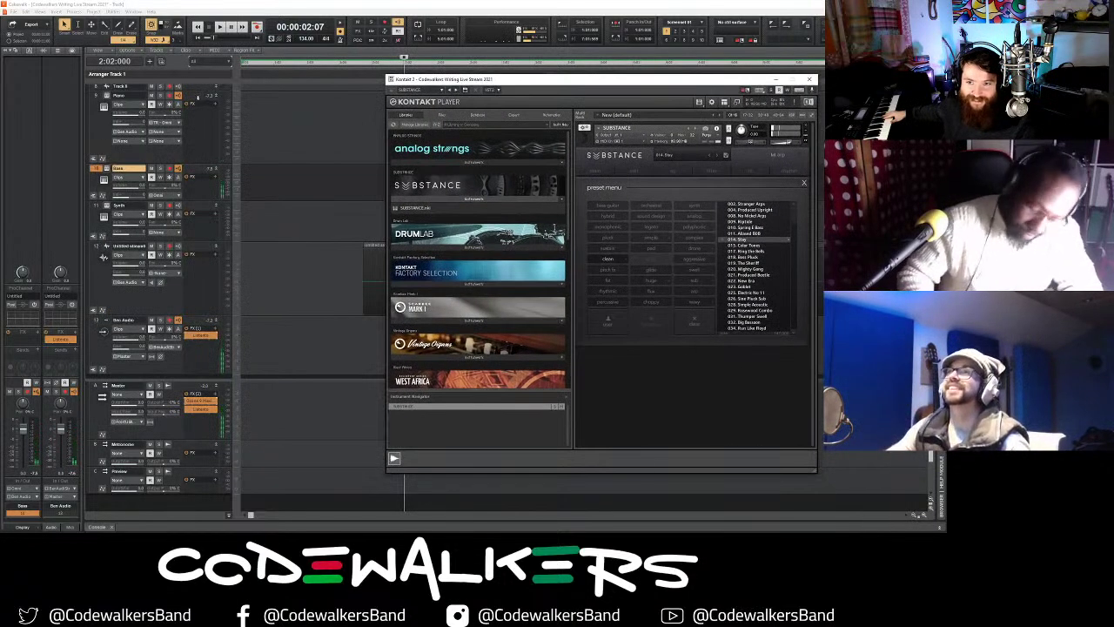
pyautogui.click(152, 95)
pyautogui.click(757, 270)
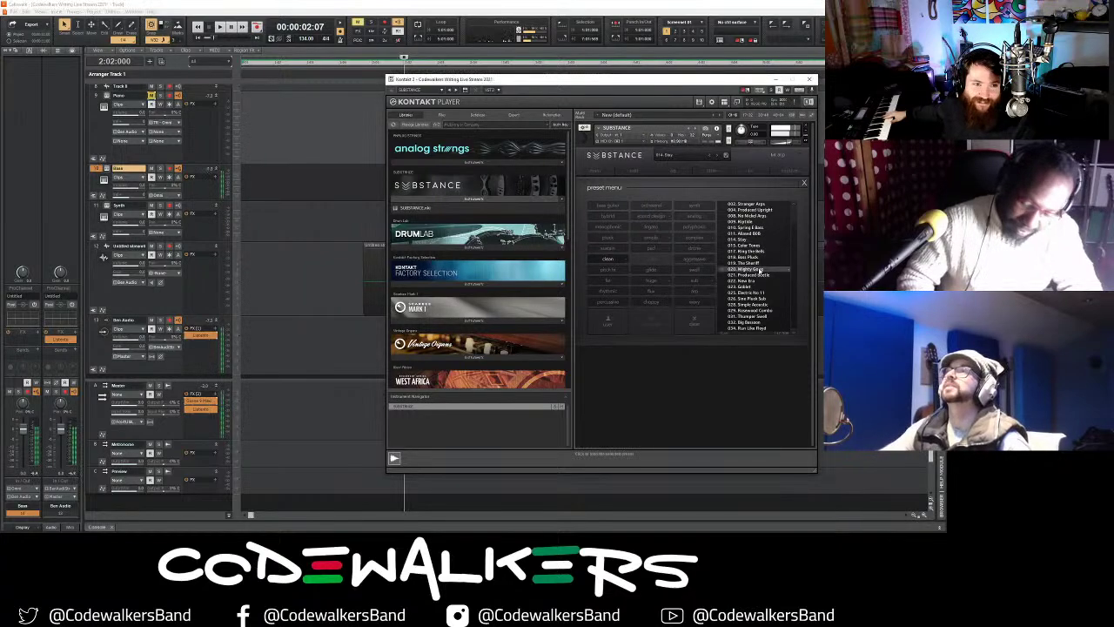
pyautogui.moveTo(671, 83); pyautogui.dragTo(405, 55)
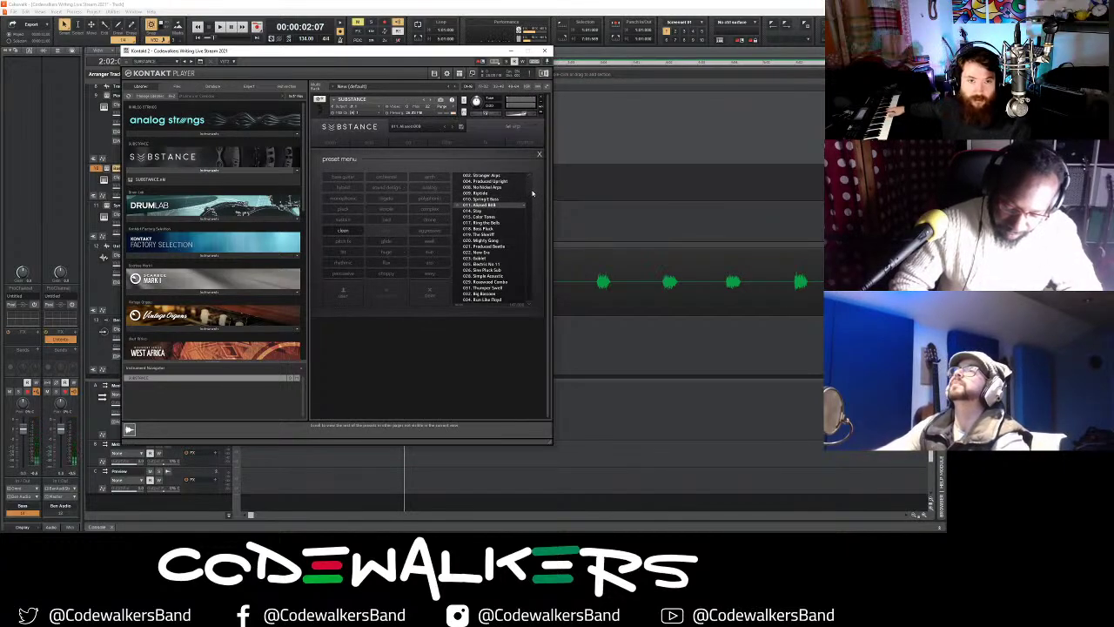
# - Audition further clean Substance presets on the Bass track, including Produced Upright, Nights into Dreams and Motion Picture
pyautogui.click(513, 182)
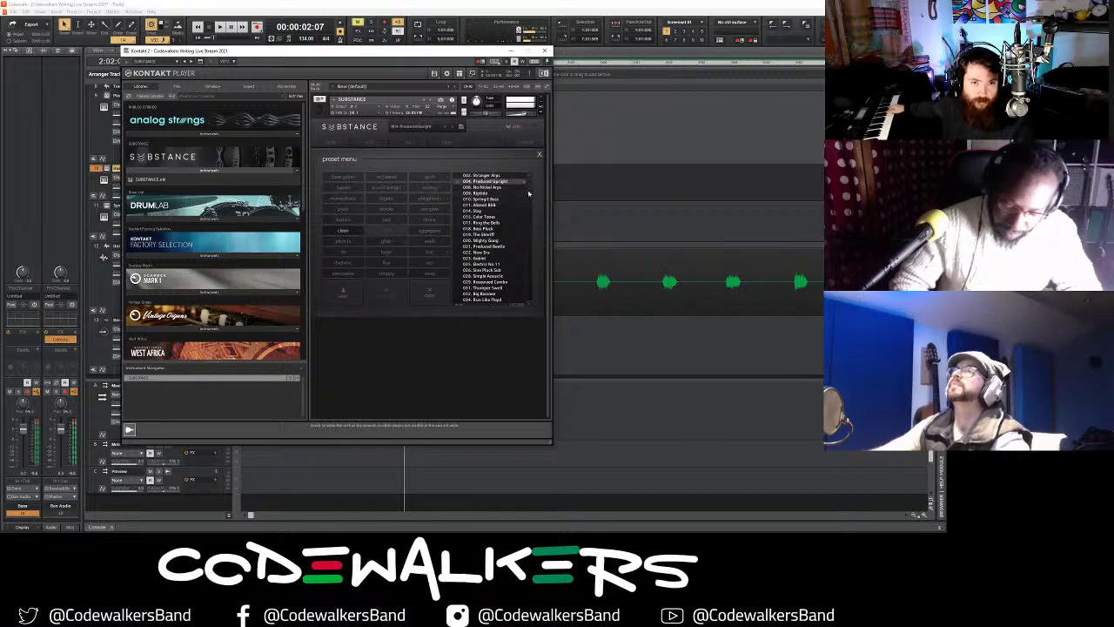
pyautogui.moveTo(531, 190); pyautogui.dragTo(530, 216)
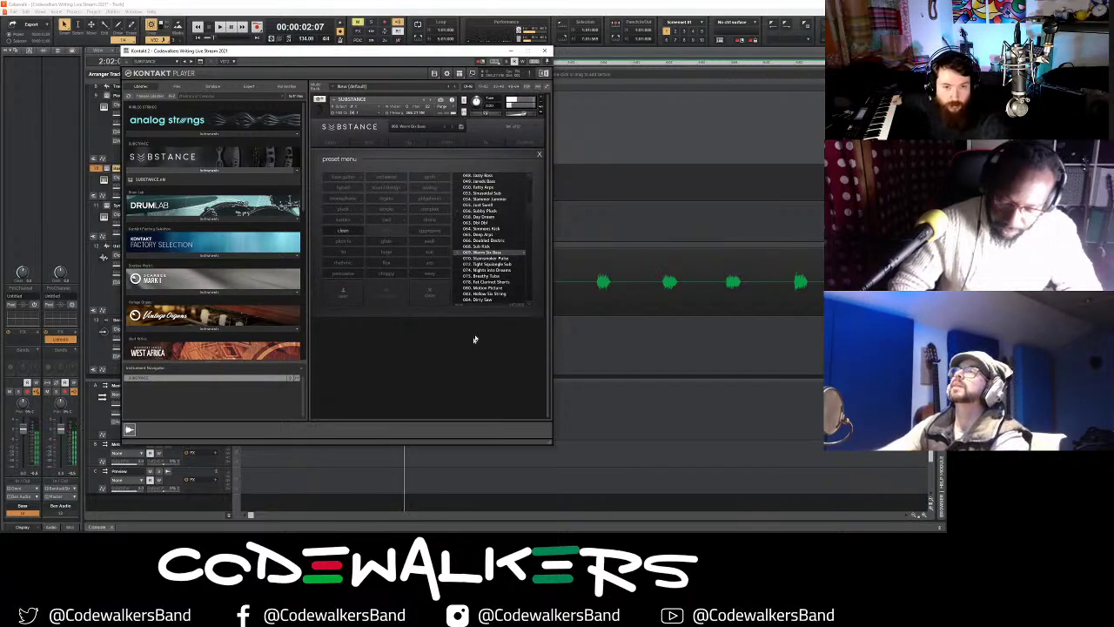
pyautogui.click(491, 259)
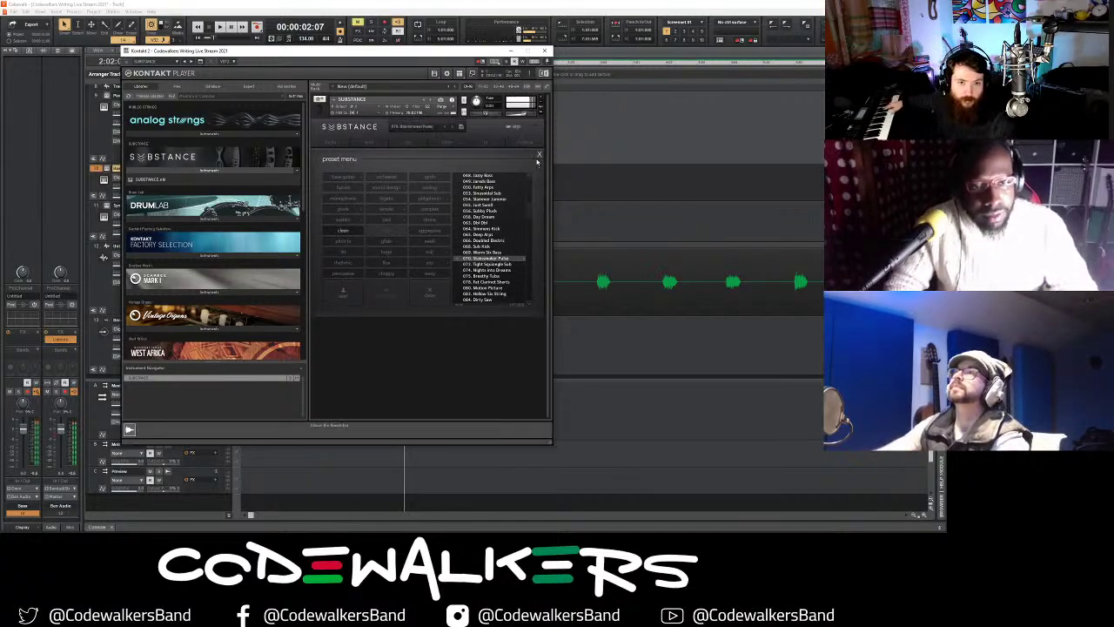
pyautogui.click(510, 264)
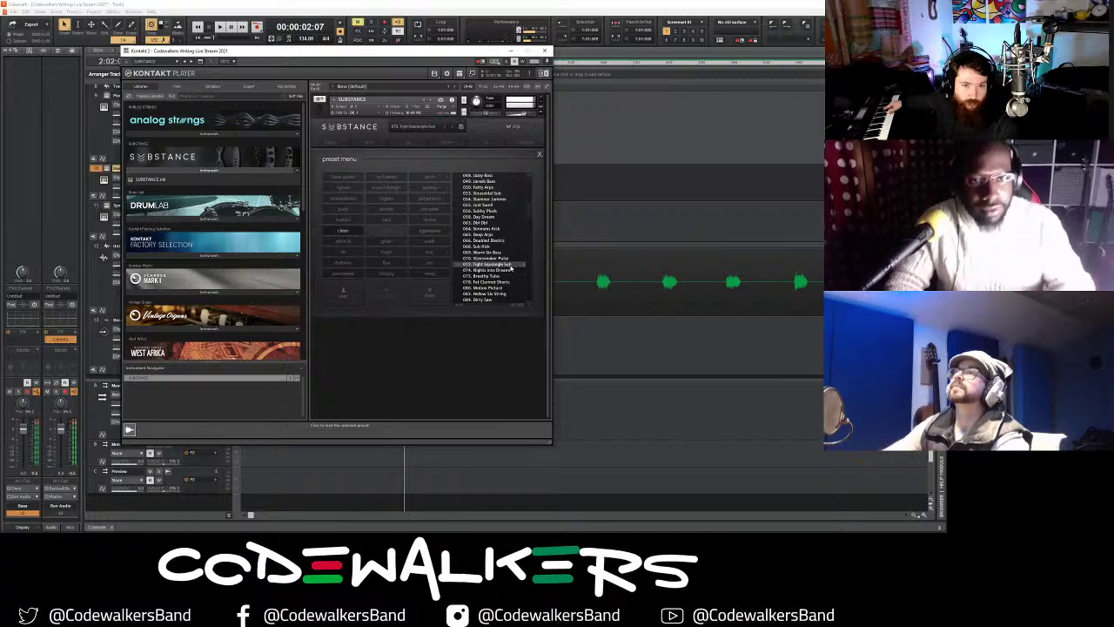
pyautogui.click(518, 271)
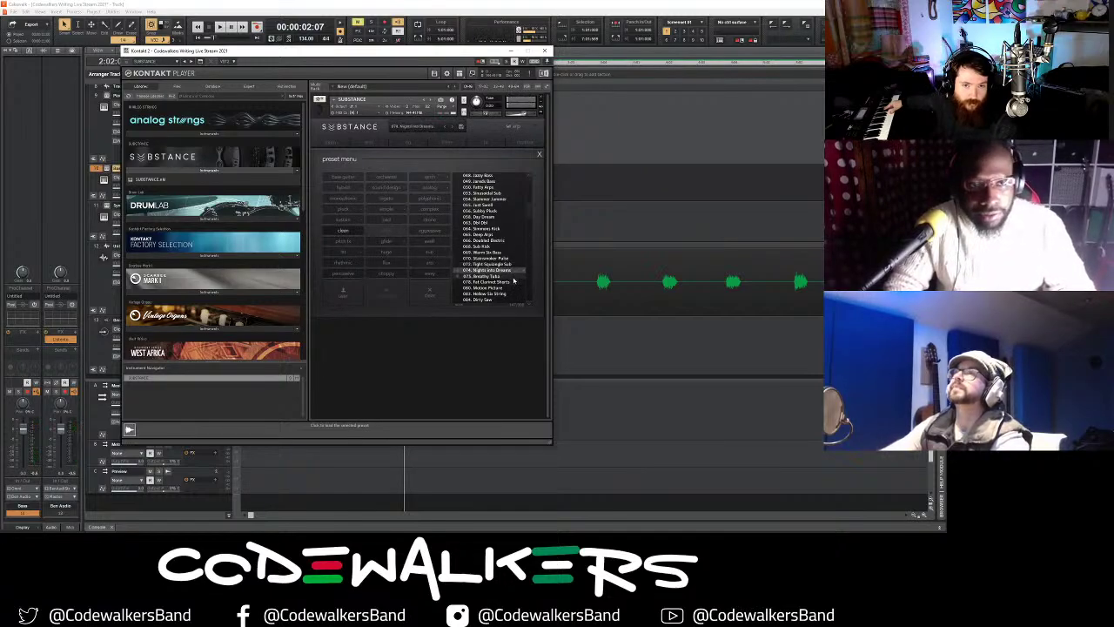
pyautogui.click(510, 288)
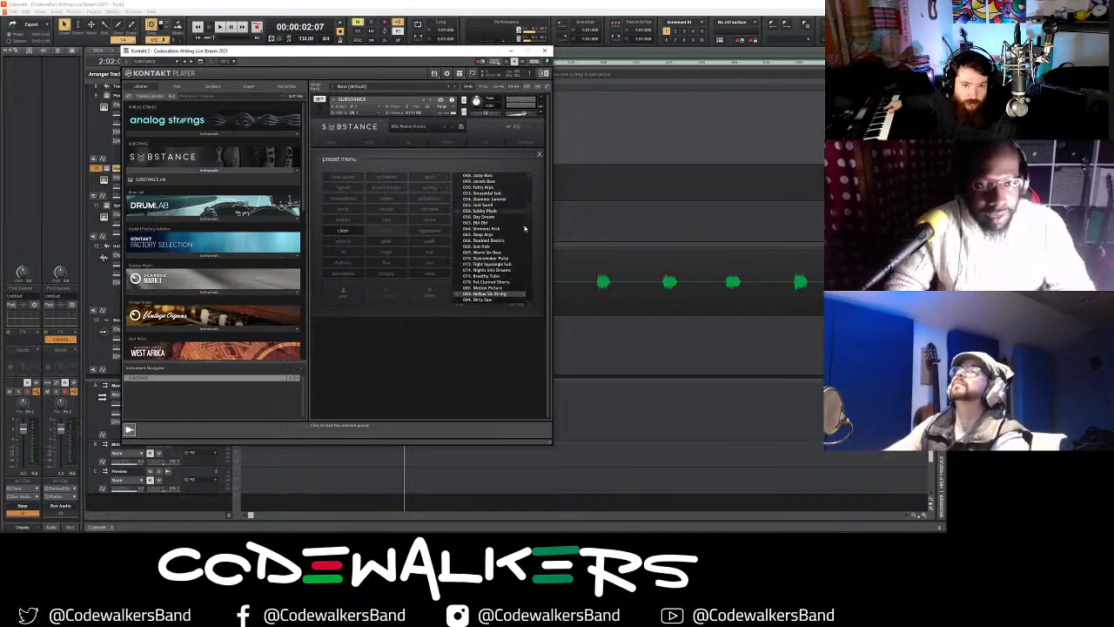
# - Load the Tape Sub preset for the Bass track from further down the clean list and close Kontakt
pyautogui.scroll(-3, 518, 236)
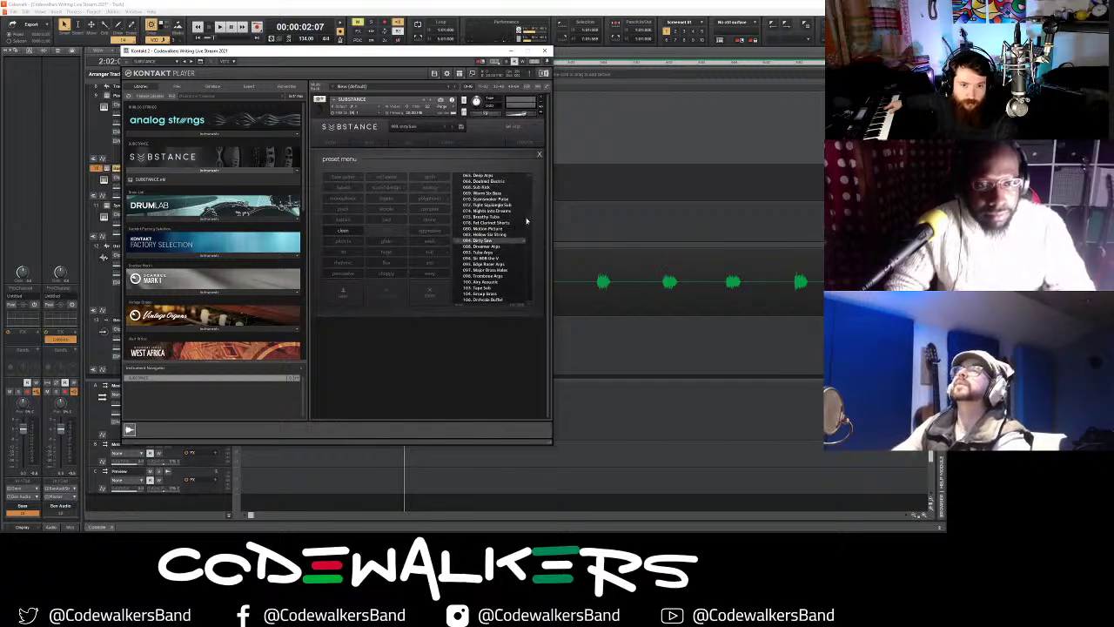
pyautogui.scroll(-3, 528, 228)
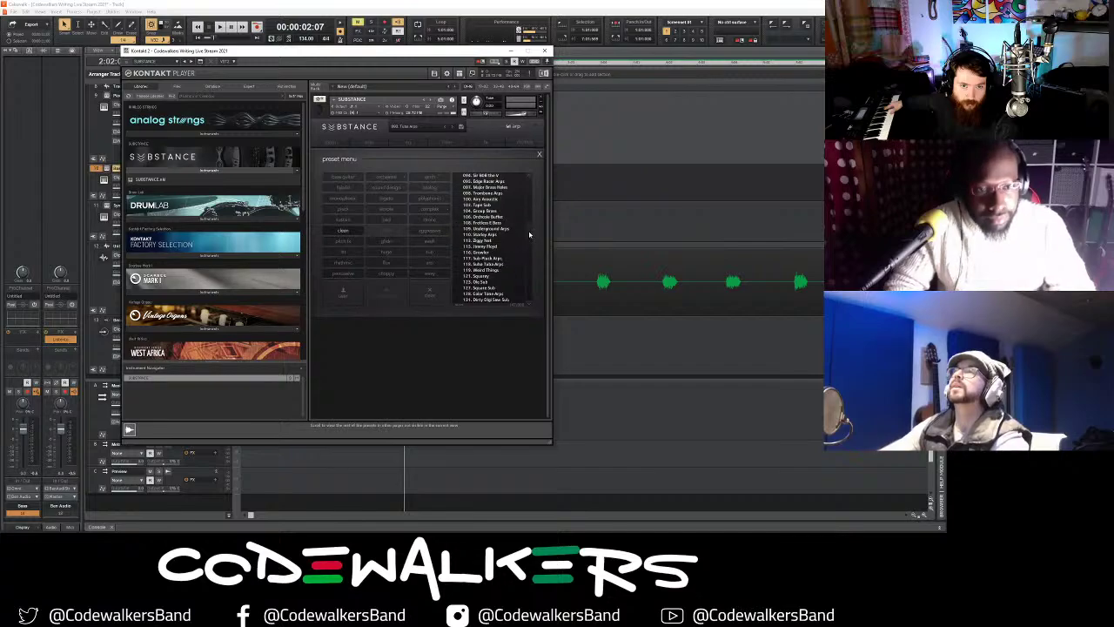
pyautogui.click(498, 288)
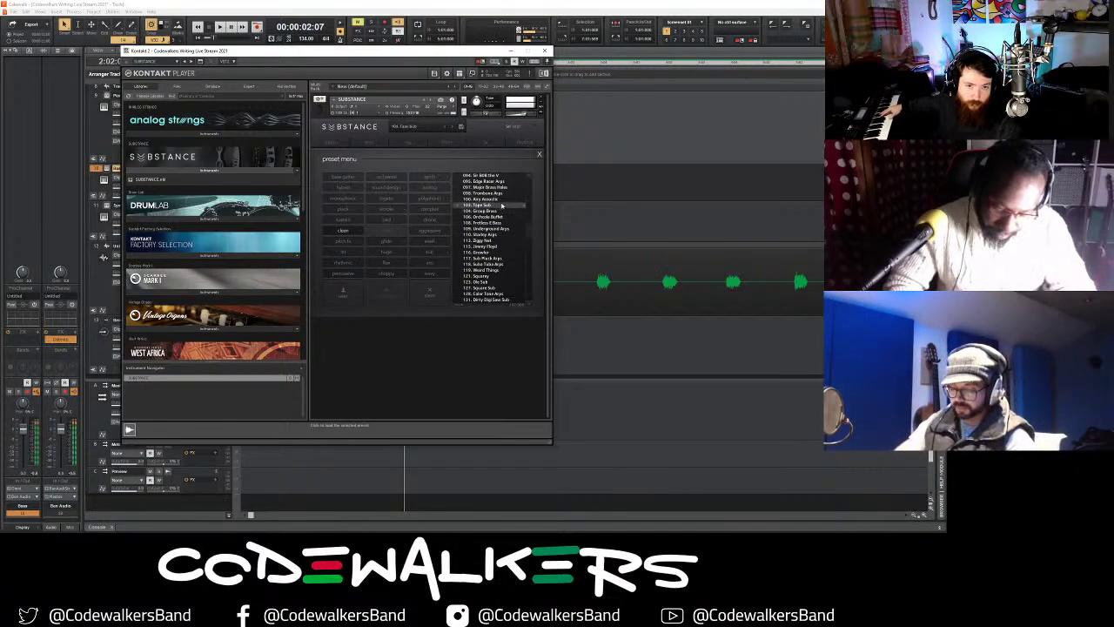
pyautogui.click(544, 52)
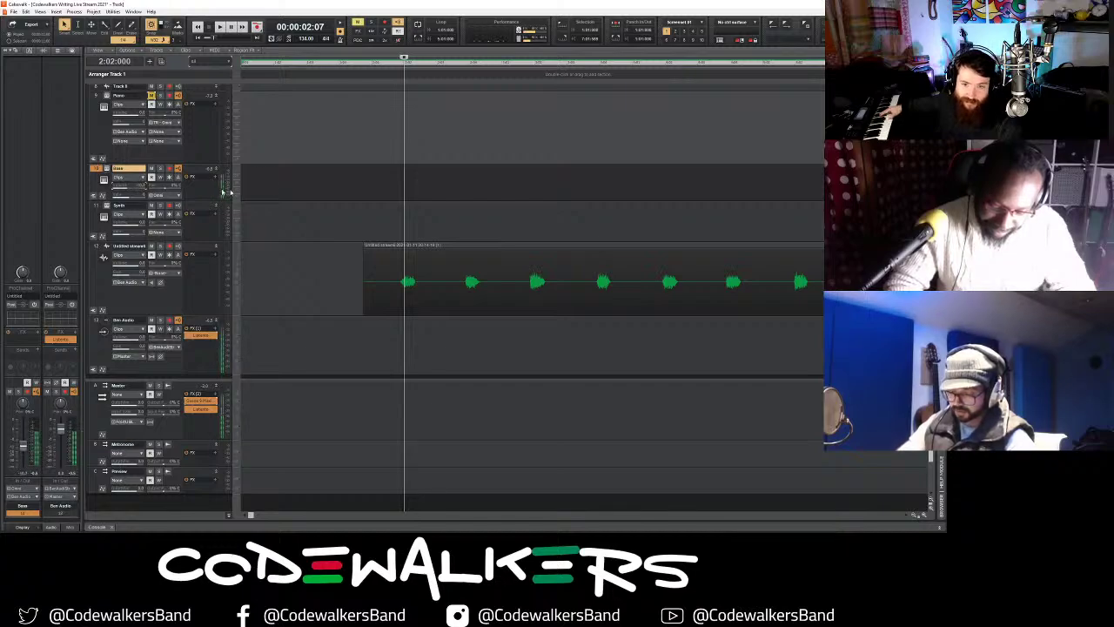
# - Return the playhead to the project start and arm the Bass track for recording
pyautogui.click(361, 218)
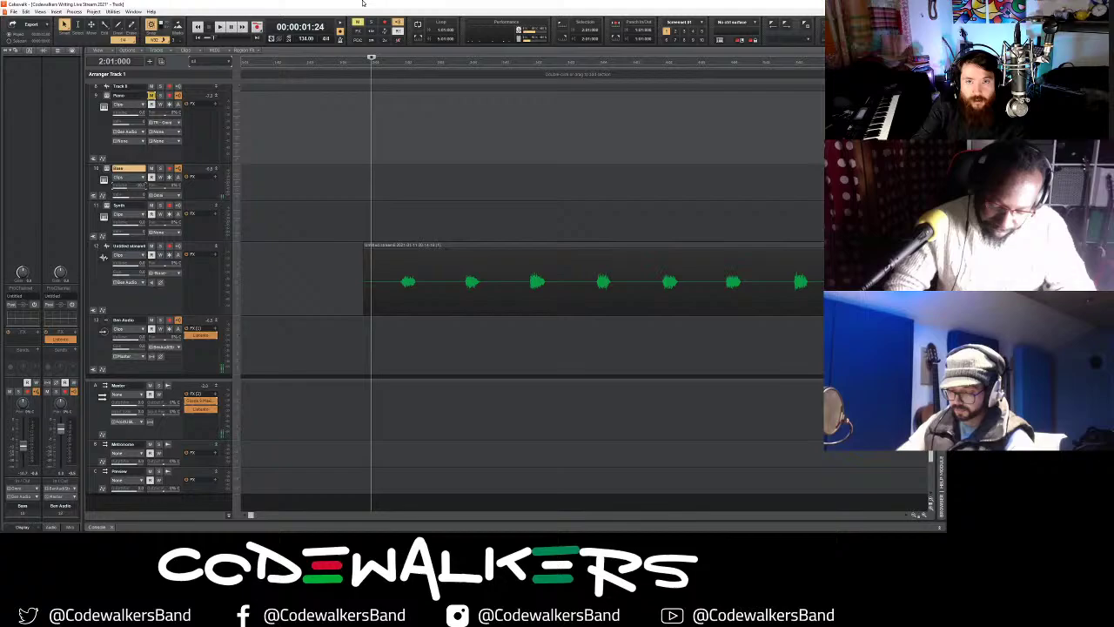
pyautogui.press('w')
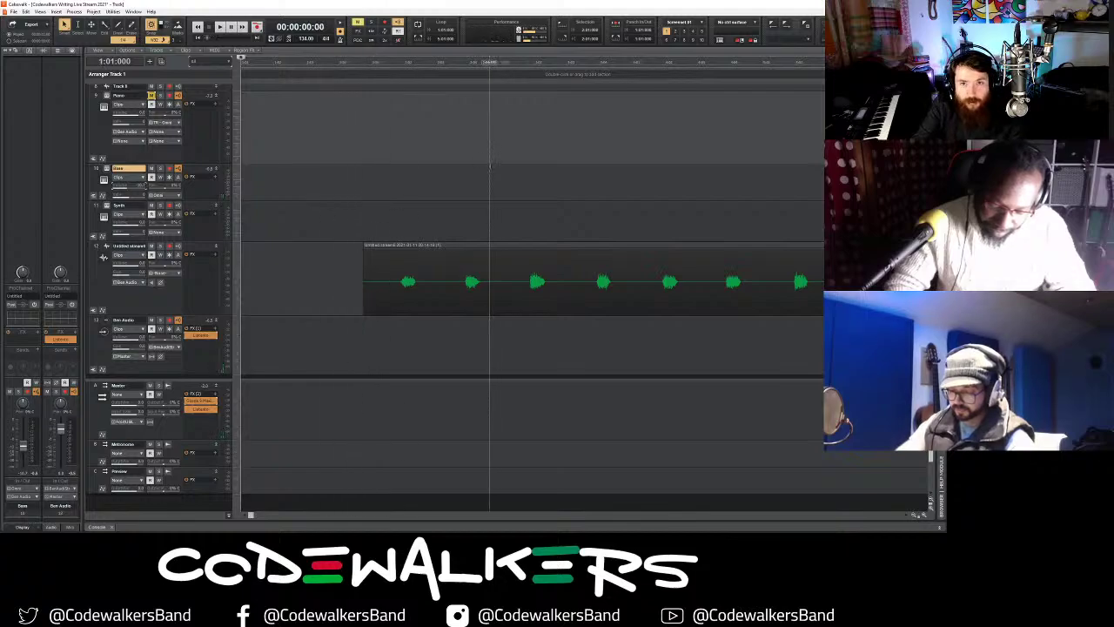
pyautogui.click(169, 169)
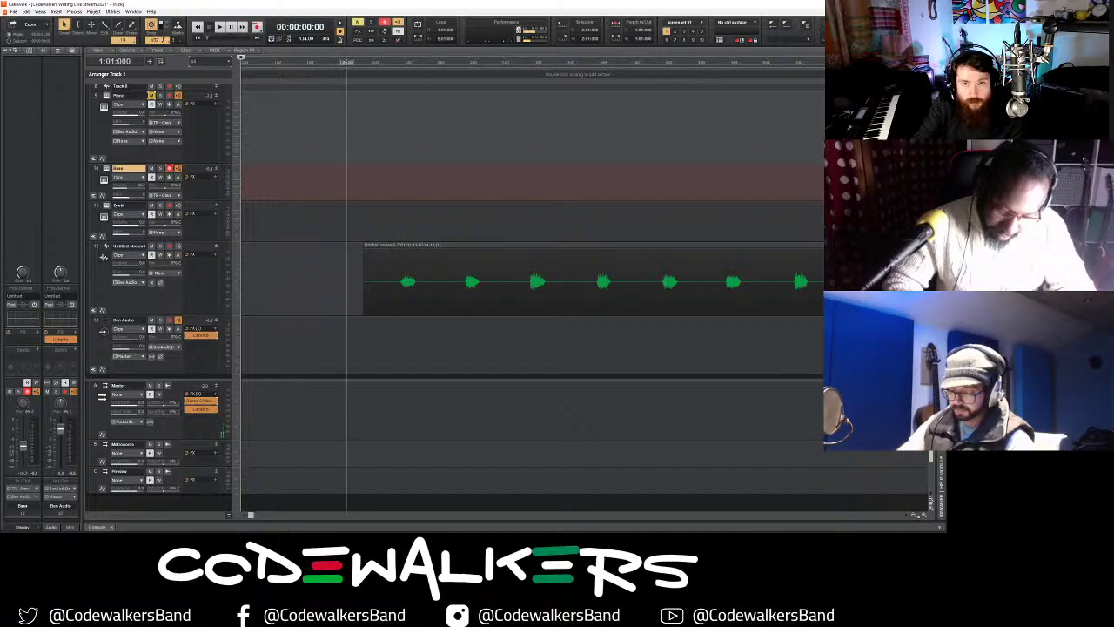
# - Try recording a bass take against the stream clip, stop it and undo the recording
pyautogui.press('space')
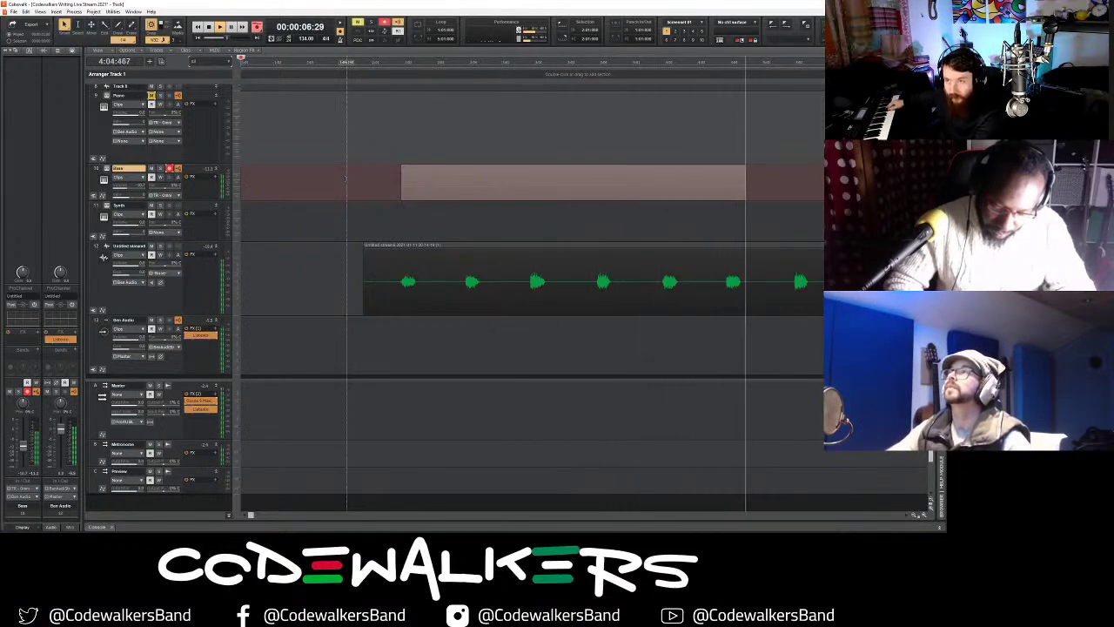
pyautogui.press('space')
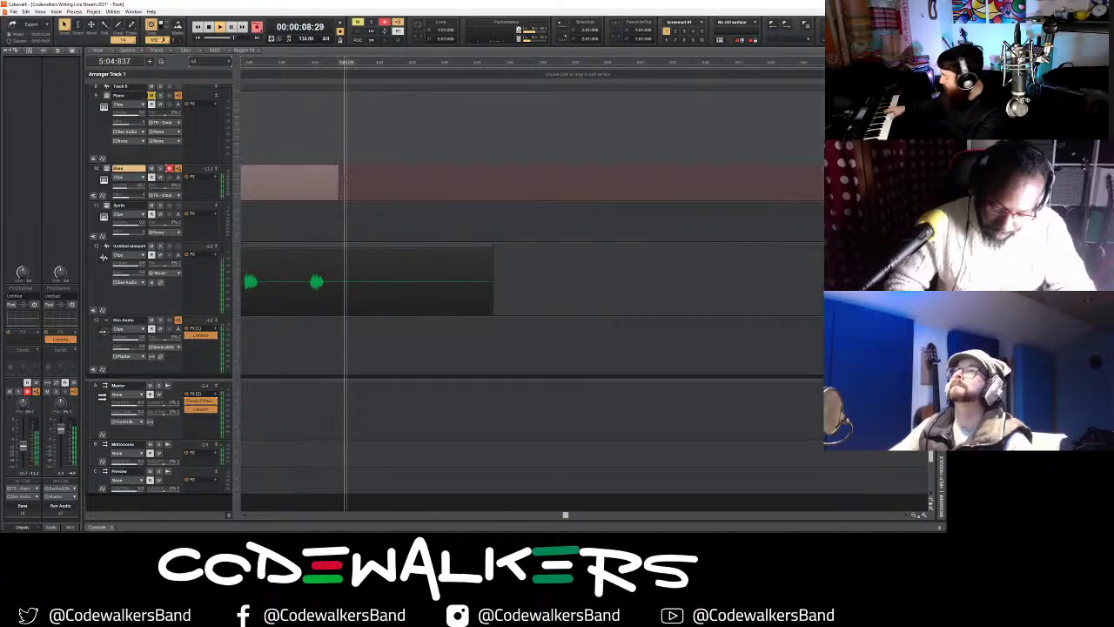
pyautogui.hotkey('ctrl', 'z')
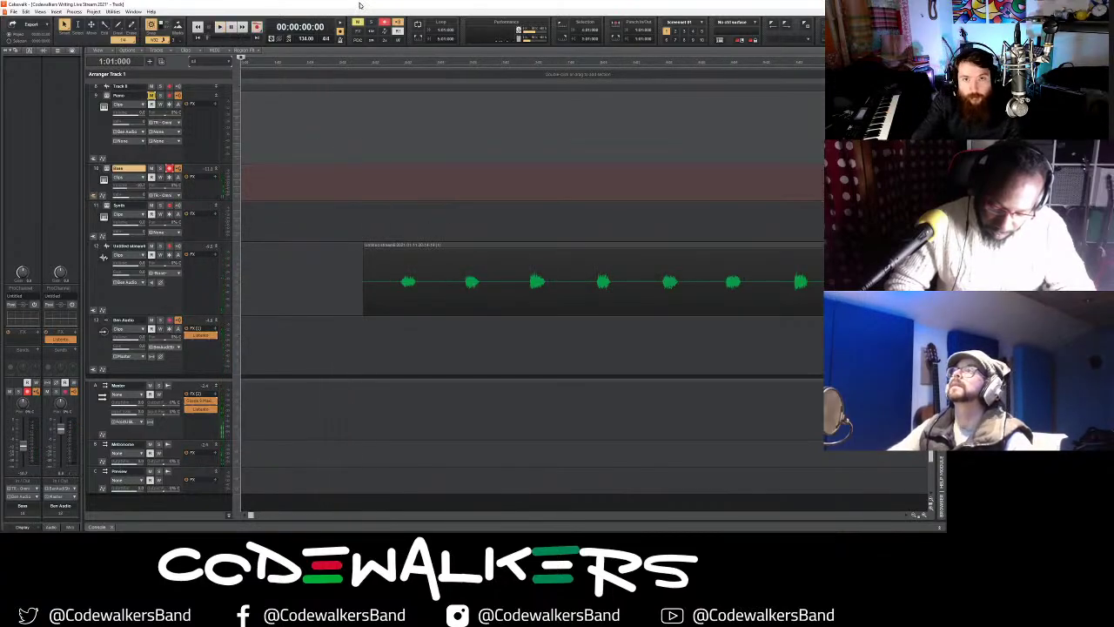
# - Record a new MIDI bass take on the Bass track, starting the transport from the project start
pyautogui.press('space')
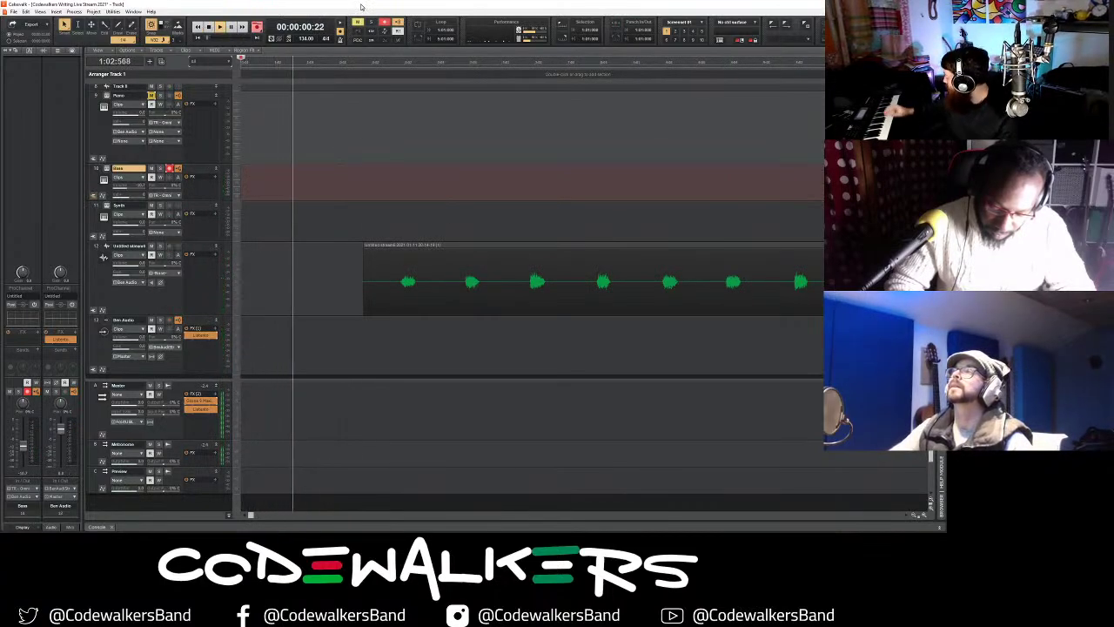
pyautogui.press('r')
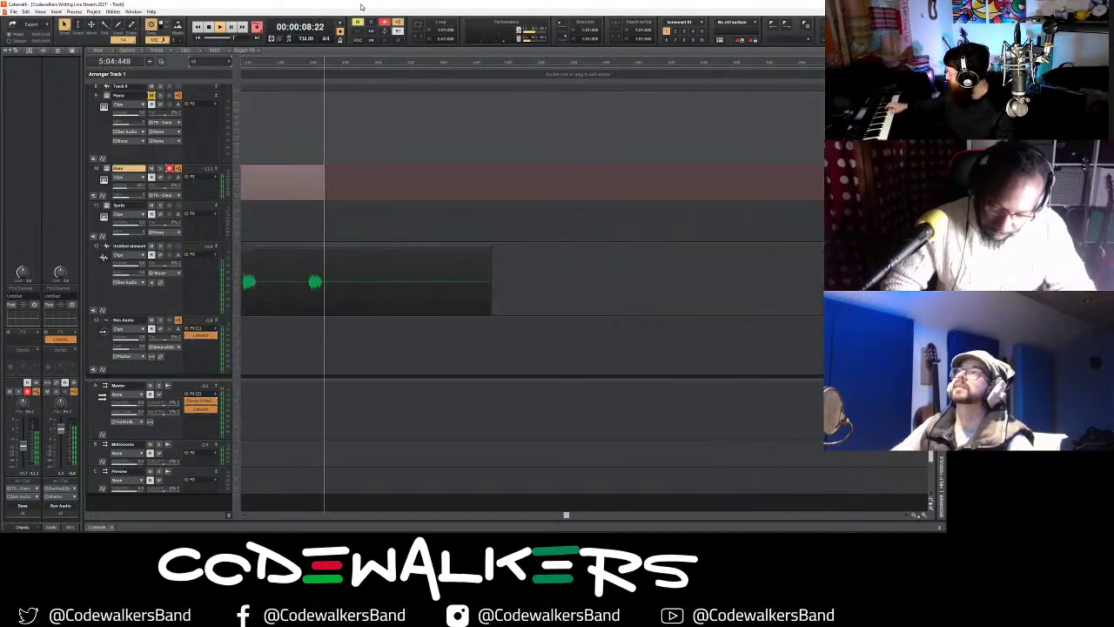
pyautogui.press('space')
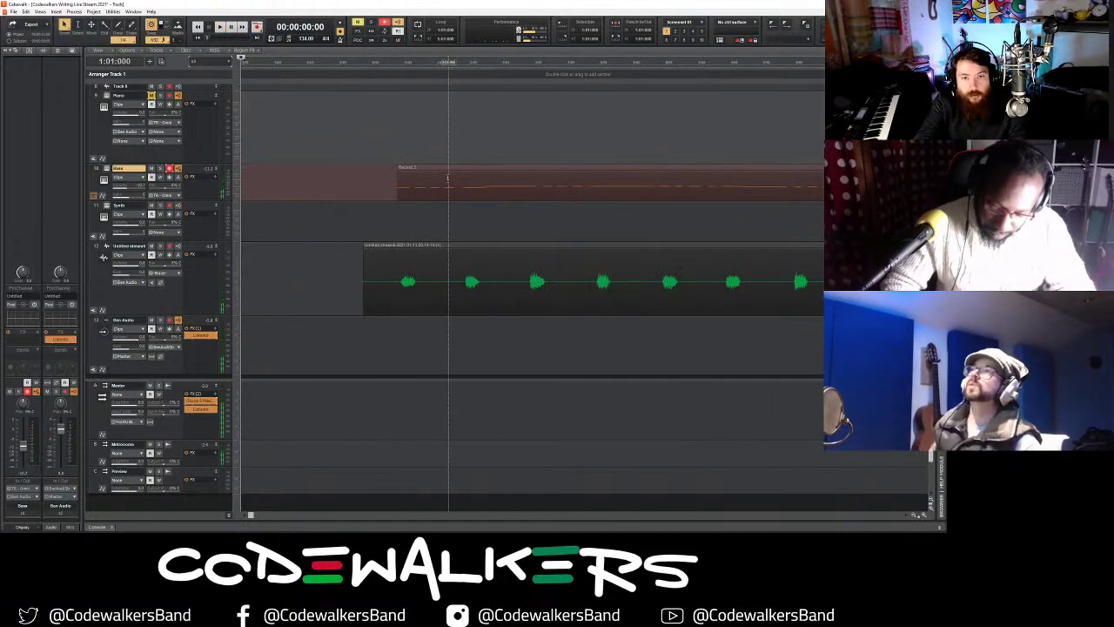
# - Quantize the recorded bass clip to a 1/8 note resolution
pyautogui.click(537, 181)
pyautogui.press('q')
pyautogui.click(433, 235)
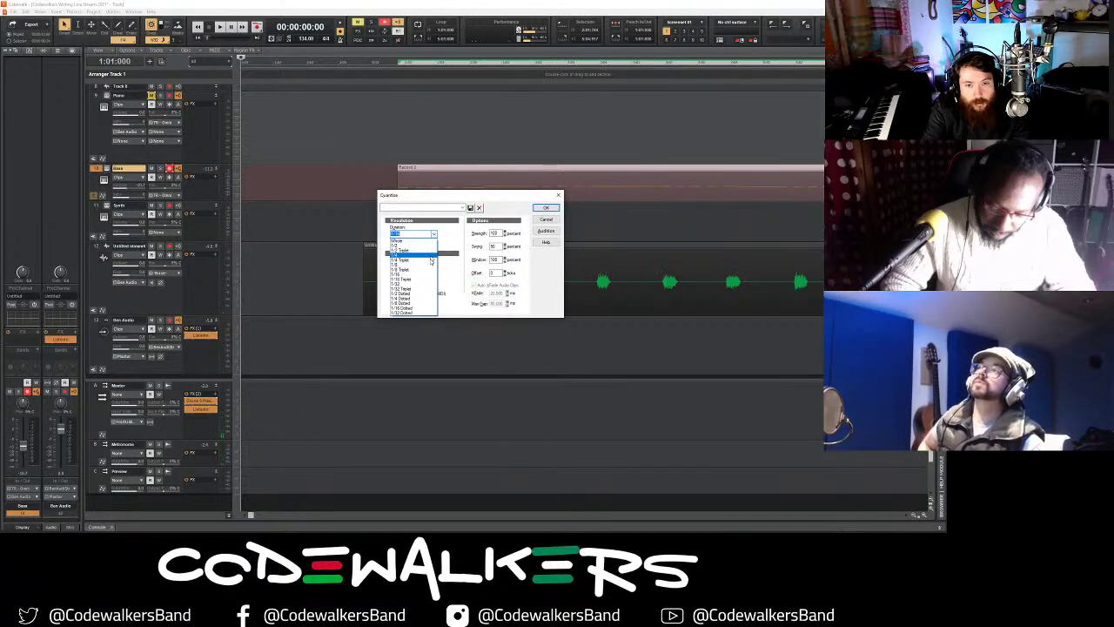
pyautogui.click(406, 264)
pyautogui.press('Return')
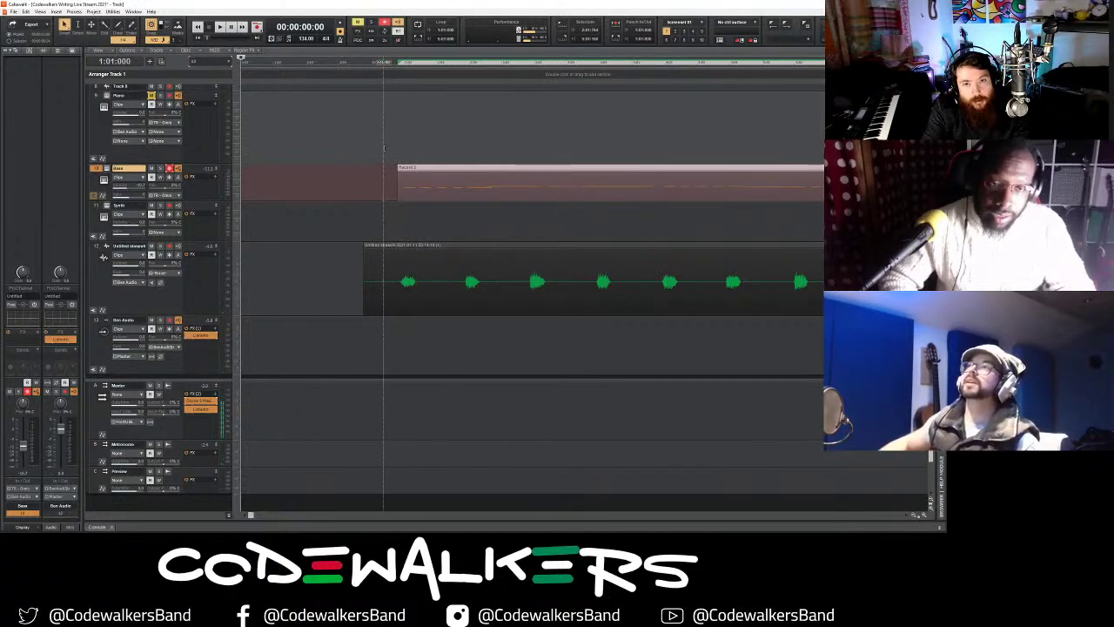
# - Play back the quantized bass clip together with the stream clip from 2:01:000
pyautogui.click(375, 151)
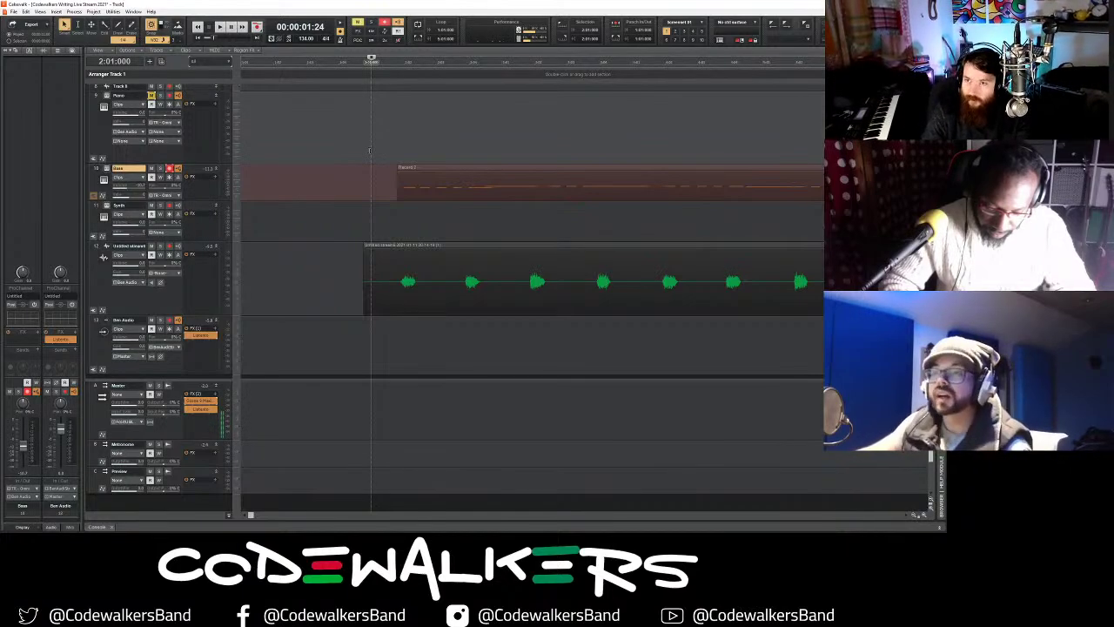
pyautogui.press('space')
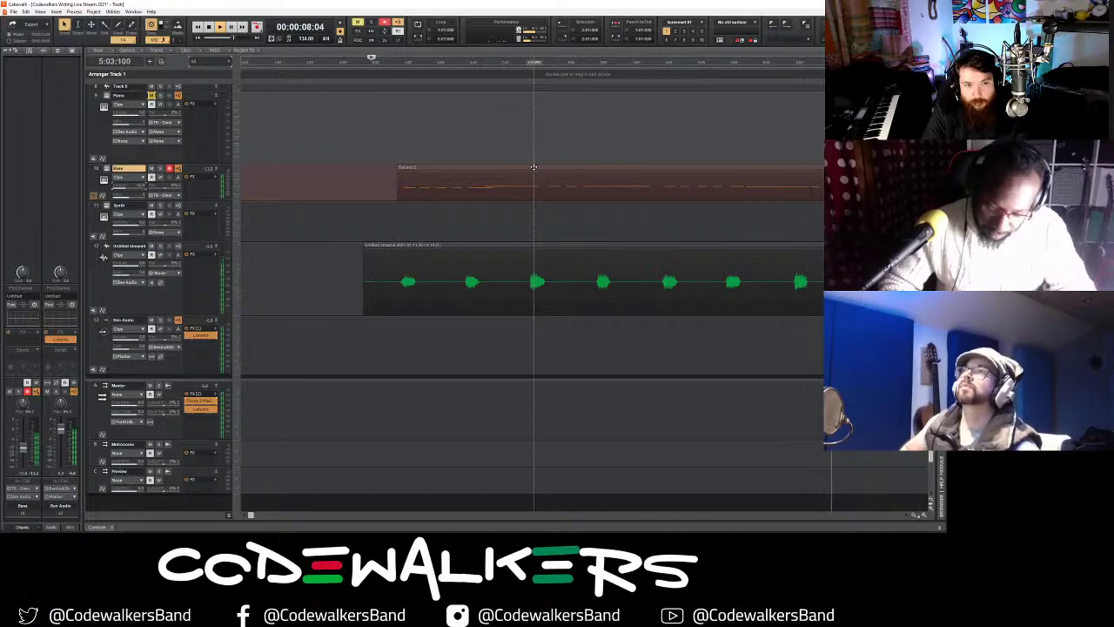
pyautogui.press('space')
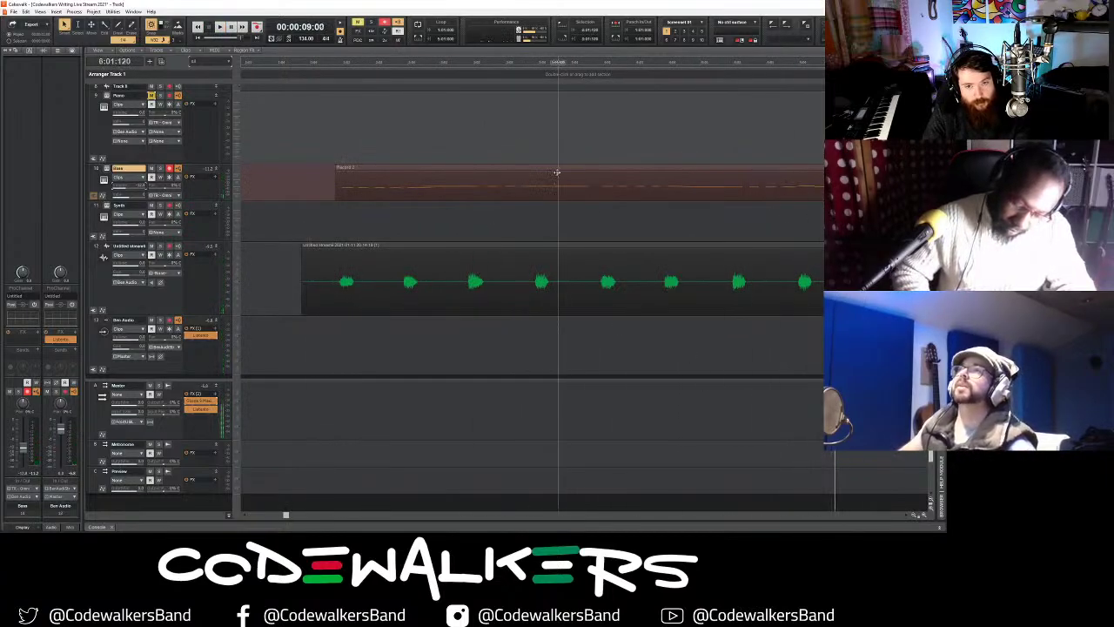
# - Deselect the bass clip and place the playhead at 2:01:000
pyautogui.click(364, 196)
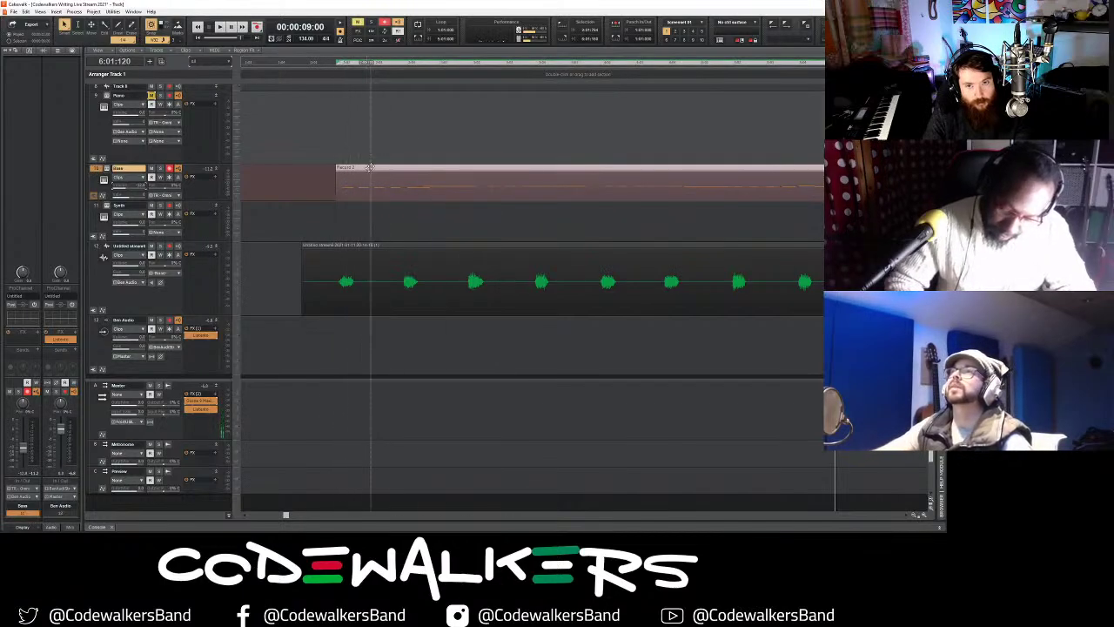
pyautogui.click(341, 115)
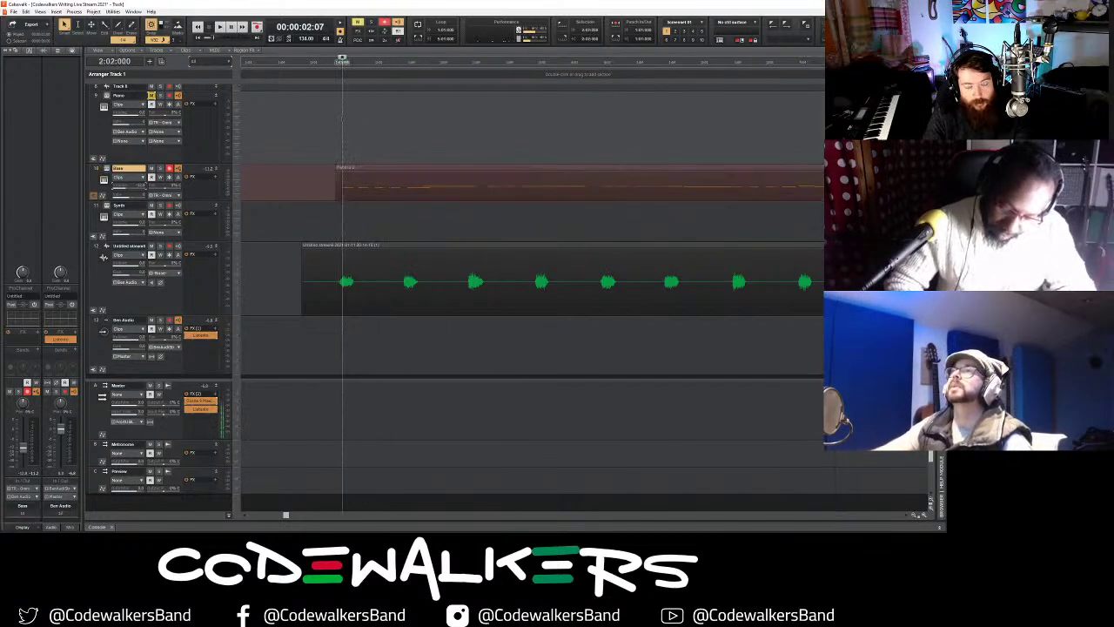
pyautogui.click(308, 150)
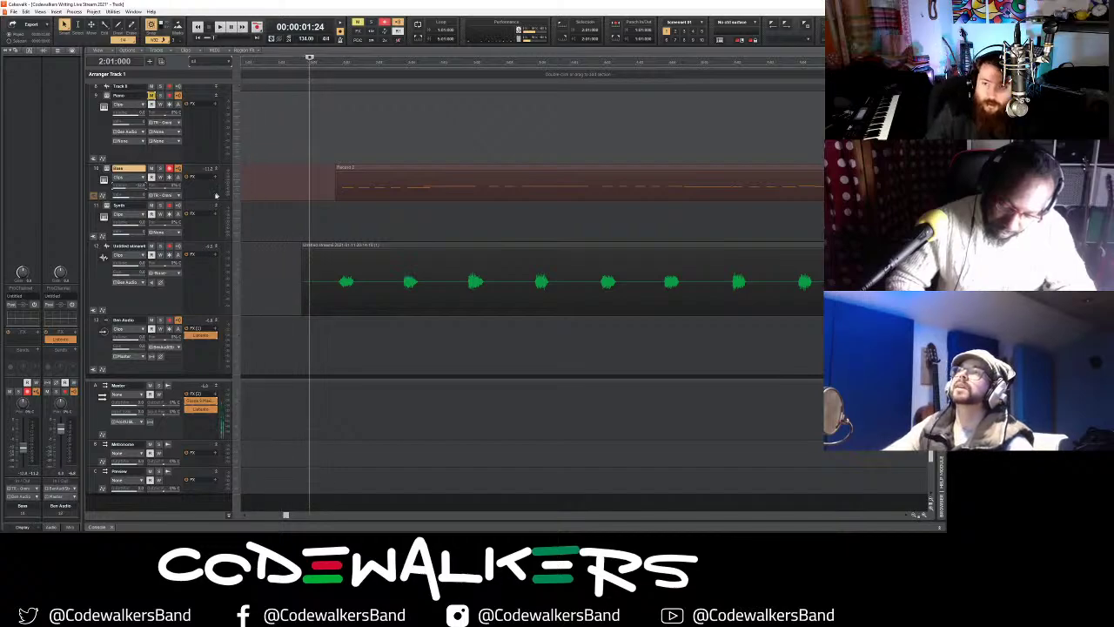
# - Make the Bass track taller and play back the bass clip with the stream clip from 2:01:000
pyautogui.moveTo(200, 201); pyautogui.dragTo(201, 219)
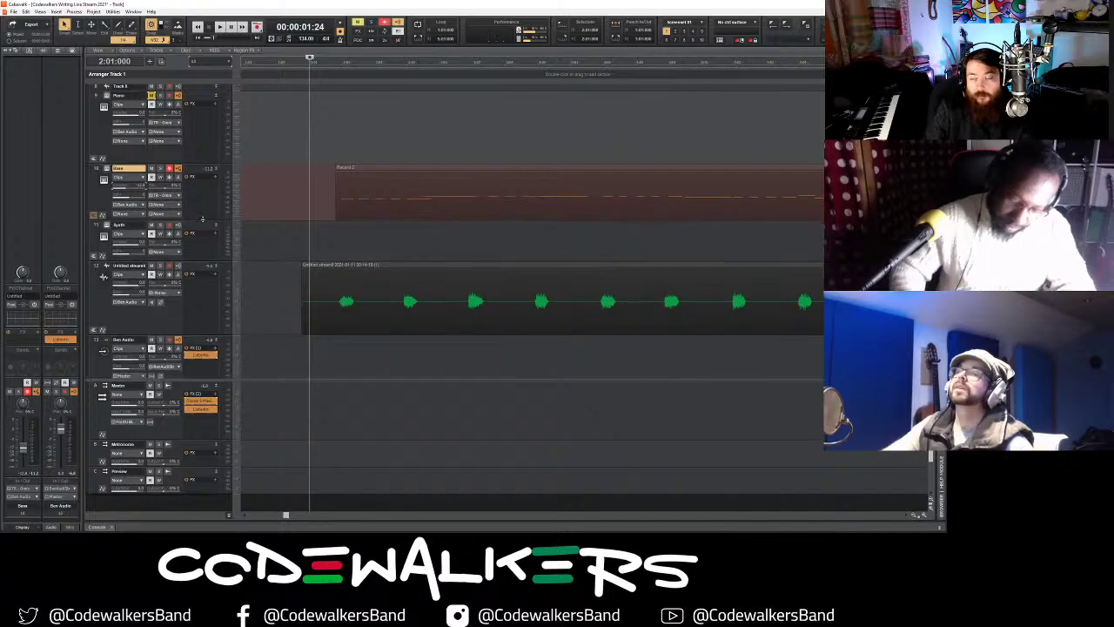
pyautogui.press('space')
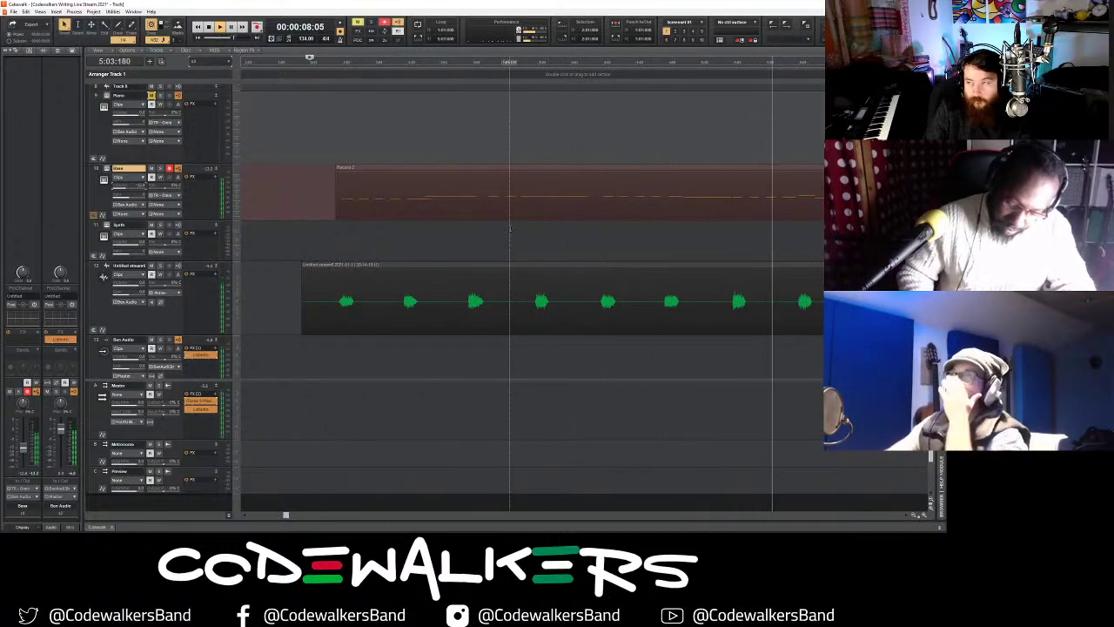
pyautogui.press('space')
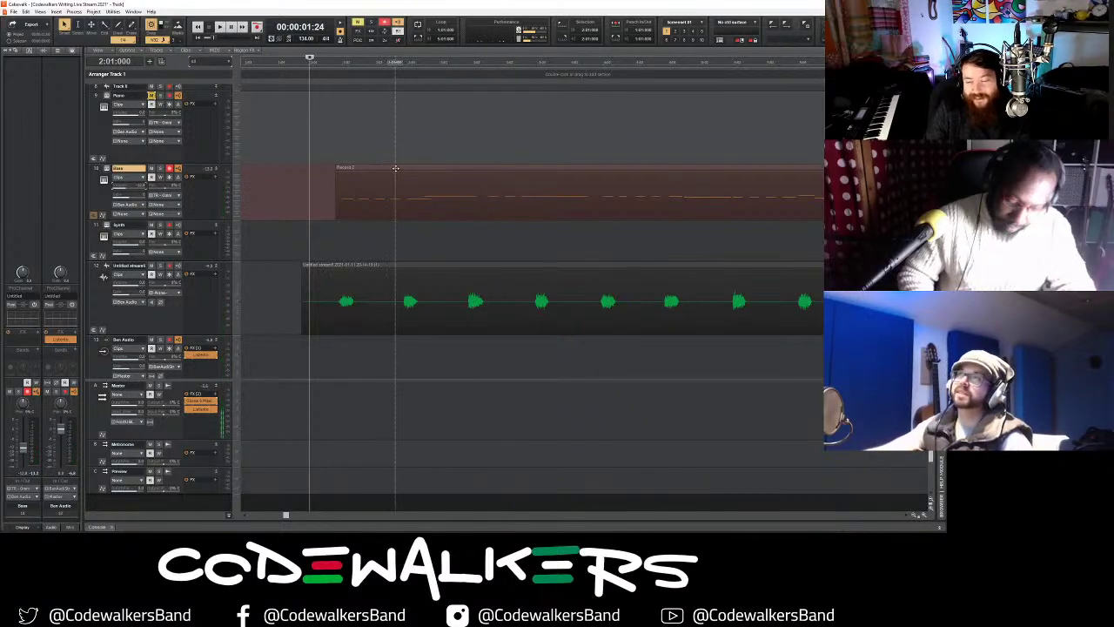
# - Trim the start of the bass clip to 2:02:000 and start playback from that position
pyautogui.moveTo(337, 188); pyautogui.dragTo(343, 198)
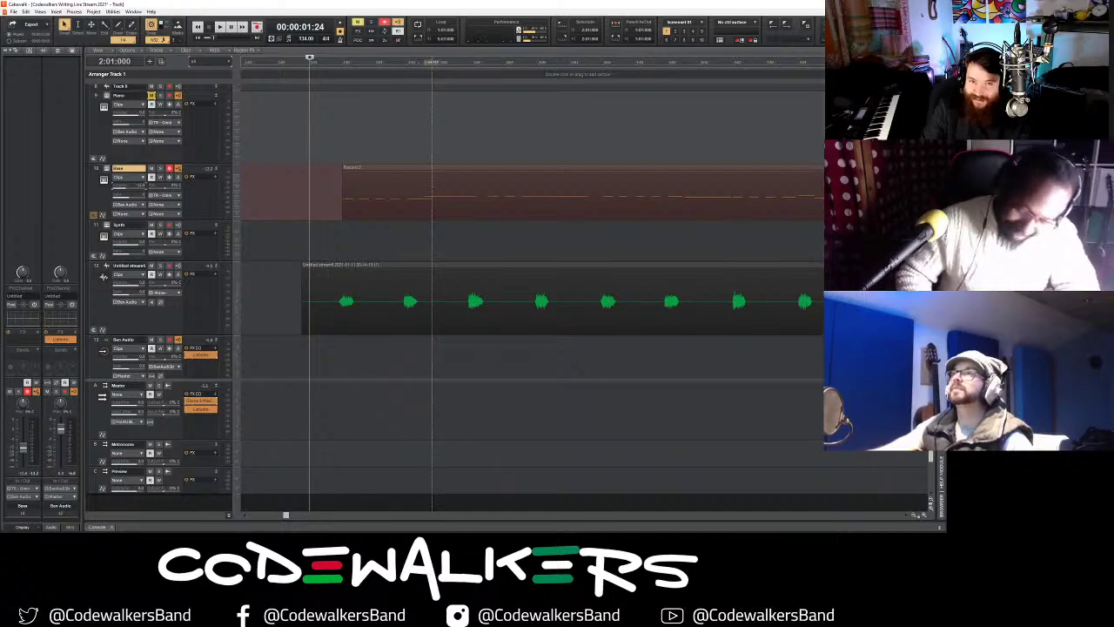
pyautogui.click(430, 171)
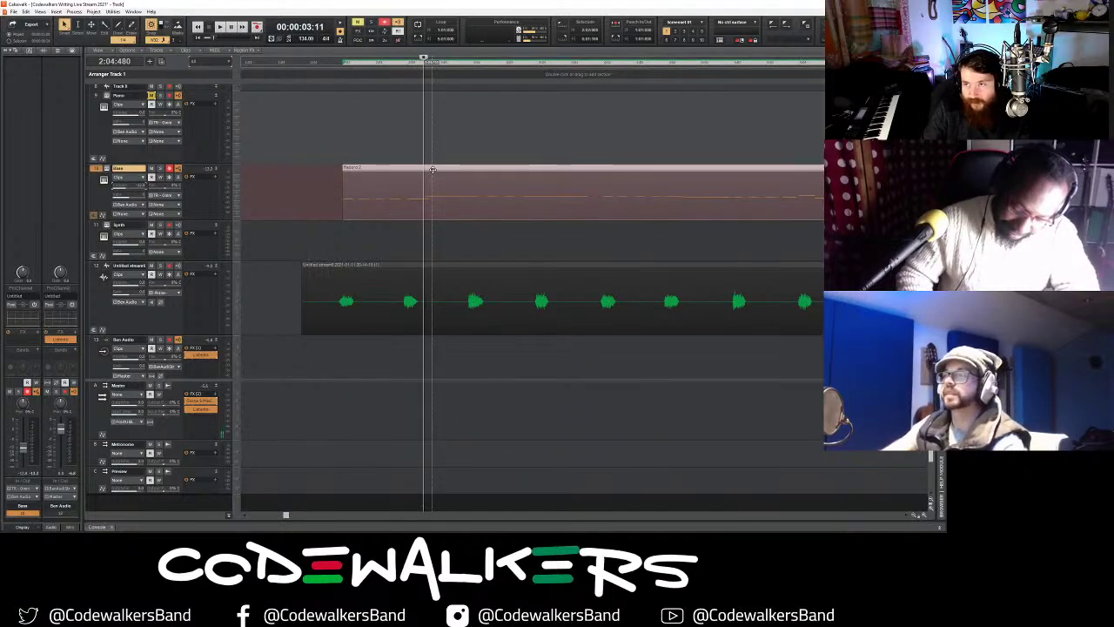
pyautogui.press('space')
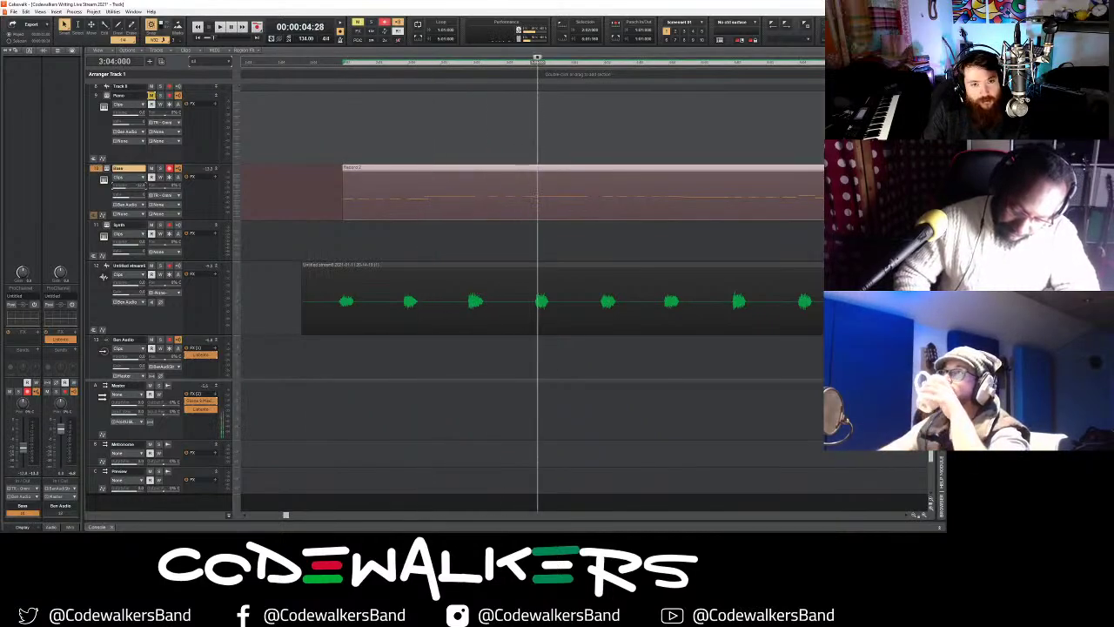
pyautogui.click(343, 181)
pyautogui.press('space')
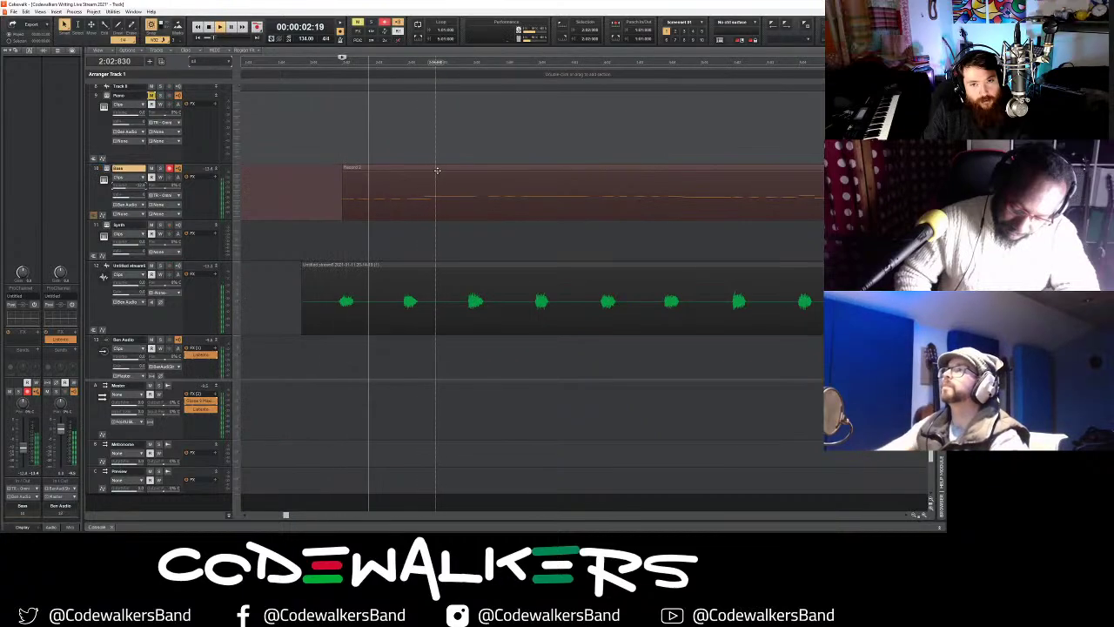
# - In the bass clip's piano roll, lower the long note at 3:04:000 to the preceding notes' pitch and play back the line
pyautogui.doubleClick(437, 170)
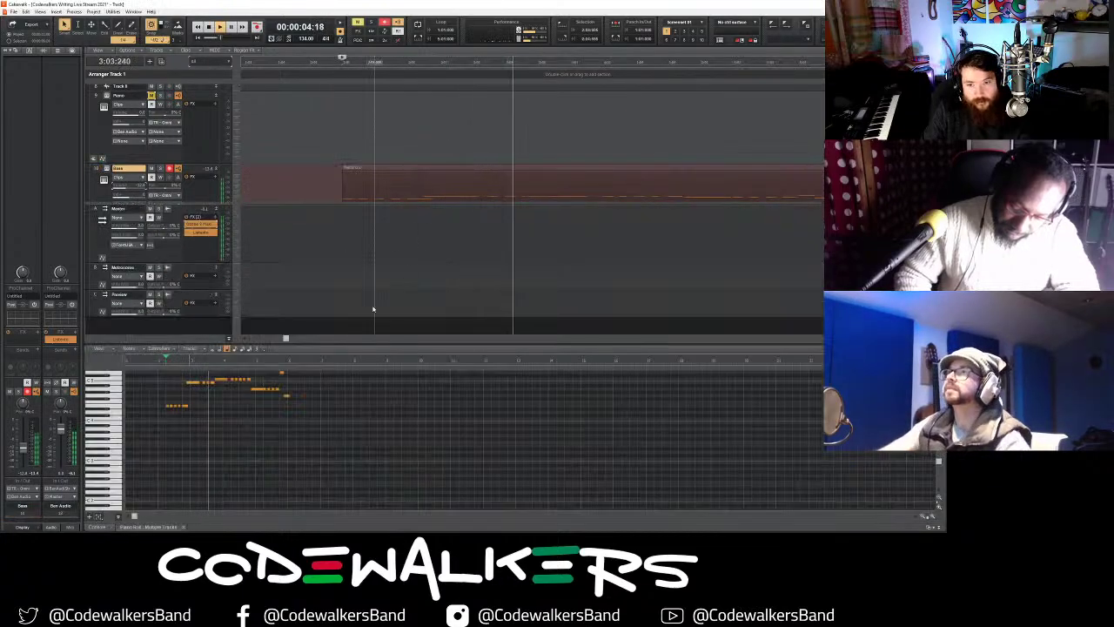
pyautogui.click(222, 378)
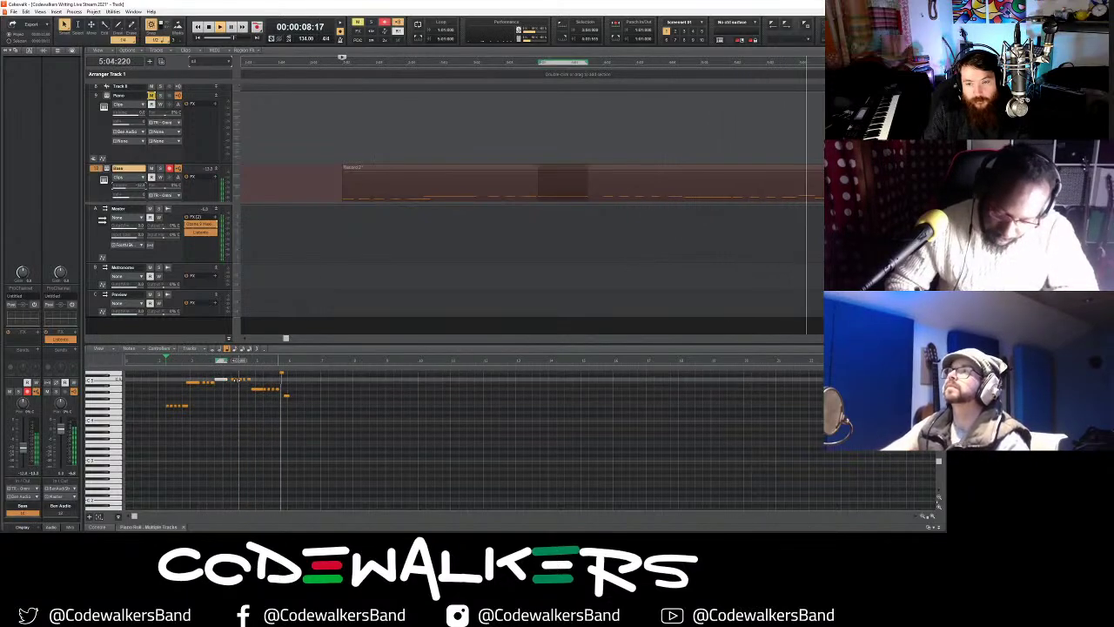
pyautogui.press('space')
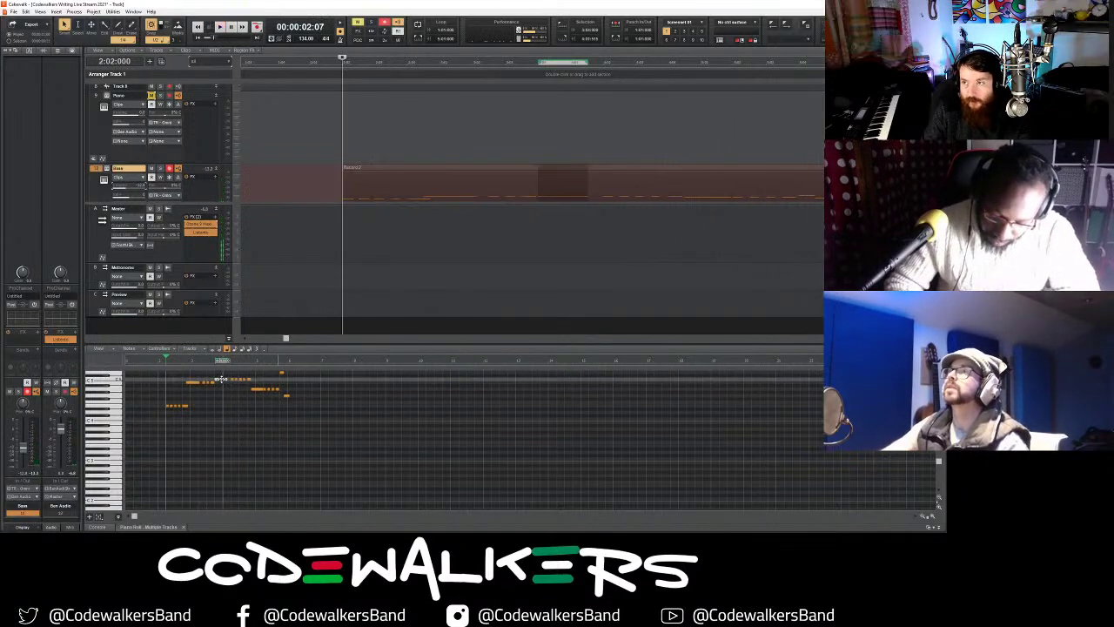
pyautogui.press('space')
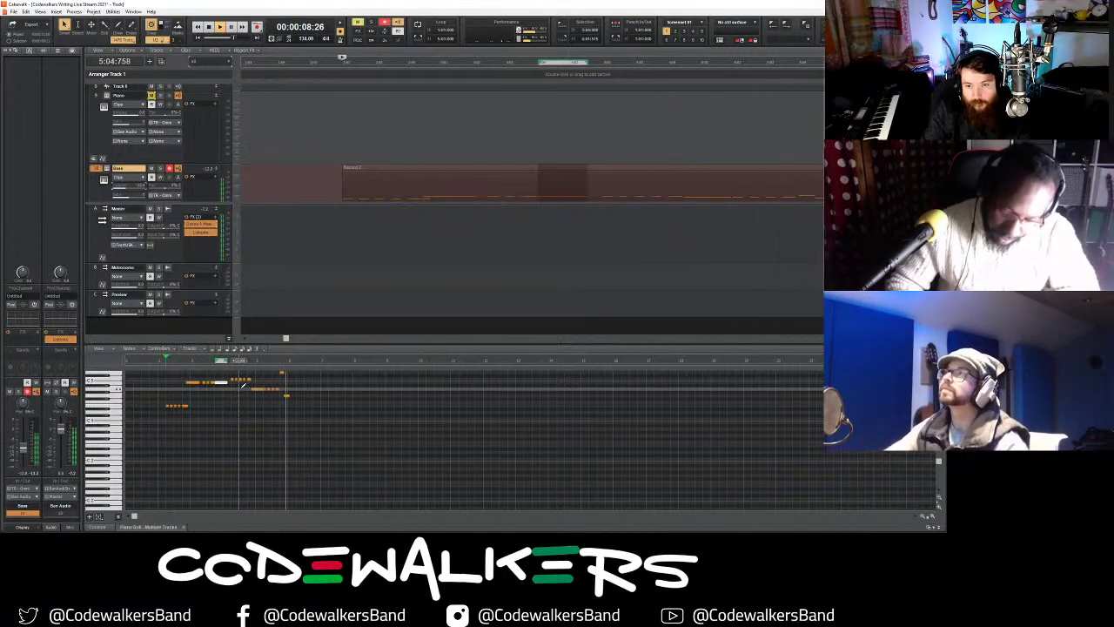
pyautogui.press('space')
# - Extend the bass clip's start back to 2:01:000, add a note there at the opening notes' pitch, and close the piano roll
pyautogui.click(309, 183)
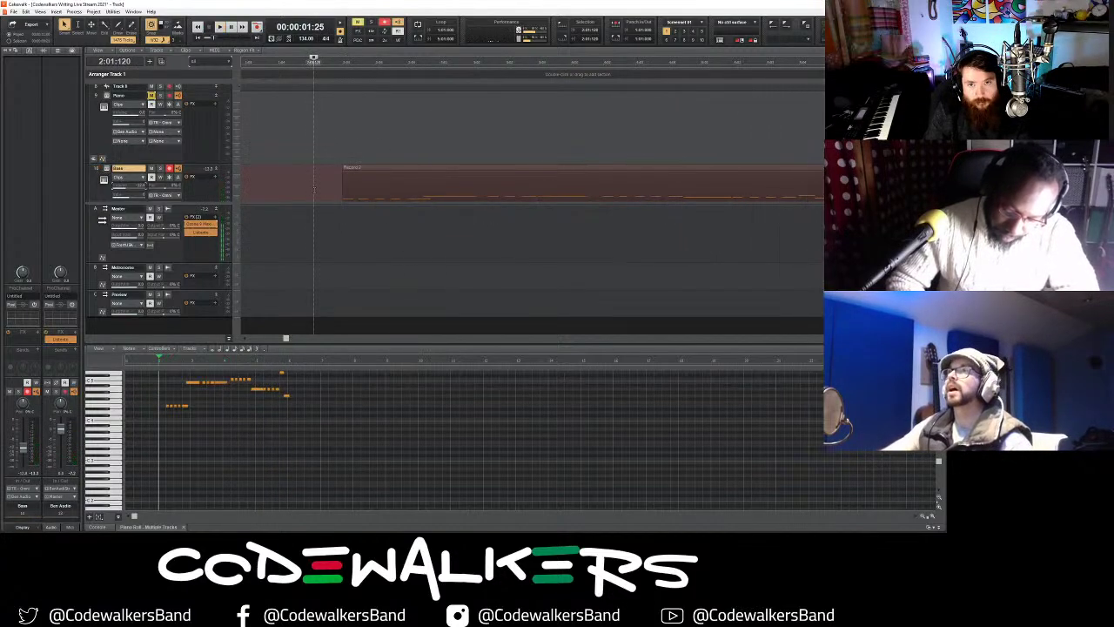
pyautogui.moveTo(343, 195); pyautogui.dragTo(315, 195)
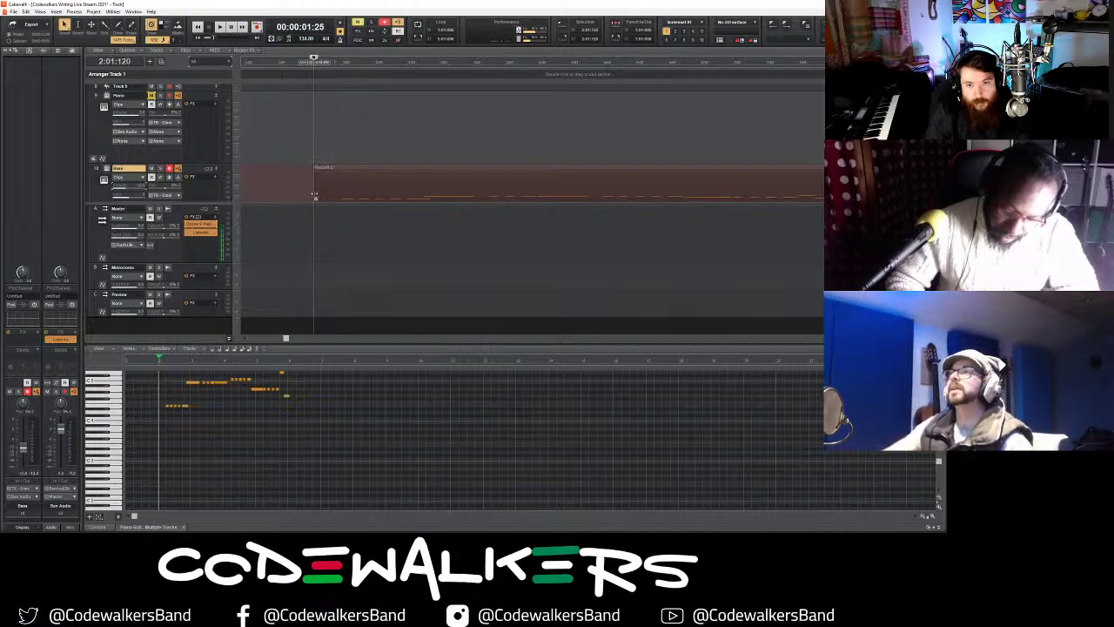
pyautogui.click(163, 402)
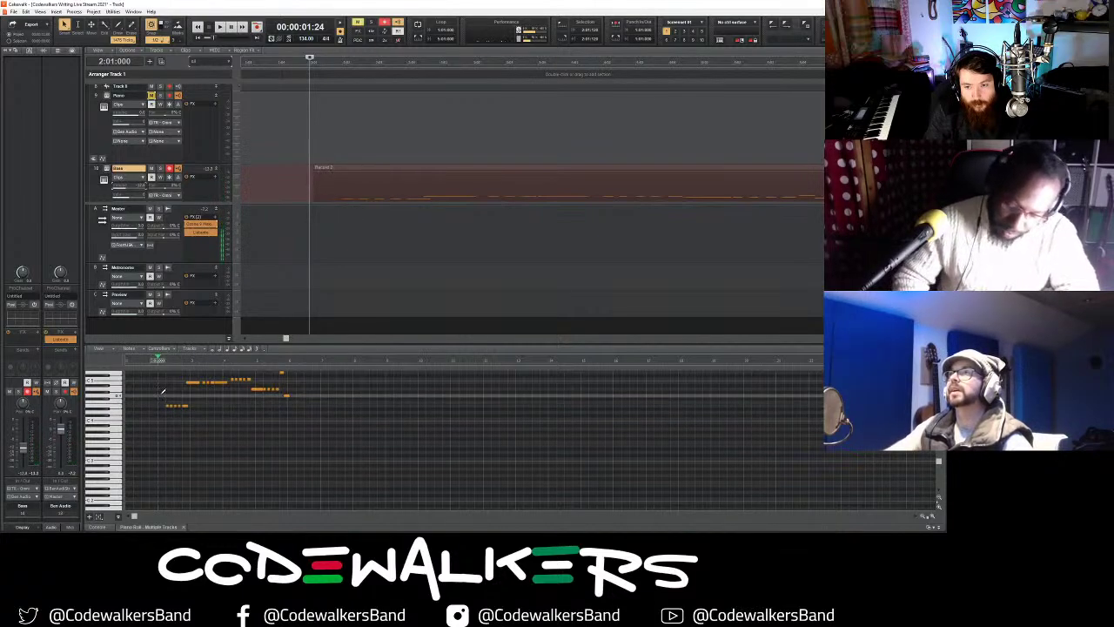
pyautogui.moveTo(161, 394); pyautogui.dragTo(174, 395)
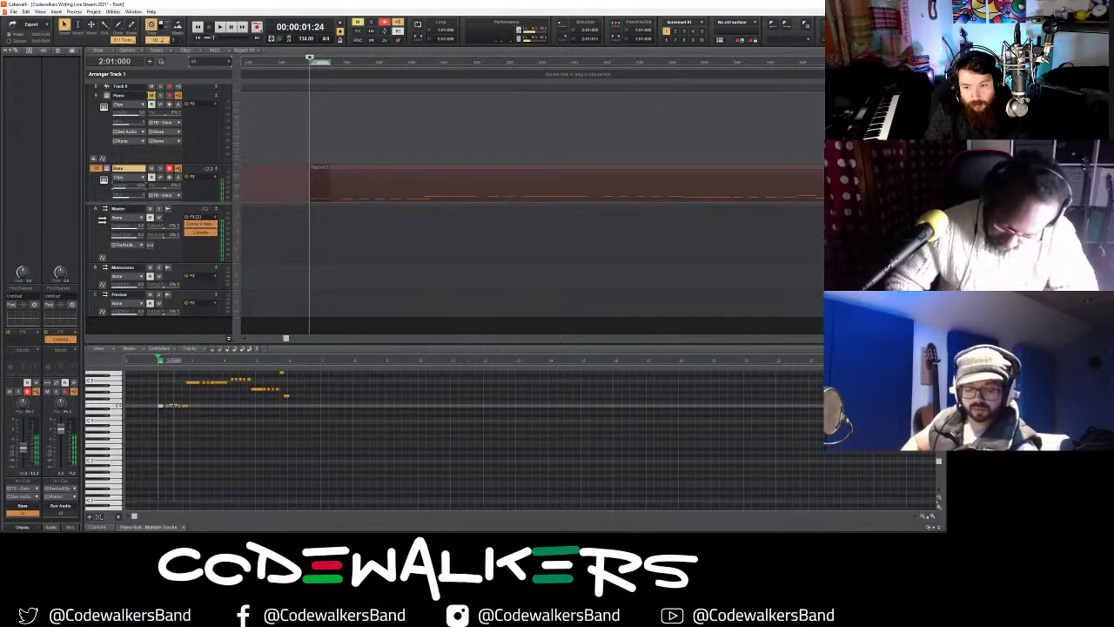
pyautogui.click(185, 527)
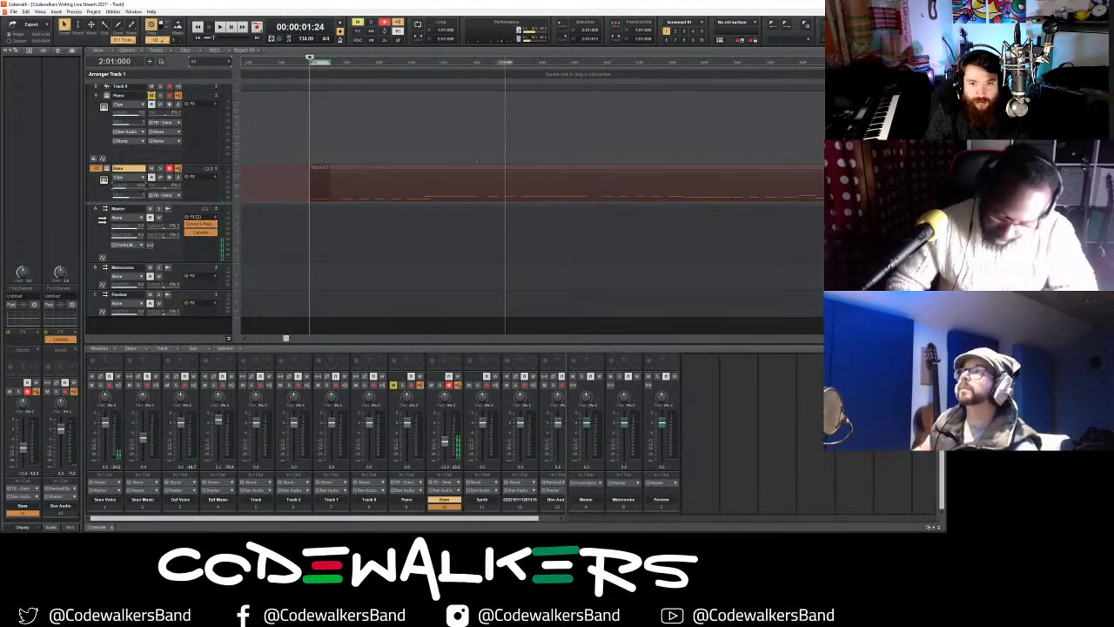
pyautogui.click(112, 526)
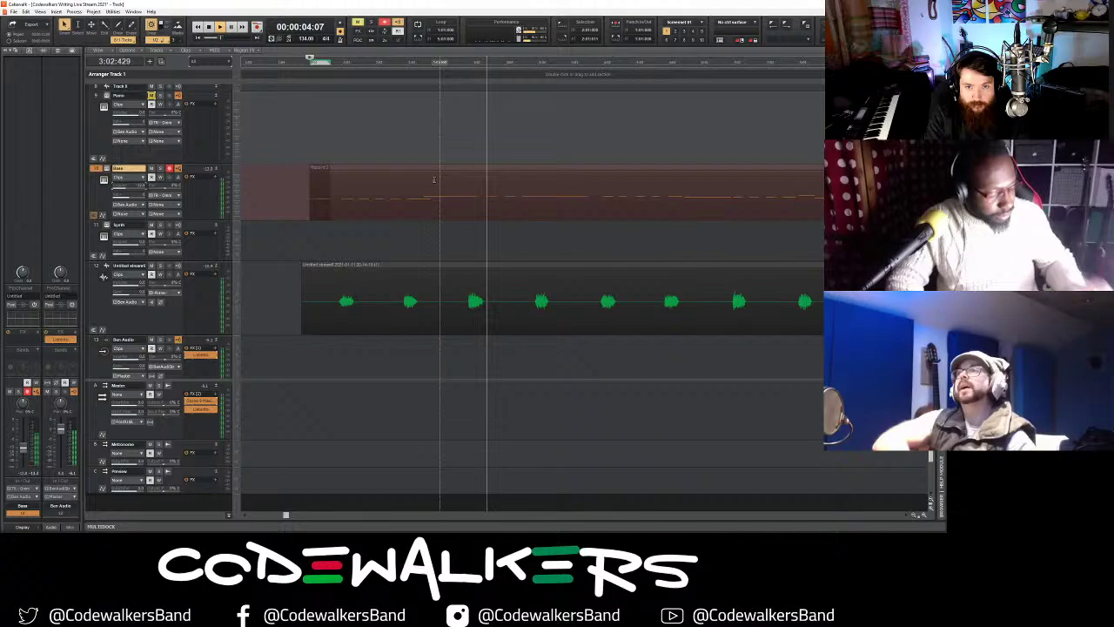
# - Delete the excess audio of the stream clip past bar 6, where the bass clip ends
pyautogui.click(914, 515)
pyautogui.click(913, 514)
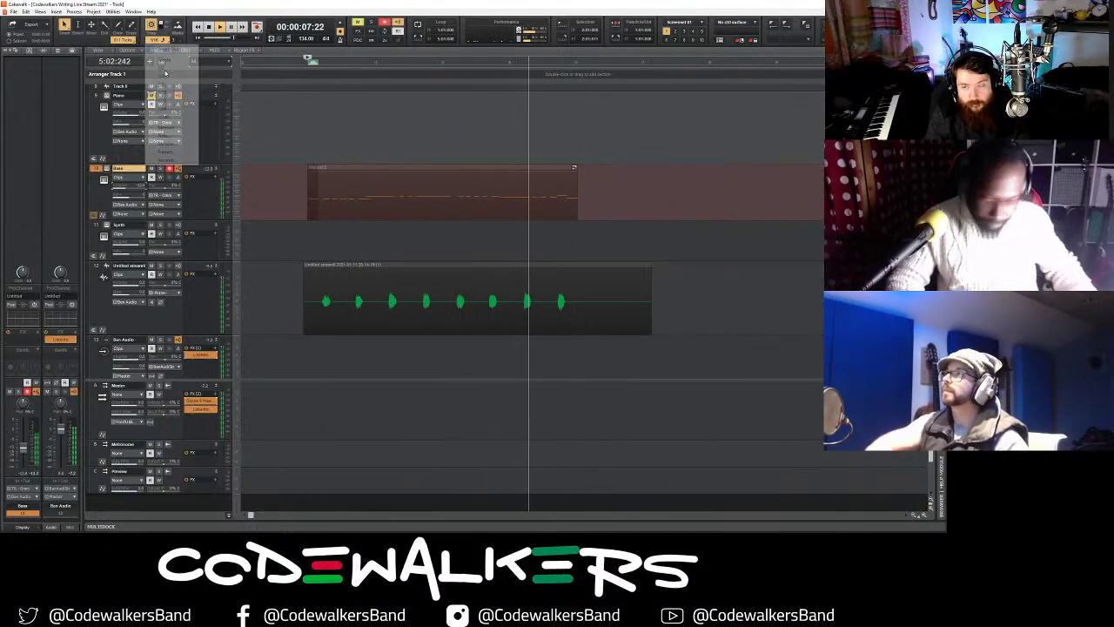
pyautogui.moveTo(567, 291); pyautogui.dragTo(570, 290)
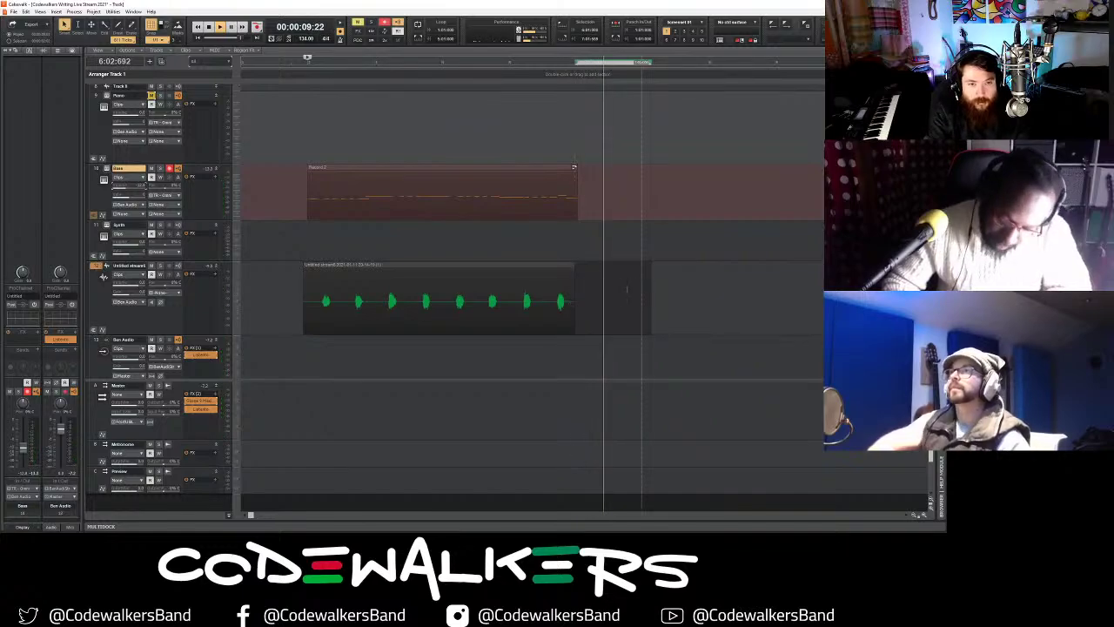
pyautogui.press('Delete')
# - Copy the bass and stream clips together and paste the copies directly after the originals at bar 6
pyautogui.moveTo(641, 294); pyautogui.dragTo(320, 201)
pyautogui.press('space')
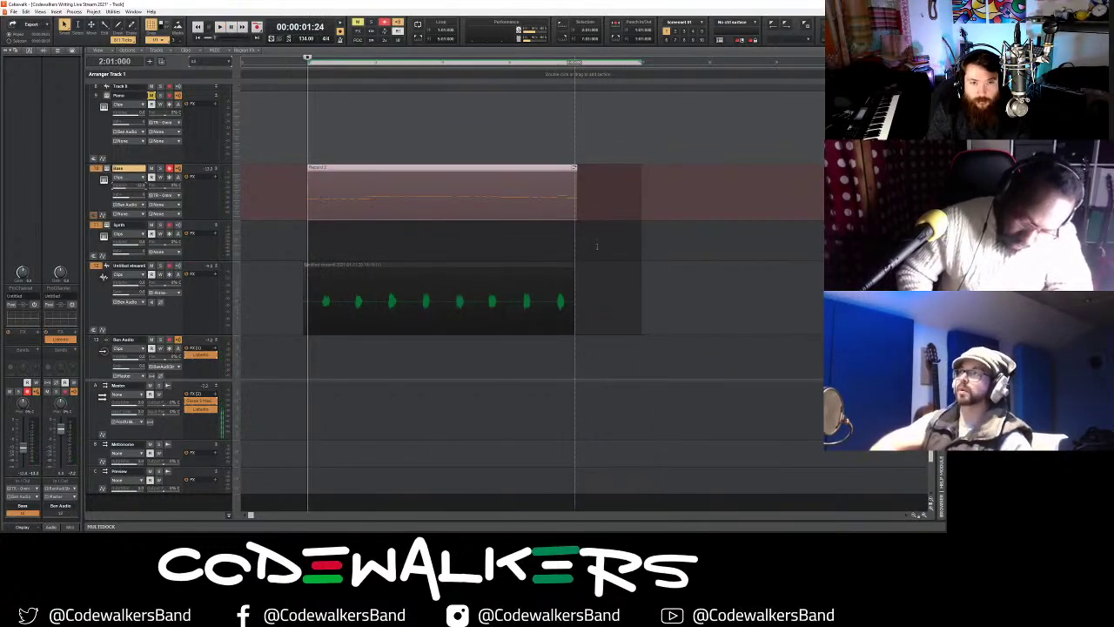
pyautogui.click(599, 248)
pyautogui.click(96, 168)
pyautogui.hotkey('ctrl', 'v')
# - Play back the doubled bass and stream arrangement from 2:01:000 to past its end
pyautogui.press('space')
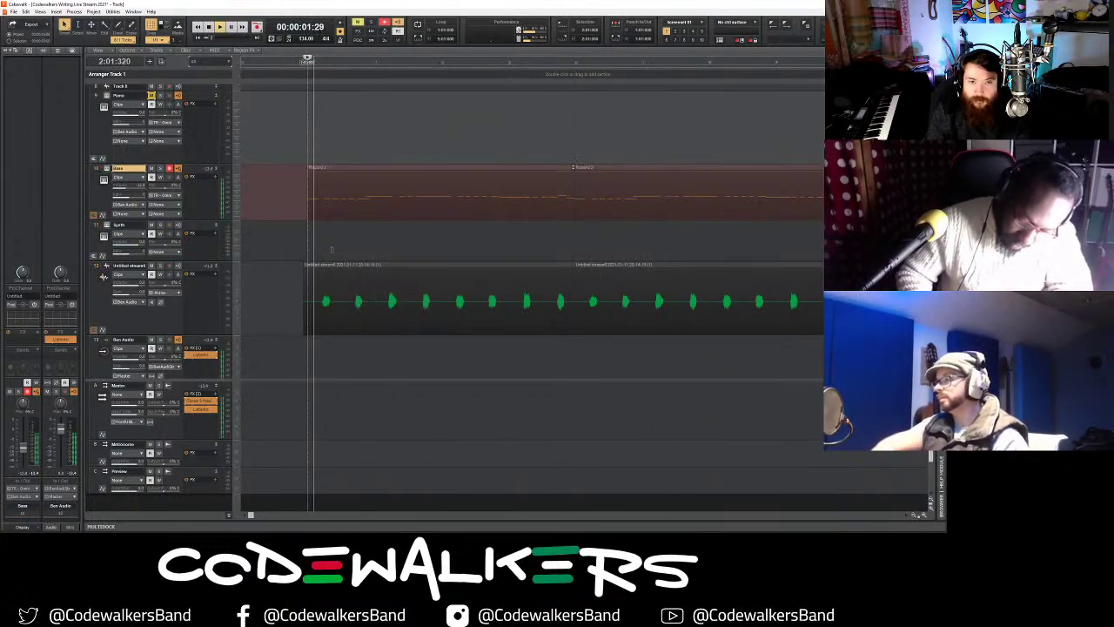
pyautogui.click(914, 515)
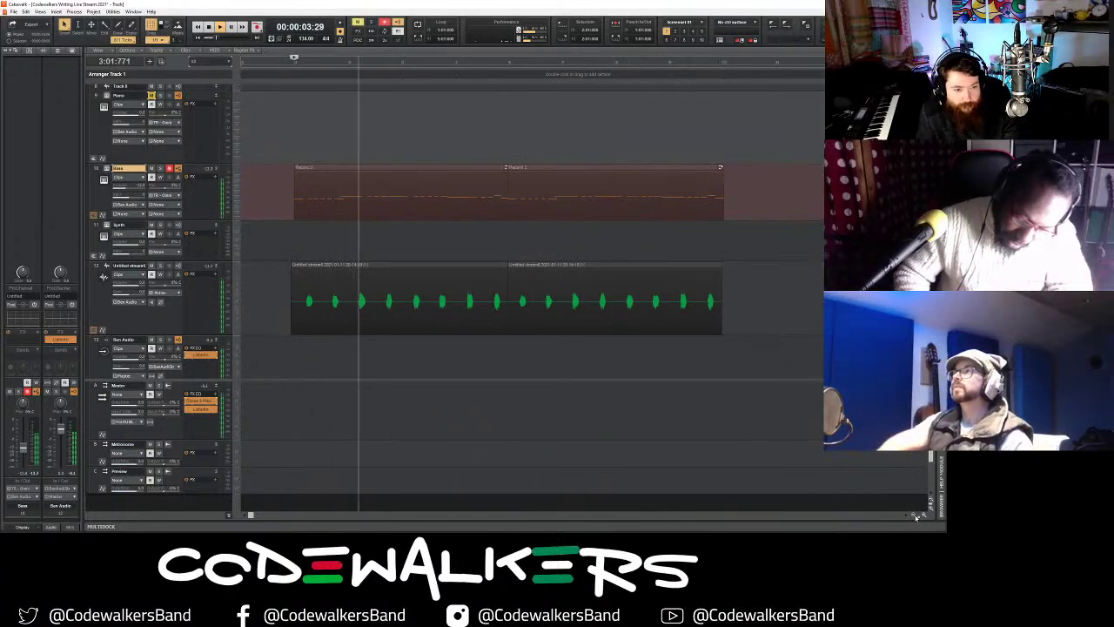
pyautogui.click(914, 516)
pyautogui.click(914, 515)
pyautogui.click(914, 515)
pyautogui.scroll(-1, 559, 335)
pyautogui.scroll(2, 513, 335)
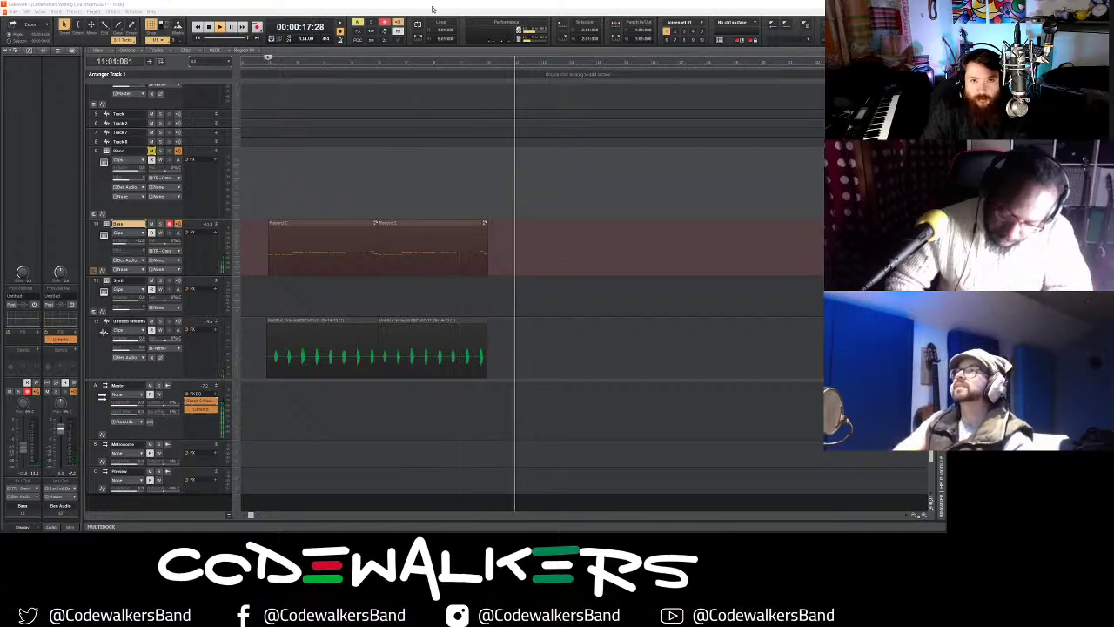
pyautogui.press('space')
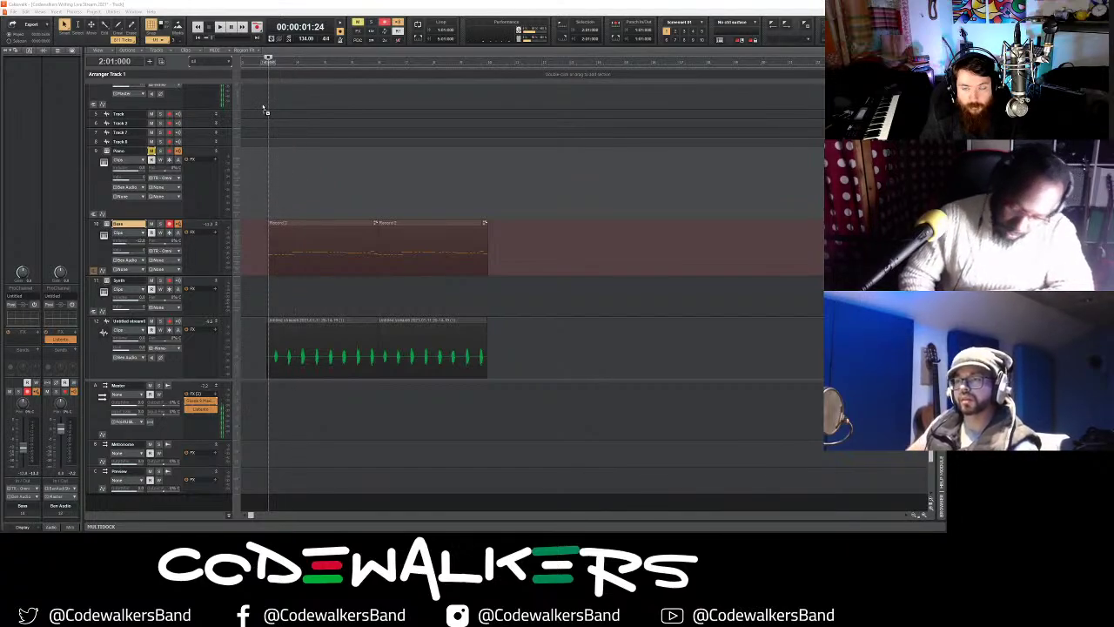
# - Move the drum sample clip at 2:01:000 from track 4 to track 5, and expand track 5 and Track 2
pyautogui.scroll(4, 270, 131)
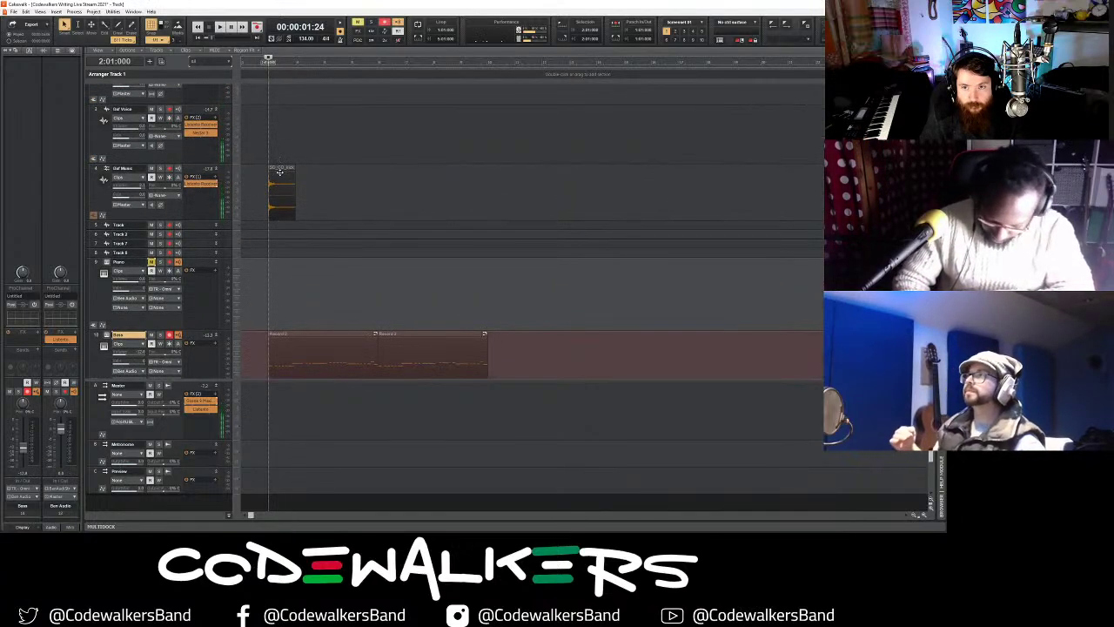
pyautogui.scroll(1, 280, 174)
pyautogui.click(279, 213)
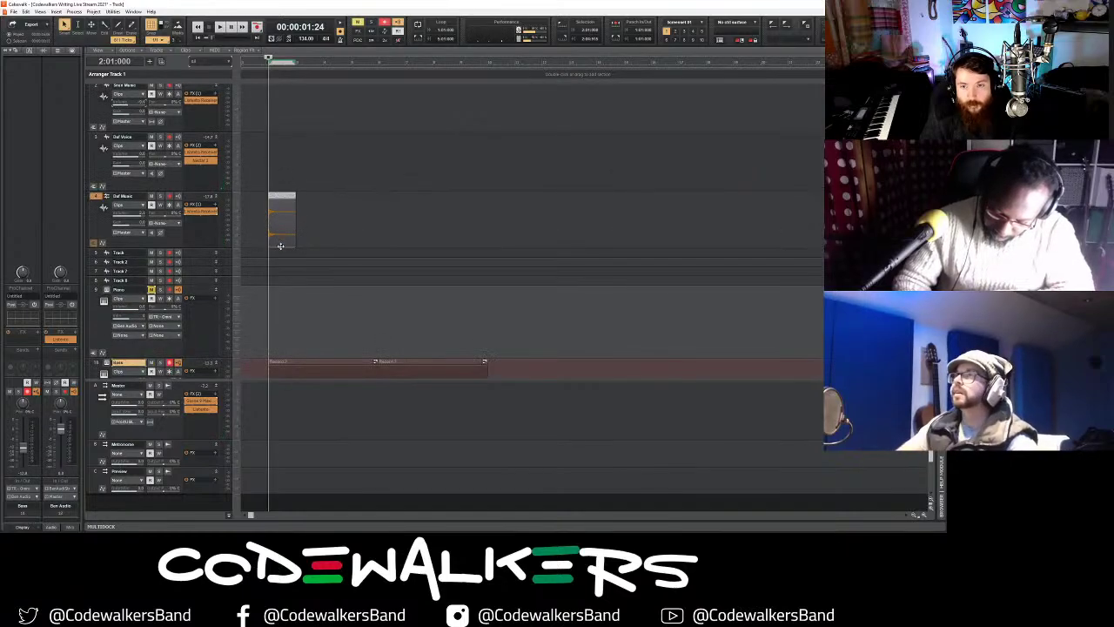
pyautogui.moveTo(280, 247); pyautogui.dragTo(279, 255)
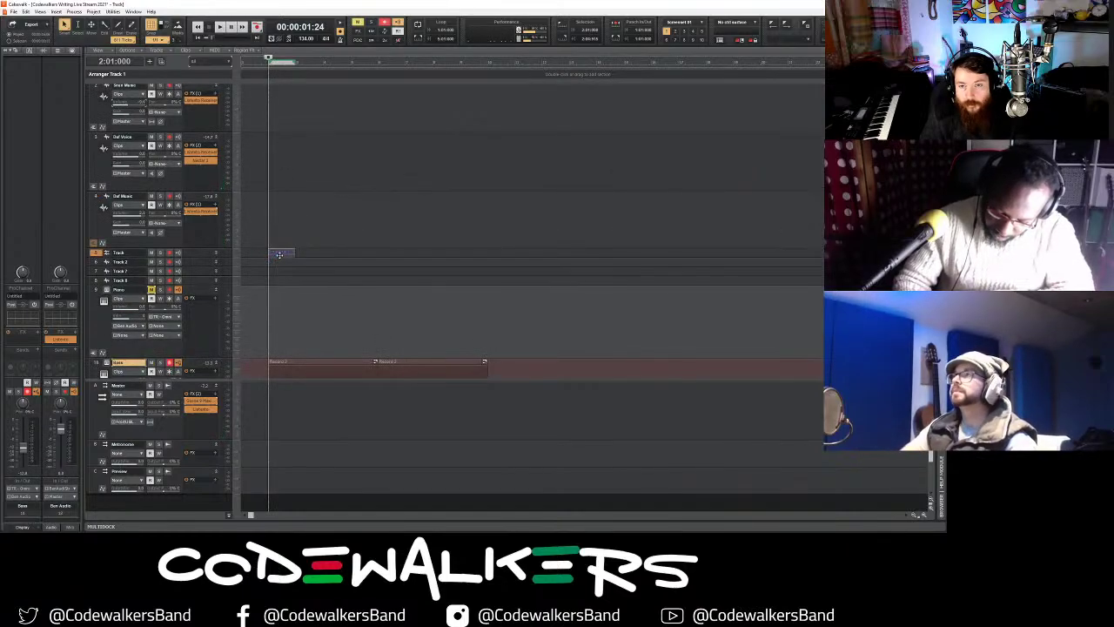
pyautogui.click(216, 254)
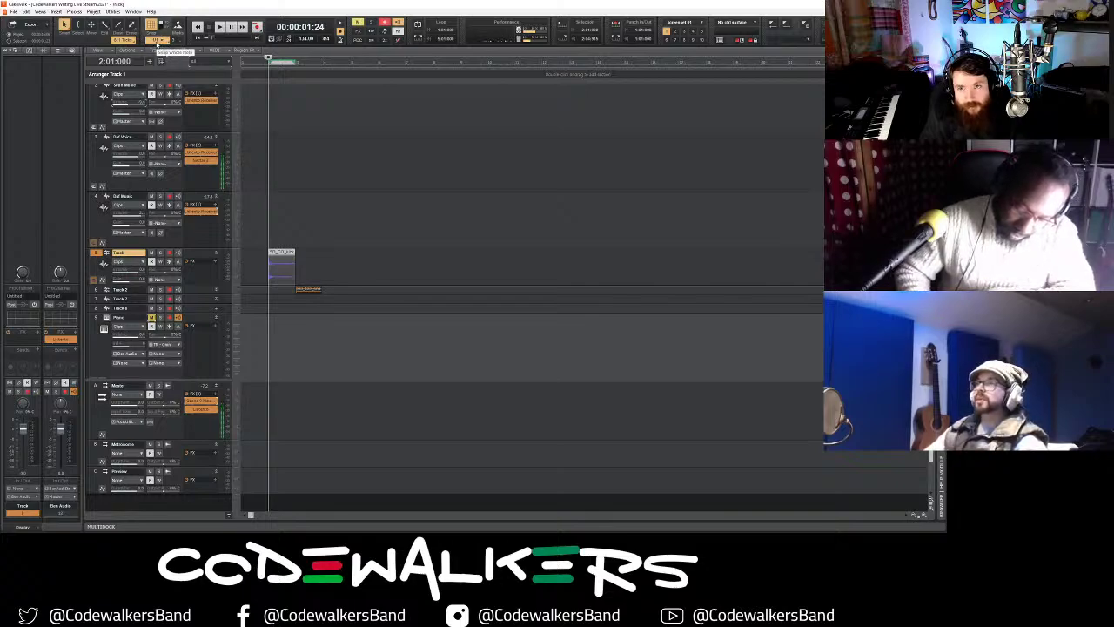
pyautogui.doubleClick(214, 286)
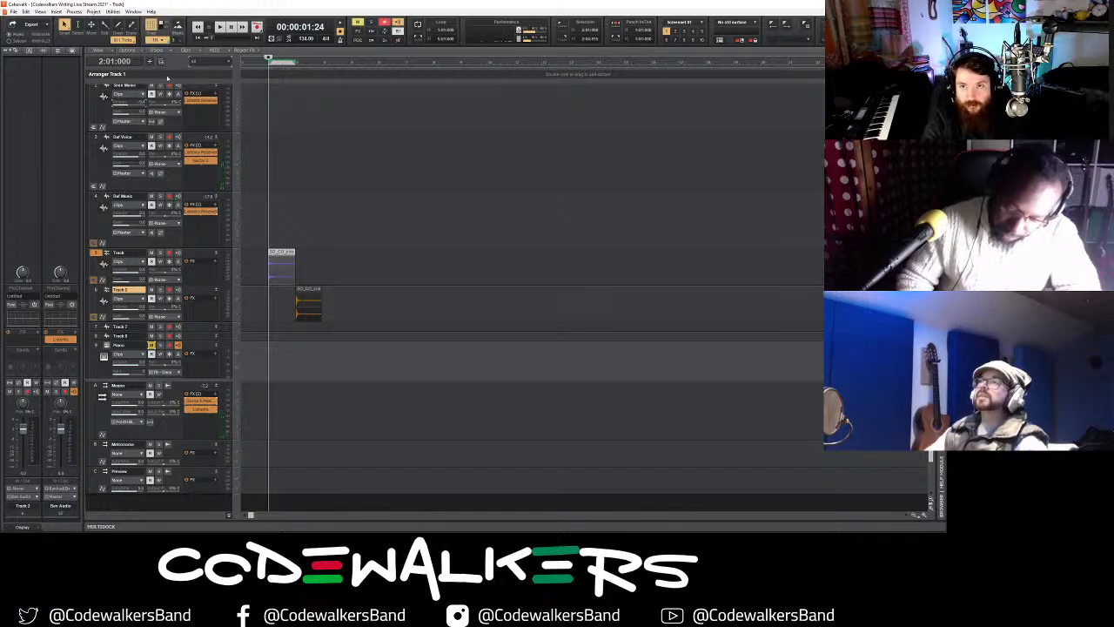
# - Set the snap resolution to 1/2, move the drum sample on Track 2 to halfway through bar 2, and audition it
pyautogui.click(158, 40)
pyautogui.click(168, 78)
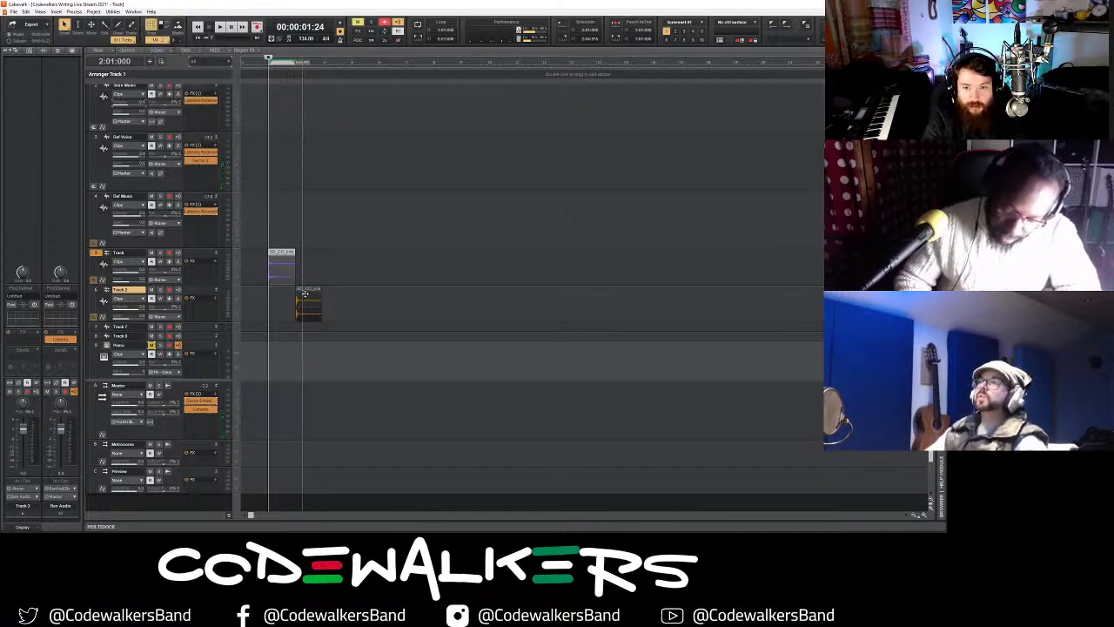
pyautogui.moveTo(303, 292); pyautogui.dragTo(289, 293)
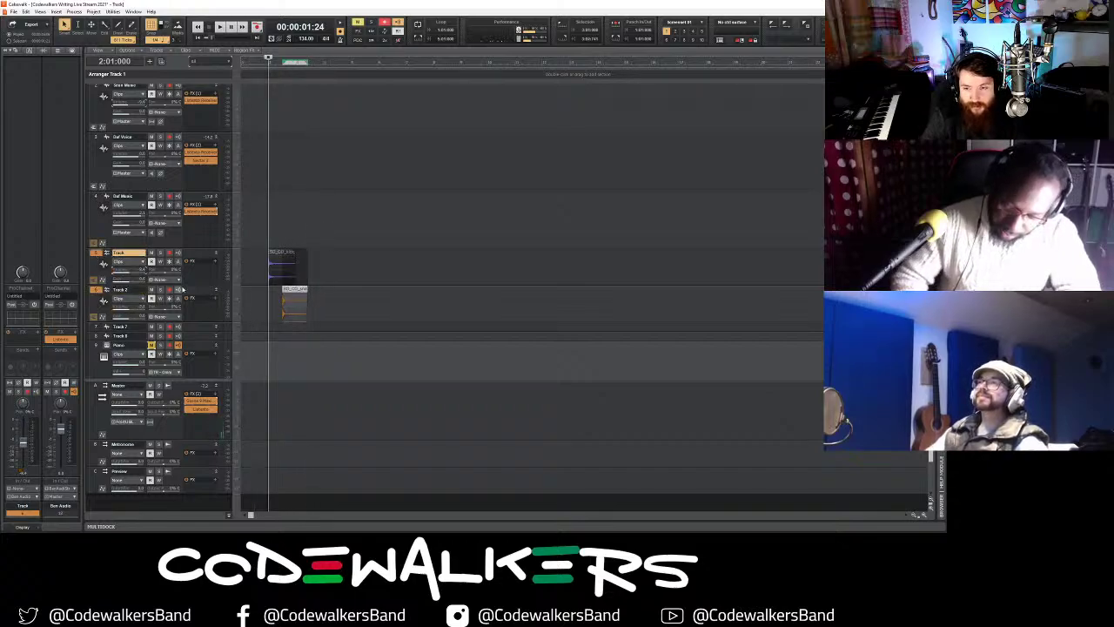
pyautogui.press('space')
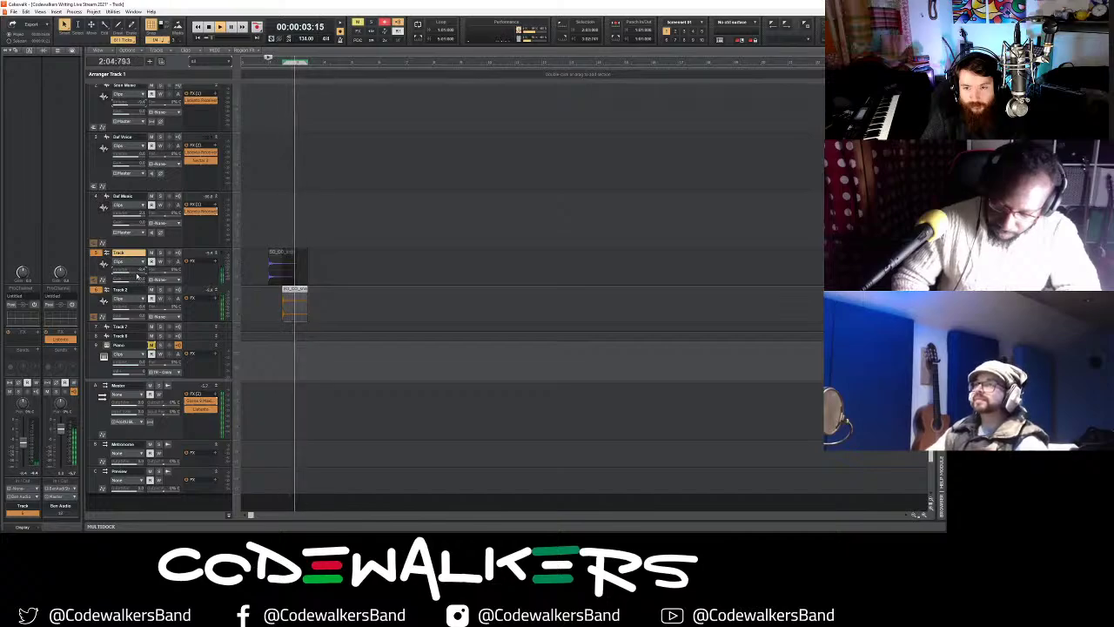
pyautogui.press('space')
# - Select both drum sample clips on tracks 5 and 6 and play them back from 2:01:000
pyautogui.moveTo(345, 271); pyautogui.dragTo(266, 304)
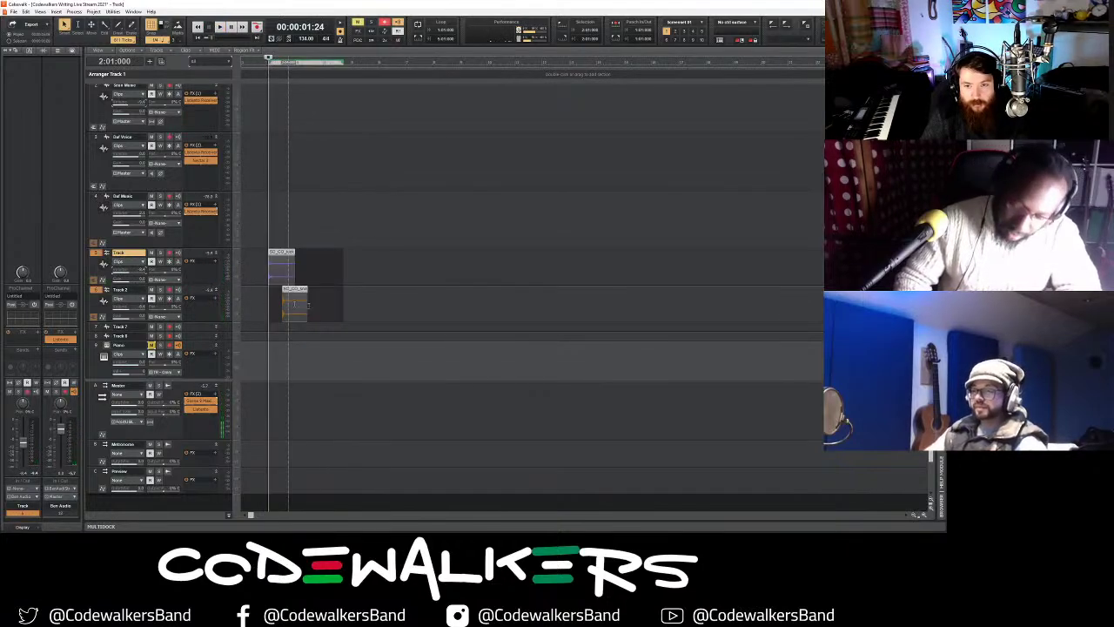
pyautogui.click(915, 517)
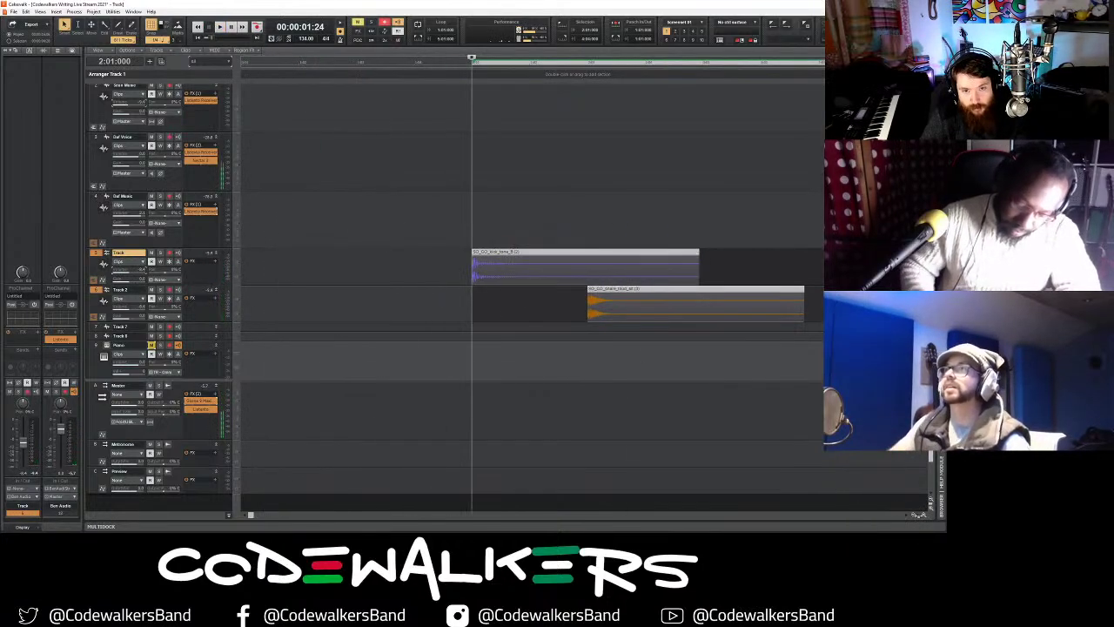
pyautogui.press('space')
pyautogui.press('space')
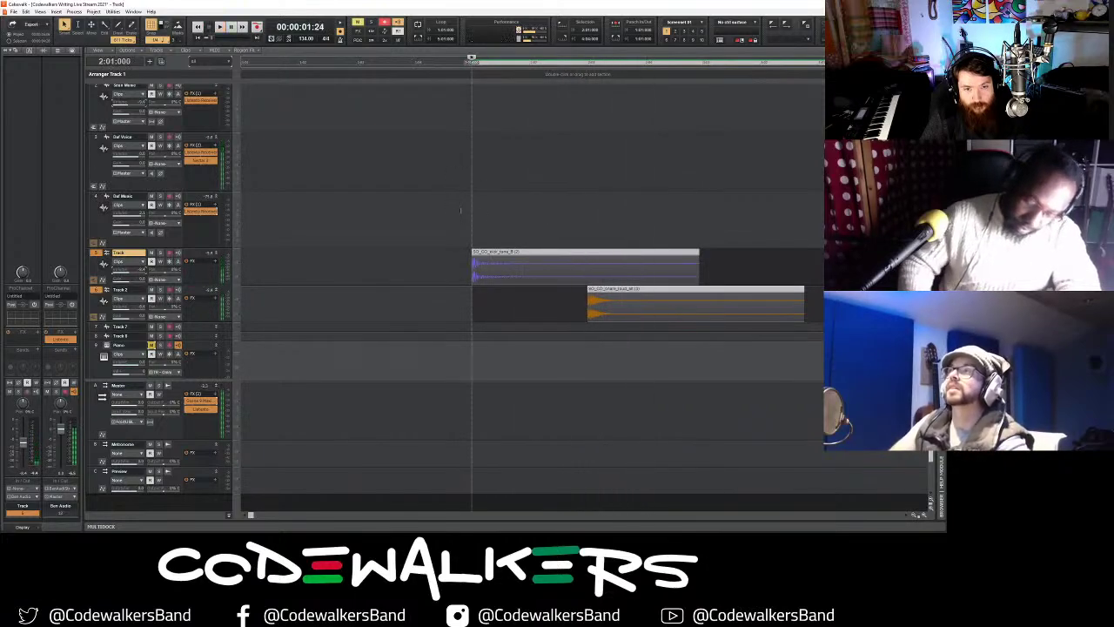
# - Shorten the kick clip at 2:01:000 on track 5 to about 0.9 beat and keep the Track 2 snare at 2:03:000
pyautogui.click(461, 211)
pyautogui.moveTo(589, 300); pyautogui.dragTo(548, 296)
pyautogui.moveTo(698, 277); pyautogui.dragTo(522, 262)
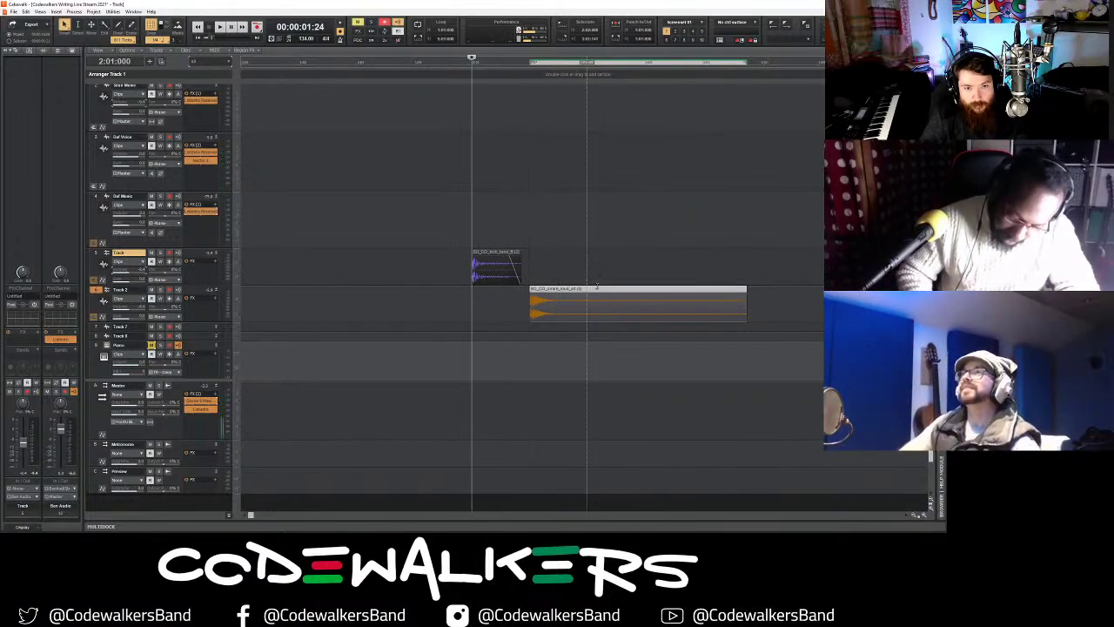
pyautogui.moveTo(597, 288); pyautogui.dragTo(654, 288)
# - Copy the shortened kick to beats 2, 3 and 4 of bar 2 on track 5
pyautogui.click(492, 254)
pyautogui.press('Right')
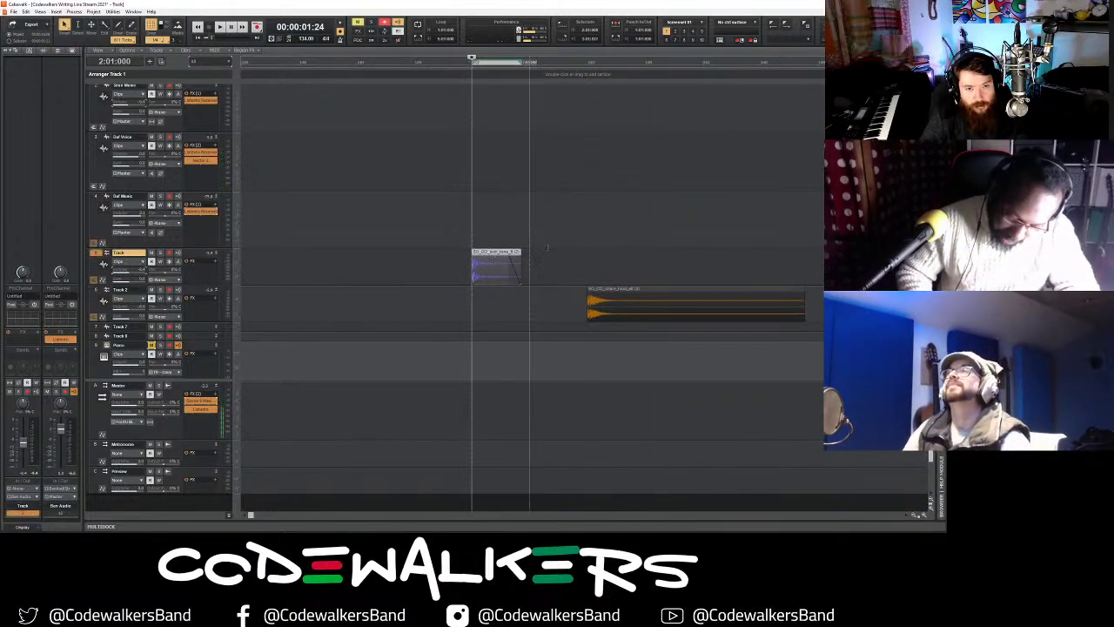
pyautogui.hotkey('ctrl', 'v')
pyautogui.moveTo(612, 258); pyautogui.dragTo(388, 260)
pyautogui.hotkey('ctrl', 'c')
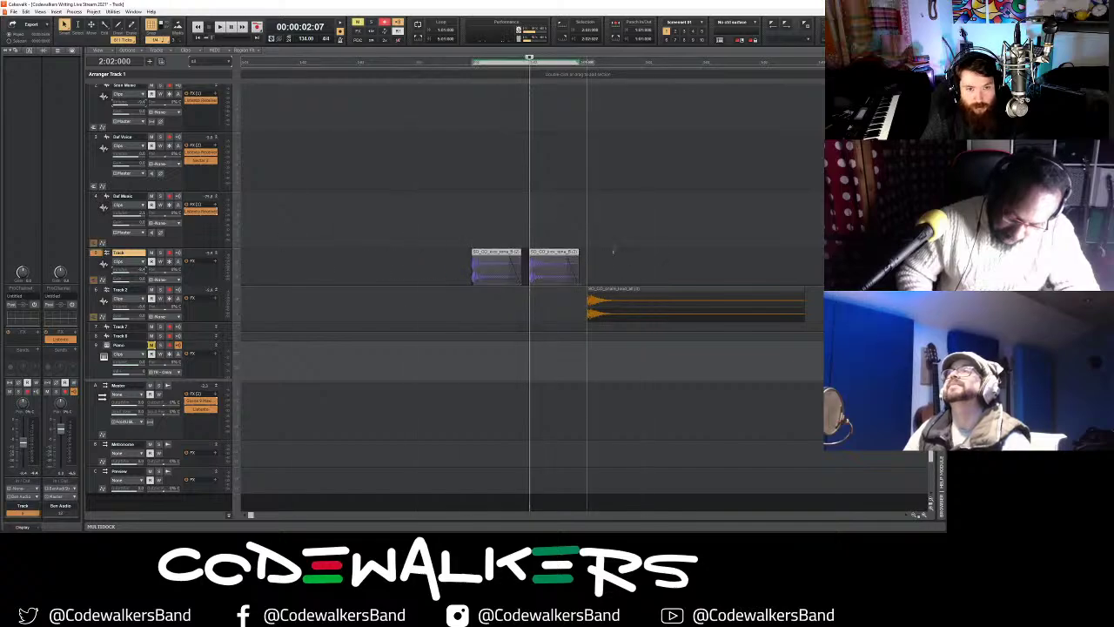
pyautogui.click(613, 249)
pyautogui.hotkey('ctrl', 'v')
pyautogui.click(465, 241)
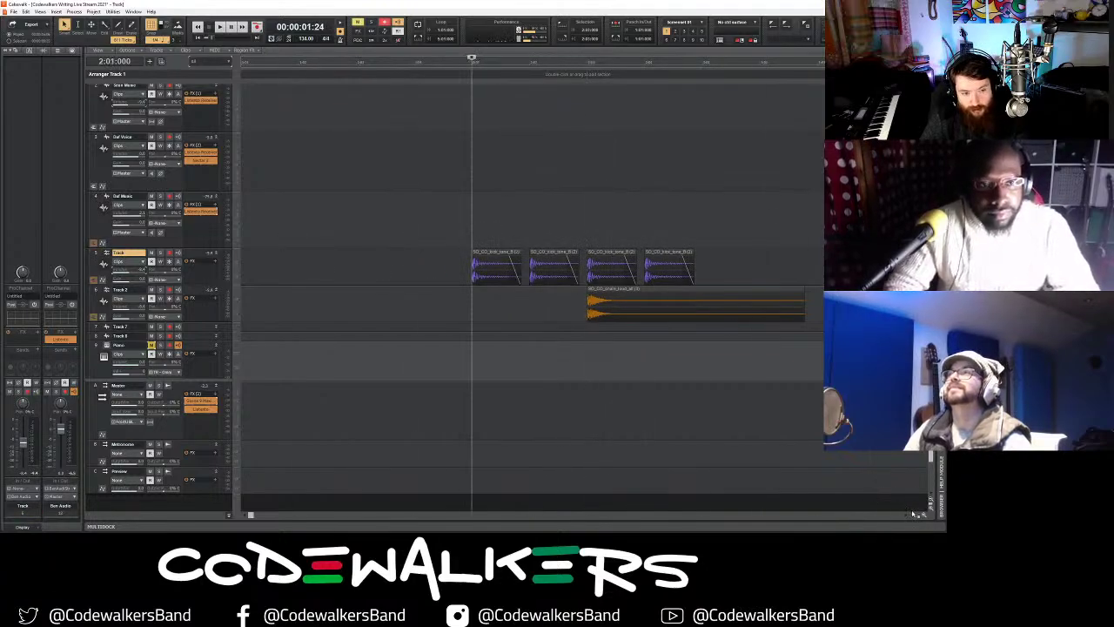
# - Trim the snare clip to about 1.75 beats and copy the one-bar kick and snare pattern to 3:01:000
pyautogui.click(912, 514)
pyautogui.click(912, 513)
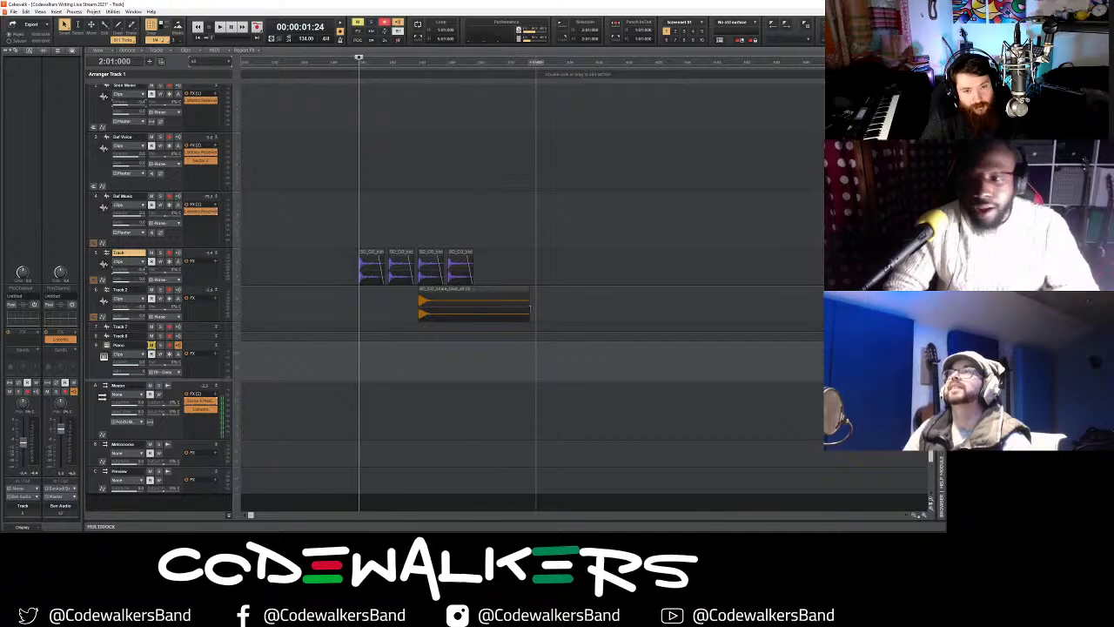
pyautogui.moveTo(526, 308)
pyautogui.mouseDown()
pyautogui.moveTo(470, 306)
pyautogui.moveTo(360, 262)
pyautogui.mouseUp()
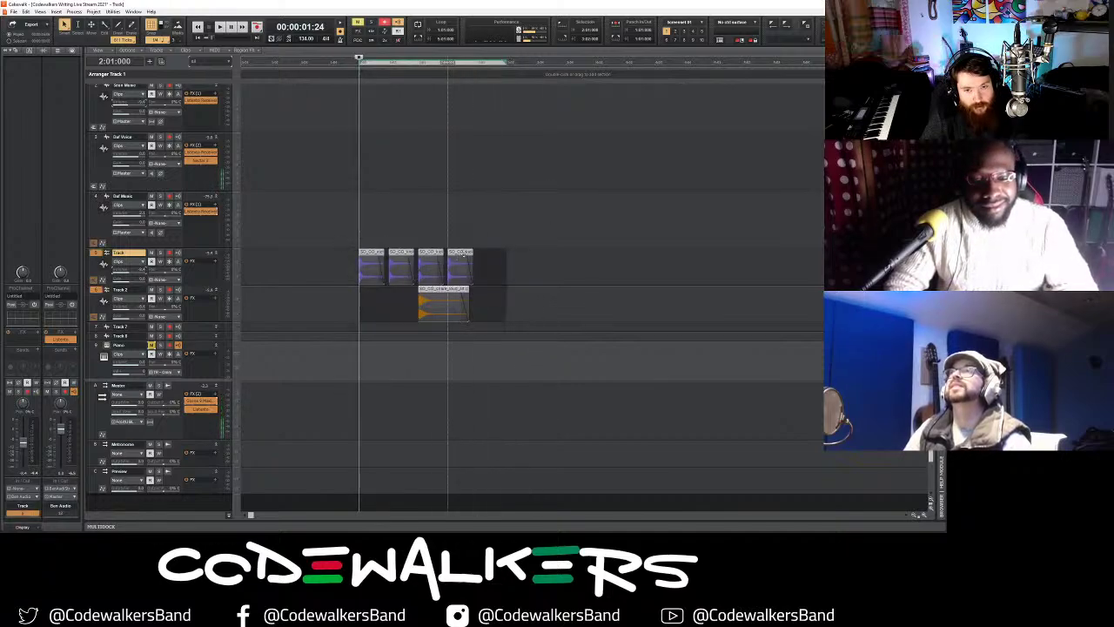
pyautogui.click(478, 261)
pyautogui.click(97, 252)
pyautogui.hotkey('ctrl', 'v')
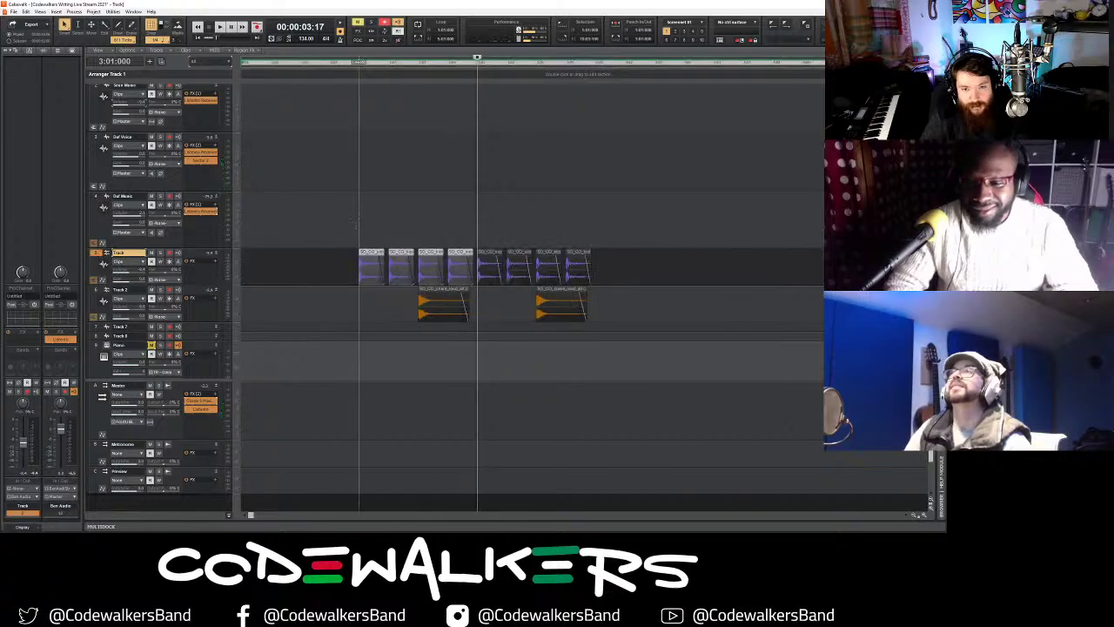
# - Play back the two-bar kick and snare pattern from 2:01:000
pyautogui.click(358, 300)
pyautogui.press('space')
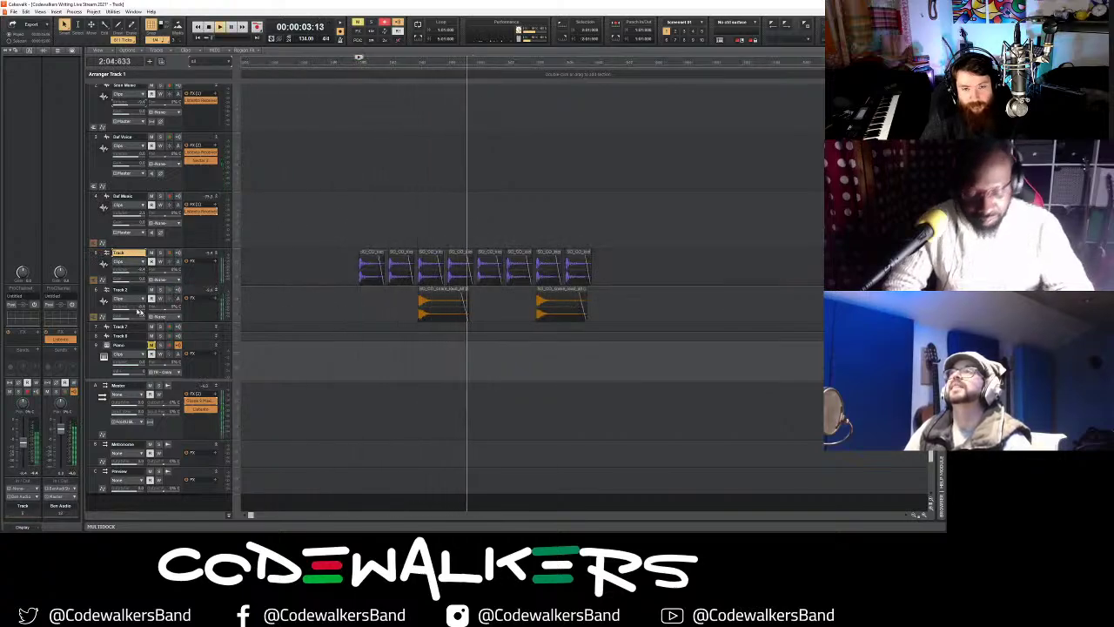
pyautogui.press('space')
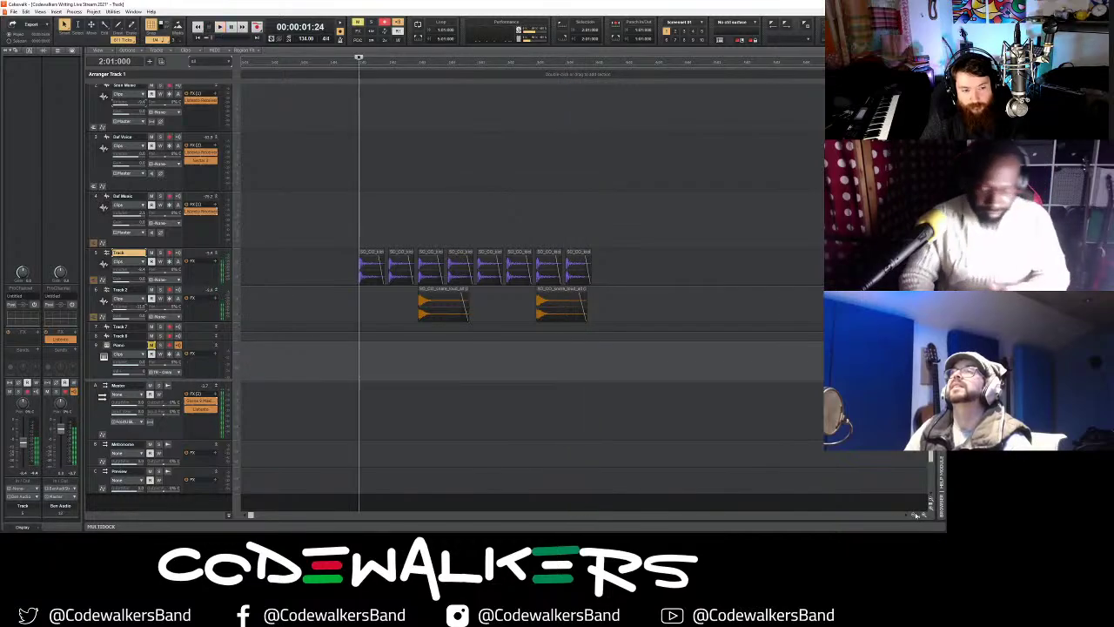
pyautogui.scroll(-3, 514, 290)
pyautogui.press('space')
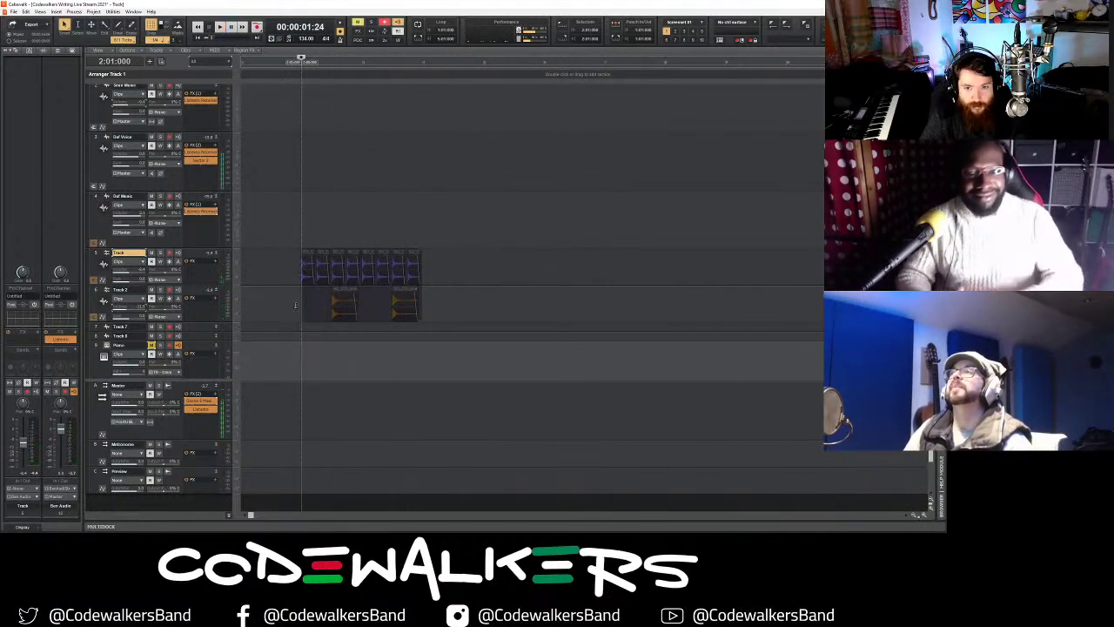
# - Copy the two-bar drum pattern to 4:01:000 and play it back from 2:01:000
pyautogui.click(95, 258)
pyautogui.hotkey('ctrl', 'v')
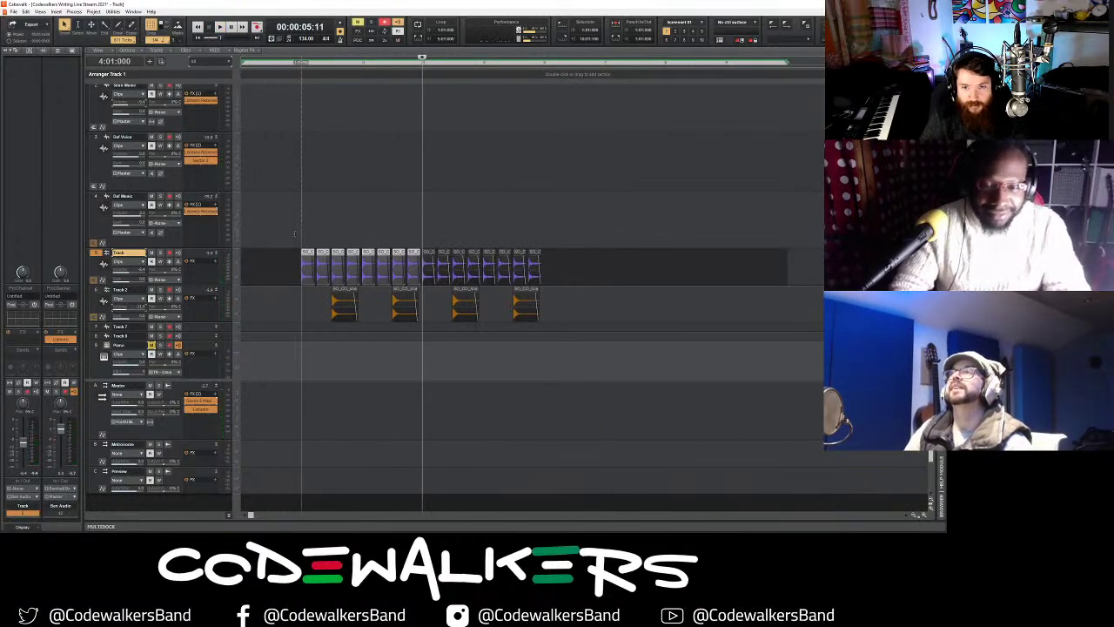
pyautogui.click(296, 261)
pyautogui.press('space')
# - Select the four-bar drum pattern on tracks 5 and 6 and copy it to 6:01:000
pyautogui.moveTo(572, 261); pyautogui.dragTo(300, 305)
pyautogui.scroll(-1, 425, 273)
pyautogui.press('r')
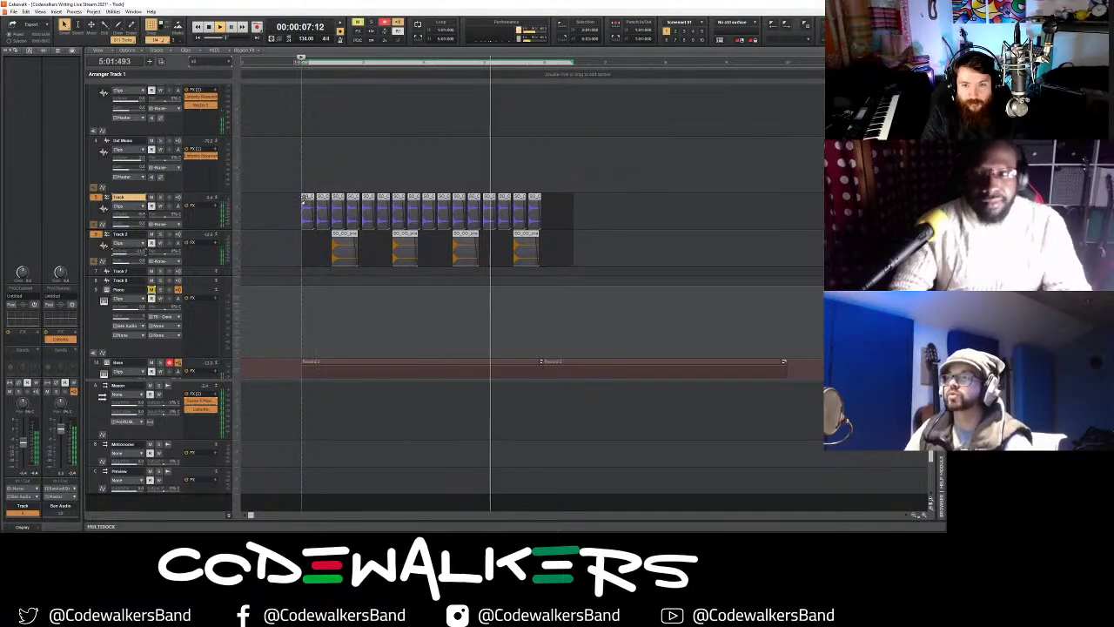
pyautogui.moveTo(557, 211)
pyautogui.mouseDown()
pyautogui.moveTo(455, 236)
pyautogui.moveTo(301, 248)
pyautogui.mouseUp()
pyautogui.press('space')
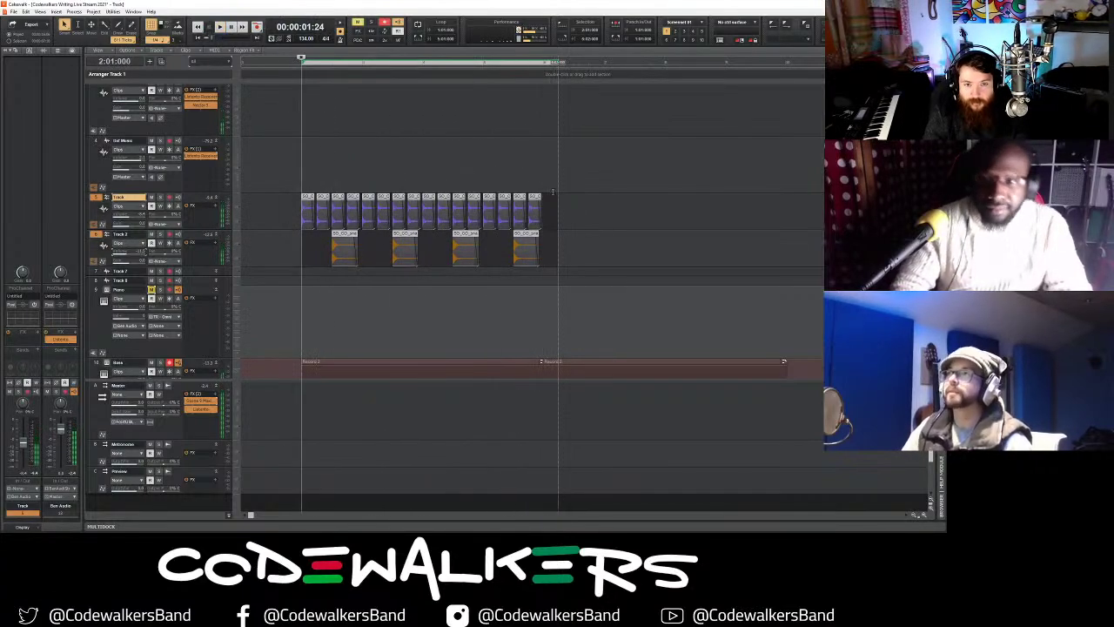
pyautogui.click(544, 244)
pyautogui.click(96, 198)
pyautogui.hotkey('ctrl', 'v')
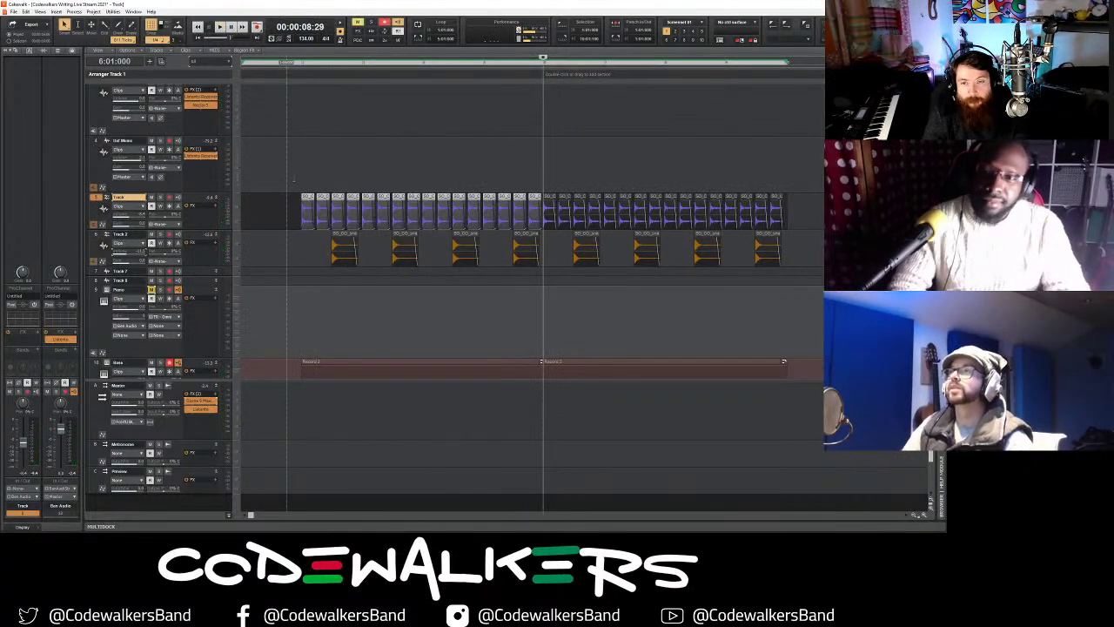
# - Delete the second kick, on beat 2 of bar 2, from track 5
pyautogui.click(305, 183)
pyautogui.click(321, 197)
pyautogui.press('Delete')
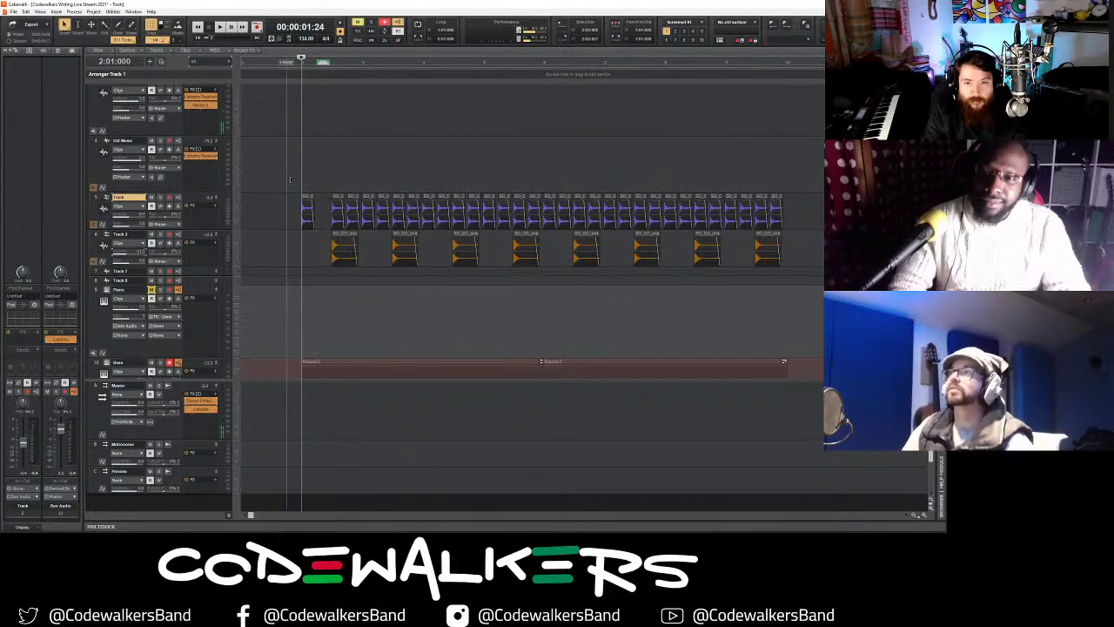
# - Set the snap resolution to 1/8, move the kick at 2:03:000 to 2:02:480, and audition the pattern
pyautogui.click(166, 42)
pyautogui.click(164, 93)
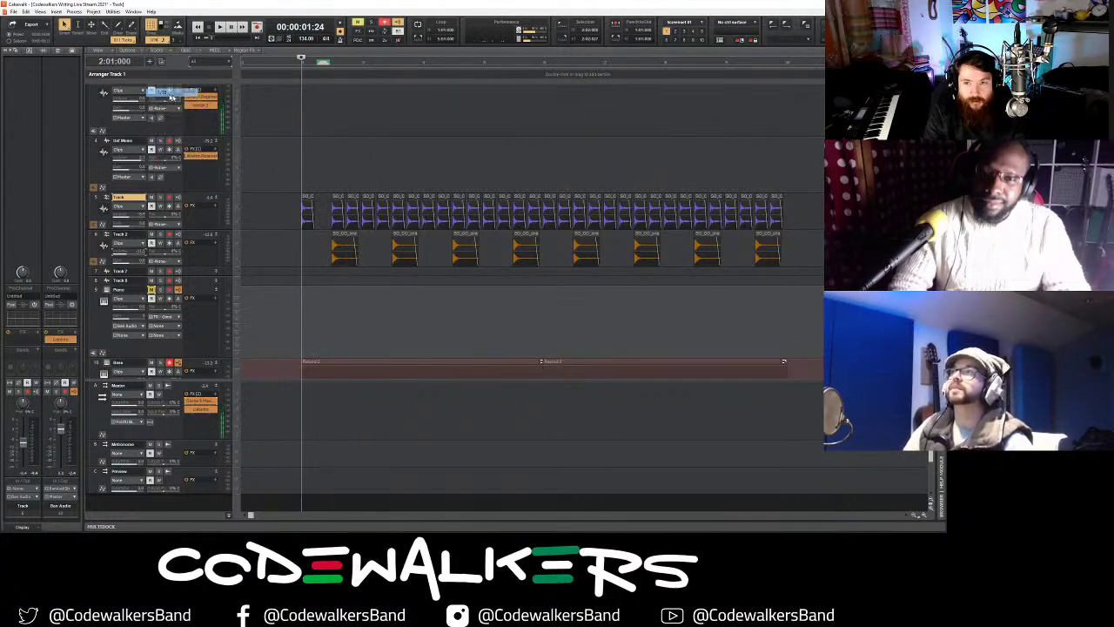
pyautogui.moveTo(338, 197); pyautogui.dragTo(331, 197)
pyautogui.press('space')
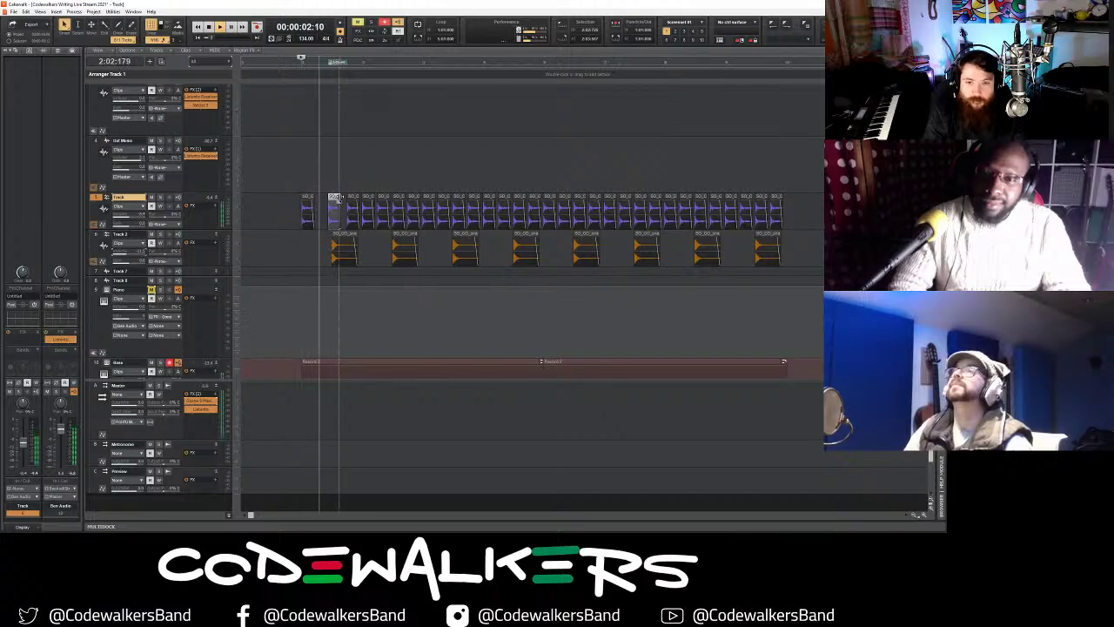
pyautogui.press('space')
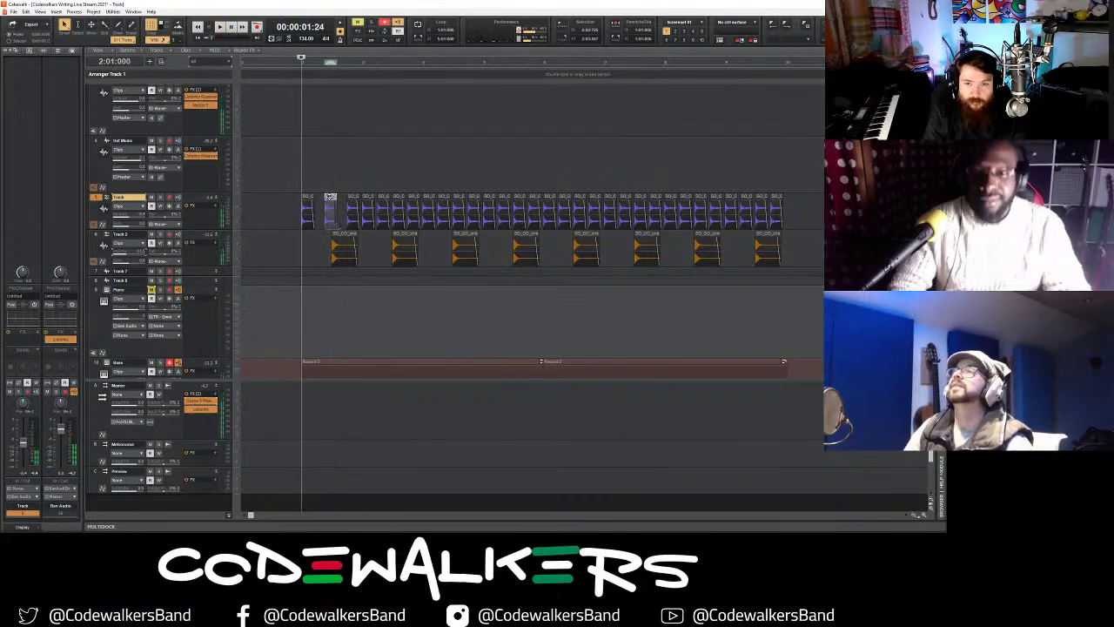
pyautogui.press('space')
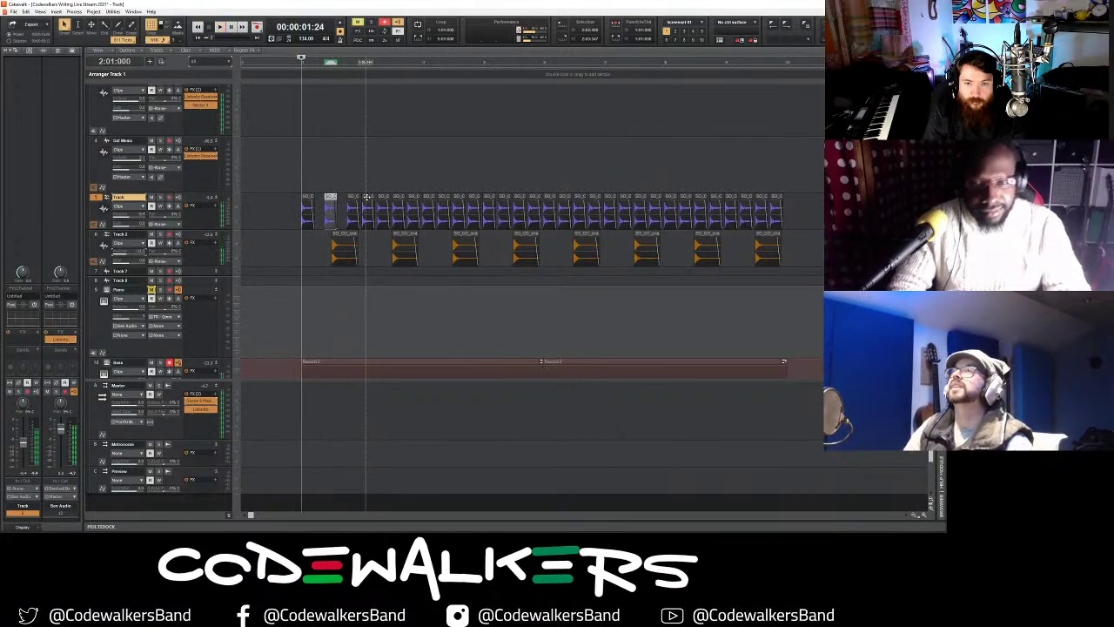
# - Delete every kick on track 5 from 3:01:000 onward and play back the remaining drum pattern
pyautogui.moveTo(366, 199); pyautogui.dragTo(780, 209)
pyautogui.press('Delete')
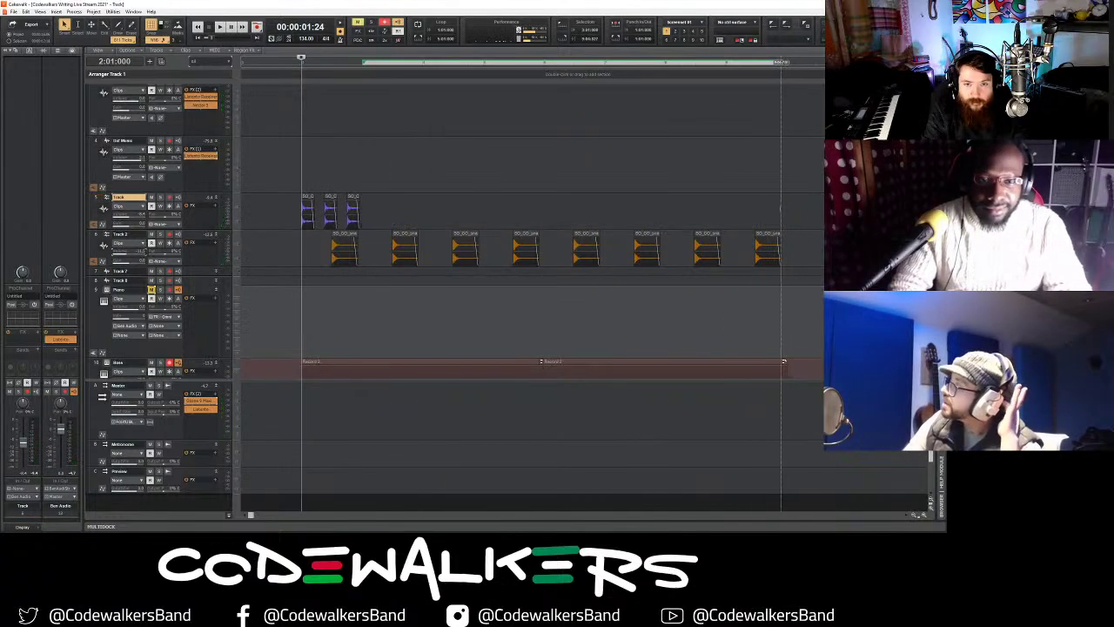
pyautogui.press('space')
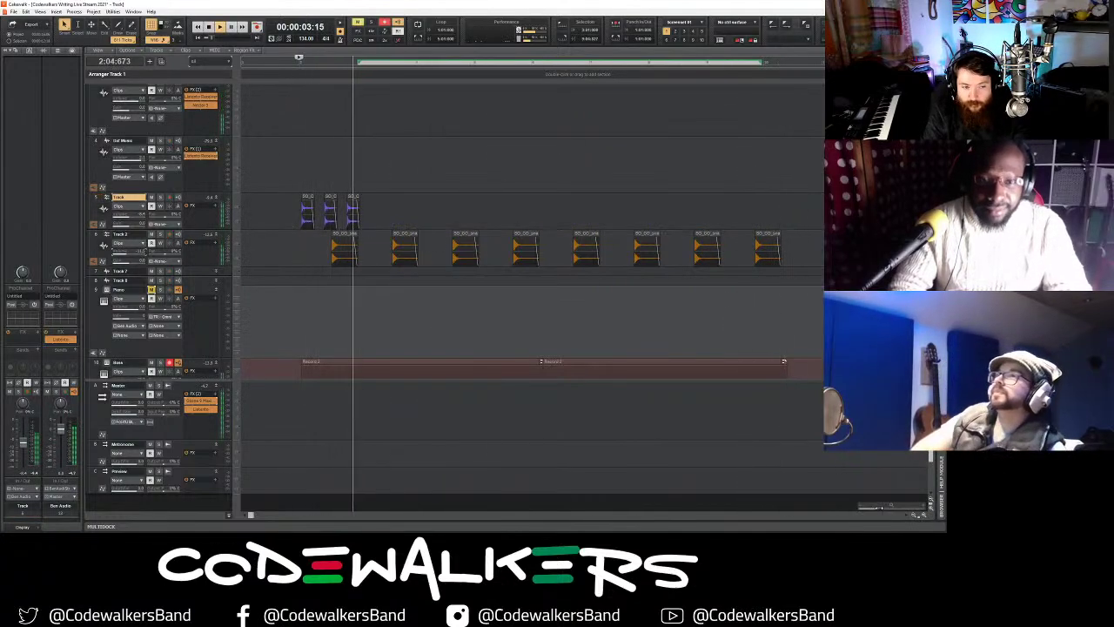
pyautogui.moveTo(879, 507); pyautogui.dragTo(896, 508)
pyautogui.press('space')
pyautogui.press('space')
pyautogui.press('space')
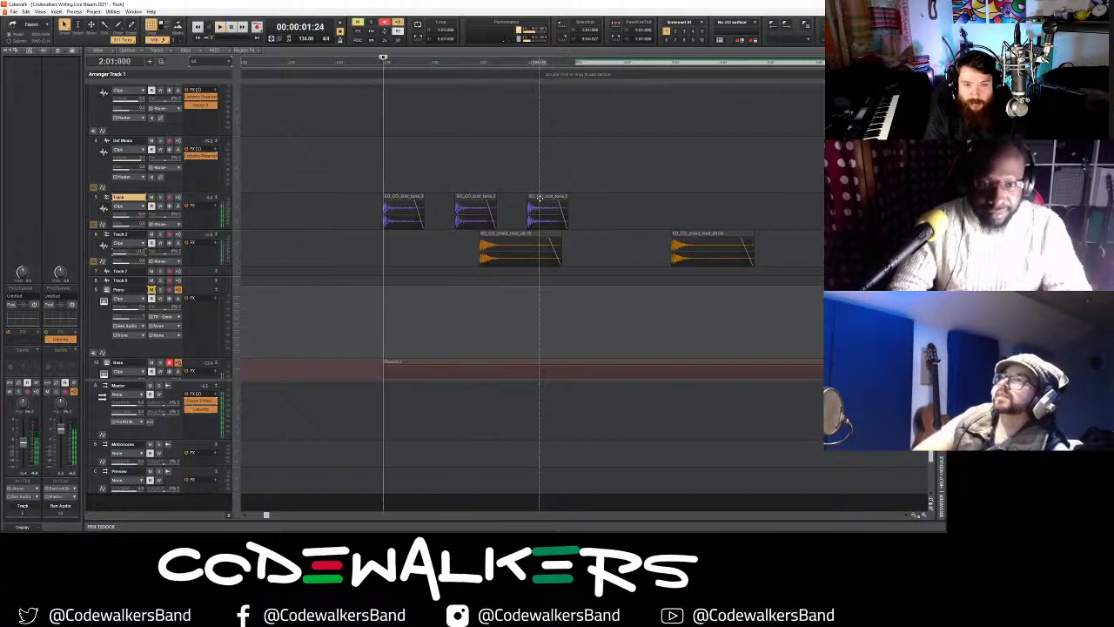
# - Move the third kick on track 5 to 2:04:480 and audition the change
pyautogui.moveTo(540, 198); pyautogui.dragTo(568, 199)
pyautogui.press('space')
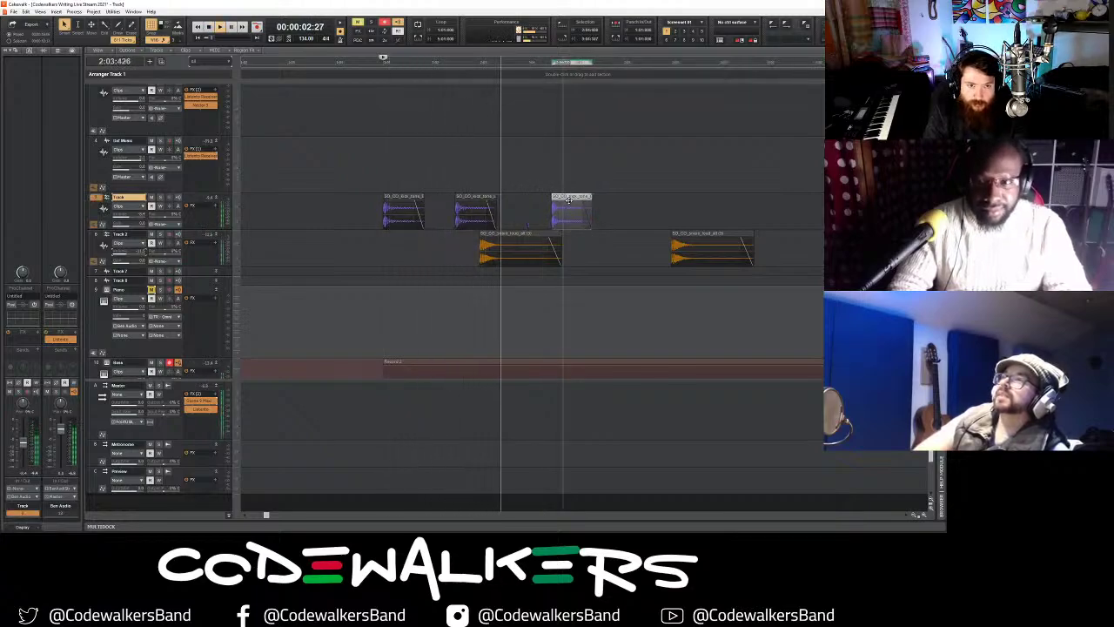
pyautogui.press('space')
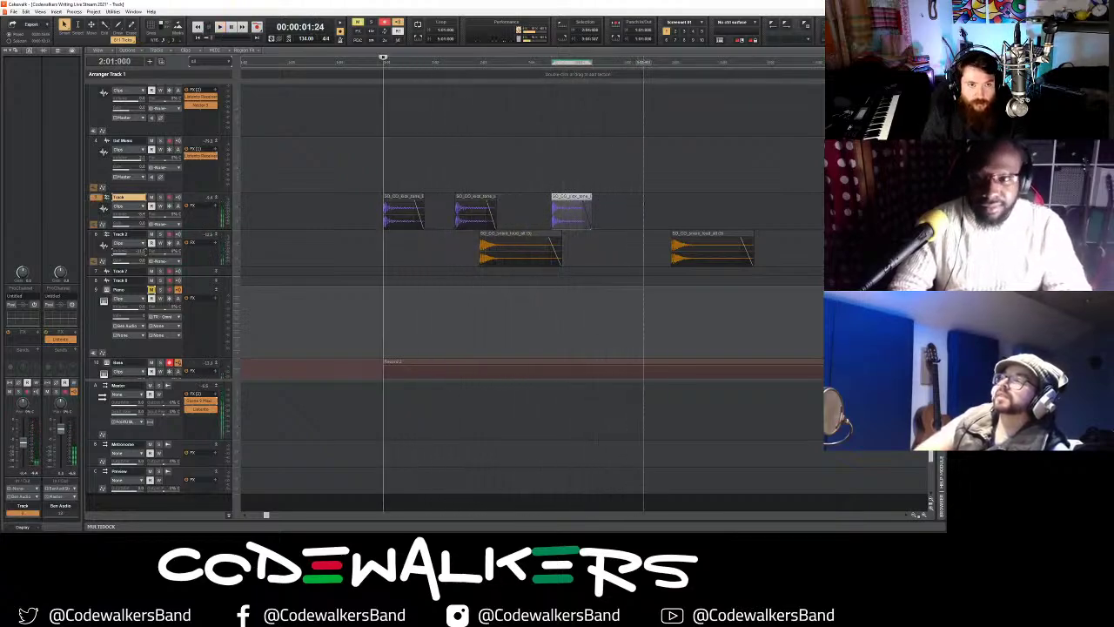
# - Copy the kick at 2:02:480 on track 5 to 3:02:480
pyautogui.click(644, 206)
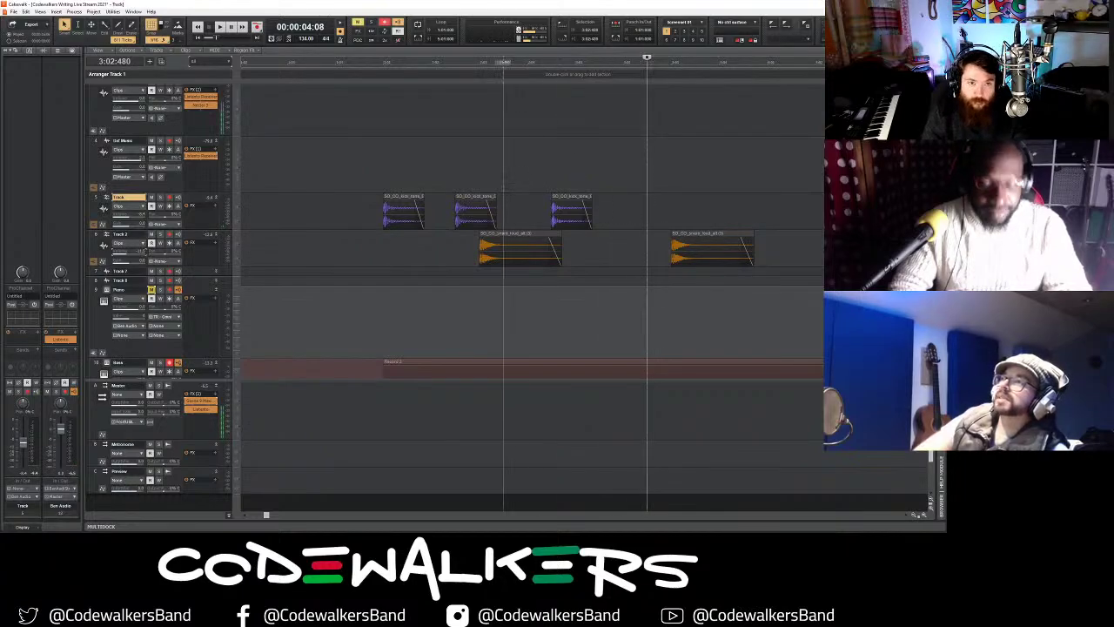
pyautogui.click(478, 210)
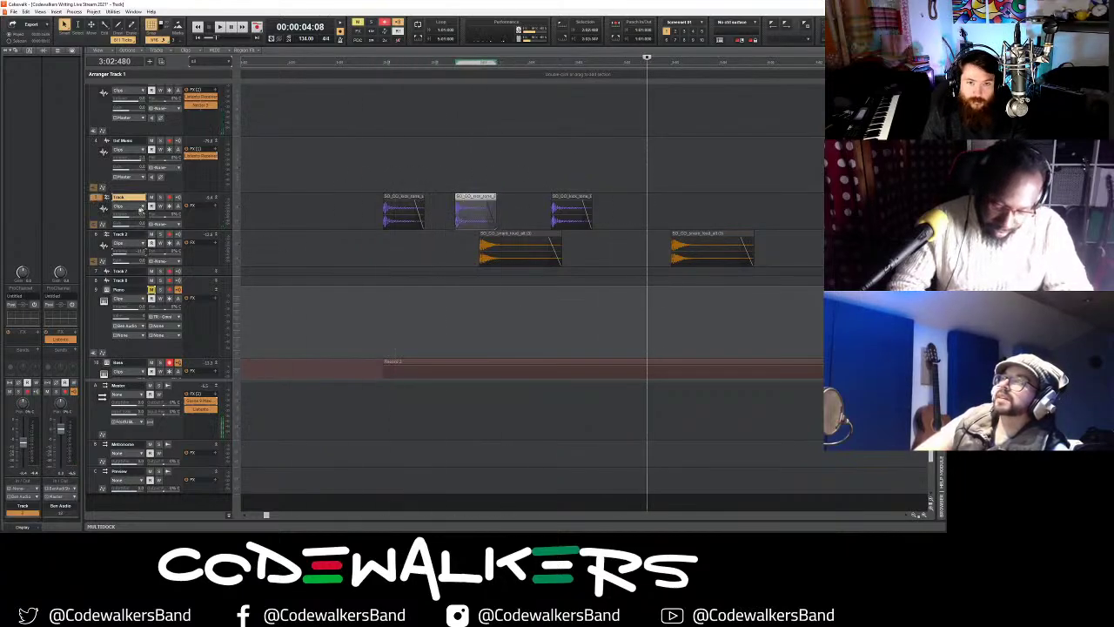
pyautogui.click(94, 198)
pyautogui.hotkey('ctrl', 'v')
# - Delete the kick at 2:02:480 and play back the pattern from 1:04:480
pyautogui.click(358, 174)
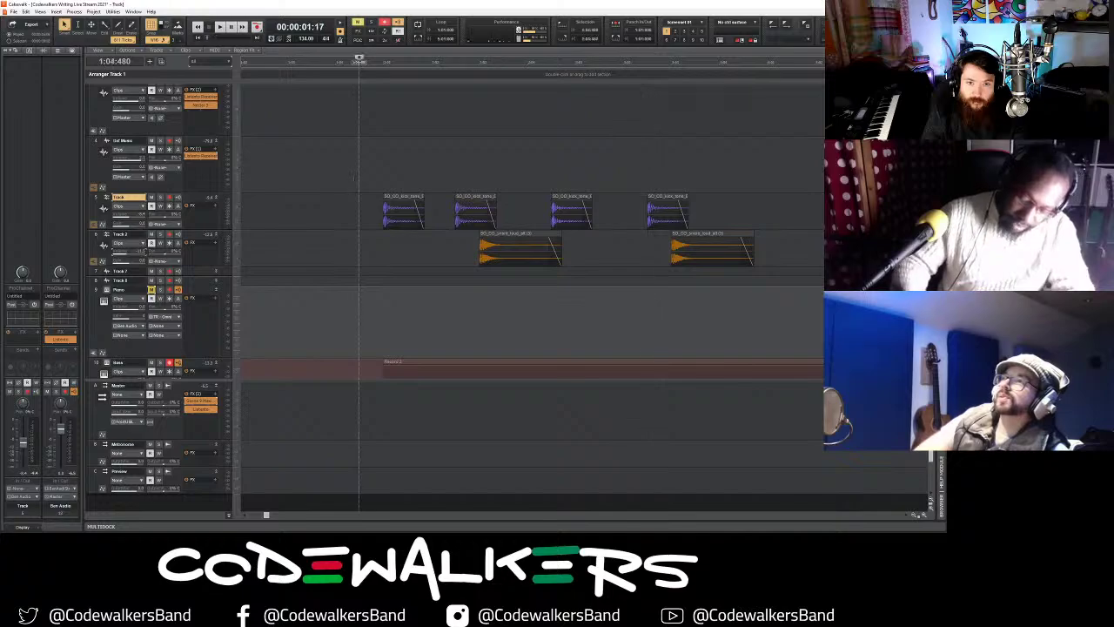
pyautogui.press('space')
pyautogui.click(464, 208)
pyautogui.press('Delete')
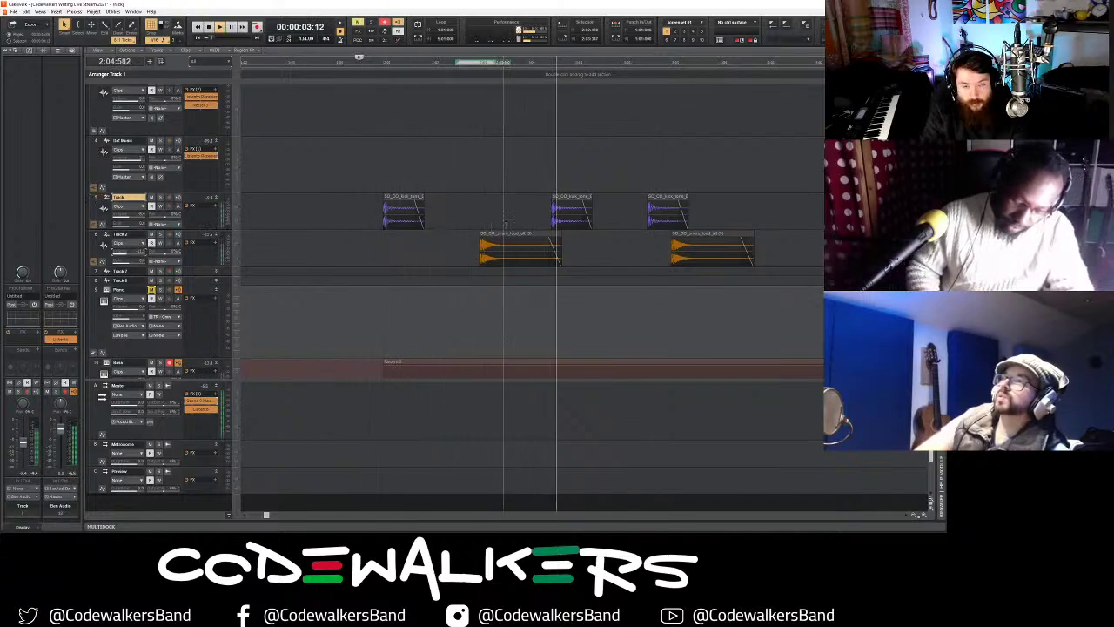
pyautogui.click(914, 515)
pyautogui.click(914, 515)
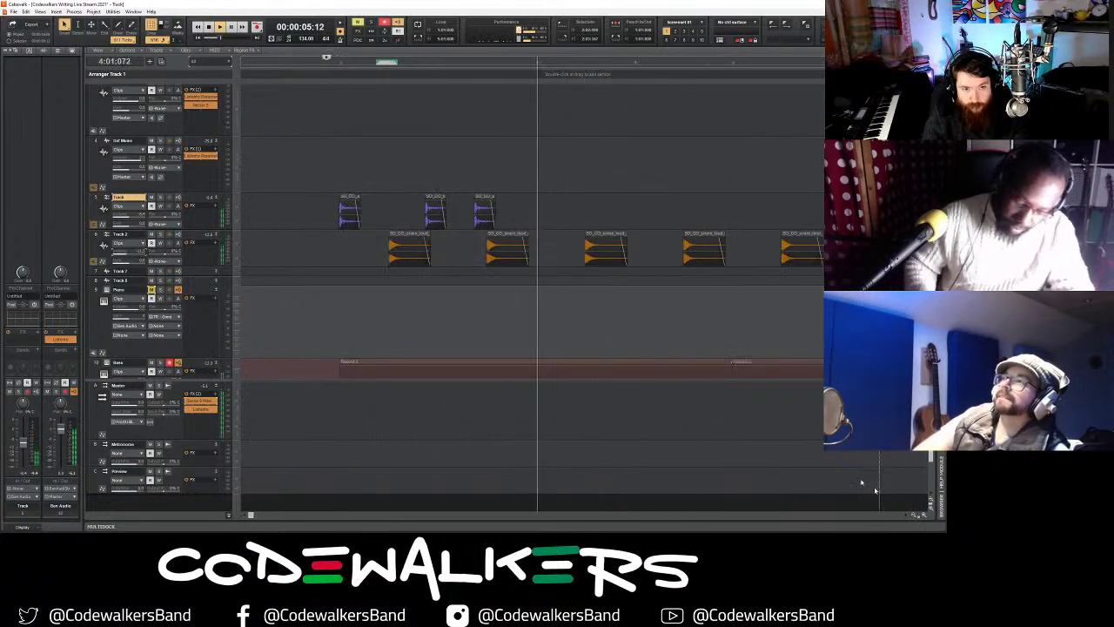
pyautogui.press('space')
pyautogui.press('space')
# - Copy the three remaining kicks on track 5 to 4:01:000 and play back from 2:01:000
pyautogui.moveTo(537, 205); pyautogui.dragTo(337, 210)
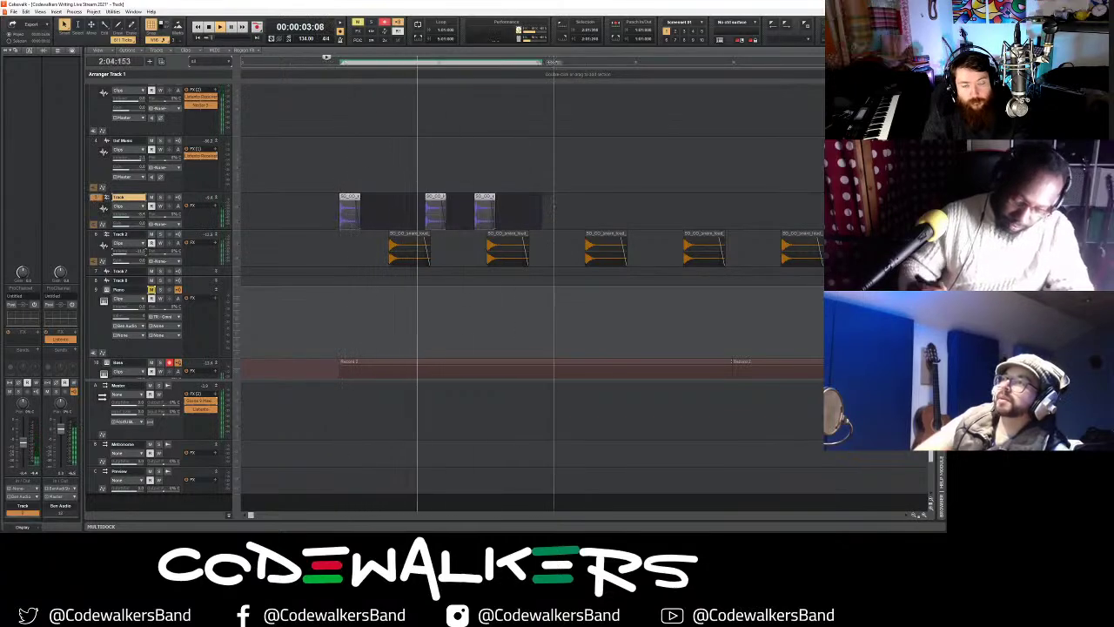
pyautogui.hotkey('ctrl', 'c')
pyautogui.click(537, 209)
pyautogui.press('space')
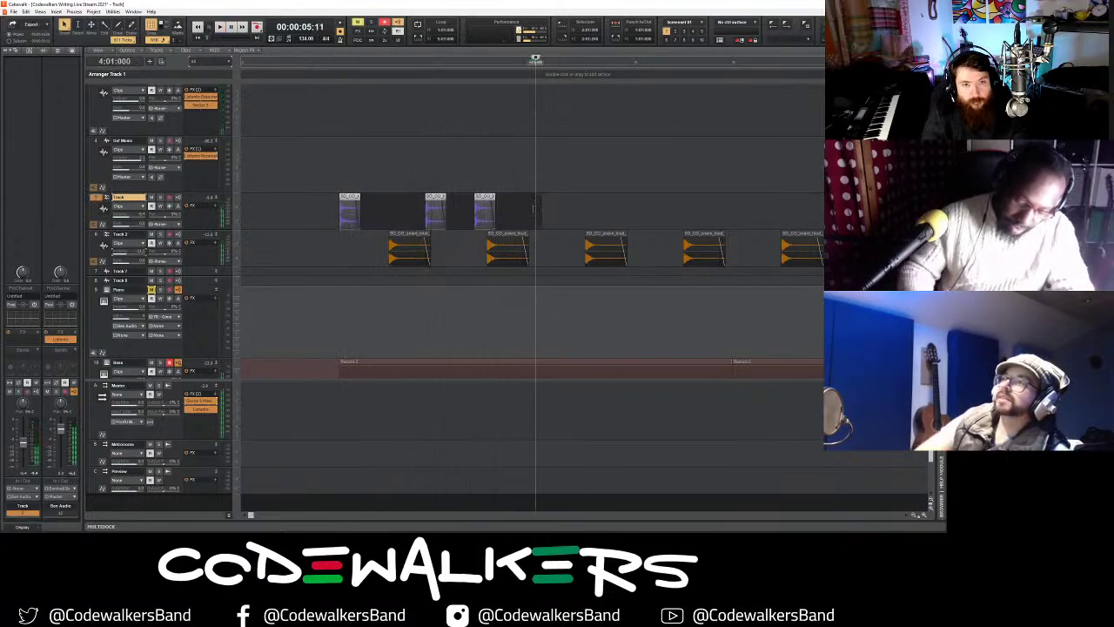
pyautogui.hotkey('ctrl', 'v')
pyautogui.press('space')
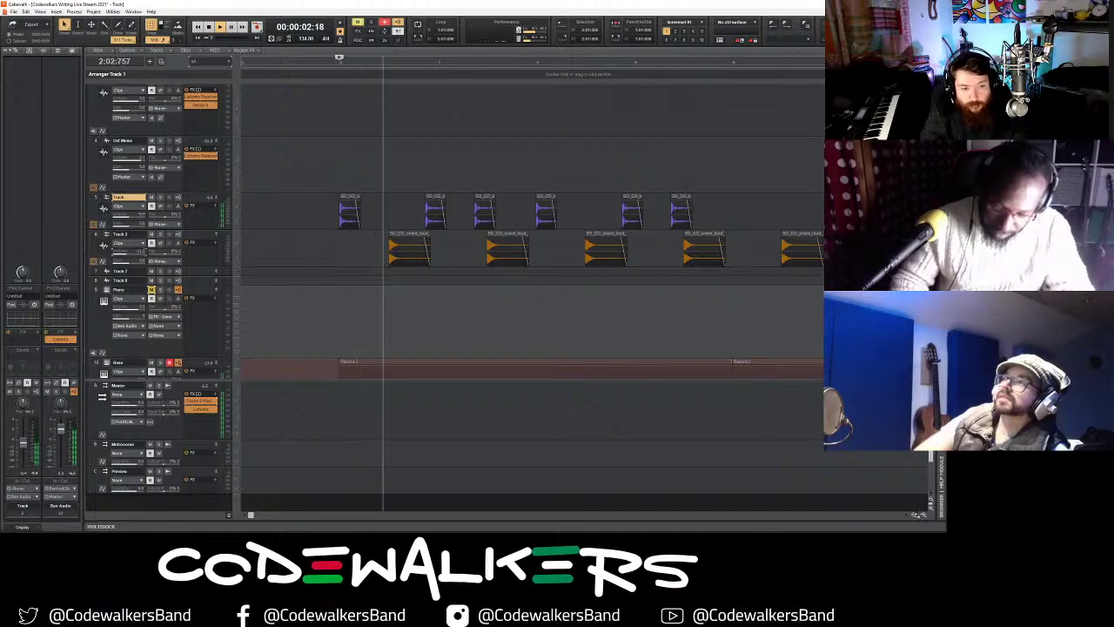
# - Copy the whole kick pattern on track 5 to measure 6 using whole-note snap and play back the result
pyautogui.click(913, 516)
pyautogui.click(914, 515)
pyautogui.click(913, 515)
pyautogui.click(914, 516)
pyautogui.click(914, 515)
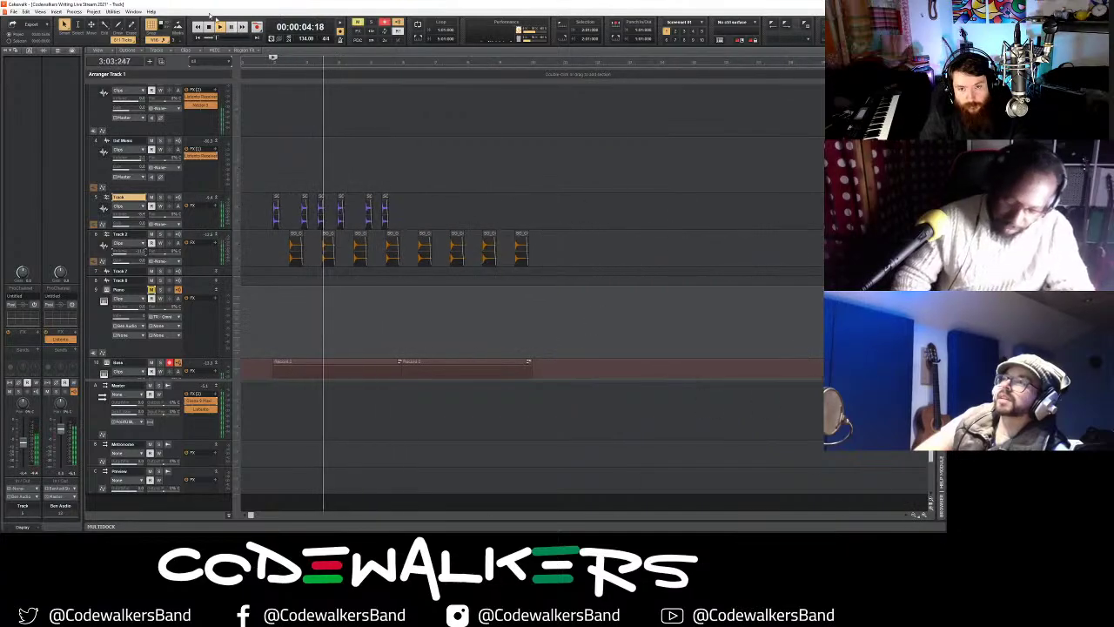
pyautogui.click(153, 40)
pyautogui.click(158, 60)
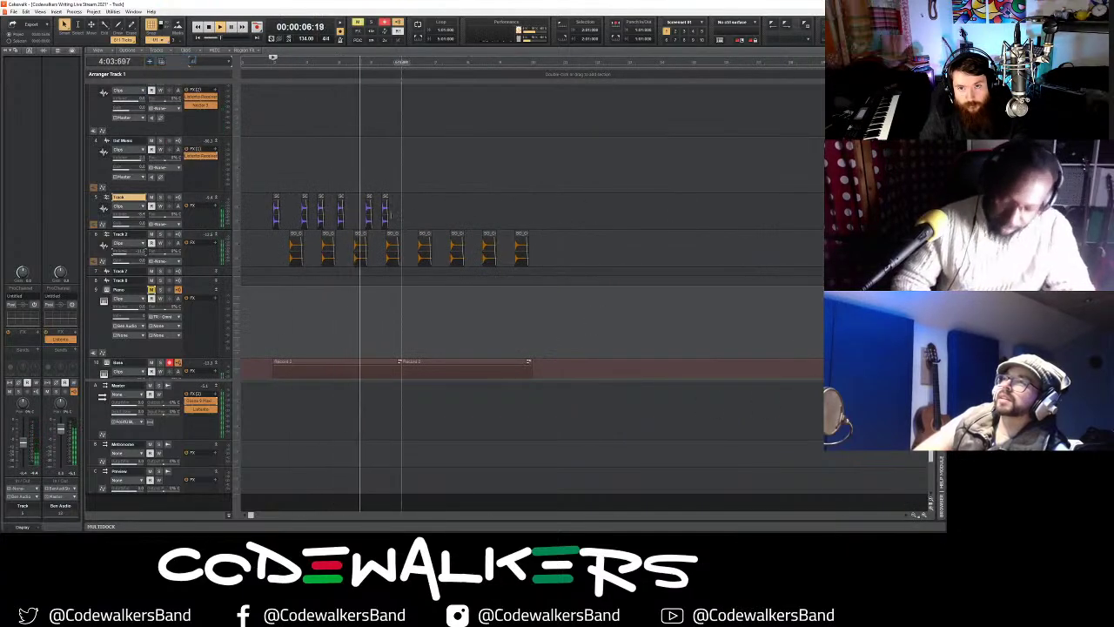
pyautogui.moveTo(402, 213); pyautogui.dragTo(273, 214)
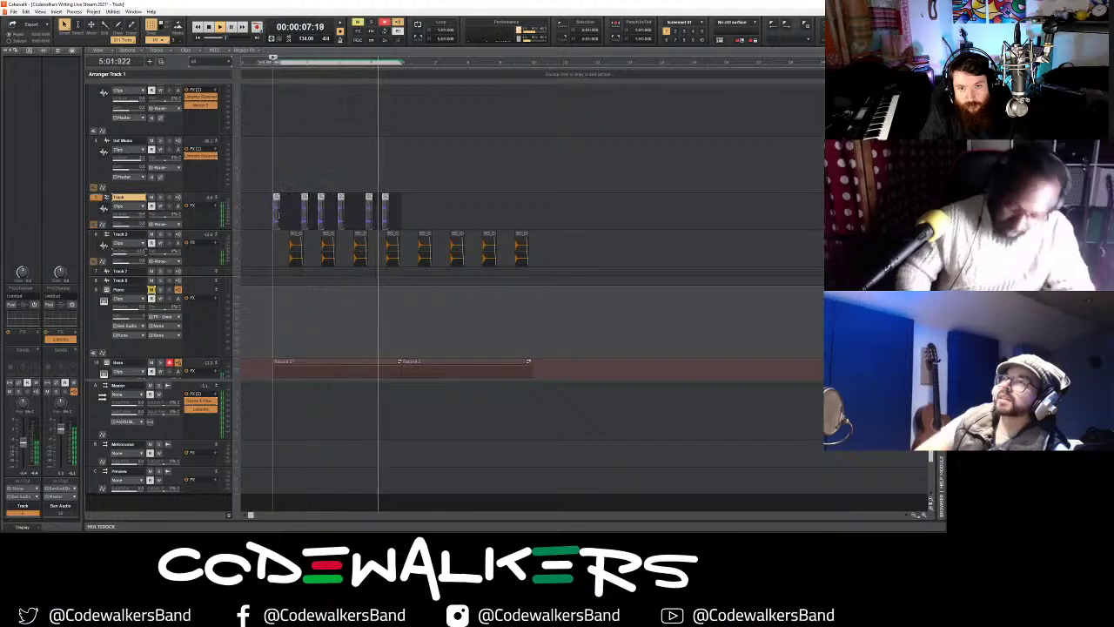
pyautogui.press('space')
pyautogui.click(403, 178)
pyautogui.hotkey('ctrl', 'v')
pyautogui.click(285, 117)
pyautogui.press('space')
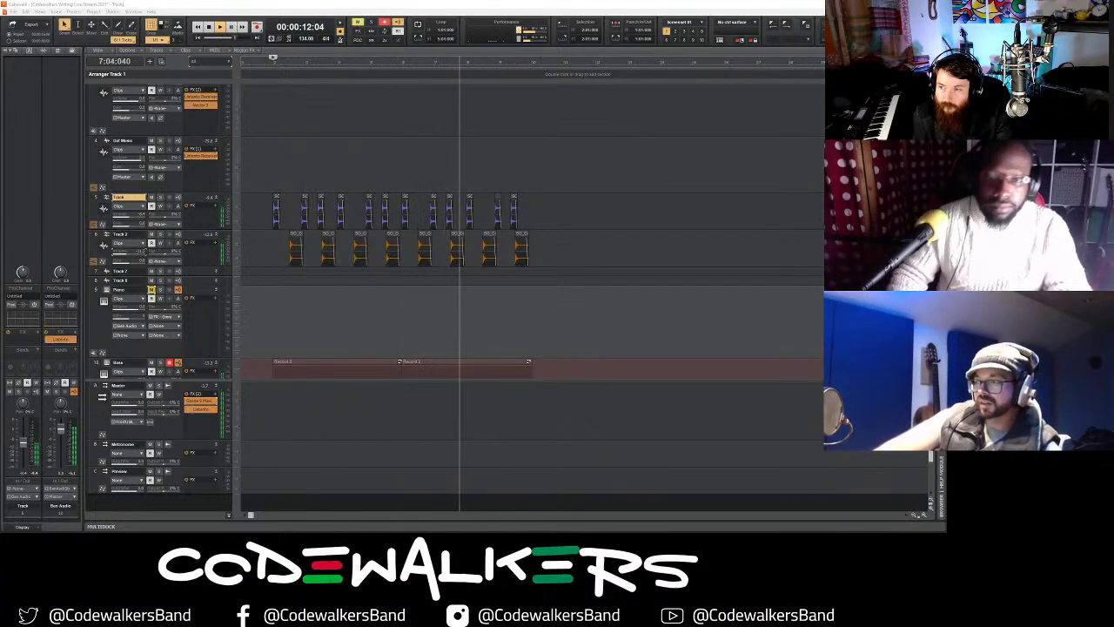
# - Add the closed hi-hat sample at 2:01:000 on a new track below the existing ones and stop playback
pyautogui.scroll(-2, 257, 252)
pyautogui.scroll(-5, 531, 287)
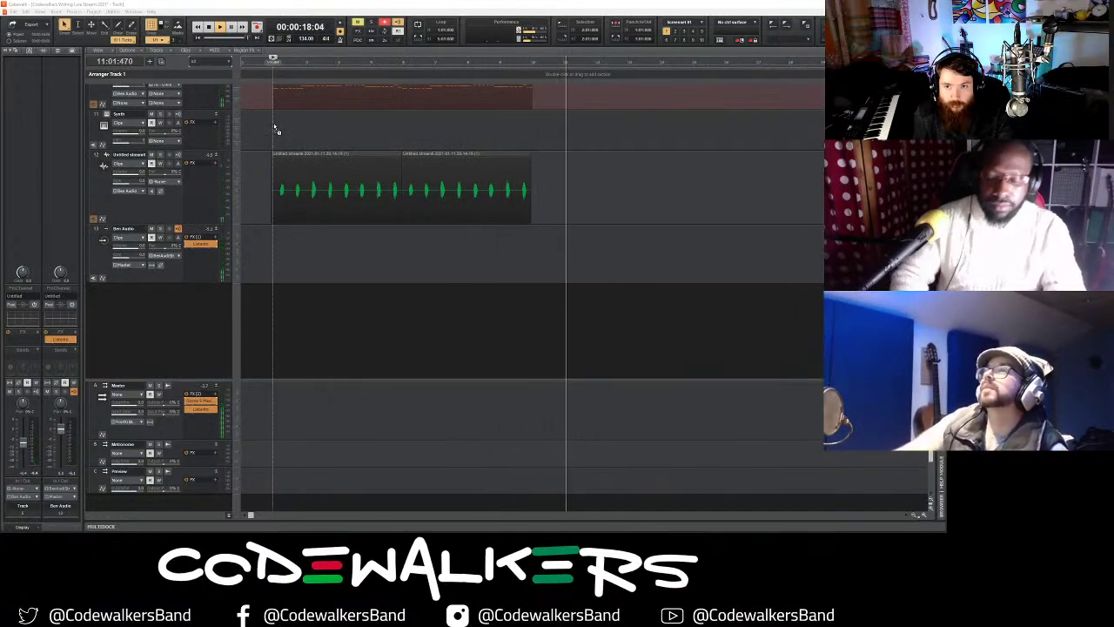
pyautogui.moveTo(268, 310); pyautogui.dragTo(276, 298)
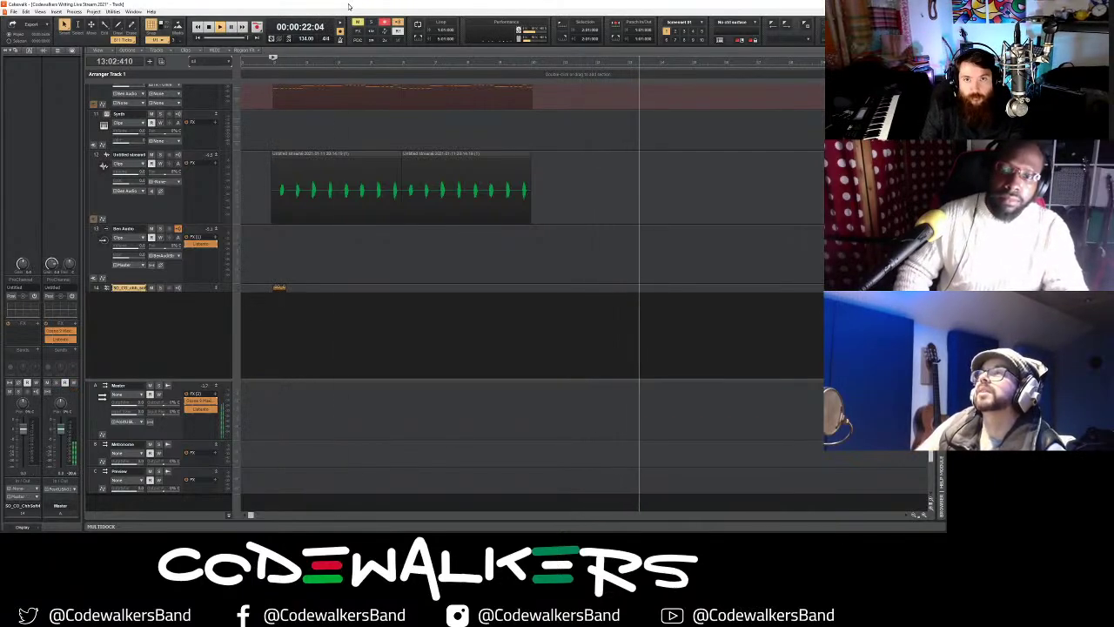
pyautogui.press('space')
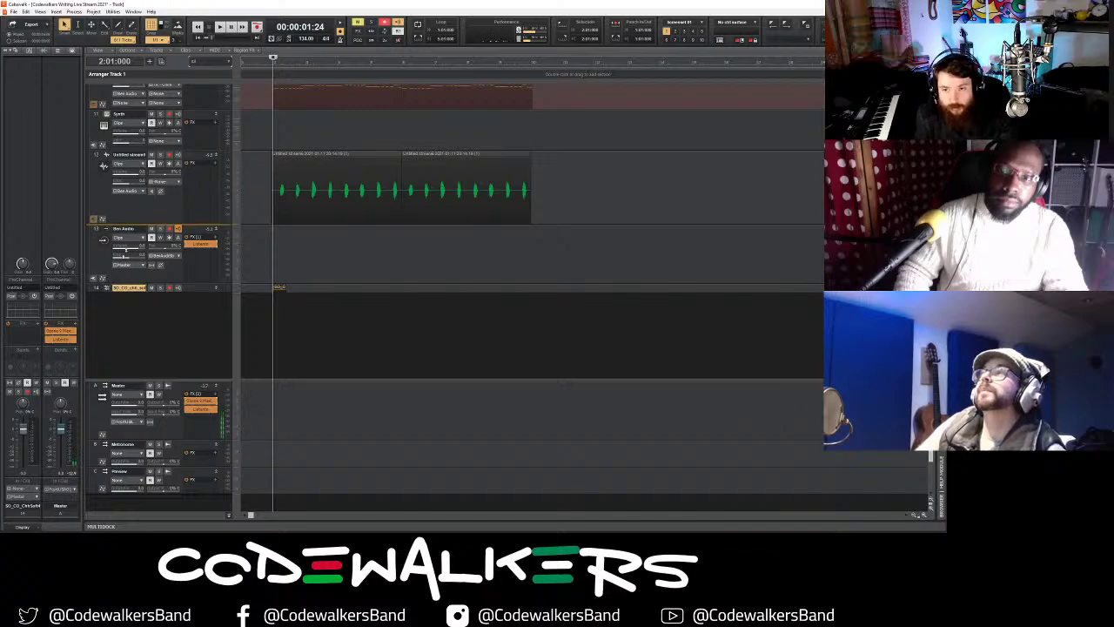
# - Move the hi-hat track directly beneath the snare track and route its output to the aux track that the kick uses
pyautogui.scroll(5, 126, 250)
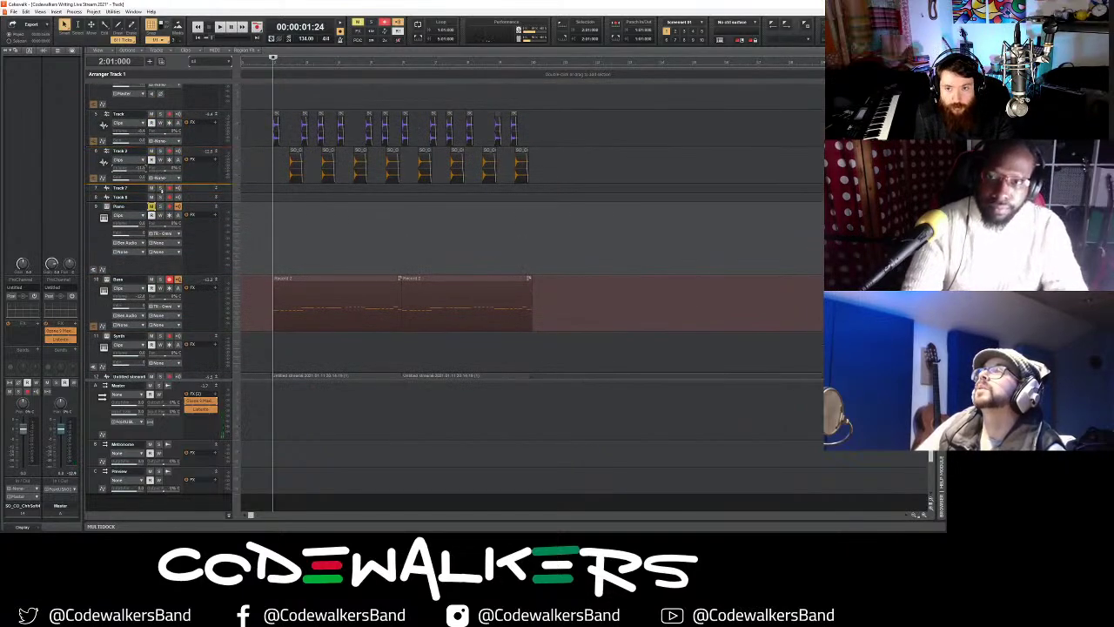
pyautogui.moveTo(161, 191); pyautogui.dragTo(164, 190)
pyautogui.click(217, 188)
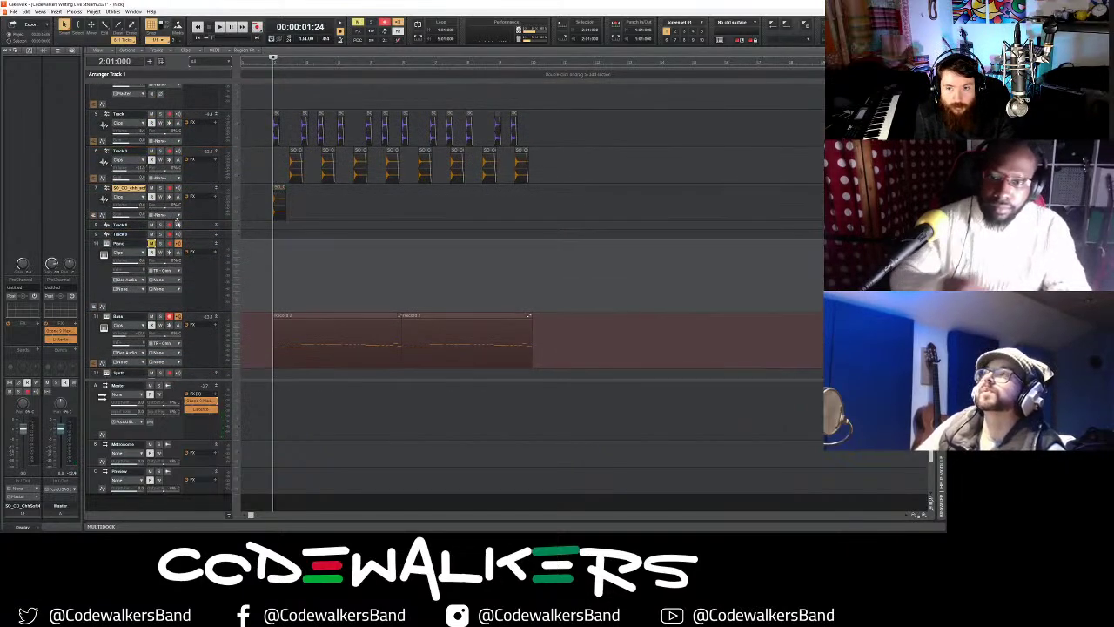
pyautogui.click(143, 224)
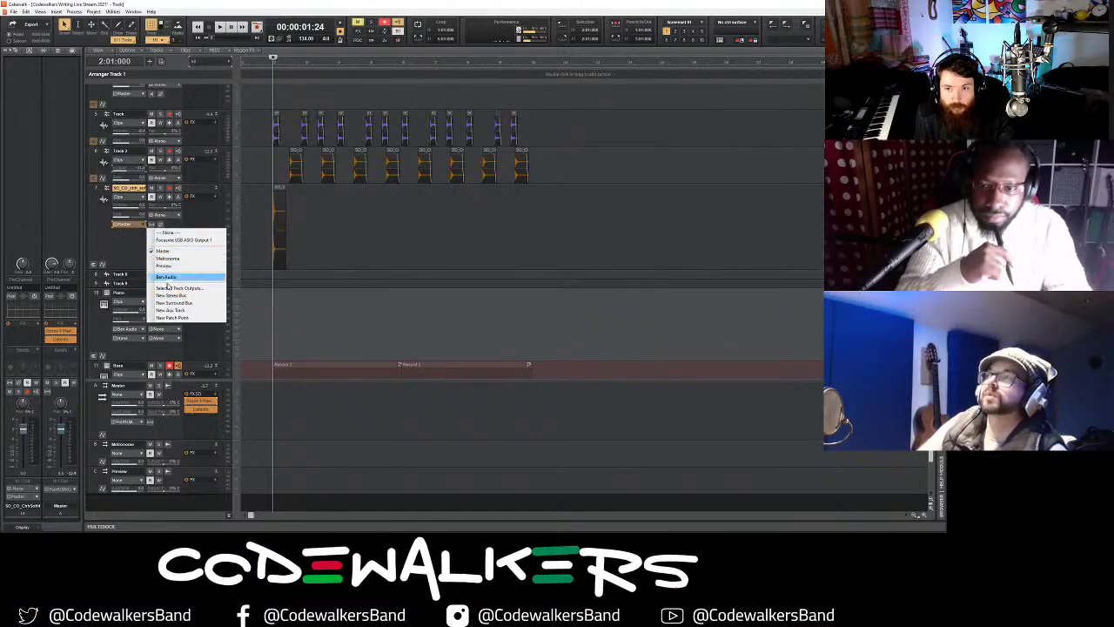
pyautogui.click(174, 278)
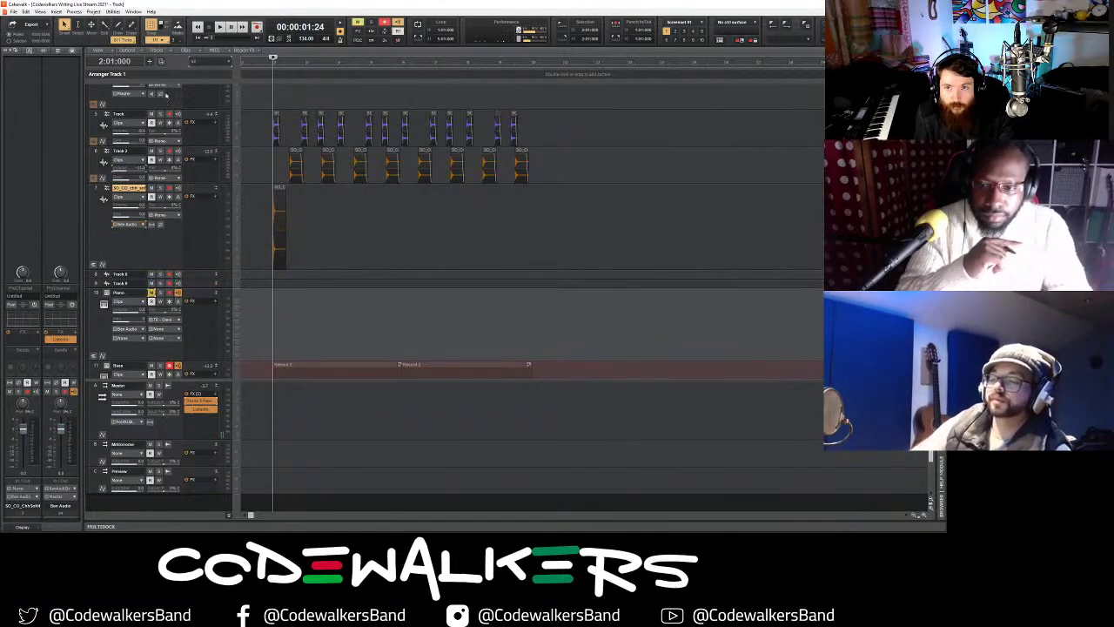
# - Set the snap resolution to 1/8, move the hi-hat clip on track 7 to 2:02:000 and shorten it to an eighth note
pyautogui.click(158, 40)
pyautogui.click(166, 84)
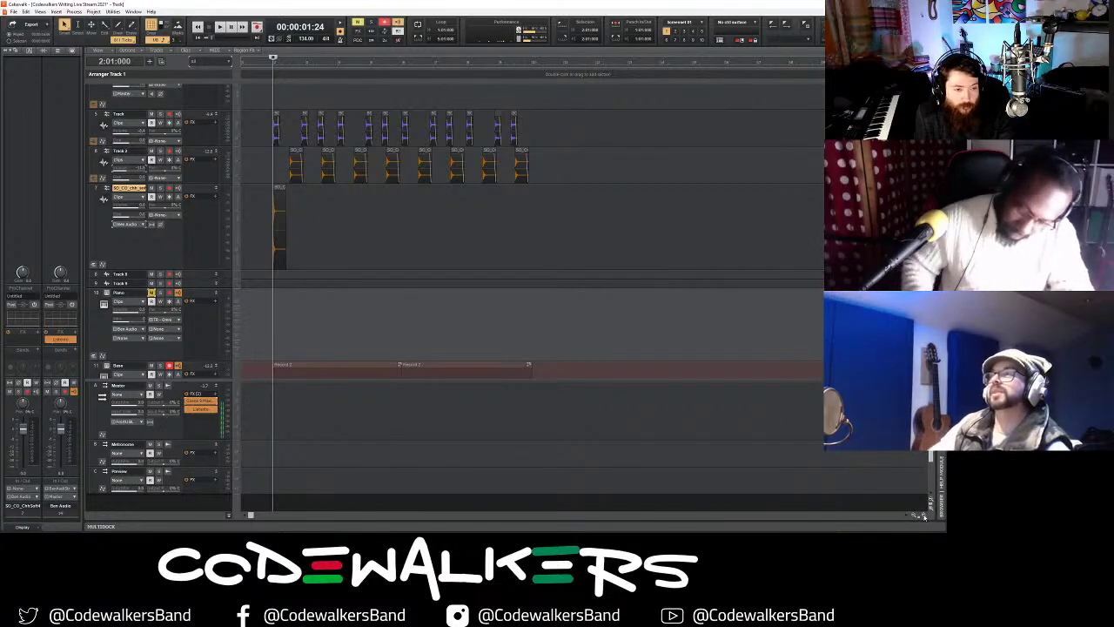
pyautogui.click(924, 514)
pyautogui.click(924, 514)
pyautogui.click(924, 515)
pyautogui.click(925, 515)
pyautogui.click(924, 515)
pyautogui.click(925, 515)
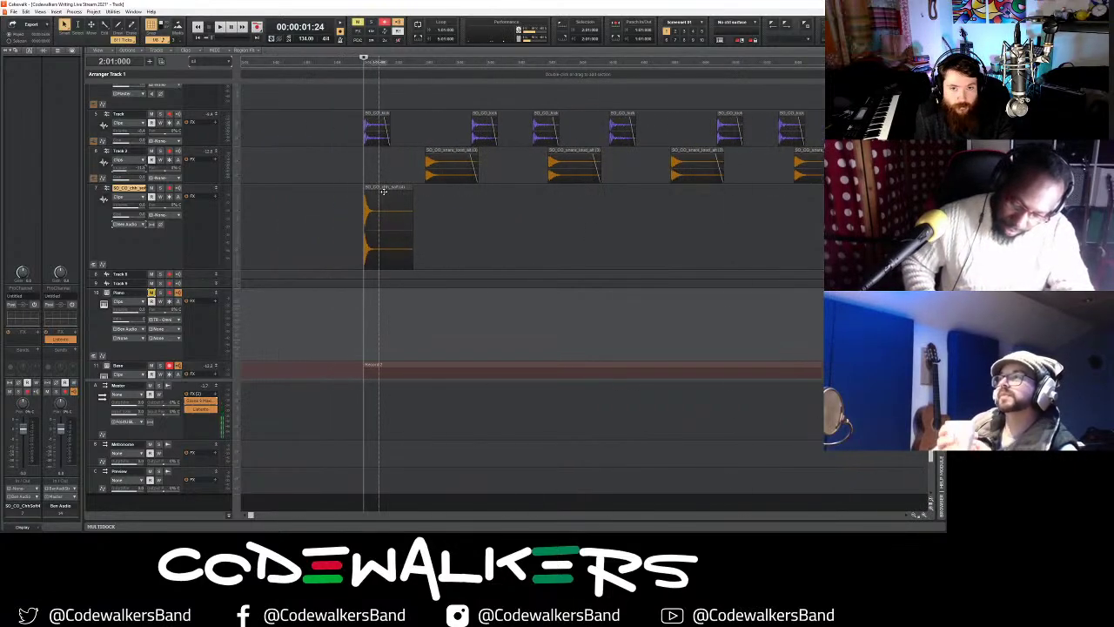
pyautogui.moveTo(383, 196); pyautogui.dragTo(410, 218)
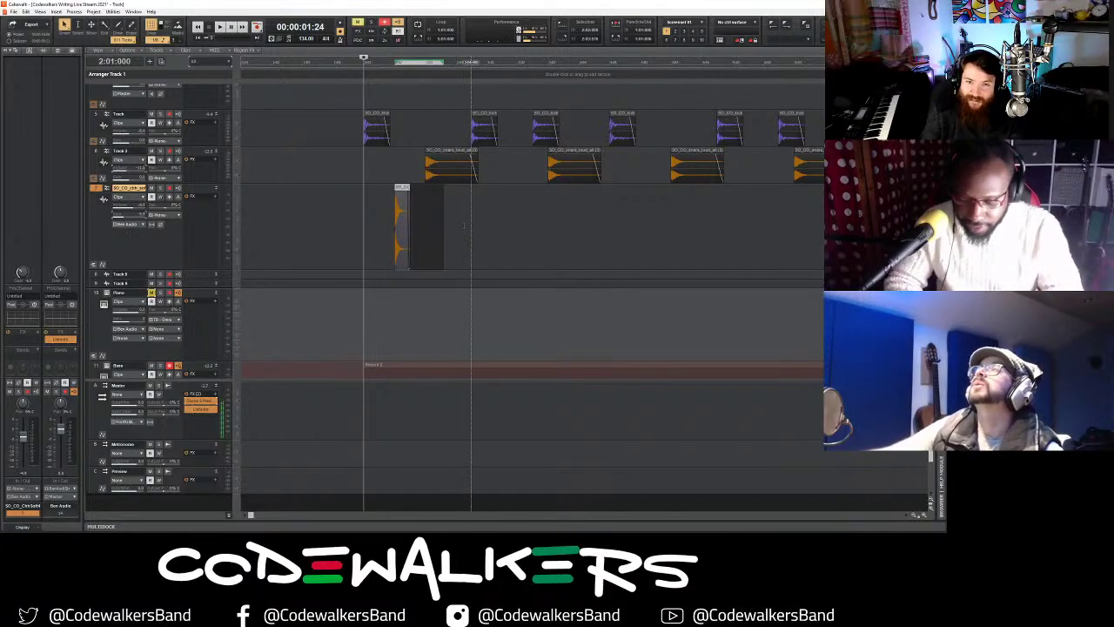
# - Copy the shortened hi-hat on track 7 to 2:03:480
pyautogui.click(402, 209)
pyautogui.click(441, 232)
pyautogui.hotkey('ctrl', 'v')
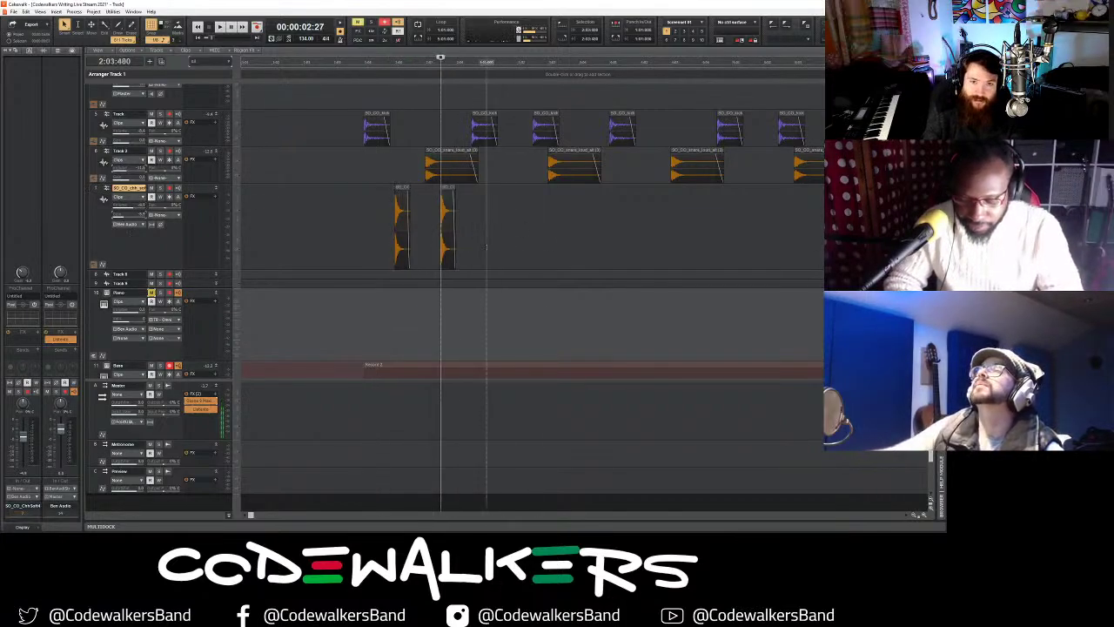
# - Set the snap resolution to 1/16 and play back the pattern from 2:01:000
pyautogui.click(158, 40)
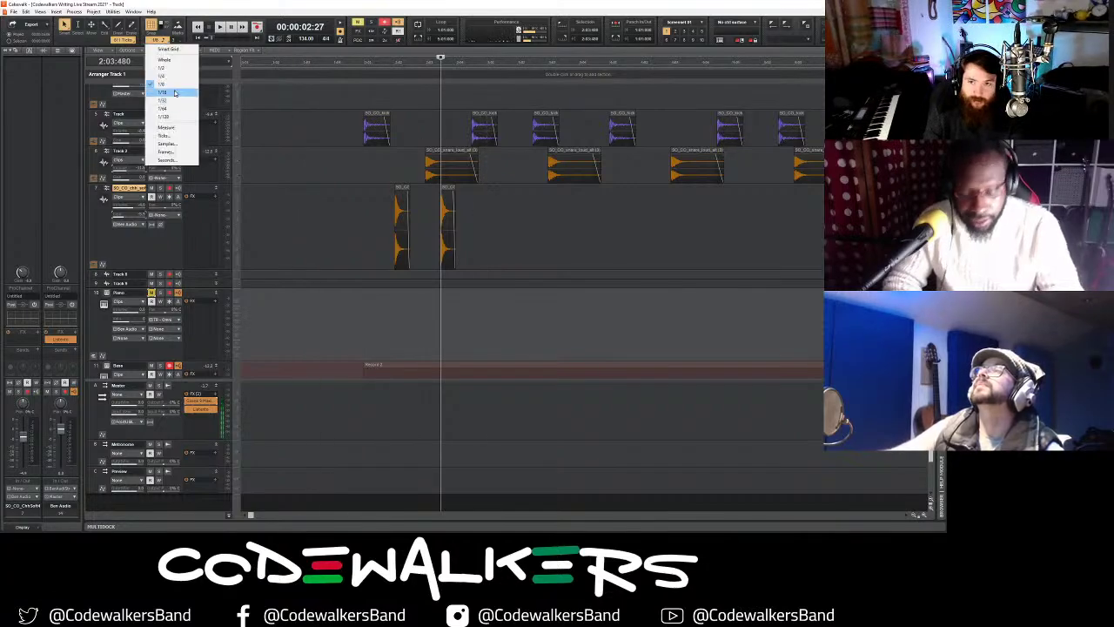
pyautogui.click(172, 92)
pyautogui.click(363, 206)
pyautogui.press('space')
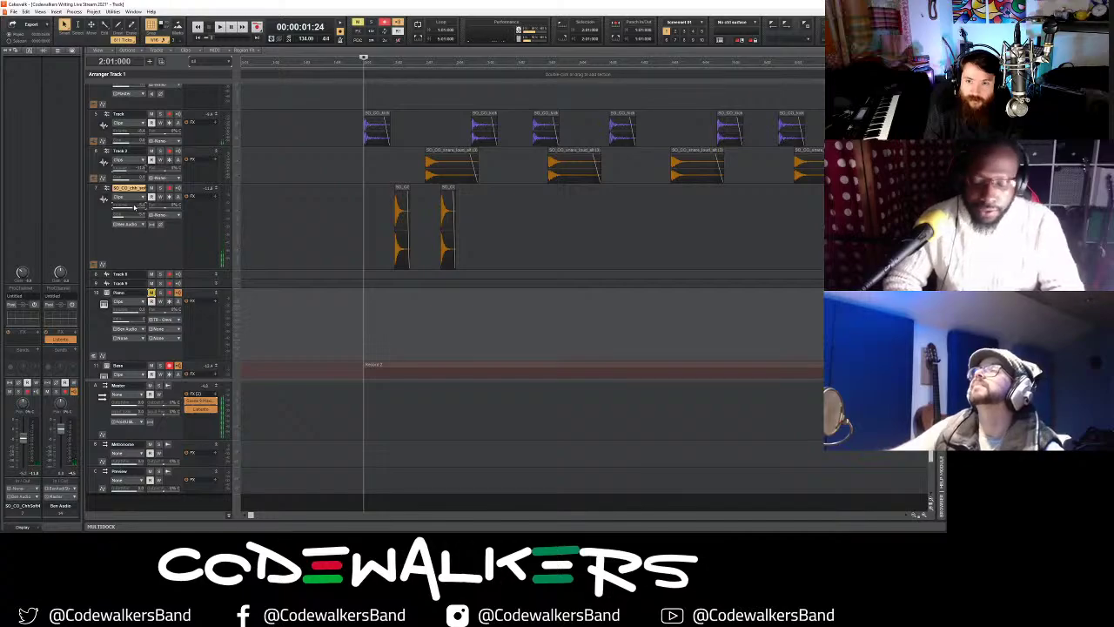
# - Undo the hi-hat pasted at 2:01:000 and place even shorter hi-hat copies at 2:04:240 and 2:04:720 on track 7
pyautogui.click(928, 517)
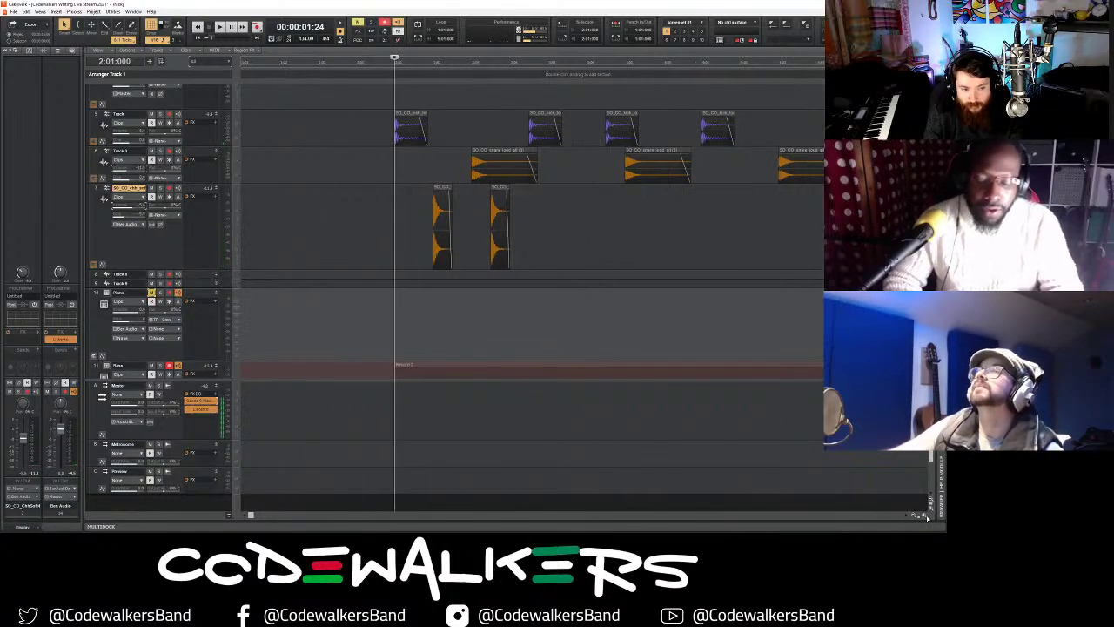
pyautogui.click(928, 517)
pyautogui.moveTo(253, 515); pyautogui.dragTo(307, 515)
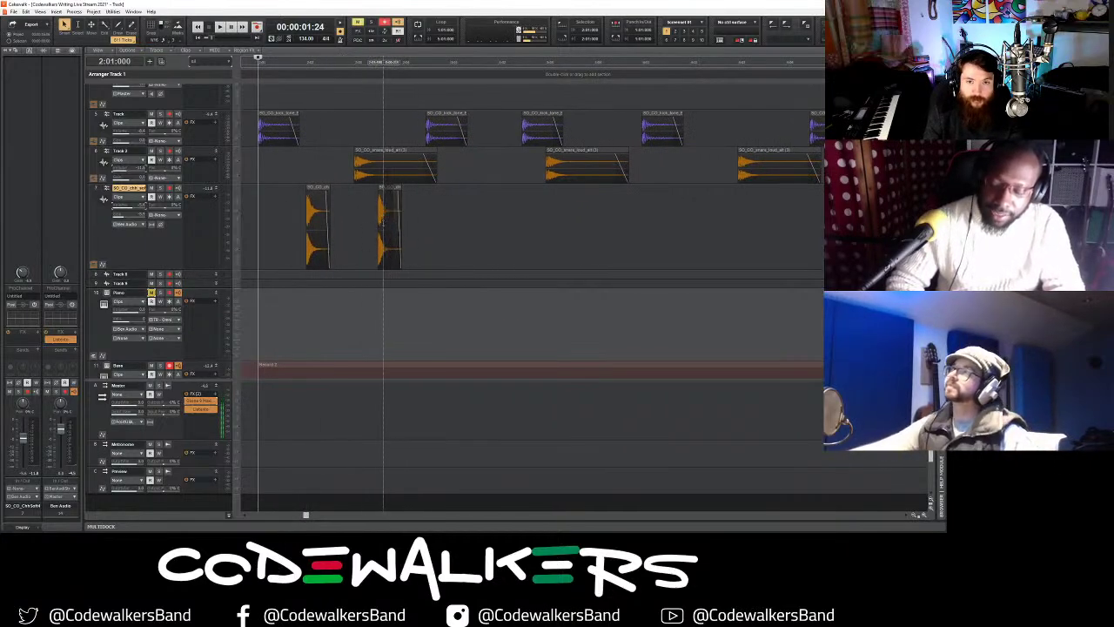
pyautogui.moveTo(379, 226); pyautogui.dragTo(381, 226)
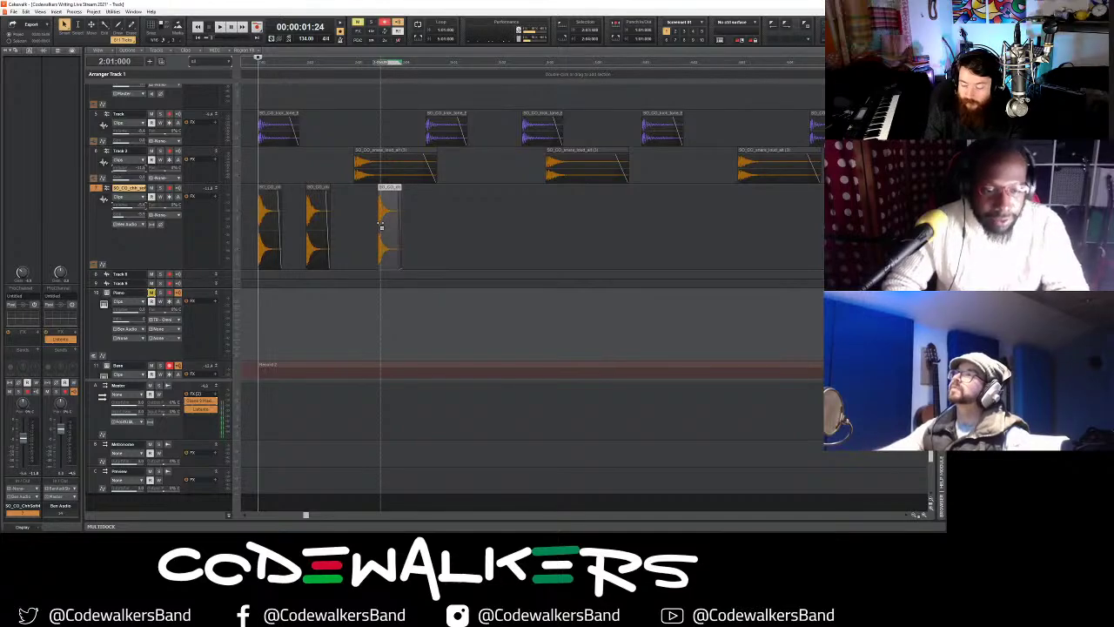
pyautogui.hotkey('ctrl', 'z')
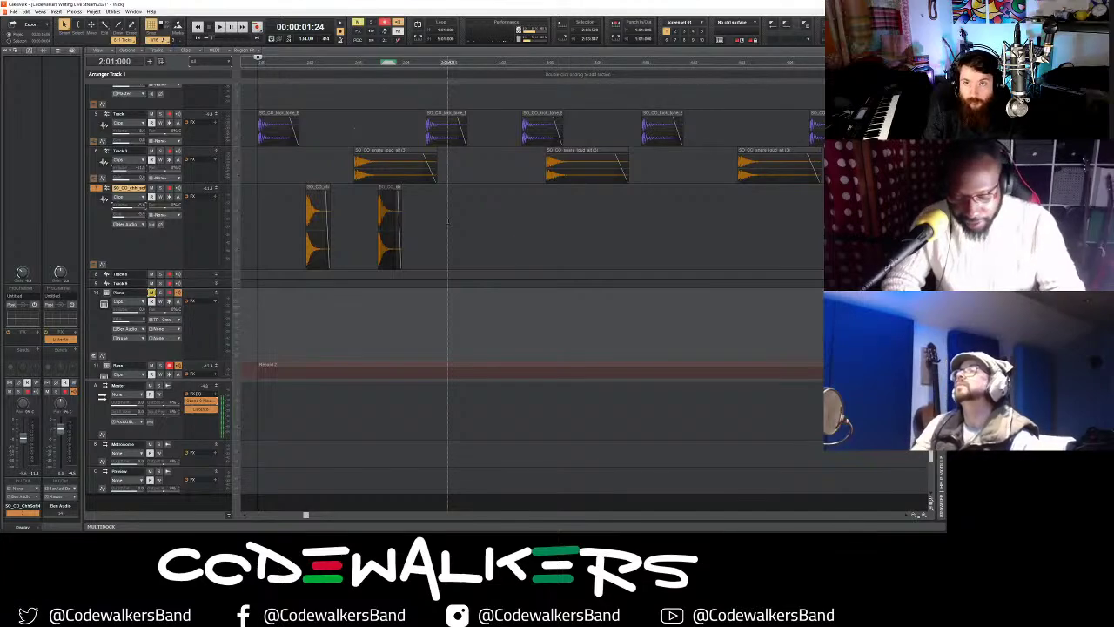
pyautogui.click(413, 217)
pyautogui.hotkey('ctrl', 'v')
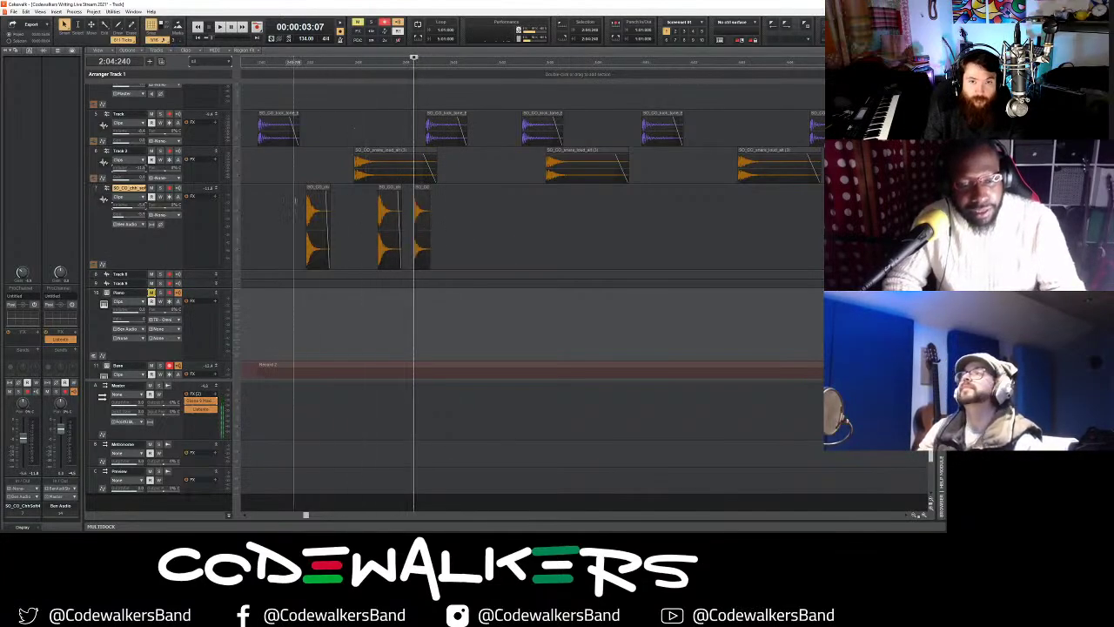
pyautogui.click(436, 218)
pyautogui.hotkey('ctrl', 'v')
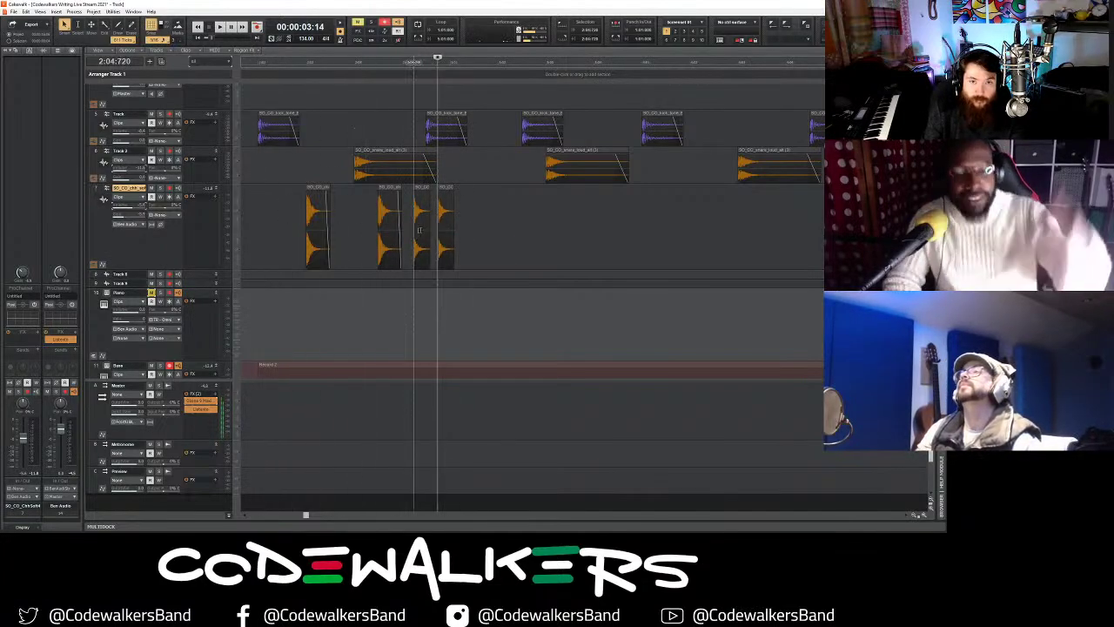
pyautogui.moveTo(484, 216); pyautogui.dragTo(416, 225)
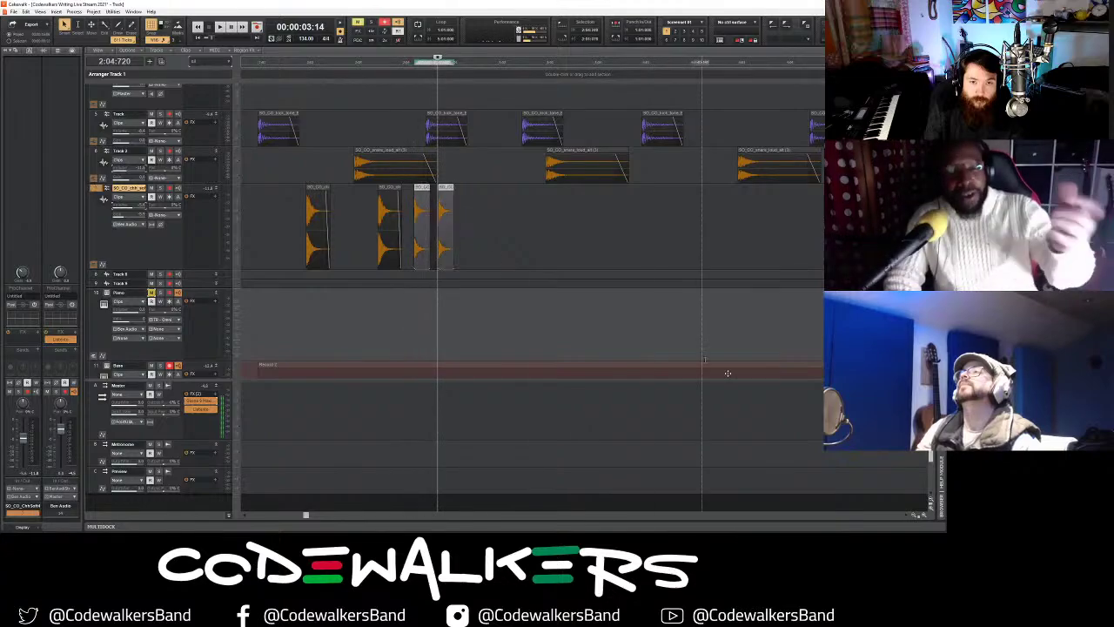
pyautogui.click(923, 515)
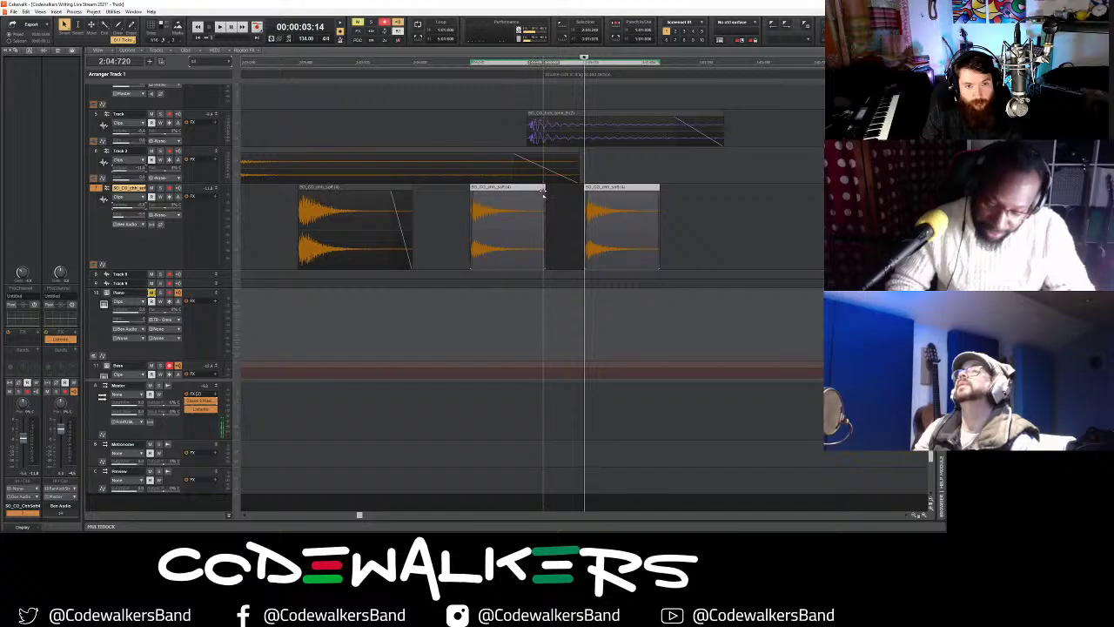
pyautogui.click(920, 512)
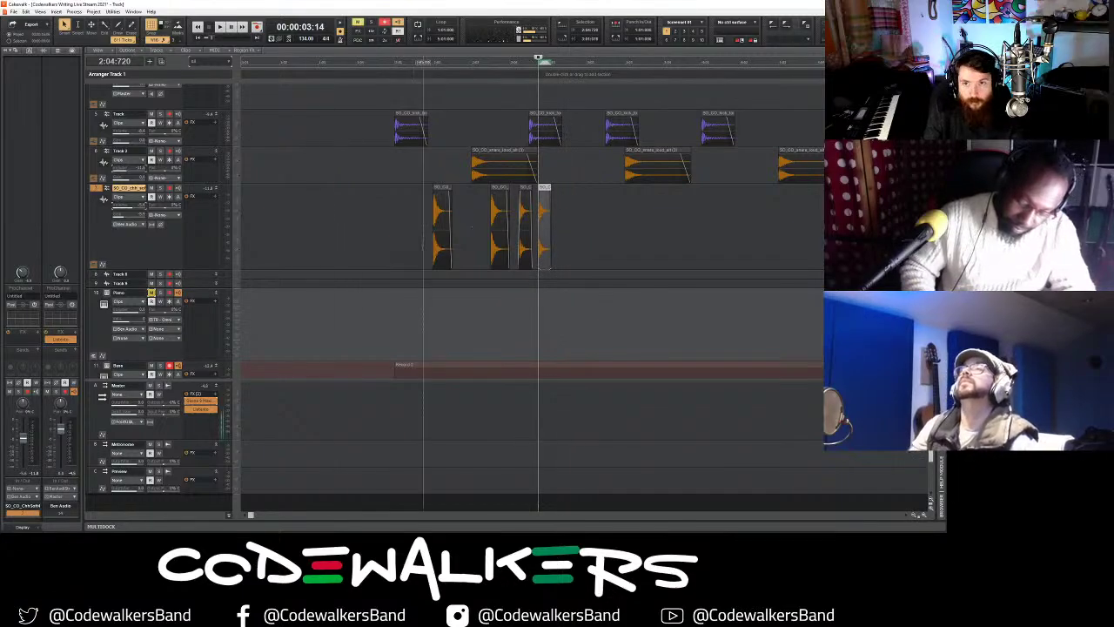
# - Copy the hi-hat at 2:03:480 to 3:01:480 and the two shorter hi-hats to 3:02:240 on track 7
pyautogui.click(499, 236)
pyautogui.hotkey('ctrl', 'c')
pyautogui.click(567, 212)
pyautogui.hotkey('ctrl', 'v')
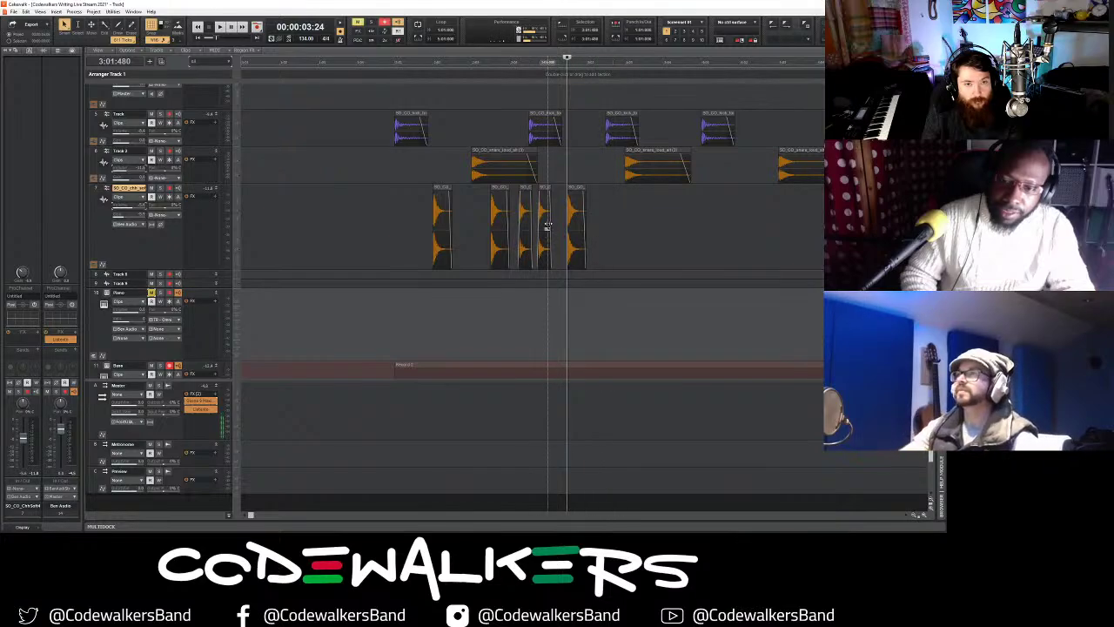
pyautogui.moveTo(540, 228); pyautogui.dragTo(520, 233)
pyautogui.hotkey('ctrl', 'c')
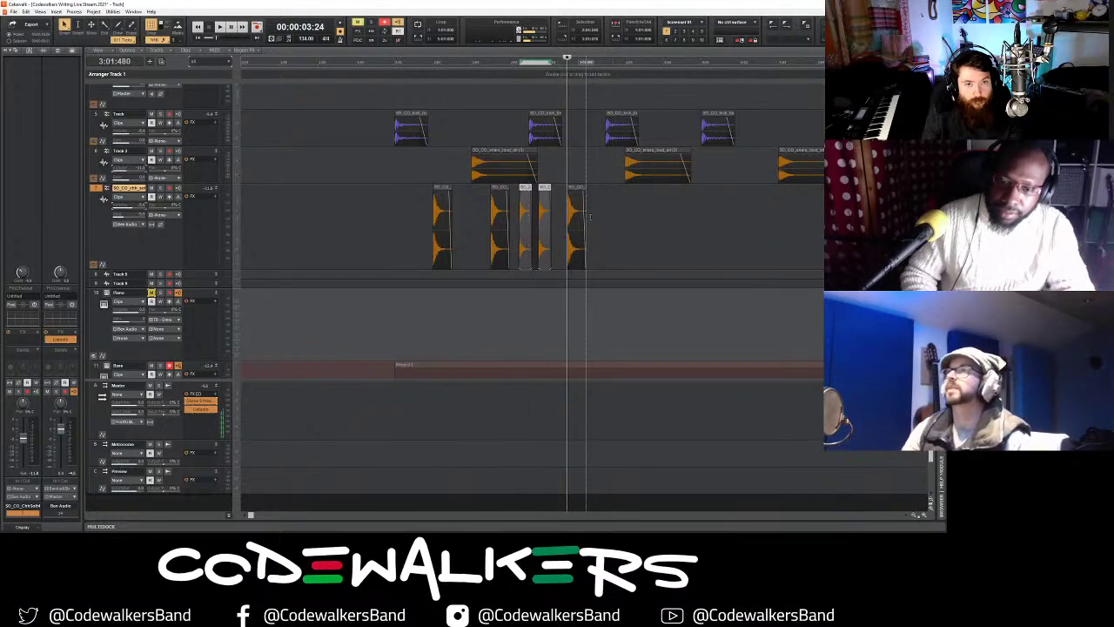
pyautogui.click(595, 225)
pyautogui.hotkey('ctrl', 'v')
# - Try to copy the hi-hat pattern on track 7 to 3:03:480
pyautogui.moveTo(671, 230); pyautogui.dragTo(389, 241)
pyautogui.click(653, 243)
pyautogui.hotkey('ctrl', 'v')
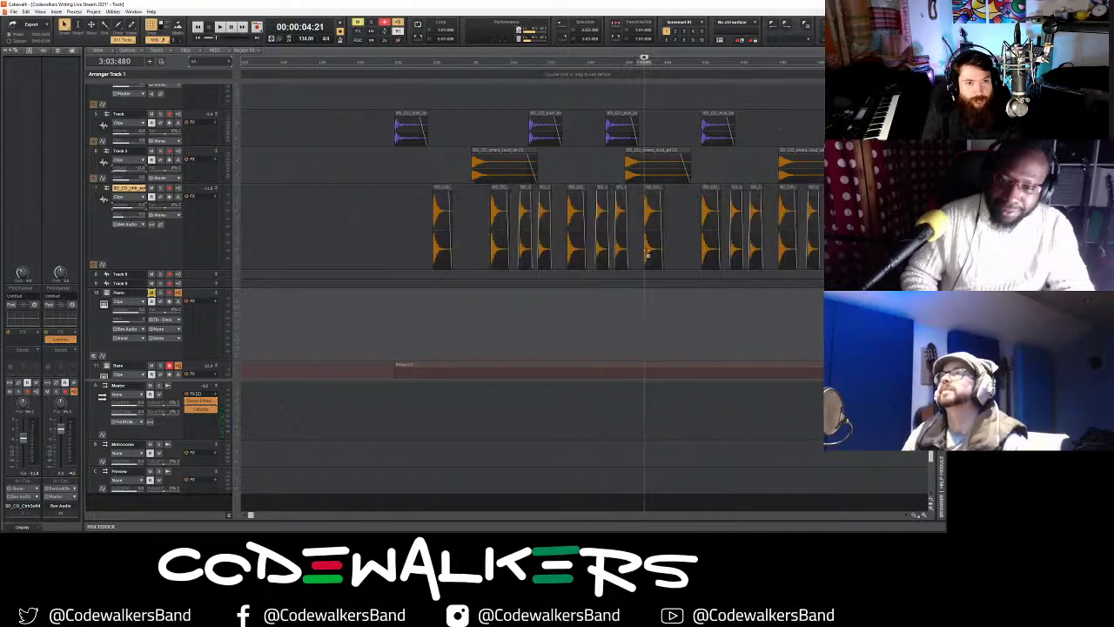
pyautogui.hotkey('ctrl', 'z')
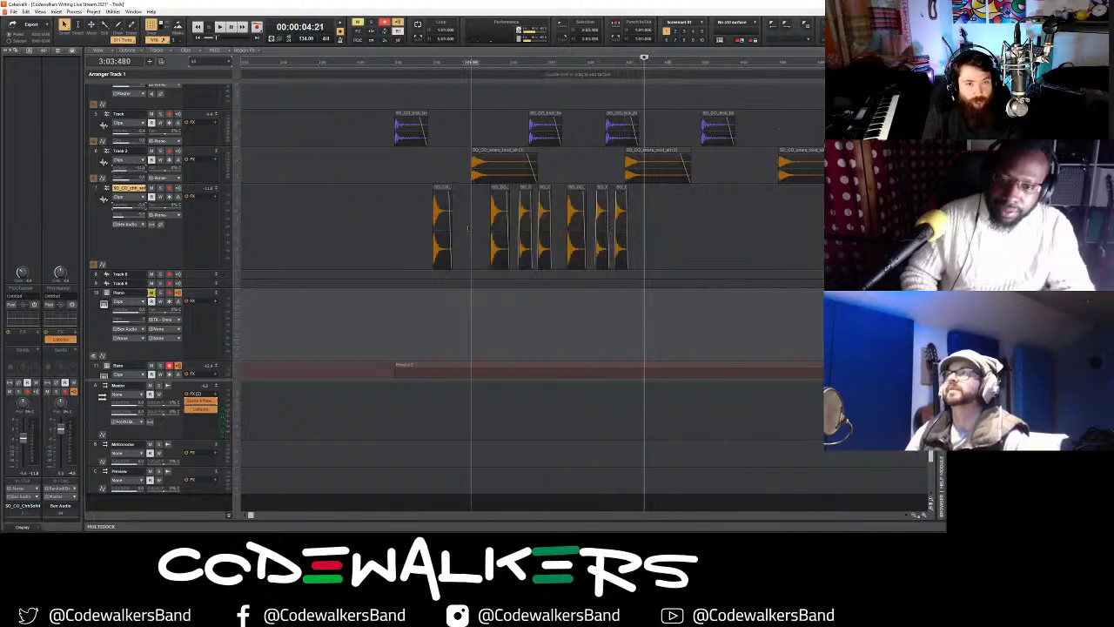
# - Copy the complete seven-hit hi-hat pattern on track 7 to 3:04:000
pyautogui.moveTo(660, 225); pyautogui.dragTo(490, 225)
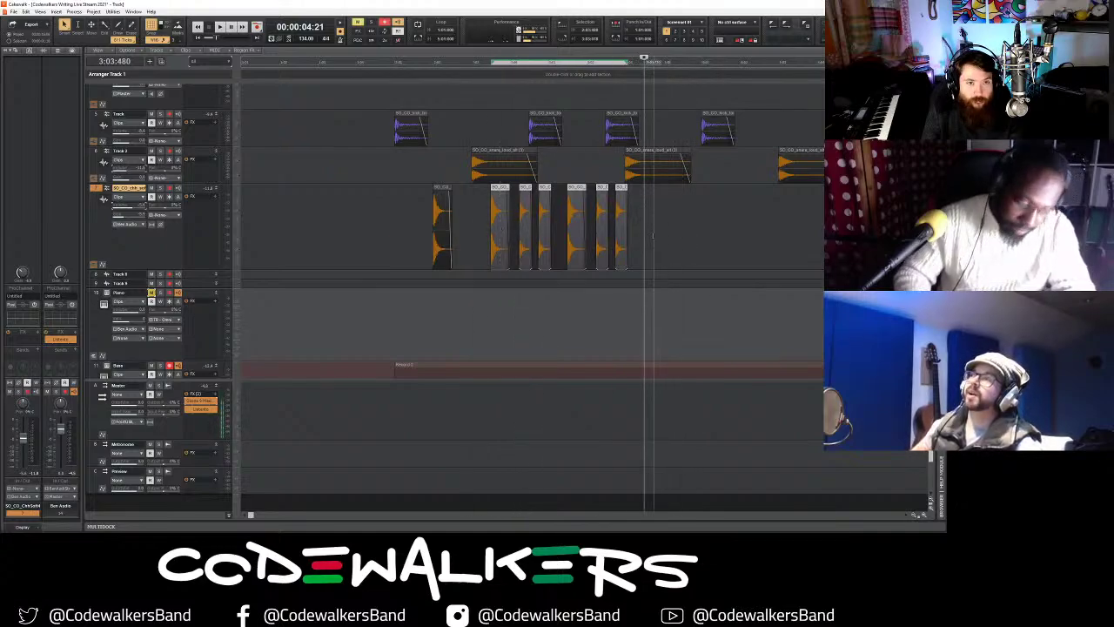
pyautogui.click(652, 236)
pyautogui.click(663, 236)
pyautogui.moveTo(680, 244); pyautogui.dragTo(401, 232)
pyautogui.hotkey('ctrl', 'c')
pyautogui.hotkey('ctrl', 'v')
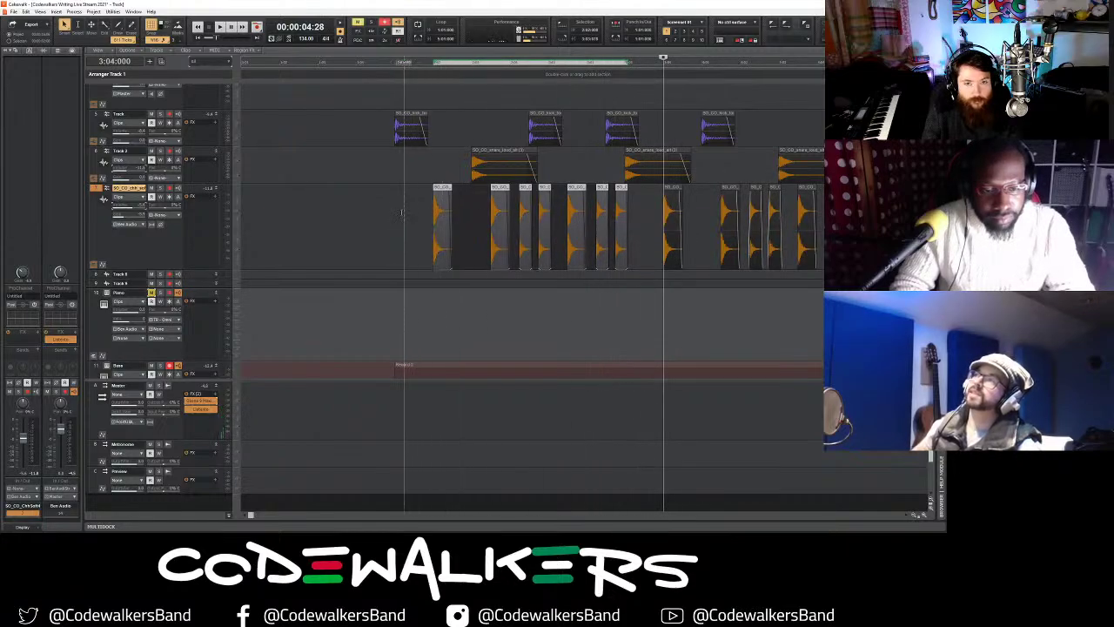
# - Copy both hi-hat phrases on track 7 to 5:02:000 and select the entire extended hi-hat pattern
pyautogui.click(395, 223)
pyautogui.click(912, 513)
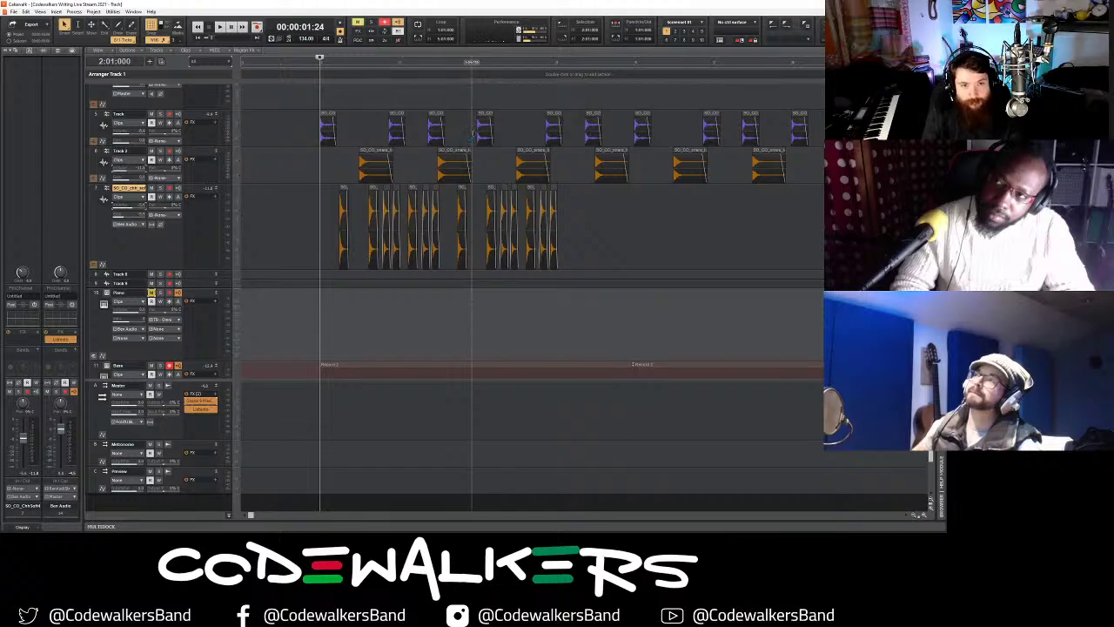
pyautogui.moveTo(562, 218); pyautogui.dragTo(316, 237)
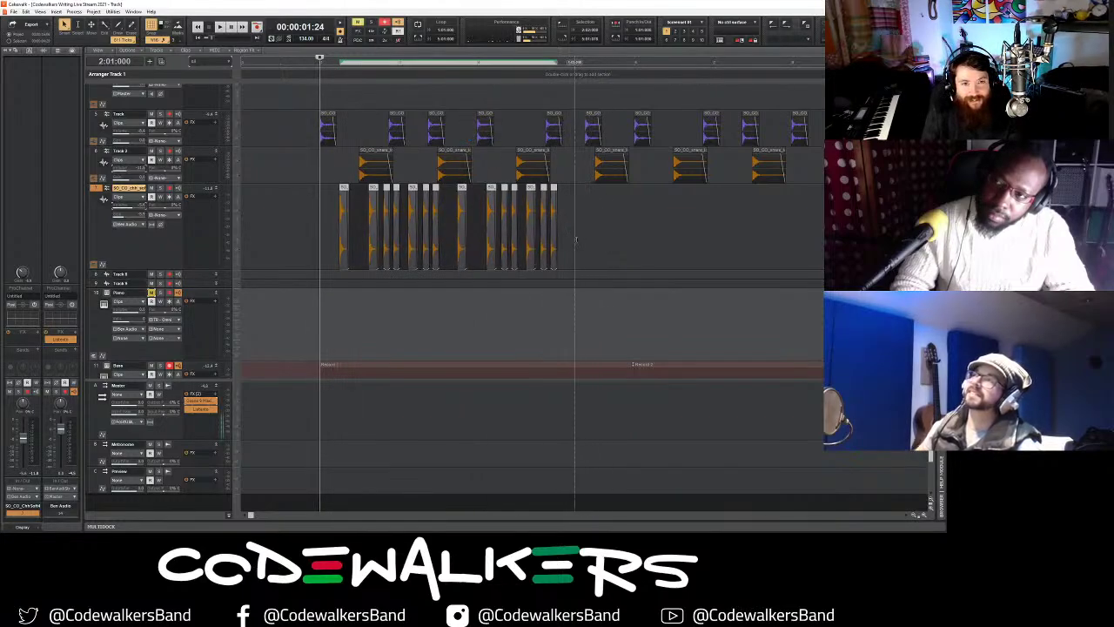
pyautogui.click(576, 239)
pyautogui.hotkey('ctrl', 'v')
pyautogui.moveTo(816, 235); pyautogui.dragTo(201, 238)
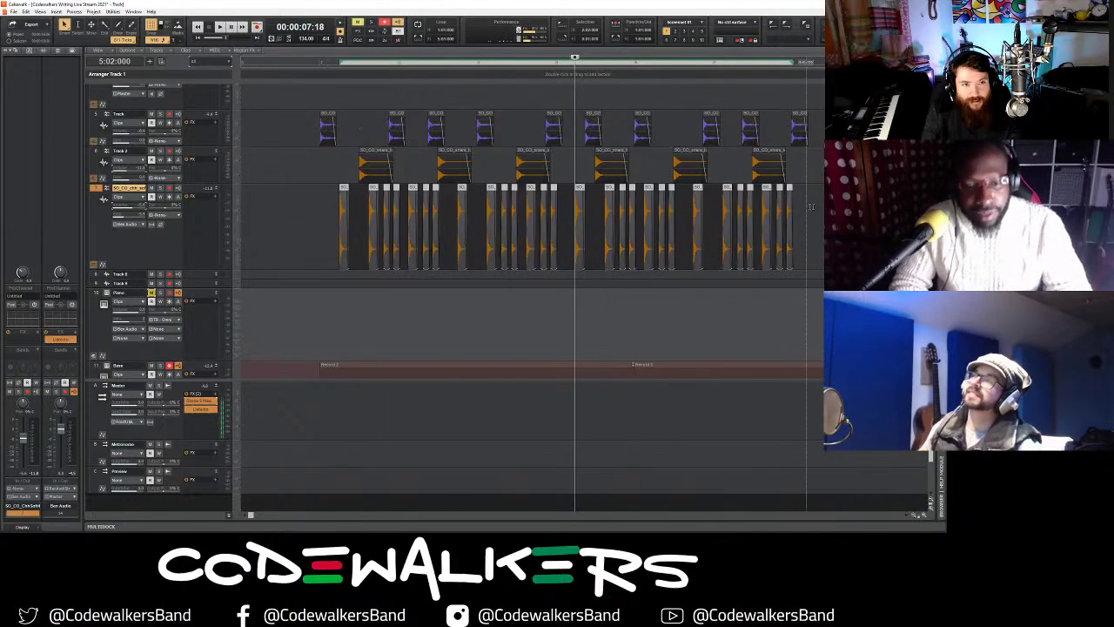
# - Repeat the extended hi-hat pattern on track 7 up to about bar 14 and return the playhead to 2:01:000
pyautogui.moveTo(811, 207); pyautogui.dragTo(318, 249)
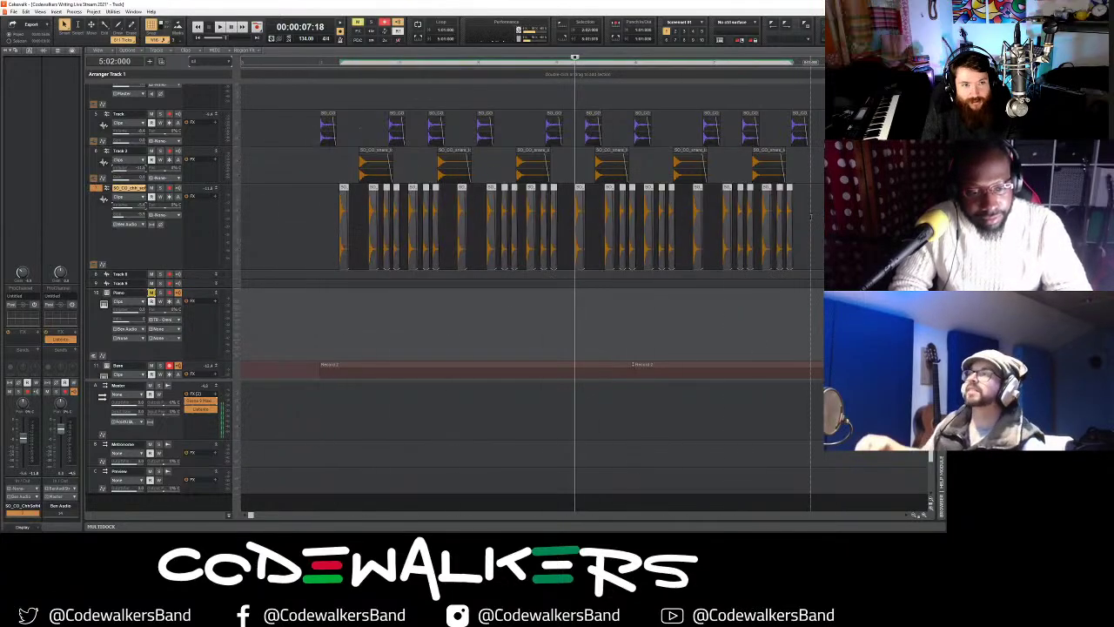
pyautogui.click(810, 216)
pyautogui.click(317, 218)
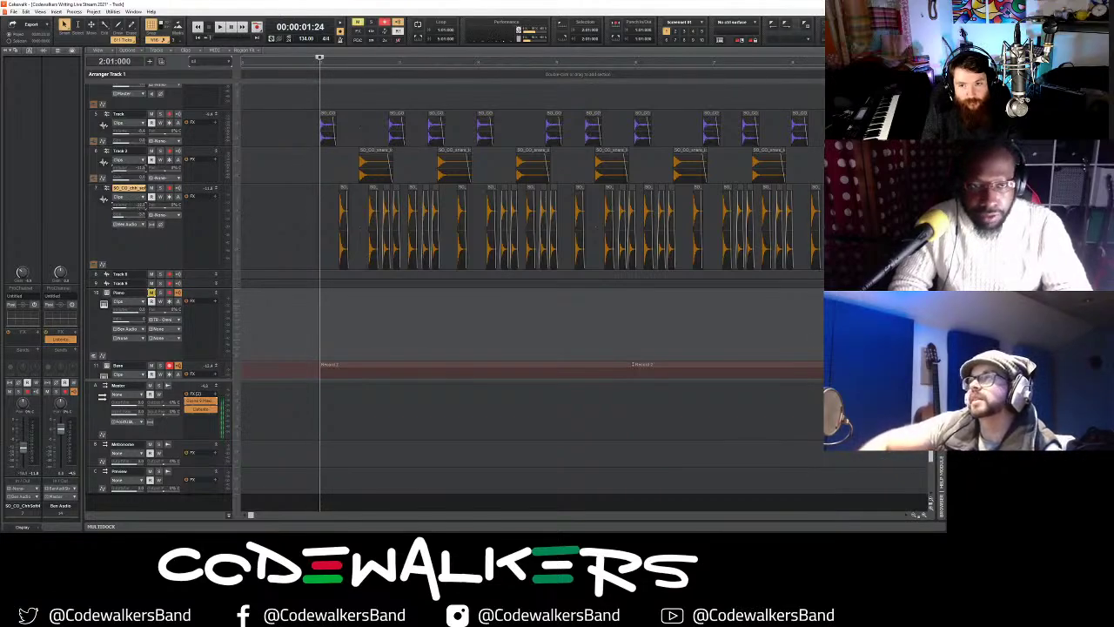
pyautogui.click(913, 516)
pyautogui.click(913, 516)
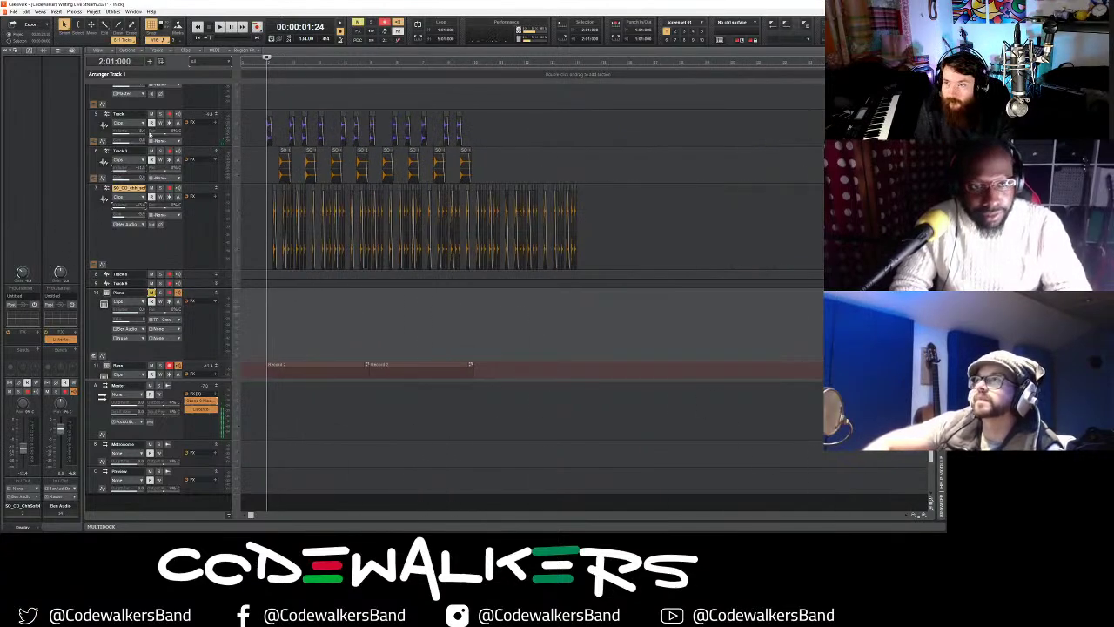
# - Set the snap resolution to a whole note and delete the surplus hi-hats on track 7 beyond bar 10
pyautogui.click(156, 40)
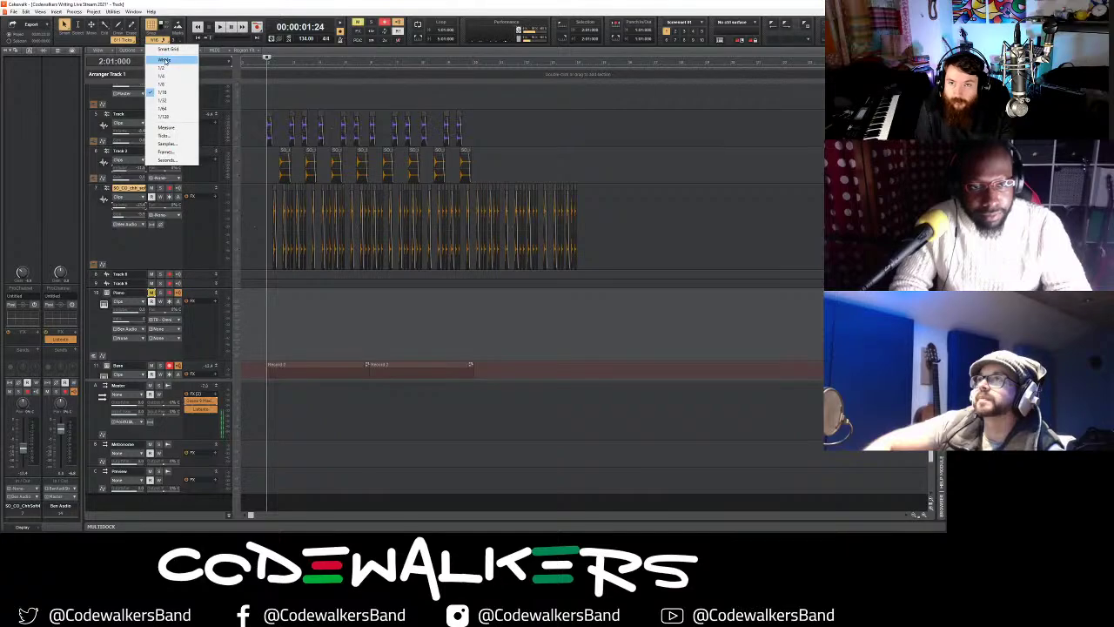
pyautogui.click(164, 61)
pyautogui.moveTo(626, 229); pyautogui.dragTo(475, 229)
pyautogui.press('Delete')
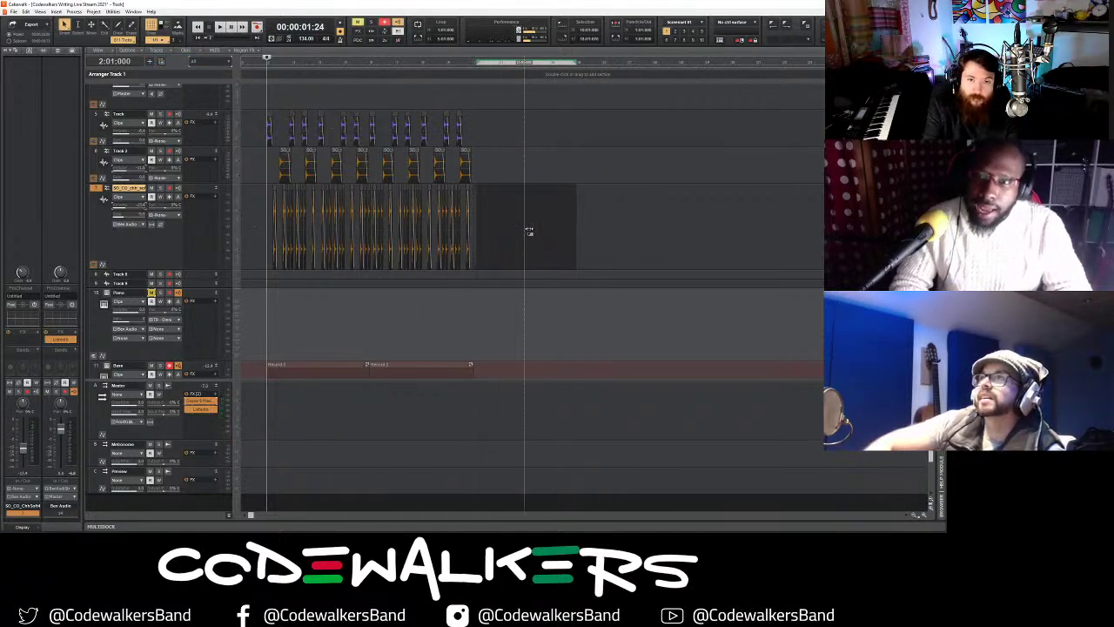
# - Copy the two recorded audio clips on track 13 to 10:01:000
pyautogui.scroll(-3, 499, 188)
pyautogui.scroll(-3, 501, 200)
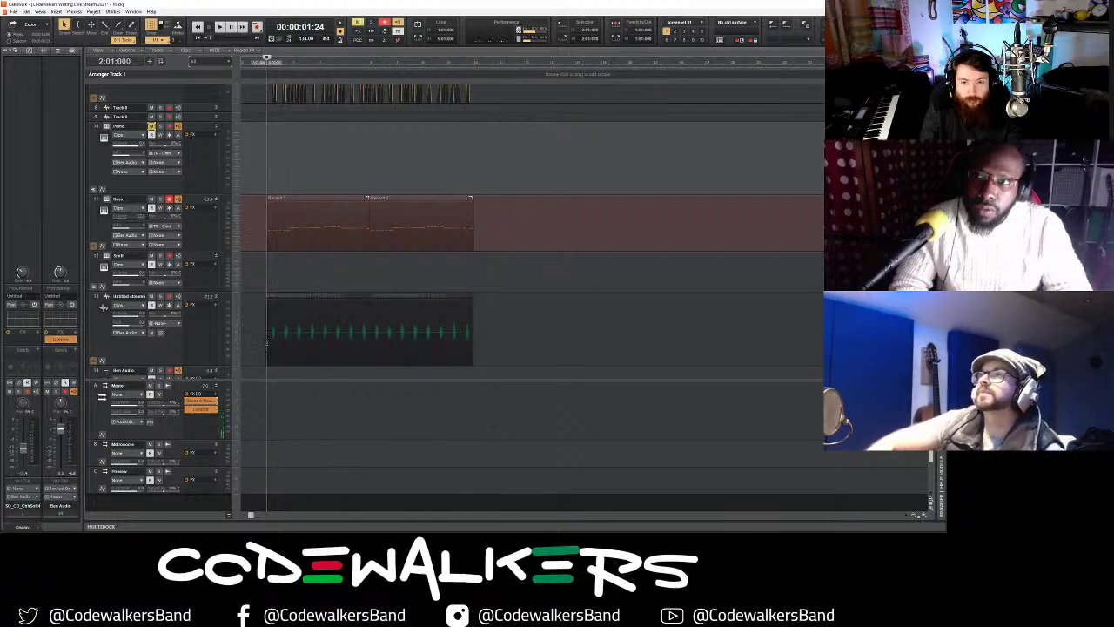
pyautogui.click(468, 301)
pyautogui.click(476, 290)
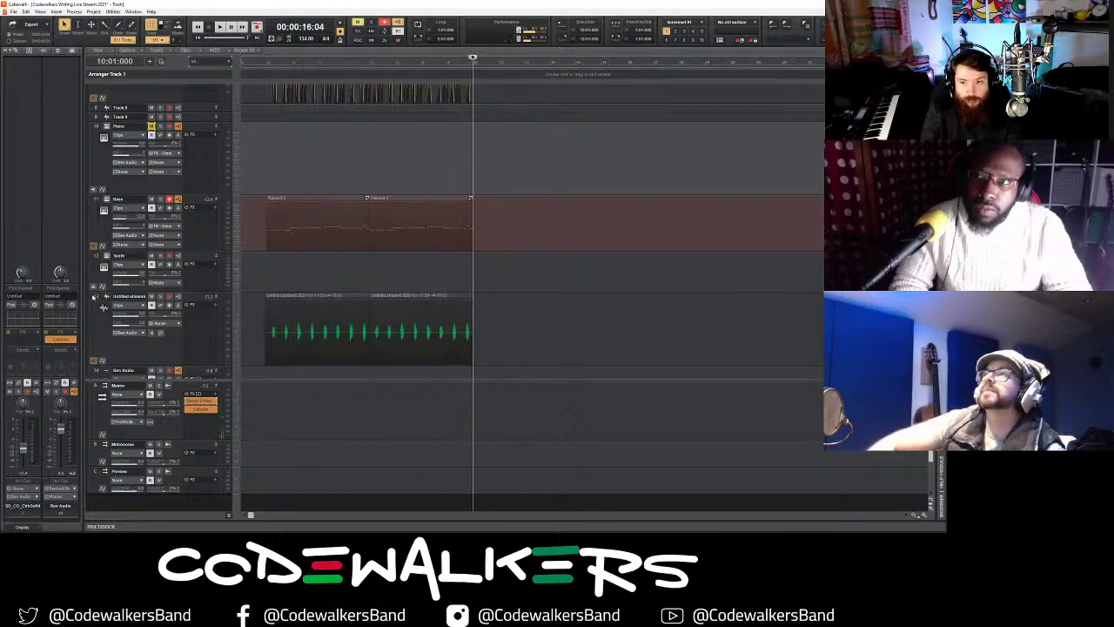
pyautogui.click(94, 297)
pyautogui.hotkey('ctrl', 'v')
pyautogui.scroll(3, 473, 304)
pyautogui.scroll(-2, 473, 303)
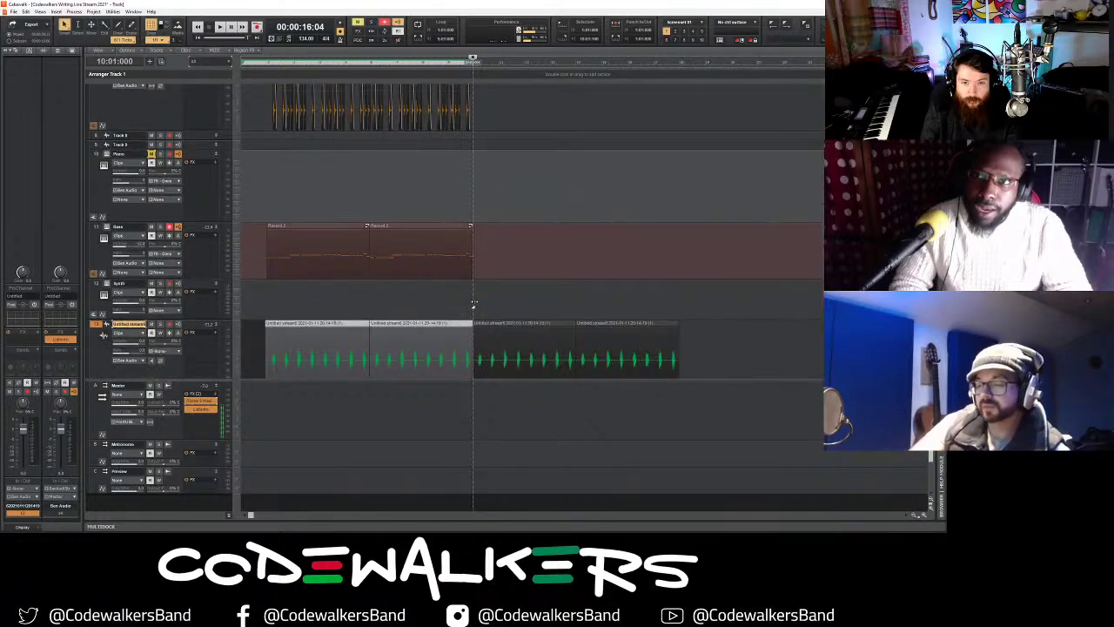
pyautogui.scroll(1, 474, 304)
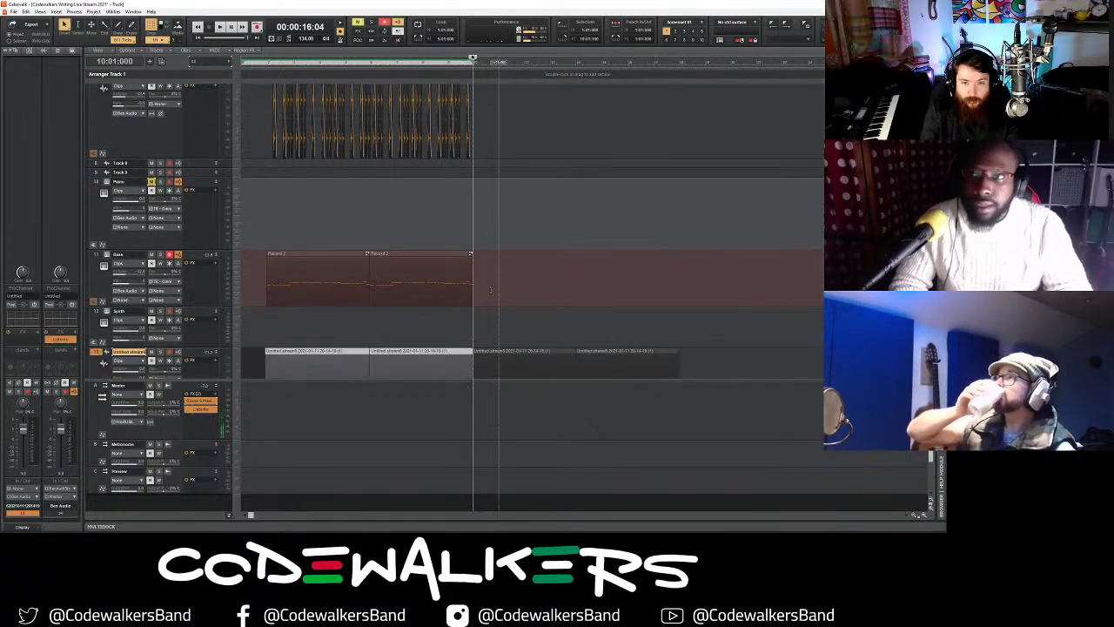
pyautogui.scroll(2, 490, 290)
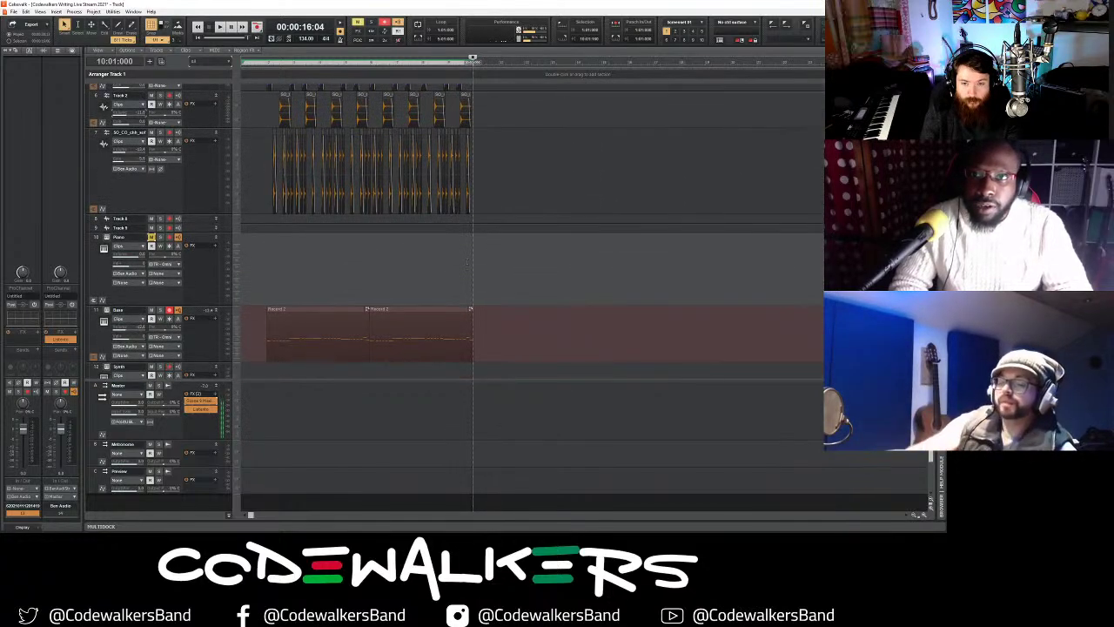
pyautogui.scroll(-2, 467, 262)
pyautogui.scroll(6, 467, 262)
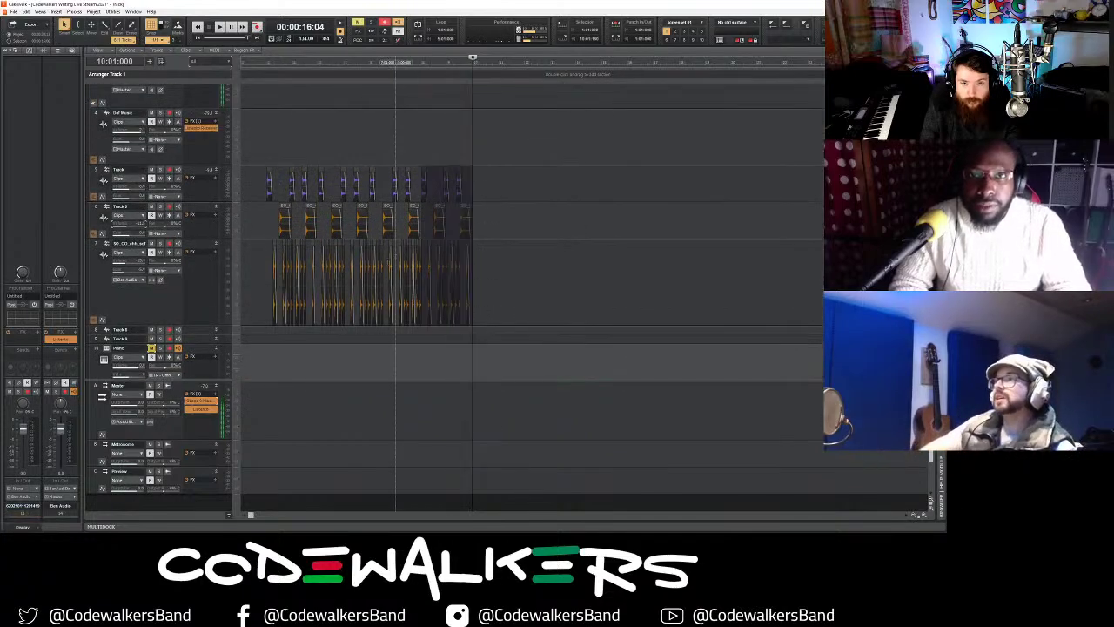
pyautogui.scroll(-8, 623, 204)
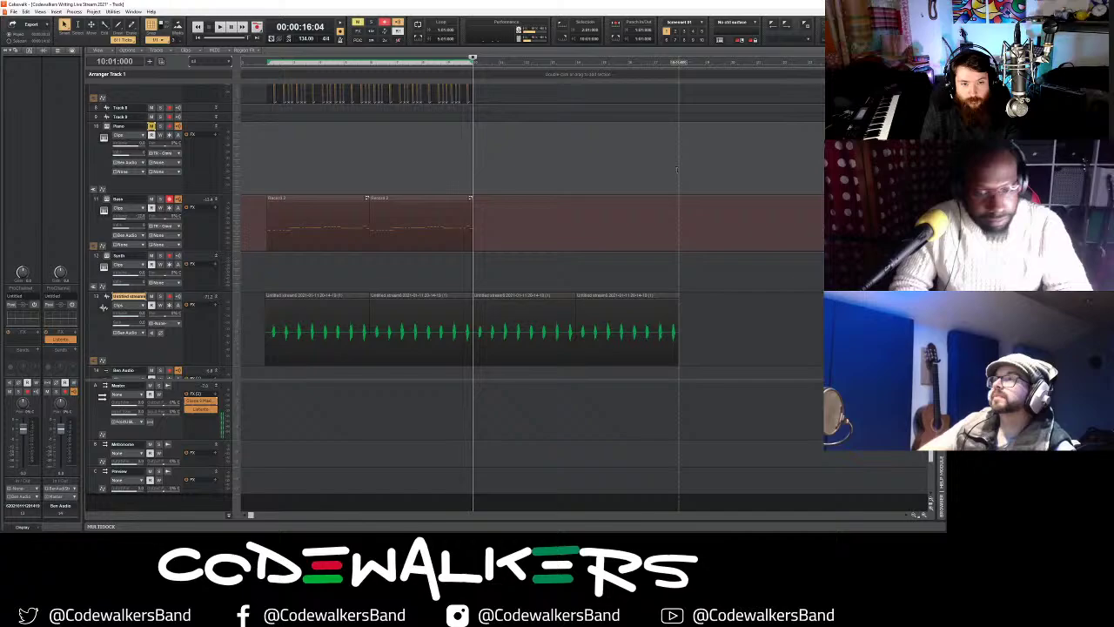
pyautogui.click(658, 188)
# - Copy the snare pattern on track 6 to 14:01:000
pyautogui.scroll(2, 660, 185)
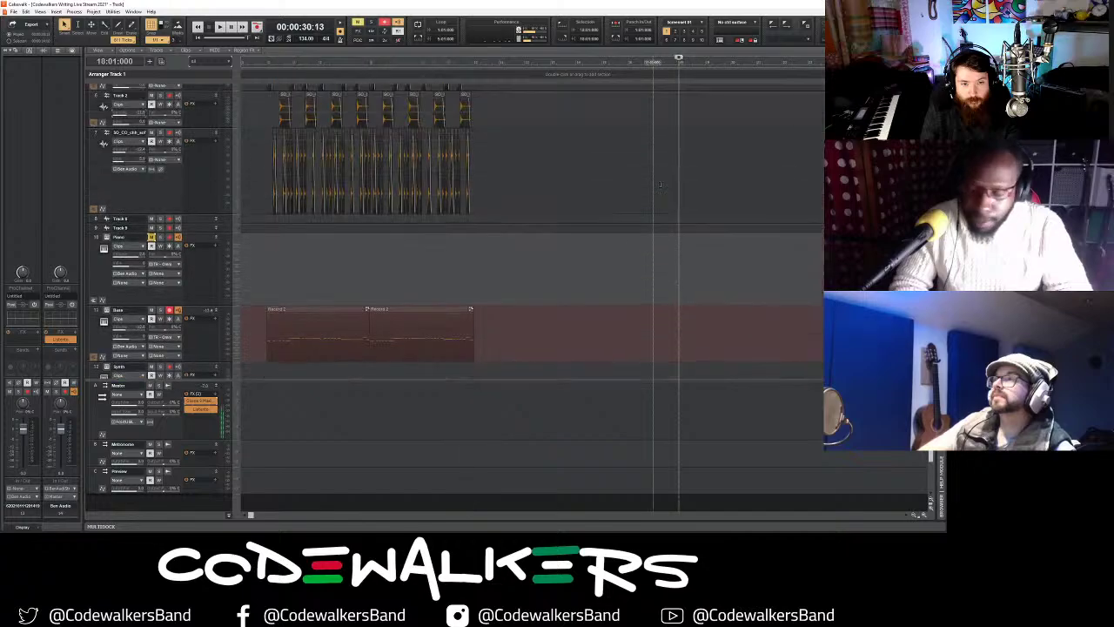
pyautogui.scroll(1, 629, 185)
pyautogui.moveTo(498, 165); pyautogui.dragTo(252, 161)
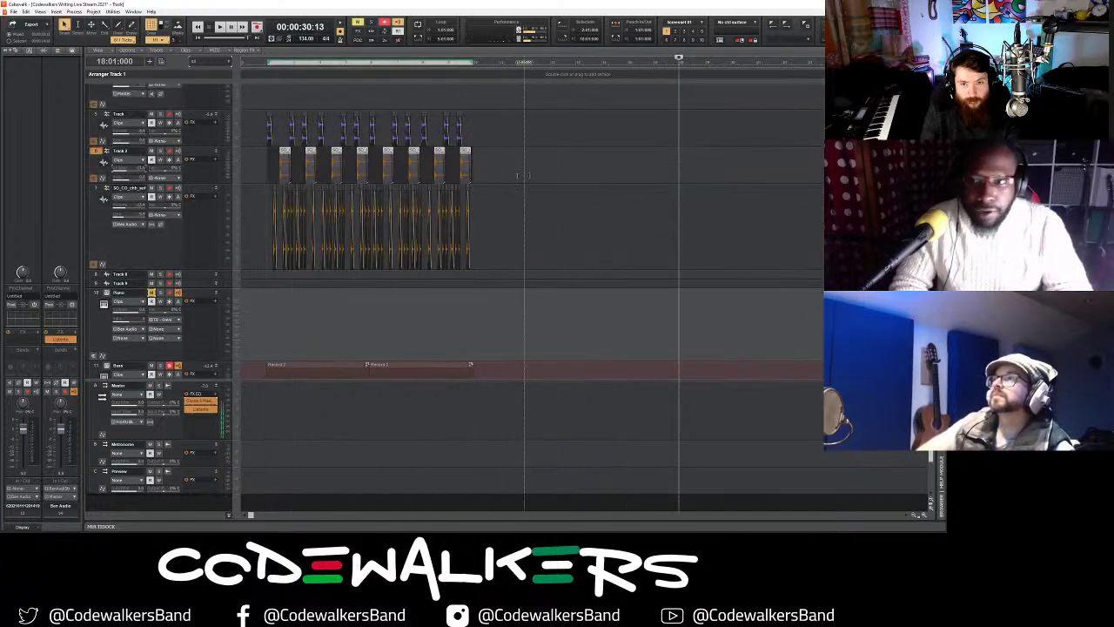
pyautogui.click(575, 171)
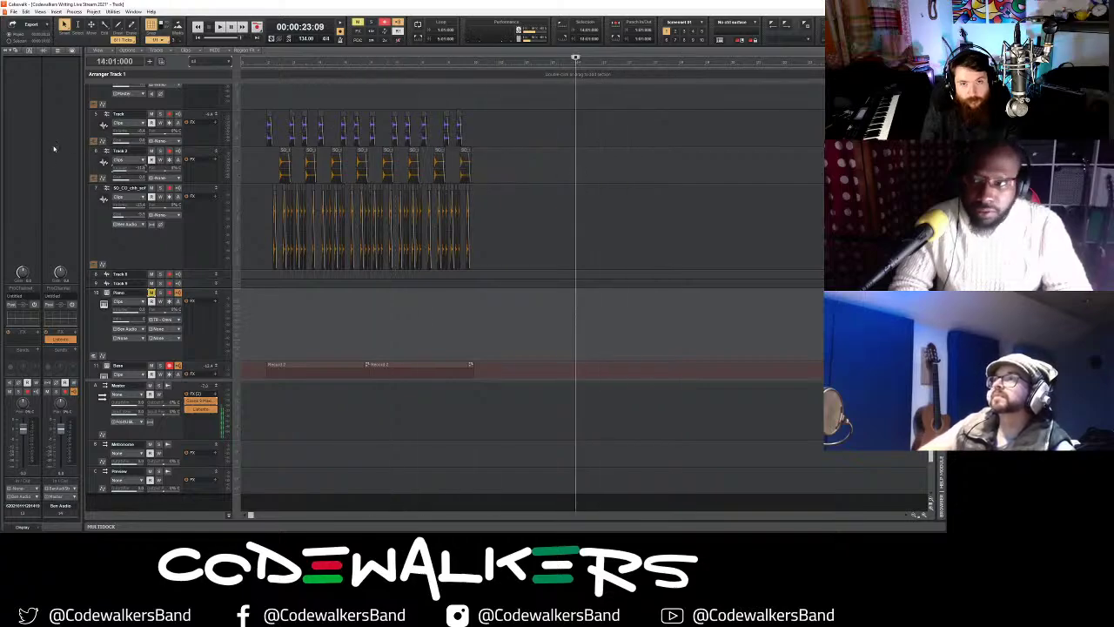
pyautogui.click(100, 153)
pyautogui.hotkey('ctrl', 'v')
# - Copy the kick, snare and hi-hat patterns of bars 2 to 10 on tracks 5 to 7 to 18:01:000
pyautogui.moveTo(472, 126); pyautogui.dragTo(261, 253)
pyautogui.click(681, 165)
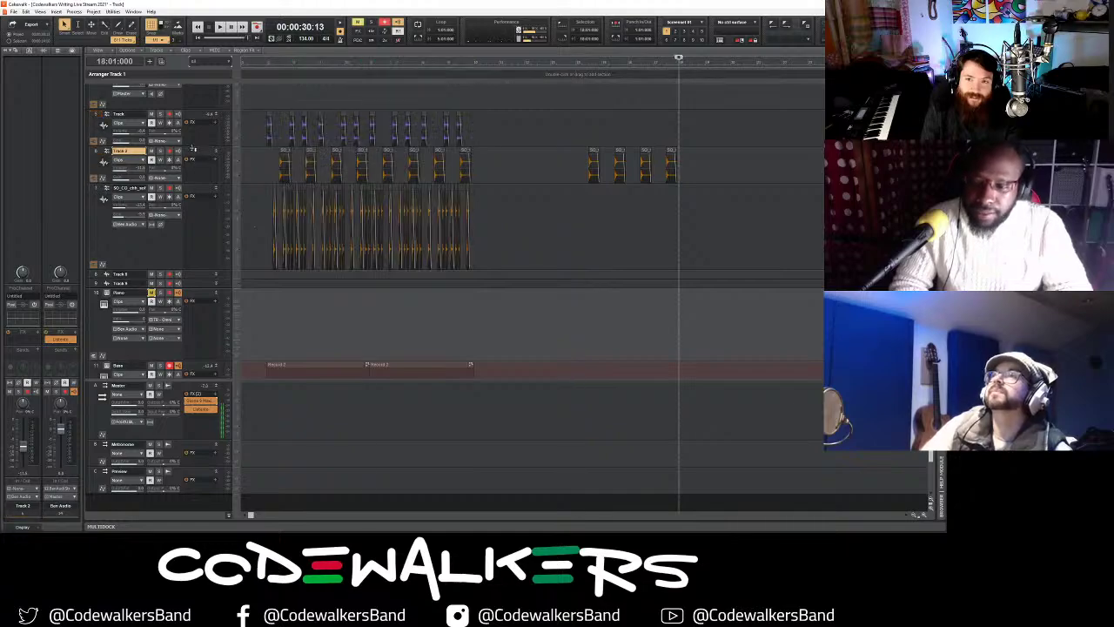
pyautogui.click(91, 115)
pyautogui.hotkey('ctrl', 'v')
# - Copy the recorded audio clips between bars 10 and 18 on track 13 to 18:01:000
pyautogui.scroll(-3, 572, 184)
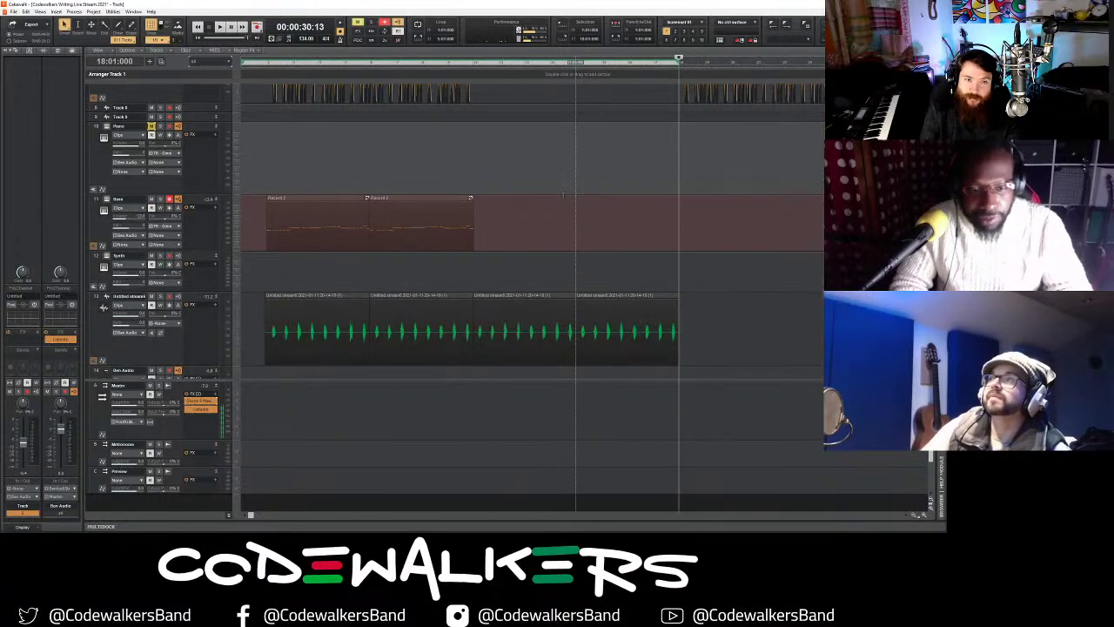
pyautogui.scroll(2, 539, 184)
pyautogui.scroll(-3, 539, 184)
pyautogui.moveTo(705, 277); pyautogui.dragTo(466, 276)
pyautogui.click(682, 214)
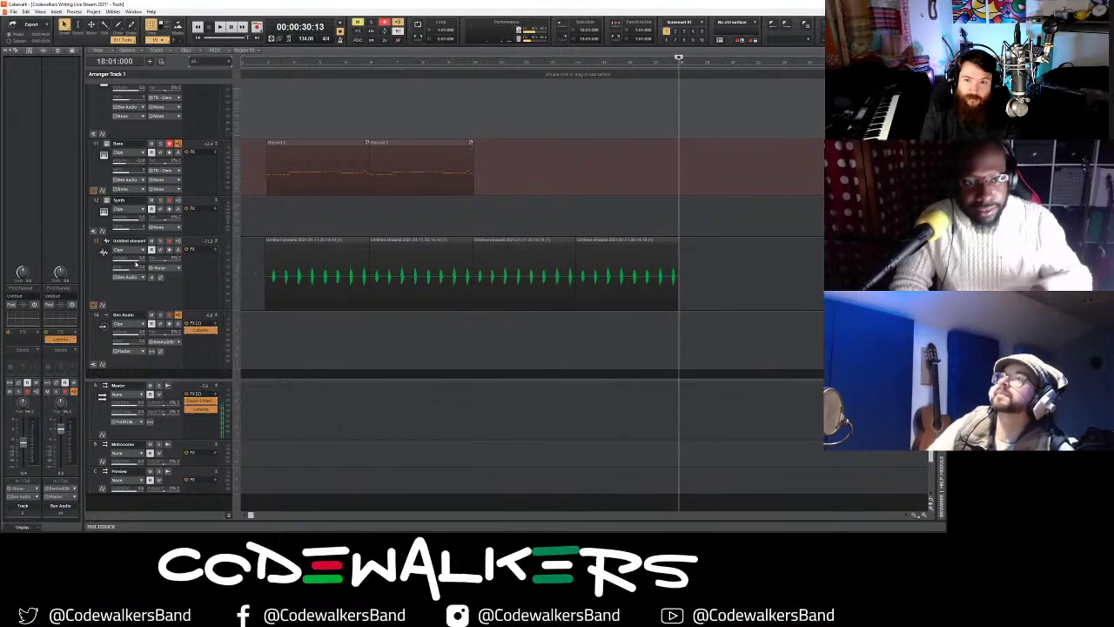
pyautogui.click(95, 244)
pyautogui.hotkey('ctrl', 'v')
# - Copy both bass clips on track 11 to 18:01:000
pyautogui.moveTo(525, 183); pyautogui.dragTo(261, 178)
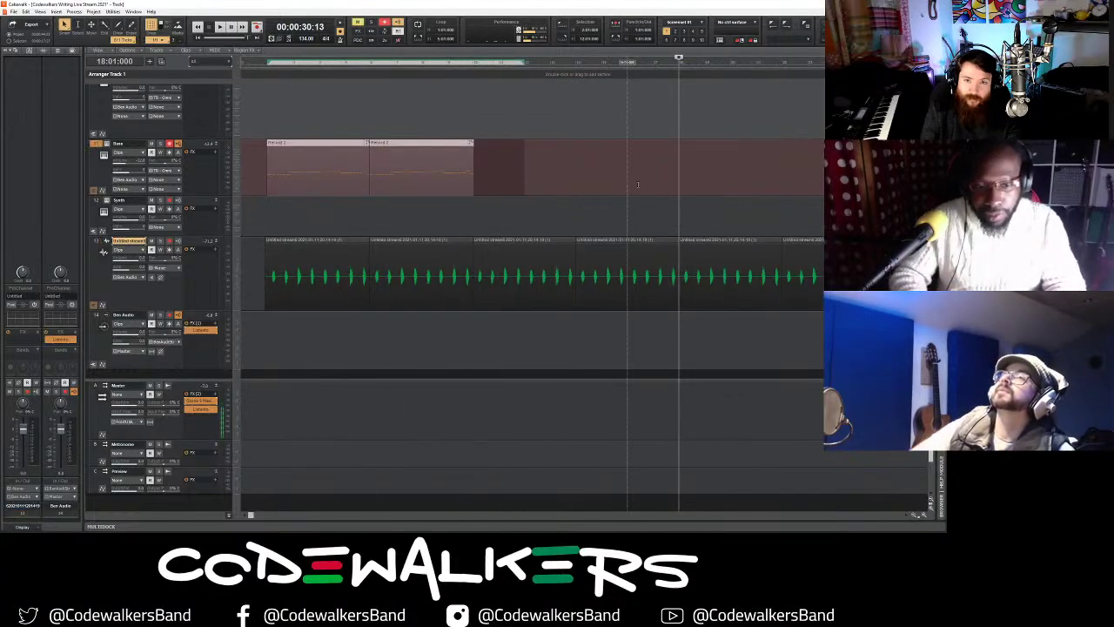
pyautogui.click(679, 183)
pyautogui.click(98, 148)
pyautogui.hotkey('ctrl', 'v')
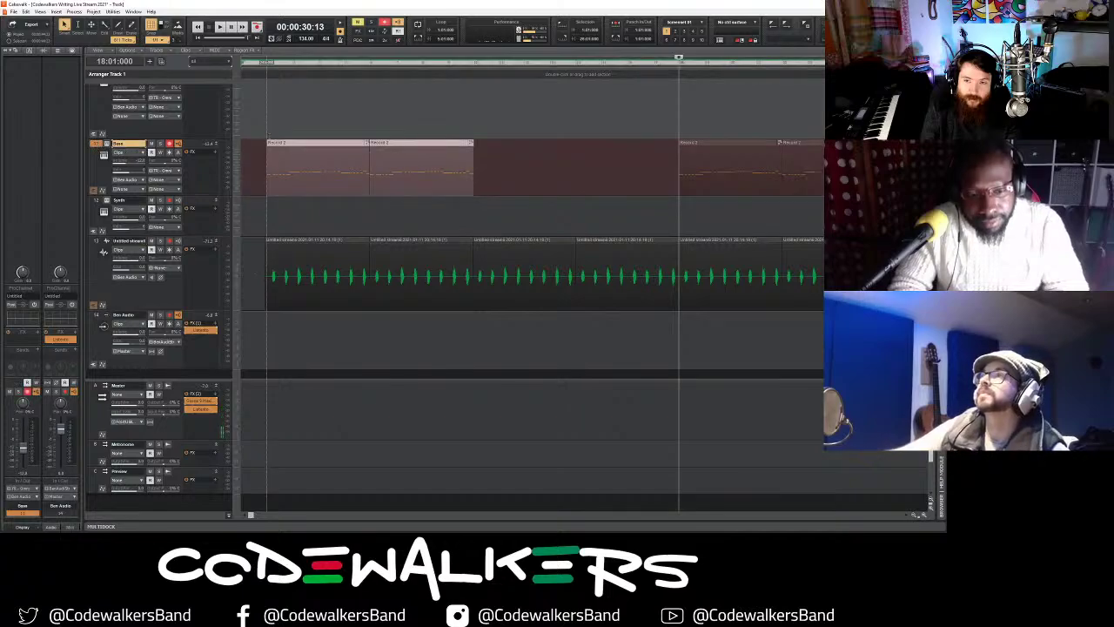
# - Return the playhead to 2:01:000 and minimise the piano and bass tracks
pyautogui.click(268, 187)
pyautogui.scroll(4, 271, 186)
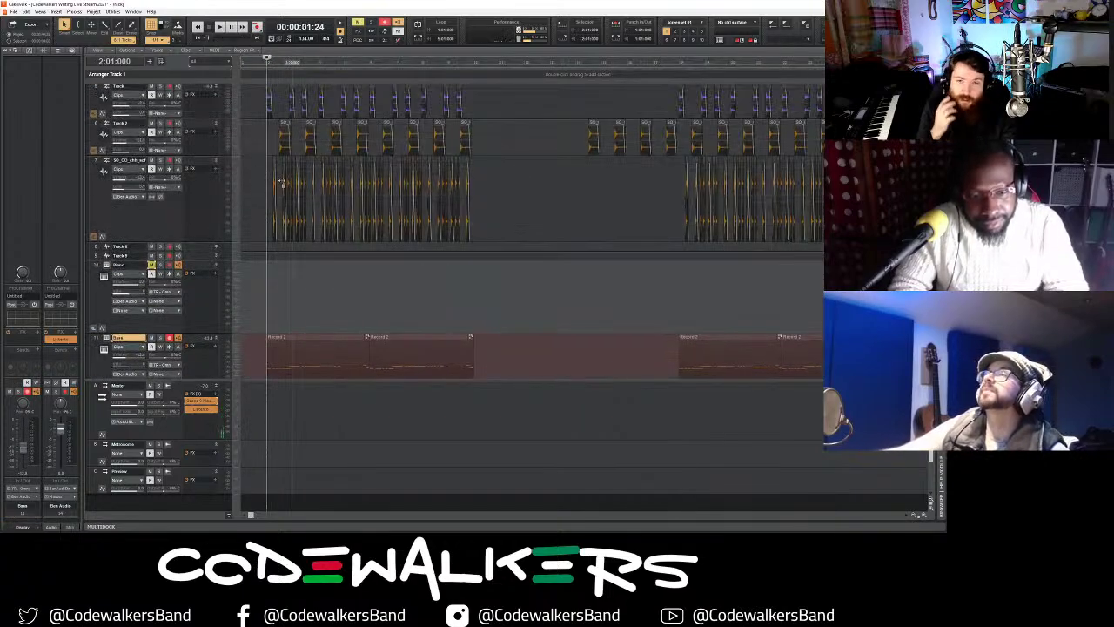
pyautogui.scroll(1, 271, 187)
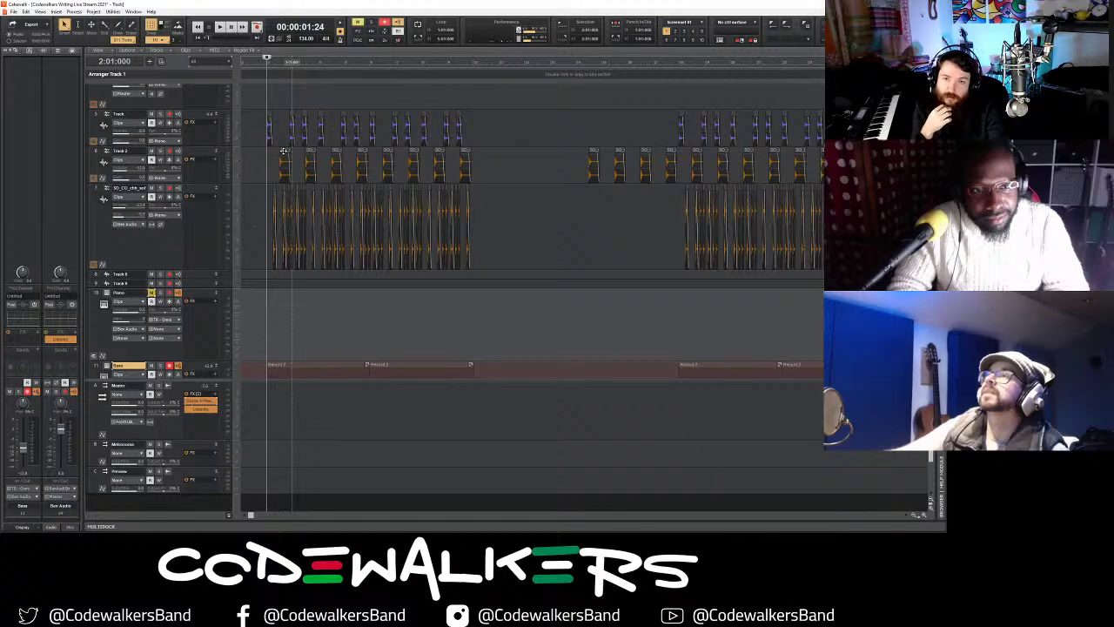
pyautogui.scroll(-3, 283, 152)
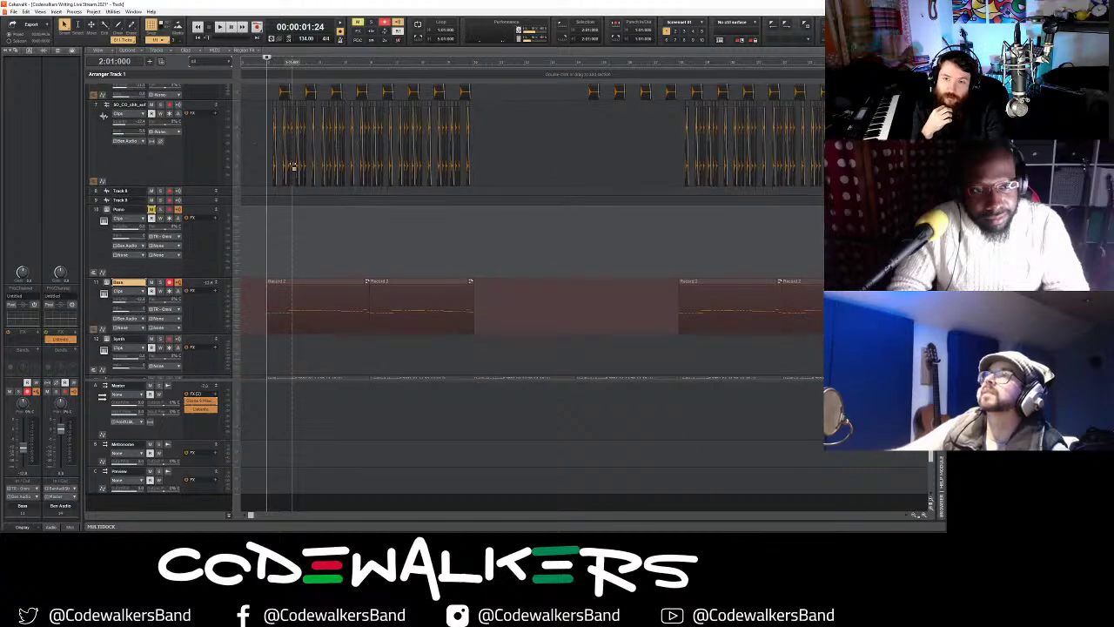
pyautogui.scroll(-2, 217, 223)
pyautogui.click(216, 218)
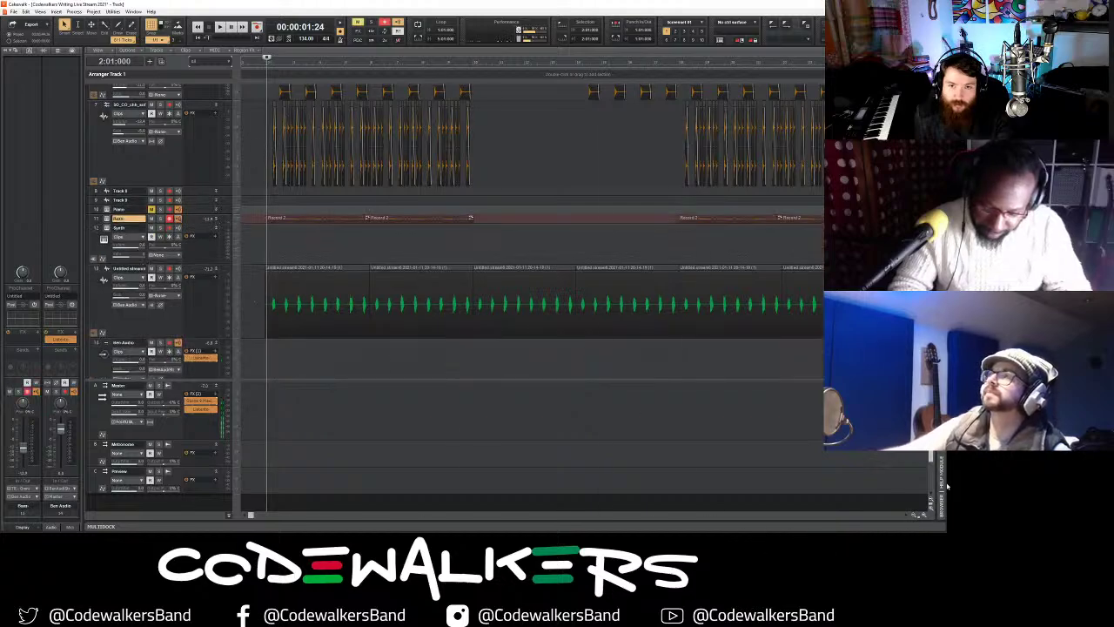
# - Set the snap resolution to 1/2 for editing the opening of the arrangement
pyautogui.moveTo(918, 514); pyautogui.dragTo(937, 515)
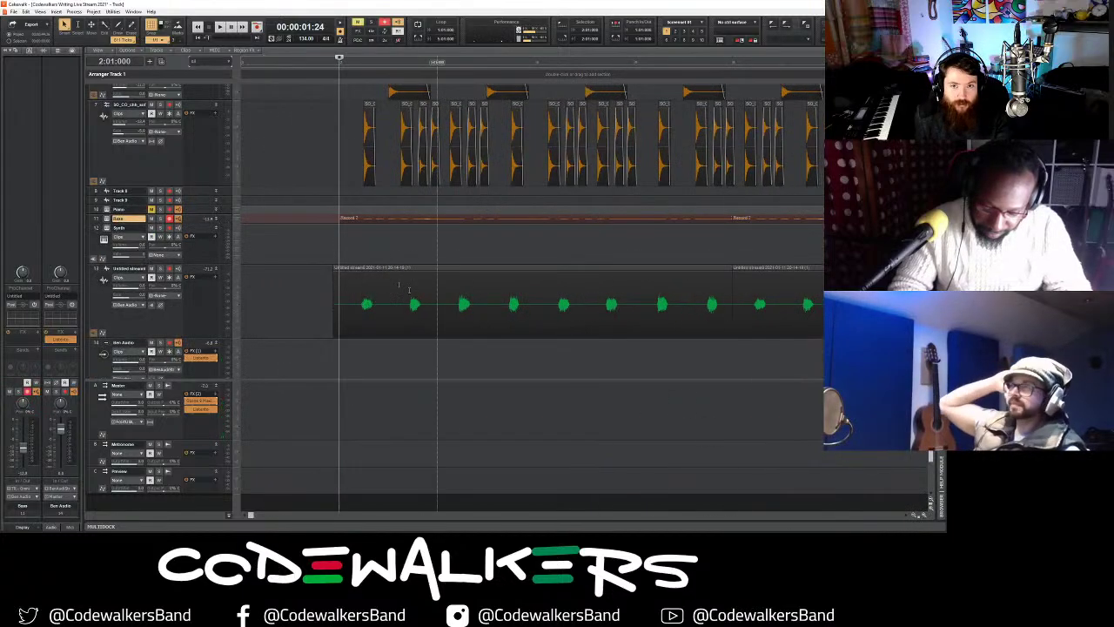
pyautogui.click(160, 42)
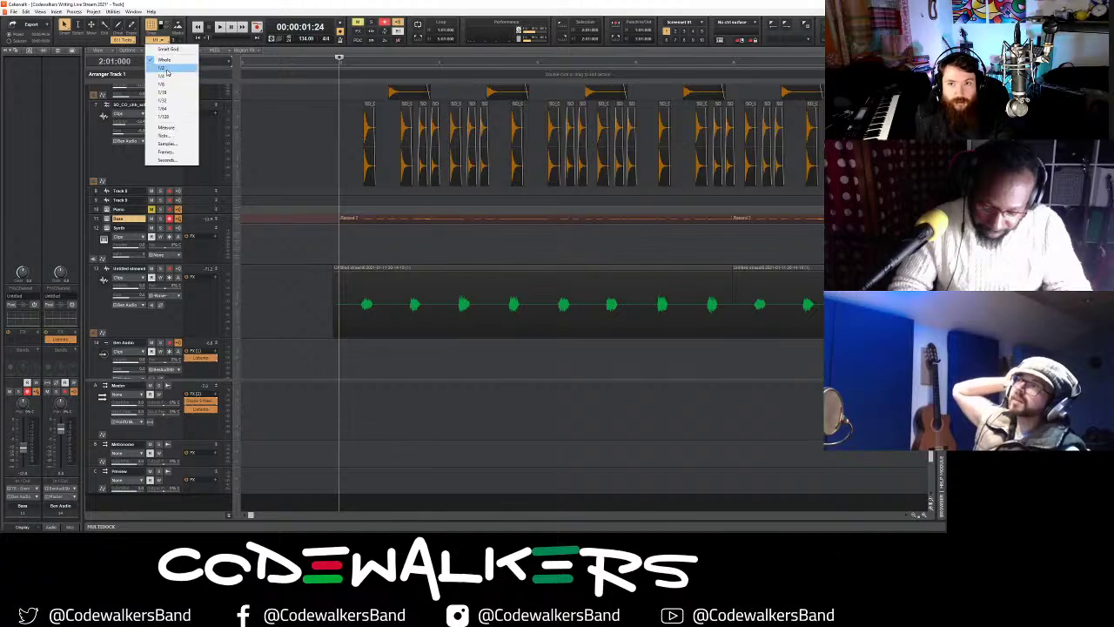
pyautogui.click(170, 67)
# - Audition the opening with the half bar from 2:01:000 deleted across the tracks, and undo the deletion
pyautogui.moveTo(389, 64); pyautogui.dragTo(323, 72)
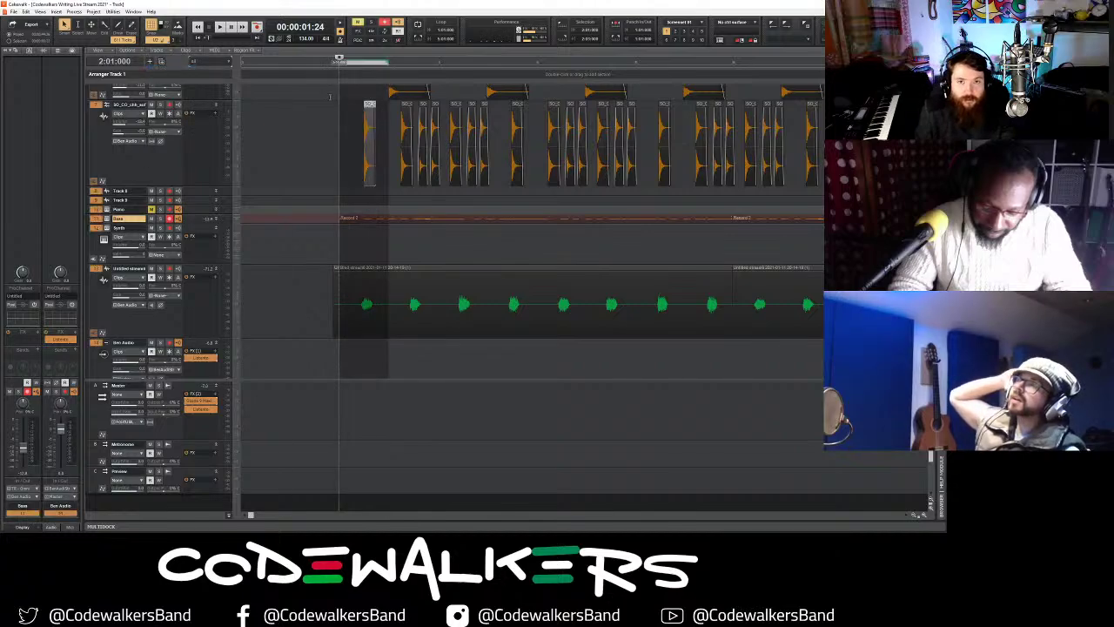
pyautogui.press('Delete')
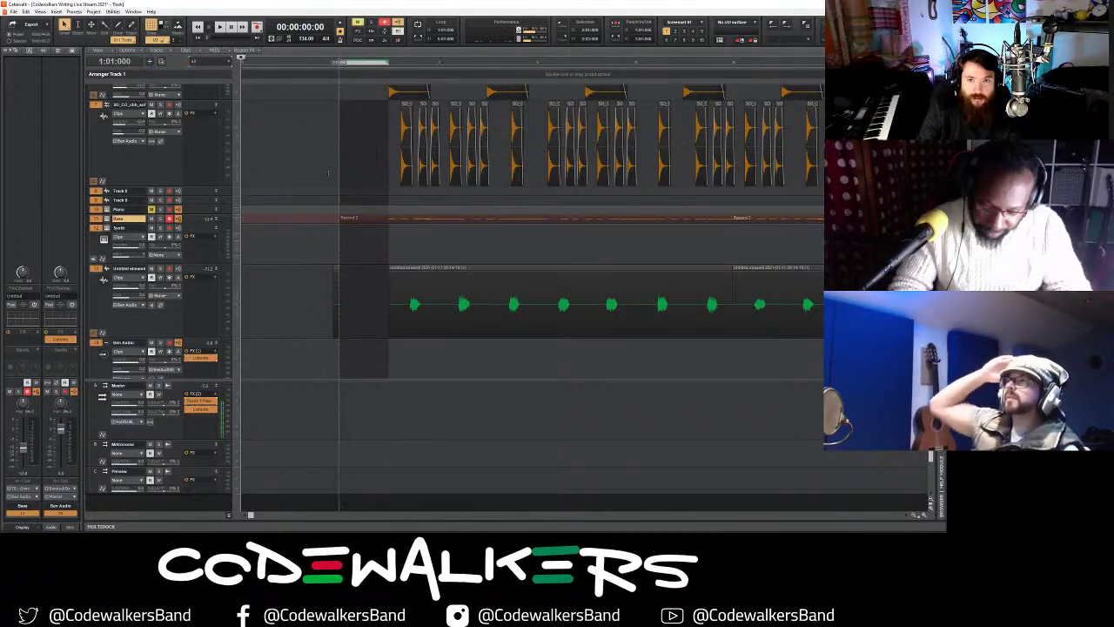
pyautogui.click(302, 133)
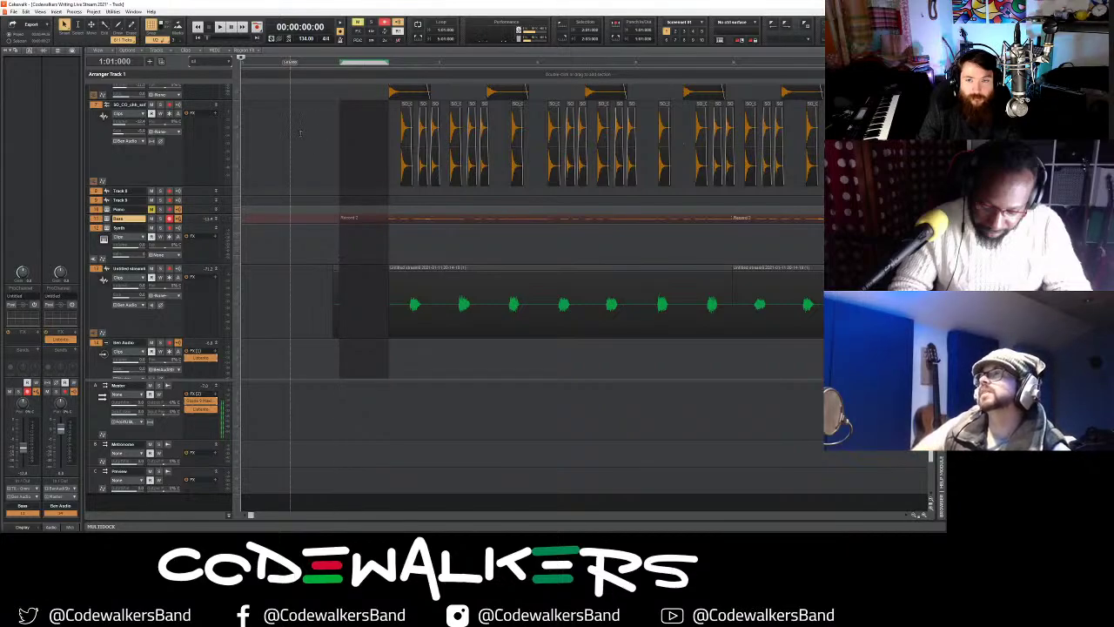
pyautogui.press('space')
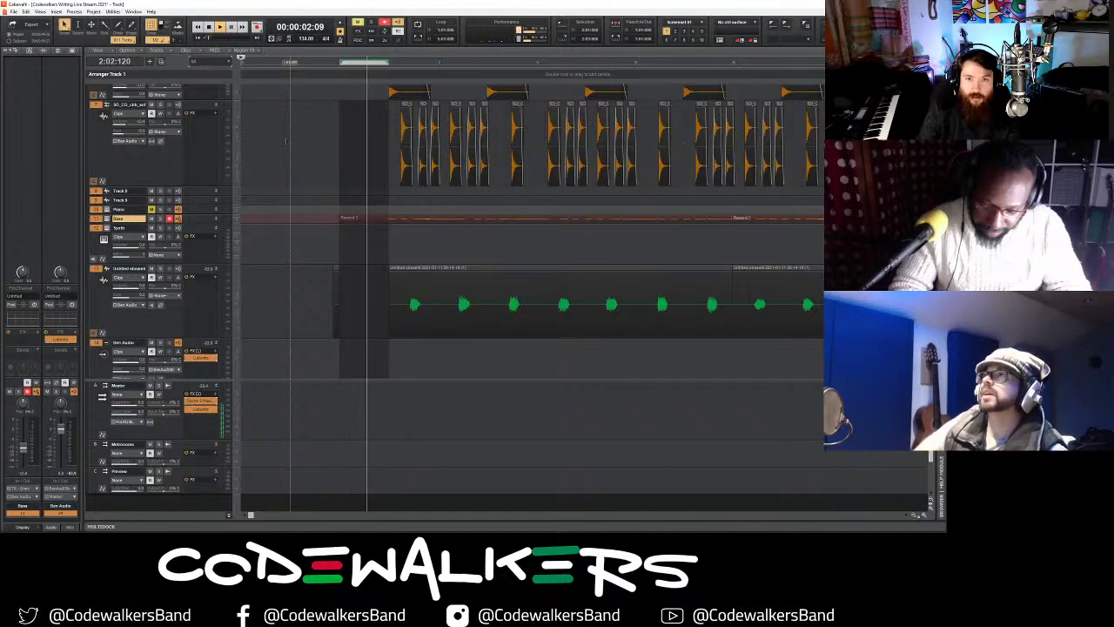
pyautogui.press('space')
pyautogui.hotkey('ctrl', 'z')
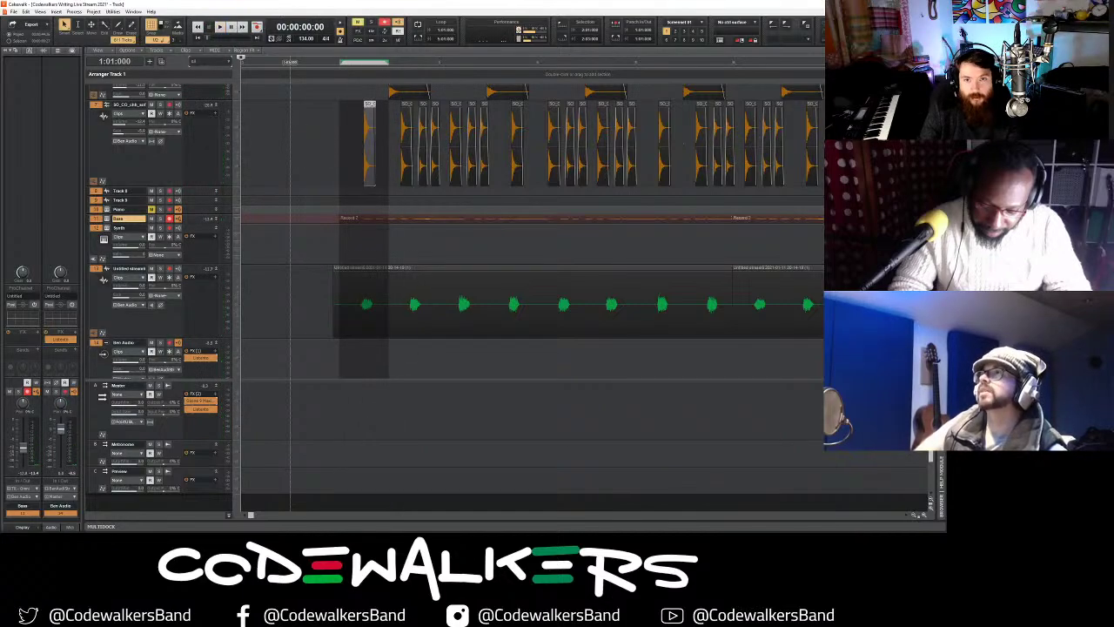
# - Play the arrangement from 1:01:000 and follow the playback through the first section into the break at bar 10
pyautogui.click(323, 133)
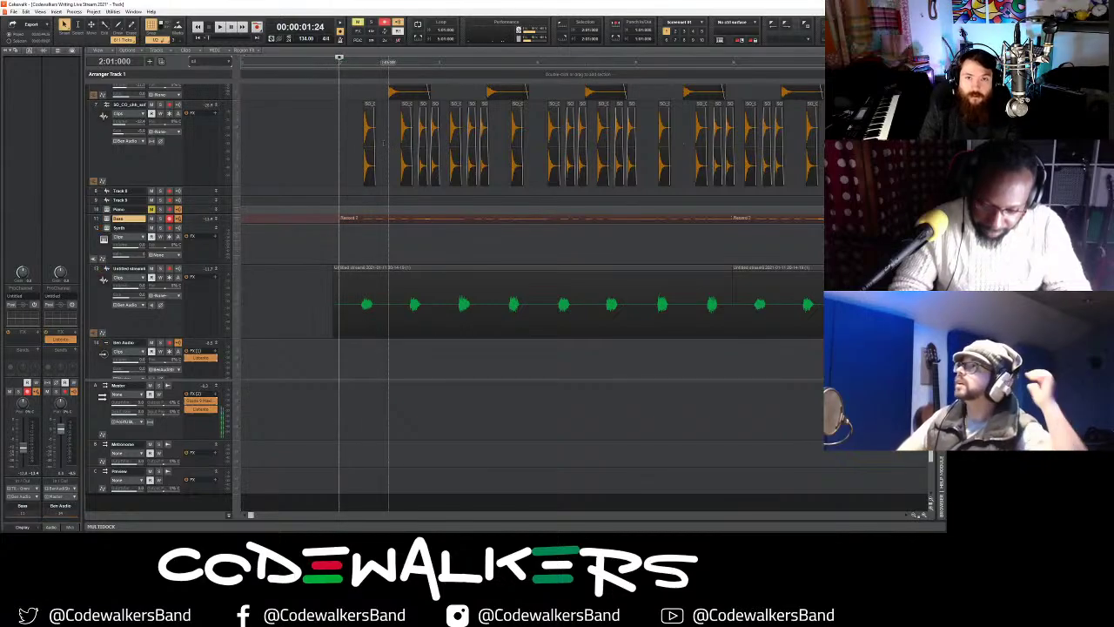
pyautogui.click(295, 153)
pyautogui.press('space')
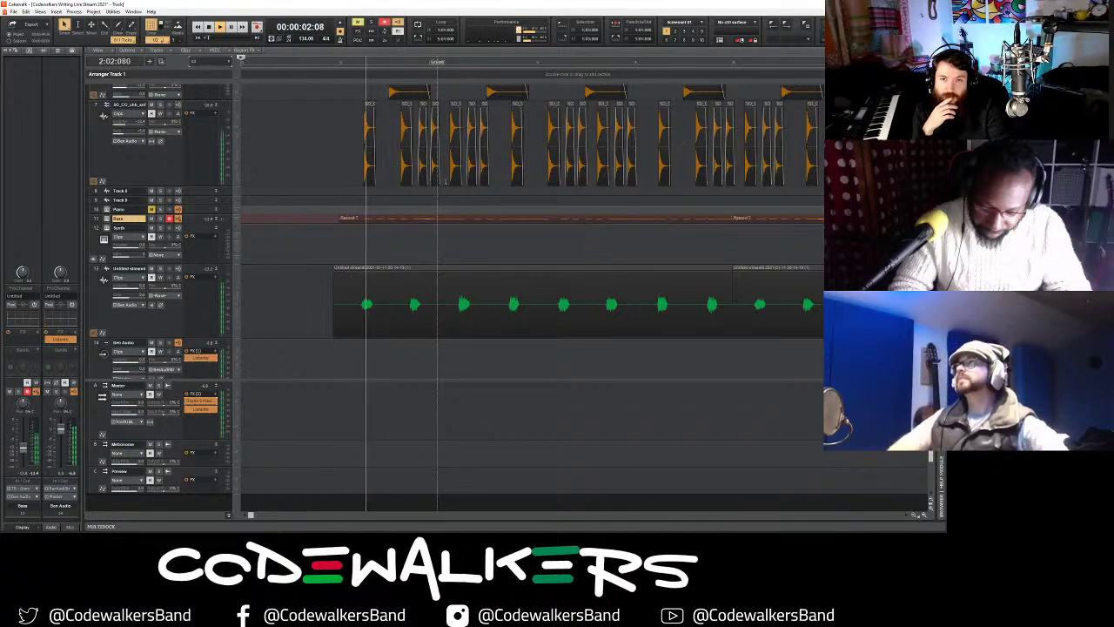
pyautogui.click(913, 515)
pyautogui.click(914, 515)
pyautogui.click(913, 515)
pyautogui.click(914, 515)
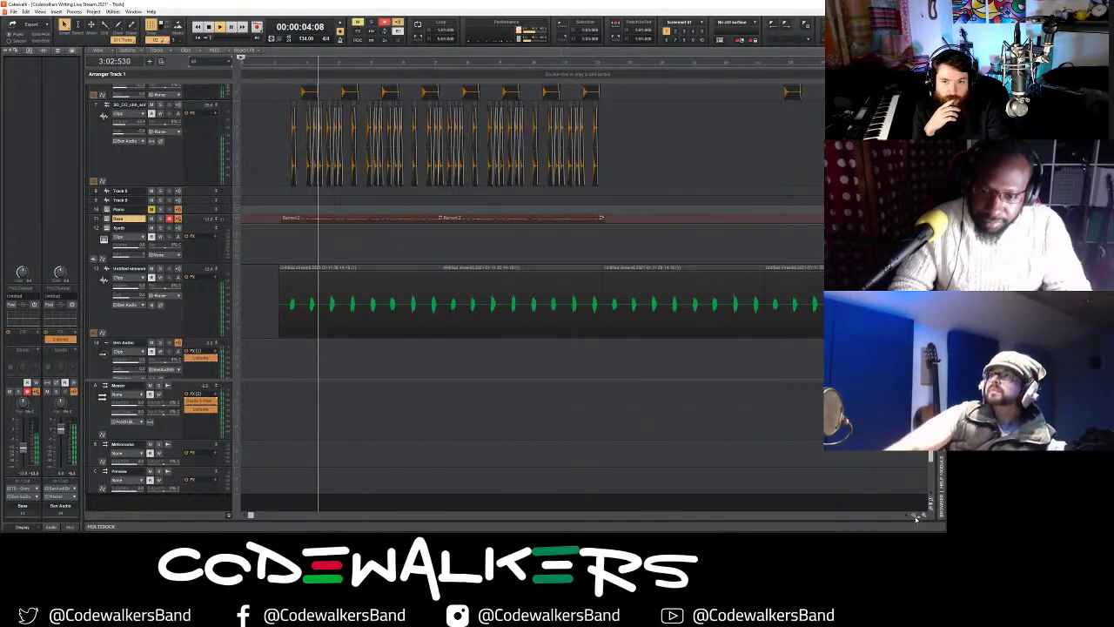
pyautogui.click(914, 515)
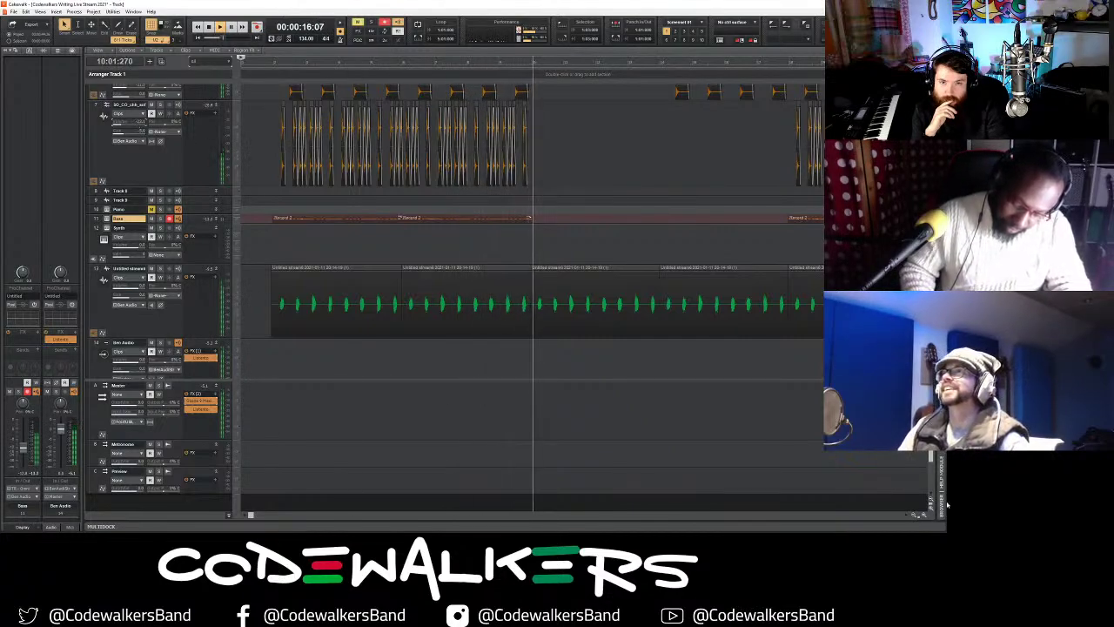
# - Play on into the breakdown and replay the opening of the arrangement from 2:01:000 with the drum tracks in view
pyautogui.click(913, 514)
pyautogui.click(914, 514)
pyautogui.click(914, 514)
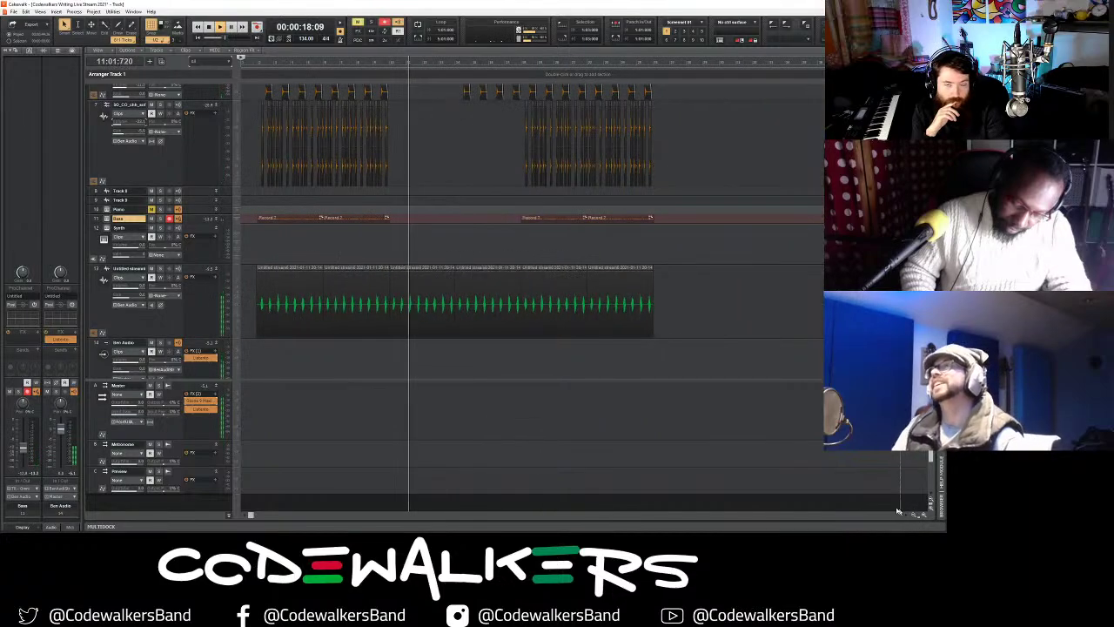
pyautogui.scroll(2, 407, 277)
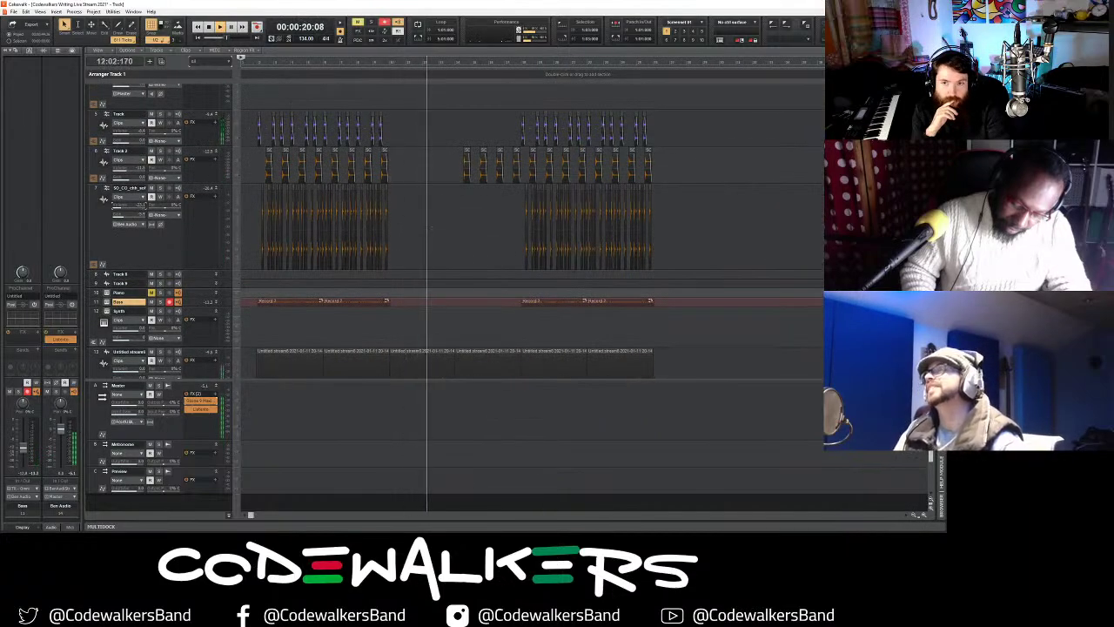
pyautogui.press('space')
pyautogui.click(255, 68)
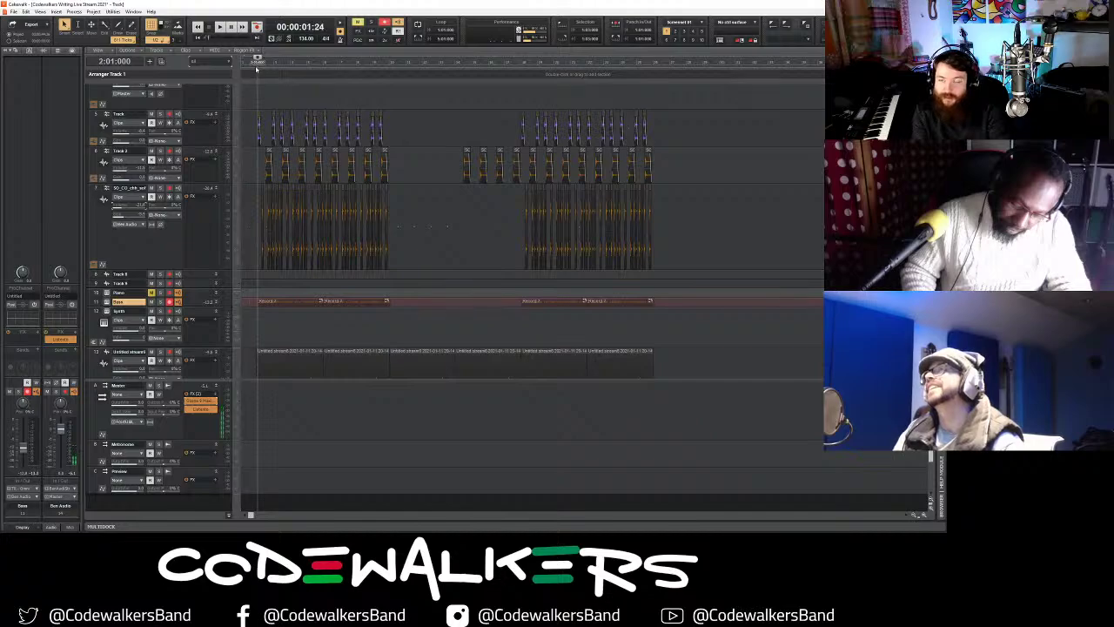
pyautogui.press('space')
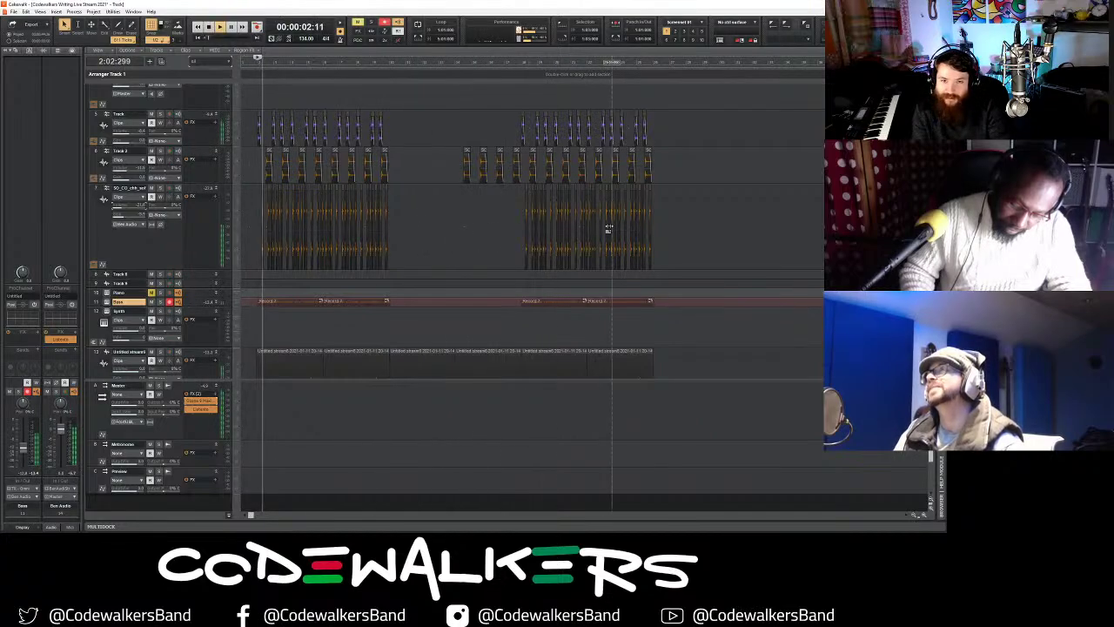
pyautogui.press('space')
# - Delete every hi-hat clip after the first one on track 7 and change the snap resolution for placing single hits
pyautogui.moveTo(663, 228); pyautogui.dragTo(268, 228)
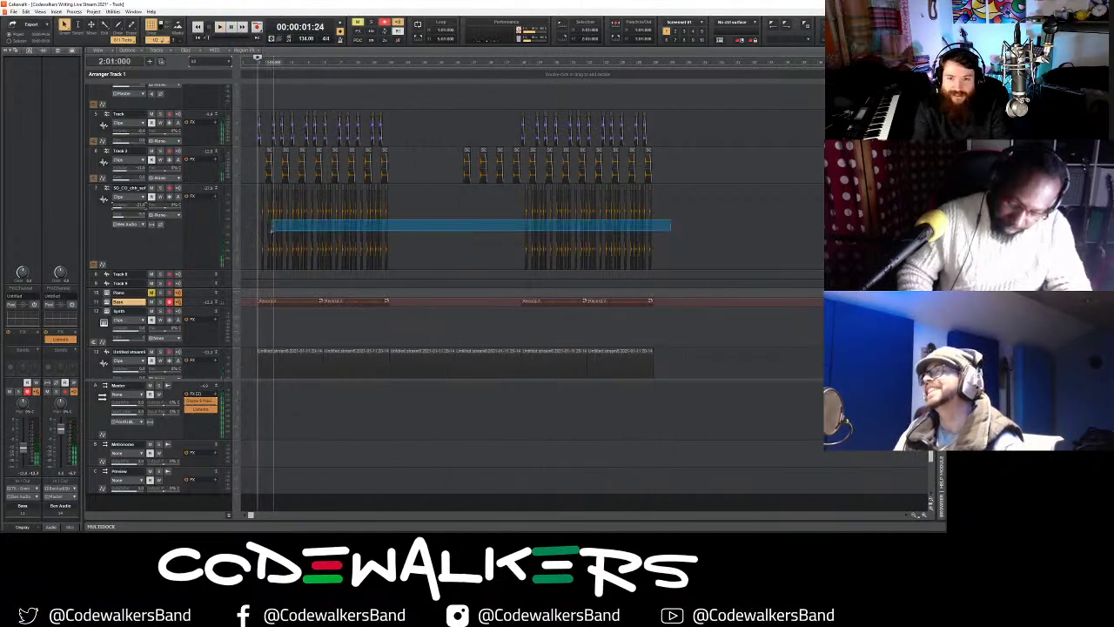
pyautogui.press('Delete')
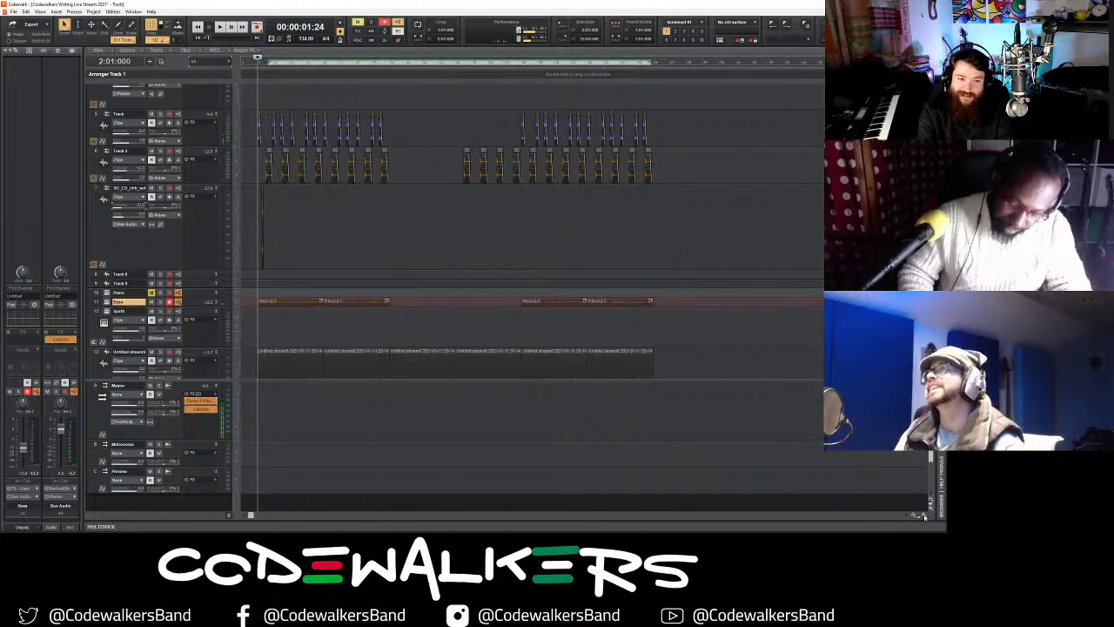
pyautogui.click(924, 516)
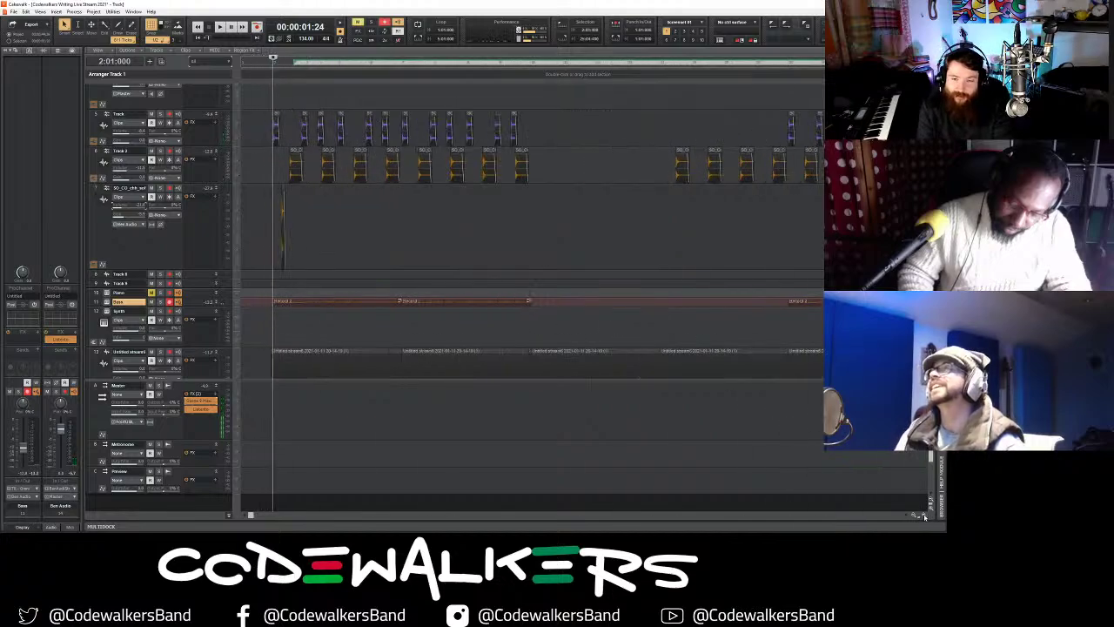
pyautogui.click(155, 40)
pyautogui.click(161, 84)
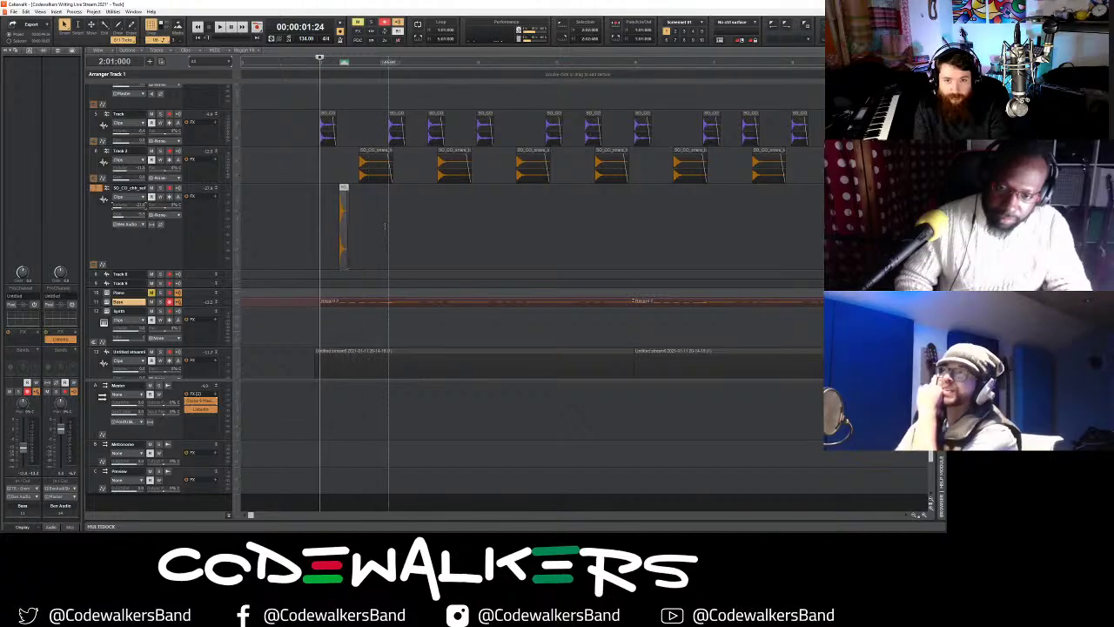
# - Paste a copy of the remaining hi-hat hit just before bar 3 on track 7 and audition both hits from 2:01:000
pyautogui.click(374, 226)
pyautogui.click(118, 188)
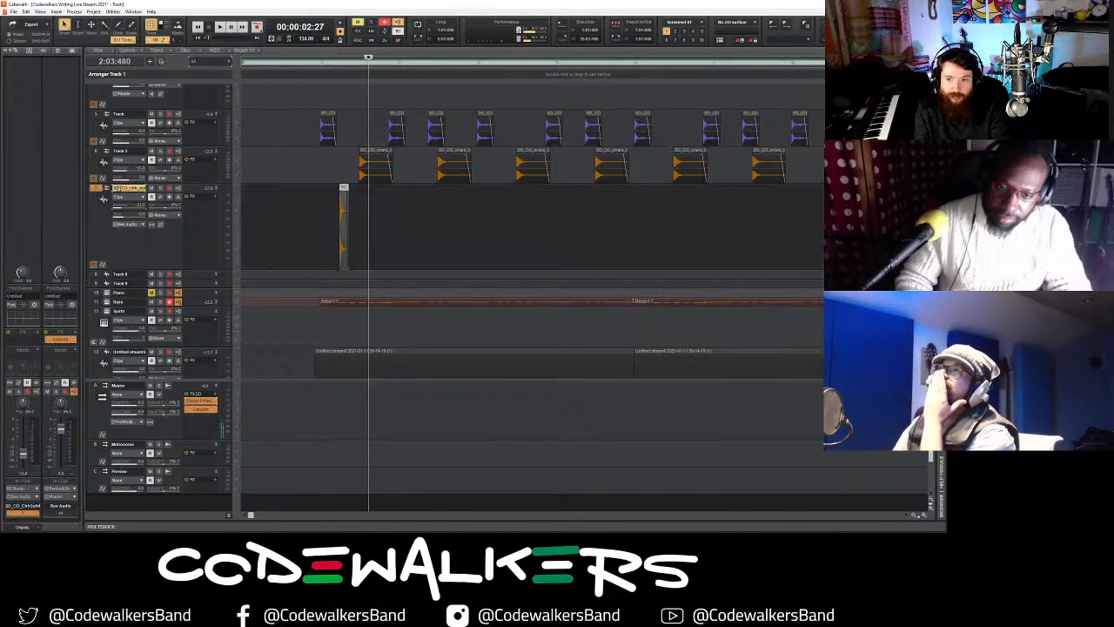
pyautogui.click(389, 233)
pyautogui.hotkey('ctrl', 'v')
pyautogui.click(331, 226)
pyautogui.click(321, 226)
pyautogui.press('space')
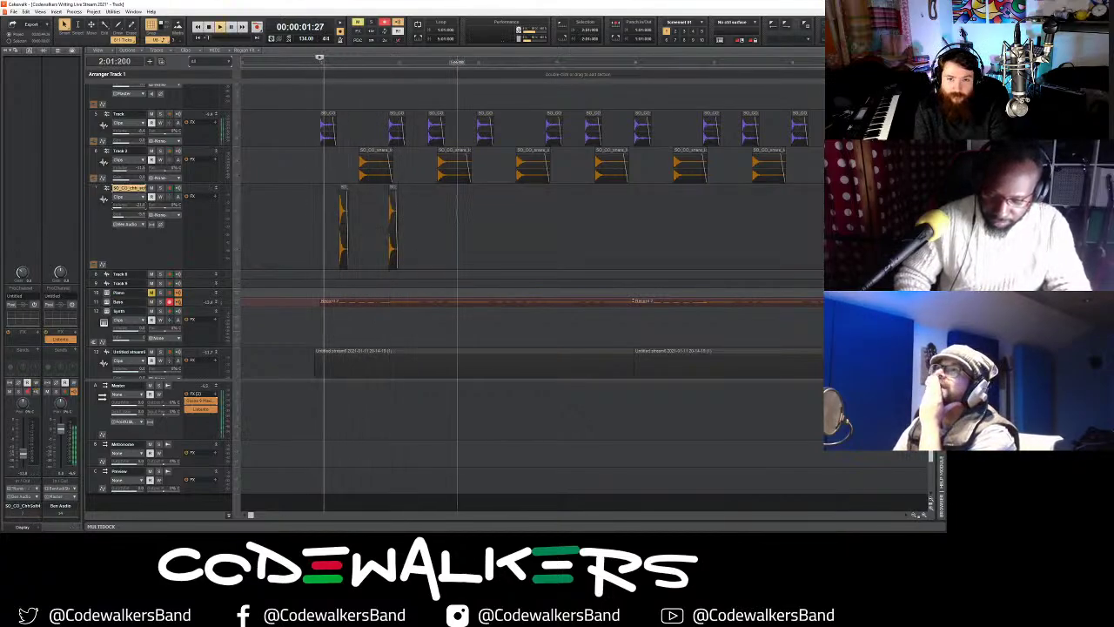
pyautogui.moveTo(456, 213); pyautogui.dragTo(308, 226)
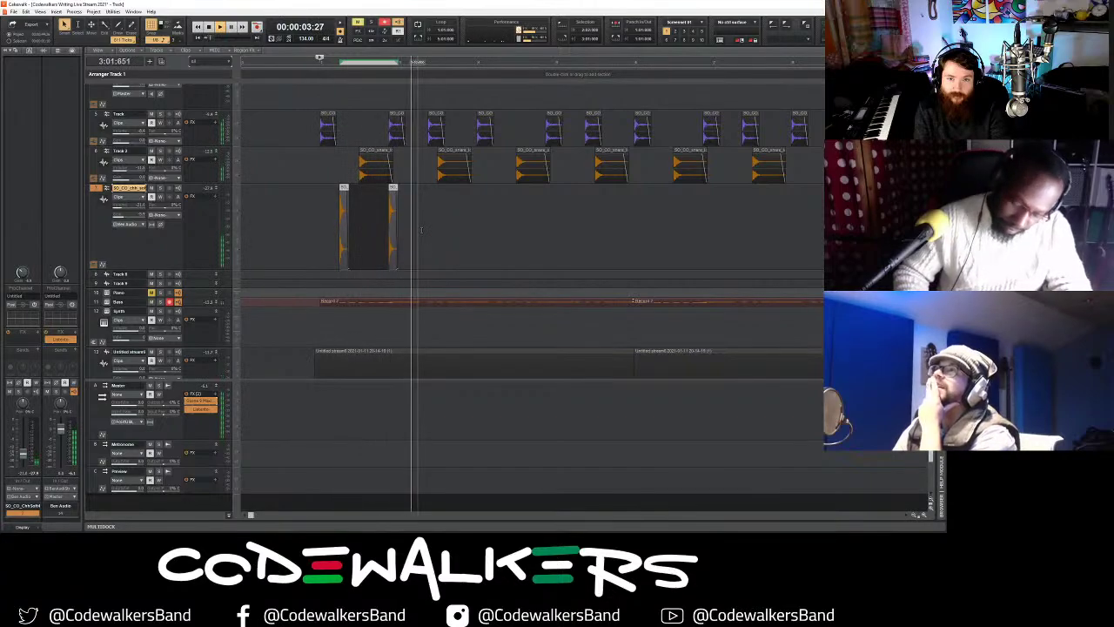
pyautogui.press('space')
# - Align the second hi-hat hit to beat 4 of bar 2 and add a third on beat 2 of bar 3, checking them in playback
pyautogui.moveTo(393, 189); pyautogui.dragTo(391, 189)
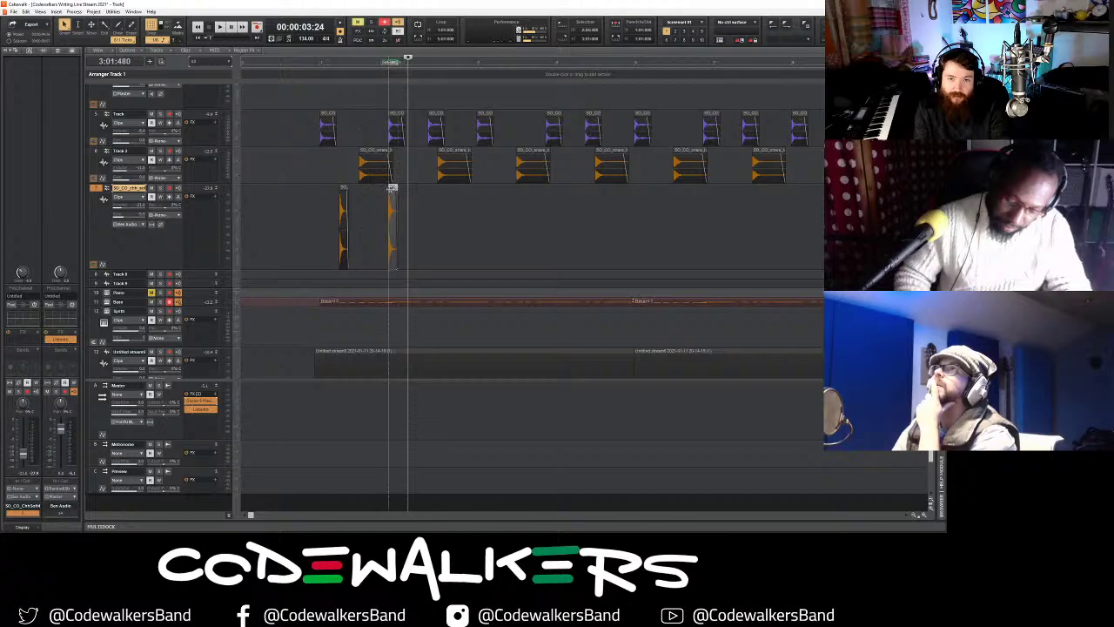
pyautogui.hotkey('ctrl', 'z')
pyautogui.hotkey('ctrl', 'v')
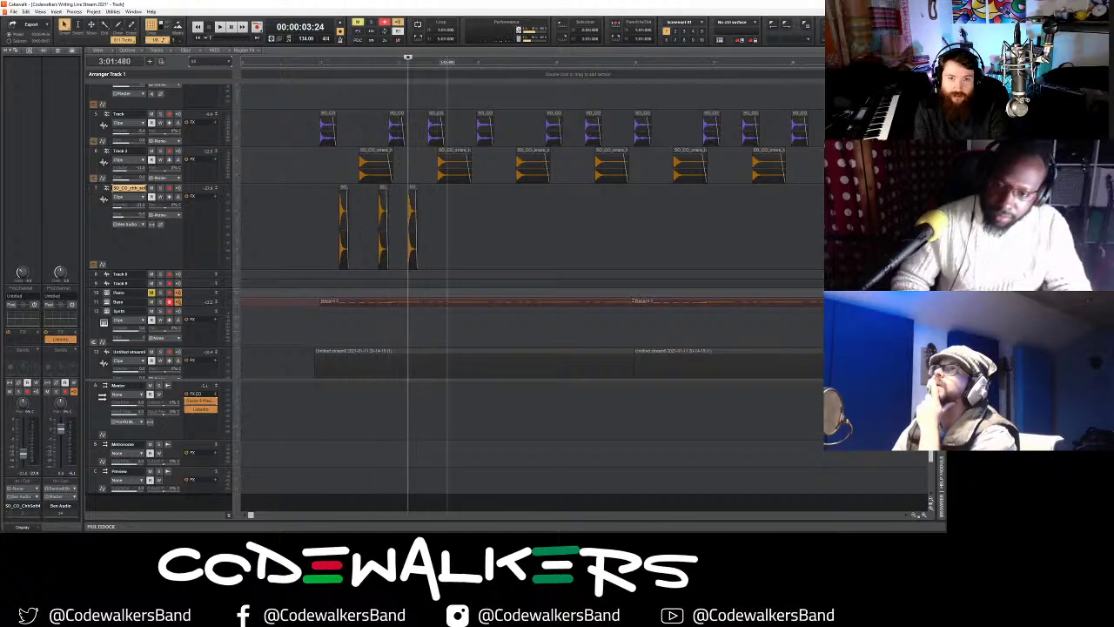
pyautogui.click(319, 184)
pyautogui.press('space')
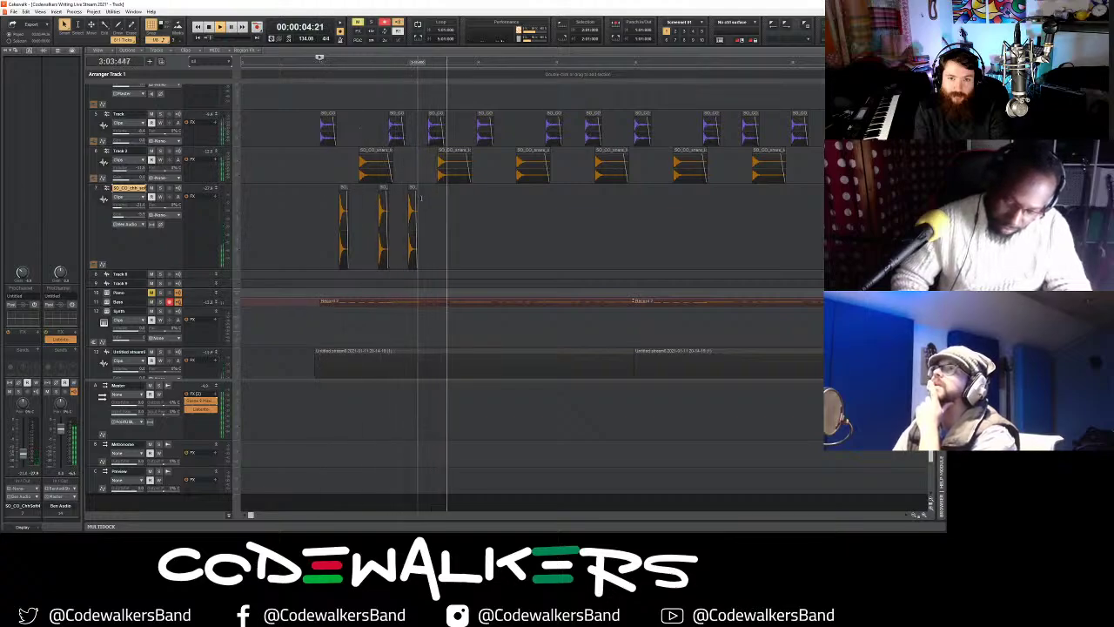
pyautogui.press('space')
pyautogui.press('space')
pyautogui.moveTo(412, 198); pyautogui.dragTo(423, 197)
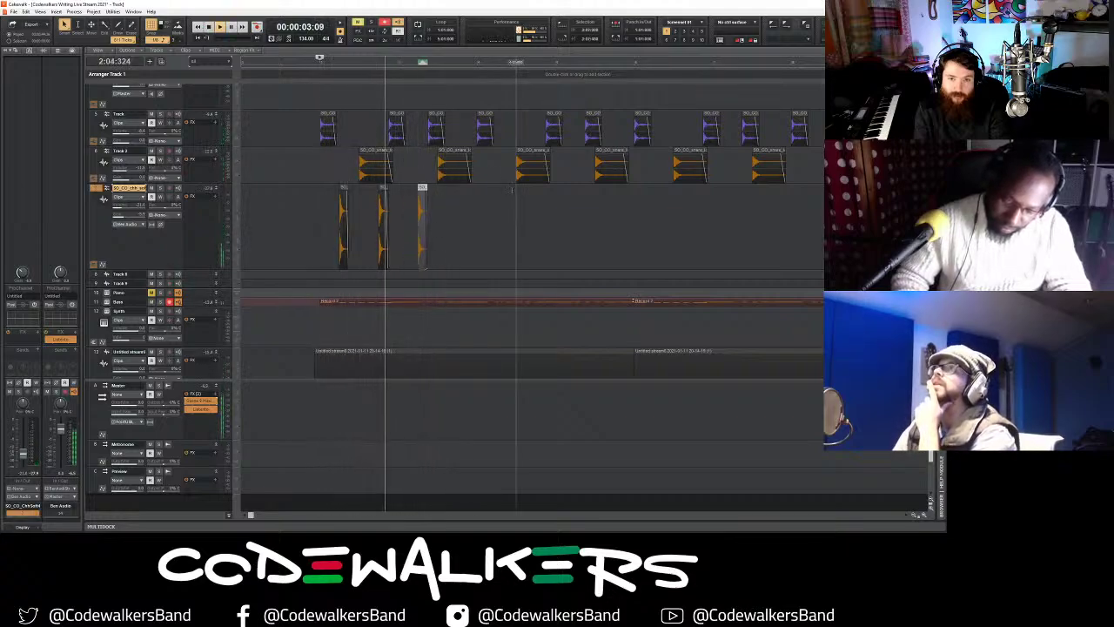
# - Copy the three hi-hat hits to 3:04:000, and paste all six hits again at 5:02:000
pyautogui.moveTo(490, 218); pyautogui.dragTo(264, 233)
pyautogui.press('space')
pyautogui.hotkey('ctrl', 'd')
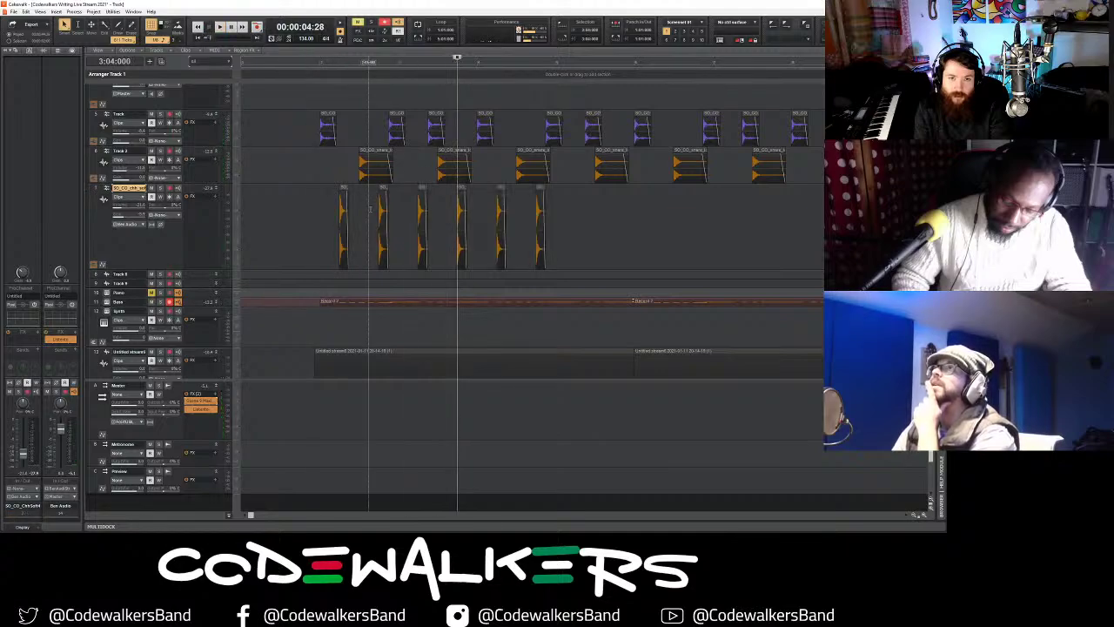
pyautogui.moveTo(316, 192); pyautogui.dragTo(662, 218)
pyautogui.hotkey('ctrl', 'c')
pyautogui.click(576, 220)
pyautogui.hotkey('ctrl', 'v')
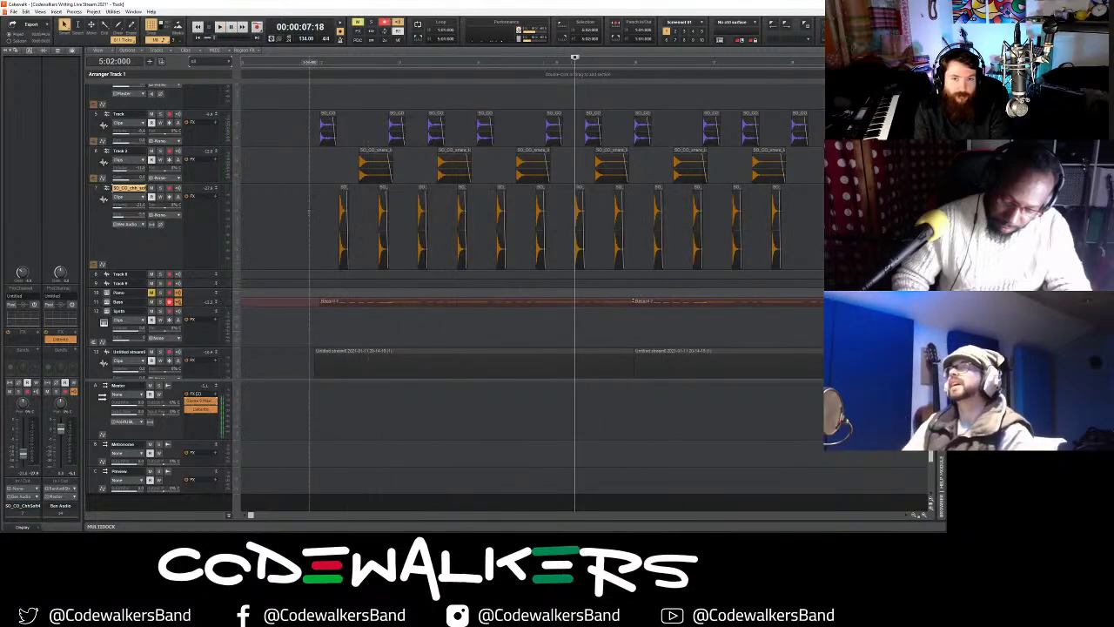
# - Audition the hi-hat pattern from 2:01:000 and paste a copy of all twelve hits at 8:02:000
pyautogui.click(317, 212)
pyautogui.press('space')
pyautogui.moveTo(812, 217); pyautogui.dragTo(294, 217)
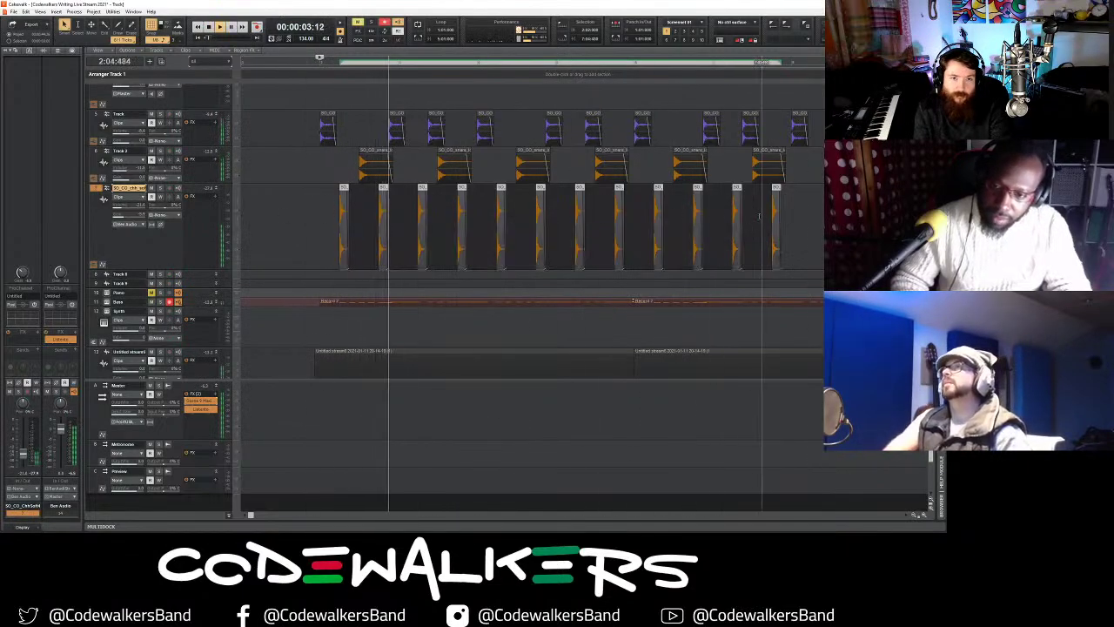
pyautogui.press('space')
pyautogui.click(810, 217)
pyautogui.hotkey('ctrl', 'v')
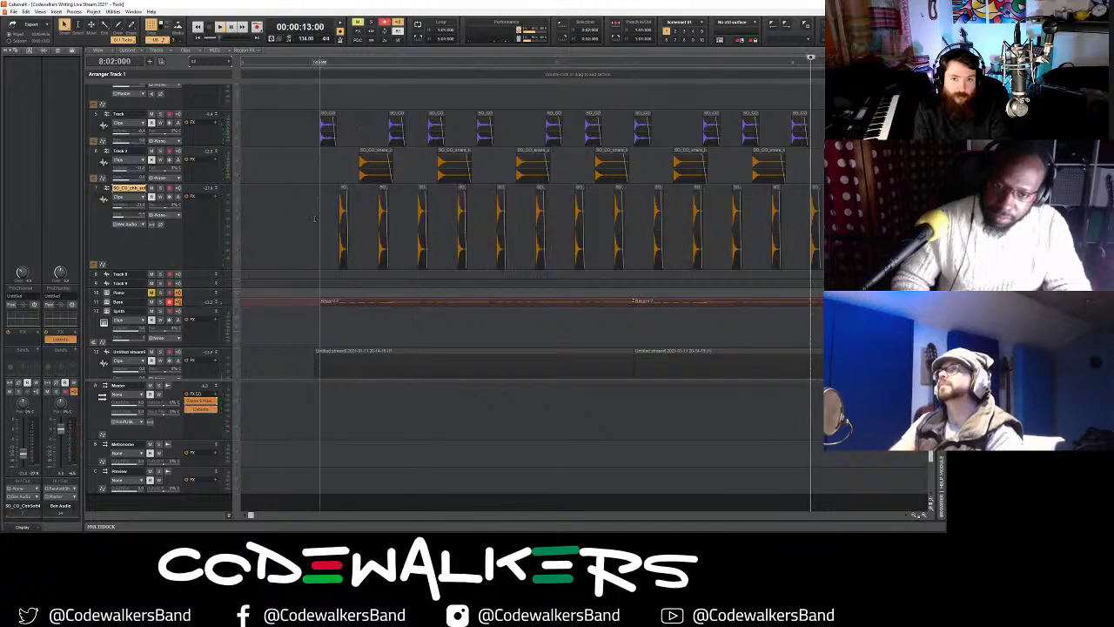
# - Play the extended hi-hat pattern and delete the surplus hits that run past the first section into the breakdown
pyautogui.press('space')
pyautogui.click(914, 515)
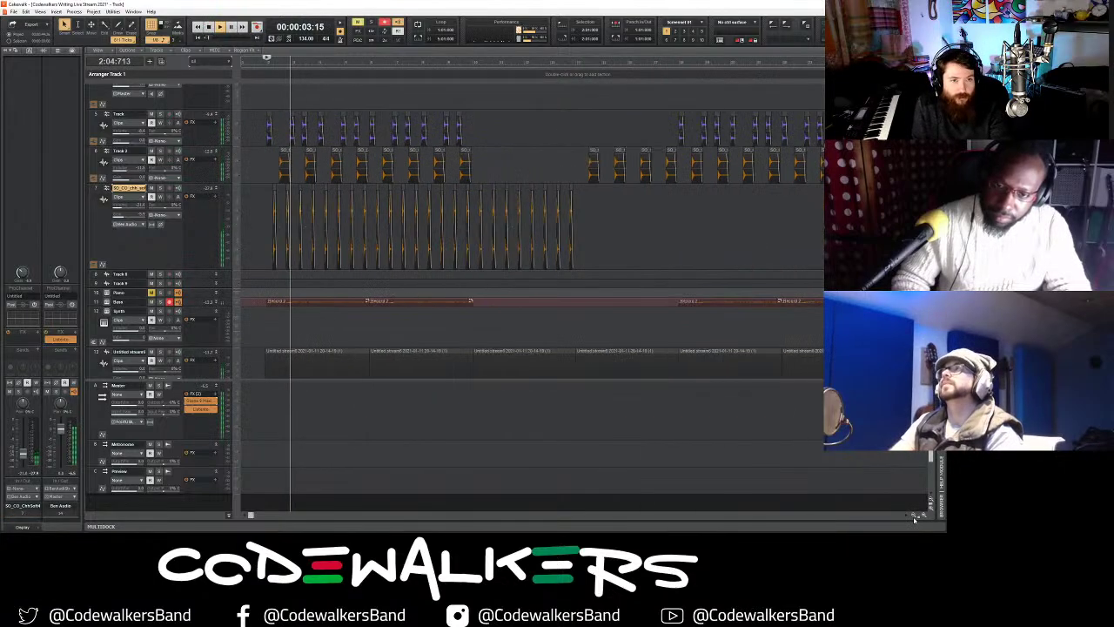
pyautogui.moveTo(627, 213); pyautogui.dragTo(256, 213)
pyautogui.press('Delete')
# - Change the snap resolution, paste the first section's hi-hat pattern at 18:01:000 on track 7, and audition from 2:01:000
pyautogui.click(159, 40)
pyautogui.click(164, 61)
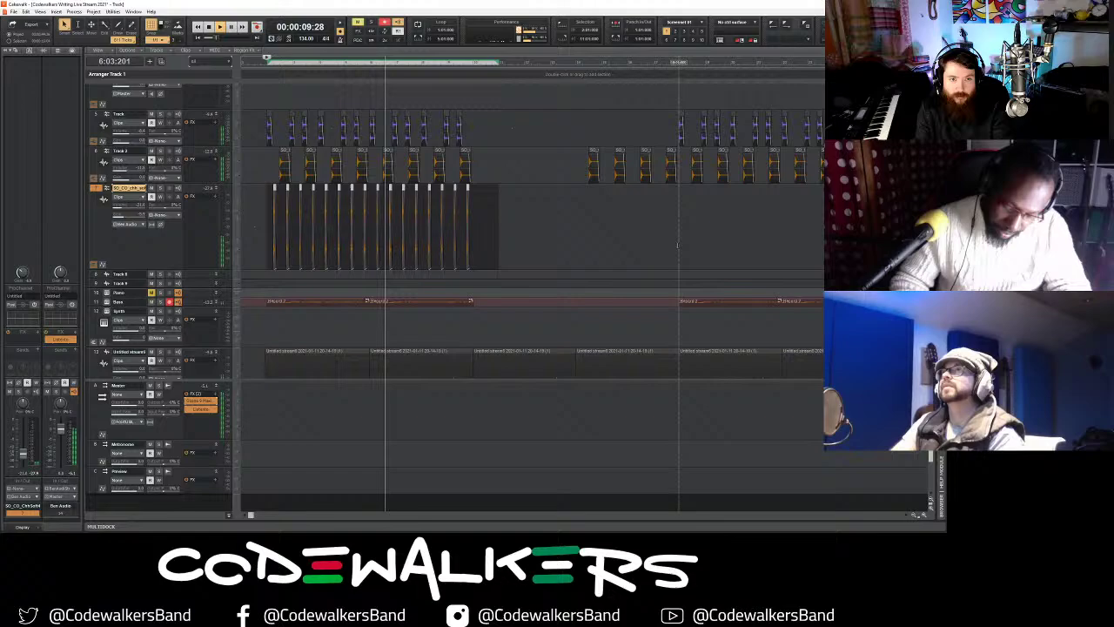
pyautogui.click(684, 236)
pyautogui.click(106, 190)
pyautogui.hotkey('ctrl', 'v')
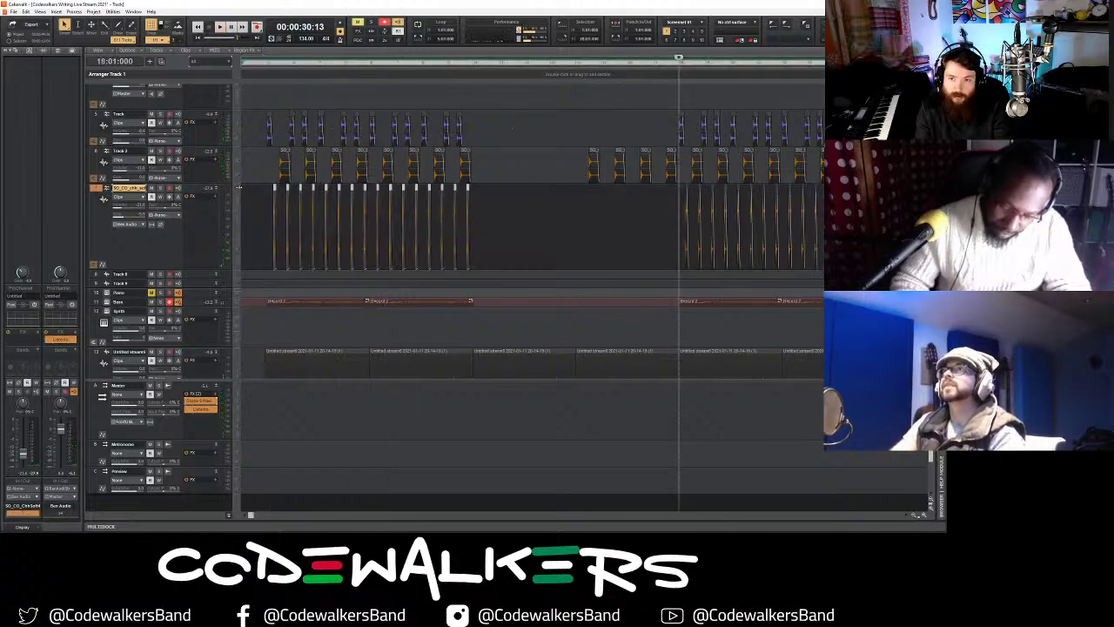
pyautogui.click(260, 170)
pyautogui.press('space')
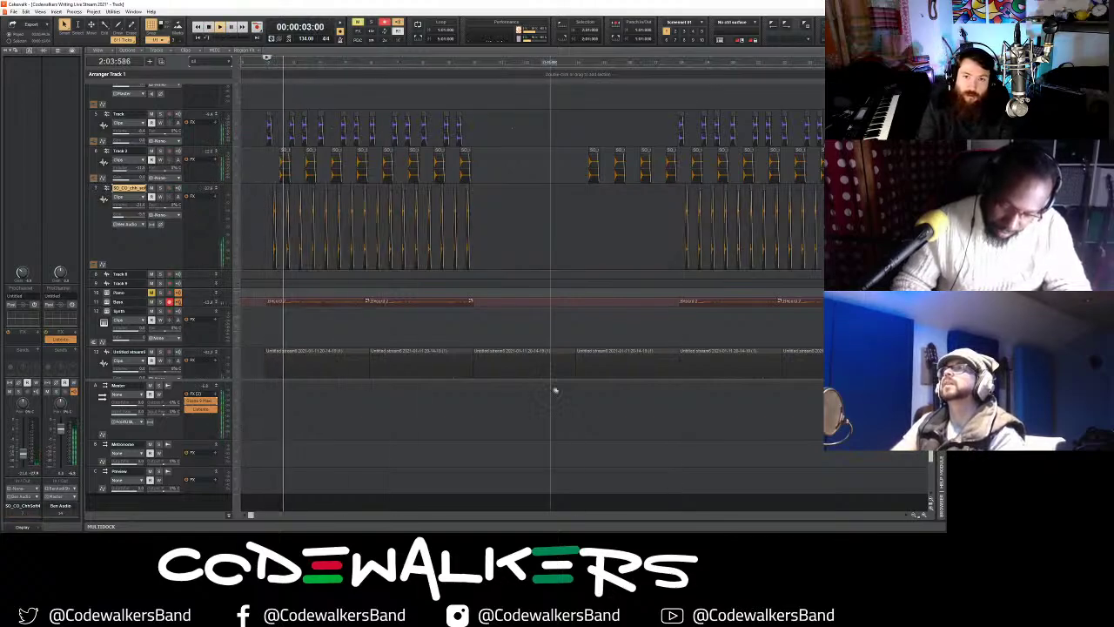
pyautogui.press('space')
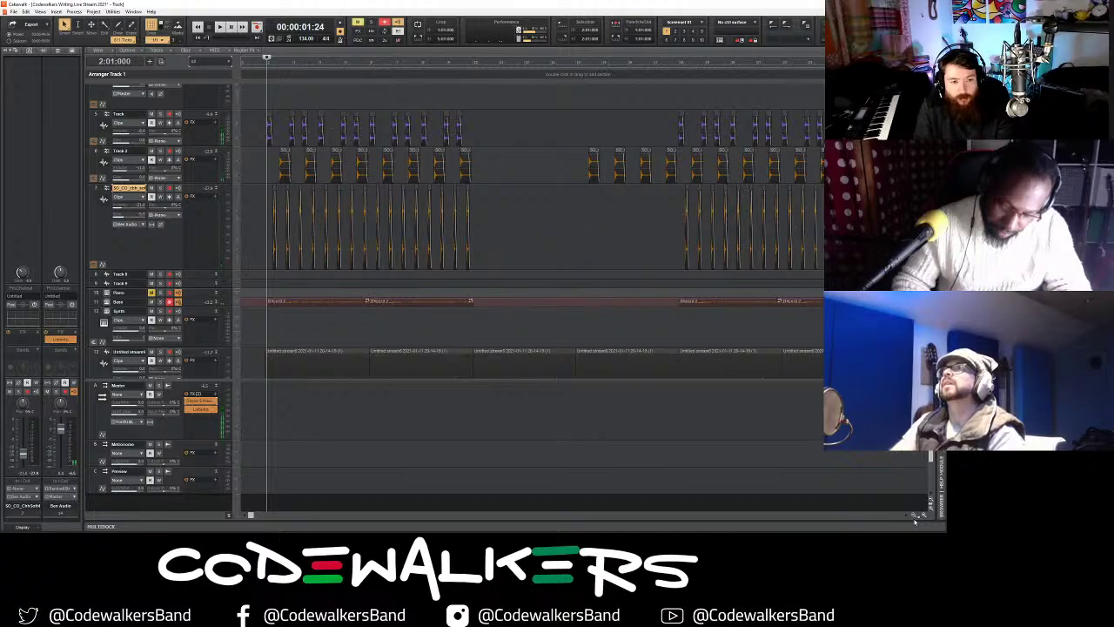
# - Review the whole arrangement across all tracks, return the playhead to 1:01:000 and play it from the start
pyautogui.click(915, 518)
pyautogui.click(913, 517)
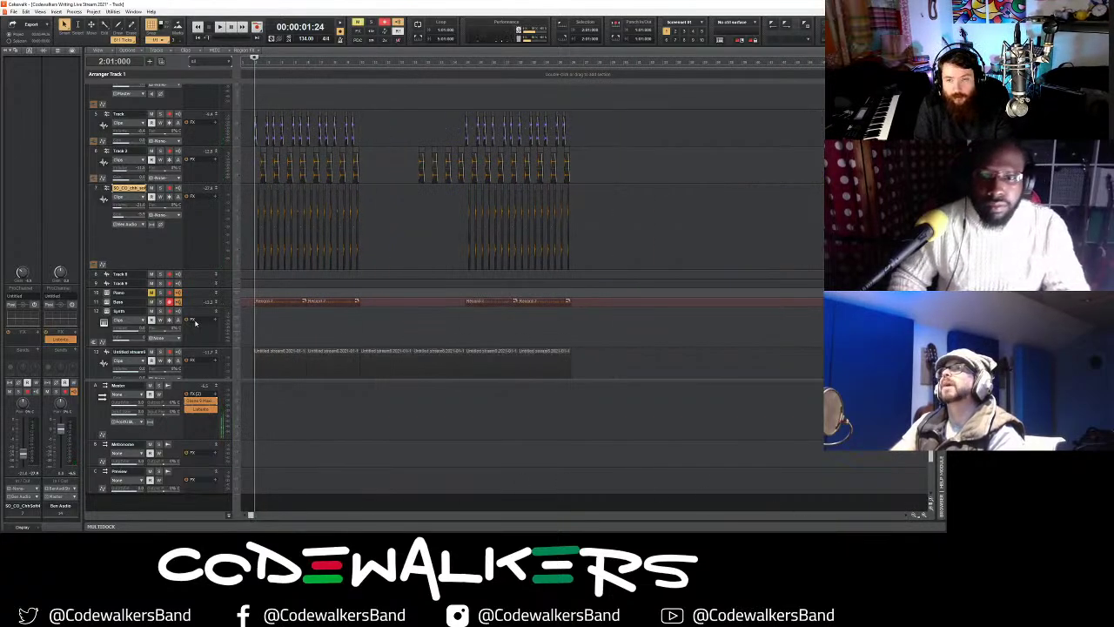
pyautogui.scroll(-1, 281, 300)
pyautogui.scroll(-5, 281, 300)
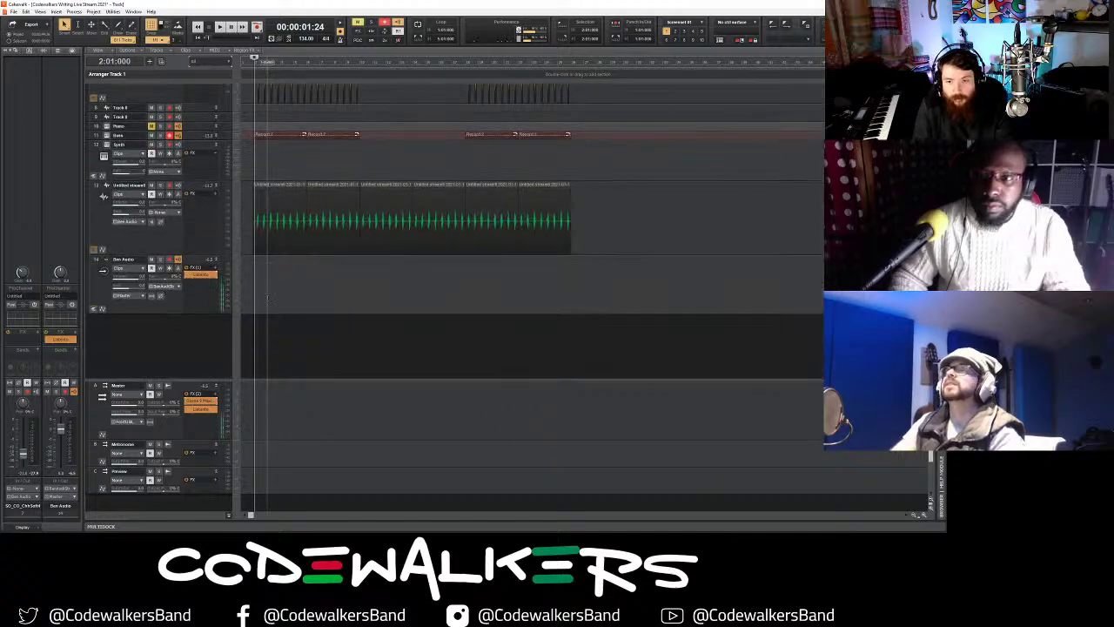
pyautogui.scroll(3, 216, 286)
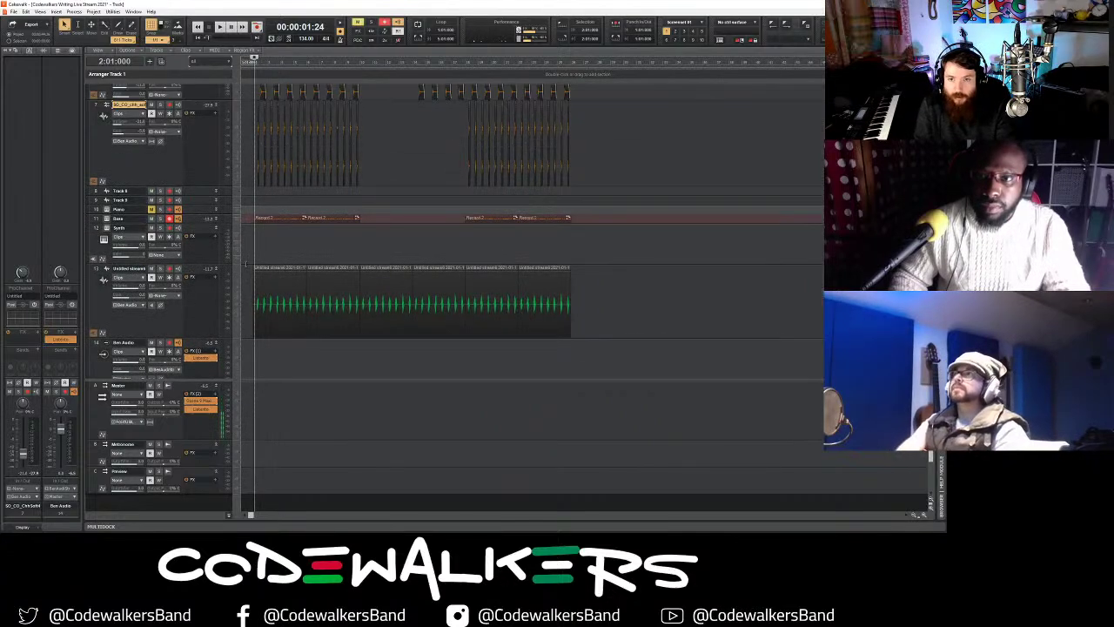
pyautogui.press('w')
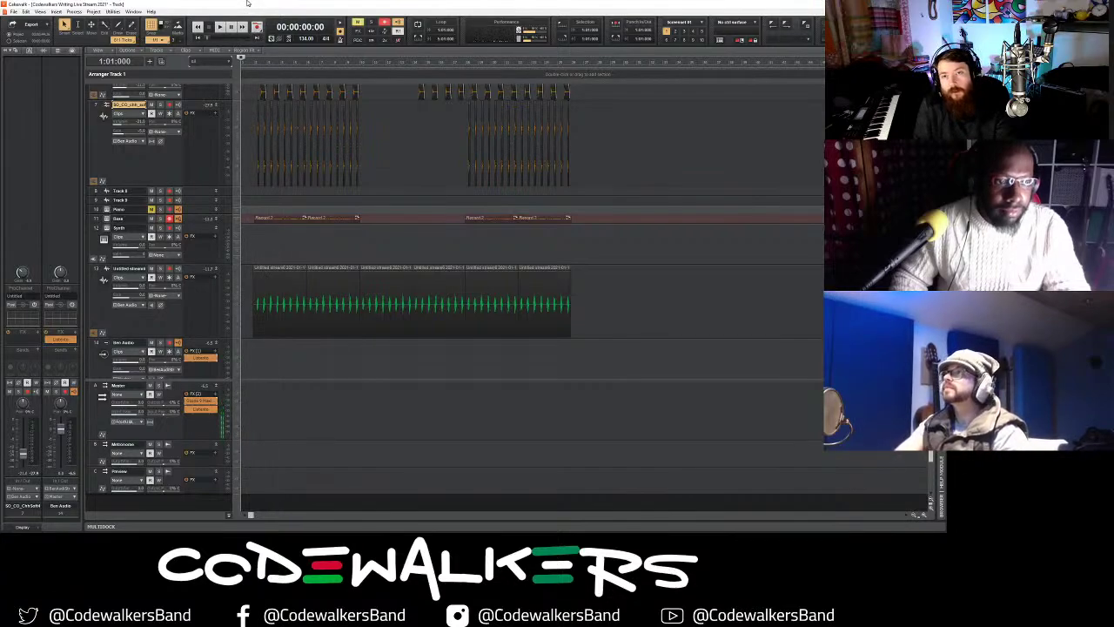
pyautogui.press('space')
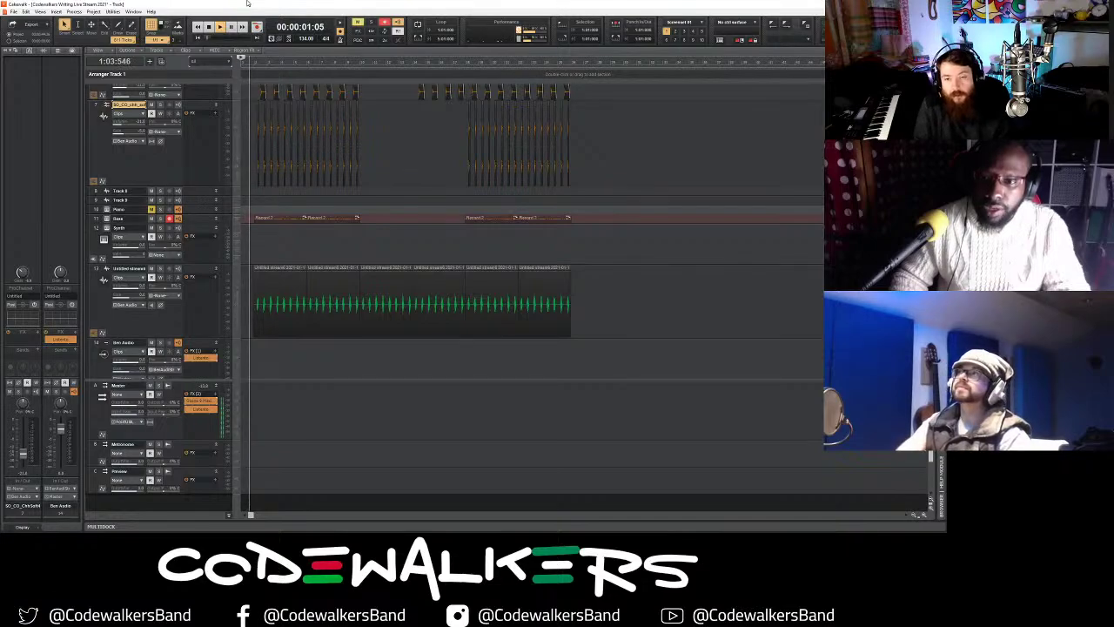
pyautogui.press('space')
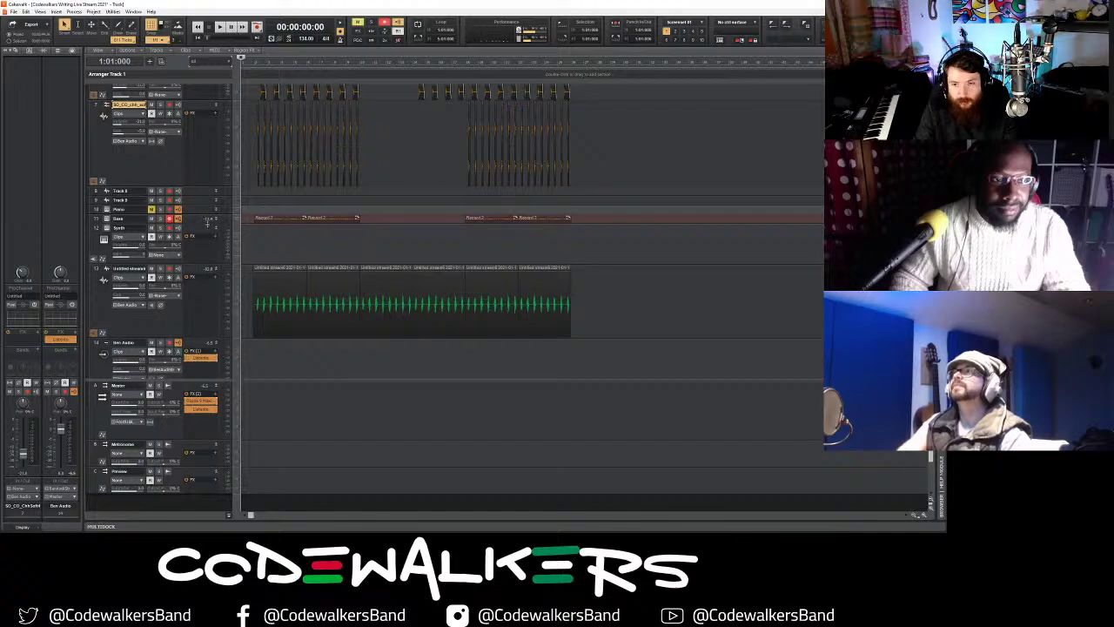
# - Inspect the Listento transmitter on track 14 and the Listento Receiver on the voice track, and put both plug-in windows away
pyautogui.doubleClick(199, 358)
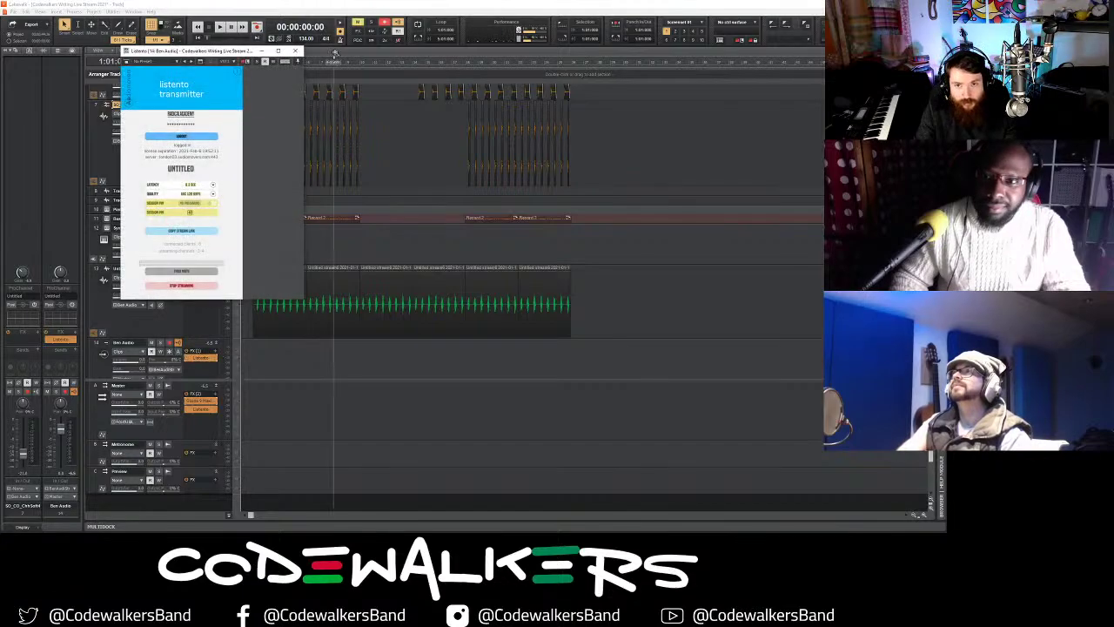
pyautogui.click(296, 51)
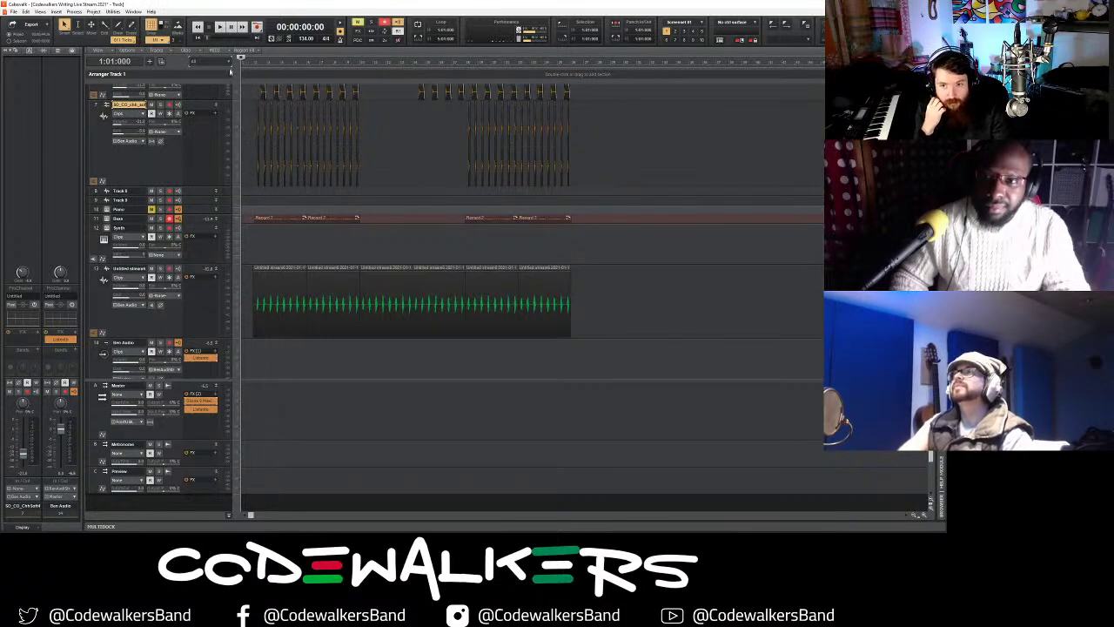
pyautogui.scroll(5, 203, 124)
pyautogui.doubleClick(201, 126)
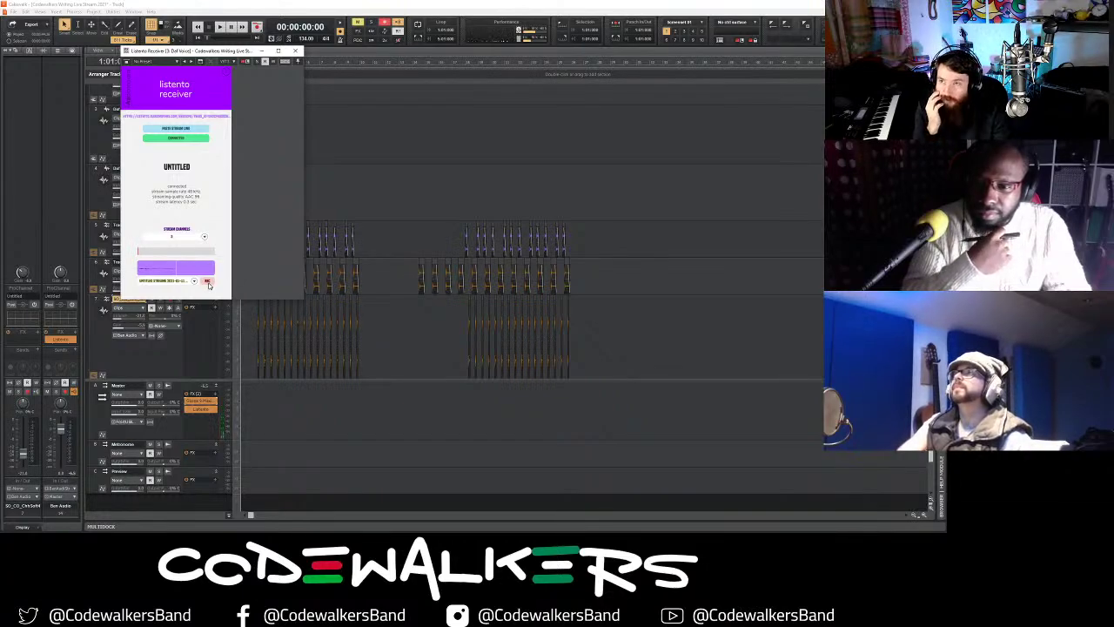
pyautogui.click(259, 52)
pyautogui.scroll(-3, 267, 157)
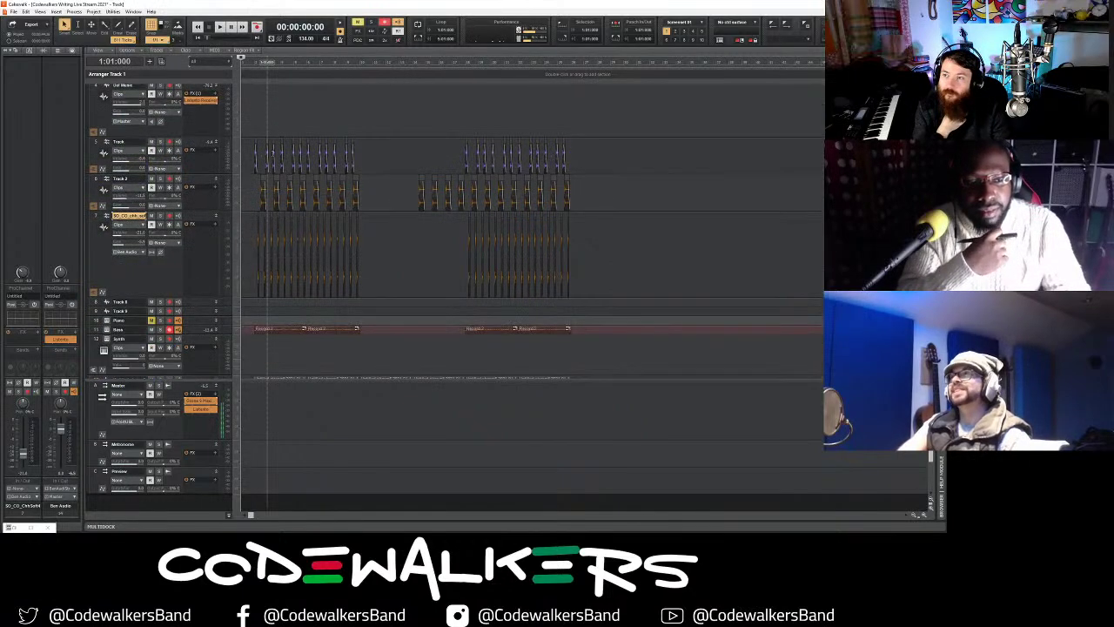
pyautogui.scroll(-8, 271, 153)
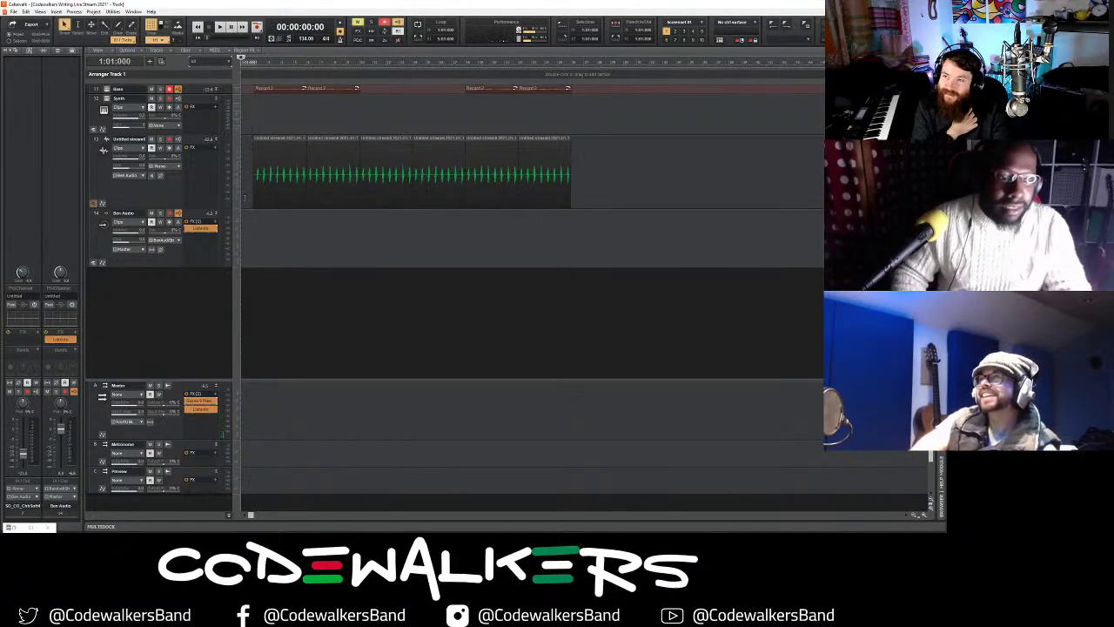
# - Play the whole arrangement from 1:01:000, unmute the Piano track during playback, and stop after the last section
pyautogui.scroll(8, 244, 198)
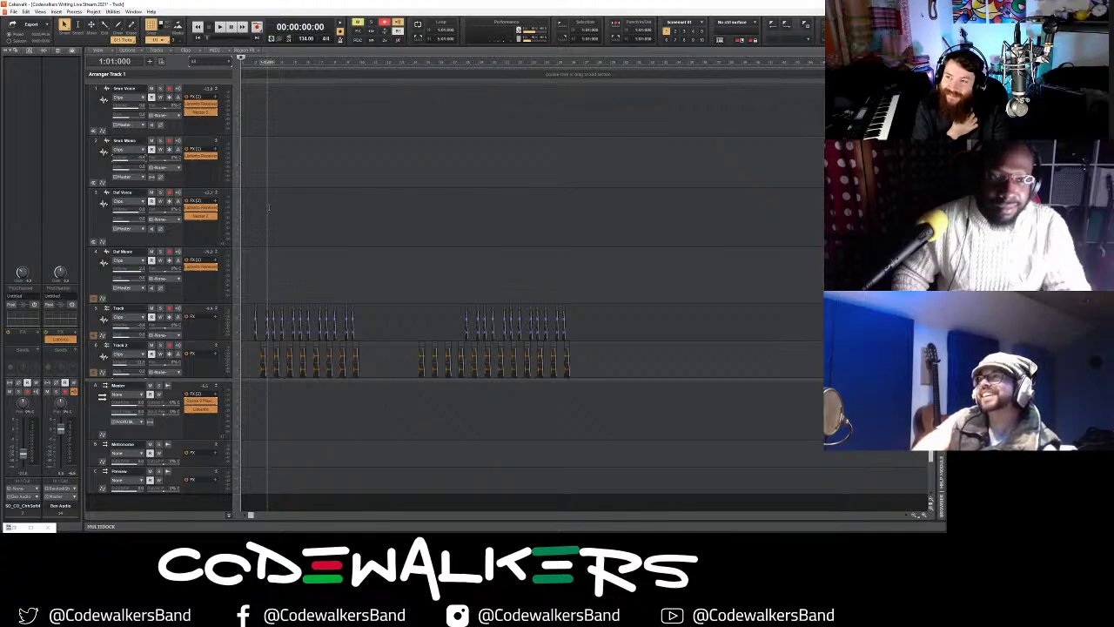
pyautogui.scroll(-2, 266, 209)
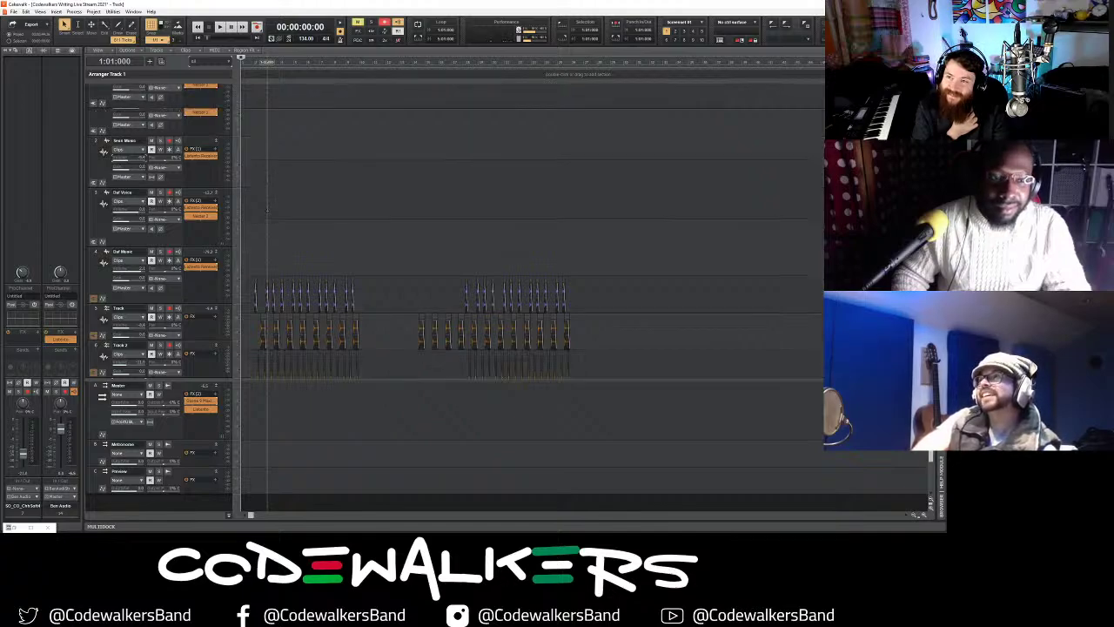
pyautogui.scroll(2, 263, 209)
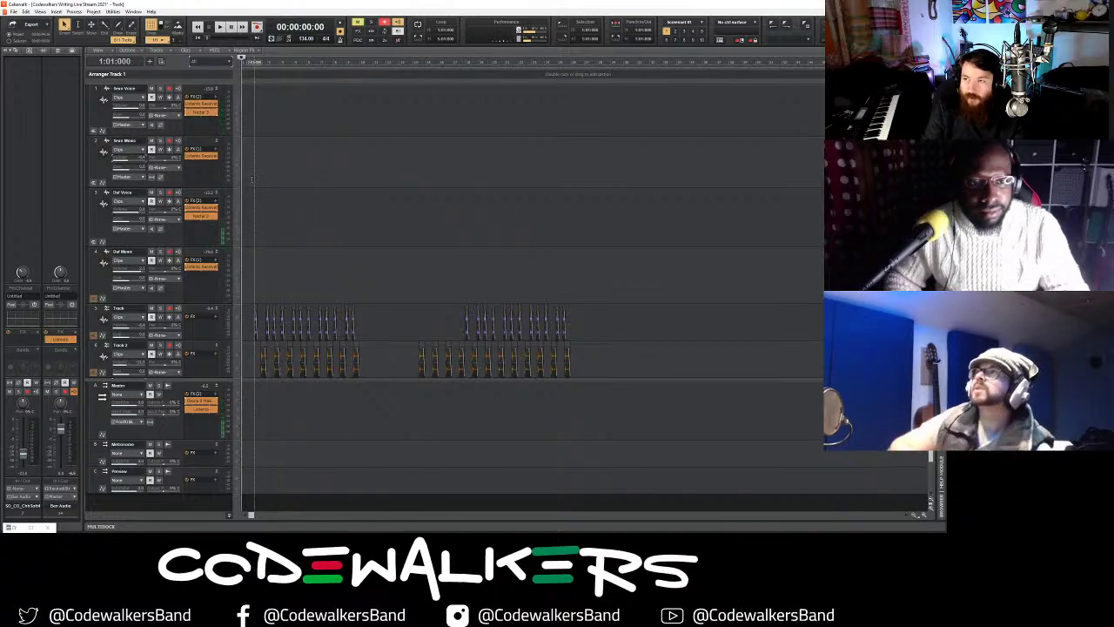
pyautogui.scroll(-6, 207, 341)
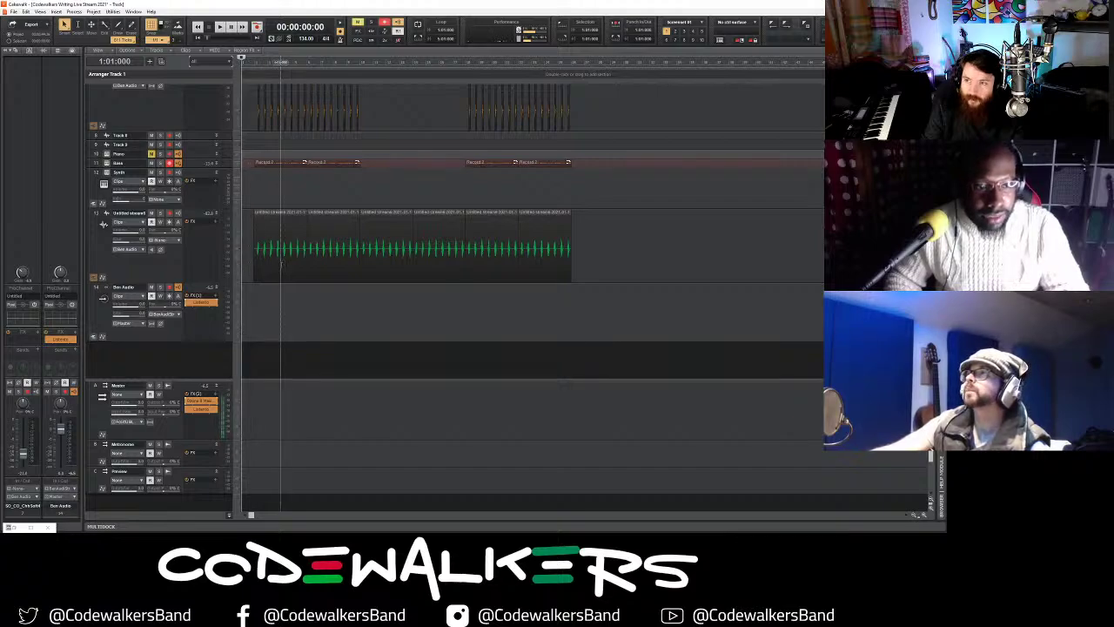
pyautogui.scroll(1, 280, 261)
pyautogui.scroll(-2, 280, 261)
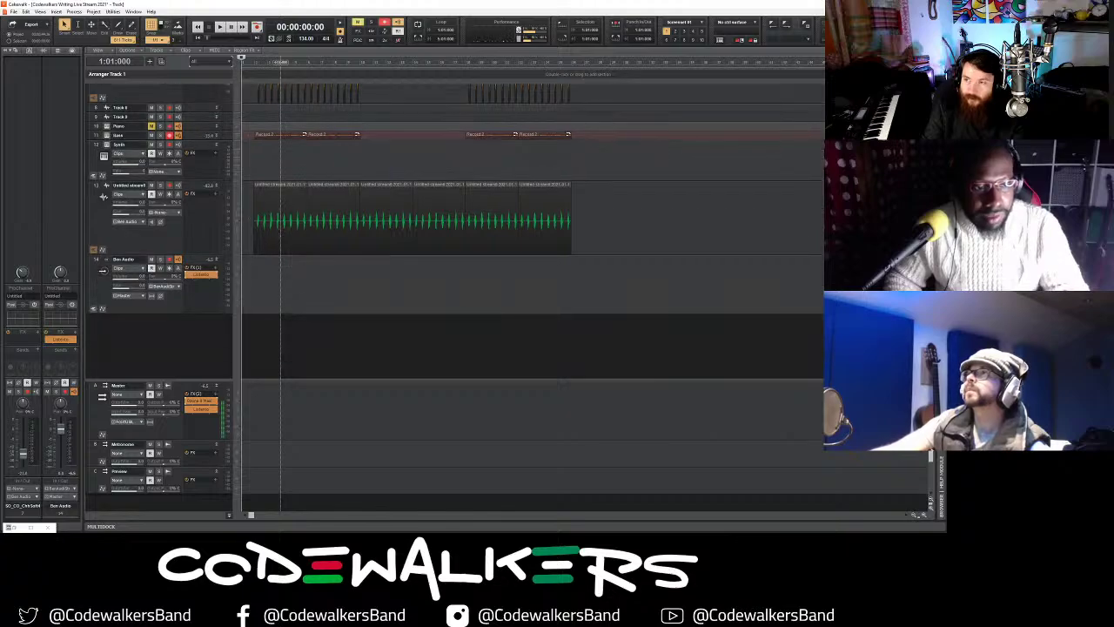
pyautogui.press('space')
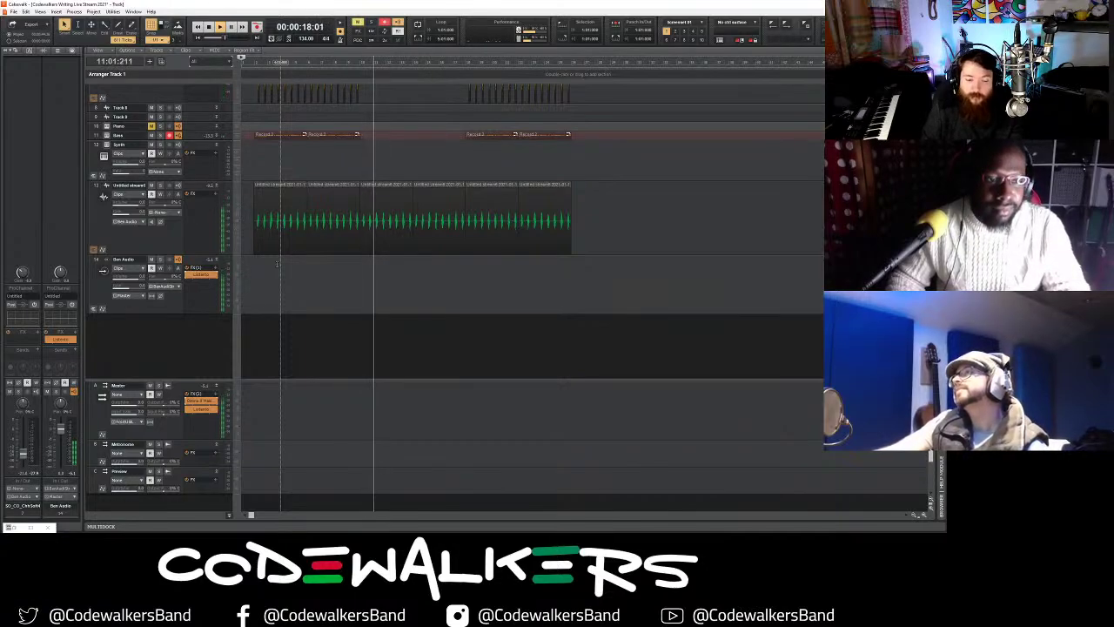
pyautogui.scroll(1, 272, 263)
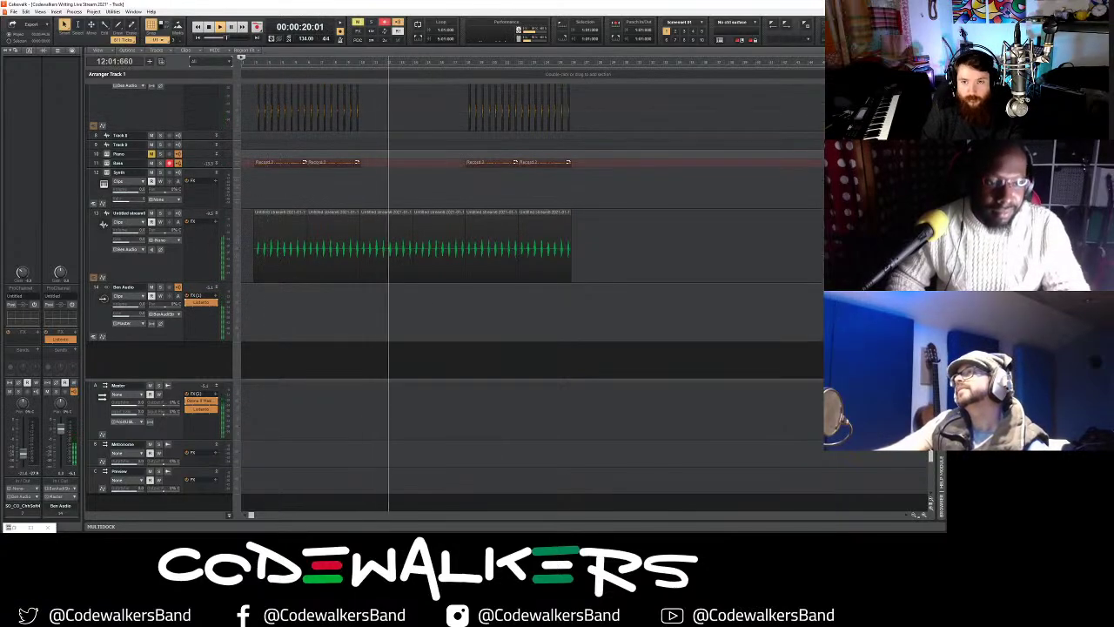
pyautogui.click(187, 157)
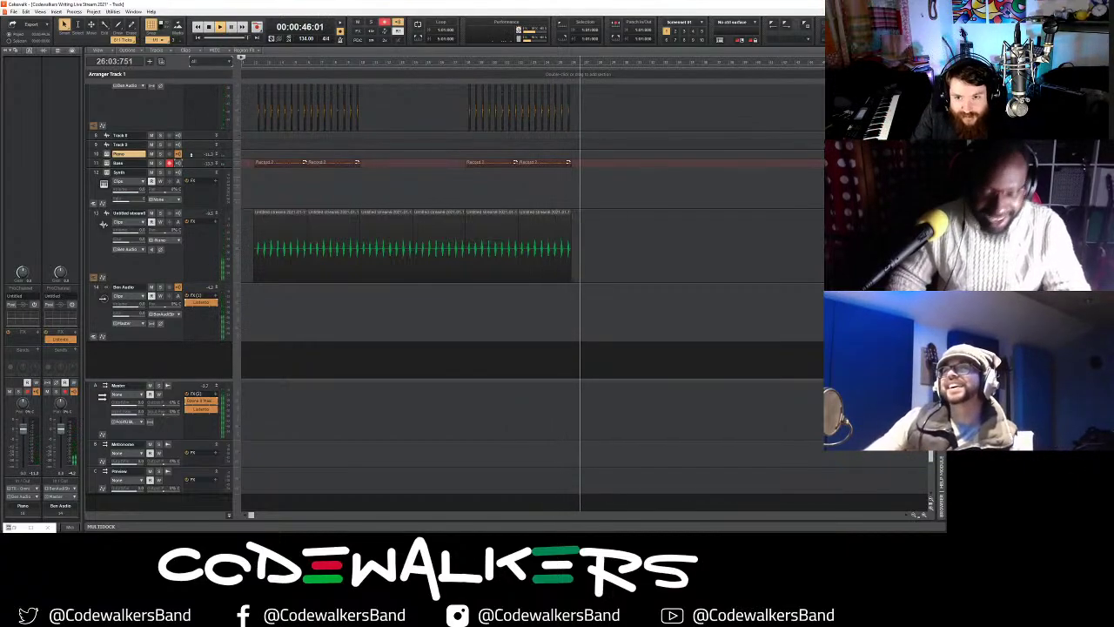
pyautogui.press('space')
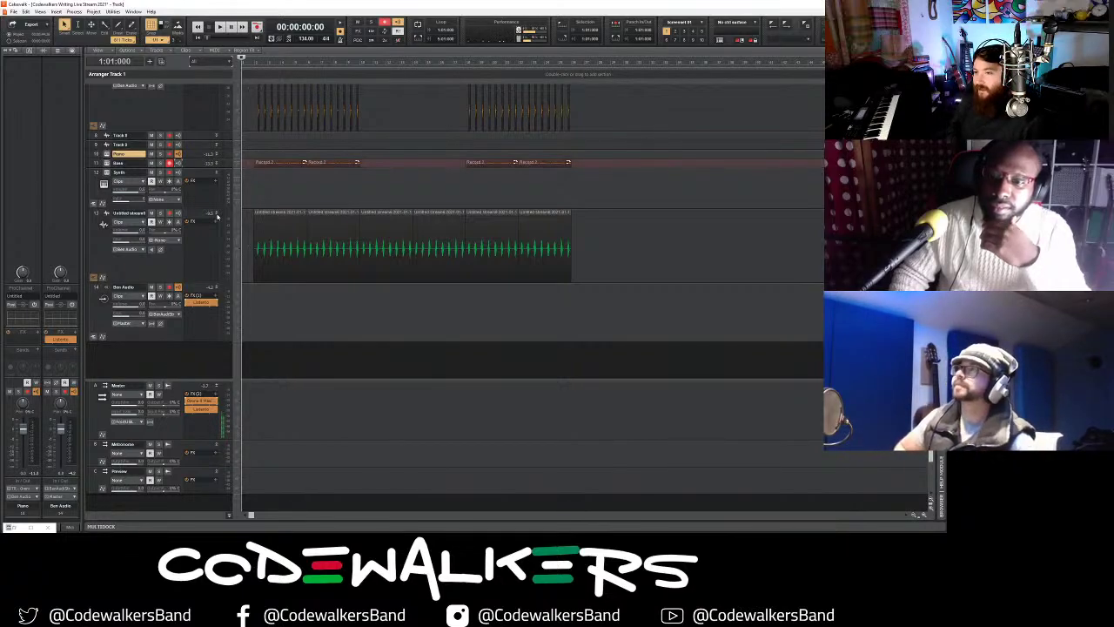
# - Open the Listento Receivers of the voice track 1 and the music track 2 and arrange both plug-in windows side by side
pyautogui.scroll(8, 319, 181)
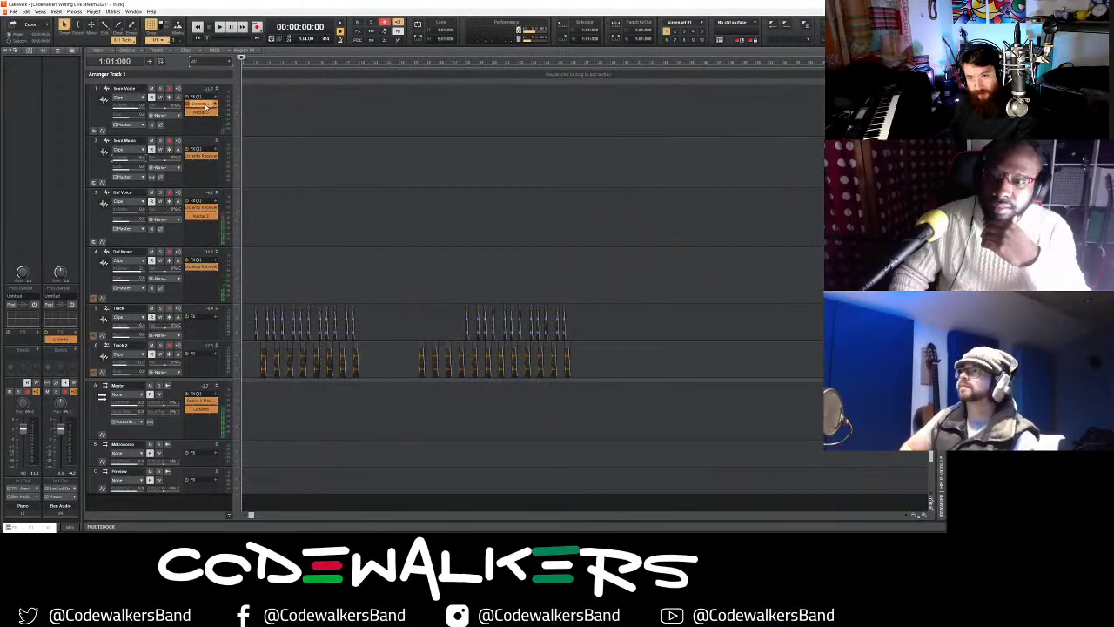
pyautogui.doubleClick(201, 105)
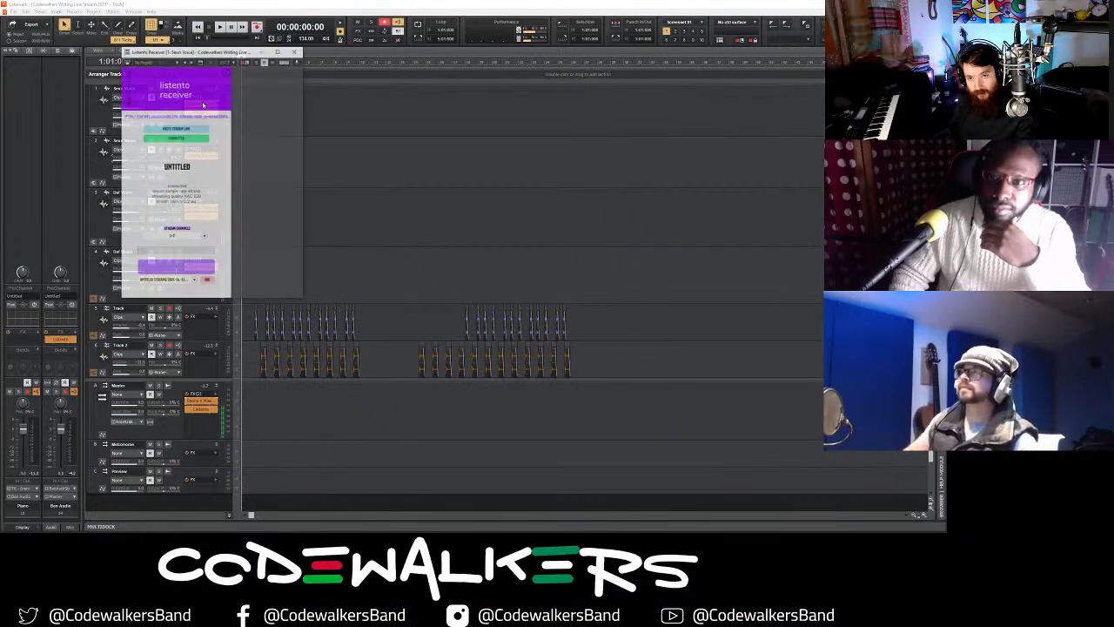
pyautogui.moveTo(228, 50); pyautogui.dragTo(526, 70)
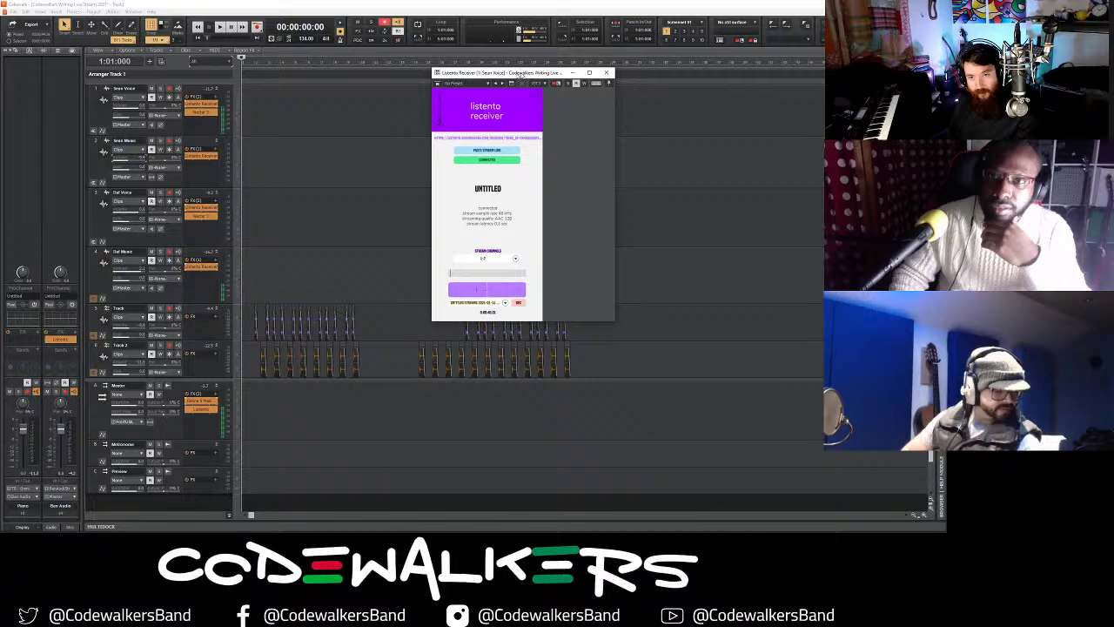
pyautogui.doubleClick(199, 157)
pyautogui.doubleClick(200, 157)
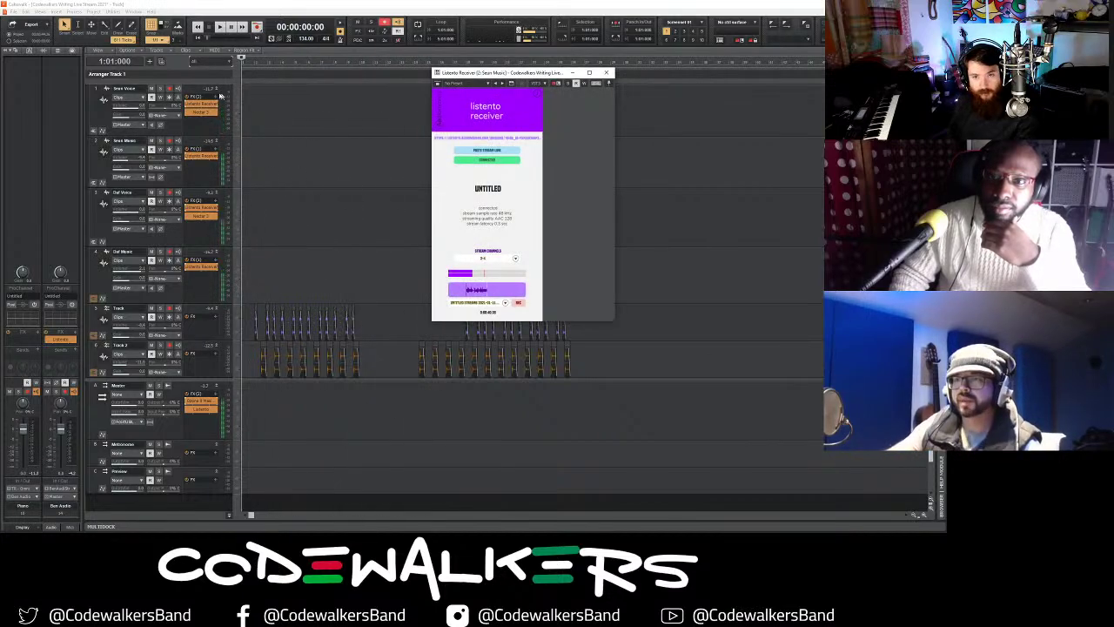
pyautogui.doubleClick(206, 105)
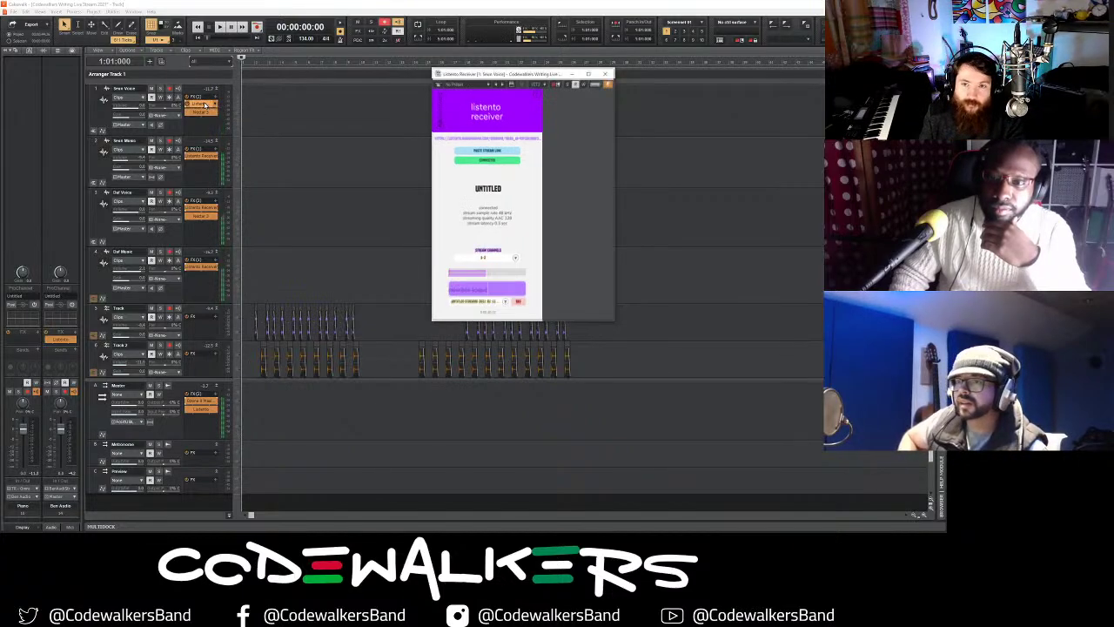
pyautogui.moveTo(504, 76); pyautogui.dragTo(300, 71)
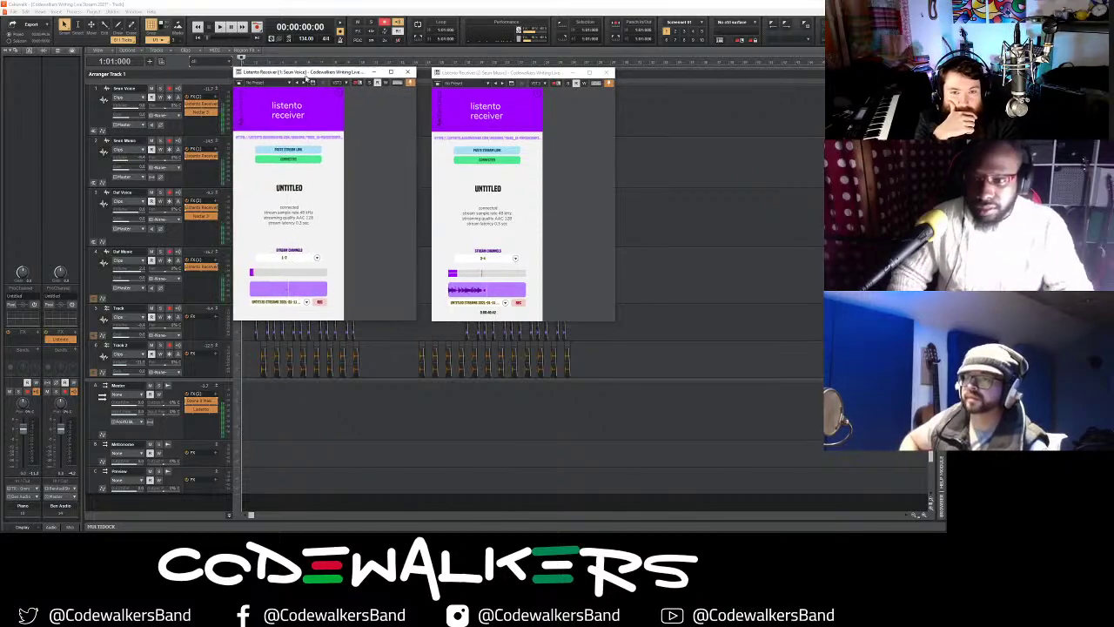
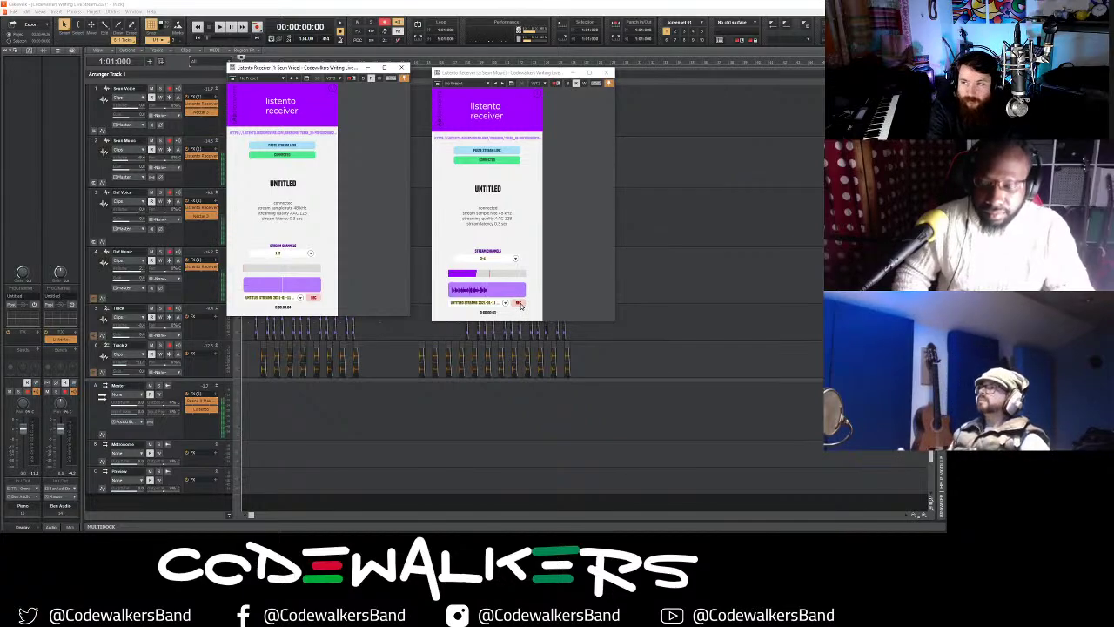
# - Record the incoming voice and music streams in both Listento Receivers and stop both recordings
pyautogui.click(519, 304)
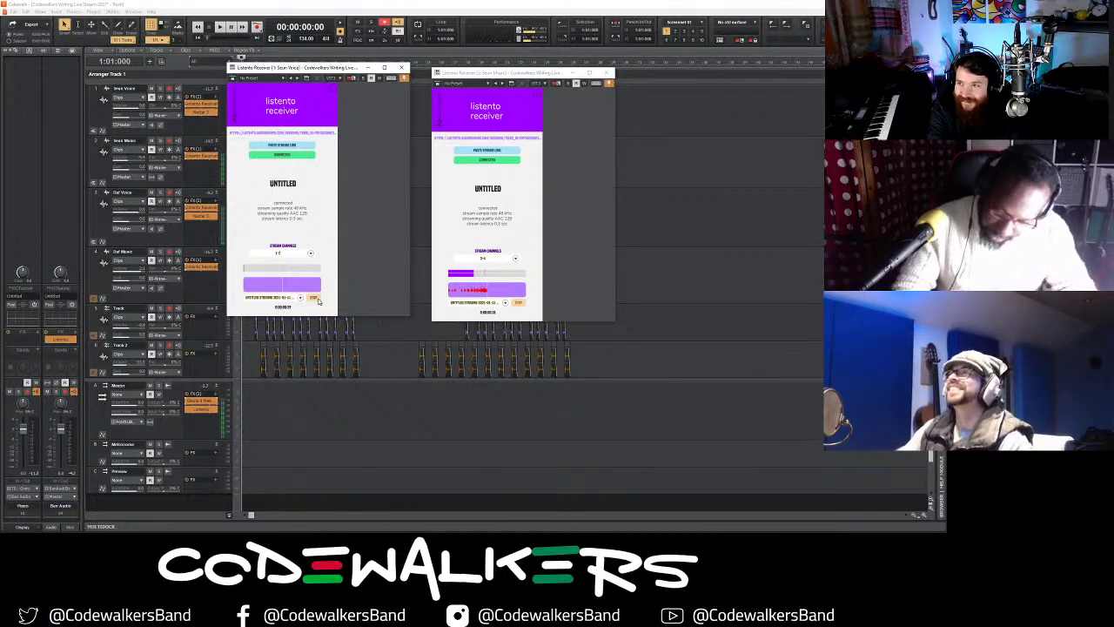
pyautogui.click(518, 303)
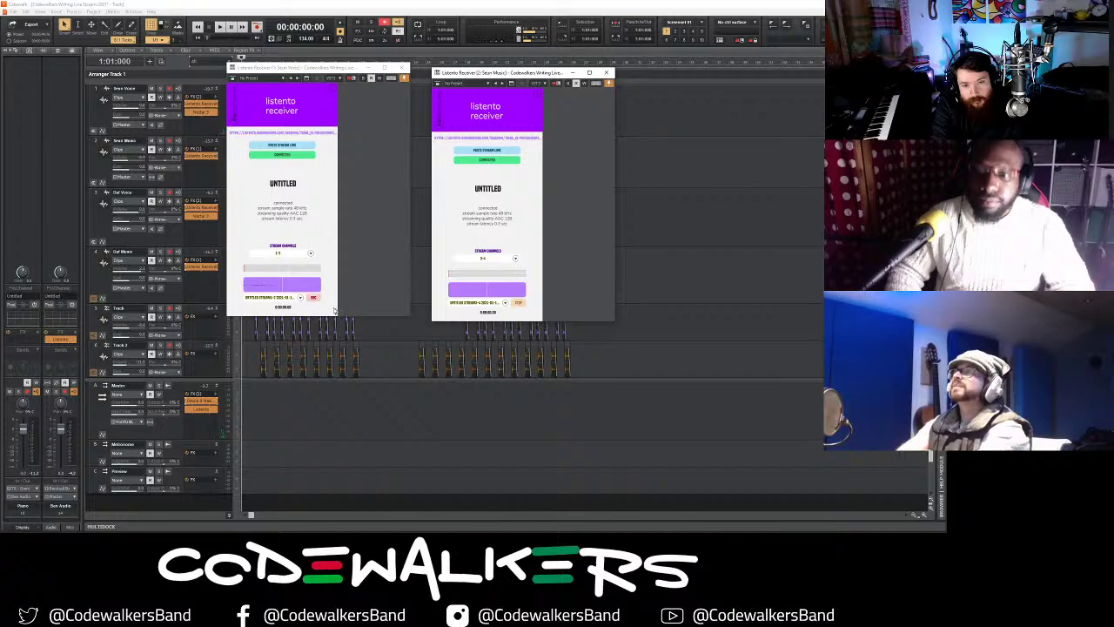
pyautogui.click(314, 299)
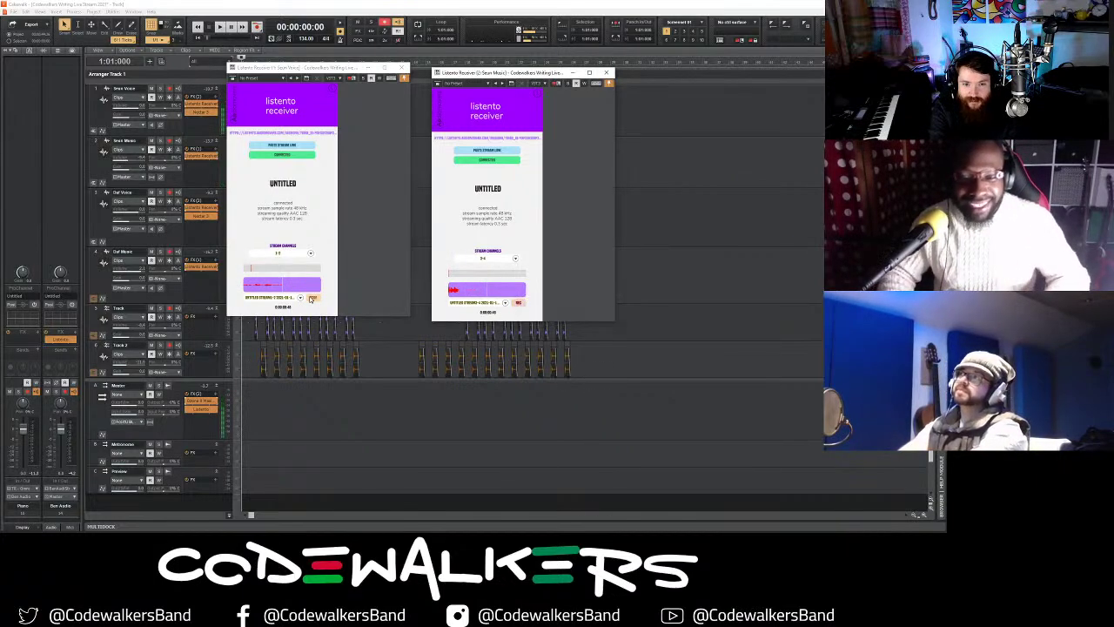
pyautogui.click(313, 298)
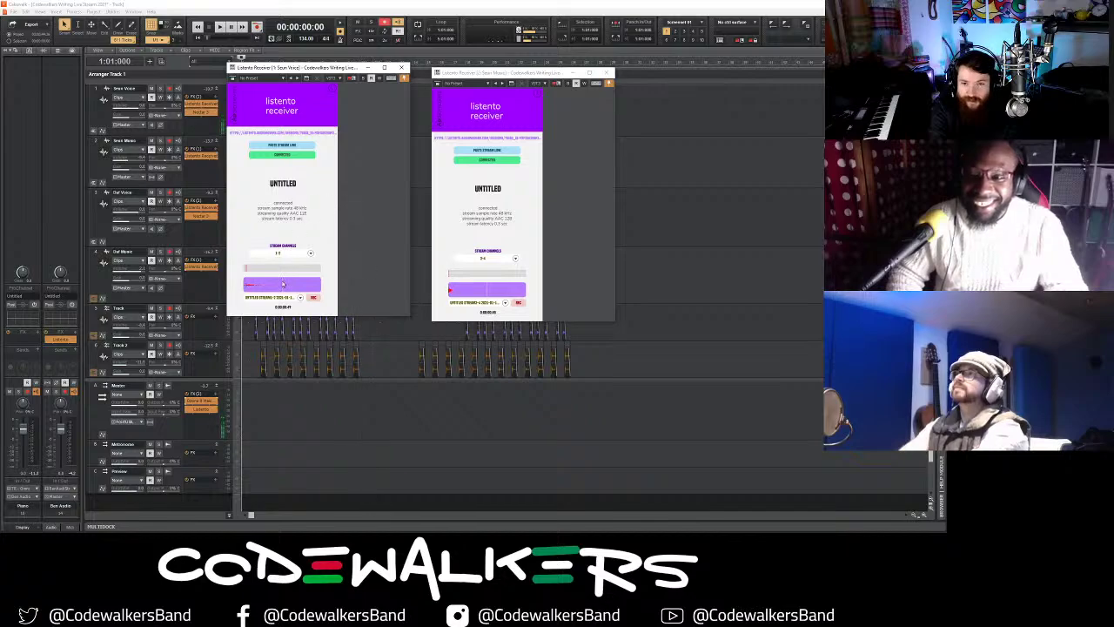
# - Place the two Listento recordings at the project start on tracks 8 and 9, expand both tracks, and close the voice receiver window
pyautogui.moveTo(485, 75); pyautogui.dragTo(0, 87)
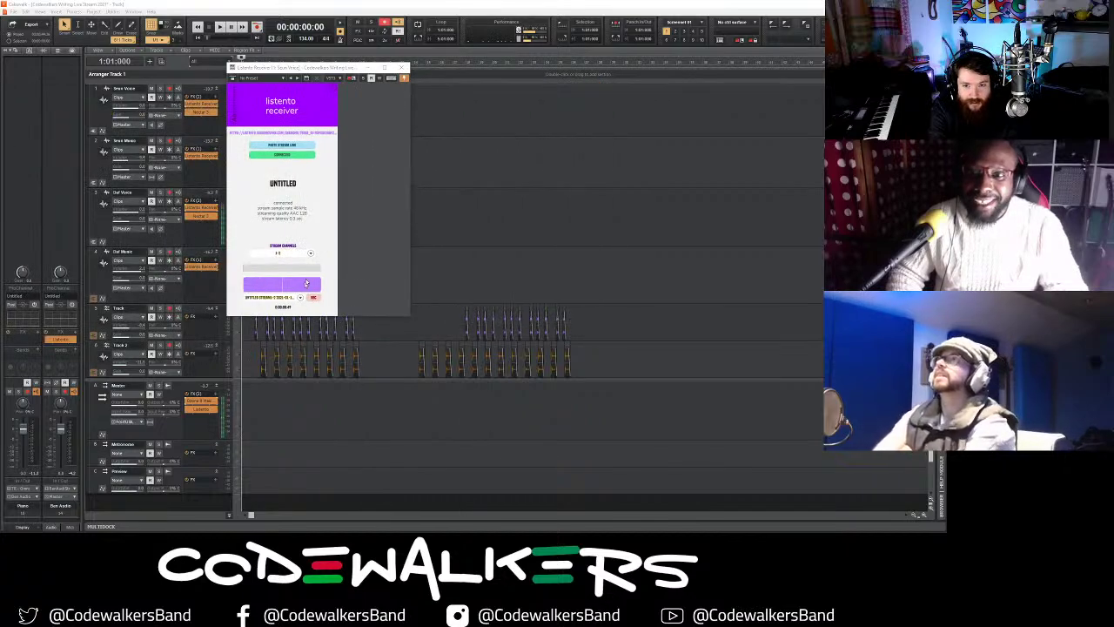
pyautogui.moveTo(339, 69); pyautogui.dragTo(580, 94)
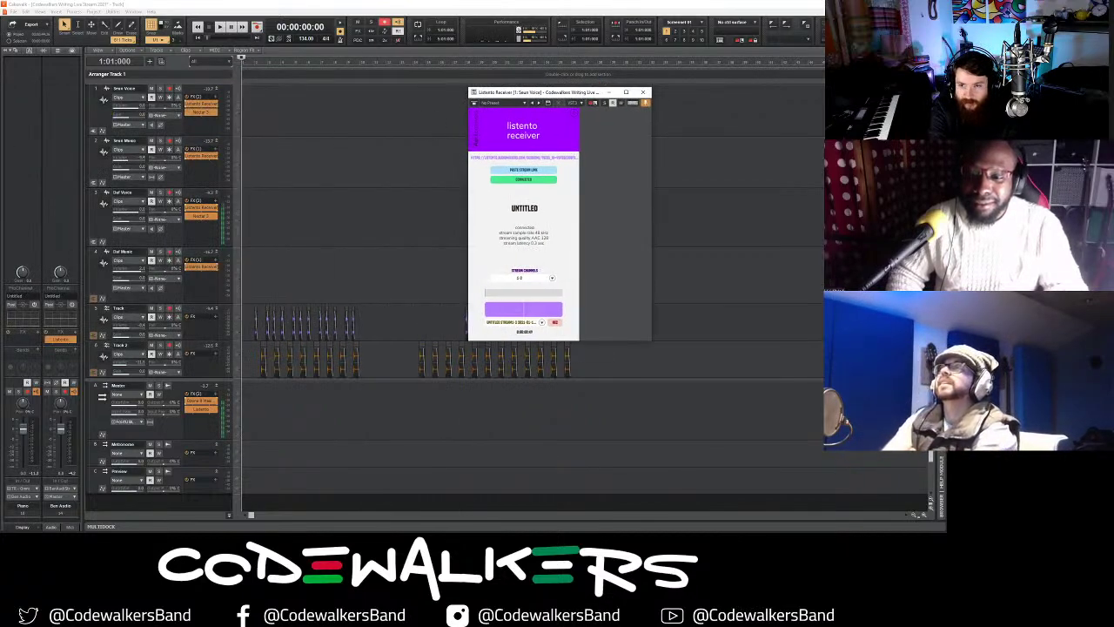
pyautogui.scroll(-8, 301, 223)
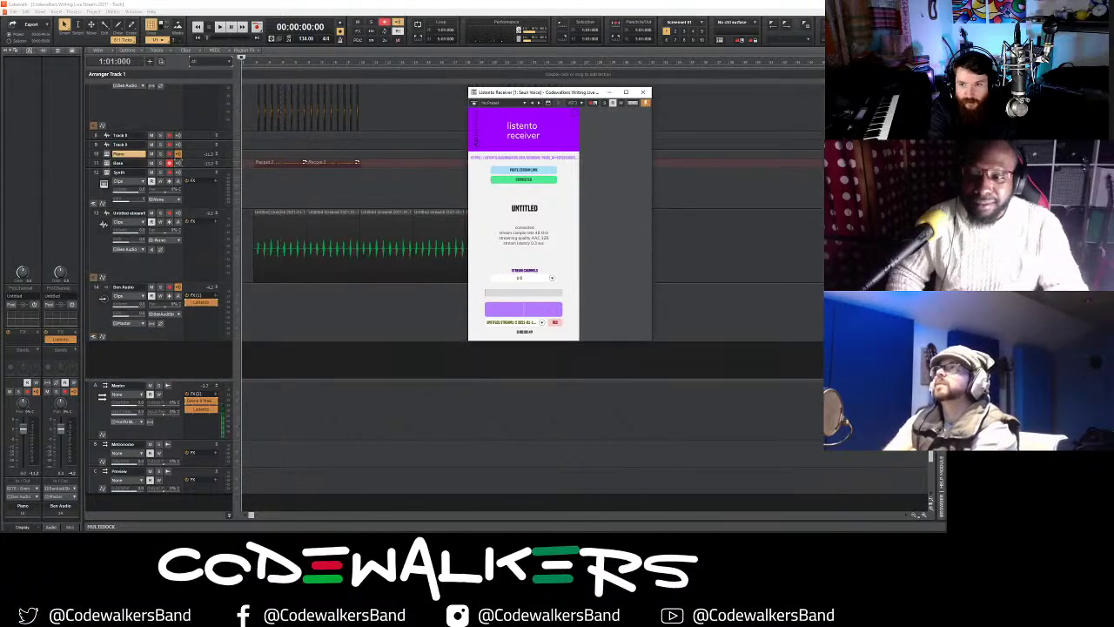
pyautogui.moveTo(523, 309); pyautogui.dragTo(247, 145)
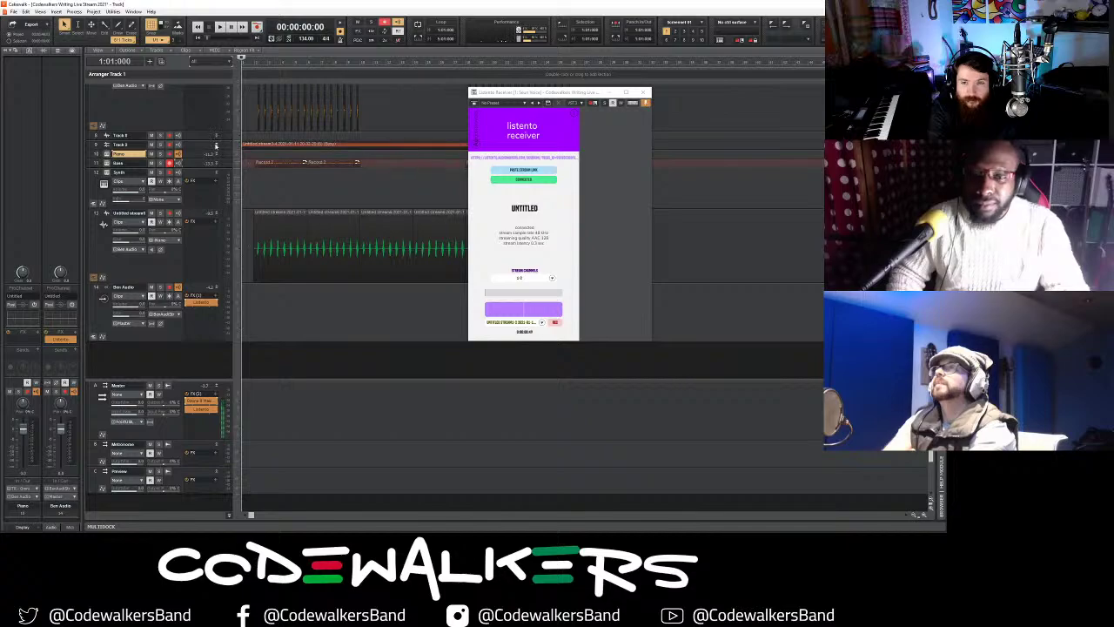
pyautogui.click(216, 144)
pyautogui.moveTo(529, 317); pyautogui.dragTo(243, 148)
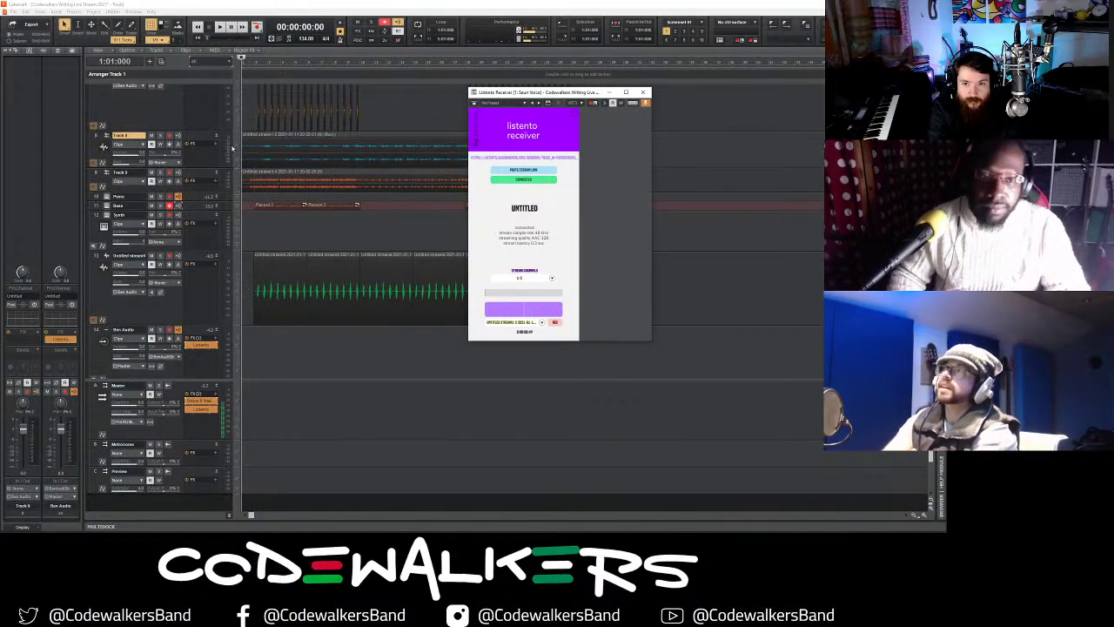
pyautogui.scroll(1, 281, 191)
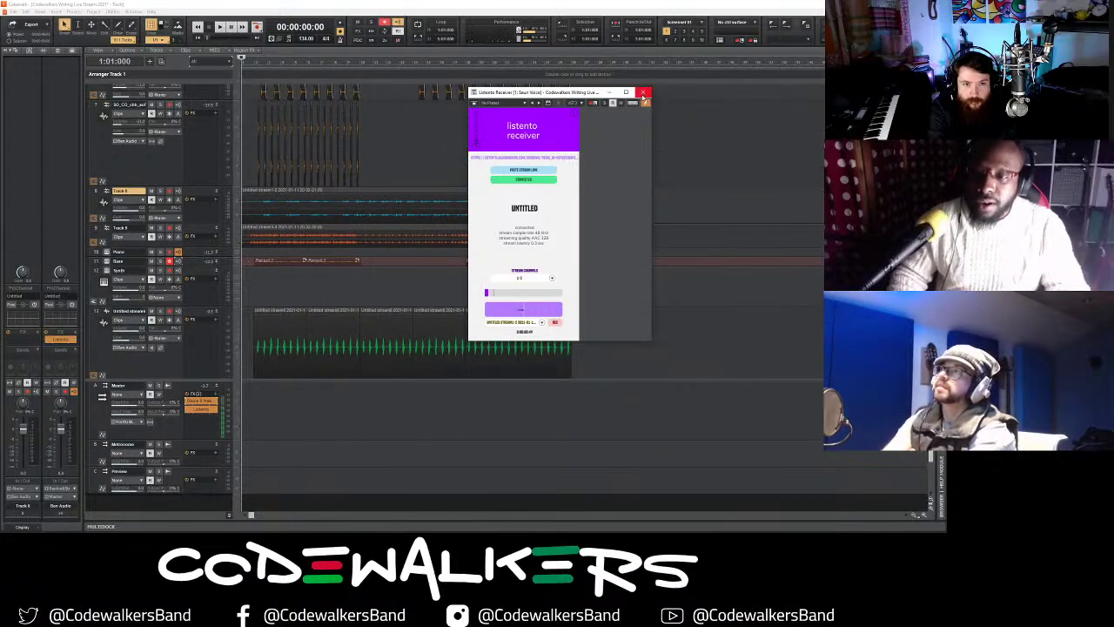
pyautogui.click(643, 93)
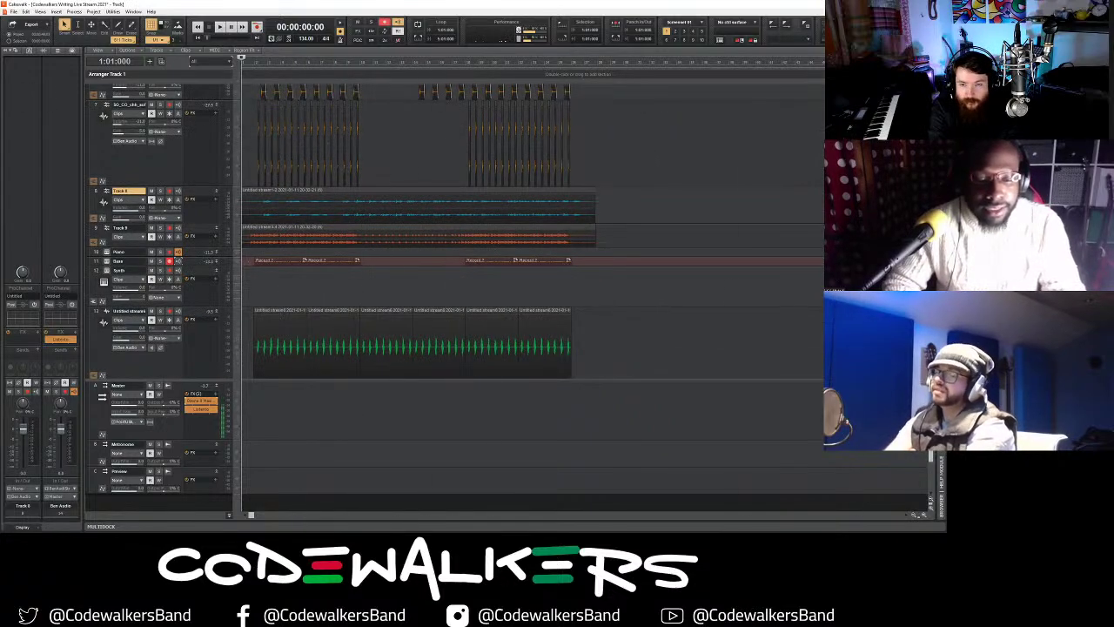
# - Select the recordings on tracks 8 and 9 with snapping off, and place the playhead at 1:03:850 on the track 9 recording
pyautogui.click(925, 516)
pyautogui.click(925, 516)
pyautogui.click(925, 516)
pyautogui.click(925, 516)
pyautogui.click(925, 516)
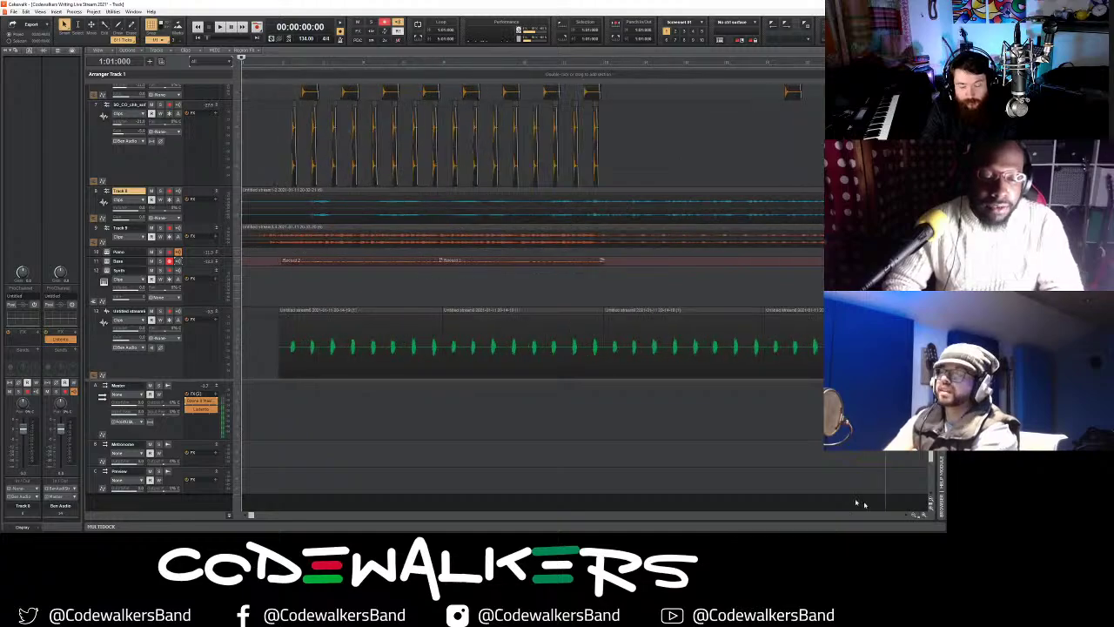
pyautogui.moveTo(275, 215); pyautogui.dragTo(311, 244)
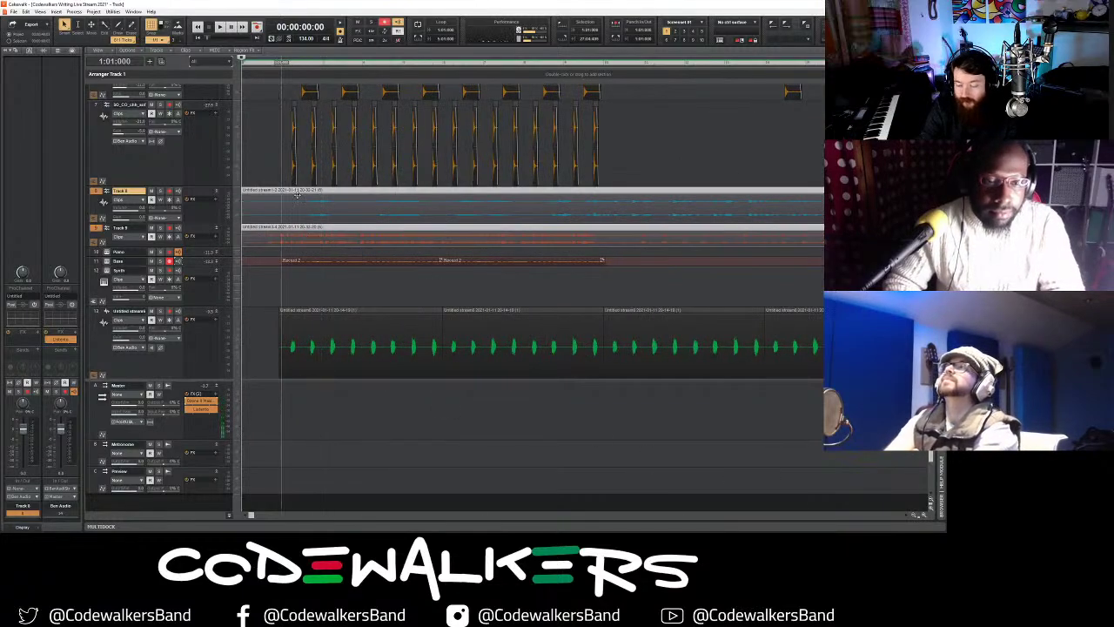
pyautogui.click(271, 65)
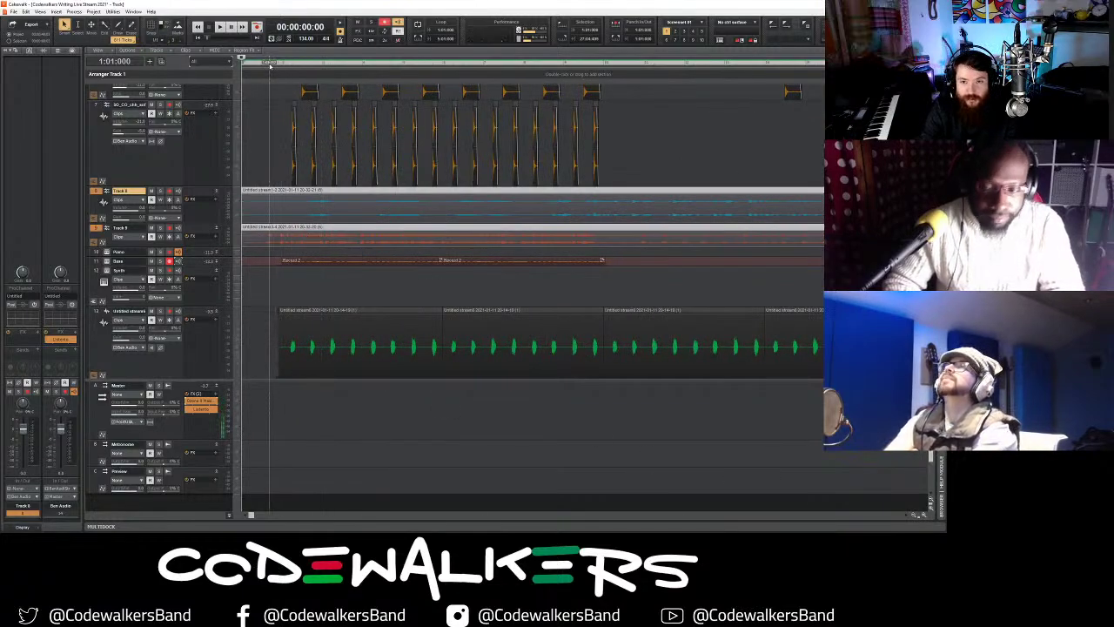
pyautogui.click(926, 516)
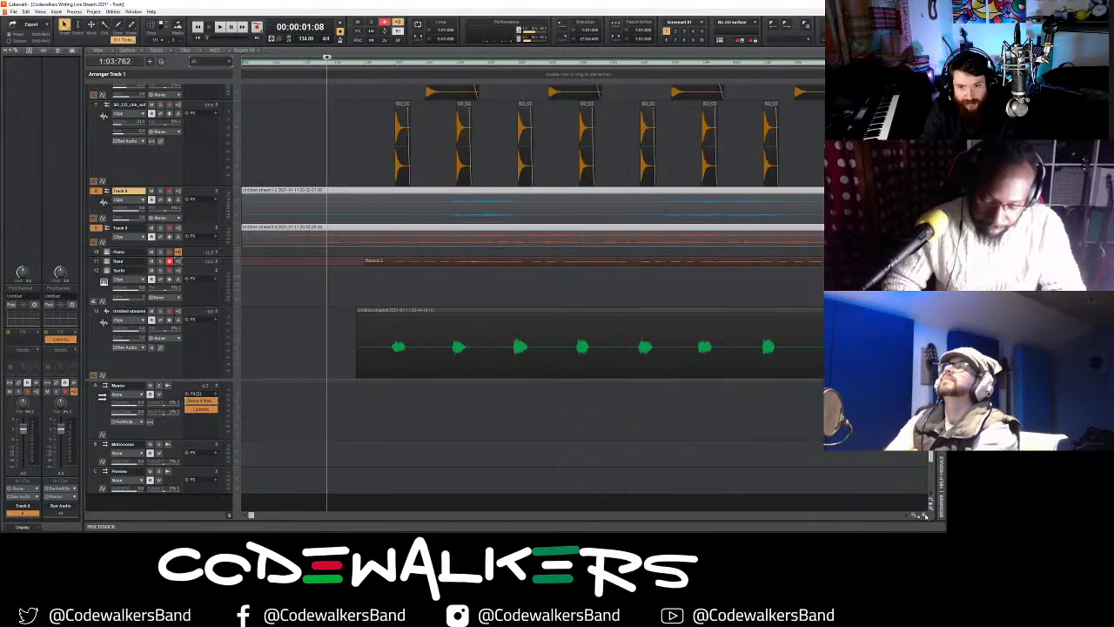
pyautogui.click(458, 235)
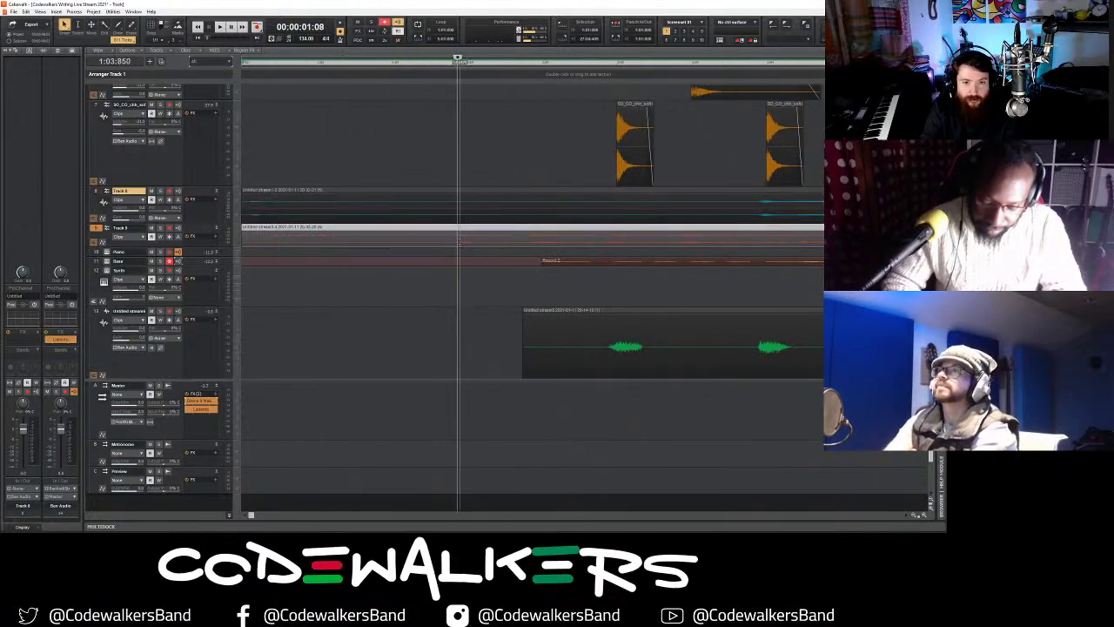
# - Split the recorded clips on Track 8 and Track 9 at 1:03:850 and delete the parts before the split
pyautogui.click(457, 213)
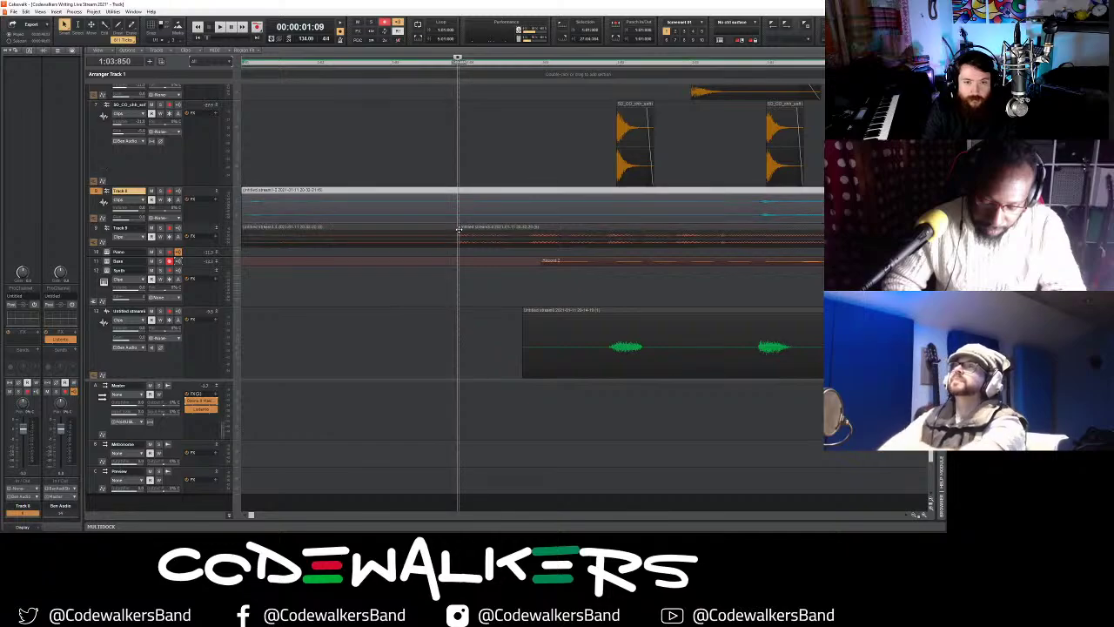
pyautogui.press('s')
pyautogui.moveTo(424, 215); pyautogui.dragTo(482, 244)
pyautogui.press('Delete')
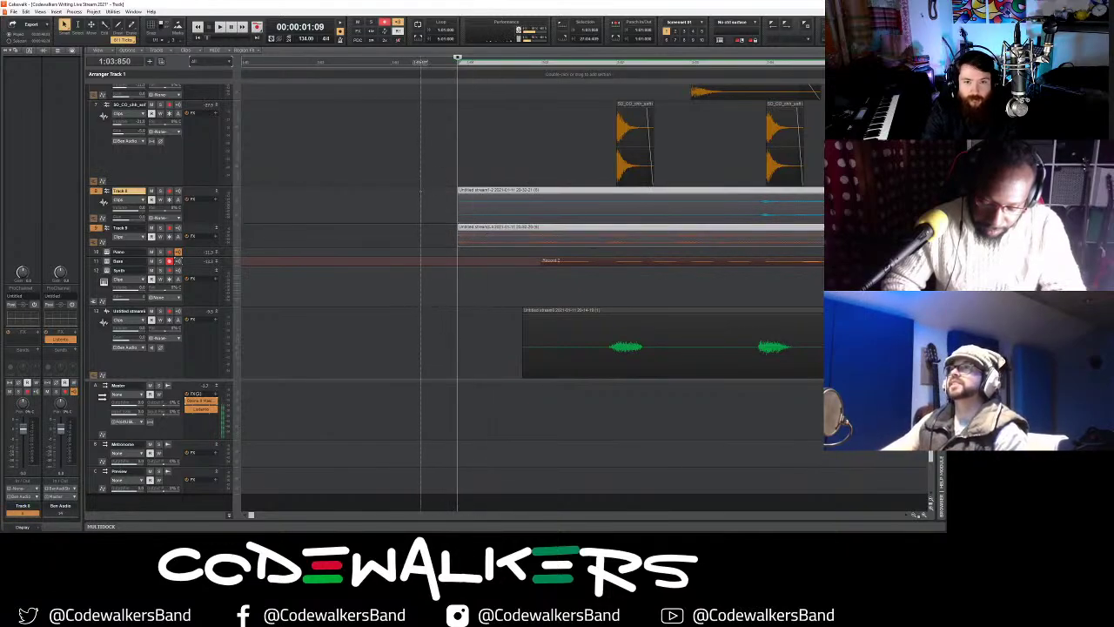
# - Turn on snapping and remove the audio before measure 2 from the clips on Track 8 and Track 9
pyautogui.press('n')
pyautogui.moveTo(411, 219); pyautogui.dragTo(470, 238)
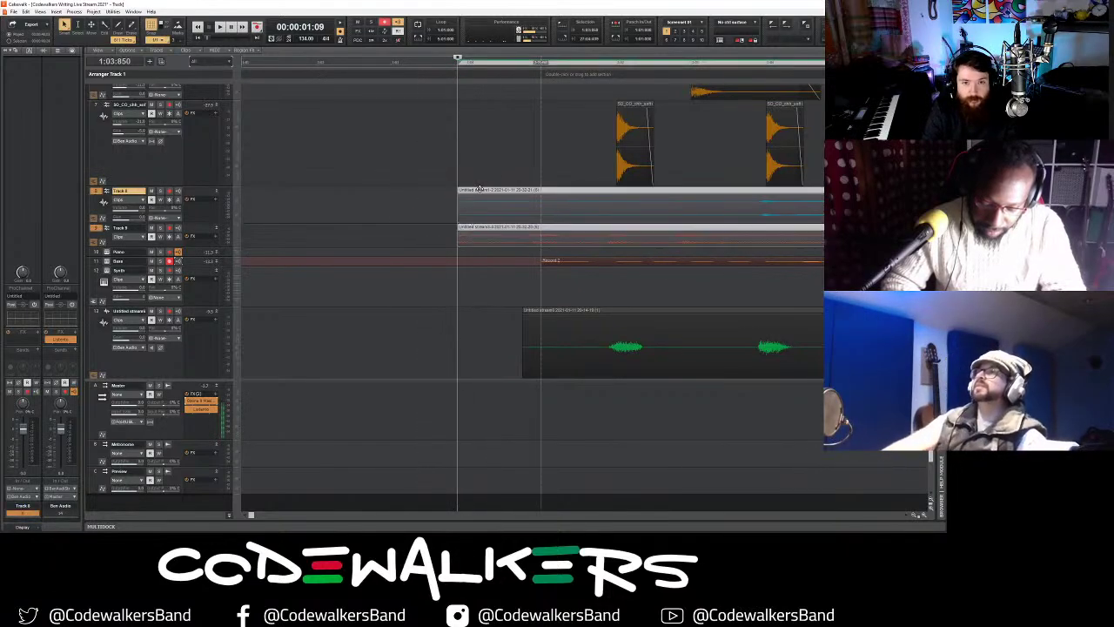
pyautogui.press('Delete')
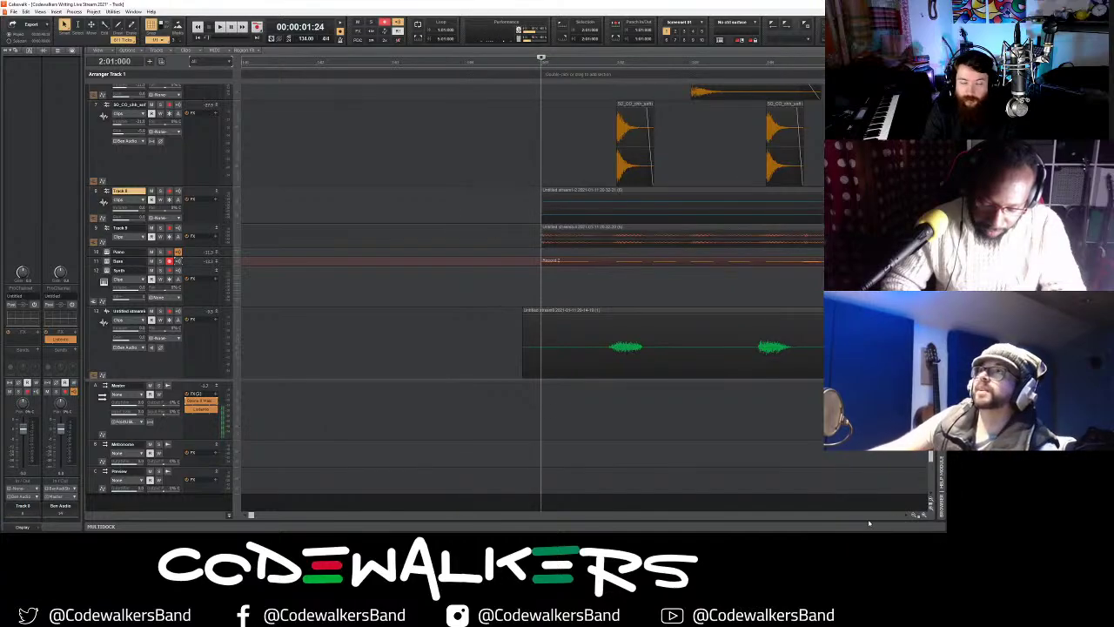
# - Mute Track 9 and briefly play the remaining tracks from measure 2
pyautogui.click(913, 515)
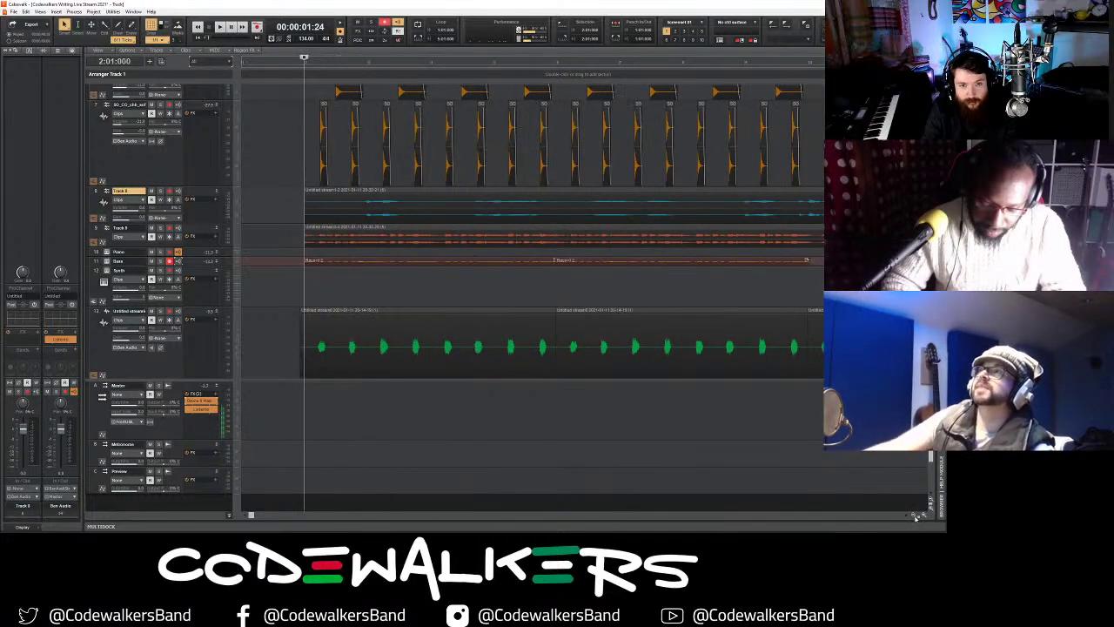
pyautogui.click(150, 228)
pyautogui.press('space')
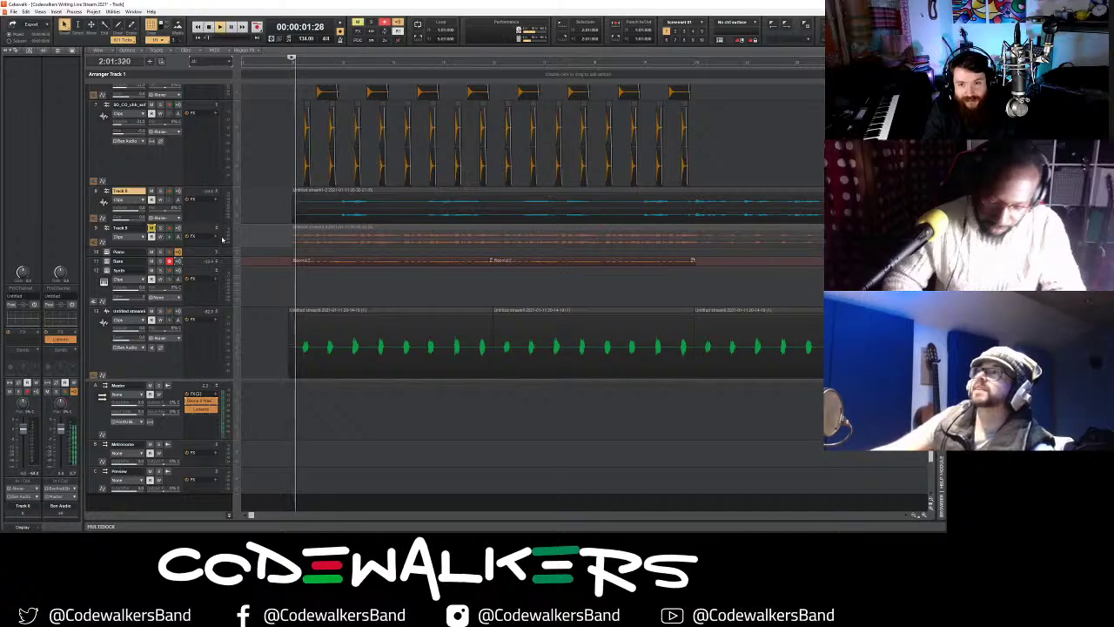
pyautogui.press('space')
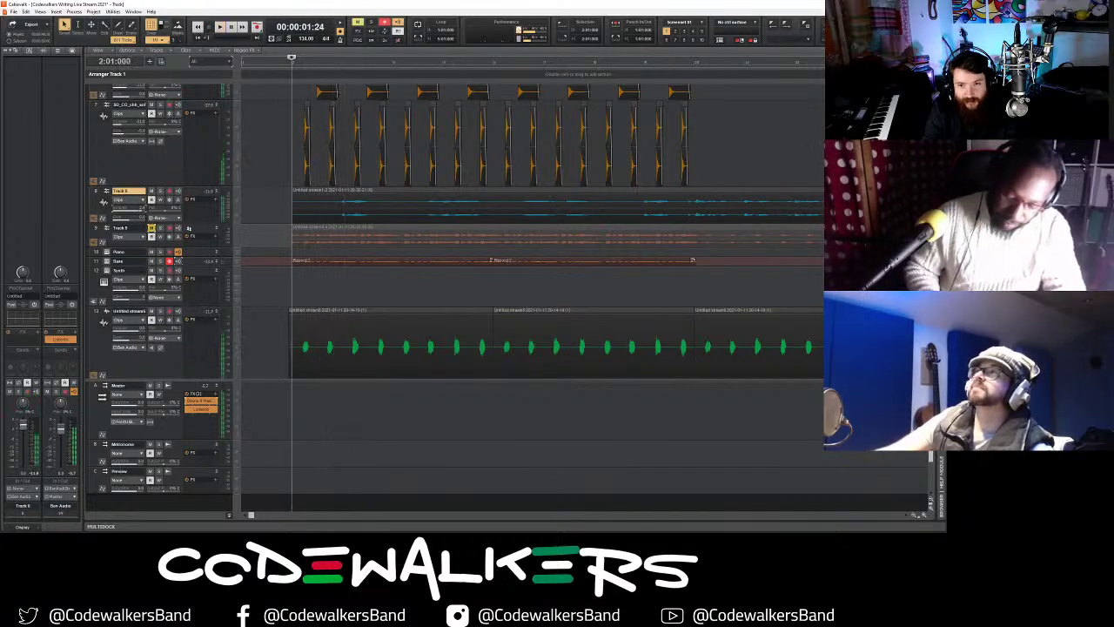
# - Make Track 8 taller and add a short fade-in to the start of its clip during playback
pyautogui.moveTo(196, 224); pyautogui.dragTo(196, 260)
pyautogui.press('space')
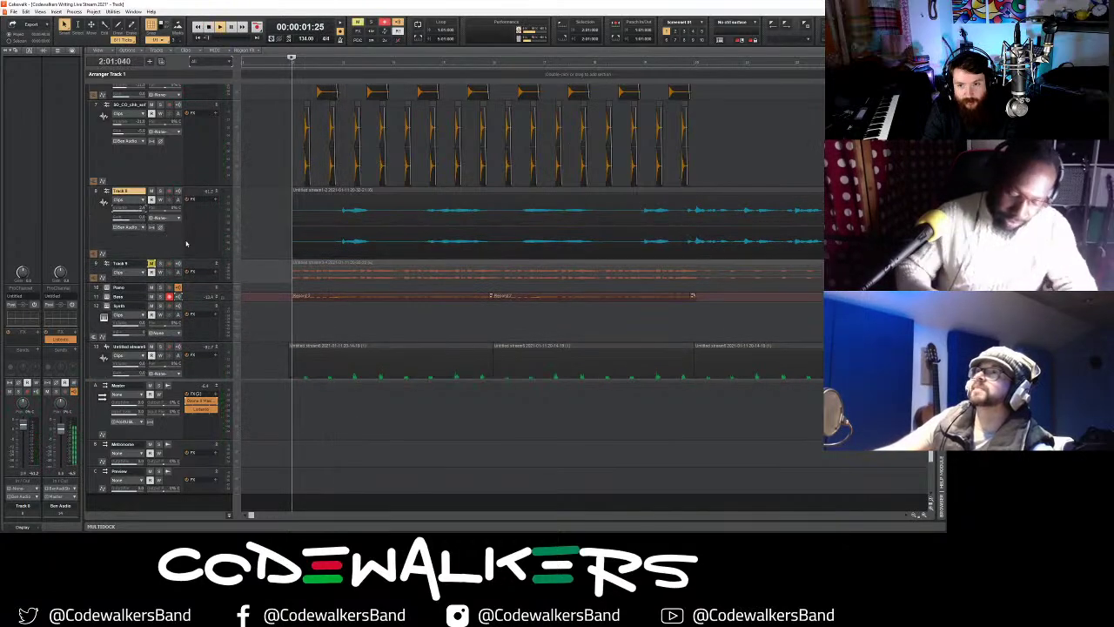
pyautogui.moveTo(294, 195); pyautogui.dragTo(308, 200)
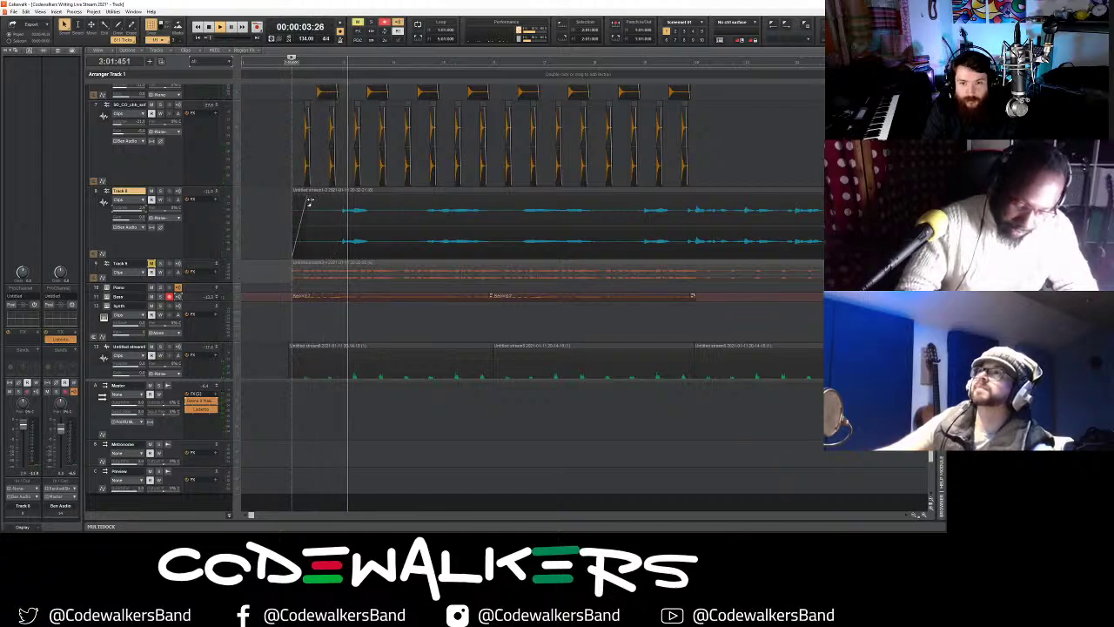
# - Insert the Oxford EQ Native audio effect on Track 8
pyautogui.click(914, 515)
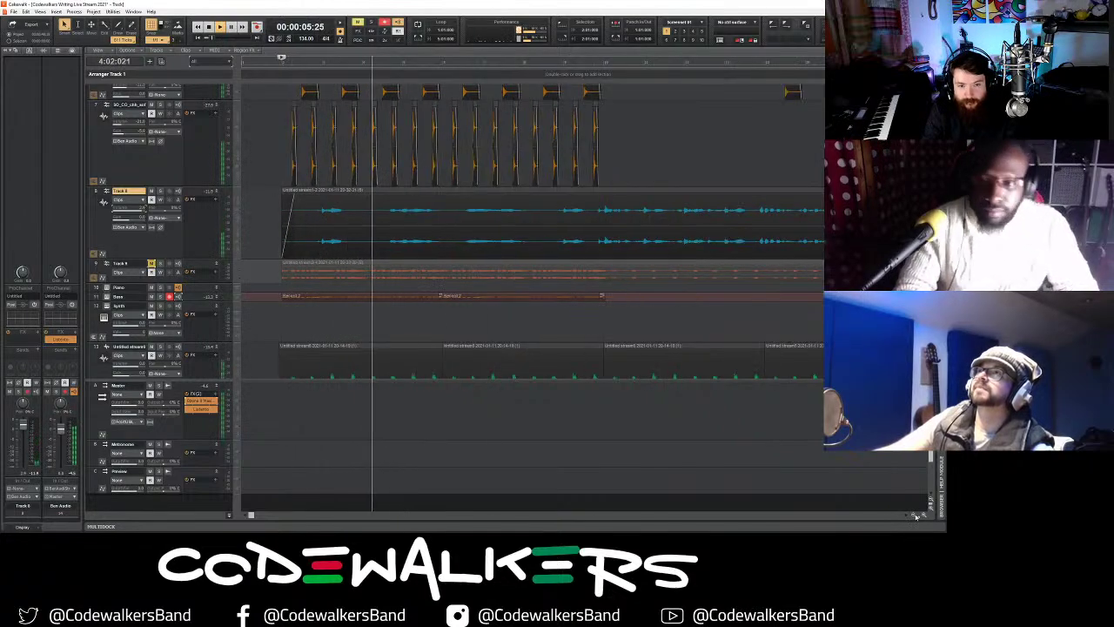
pyautogui.click(913, 515)
pyautogui.click(913, 515)
pyautogui.click(914, 515)
pyautogui.click(913, 515)
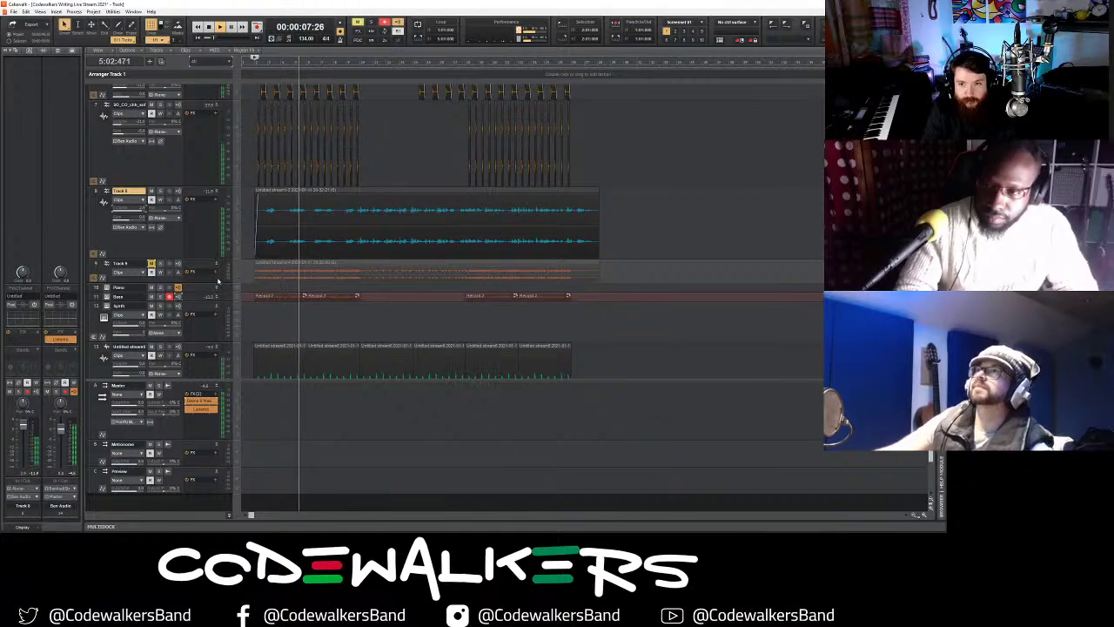
pyautogui.rightClick(208, 232)
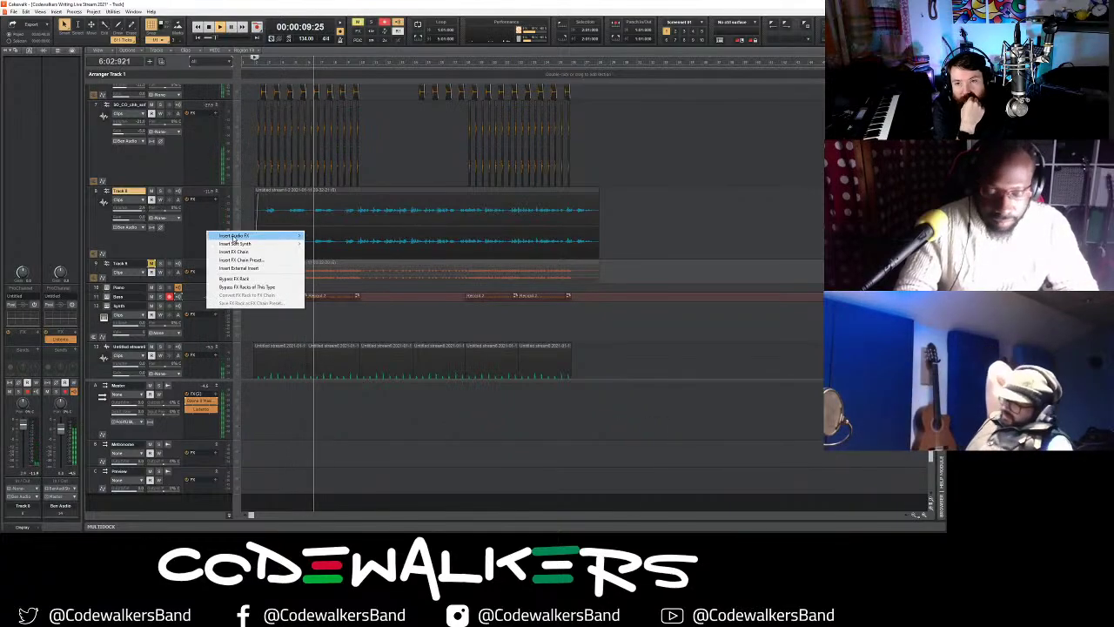
pyautogui.moveTo(234, 237)
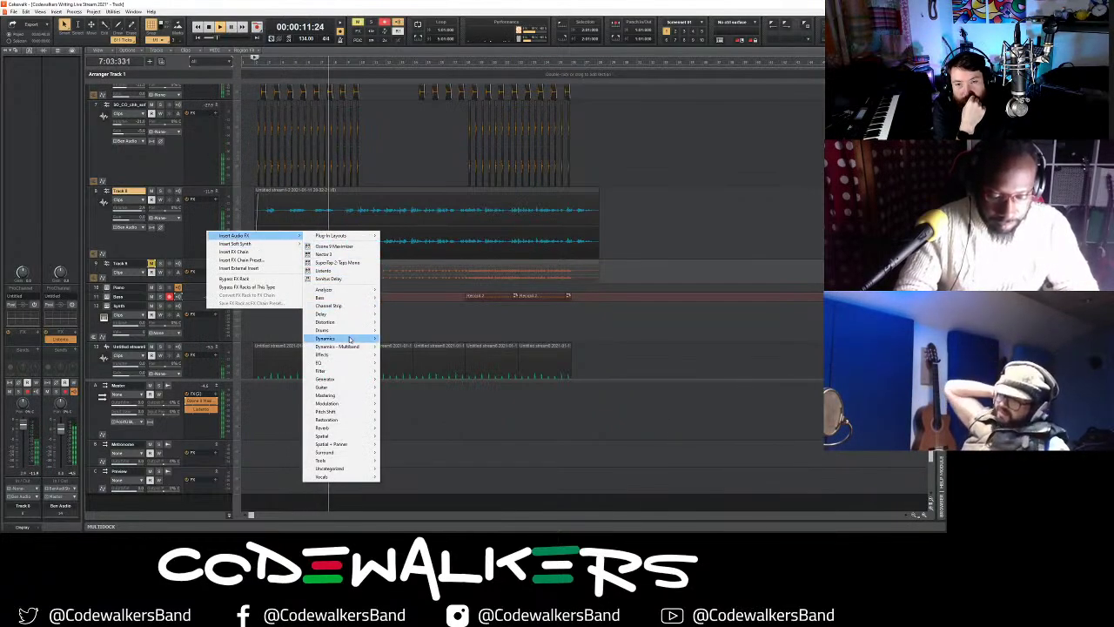
pyautogui.moveTo(331, 362)
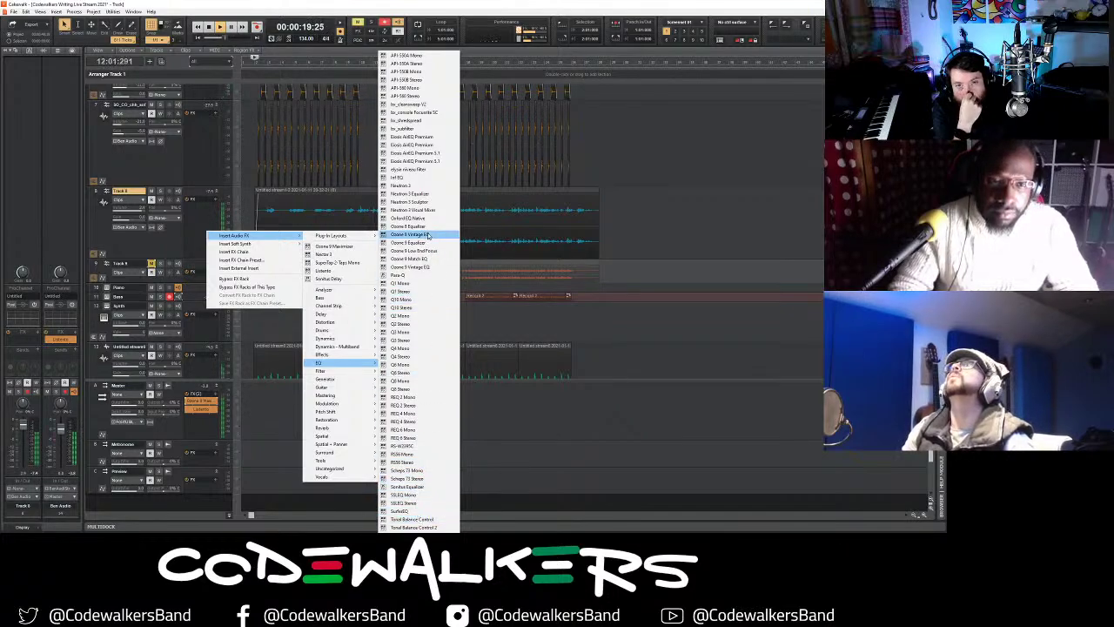
pyautogui.click(423, 220)
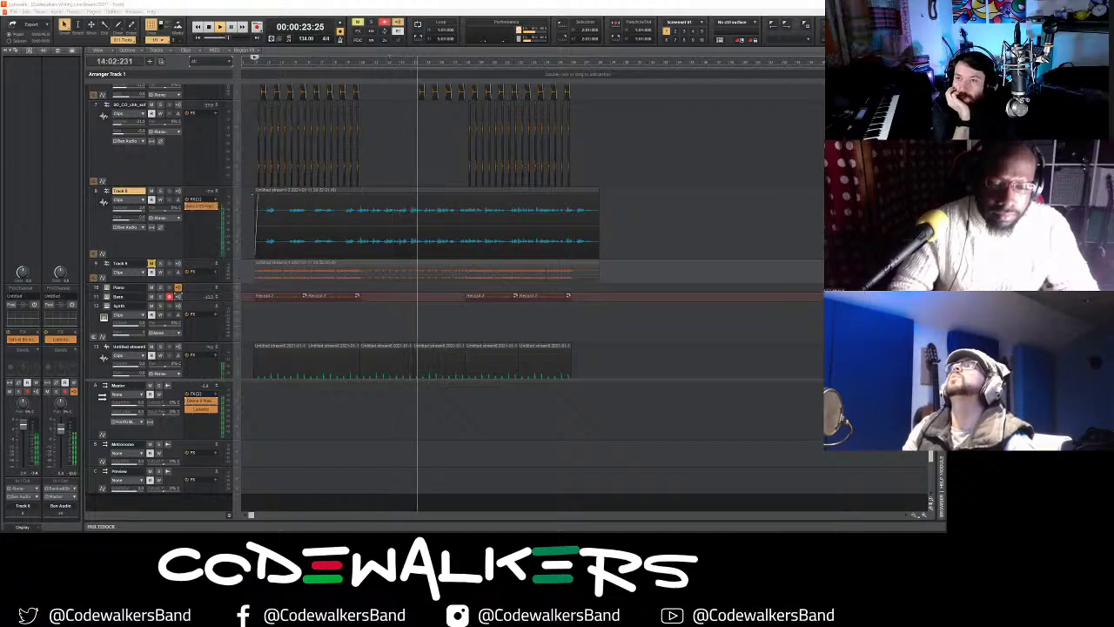
pyautogui.moveTo(294, 99); pyautogui.dragTo(288, 93)
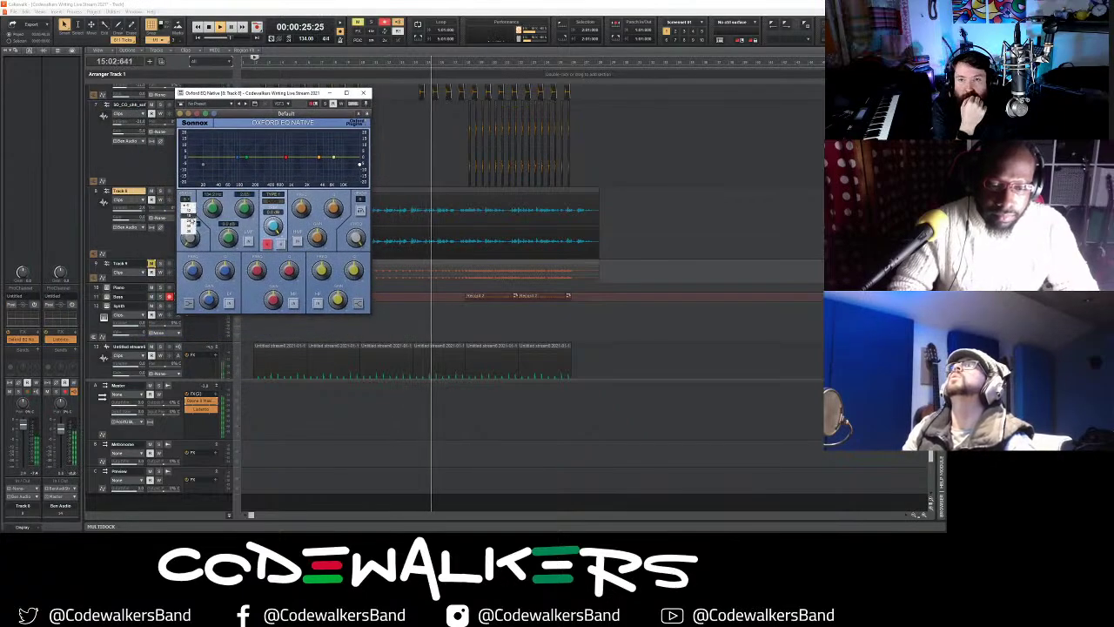
# - Shape Track 8 in the Oxford EQ with a steep high-pass filter and a slight upper-mid gain adjustment, and close the plug-in
pyautogui.click(184, 211)
pyautogui.moveTo(189, 242); pyautogui.dragTo(189, 219)
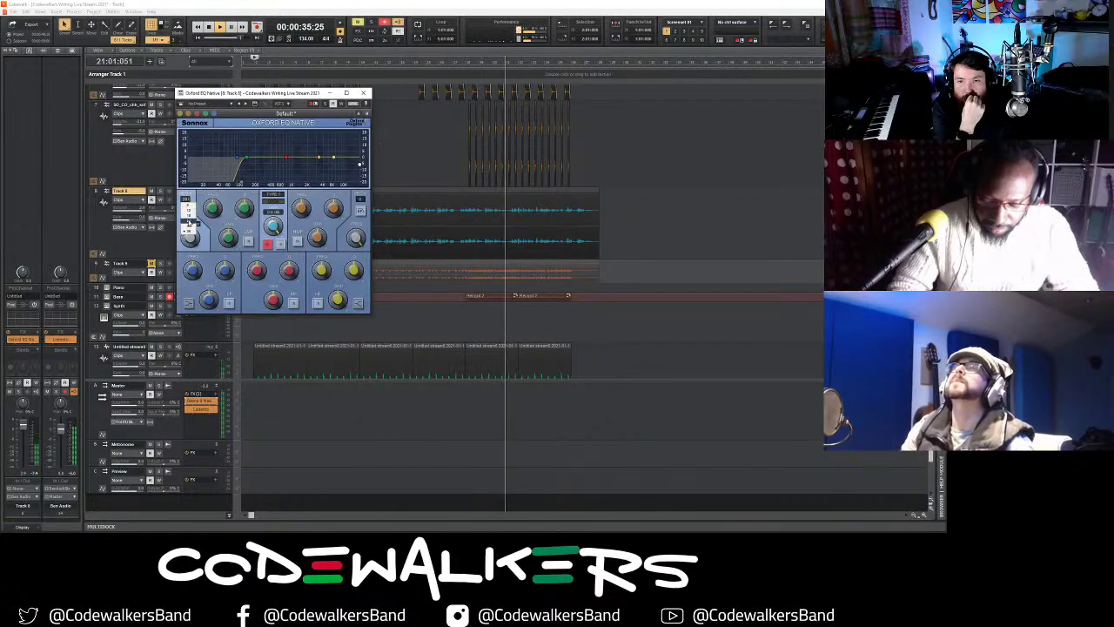
pyautogui.click(189, 221)
pyautogui.click(296, 241)
pyautogui.moveTo(317, 237); pyautogui.dragTo(320, 236)
pyautogui.click(363, 92)
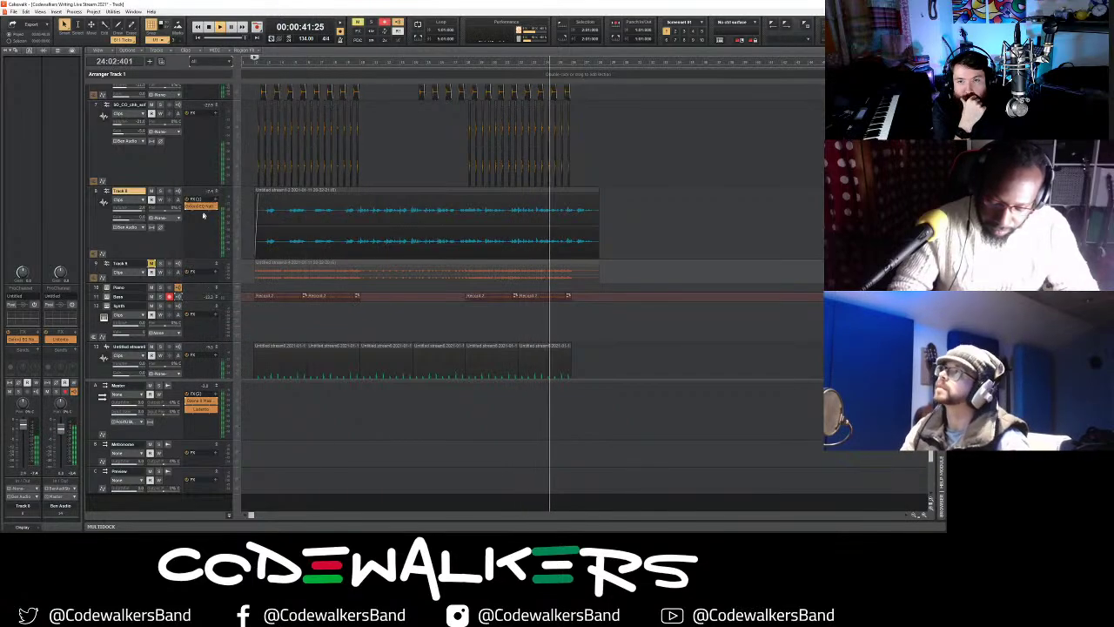
# - Add the CLA-2A Mono compressor from the dynamics plug-ins after the EQ on Track 8
pyautogui.rightClick(195, 227)
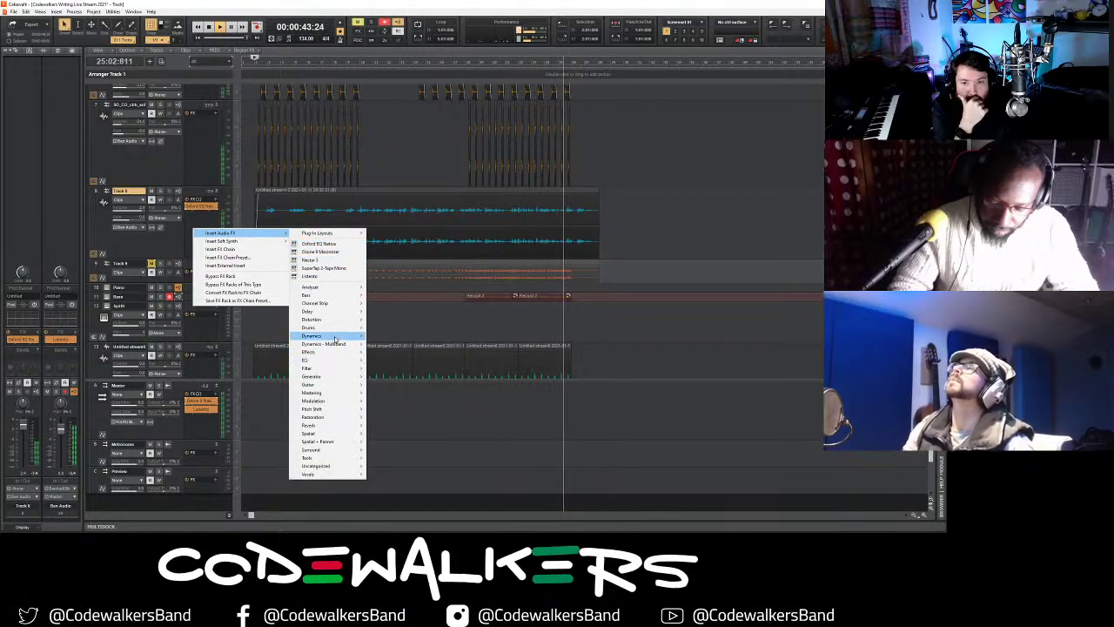
pyautogui.moveTo(335, 338)
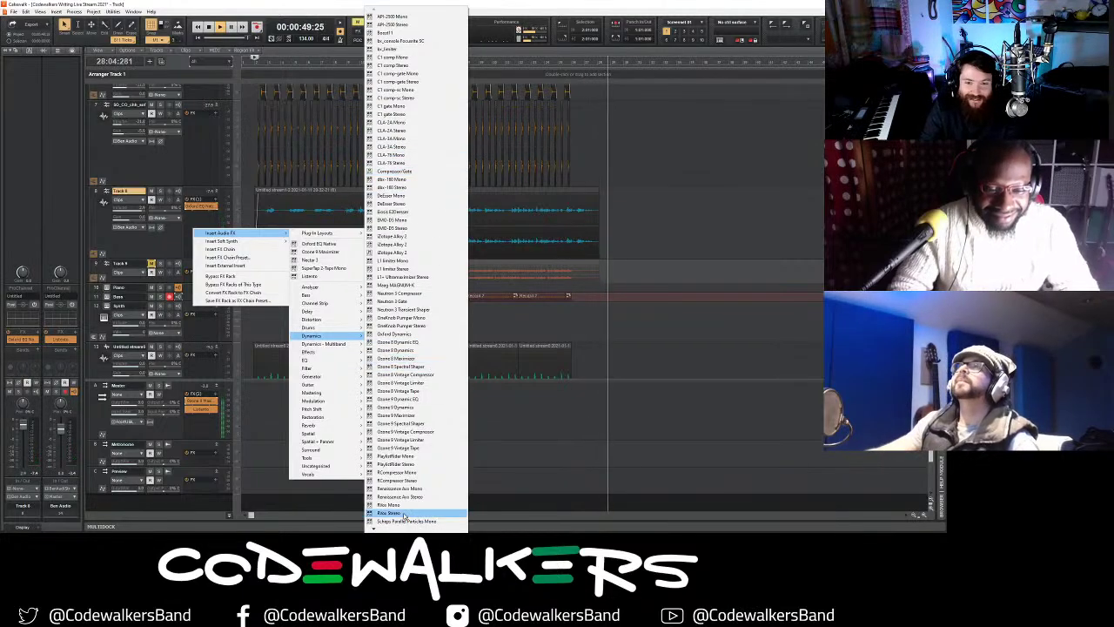
pyautogui.moveTo(392, 530)
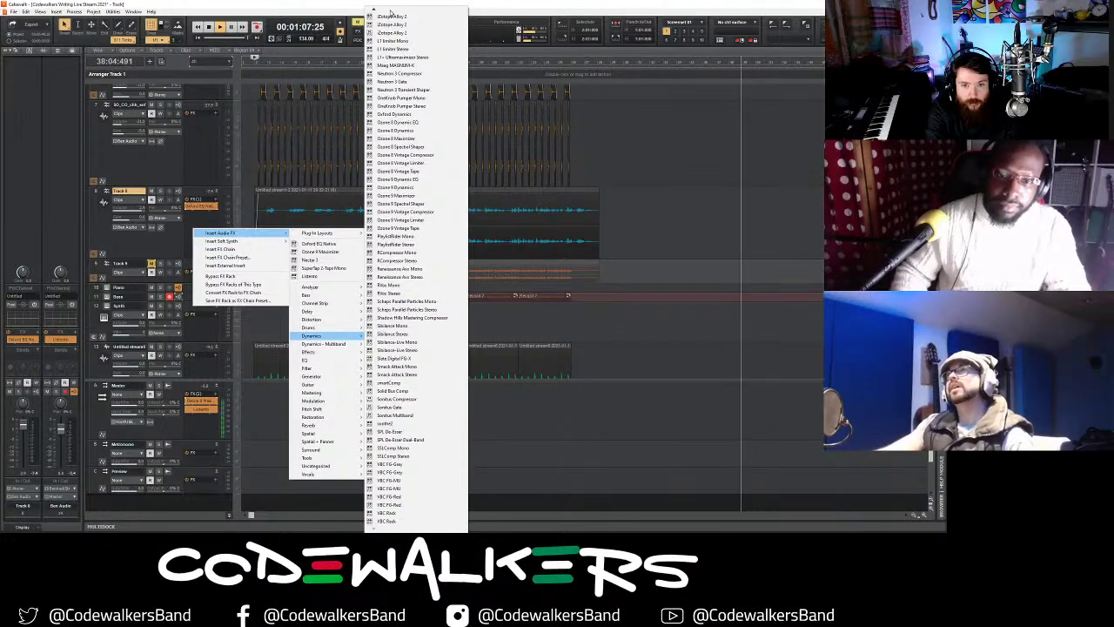
pyautogui.moveTo(388, 11)
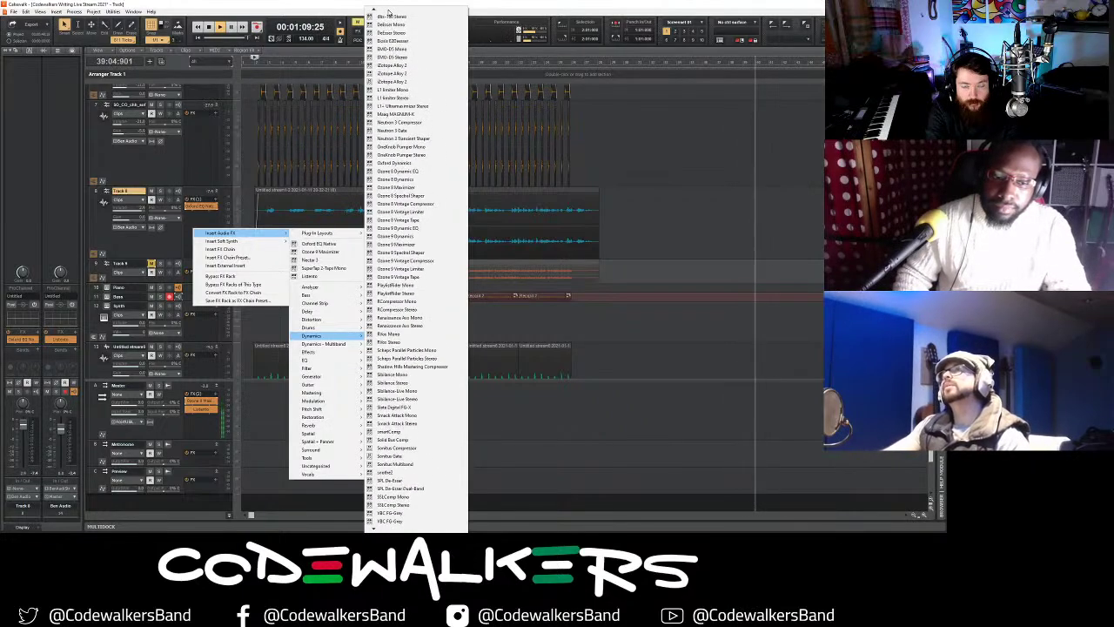
pyautogui.scroll(5, 389, 10)
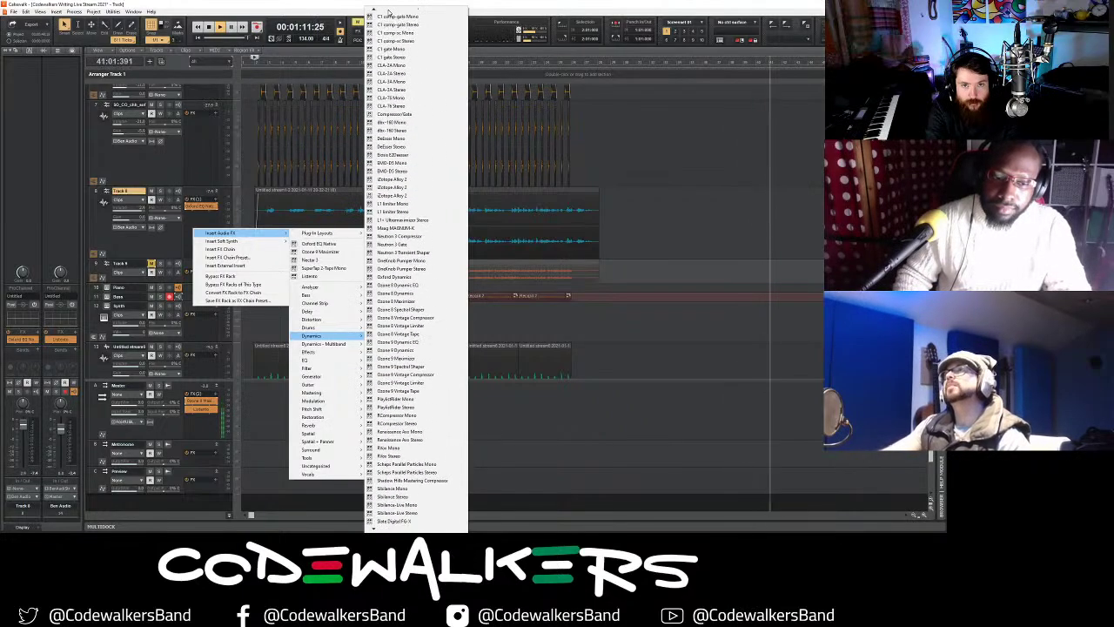
pyautogui.scroll(1, 389, 11)
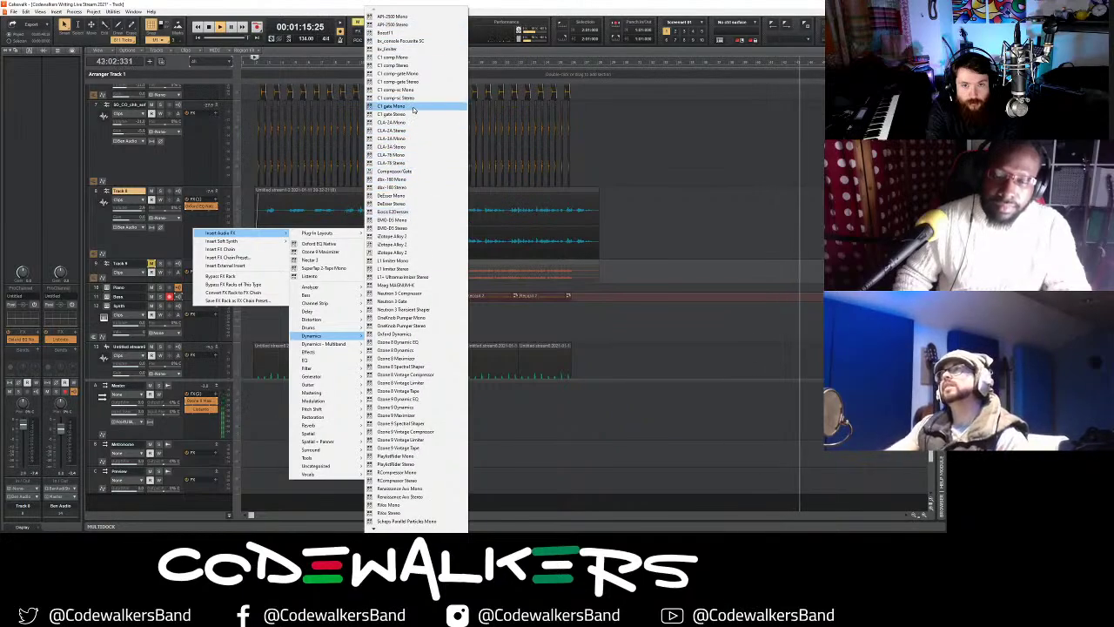
pyautogui.click(414, 123)
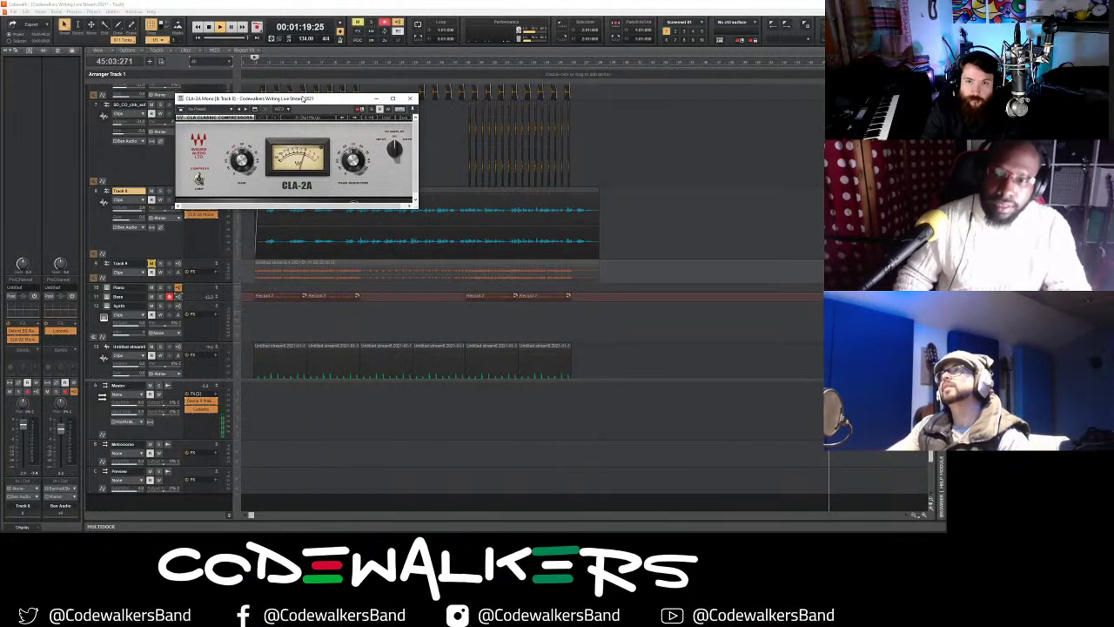
# - Adjust the CLA-2A's peak reduction on Track 8 during playback and close the compressor
pyautogui.moveTo(299, 94); pyautogui.dragTo(185, 76)
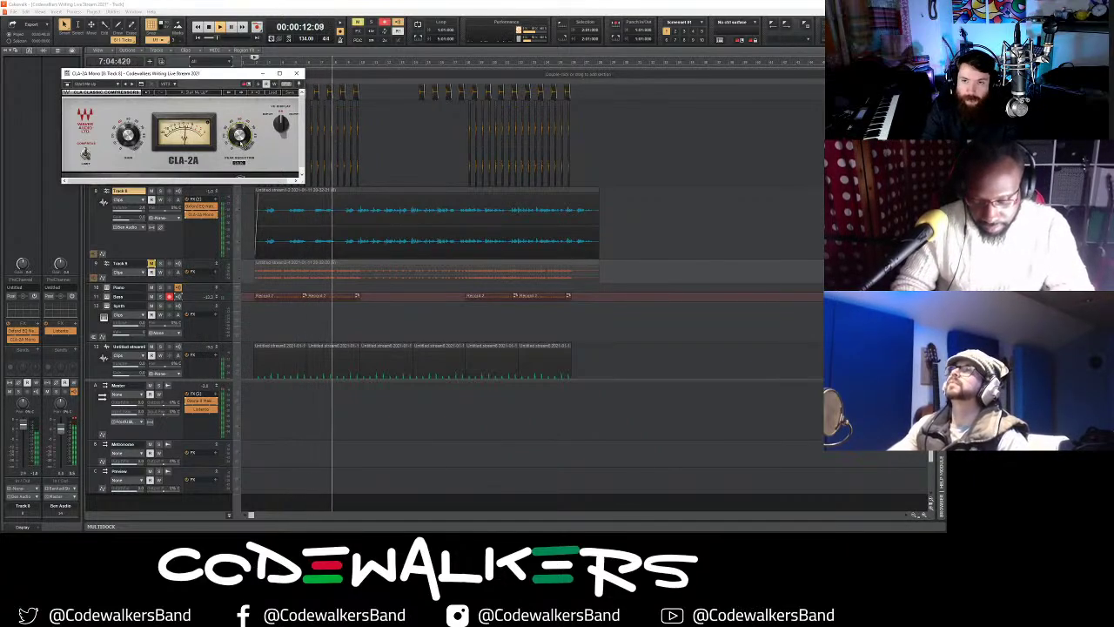
pyautogui.click(925, 515)
pyautogui.click(924, 515)
pyautogui.click(924, 515)
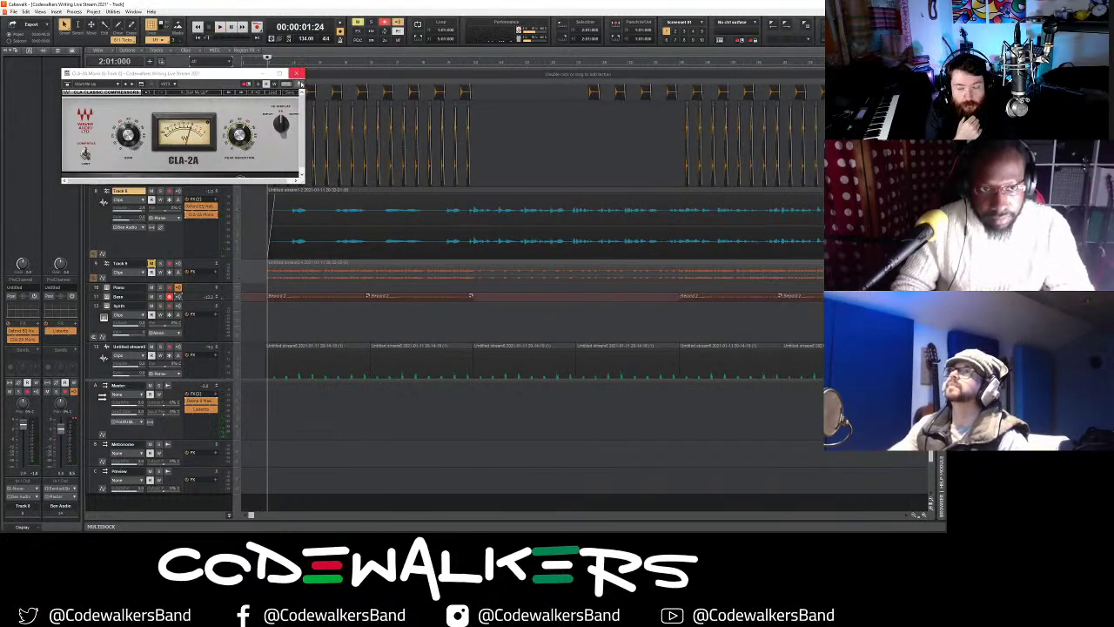
pyautogui.click(297, 73)
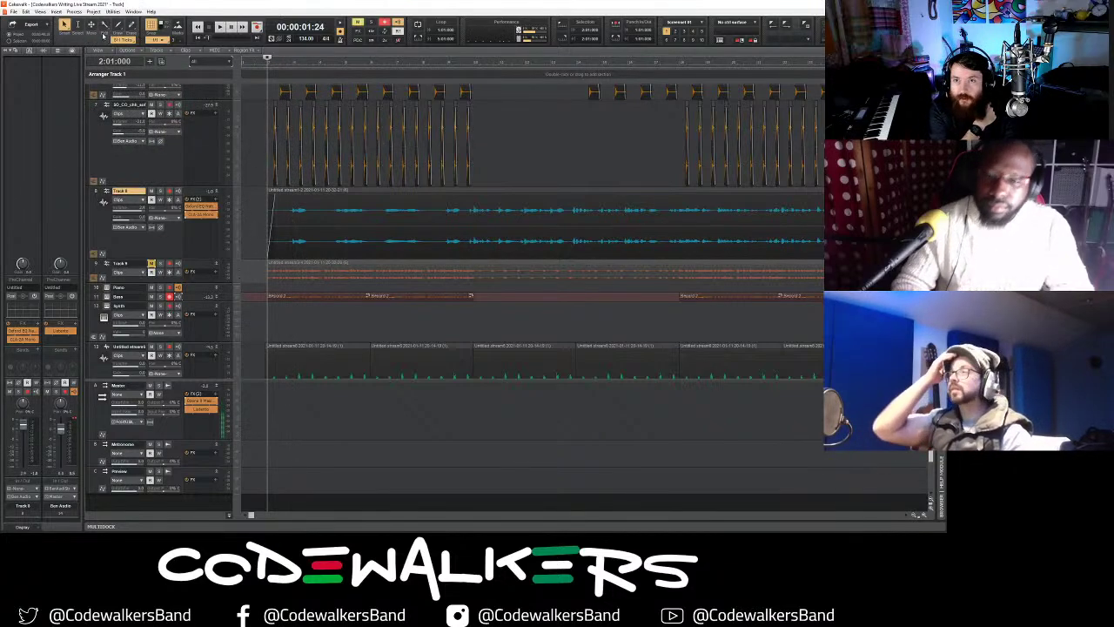
# - Choose a finer snap resolution and trim the start of the Track 8 clip to measure 3
pyautogui.click(158, 40)
pyautogui.click(173, 77)
pyautogui.moveTo(255, 236); pyautogui.dragTo(291, 236)
pyautogui.click(313, 196)
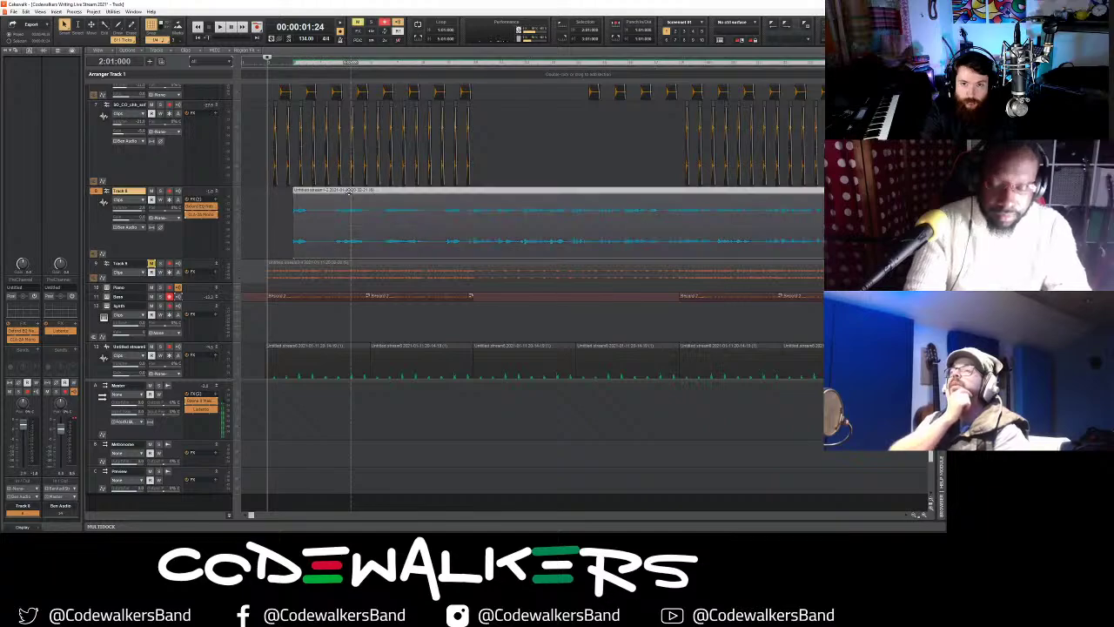
# - Try the trimmed Track 8 clip one and a half measures earlier, play it from several points, and undo the move
pyautogui.hotkey('ctrl', 'z')
pyautogui.press('w')
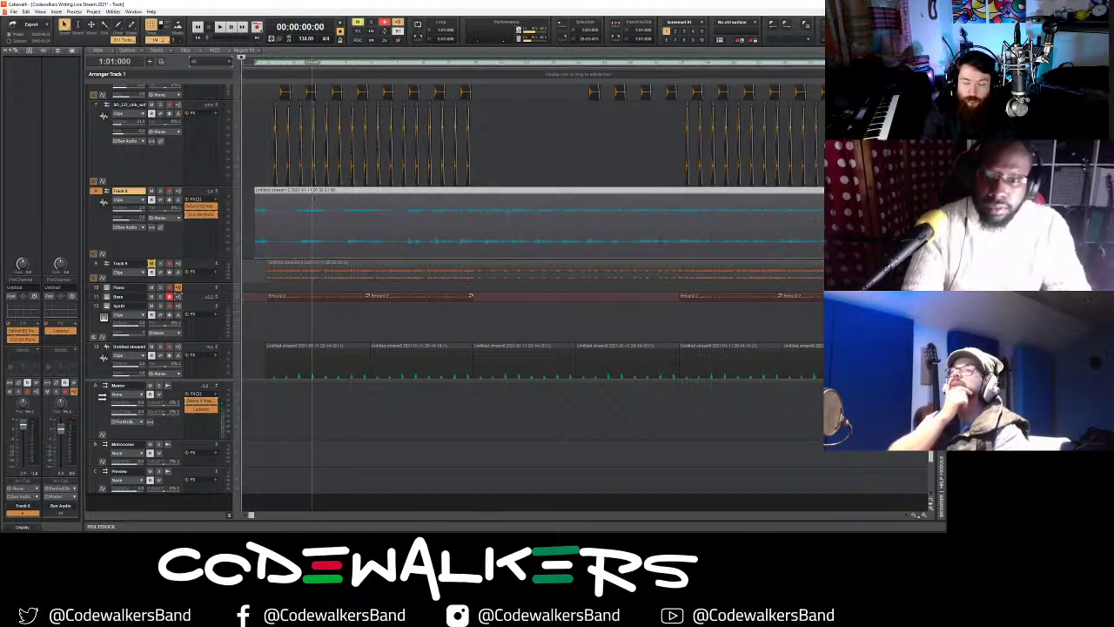
pyautogui.press('space')
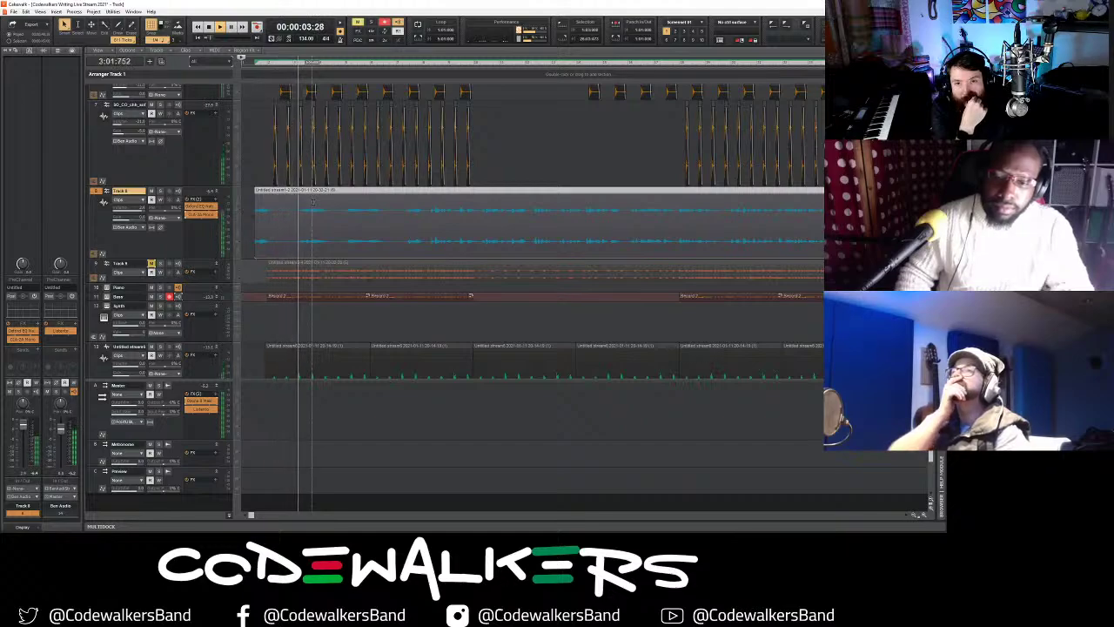
pyautogui.press('space')
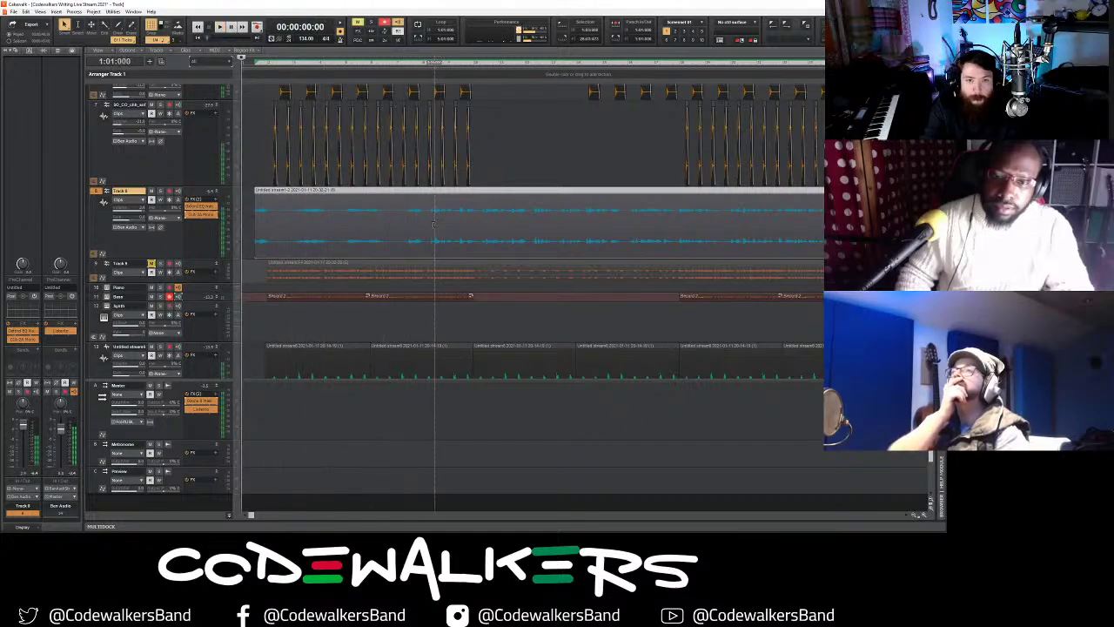
pyautogui.click(435, 223)
pyautogui.press('space')
pyautogui.press('space')
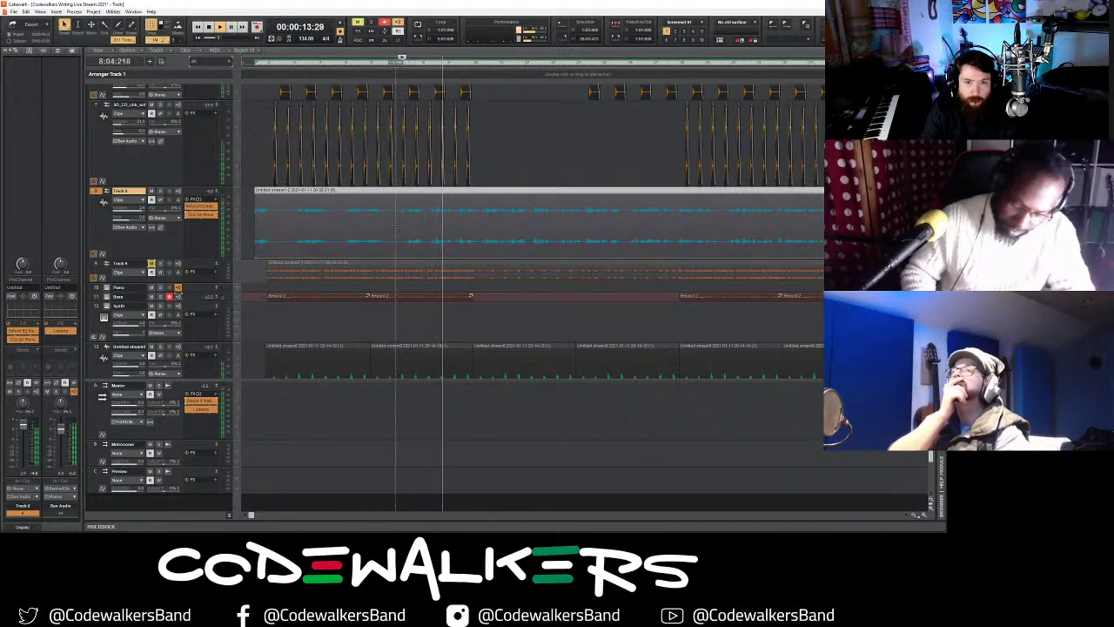
pyautogui.press('space')
pyautogui.hotkey('ctrl', 'z')
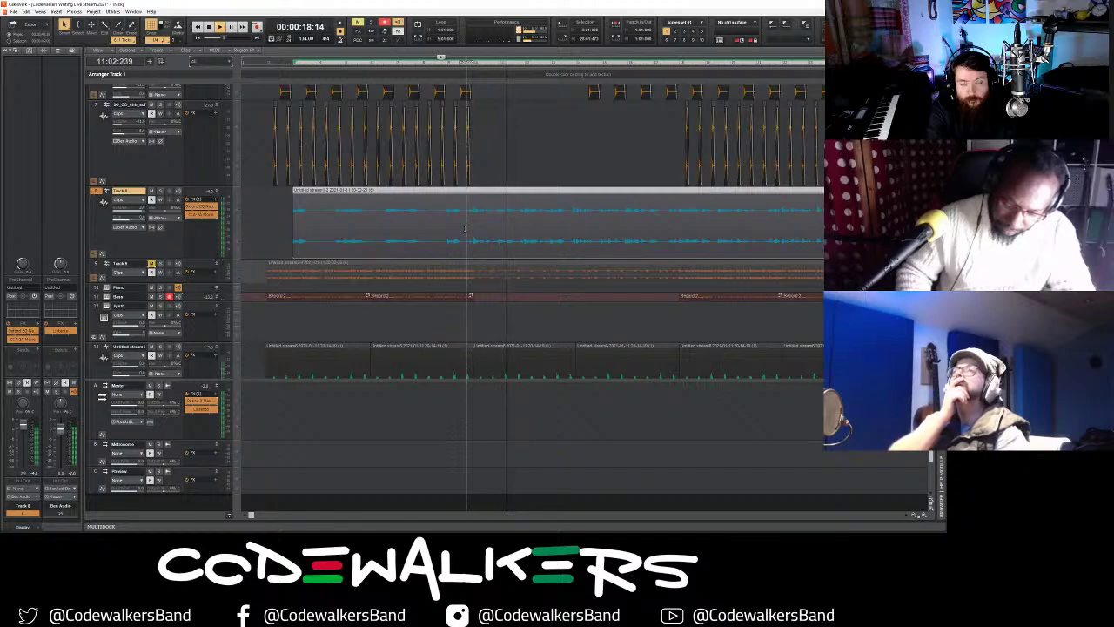
# - Stop playback and delete the opening section of the Track 8 clip up to beat 4 of measure 9
pyautogui.moveTo(465, 229); pyautogui.dragTo(277, 224)
pyautogui.press('space')
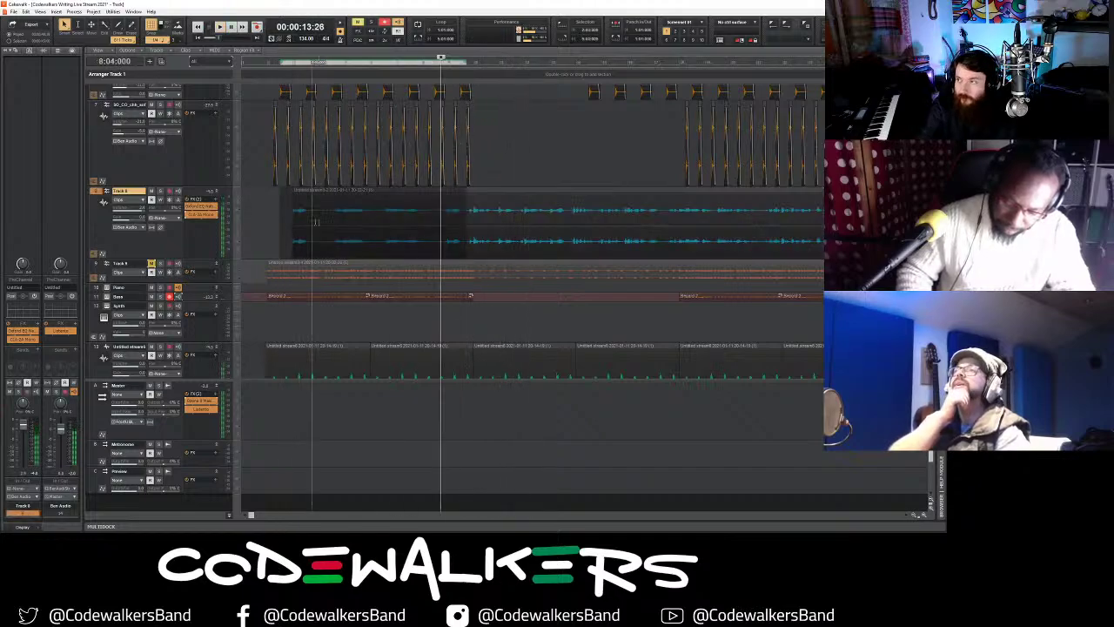
pyautogui.press('Delete')
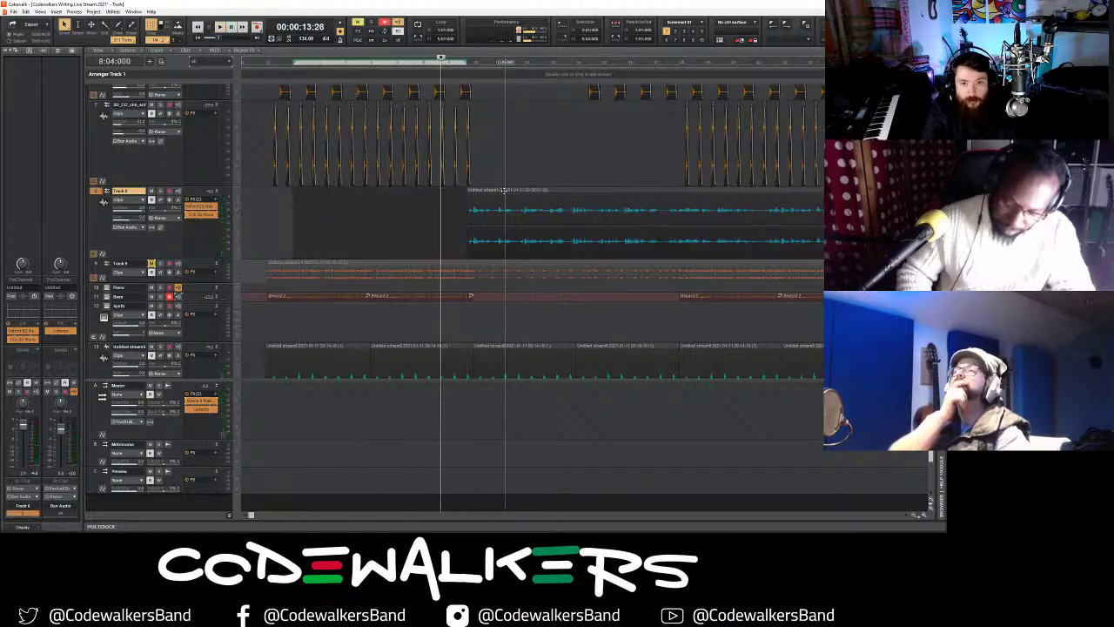
# - Extend the start of the Track 8 clip back to measure 2 and play the song from there
pyautogui.moveTo(468, 211); pyautogui.dragTo(275, 225)
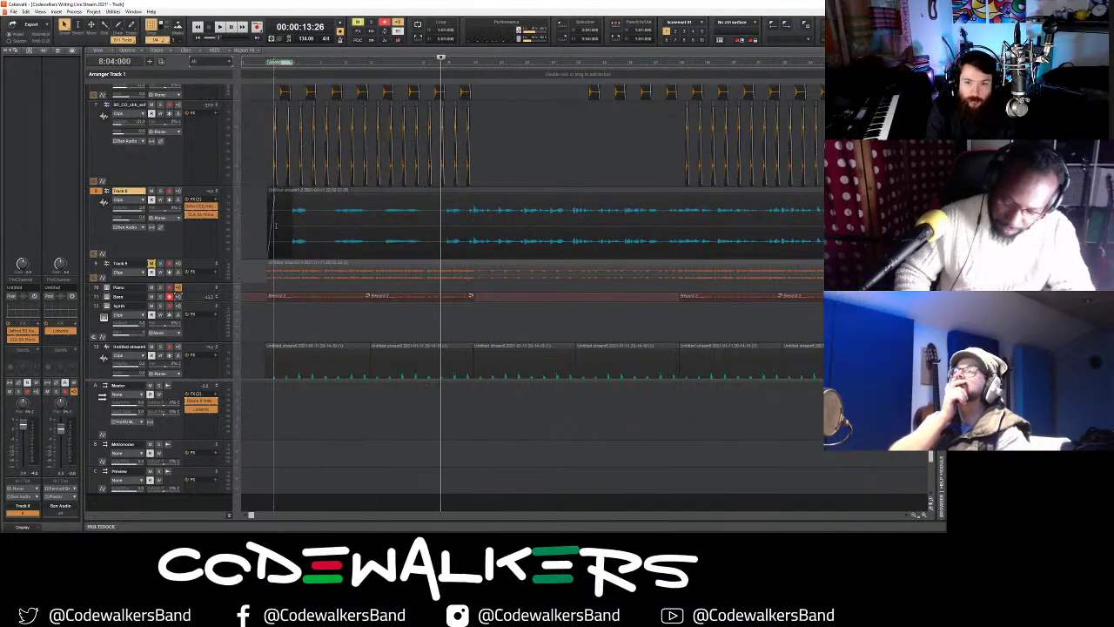
pyautogui.click(267, 61)
pyautogui.press('space')
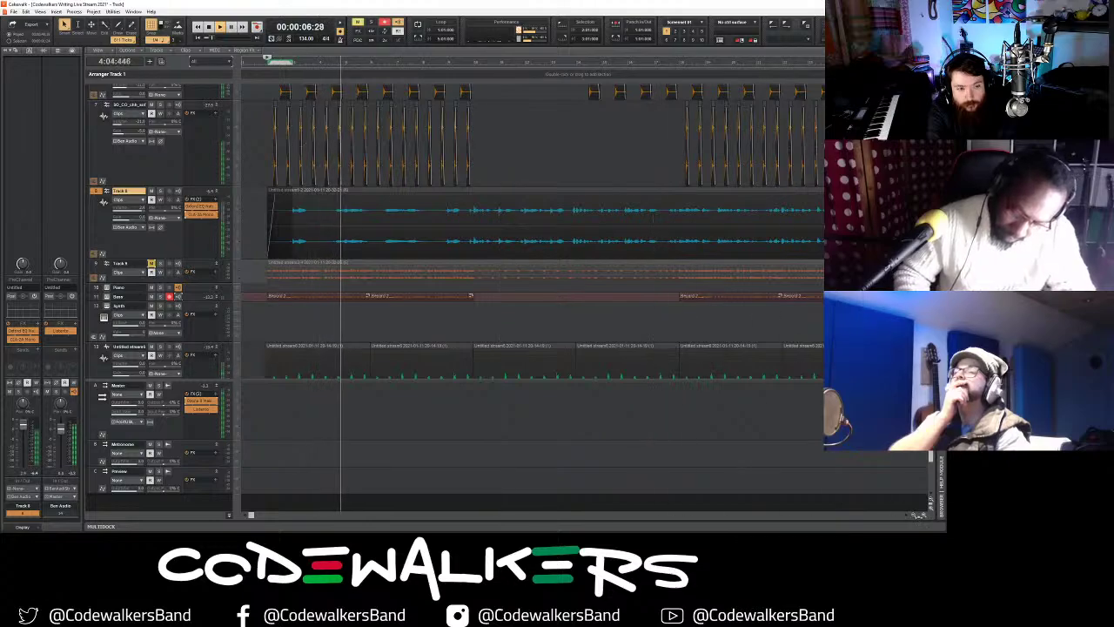
# - Delete the tail of the Track 8 clip past about measure 26 and check the CLA-2A compressor during playback
pyautogui.click(914, 516)
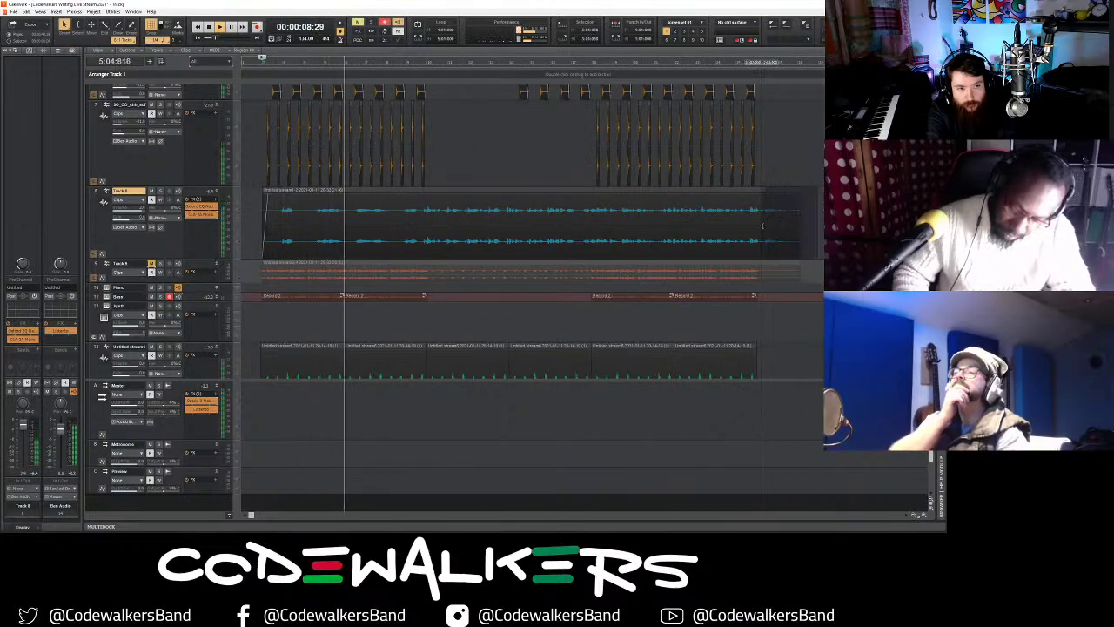
pyautogui.press('Delete')
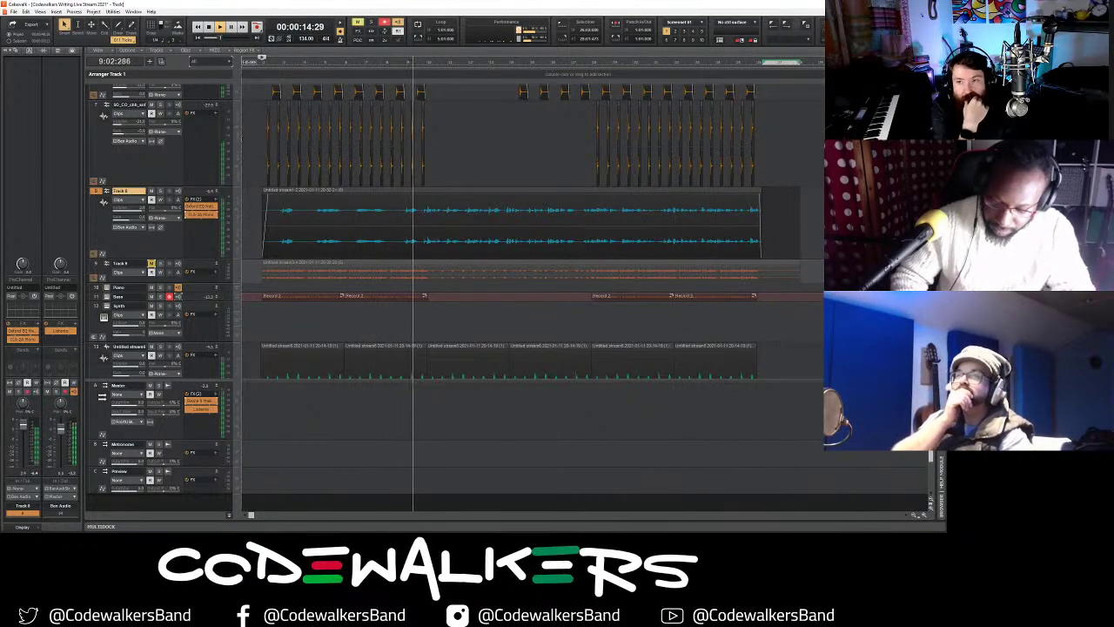
pyautogui.doubleClick(212, 215)
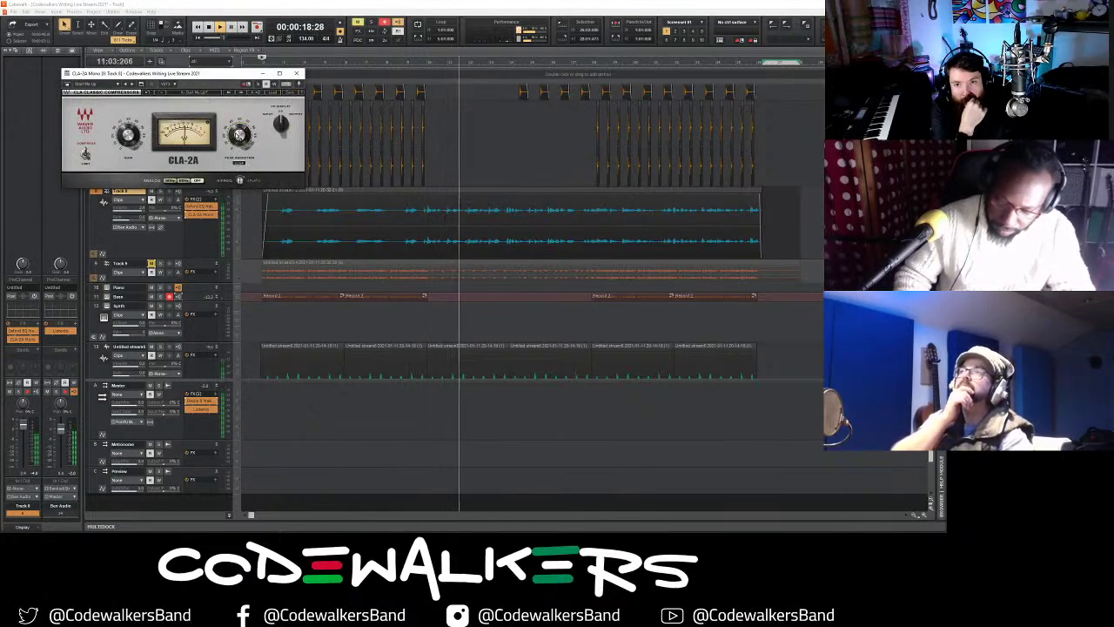
pyautogui.click(297, 74)
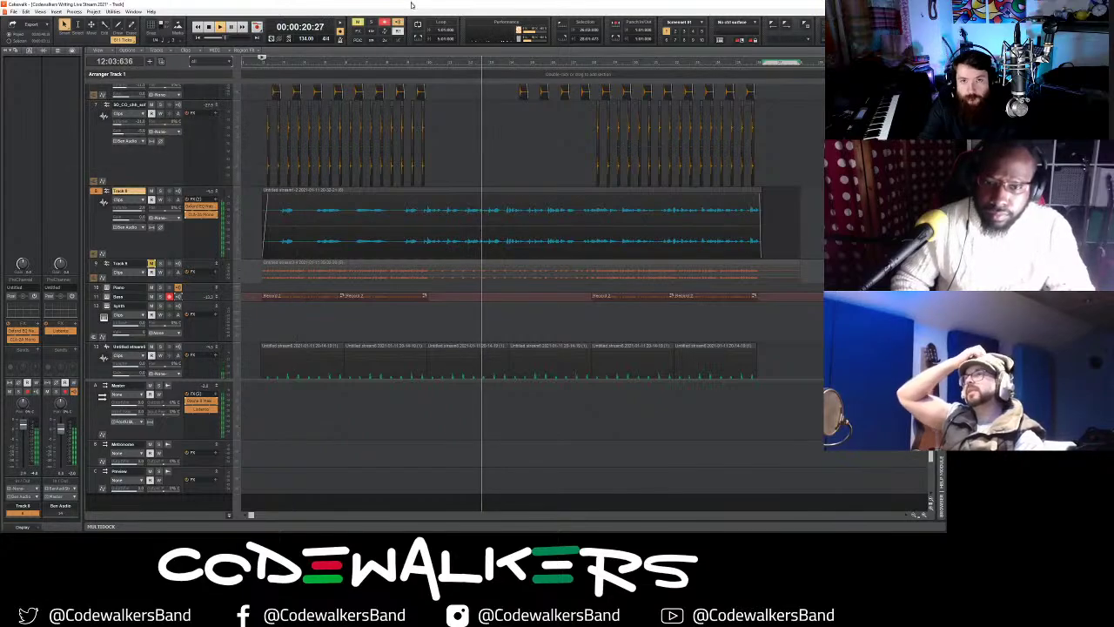
pyautogui.press('space')
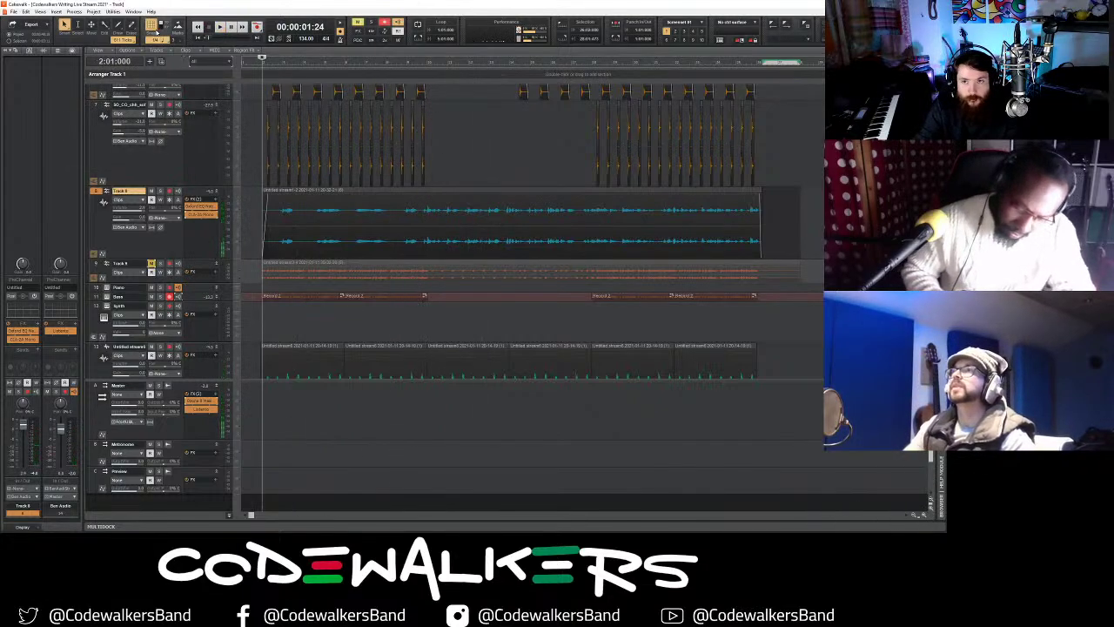
# - Split the Track 8 clip at beat 4 of measure 9, move the second part half a measure later, and play it
pyautogui.click(423, 224)
pyautogui.click(600, 189)
pyautogui.press('s')
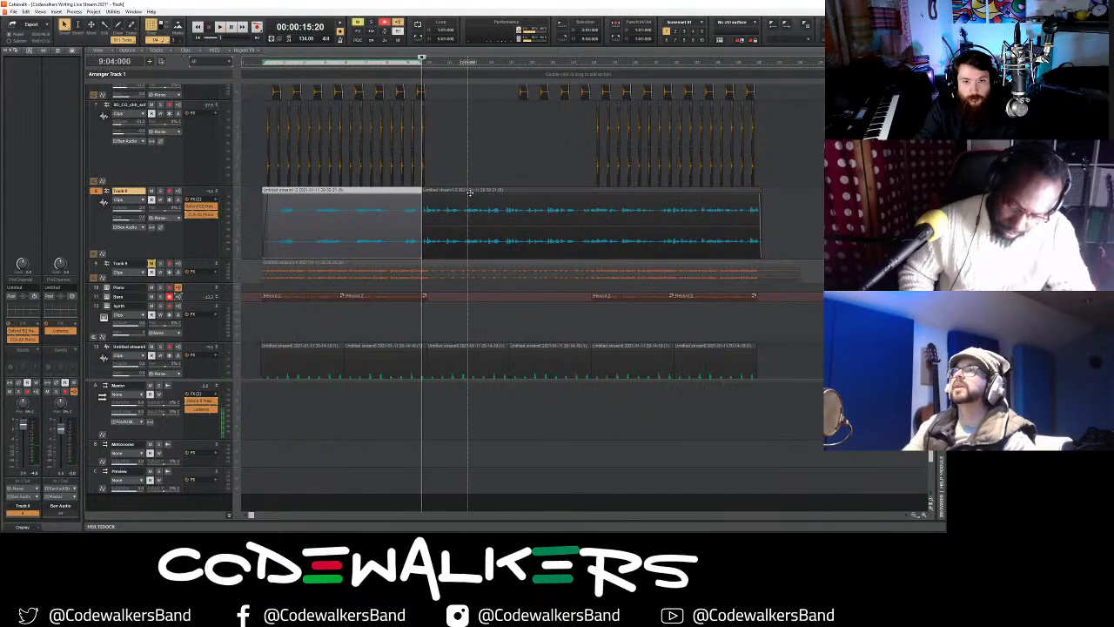
pyautogui.moveTo(468, 191); pyautogui.dragTo(482, 190)
pyautogui.press('space')
pyautogui.press('space')
pyautogui.press('space')
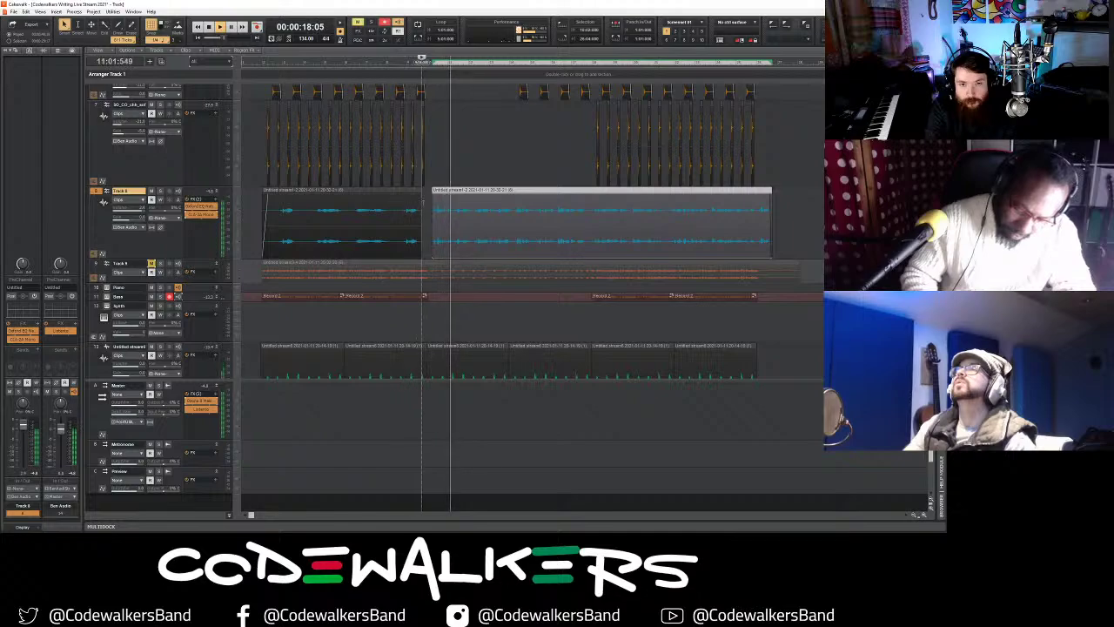
# - Extend the second Track 8 clip back to just before measure 2 and delete the first clip beneath it
pyautogui.moveTo(427, 211); pyautogui.dragTo(375, 219)
pyautogui.click(418, 218)
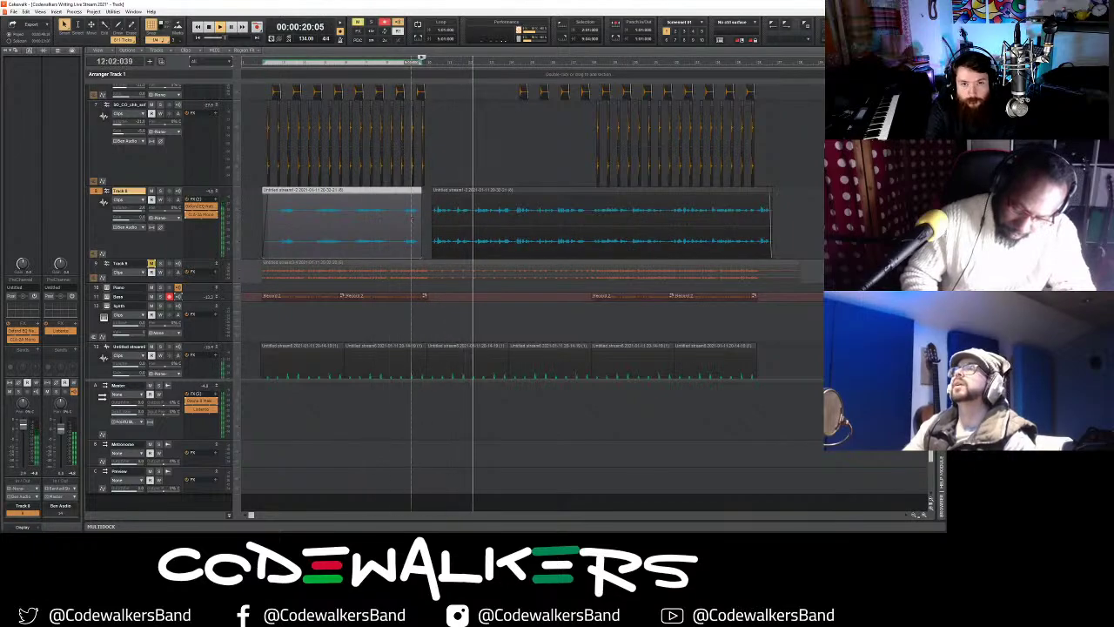
pyautogui.press('space')
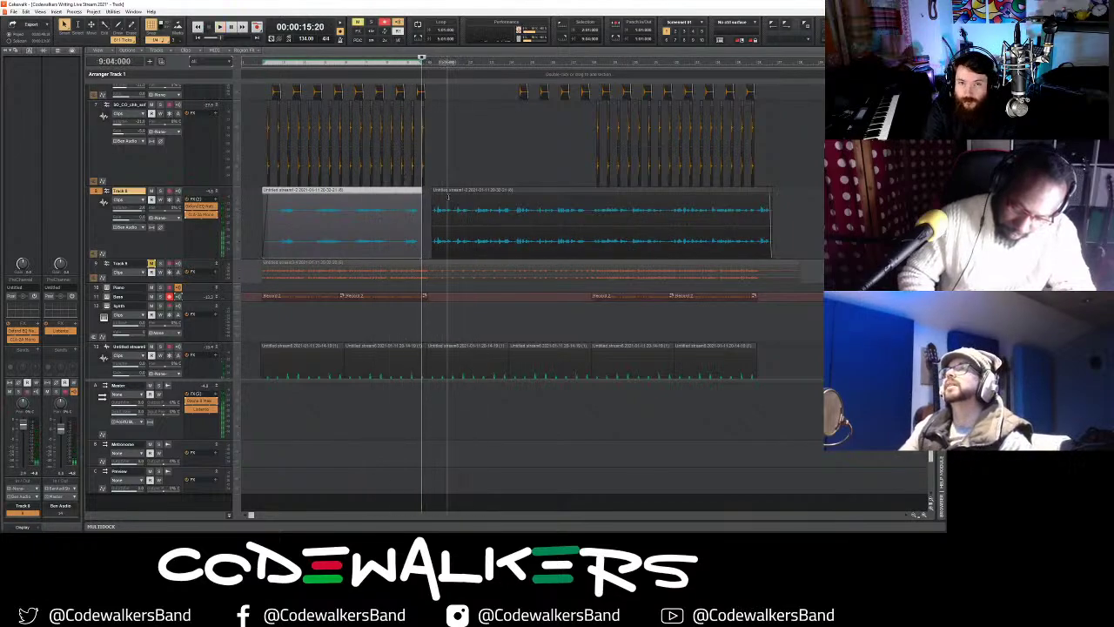
pyautogui.click(453, 190)
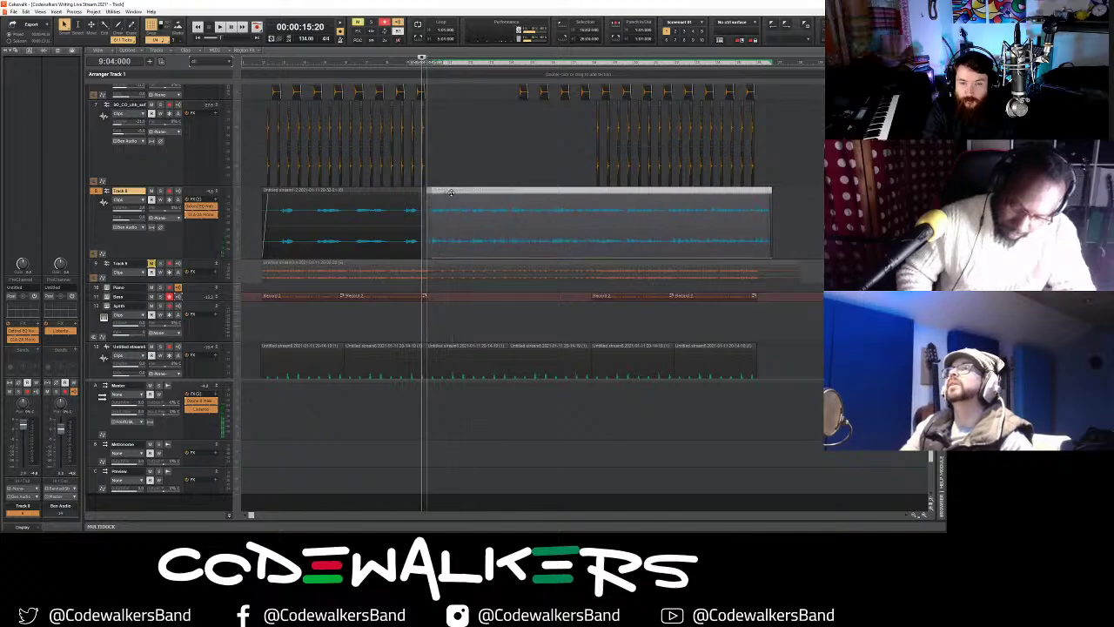
pyautogui.moveTo(427, 214); pyautogui.dragTo(258, 246)
pyautogui.press('Delete')
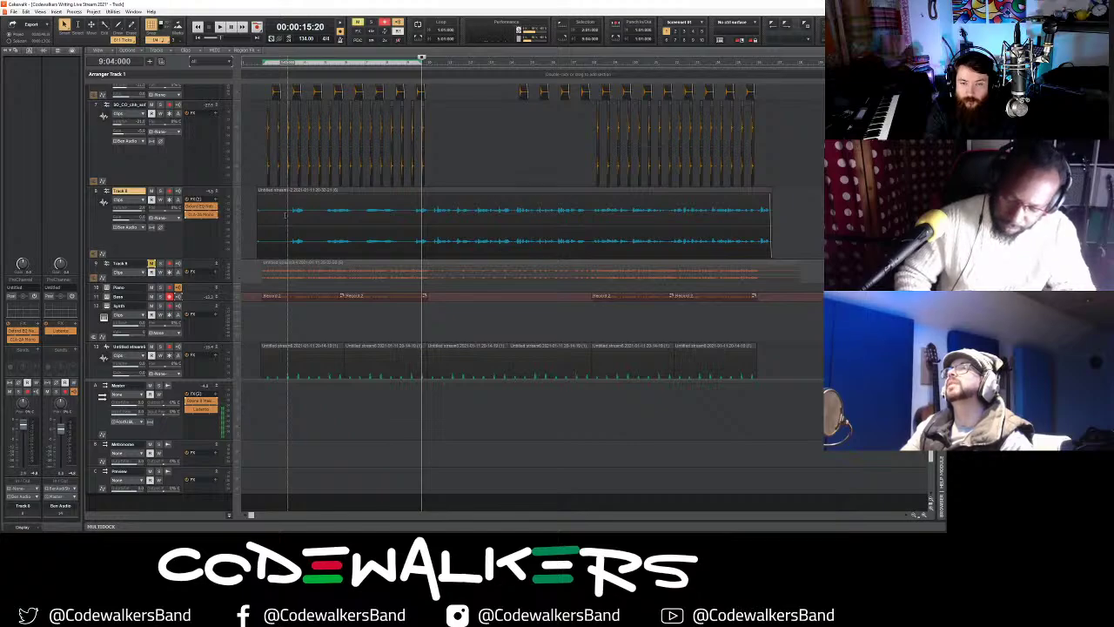
# - Split the Track 8 clip at beat 2 of measure 10 and delete the part before the split
pyautogui.click(431, 221)
pyautogui.press('s')
pyautogui.click(402, 221)
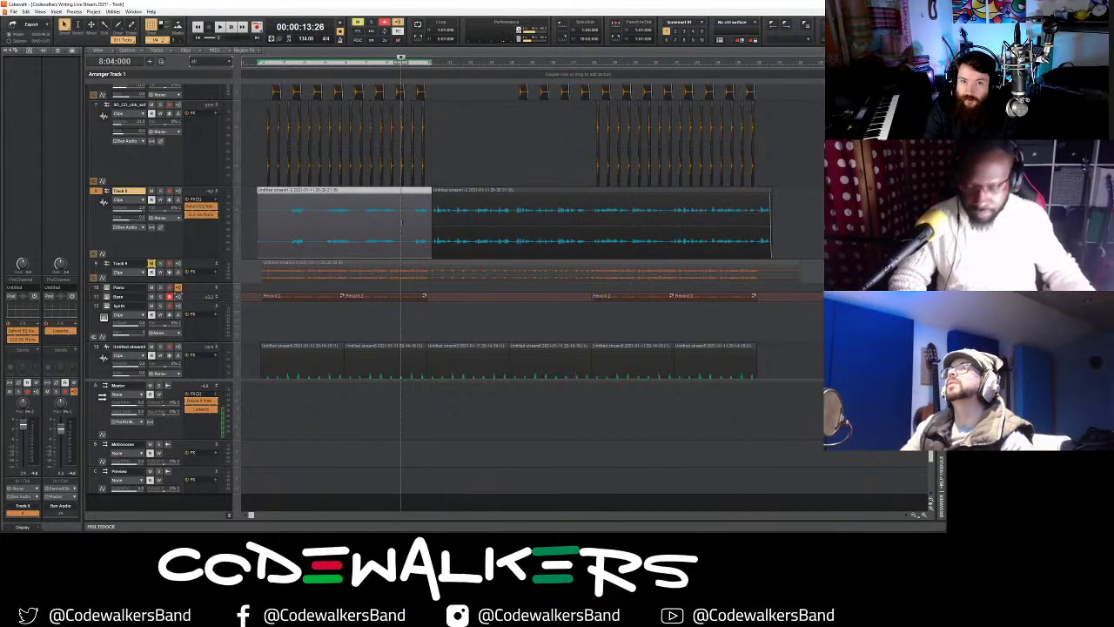
pyautogui.press('Delete')
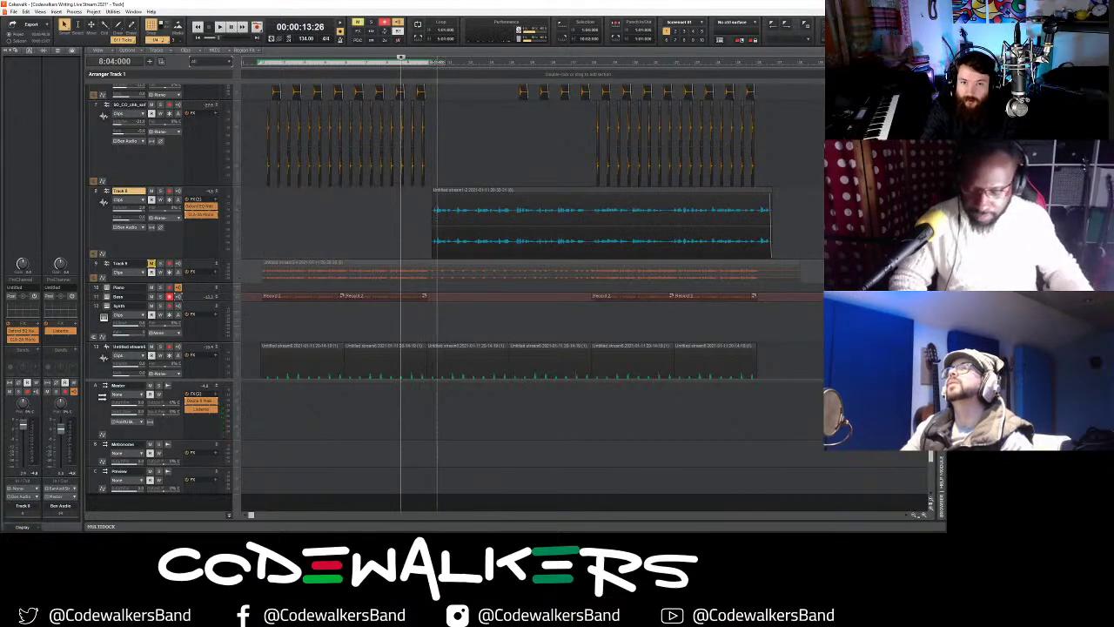
# - Extend the start of the remaining Track 8 clip back to measure 10, checking the entry by playing from just before it
pyautogui.click(431, 190)
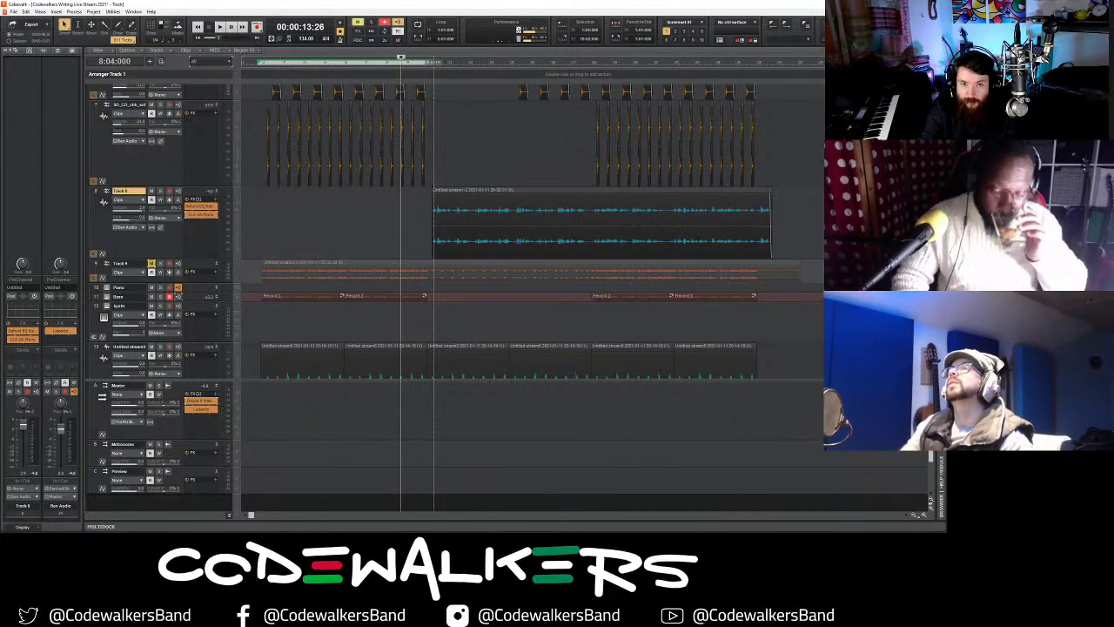
pyautogui.moveTo(433, 226); pyautogui.dragTo(429, 228)
pyautogui.click(423, 228)
pyautogui.press('space')
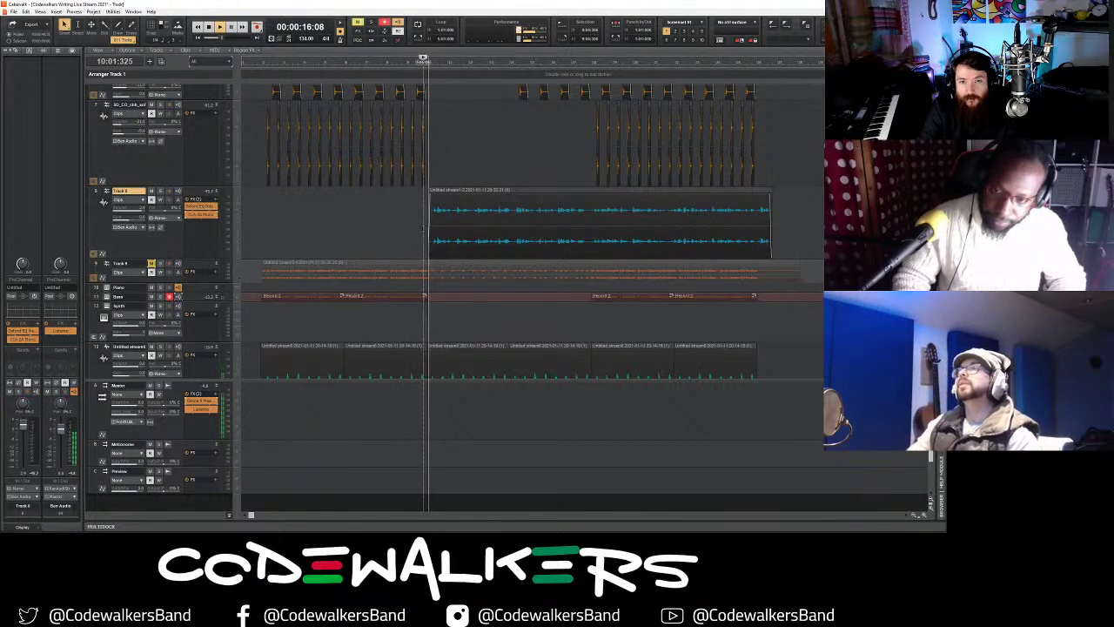
pyautogui.press('space')
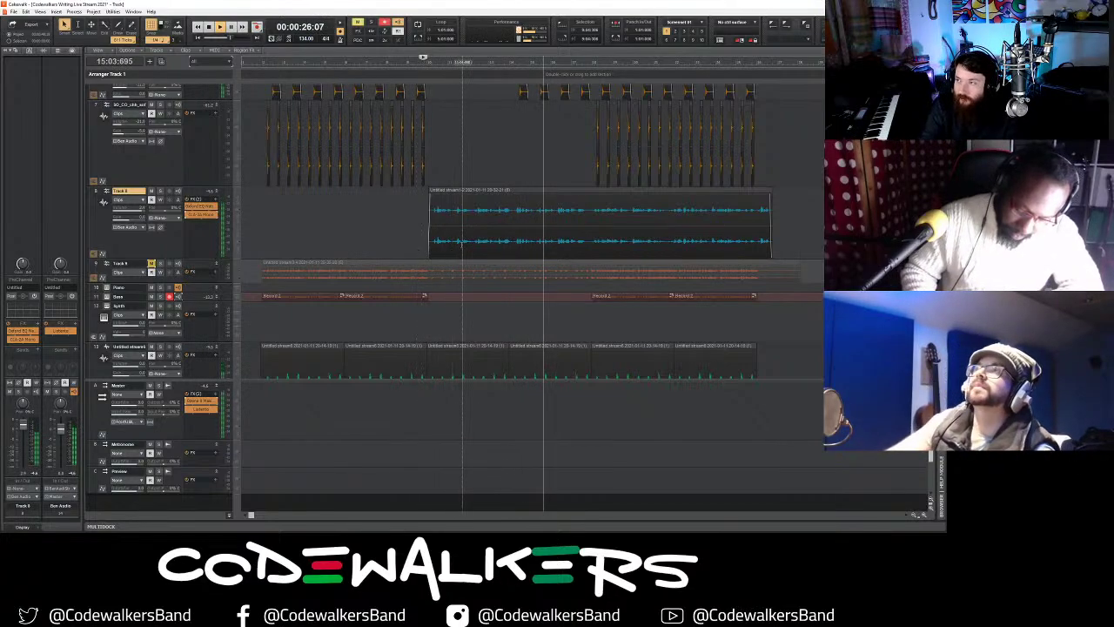
pyautogui.press('space')
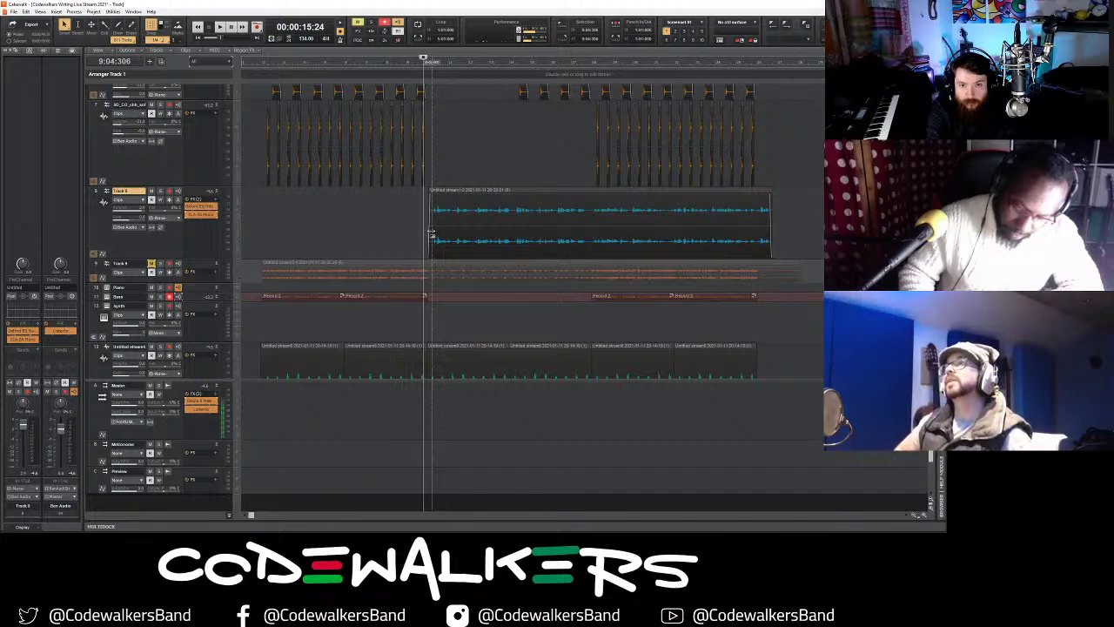
pyautogui.moveTo(432, 234); pyautogui.dragTo(427, 233)
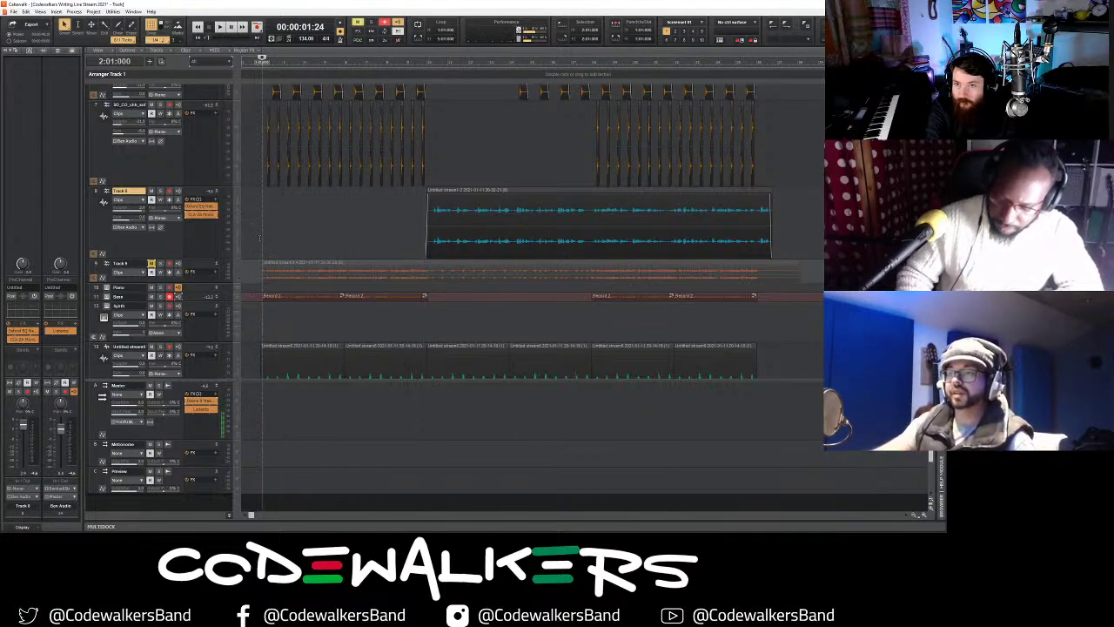
# - Play the Track 8 clip against the other tracks from measure 10 and replay it to judge the timing
pyautogui.scroll(1, 259, 237)
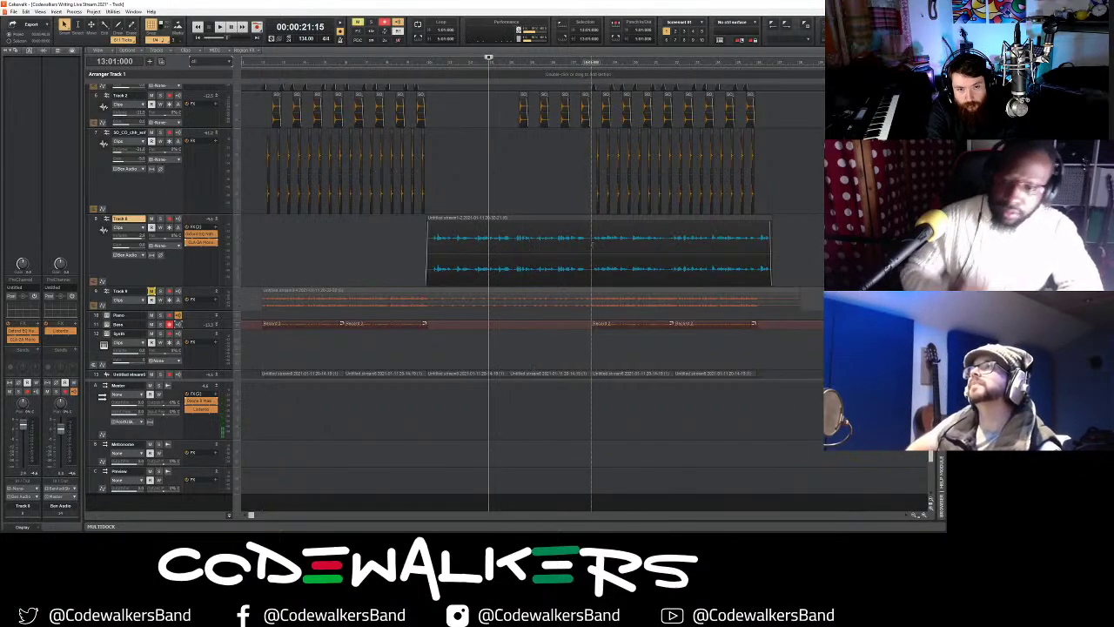
pyautogui.click(591, 246)
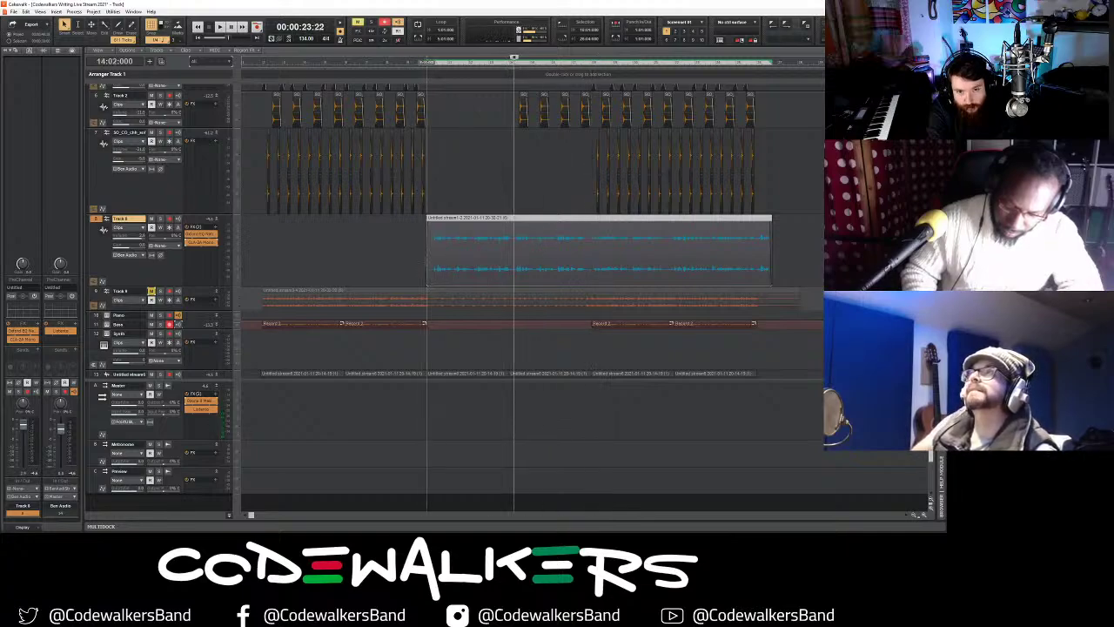
pyautogui.click(425, 259)
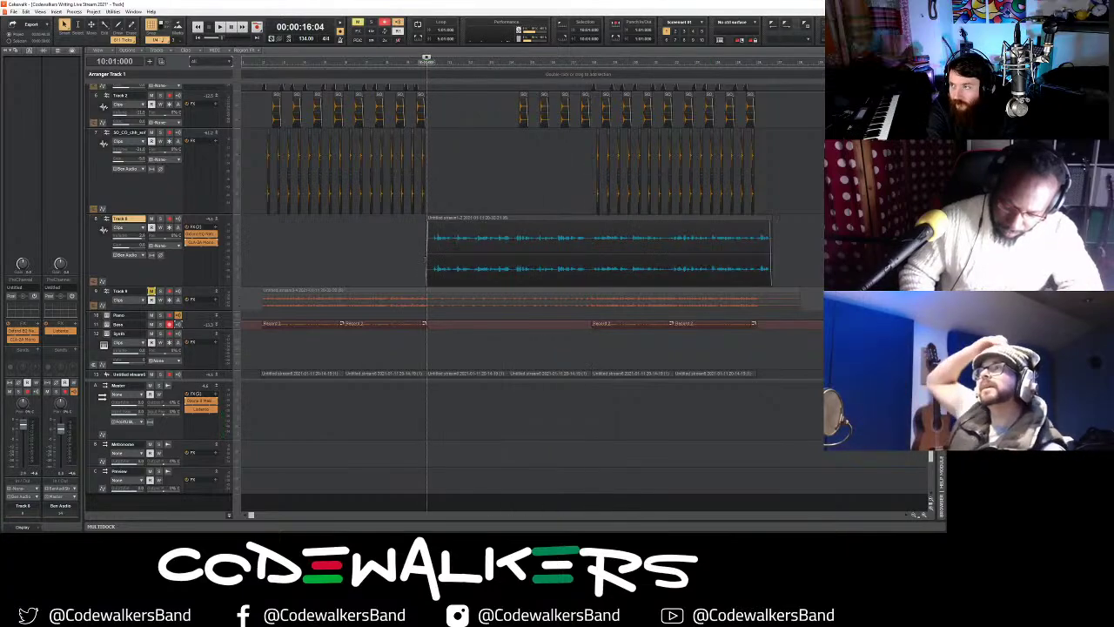
pyautogui.press('space')
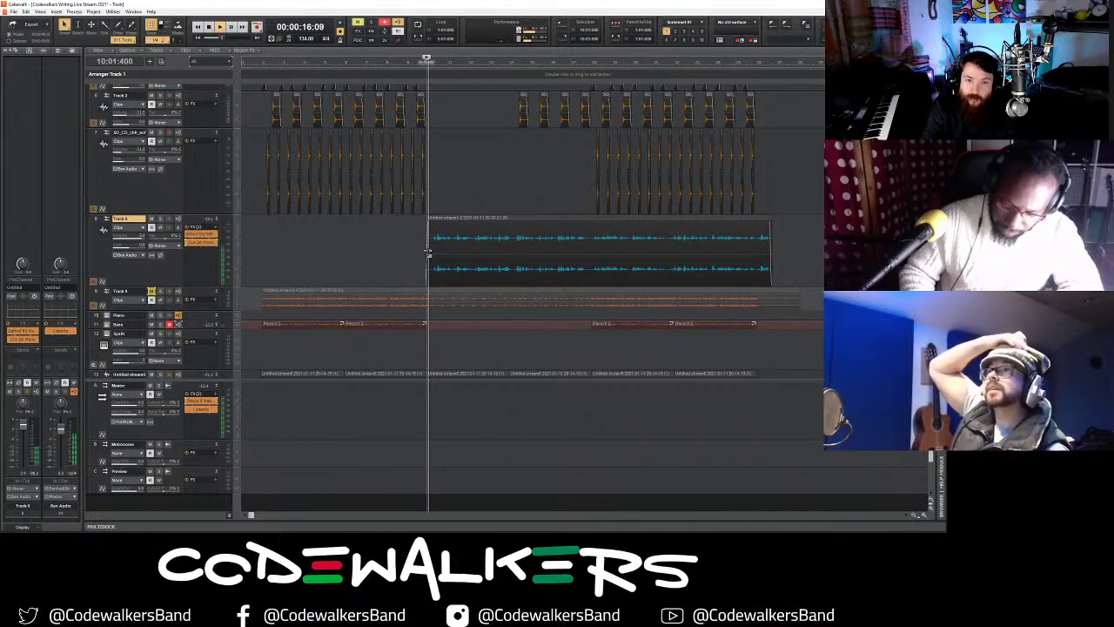
pyautogui.press('space')
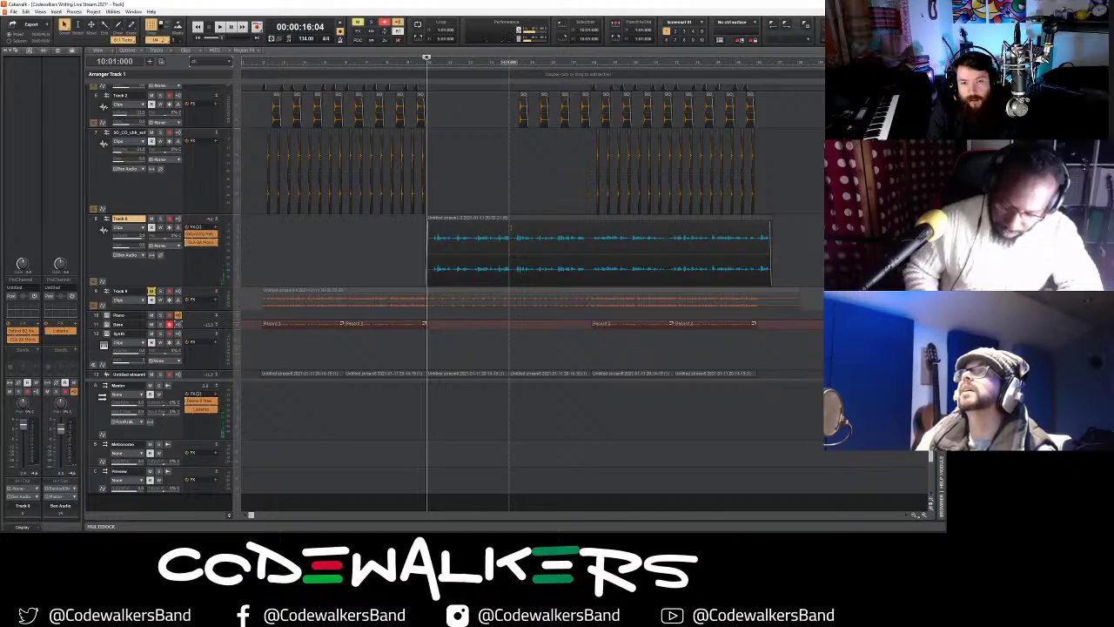
pyautogui.press('space')
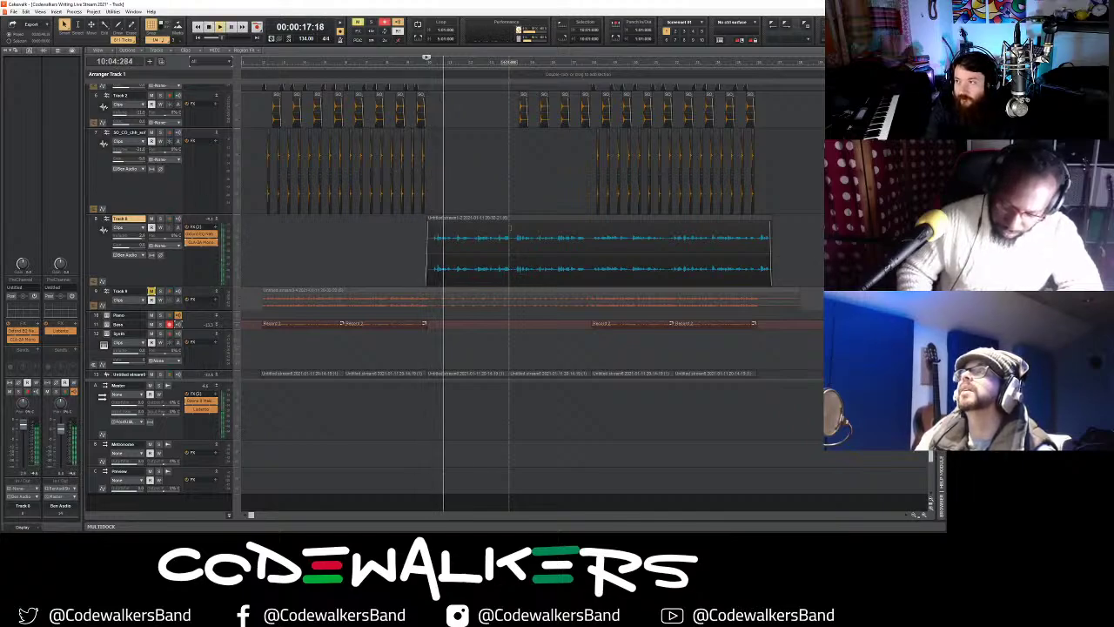
pyautogui.press('space')
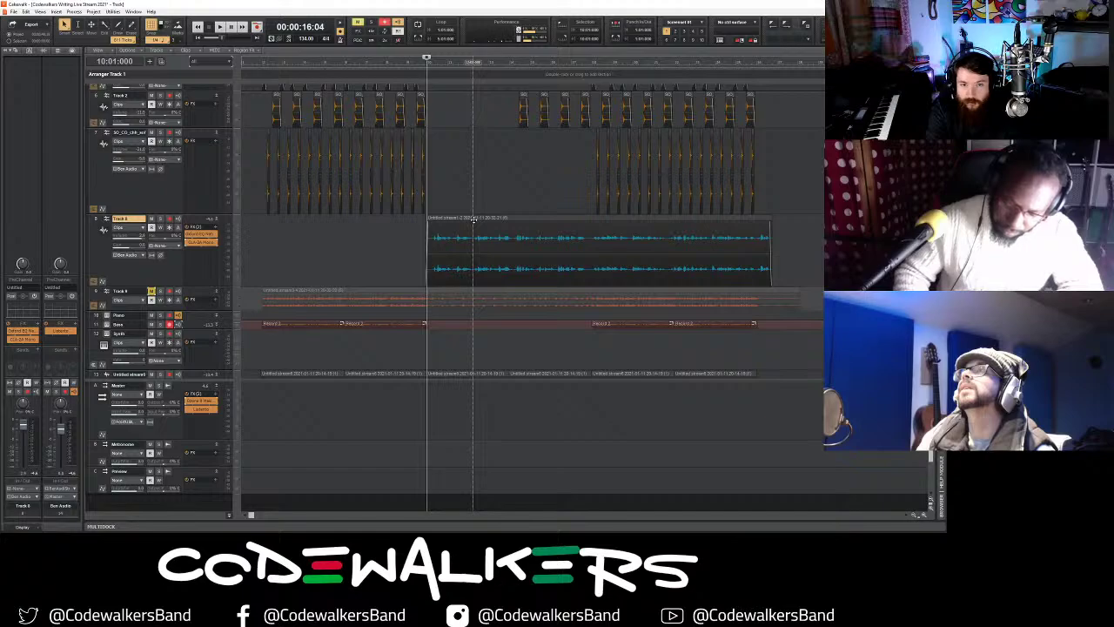
# - Move the Track 8 clip eight measures earlier to start at measure 2 and play it from there
pyautogui.moveTo(474, 220); pyautogui.dragTo(309, 233)
pyautogui.click(257, 66)
pyautogui.press('space')
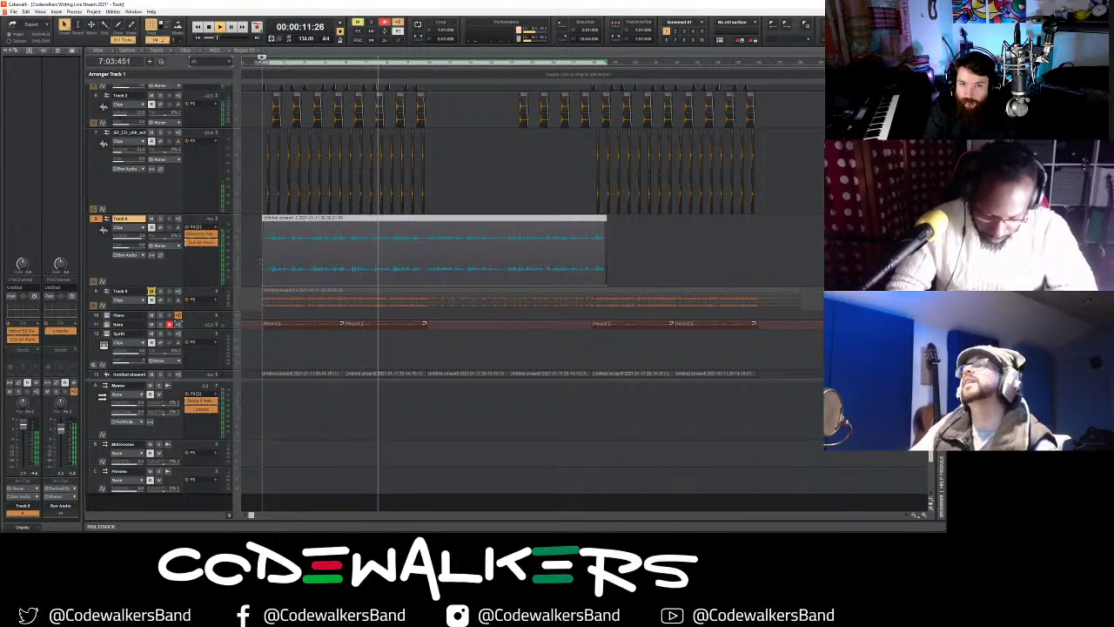
pyautogui.press('space')
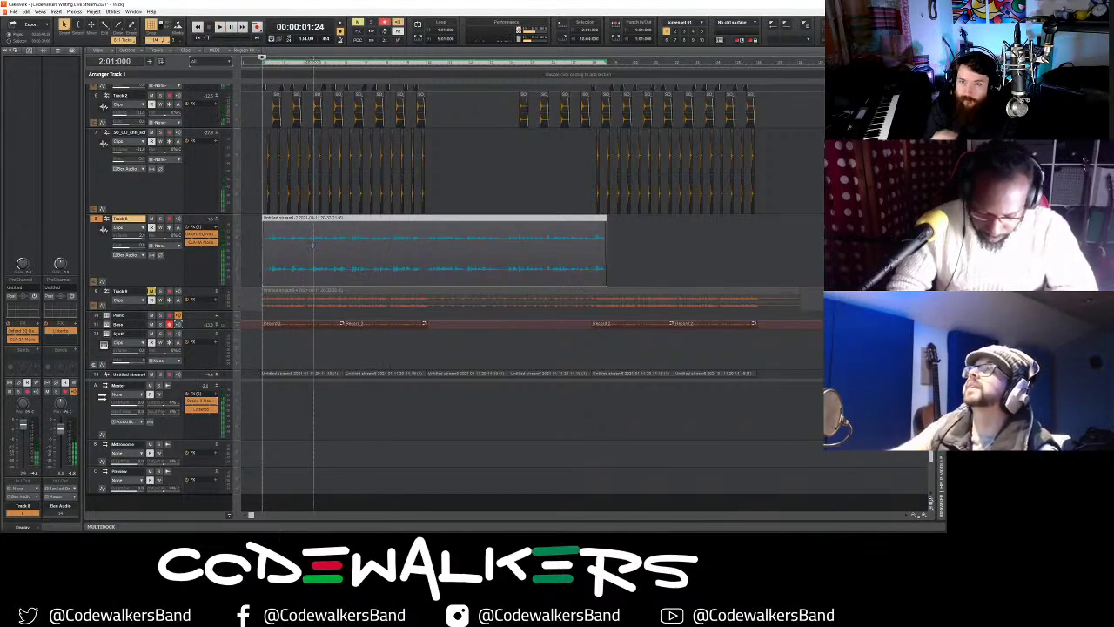
# - Try trimming the start of the Track 8 clip by one beat and extend it back to measure 2
pyautogui.click(280, 253)
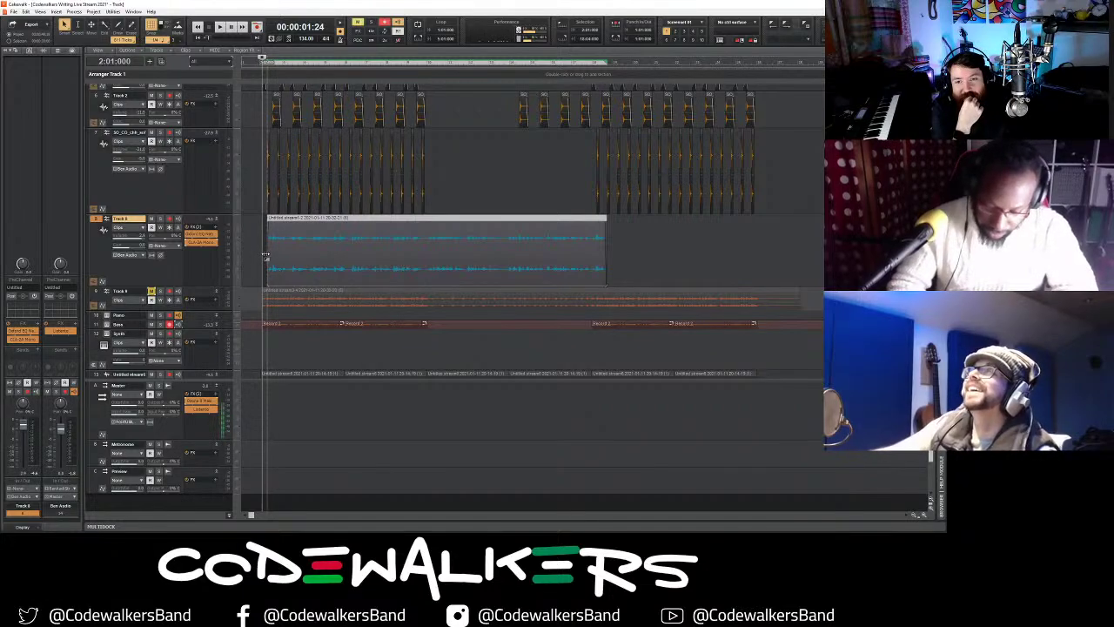
pyautogui.moveTo(265, 256); pyautogui.dragTo(262, 257)
pyautogui.click(252, 256)
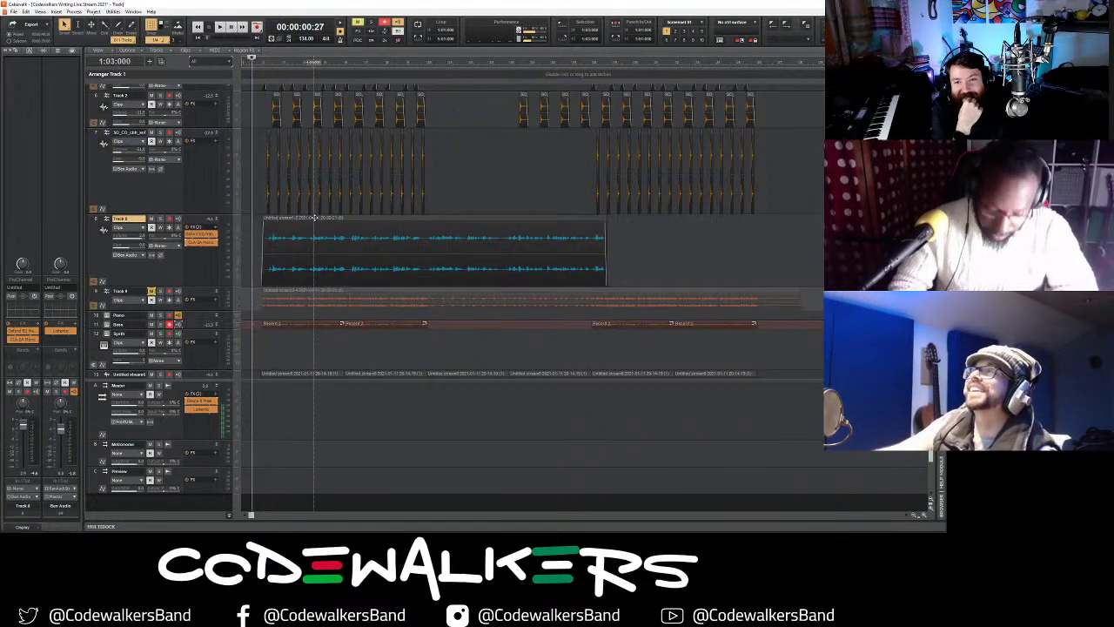
# - Move the Track 8 clip one measure earlier to start at measure 1 and play it from the beginning
pyautogui.moveTo(315, 217); pyautogui.dragTo(275, 218)
pyautogui.press('space')
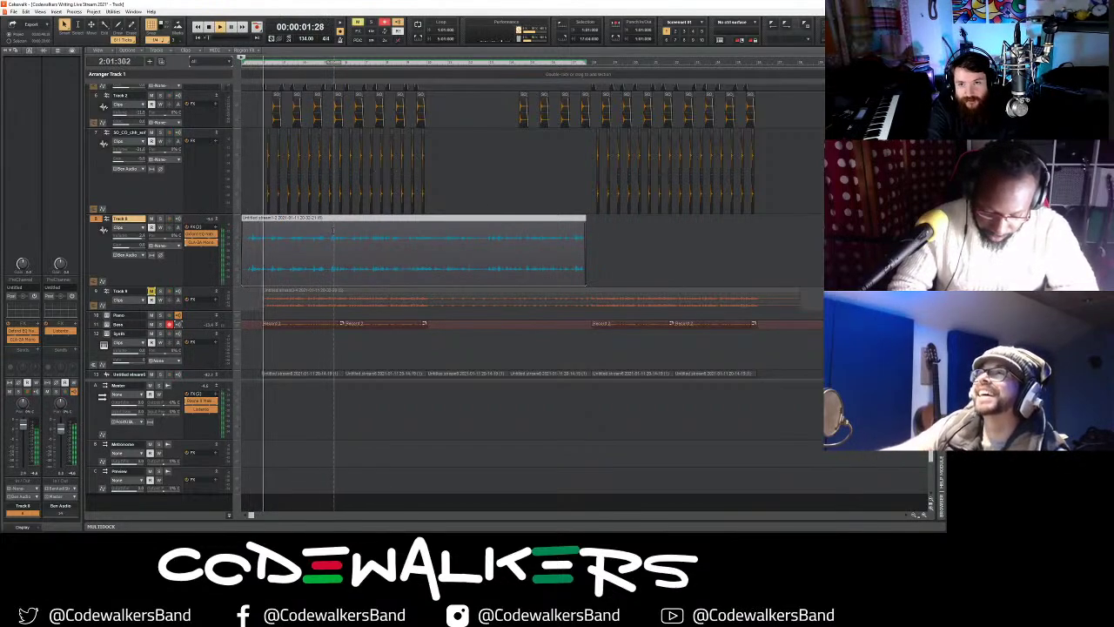
pyautogui.press('space')
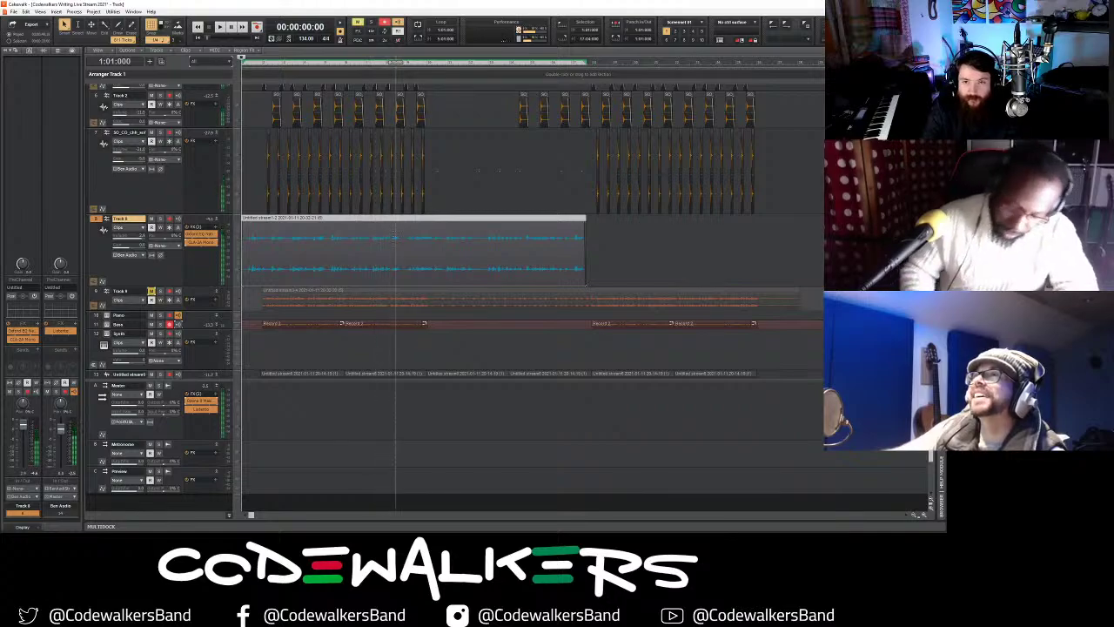
# - Set the snap resolution to whole notes and move the clips on tracks 5, 6, 7, Bass and 13 one measure later
pyautogui.scroll(2, 401, 261)
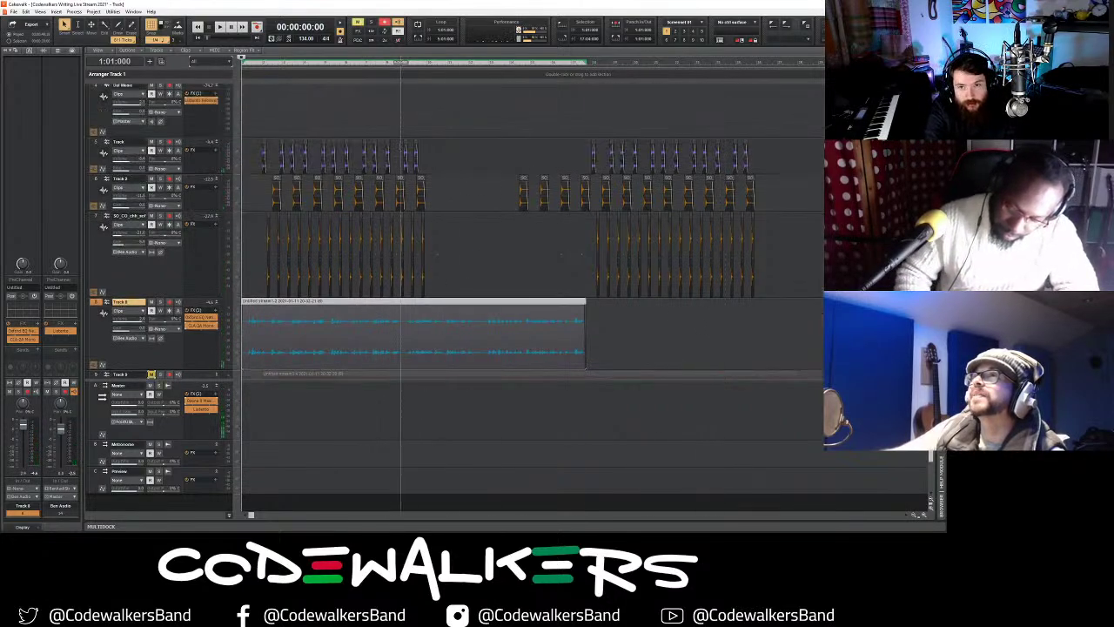
pyautogui.click(158, 39)
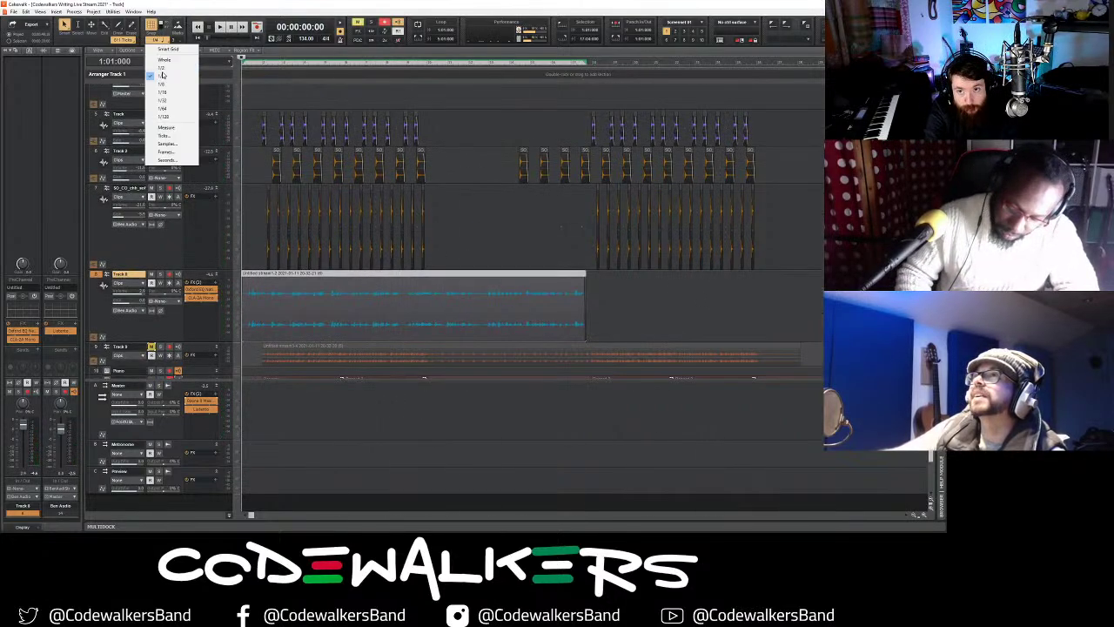
pyautogui.click(166, 63)
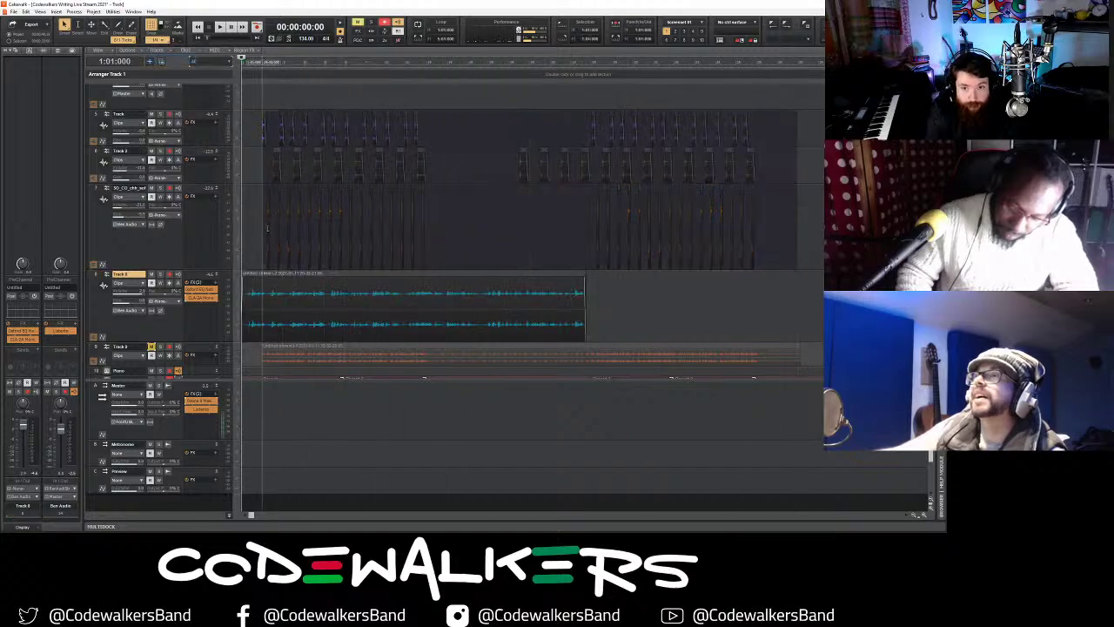
pyautogui.scroll(-3, 268, 235)
pyautogui.keyDown('ctrl'); pyautogui.click(96, 298); pyautogui.keyUp('ctrl')
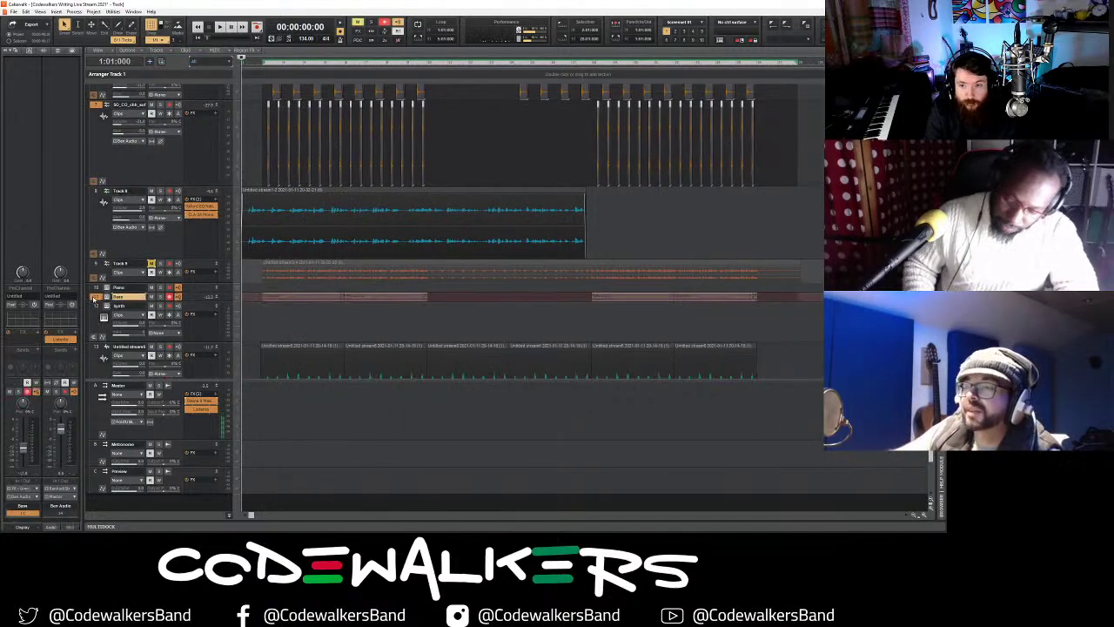
pyautogui.scroll(-2, 106, 308)
pyautogui.keyDown('ctrl'); pyautogui.click(100, 316); pyautogui.keyUp('ctrl')
pyautogui.scroll(4, 283, 310)
pyautogui.scroll(3, 282, 310)
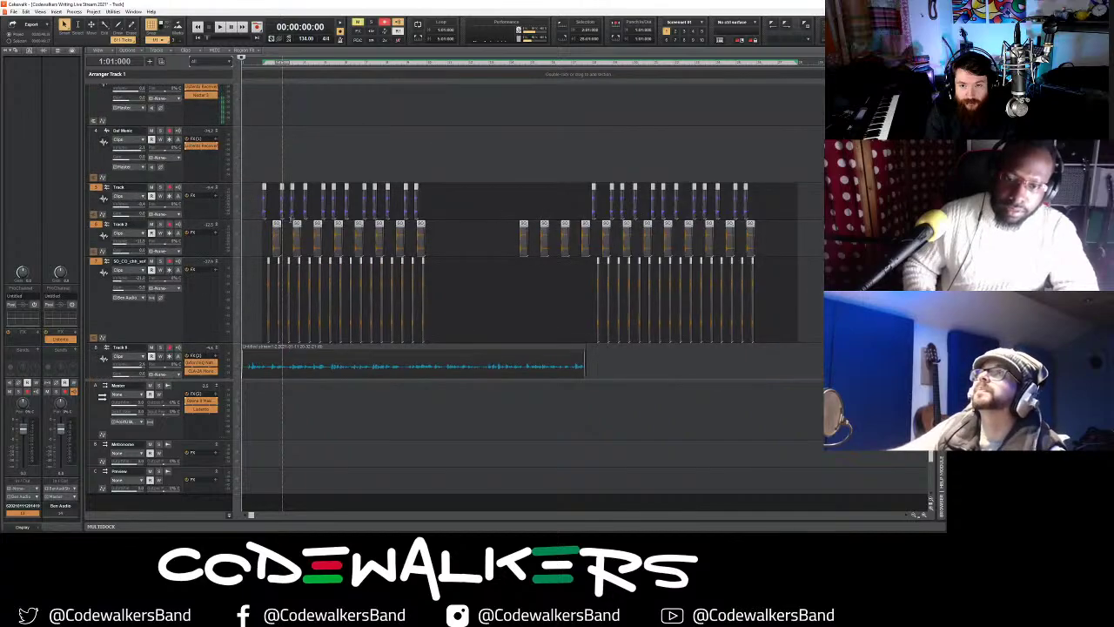
pyautogui.press('Delete')
pyautogui.click(282, 310)
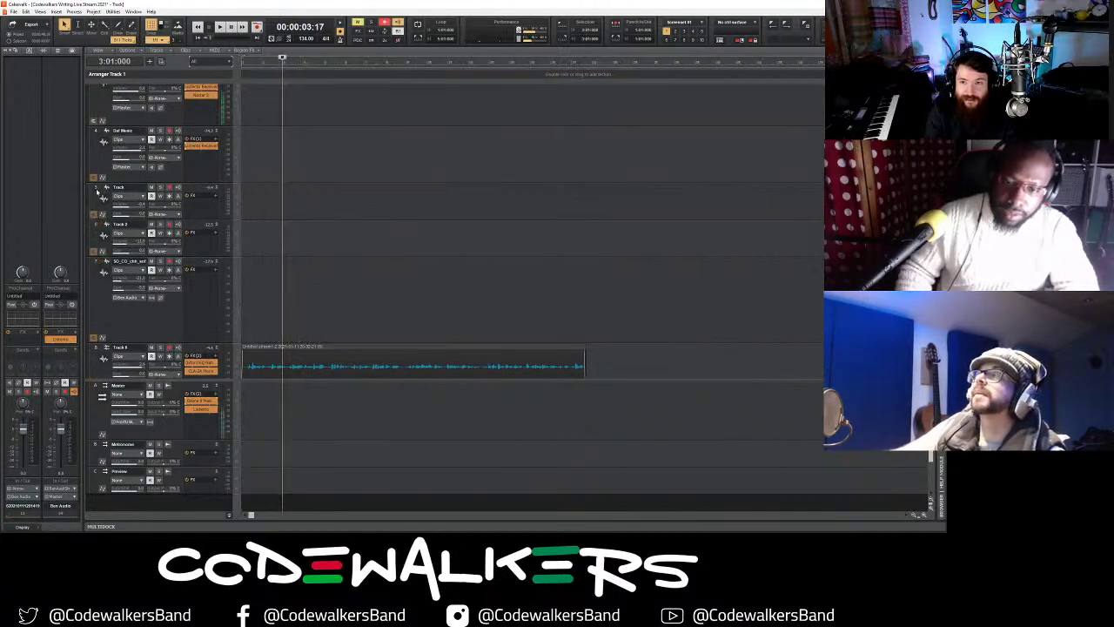
pyautogui.hotkey('ctrl', 'z')
pyautogui.click(262, 189)
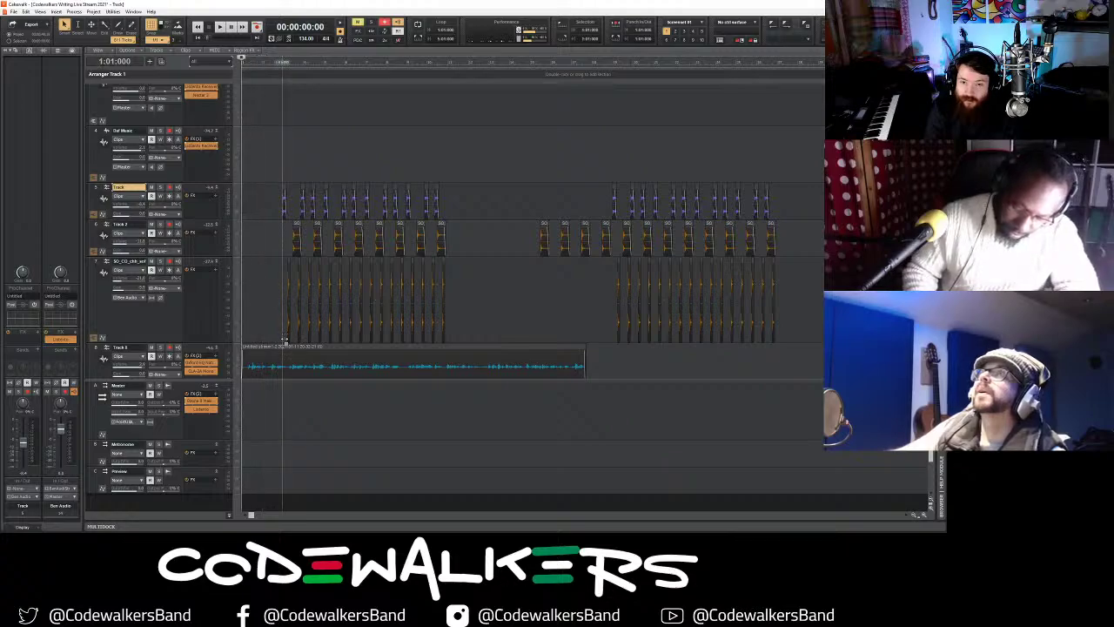
pyautogui.press('space')
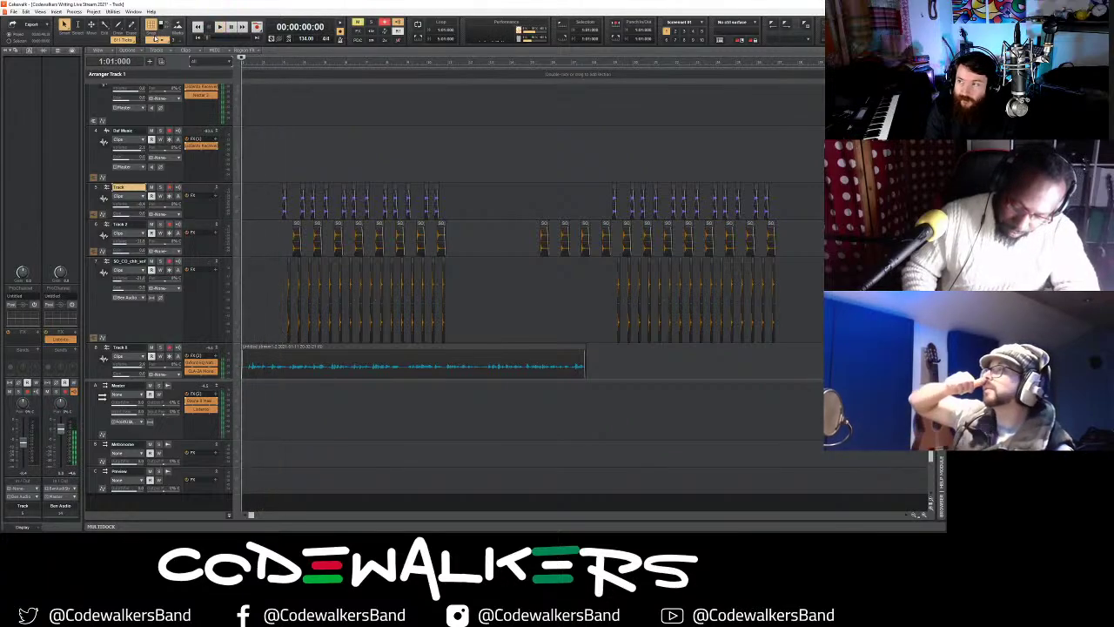
# - Set the snap resolution to 1/4 and move the Track 8 clip one beat later to start at measure 1, beat 2
pyautogui.click(157, 41)
pyautogui.click(162, 75)
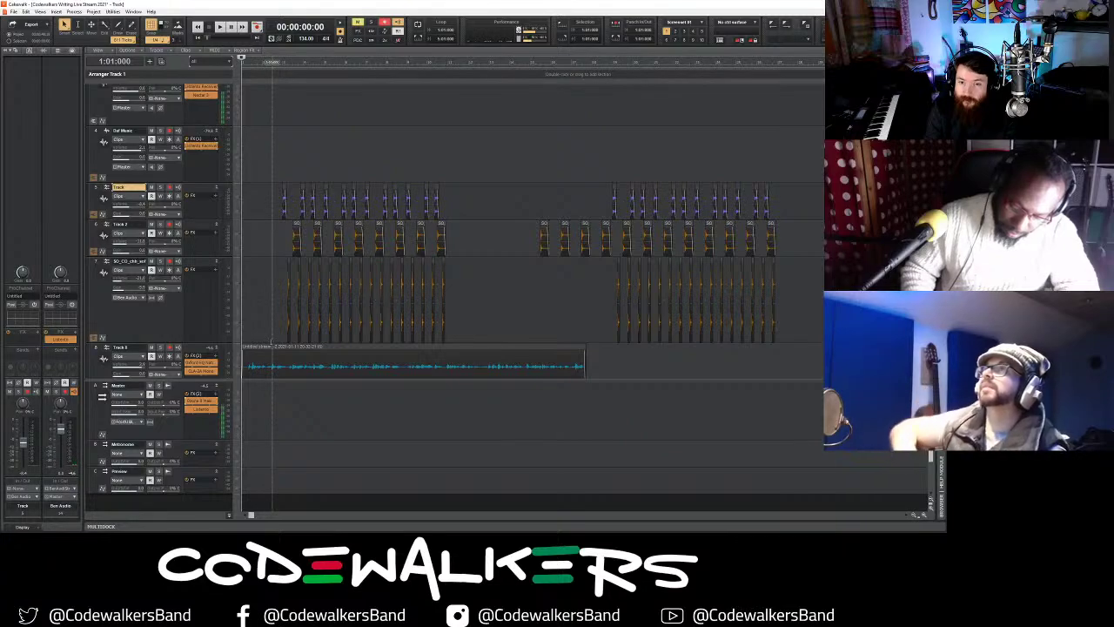
pyautogui.click(269, 346)
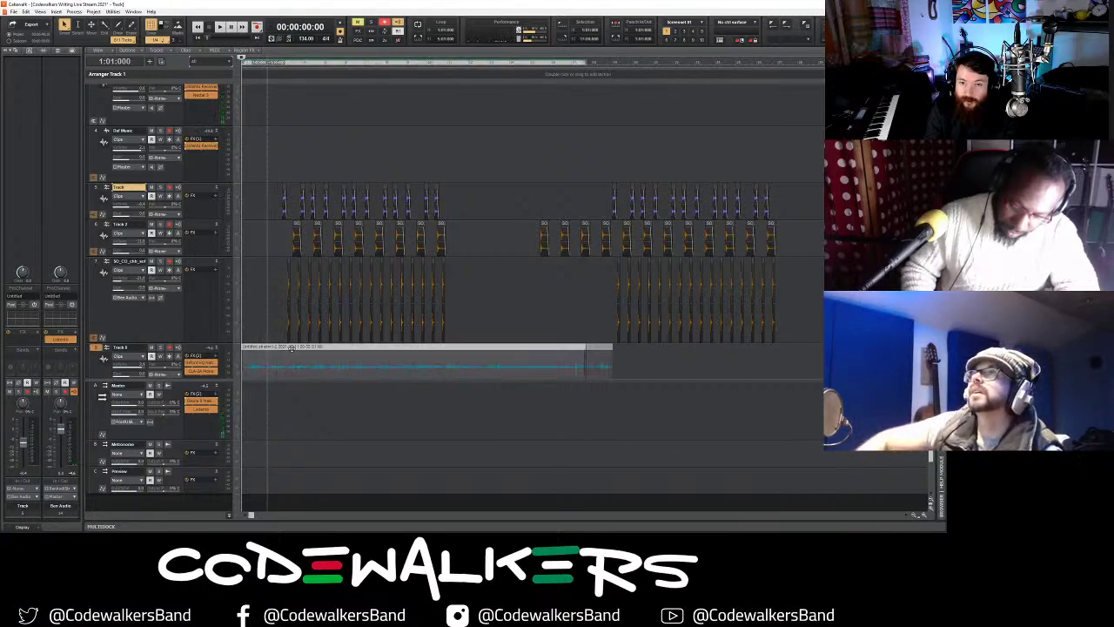
pyautogui.moveTo(292, 348); pyautogui.dragTo(277, 347)
# - Play the song from measure 2, beat 4 and replay it to check the Track 8 clip's timing
pyautogui.click(273, 335)
pyautogui.press('space')
pyautogui.press('space')
pyautogui.click(277, 338)
pyautogui.press('space')
pyautogui.press('space')
pyautogui.press('space')
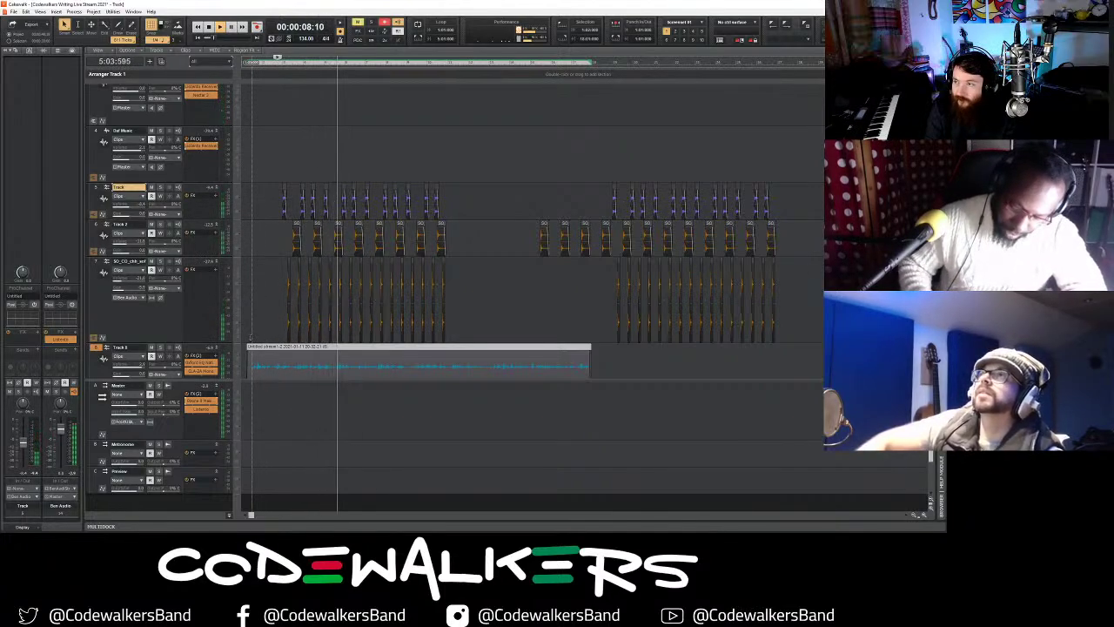
pyautogui.press('space')
pyautogui.scroll(-2, 266, 329)
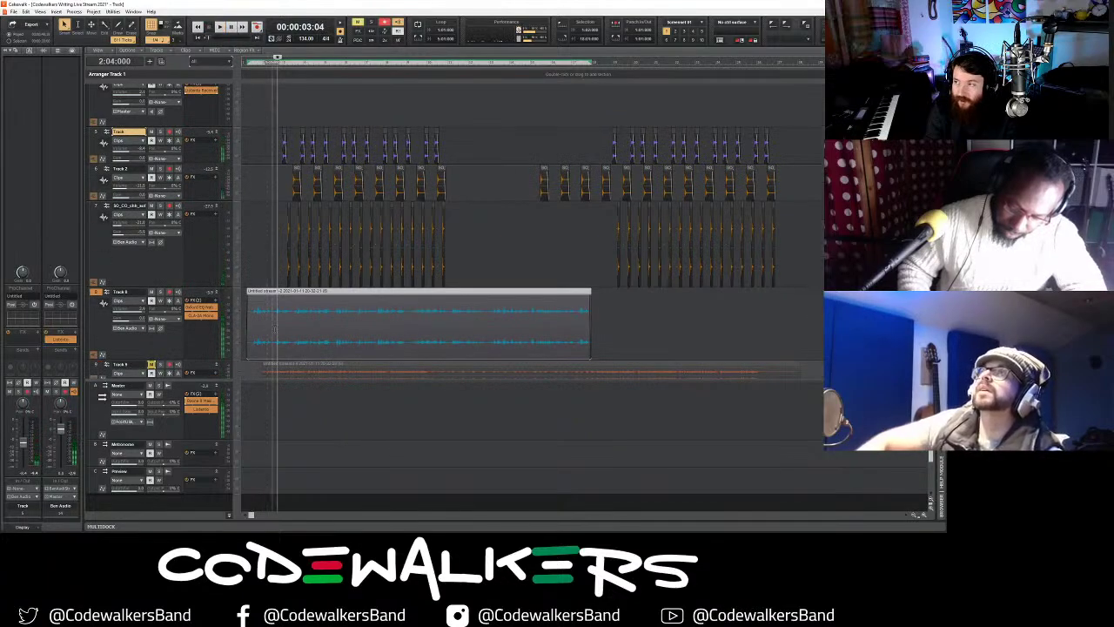
# - Play from measure 1, beat 3 and examine the Track 8 clip up close against the drum clips
pyautogui.click(250, 266)
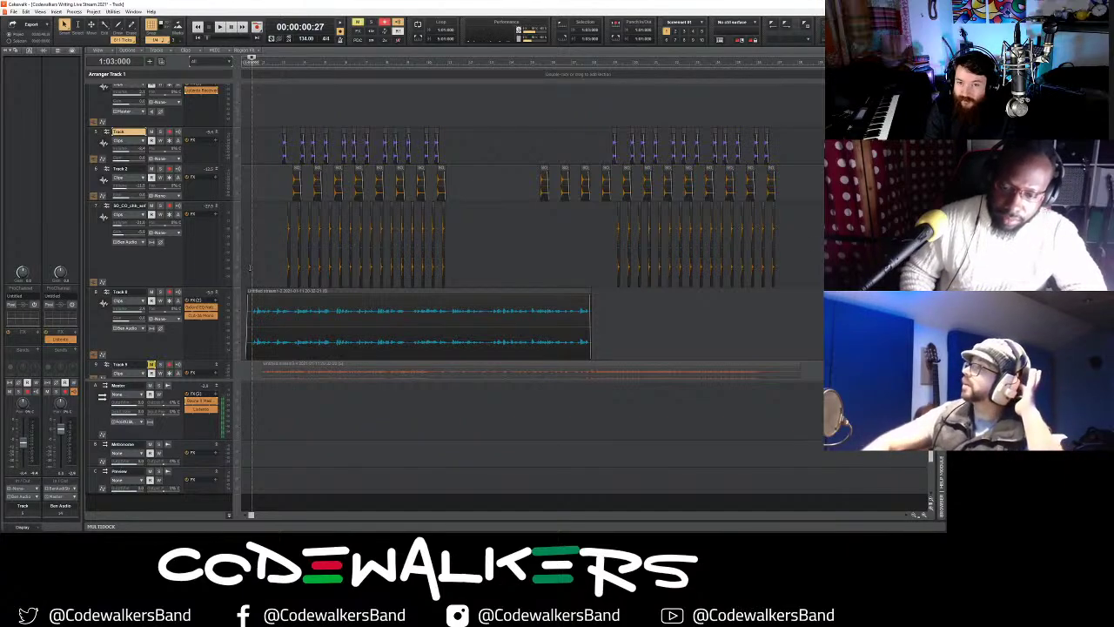
pyautogui.click(157, 40)
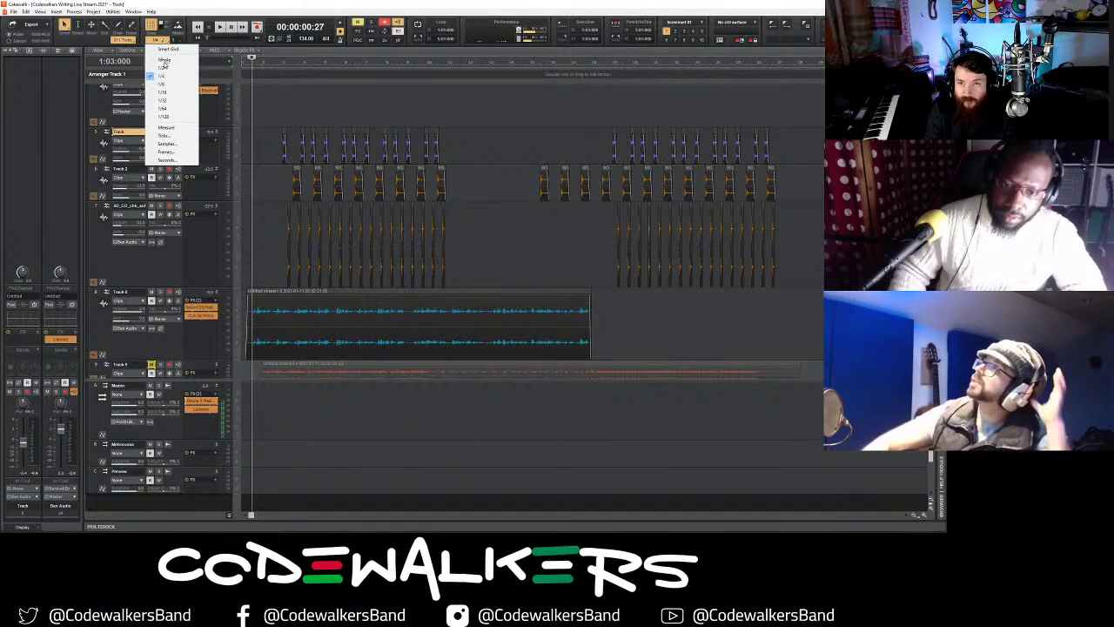
pyautogui.click(166, 60)
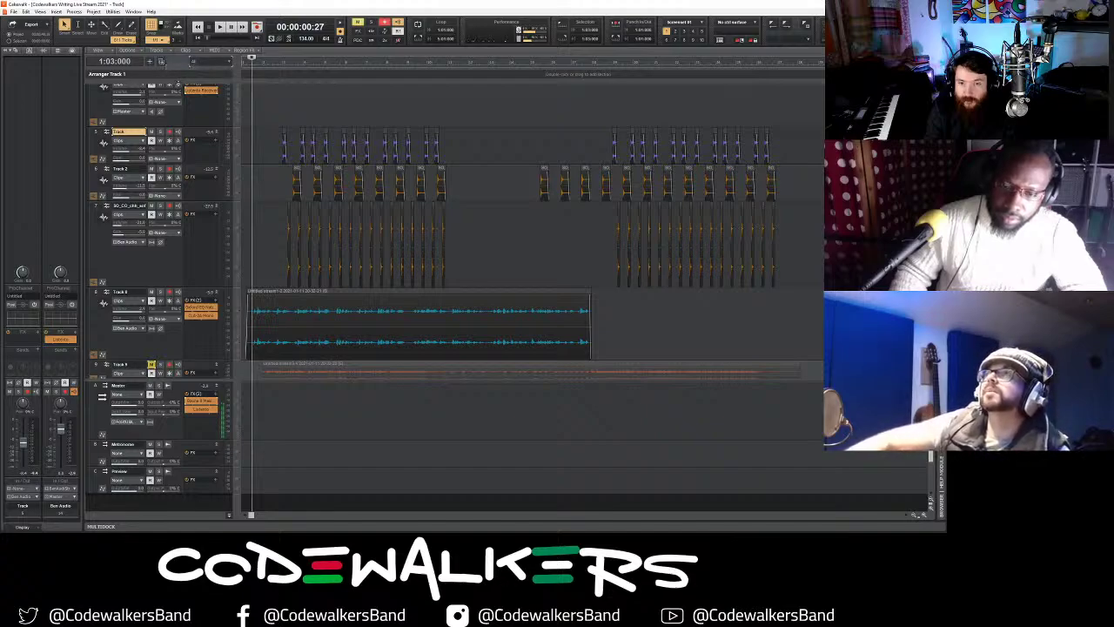
pyautogui.press('space')
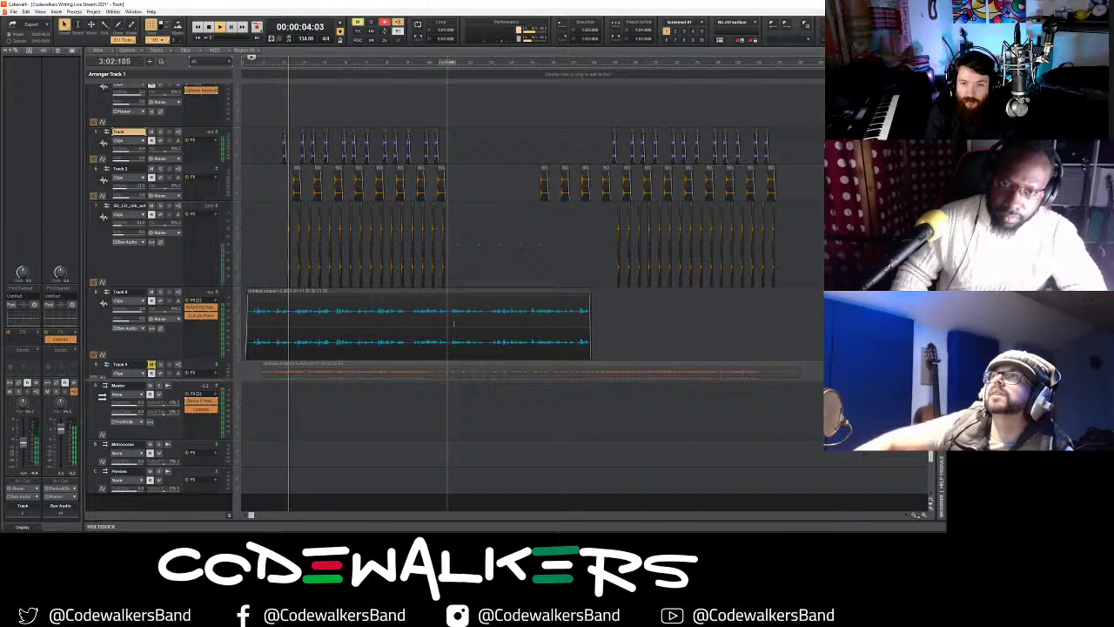
pyautogui.click(923, 517)
pyautogui.click(923, 517)
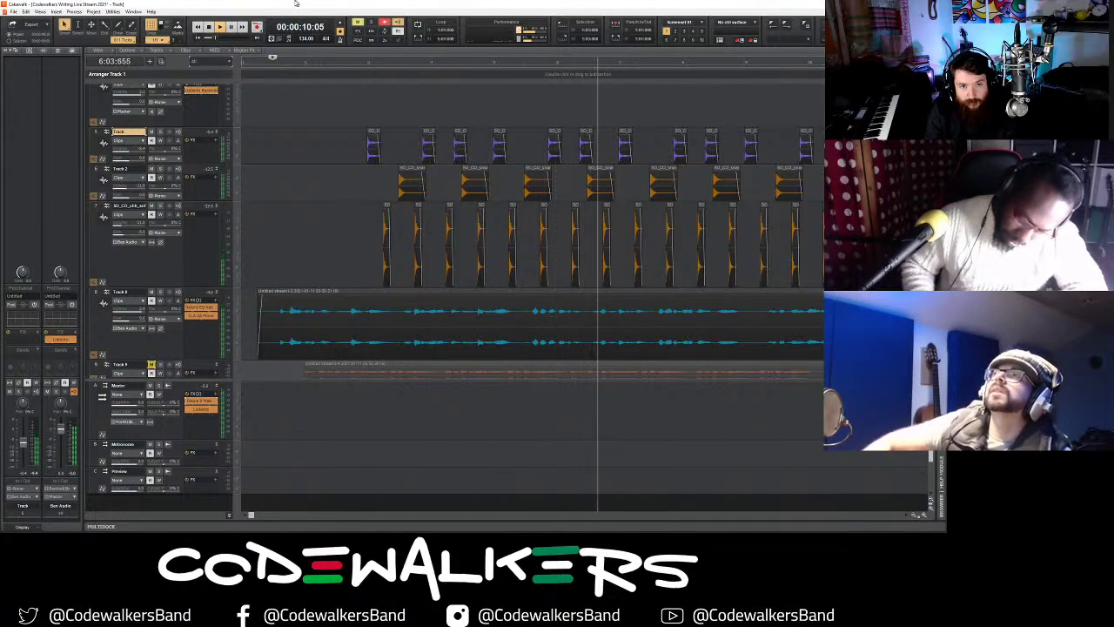
# - With snap at 1/4, extend the Track 8 clip's start by about three beats and reposition it to begin at measure 2, beat 2
pyautogui.click(160, 40)
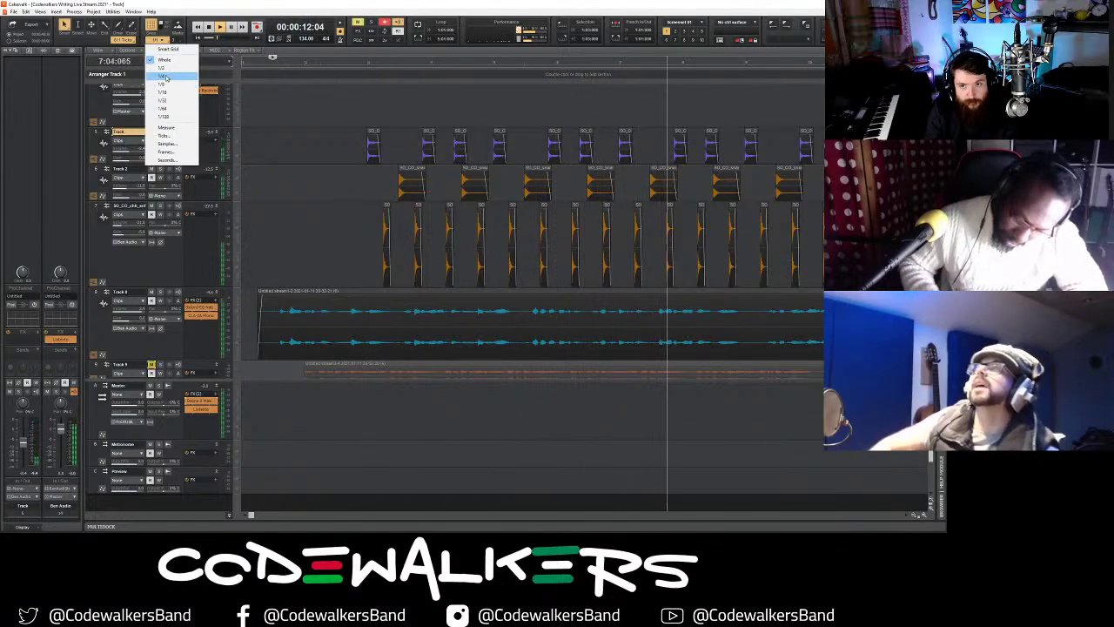
pyautogui.click(162, 76)
pyautogui.press('space')
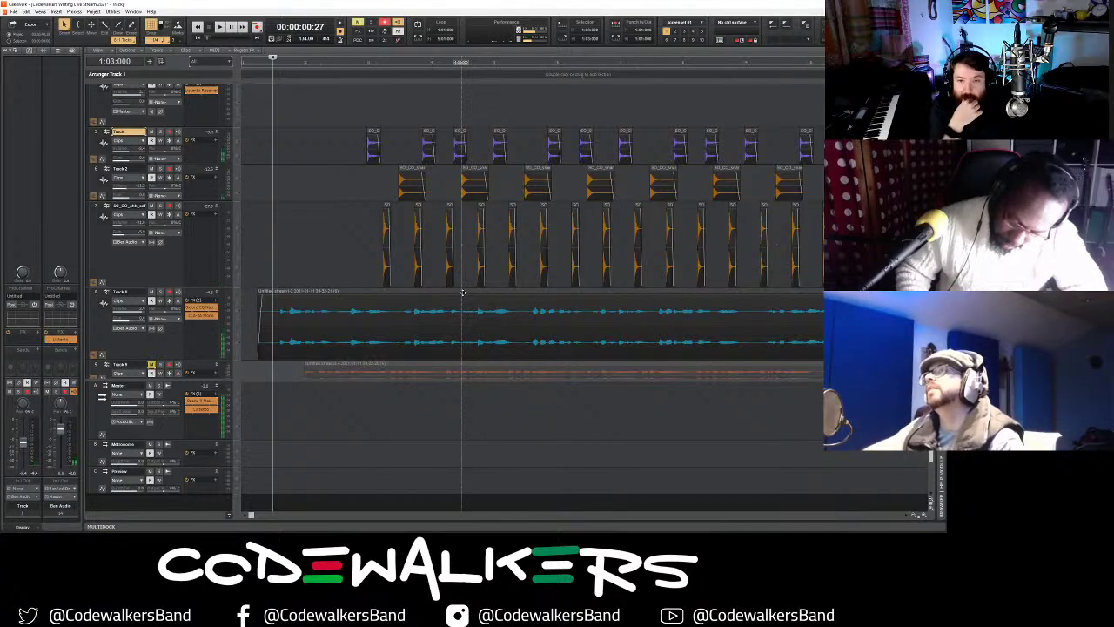
pyautogui.moveTo(919, 516); pyautogui.dragTo(891, 511)
pyautogui.moveTo(354, 293); pyautogui.dragTo(428, 300)
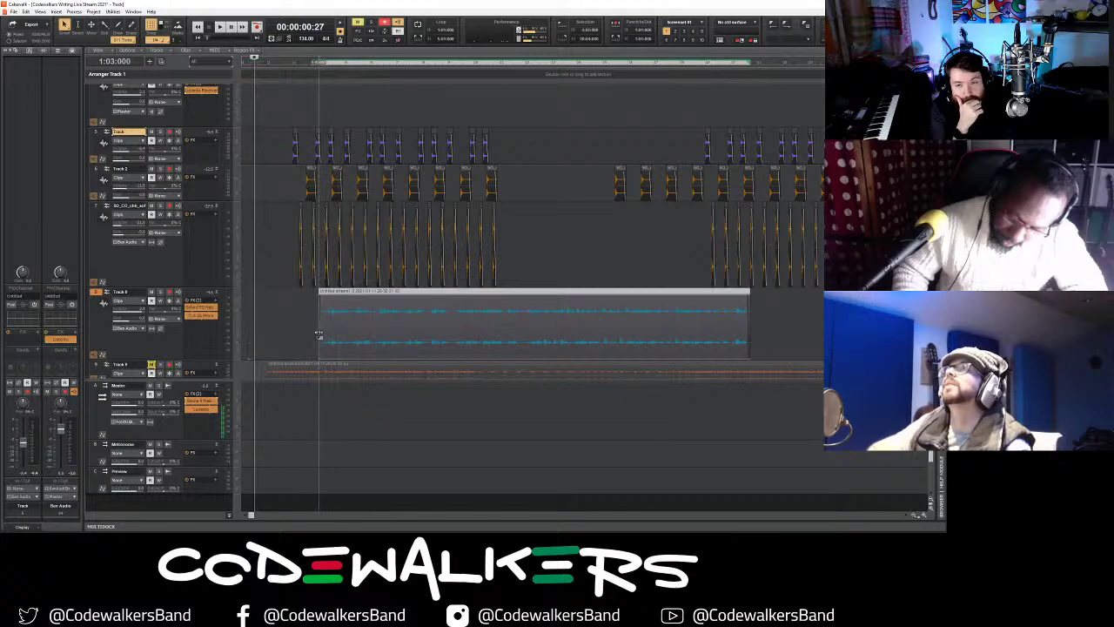
pyautogui.moveTo(319, 333)
pyautogui.mouseDown()
pyautogui.moveTo(264, 334)
pyautogui.moveTo(301, 334)
pyautogui.mouseUp()
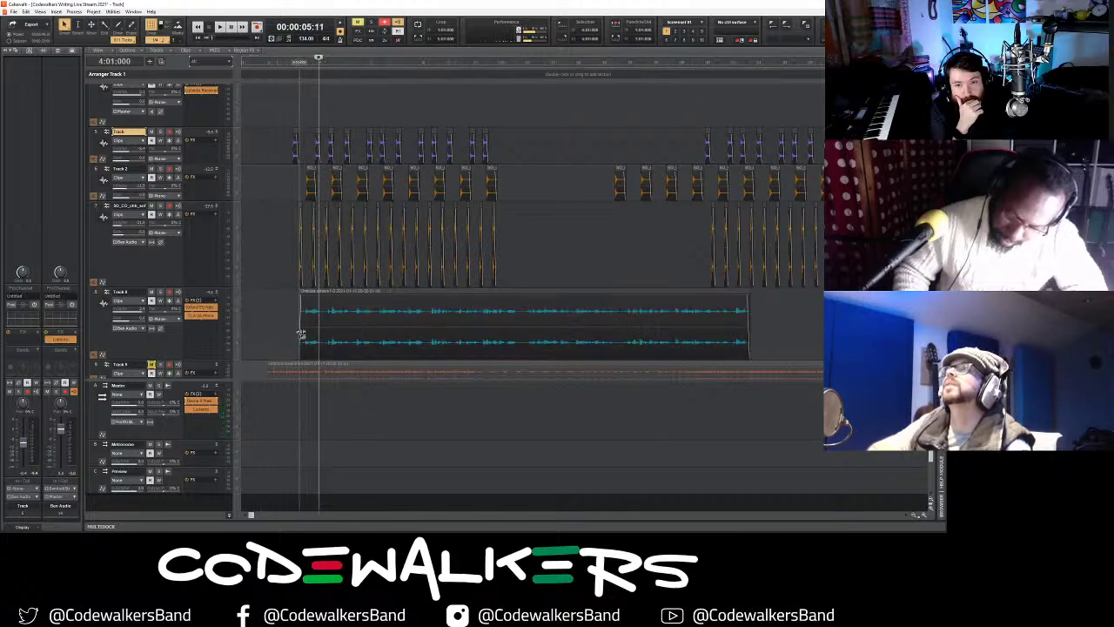
pyautogui.moveTo(339, 296); pyautogui.dragTo(315, 296)
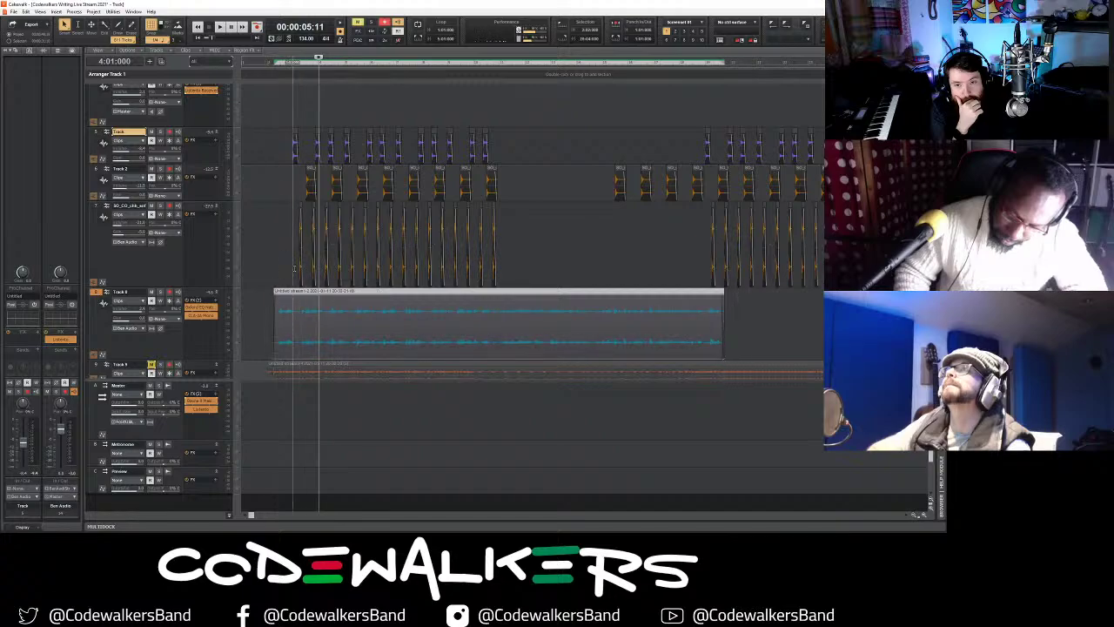
# - Play the repositioned Track 8 clip with the other tracks from measure 2, beat 3 through its full length
pyautogui.click(280, 265)
pyautogui.press('space')
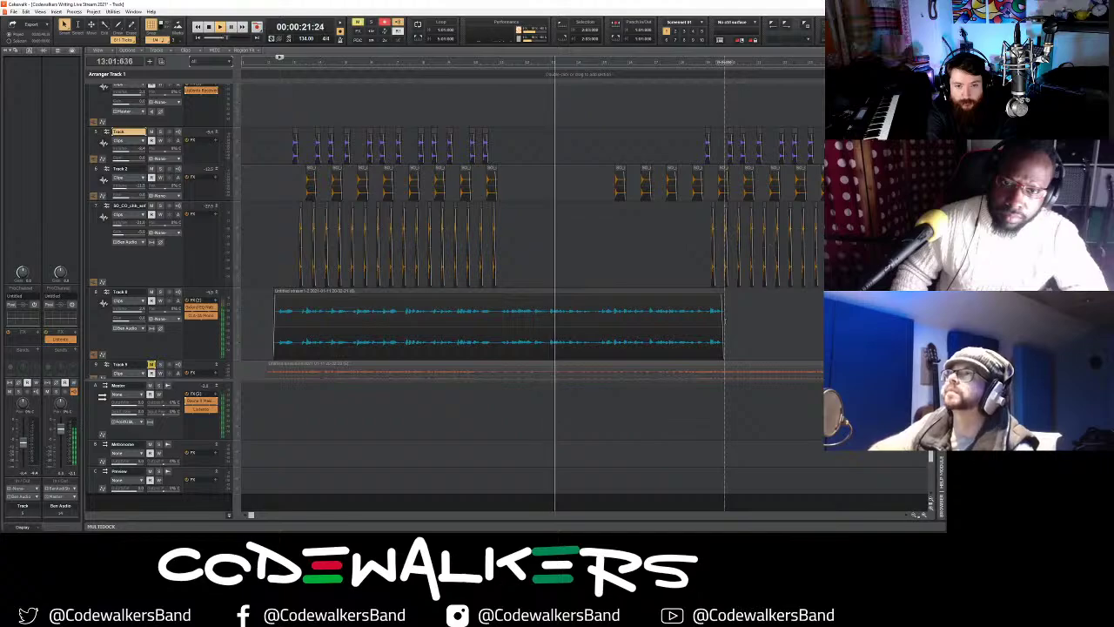
pyautogui.click(913, 514)
pyautogui.click(913, 514)
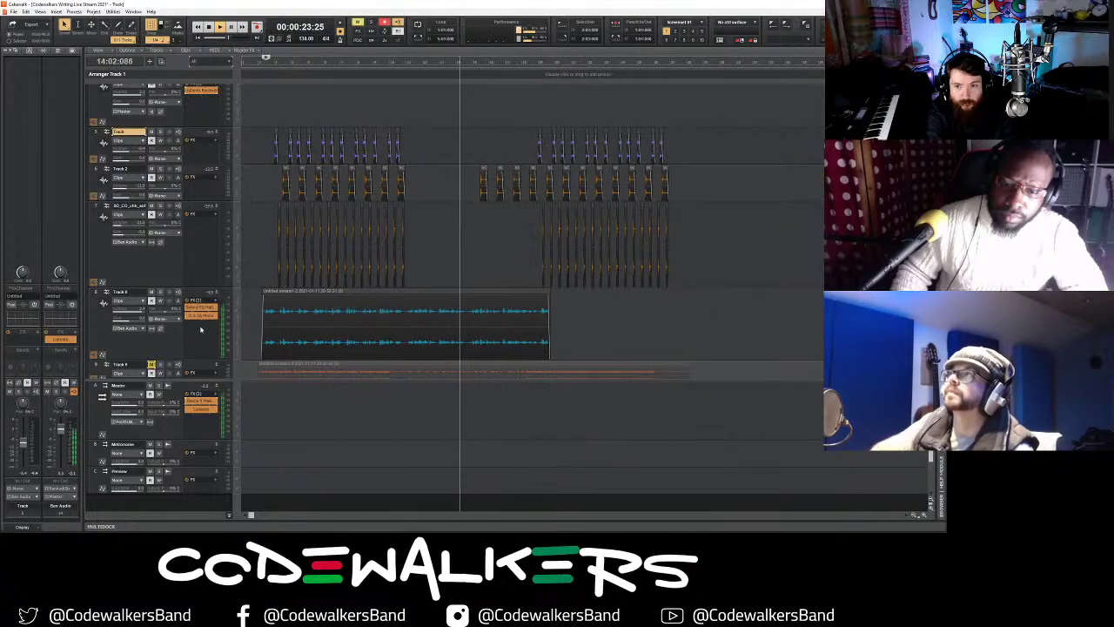
pyautogui.rightClick(201, 333)
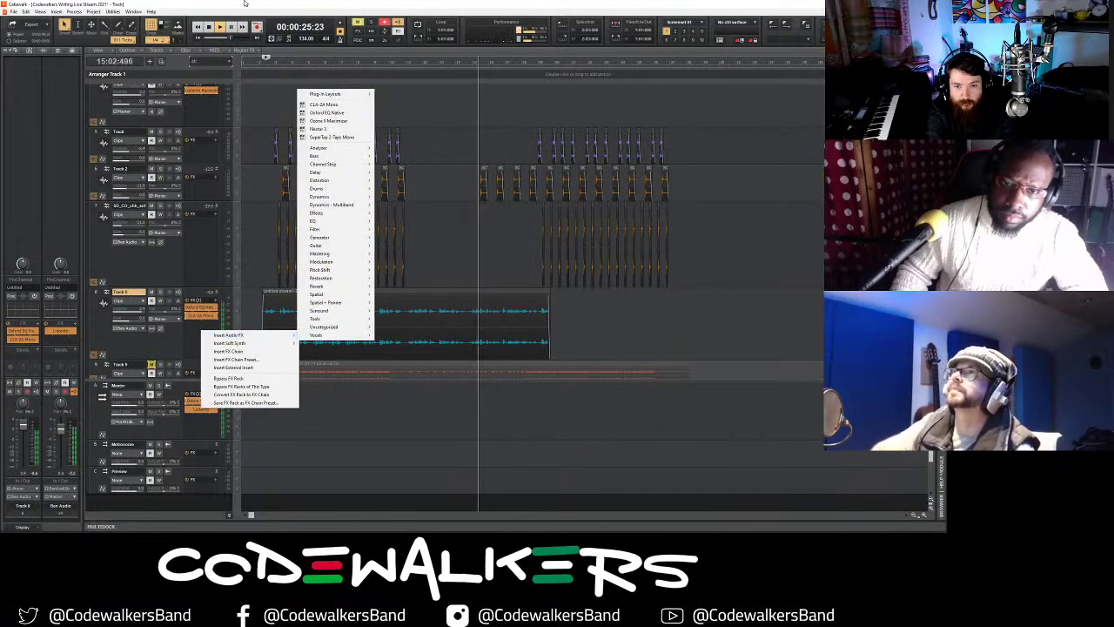
pyautogui.click(205, 271)
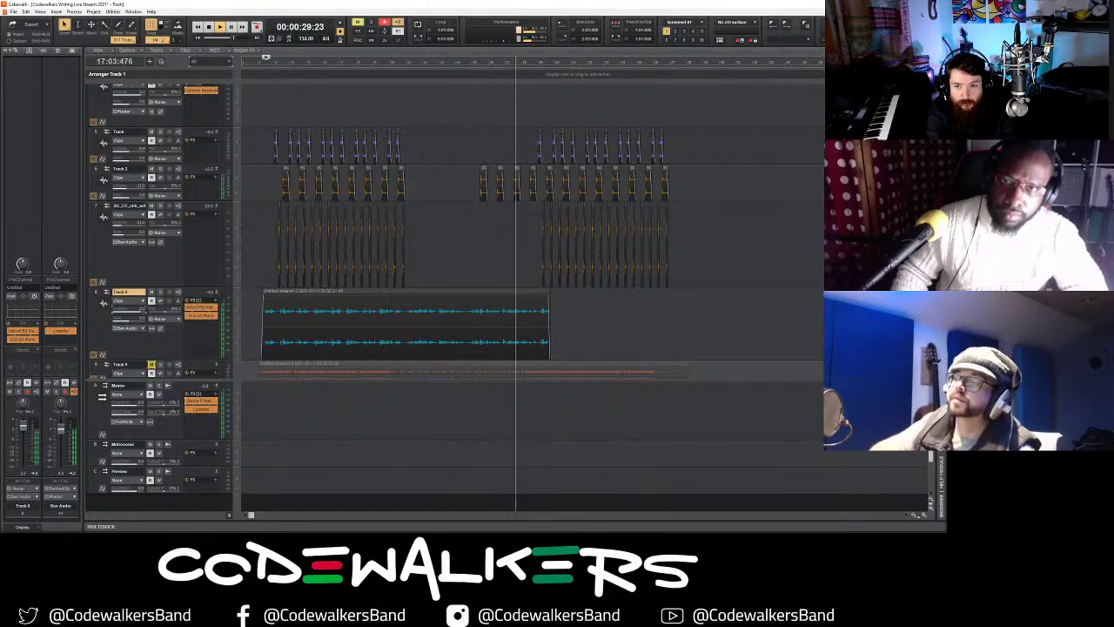
# - Stop playback and trim about two beats off the end of the Track 8 clip, to about measure 19
pyautogui.scroll(-3, 189, 255)
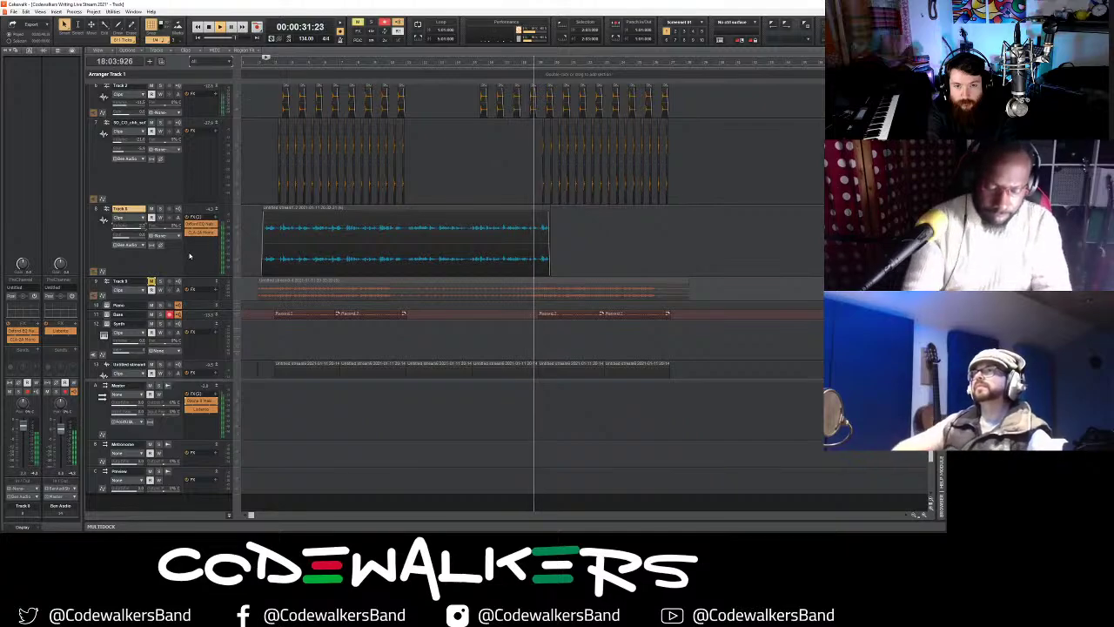
pyautogui.press('space')
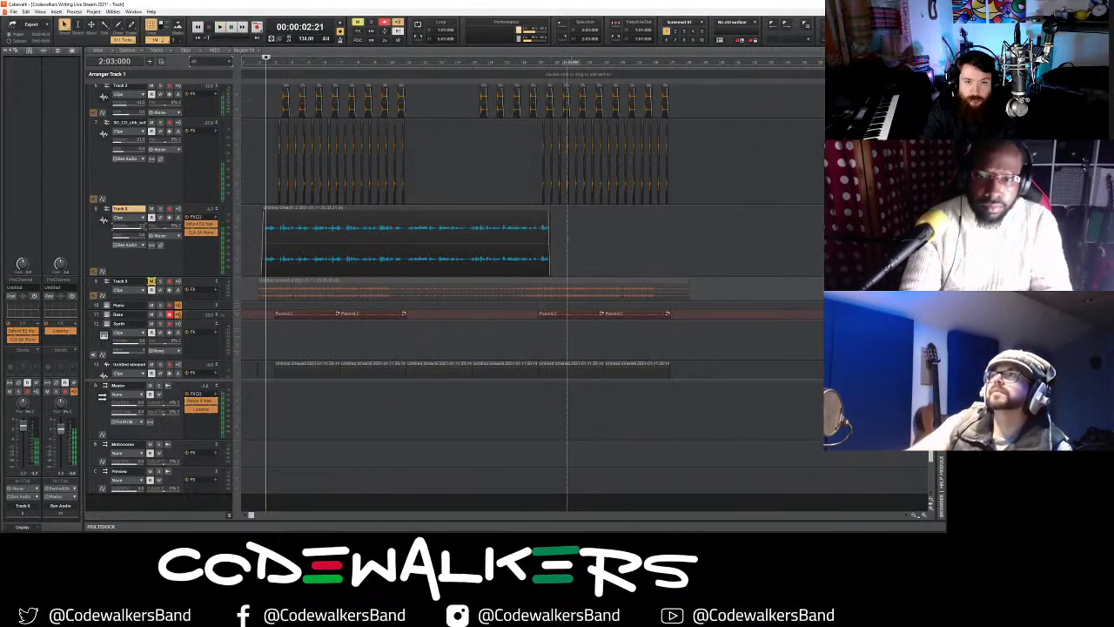
pyautogui.moveTo(549, 234)
pyautogui.mouseDown()
pyautogui.moveTo(642, 237)
pyautogui.moveTo(516, 241)
pyautogui.moveTo(540, 240)
pyautogui.mouseUp()
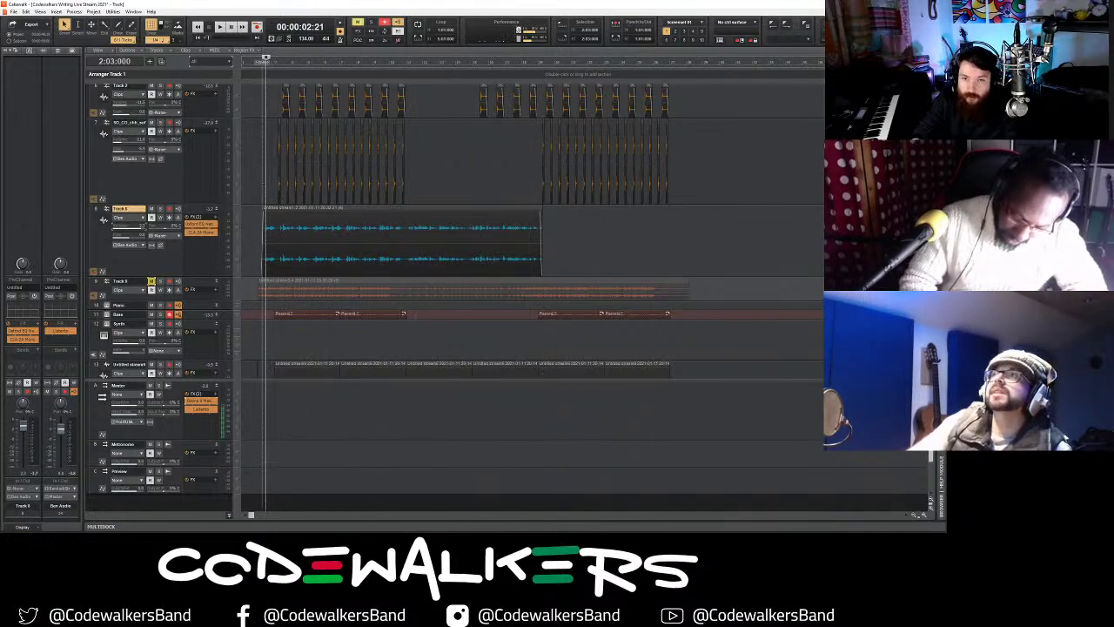
# - Try the Lustrous Plates reverb with Chrome Plate on Track 8 during playback, and remove it from the effects rack
pyautogui.rightClick(209, 254)
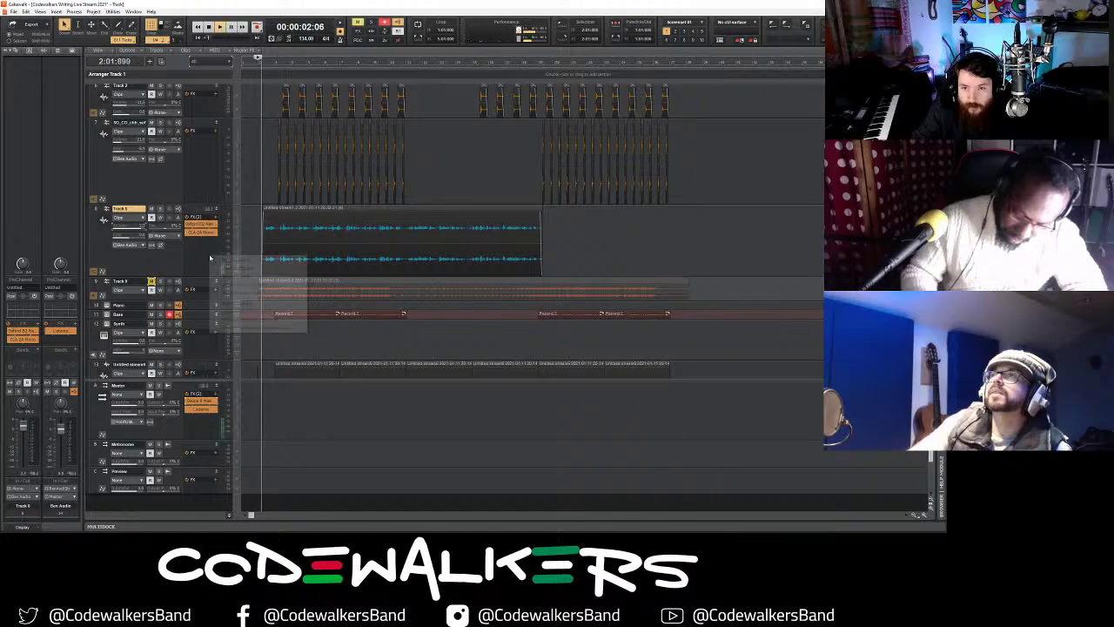
pyautogui.moveTo(252, 259)
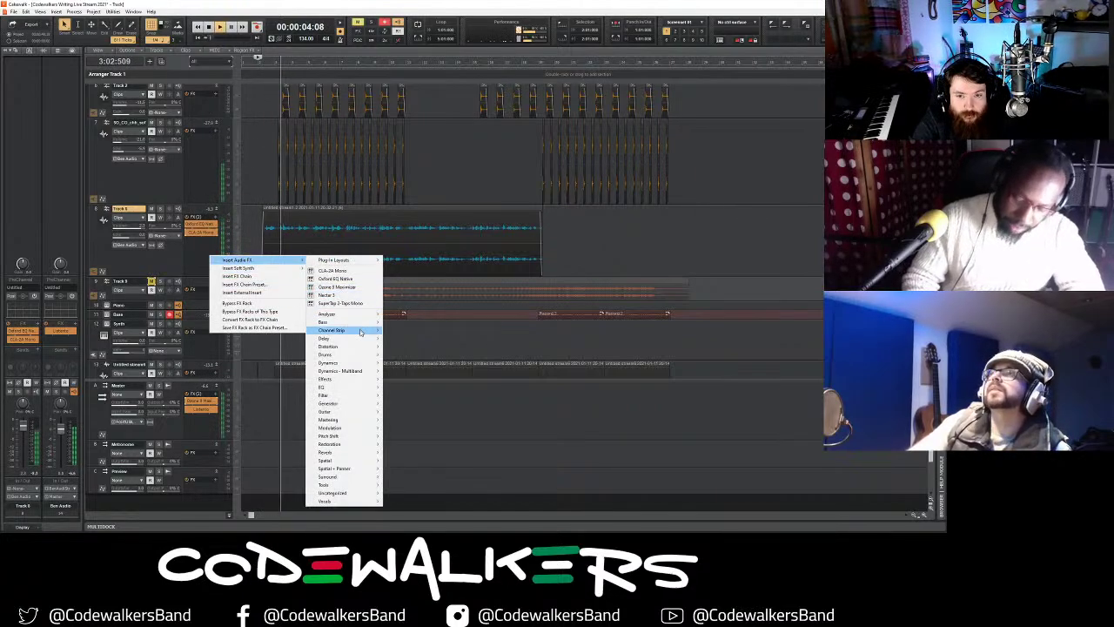
pyautogui.moveTo(361, 451)
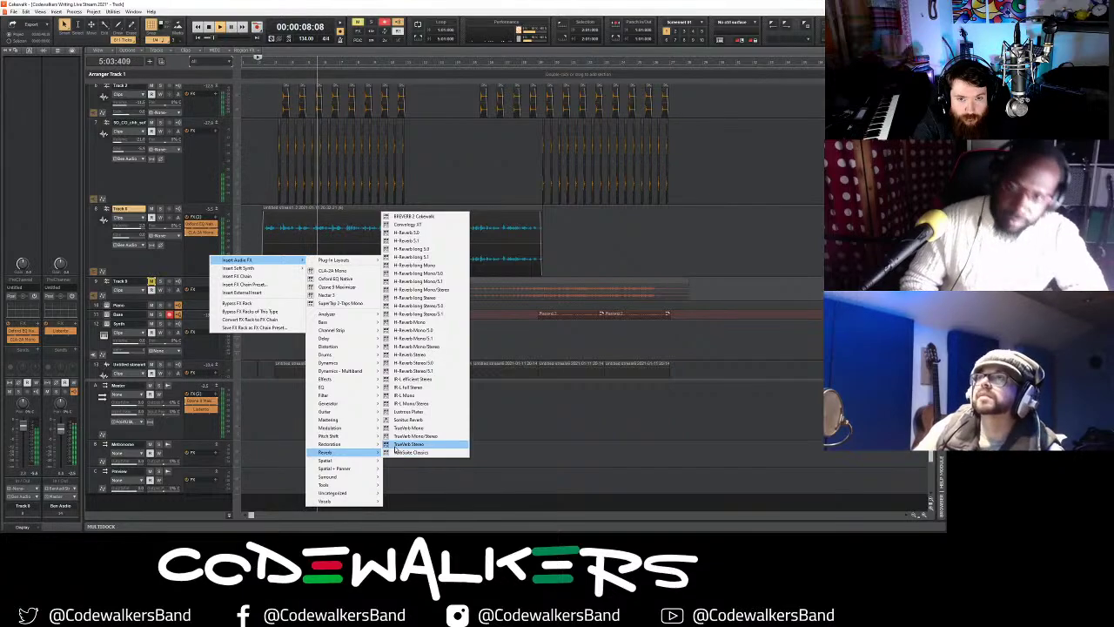
pyautogui.click(427, 411)
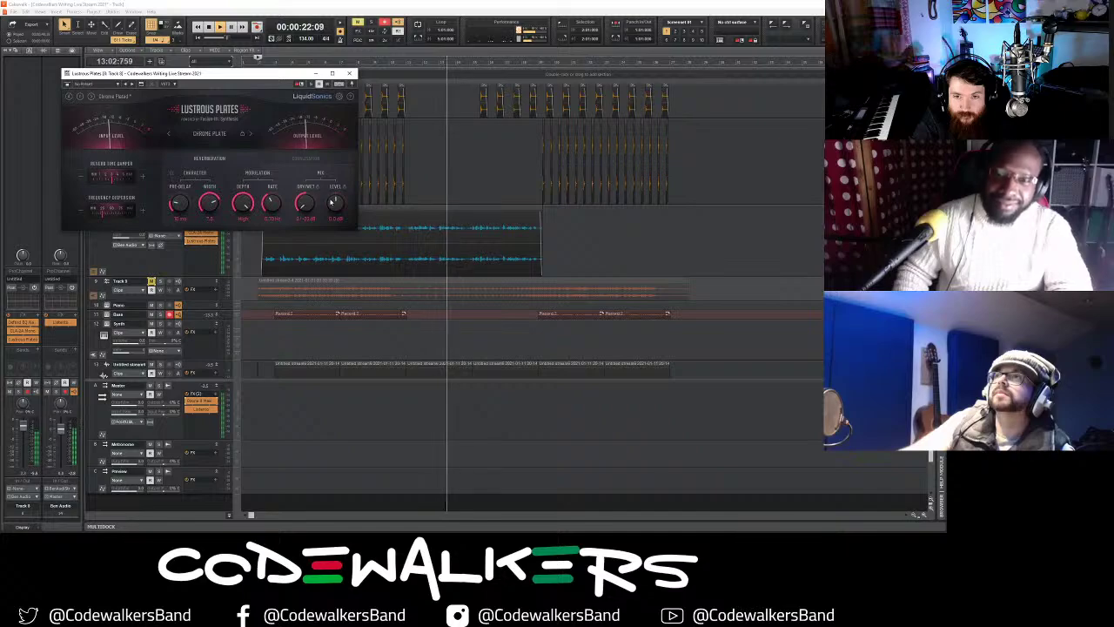
pyautogui.click(349, 74)
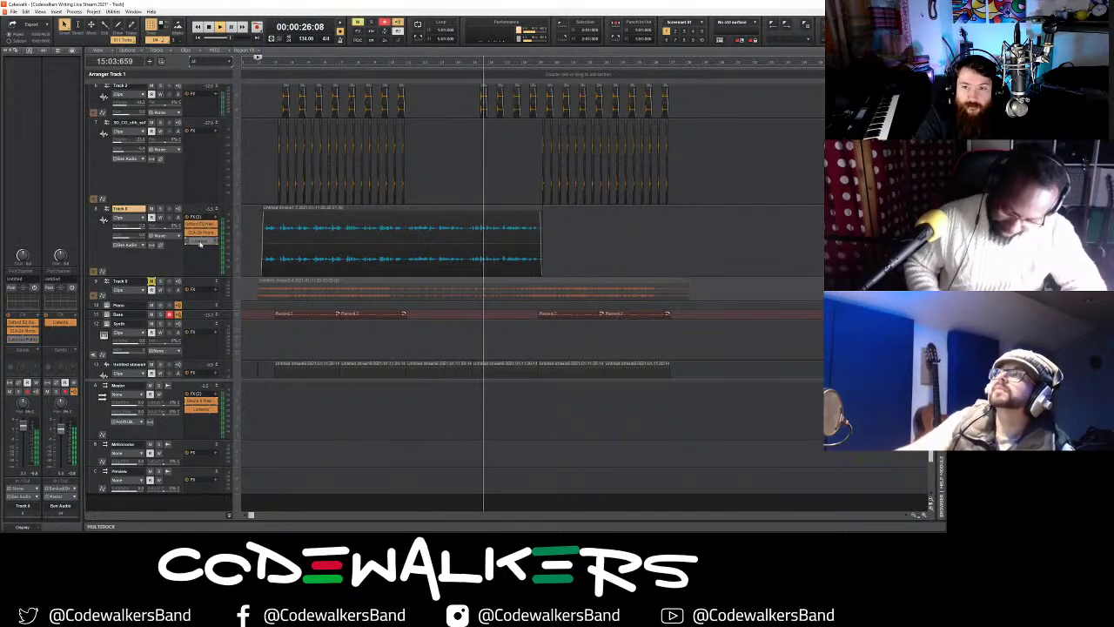
pyautogui.rightClick(216, 246)
pyautogui.click(217, 249)
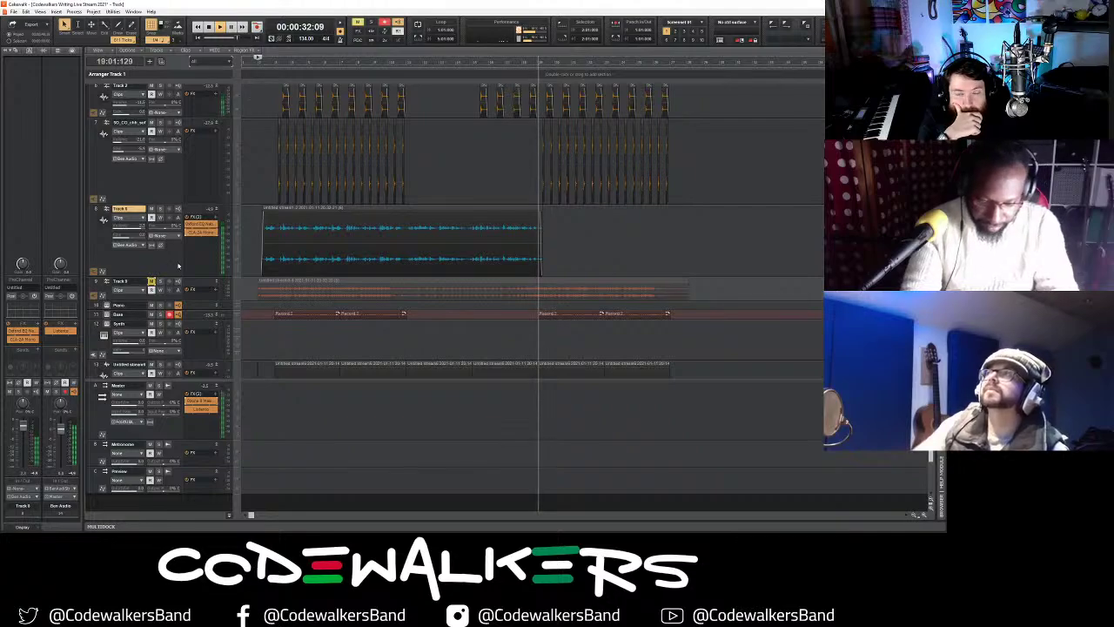
pyautogui.press('space')
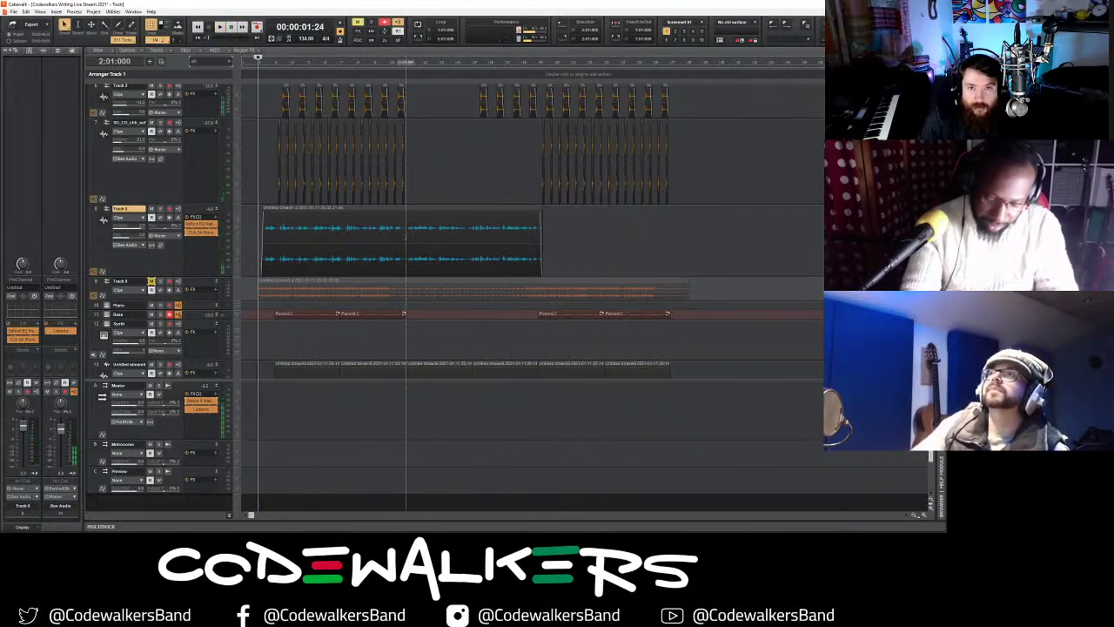
pyautogui.click(405, 237)
pyautogui.scroll(3, 405, 236)
pyautogui.click(157, 39)
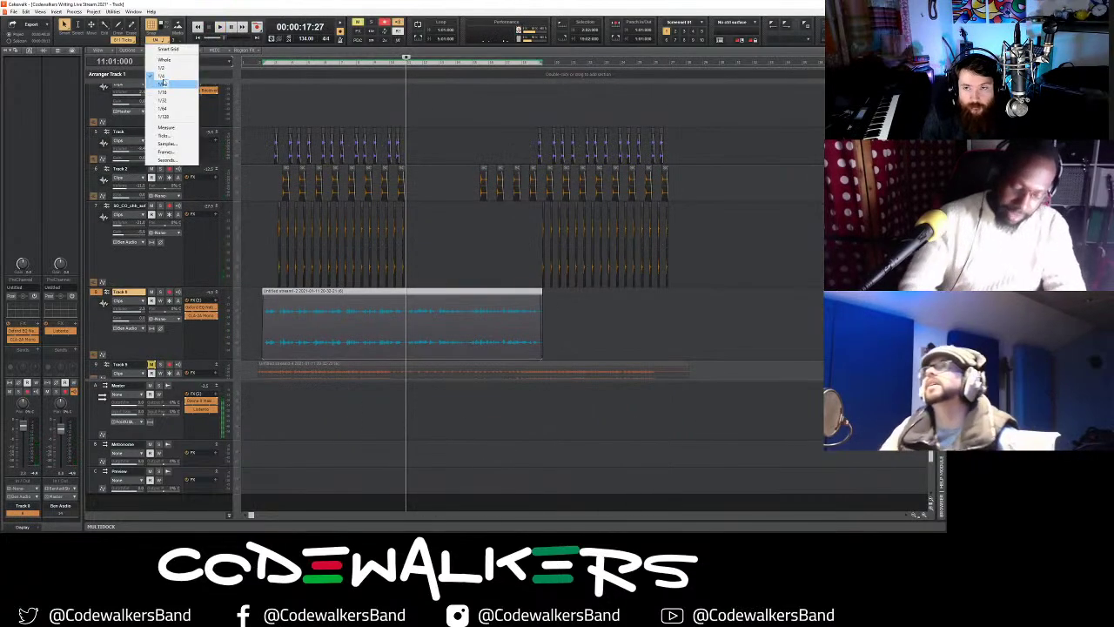
pyautogui.click(162, 83)
pyautogui.click(912, 517)
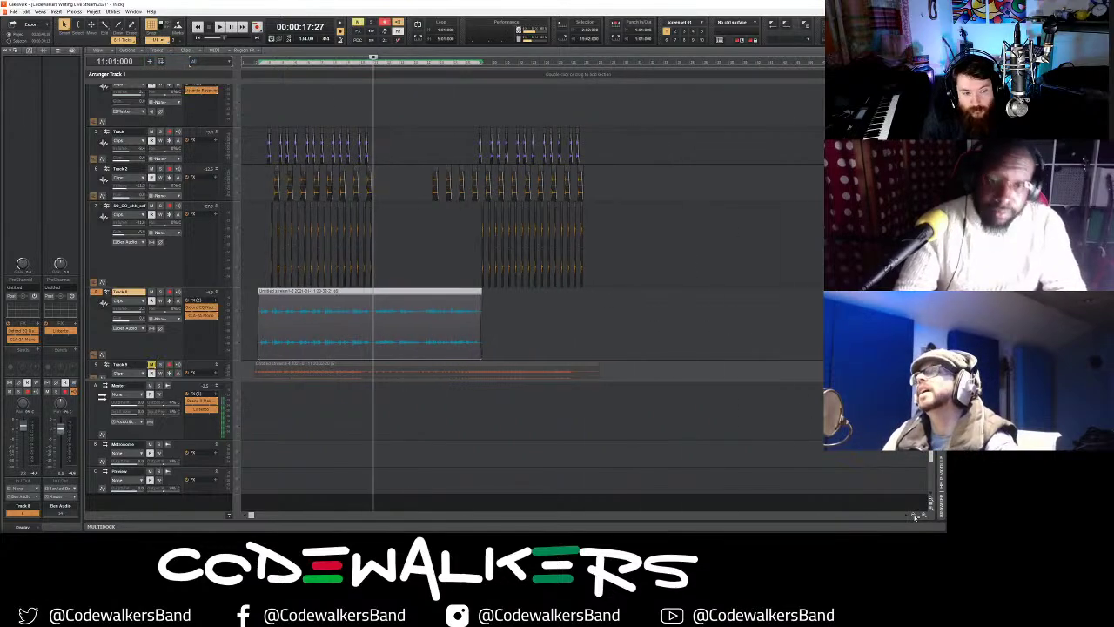
pyautogui.click(914, 516)
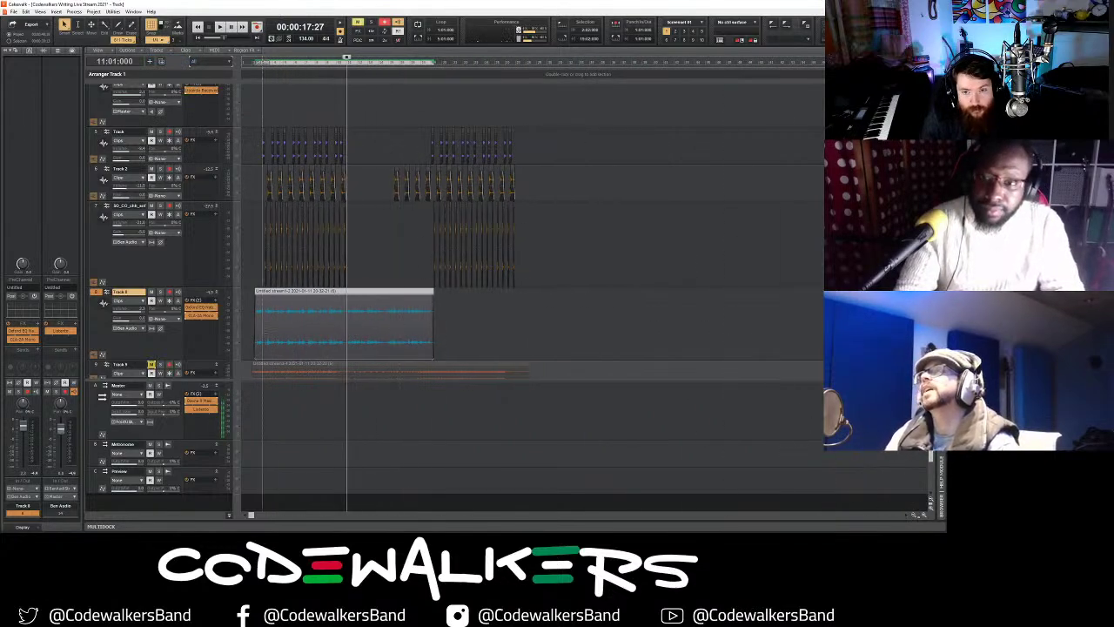
# - With snap at 1/4, split the Track 8 clip at measure 3 and move the short opening piece one beat later
pyautogui.click(253, 276)
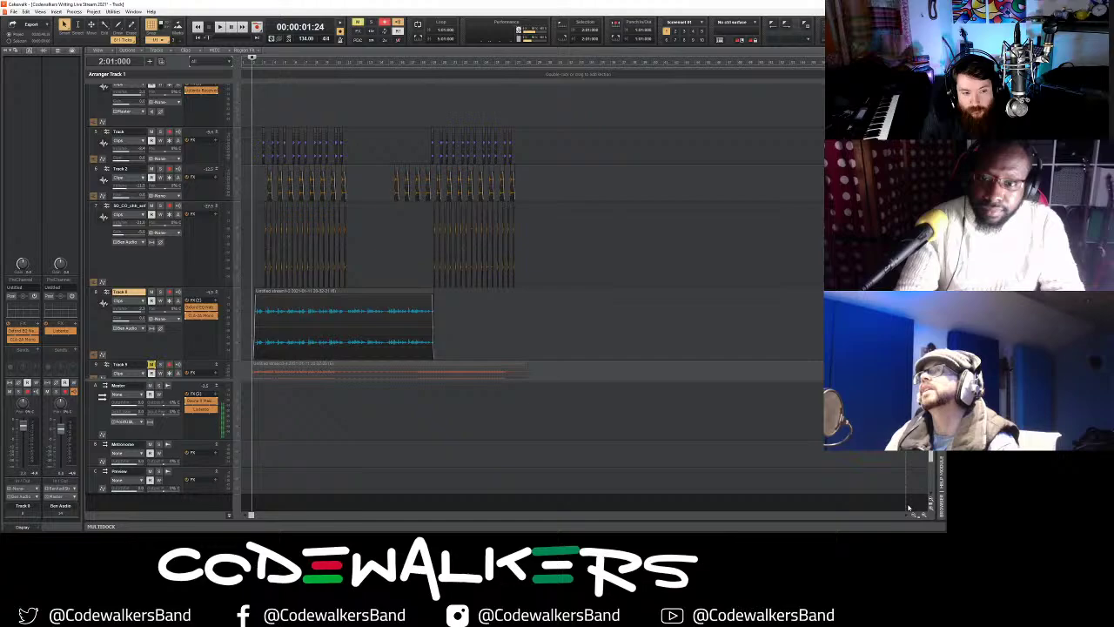
pyautogui.scroll(8, 317, 61)
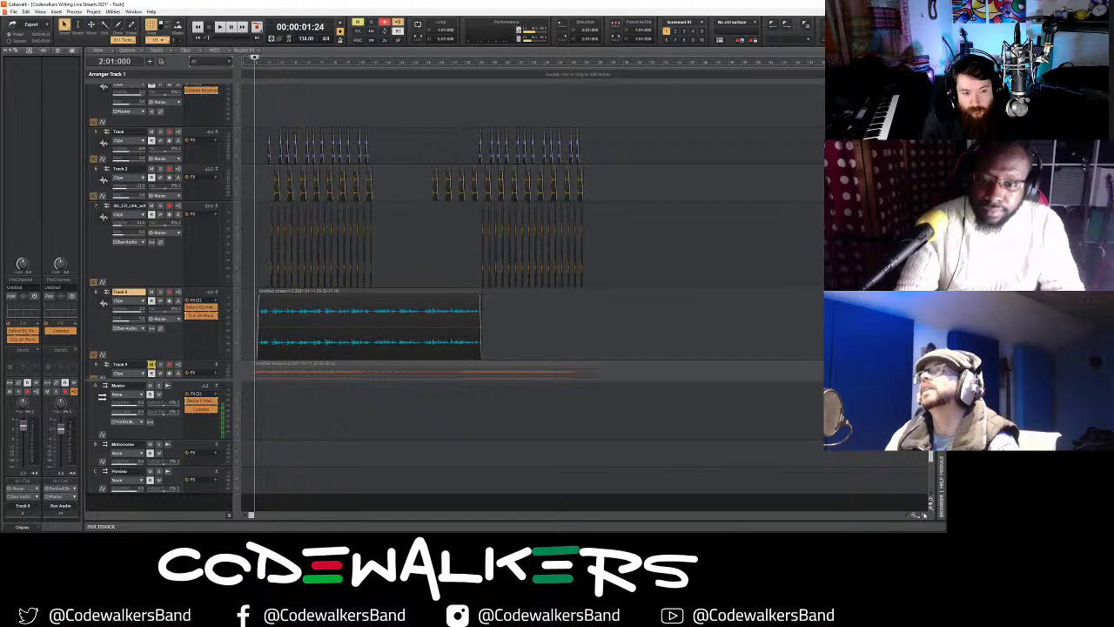
pyautogui.click(161, 40)
pyautogui.click(169, 78)
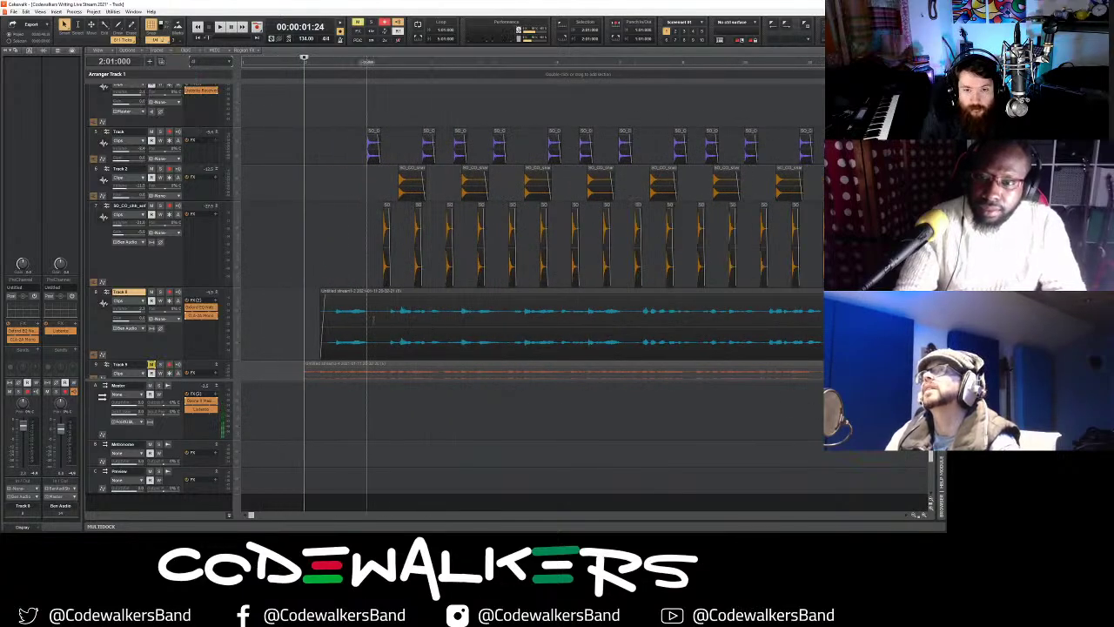
pyautogui.click(374, 320)
pyautogui.press('s')
pyautogui.click(351, 291)
pyautogui.moveTo(345, 292); pyautogui.dragTo(360, 291)
# - Play the join from measure 2, beat 2, and adjust the fade where the two Track 8 clips meet at measure 3
pyautogui.click(321, 311)
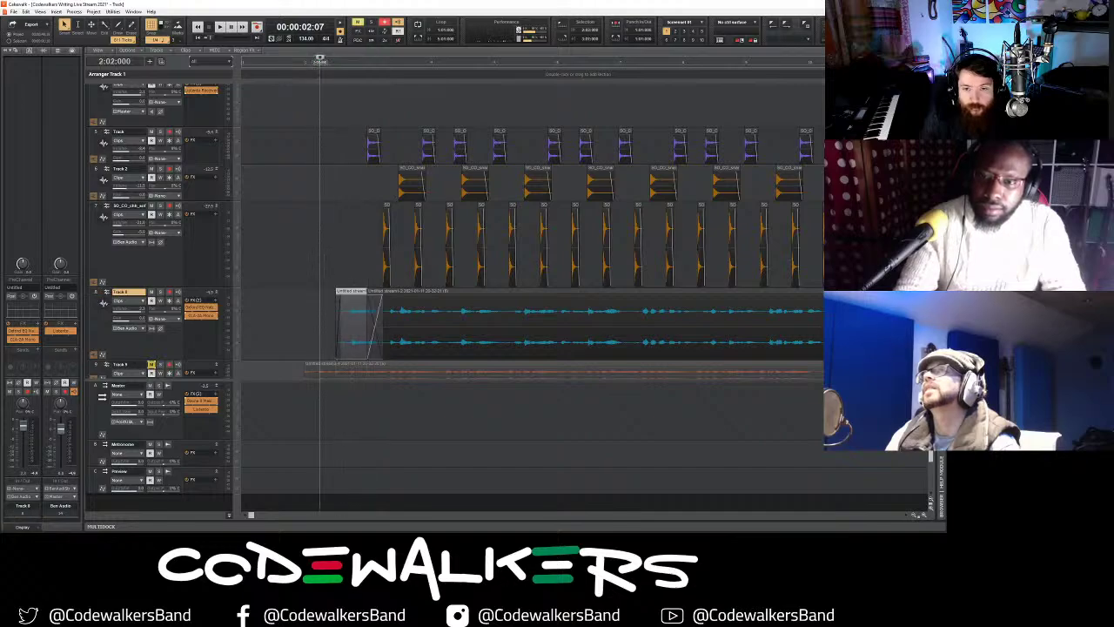
pyautogui.press('space')
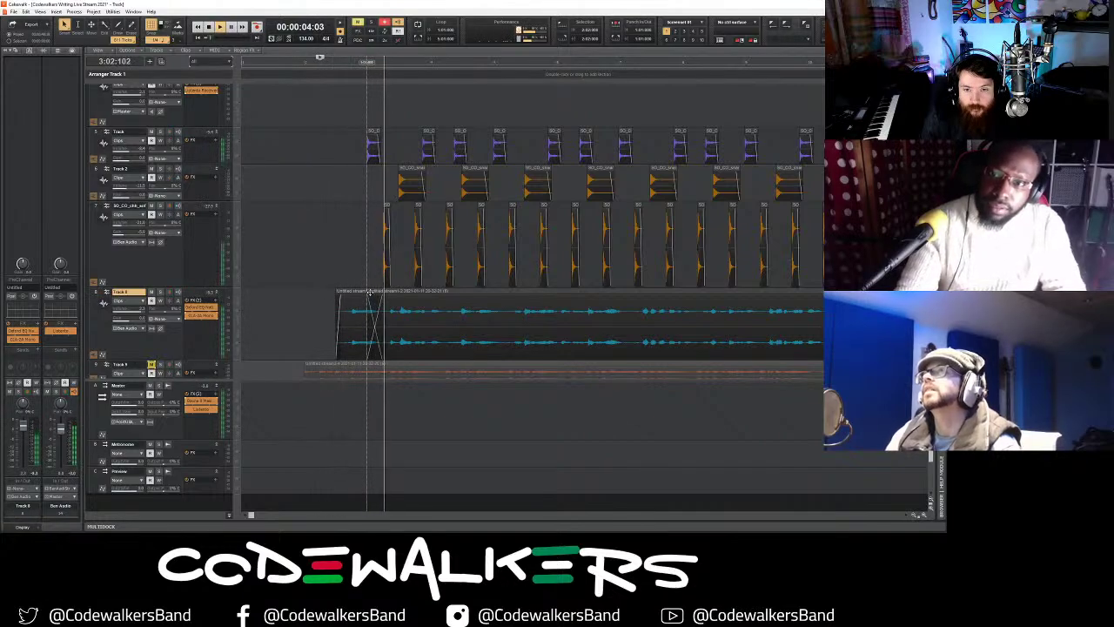
pyautogui.press('space')
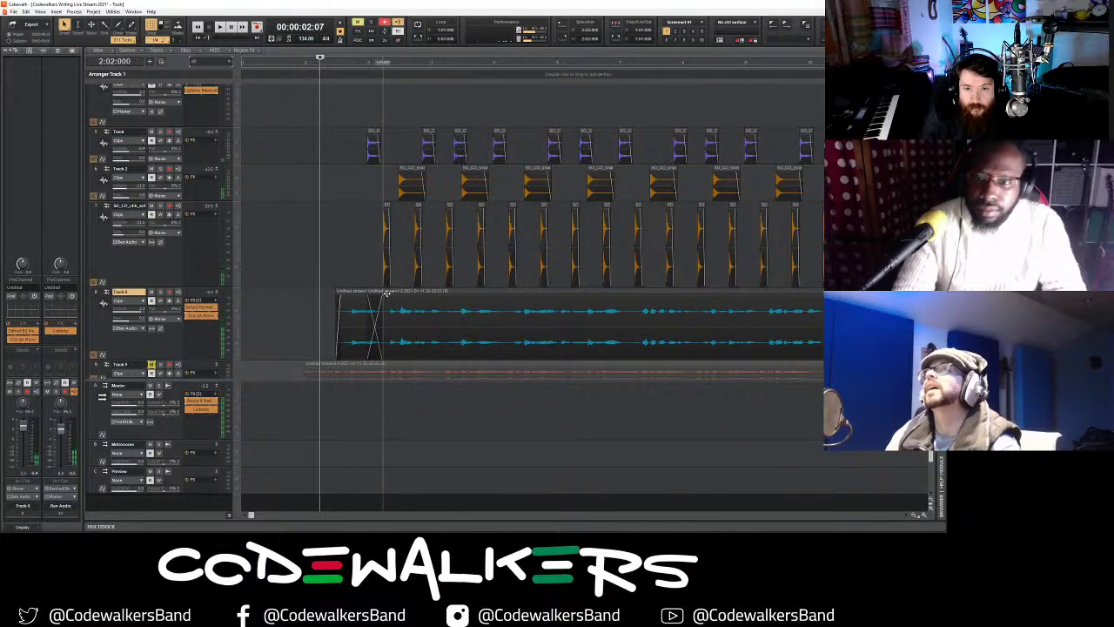
pyautogui.click(398, 290)
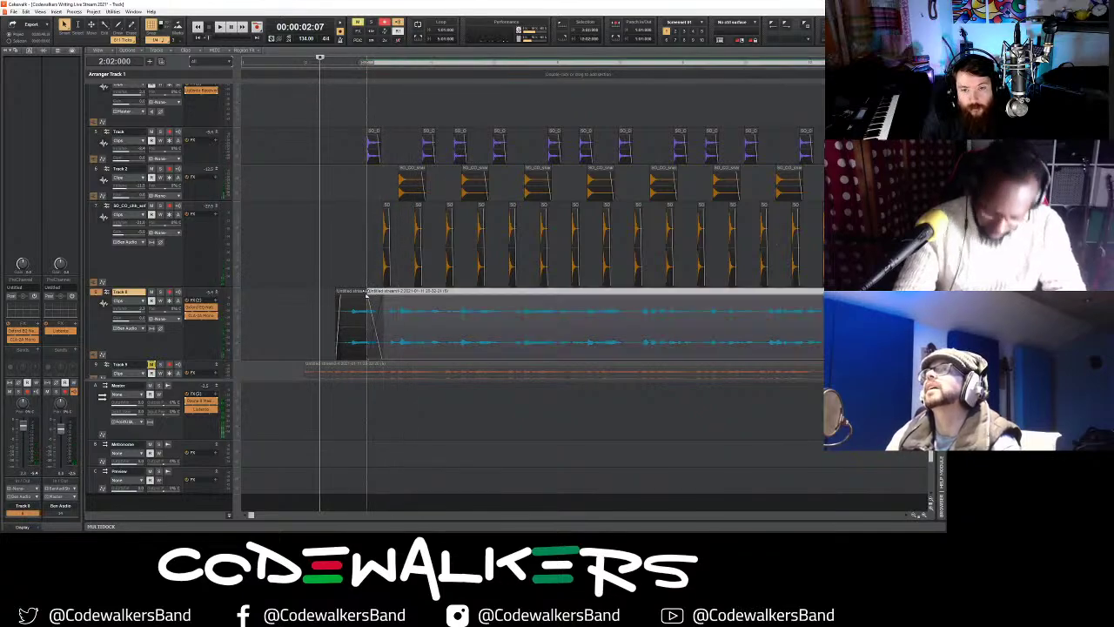
pyautogui.moveTo(367, 296); pyautogui.dragTo(377, 298)
# - Select the first drum clips on tracks 5 and 7 at measure 3 and replay the arrangement from measure 2, beat 2
pyautogui.moveTo(353, 130); pyautogui.dragTo(396, 244)
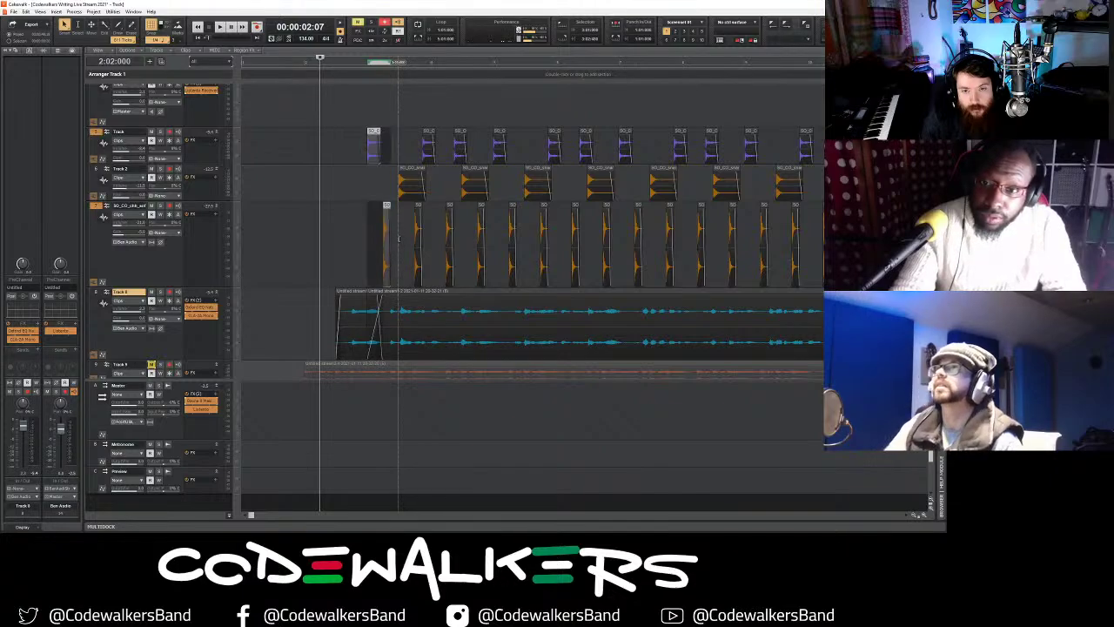
pyautogui.scroll(-5, 393, 248)
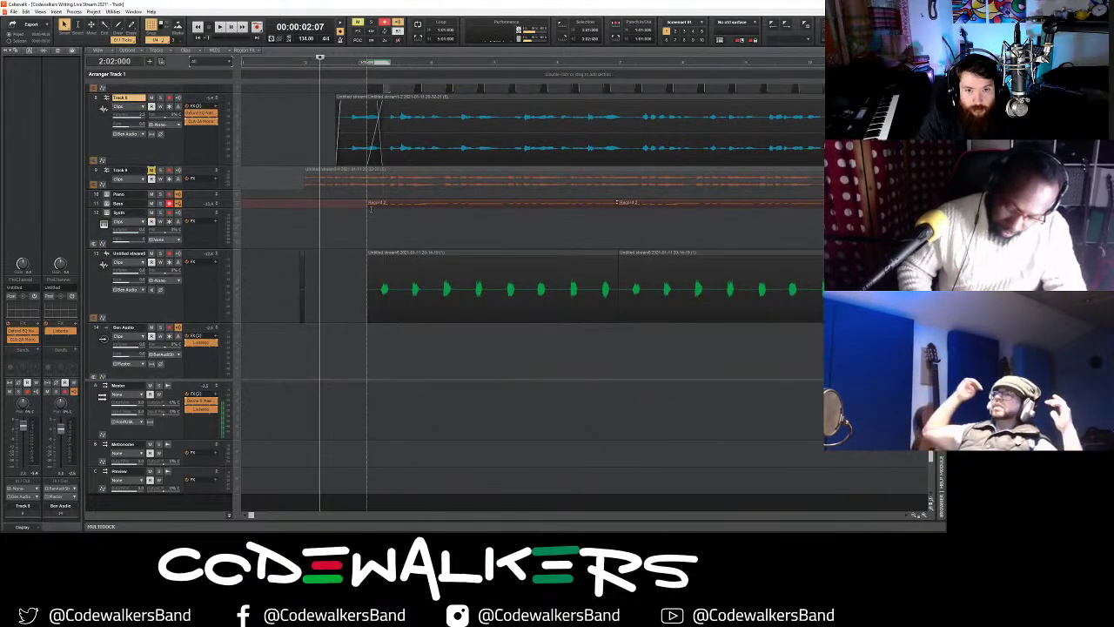
pyautogui.press('space')
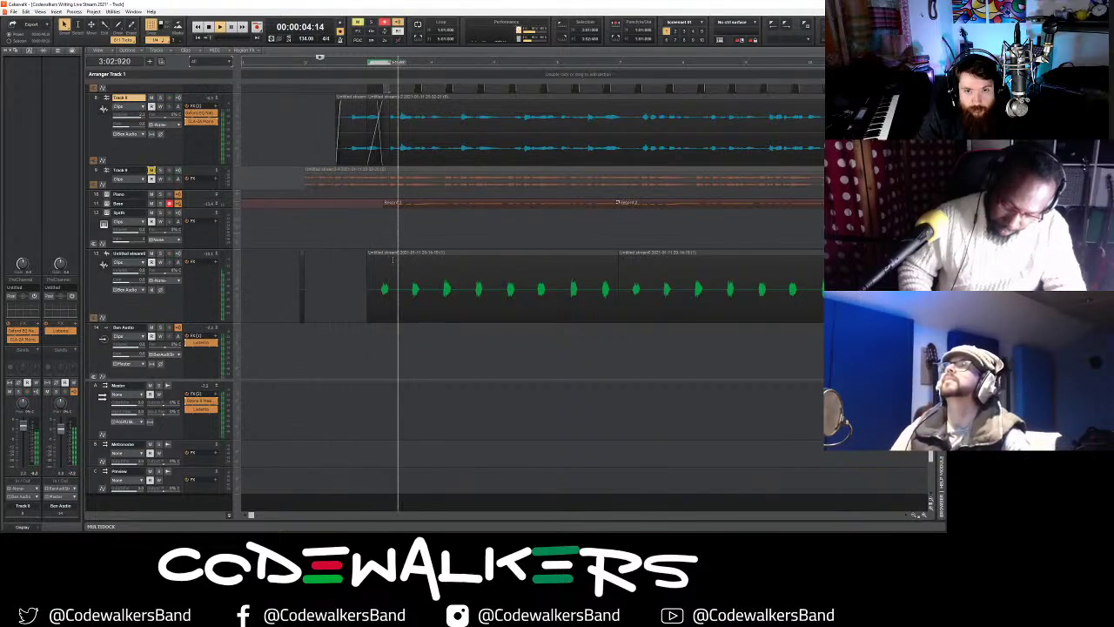
pyautogui.scroll(1, 393, 253)
pyautogui.press('space')
pyautogui.scroll(4, 393, 253)
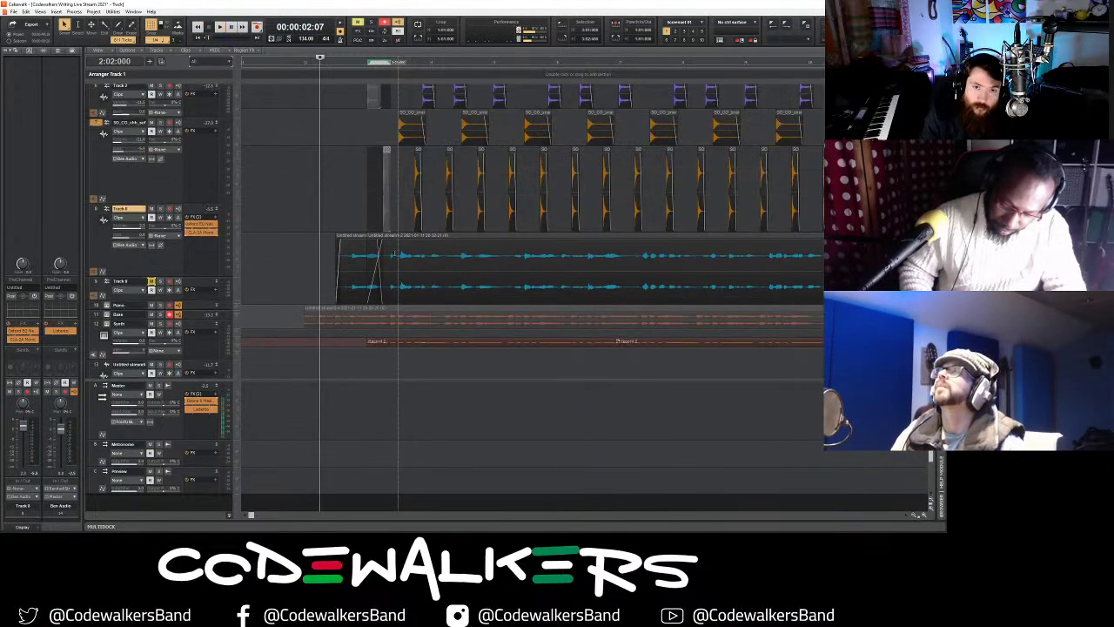
pyautogui.press('space')
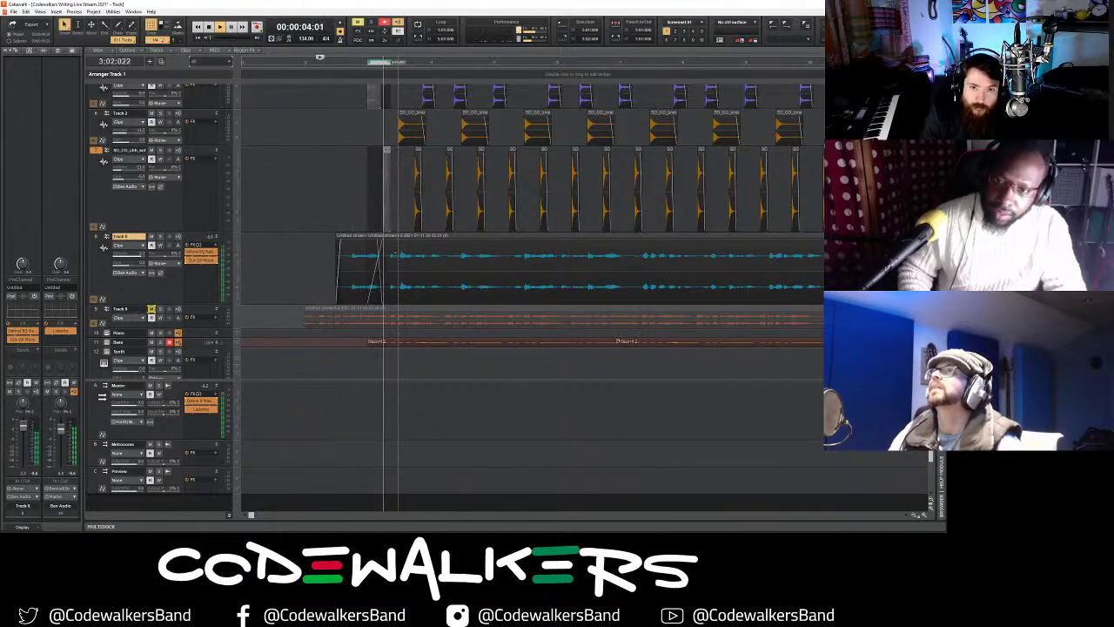
pyautogui.scroll(1, 393, 254)
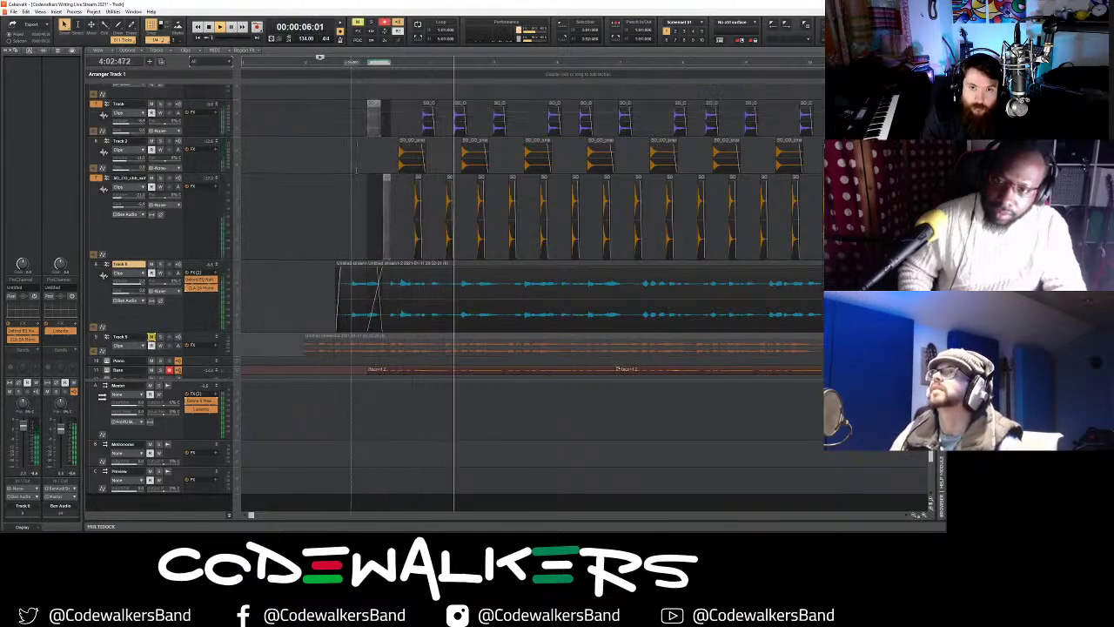
pyautogui.moveTo(392, 243); pyautogui.dragTo(391, 243)
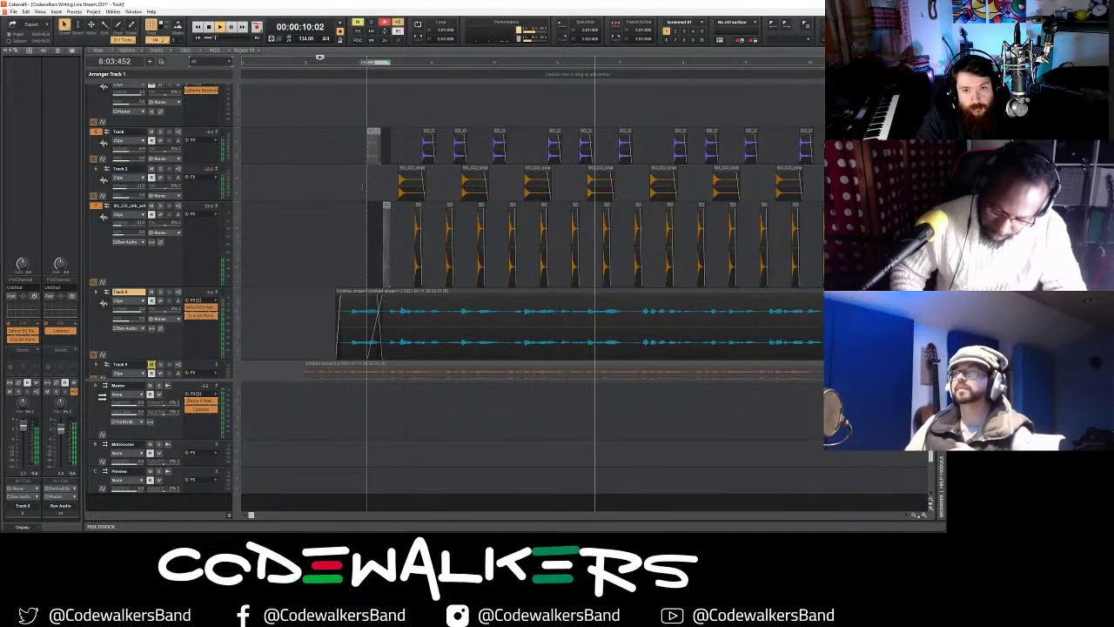
# - Set the snap resolution to Whole, trim the end of the main Track 8 clip to measure 19 and stop playback
pyautogui.click(913, 514)
pyautogui.click(913, 514)
pyautogui.click(913, 514)
pyautogui.click(913, 515)
pyautogui.click(913, 514)
pyautogui.click(913, 514)
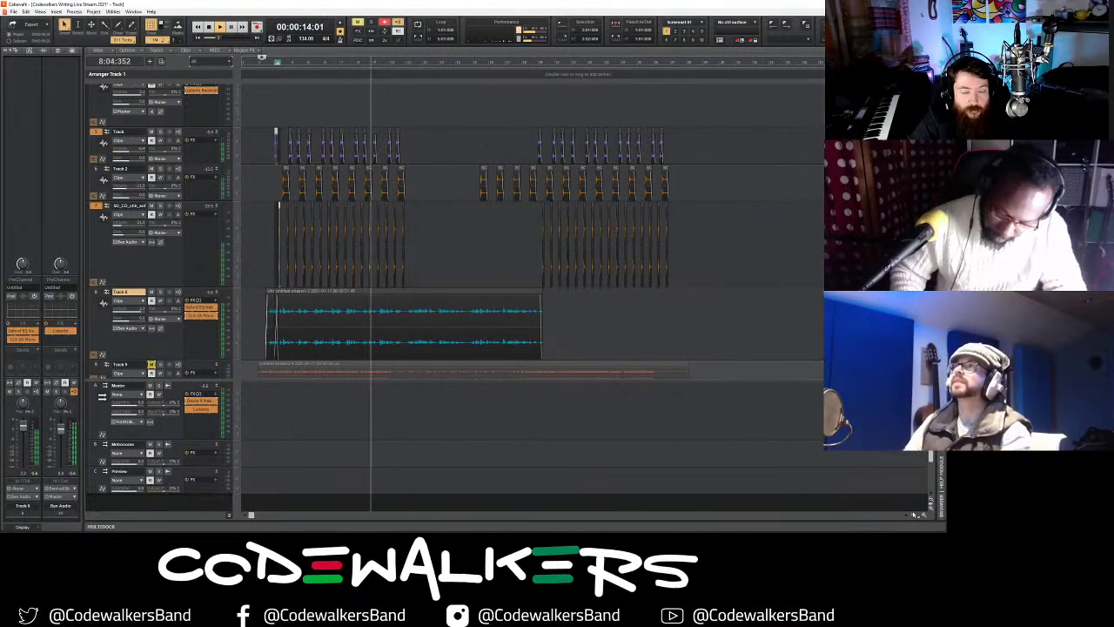
pyautogui.scroll(-3, 411, 214)
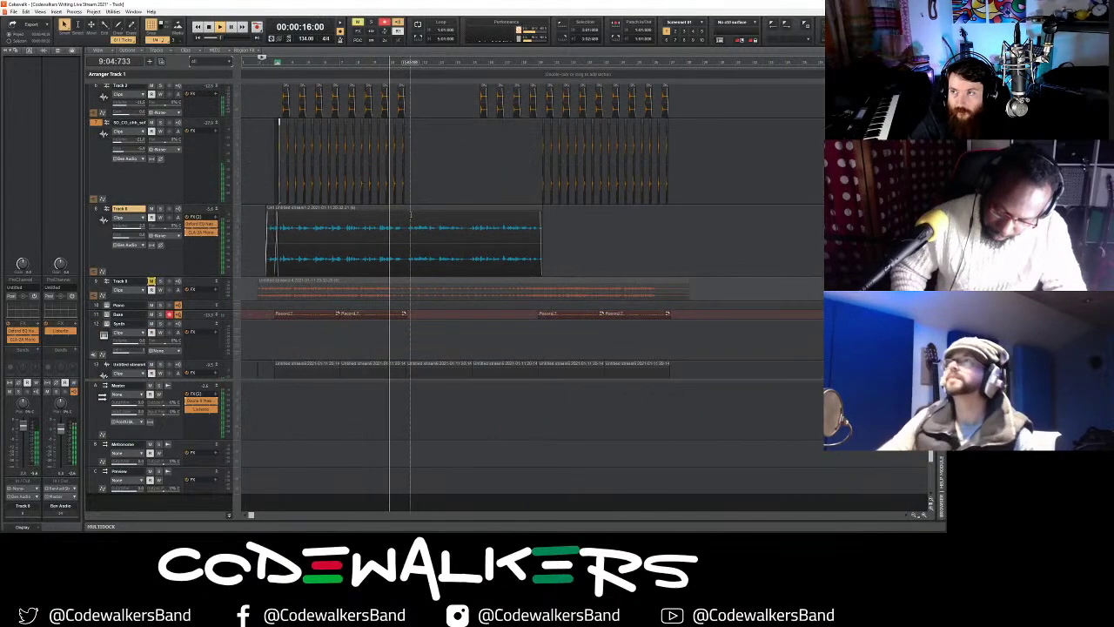
pyautogui.click(157, 41)
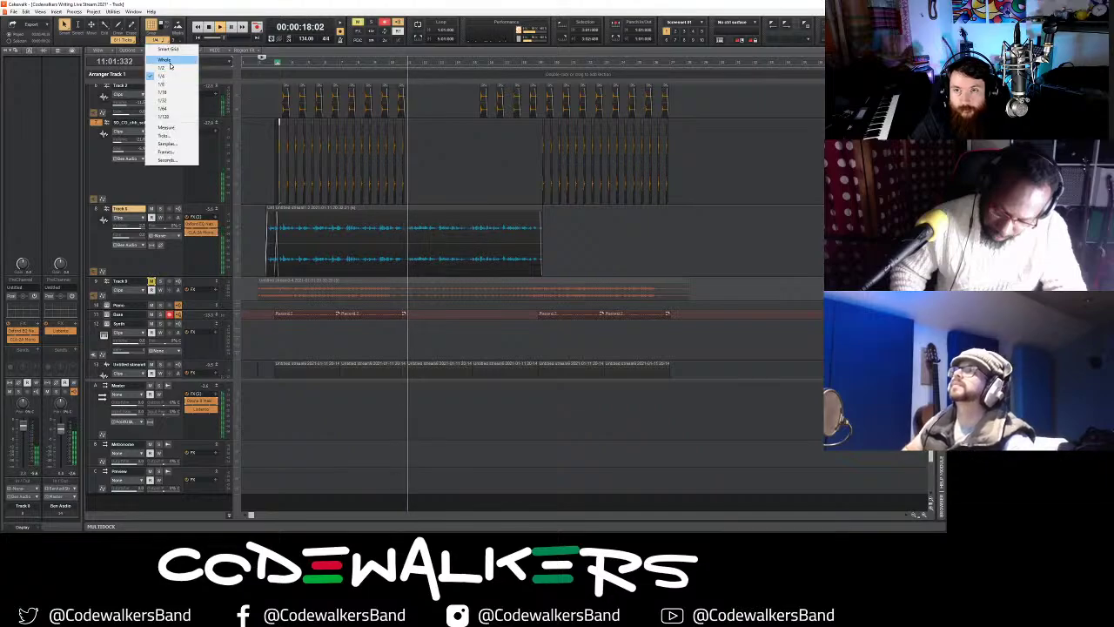
pyautogui.click(161, 62)
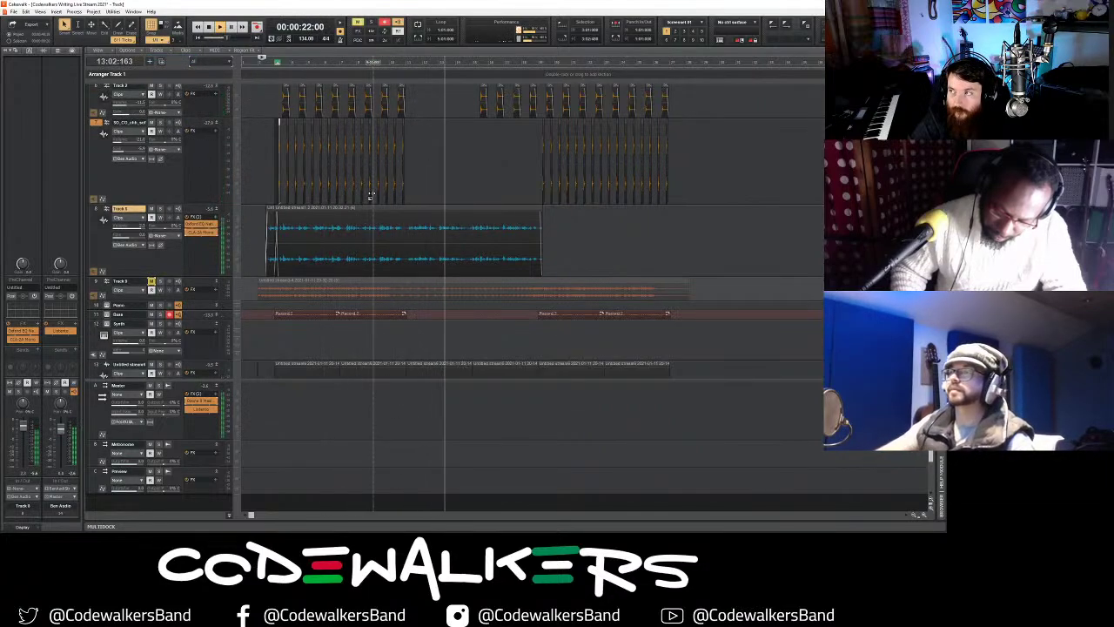
pyautogui.scroll(1, 372, 200)
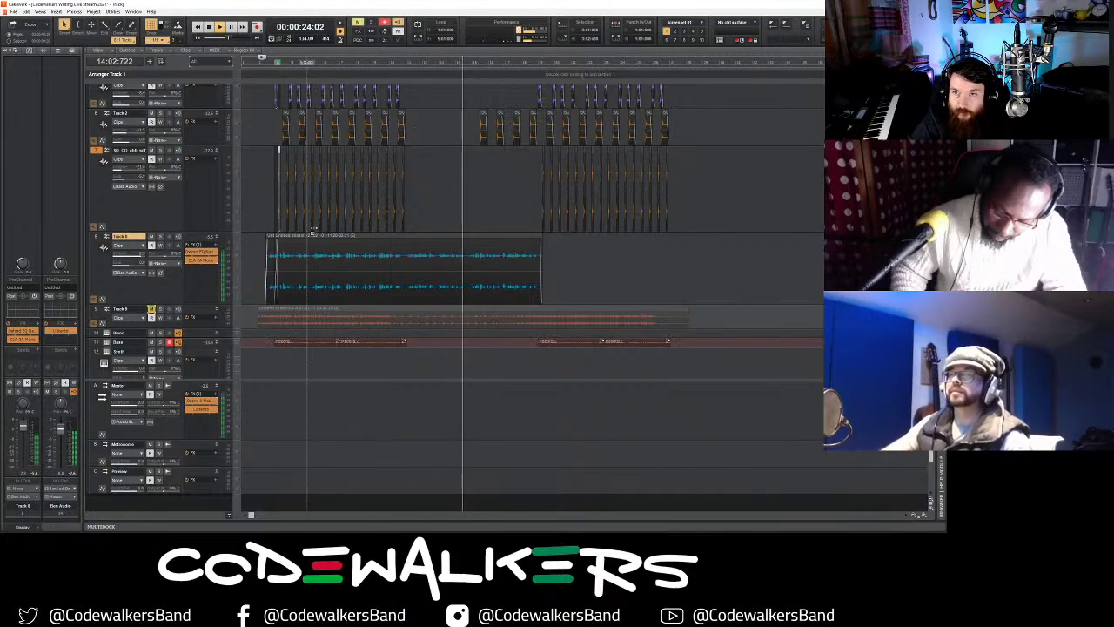
pyautogui.scroll(2, 366, 225)
pyautogui.scroll(-3, 330, 228)
pyautogui.scroll(-1, 312, 230)
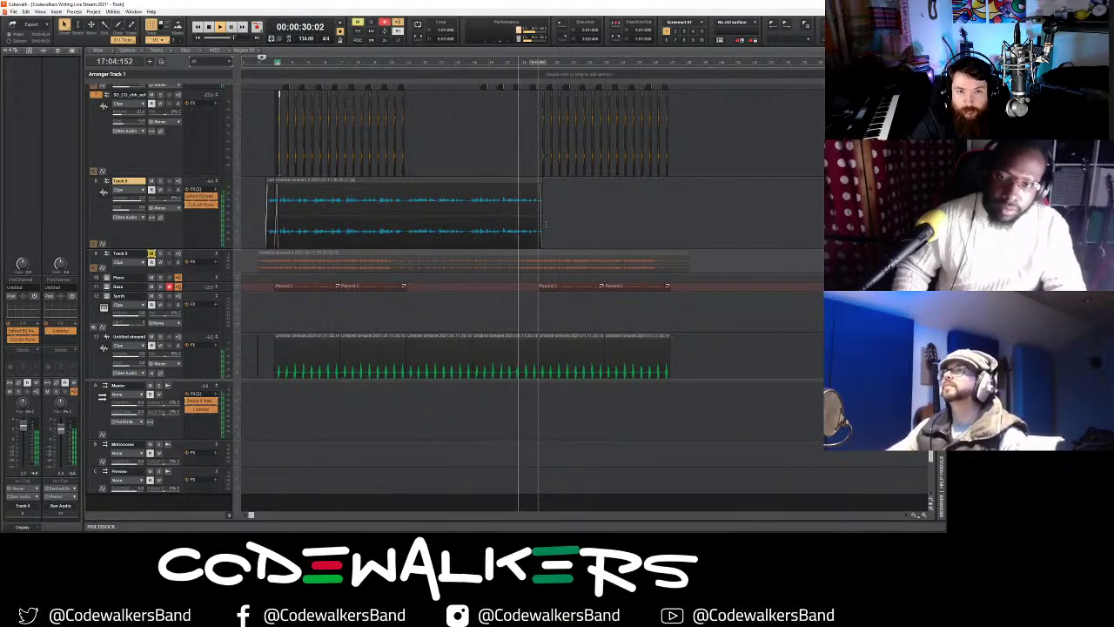
pyautogui.moveTo(540, 232); pyautogui.dragTo(406, 227)
pyautogui.press('space')
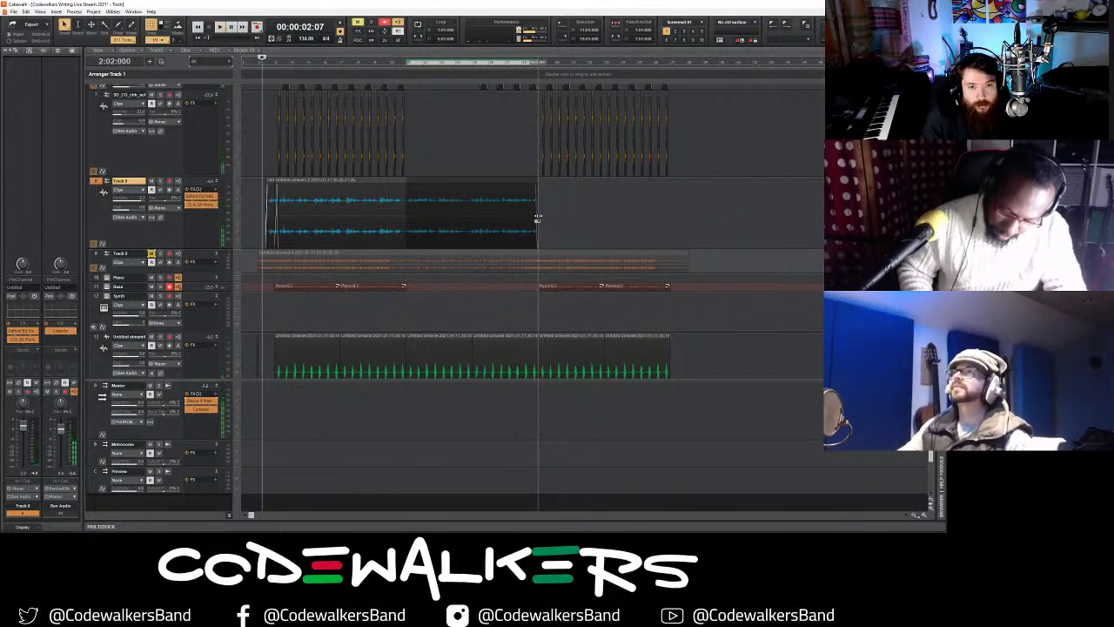
# - Copy measures 11 to 19 of the Track 8 audio and paste the section at measure 19 on the same track
pyautogui.moveTo(554, 222); pyautogui.dragTo(406, 223)
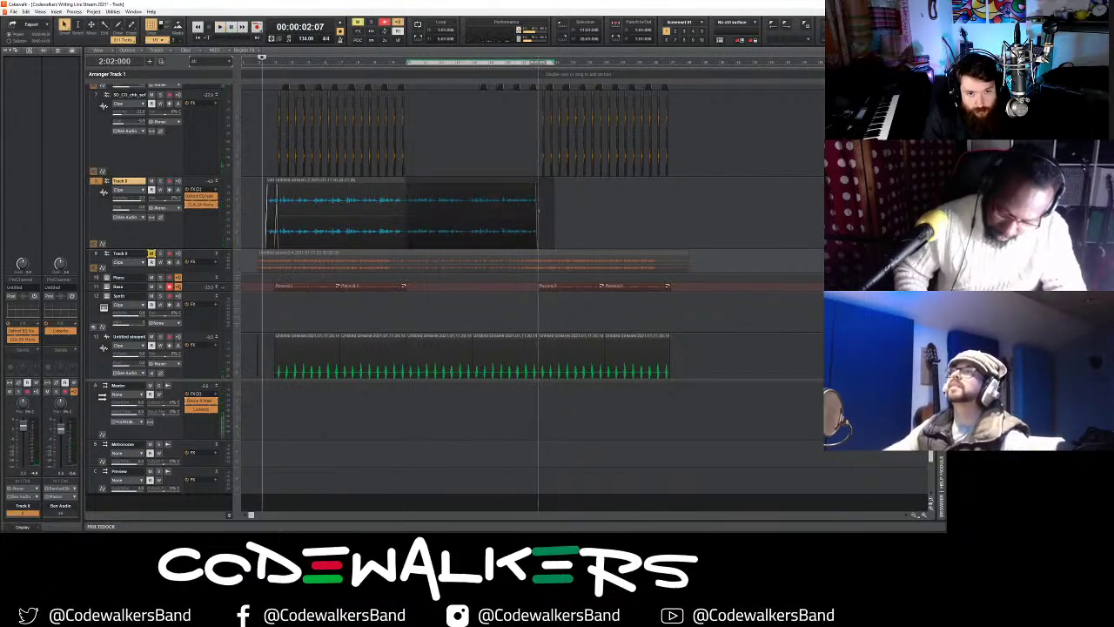
pyautogui.click(538, 209)
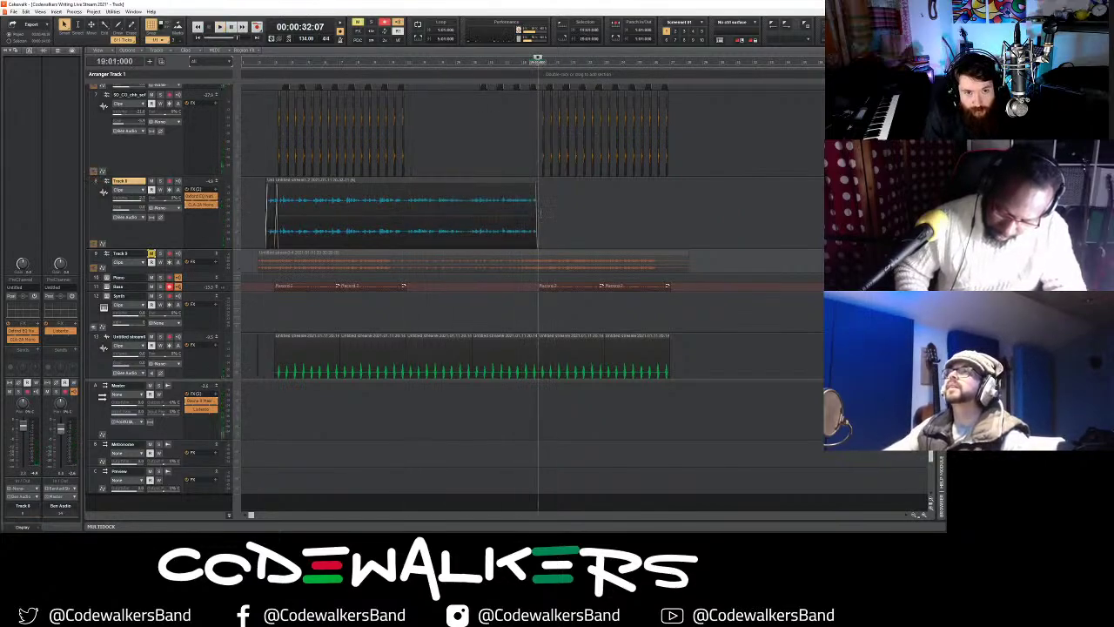
pyautogui.hotkey('ctrl', 'v')
# - Copy the drum clips on tracks 5 to 7 and the Bass clips from measures 3 to 11 and paste them at measure 27
pyautogui.scroll(3, 675, 214)
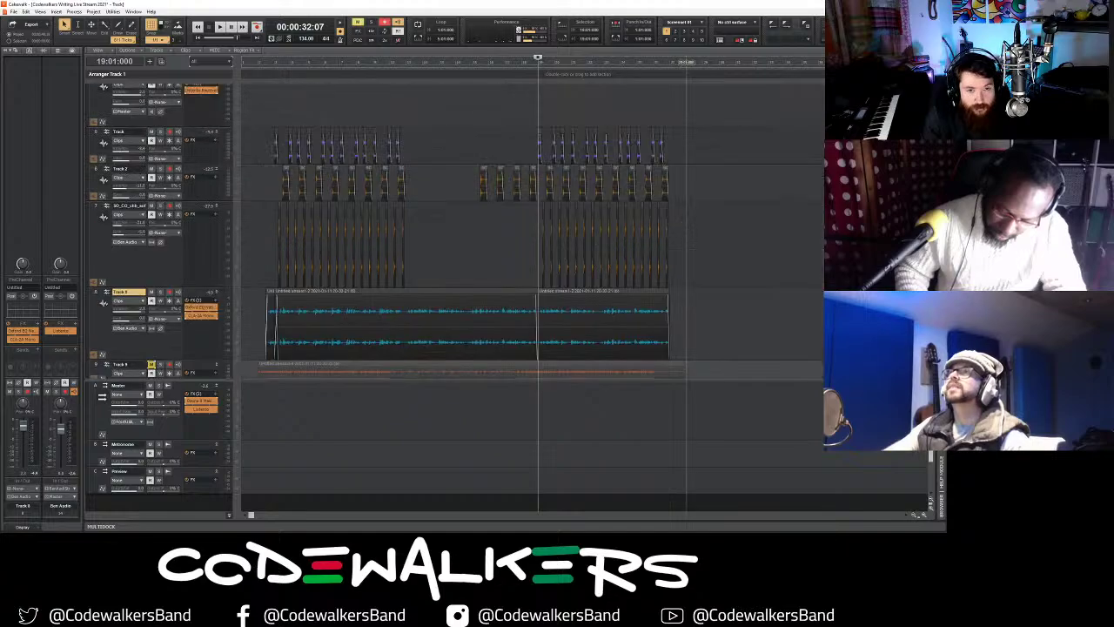
pyautogui.moveTo(684, 228); pyautogui.dragTo(538, 146)
pyautogui.click(678, 158)
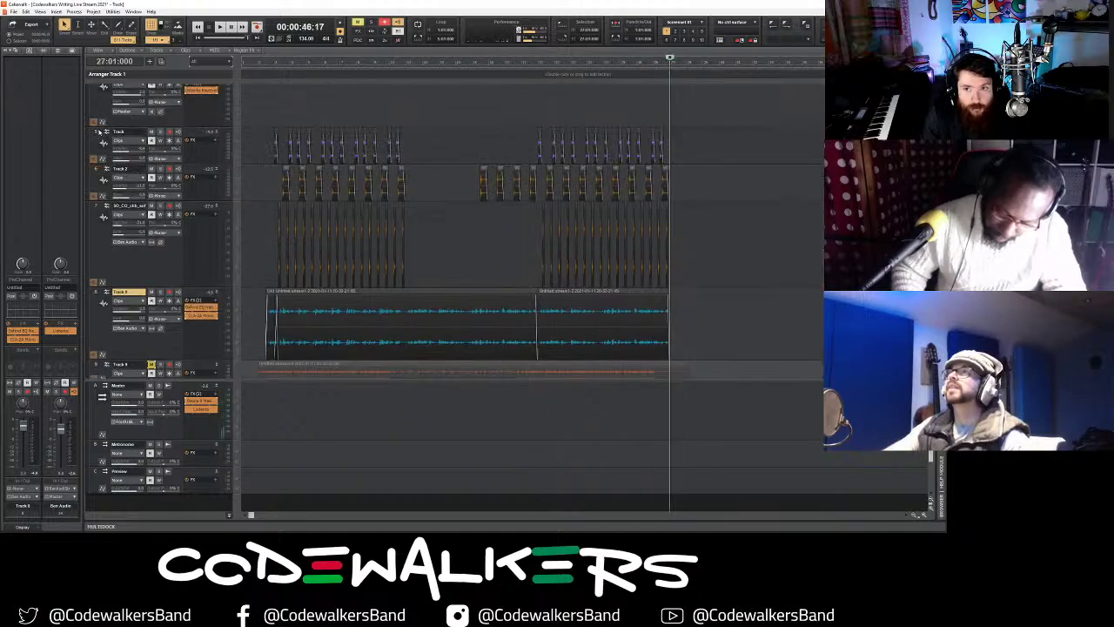
pyautogui.click(98, 130)
pyautogui.scroll(-2, 489, 160)
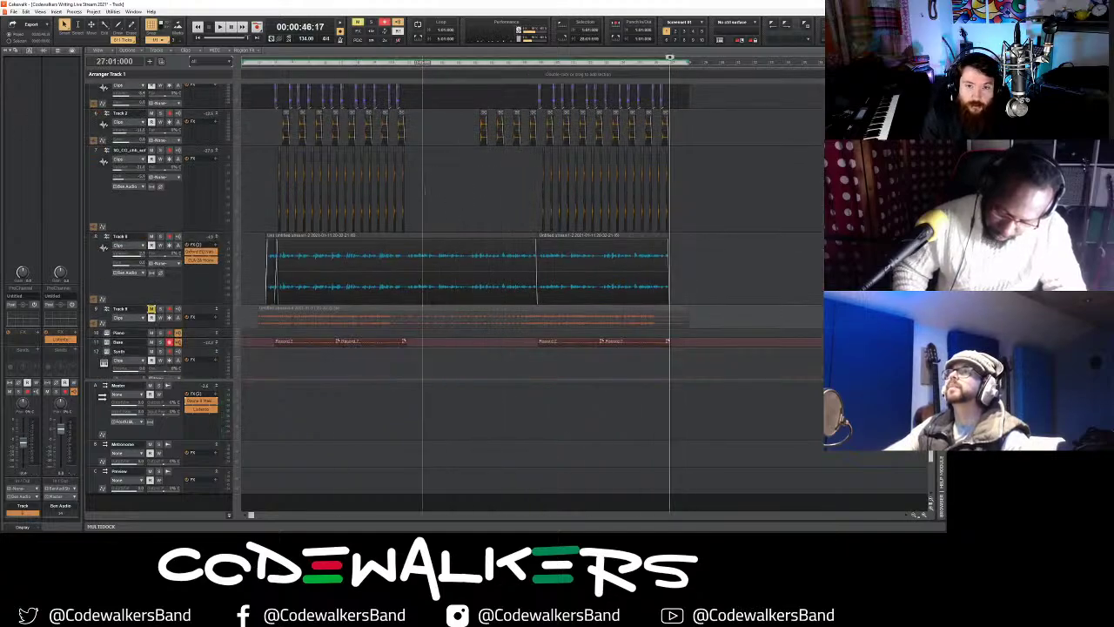
pyautogui.scroll(-1, 428, 199)
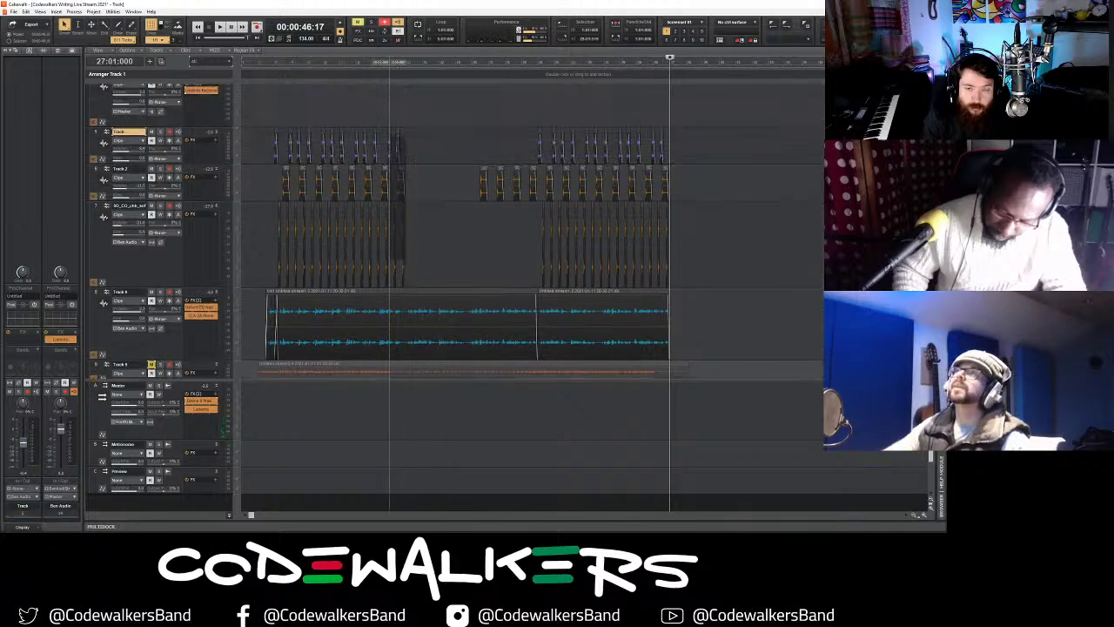
pyautogui.scroll(-2, 202, 246)
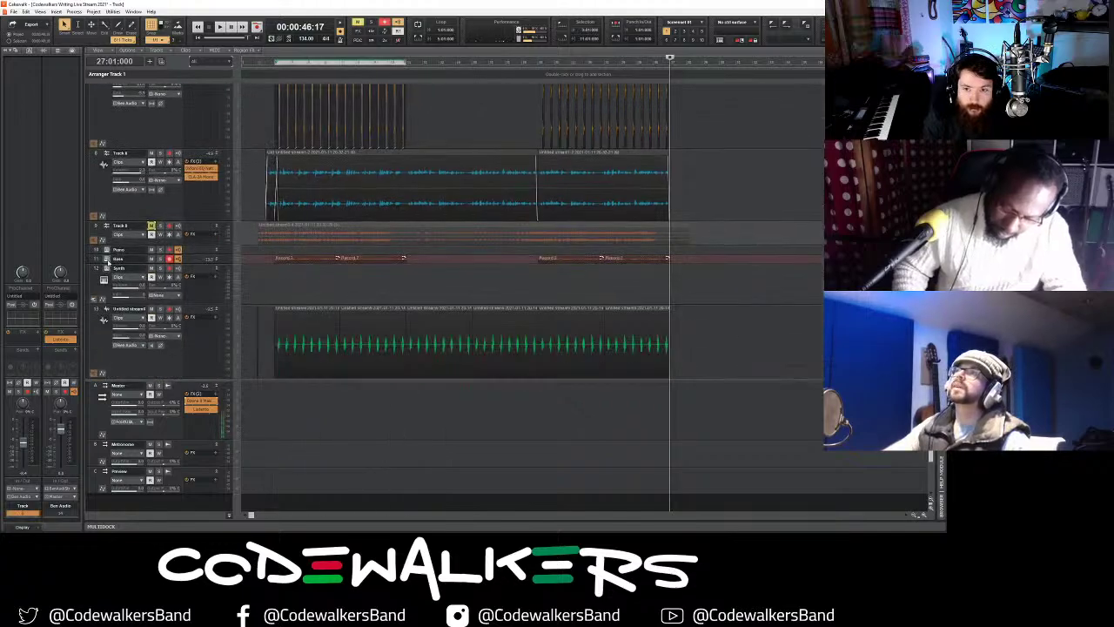
pyautogui.click(107, 259)
pyautogui.scroll(4, 676, 196)
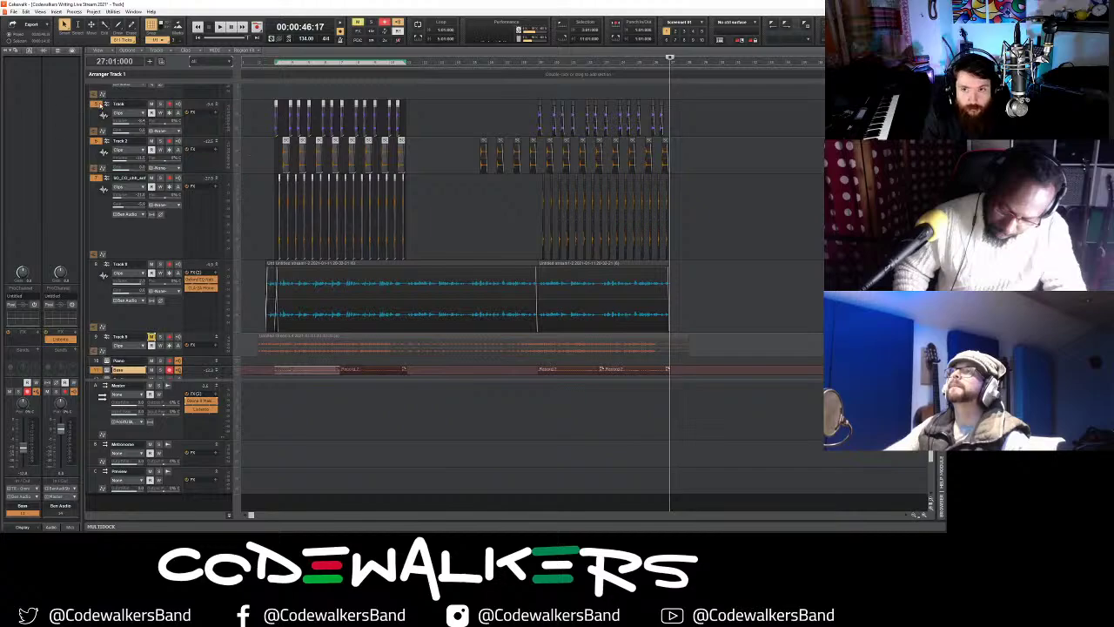
pyautogui.scroll(-4, 651, 190)
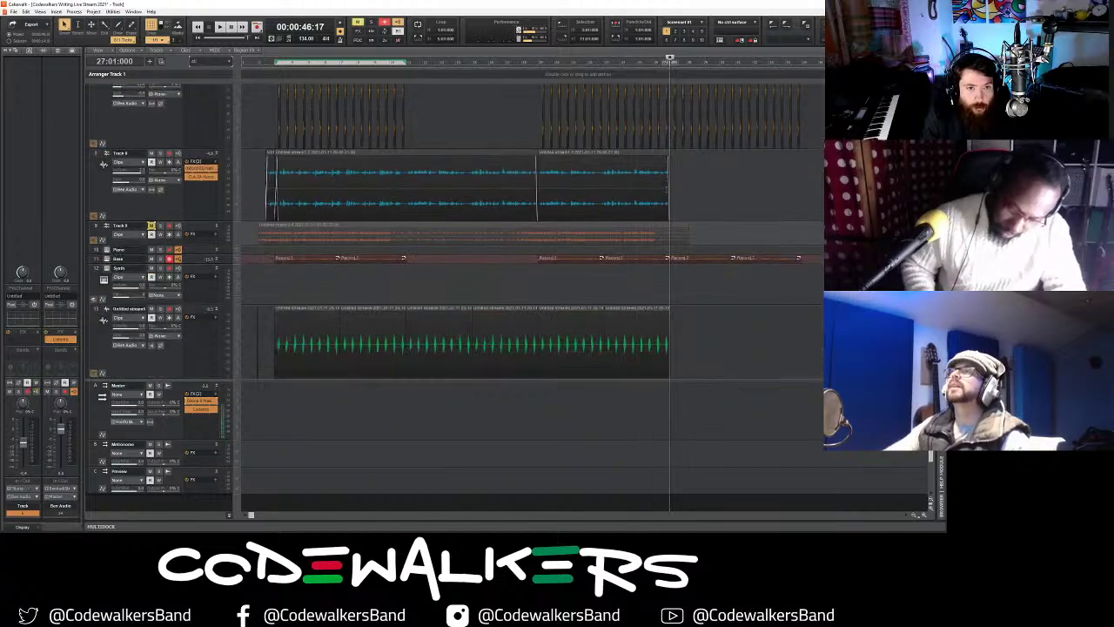
# - Delete the Track 8 section at measure 19 and paste a copy of the main Track 8 audio at measure 26
pyautogui.click(635, 175)
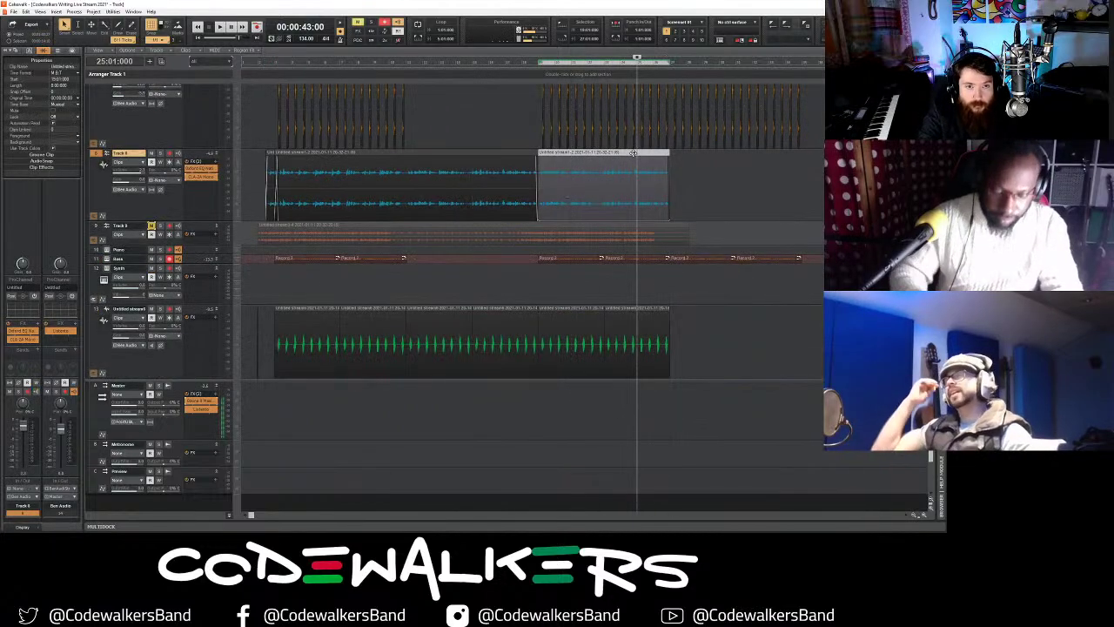
pyautogui.press('Delete')
pyautogui.moveTo(598, 187); pyautogui.dragTo(260, 188)
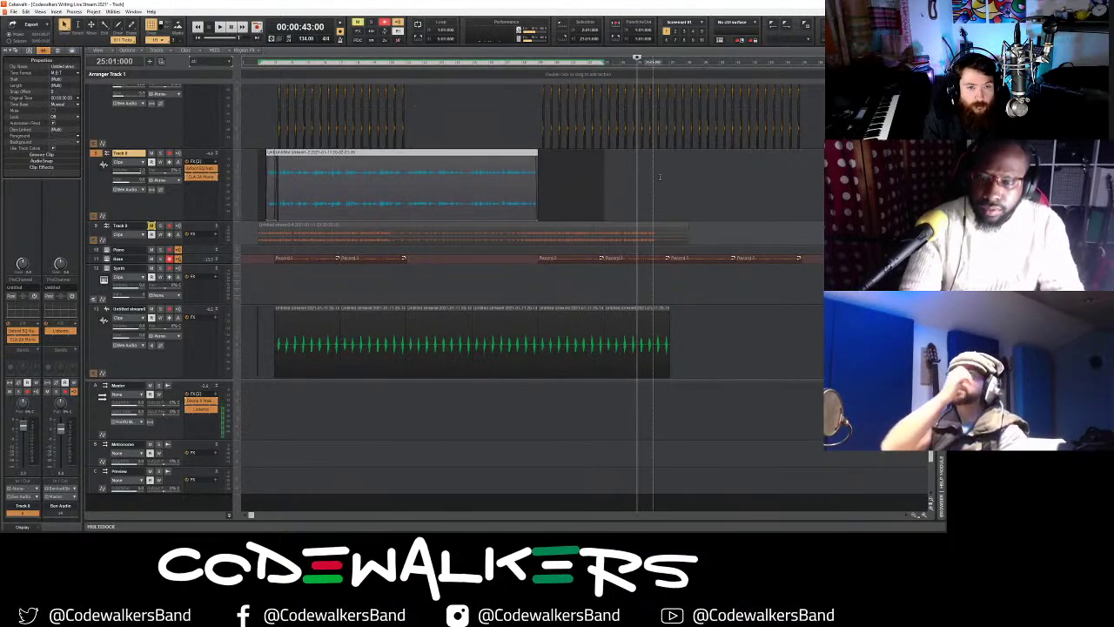
pyautogui.click(660, 177)
pyautogui.click(97, 156)
pyautogui.hotkey('ctrl', 'v')
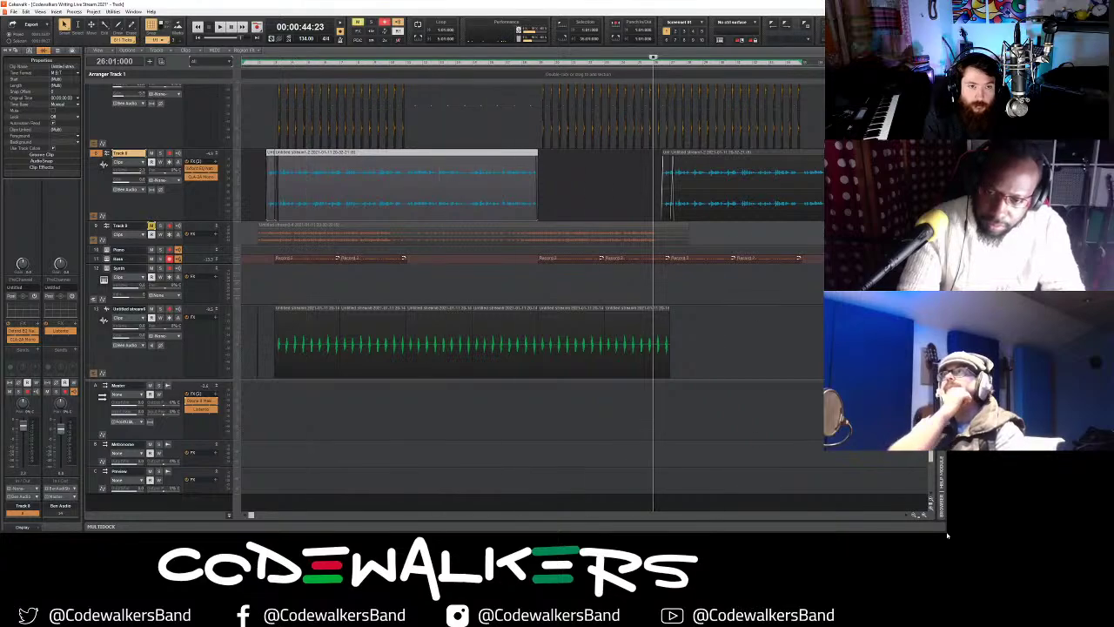
# - Copy the Bass clips from measures 27 to 35 and paste them at measure 35
pyautogui.click(913, 516)
pyautogui.click(912, 517)
pyautogui.scroll(2, 752, 355)
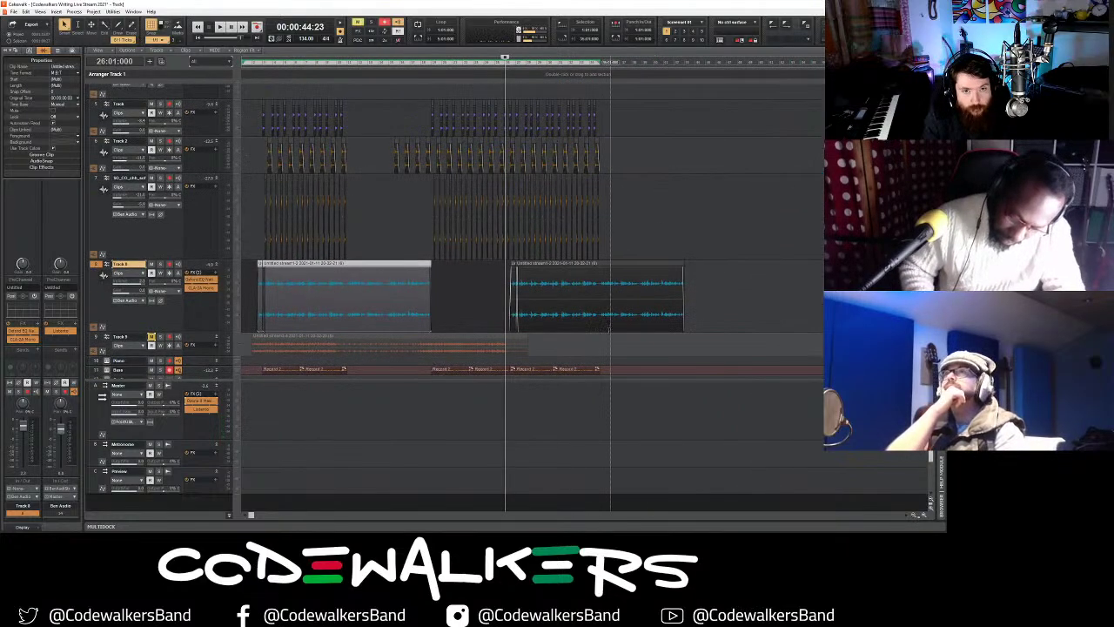
pyautogui.scroll(-2, 566, 322)
pyautogui.scroll(-3, 483, 326)
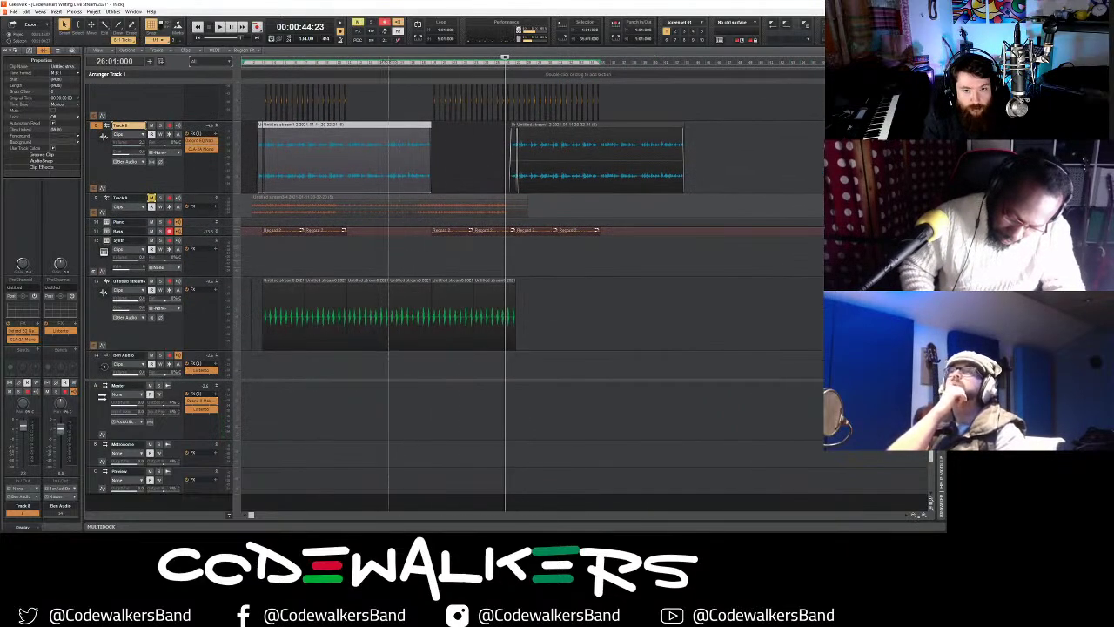
pyautogui.moveTo(619, 232); pyautogui.dragTo(515, 231)
# - Copy the drum clips on tracks 5 and 6 from measures 27 to 35 and paste them at measure 35
pyautogui.scroll(5, 488, 246)
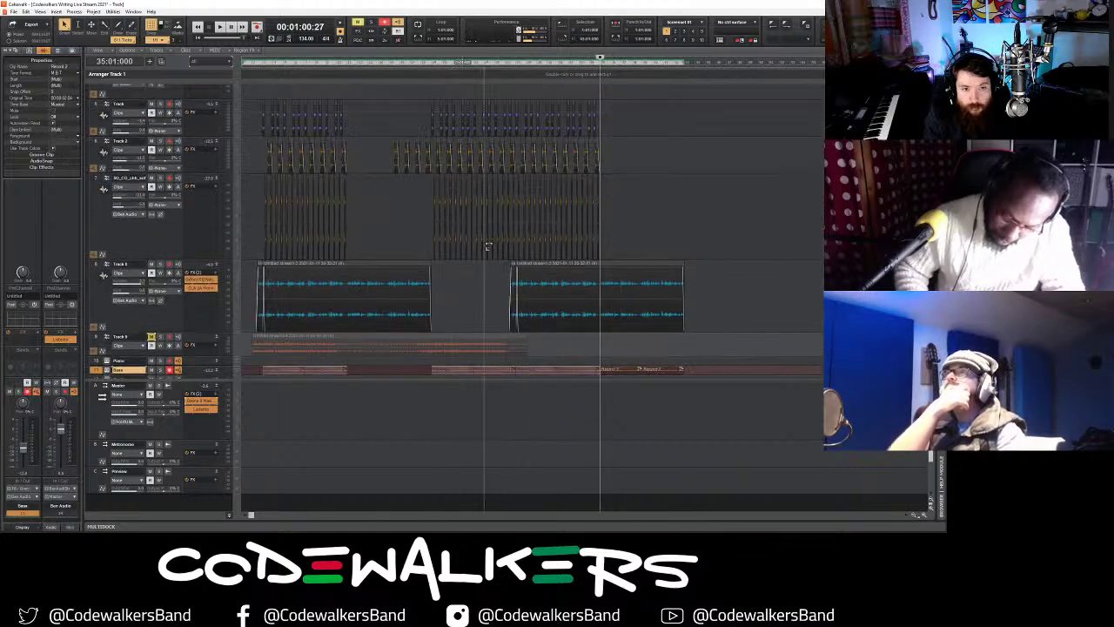
pyautogui.moveTo(615, 119); pyautogui.dragTo(516, 157)
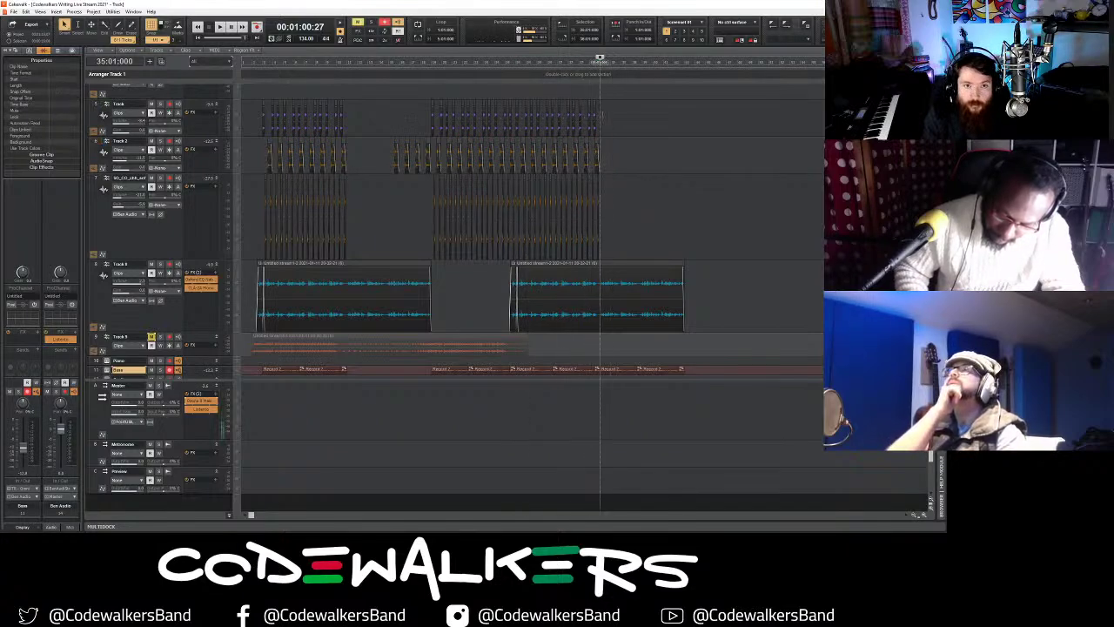
pyautogui.click(94, 103)
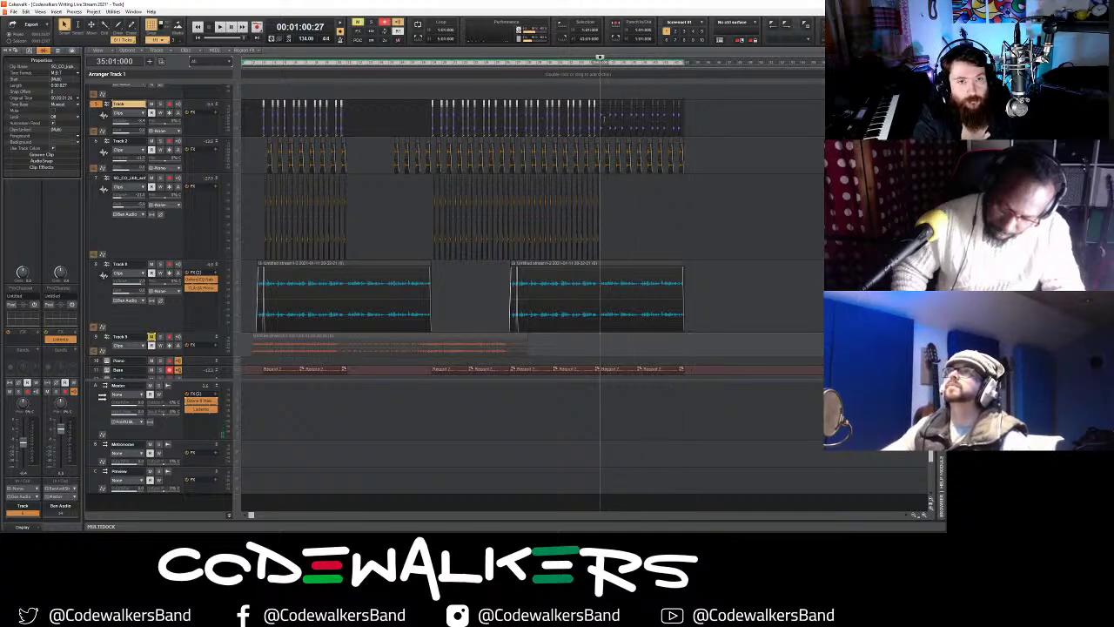
# - Copy the Bass and track 13 clips from measures 19 to 27 and paste them at measure 43
pyautogui.scroll(-5, 513, 279)
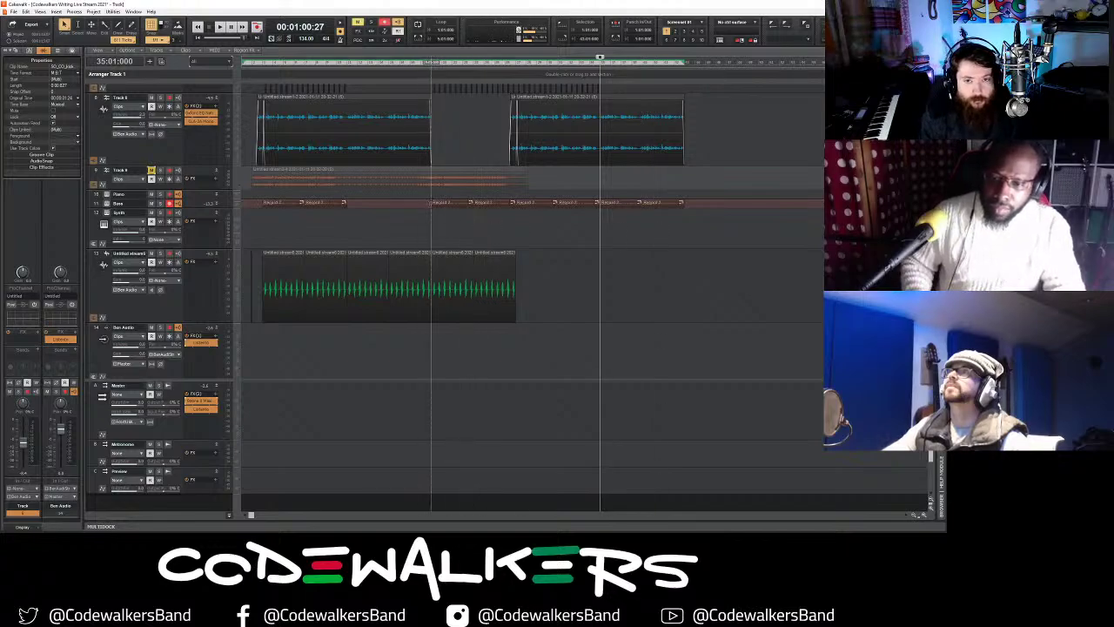
pyautogui.moveTo(431, 202); pyautogui.dragTo(516, 287)
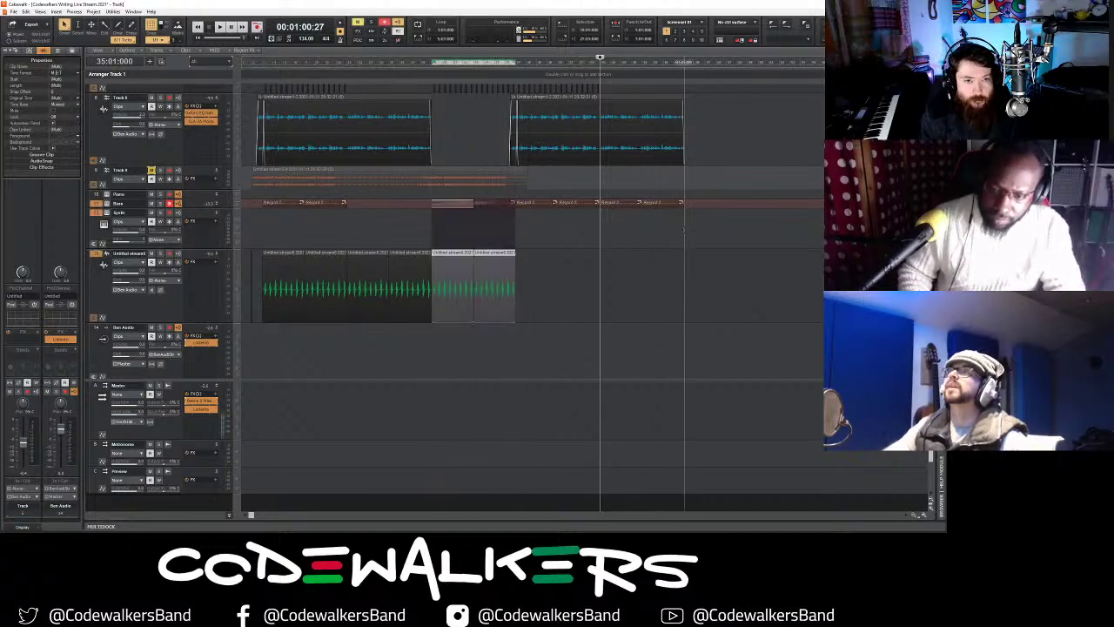
pyautogui.click(683, 229)
pyautogui.click(102, 201)
pyautogui.hotkey('ctrl', 'v')
pyautogui.scroll(5, 441, 198)
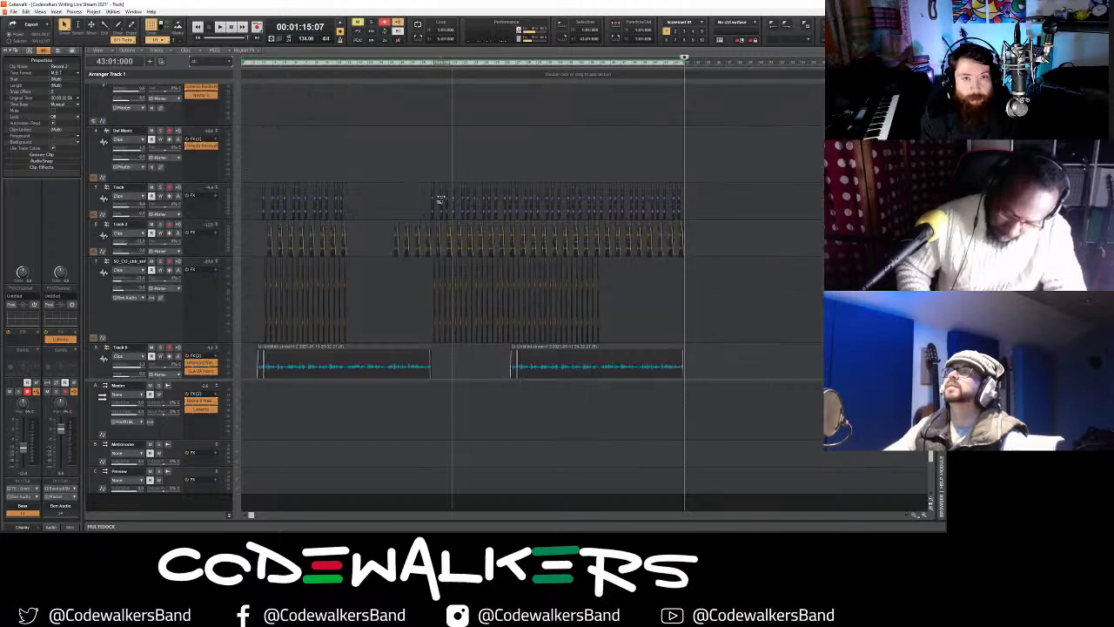
pyautogui.moveTo(389, 244); pyautogui.dragTo(431, 241)
pyautogui.scroll(-6, 688, 259)
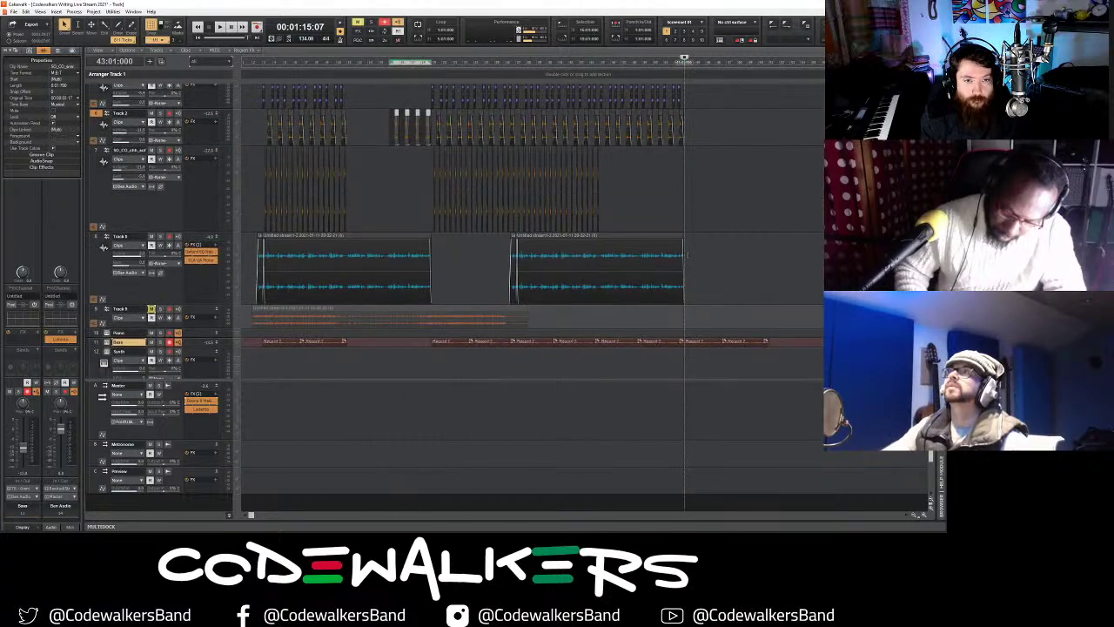
pyautogui.scroll(4, 689, 254)
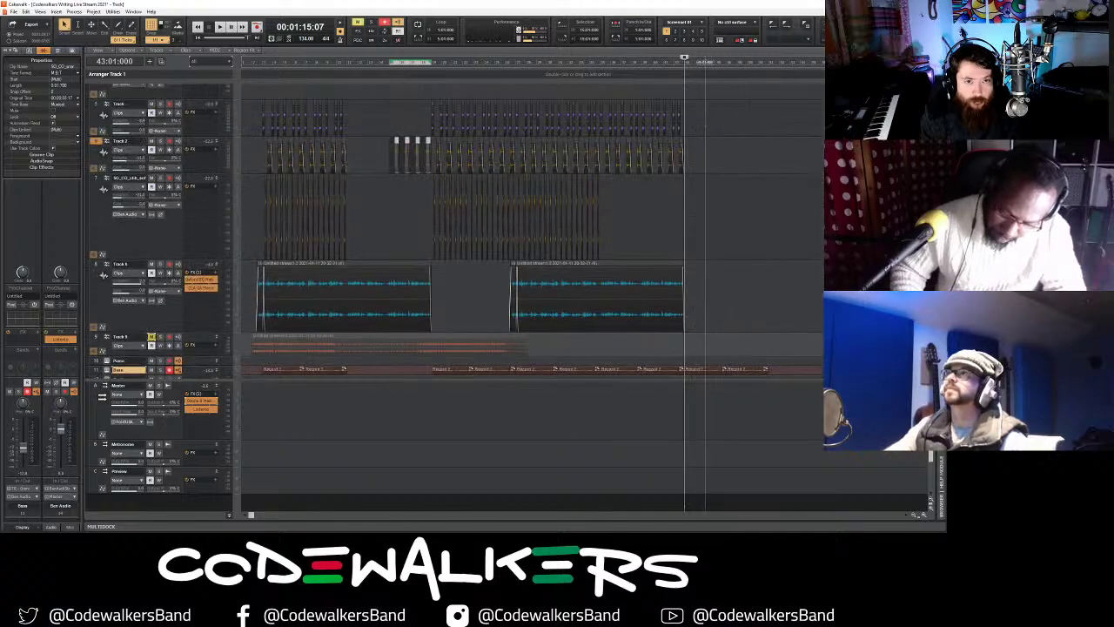
# - Copy measures 27 to 35 of the drum, Track 8 and Bass clips and paste the section at measures 51 and 59
pyautogui.moveTo(705, 296)
pyautogui.mouseDown()
pyautogui.moveTo(557, 113)
pyautogui.moveTo(516, 113)
pyautogui.mouseUp()
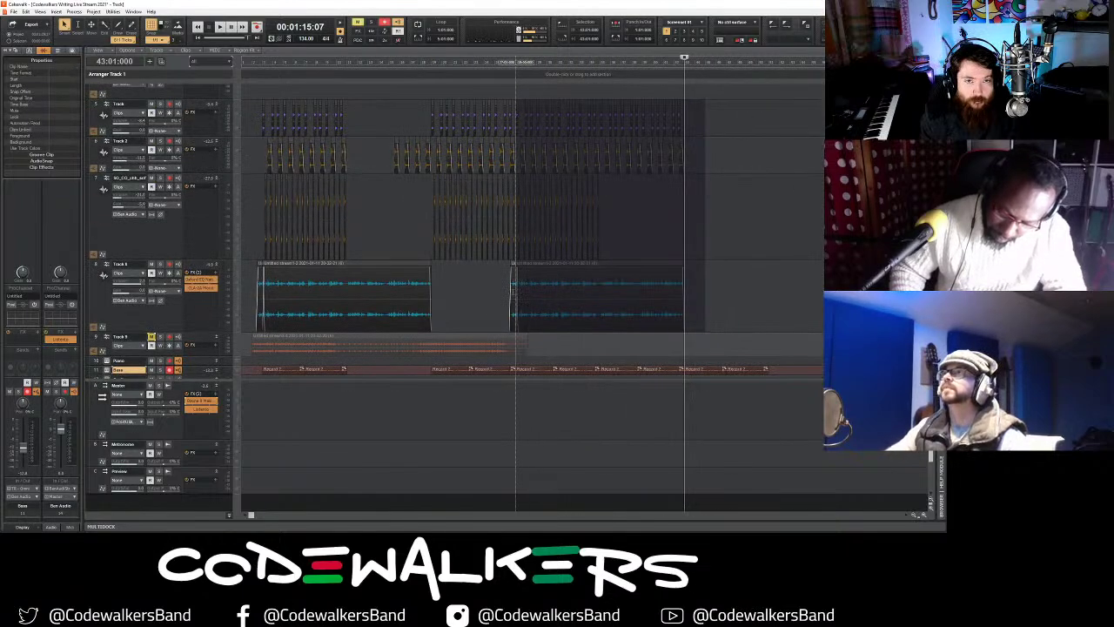
pyautogui.moveTo(514, 291); pyautogui.dragTo(515, 294)
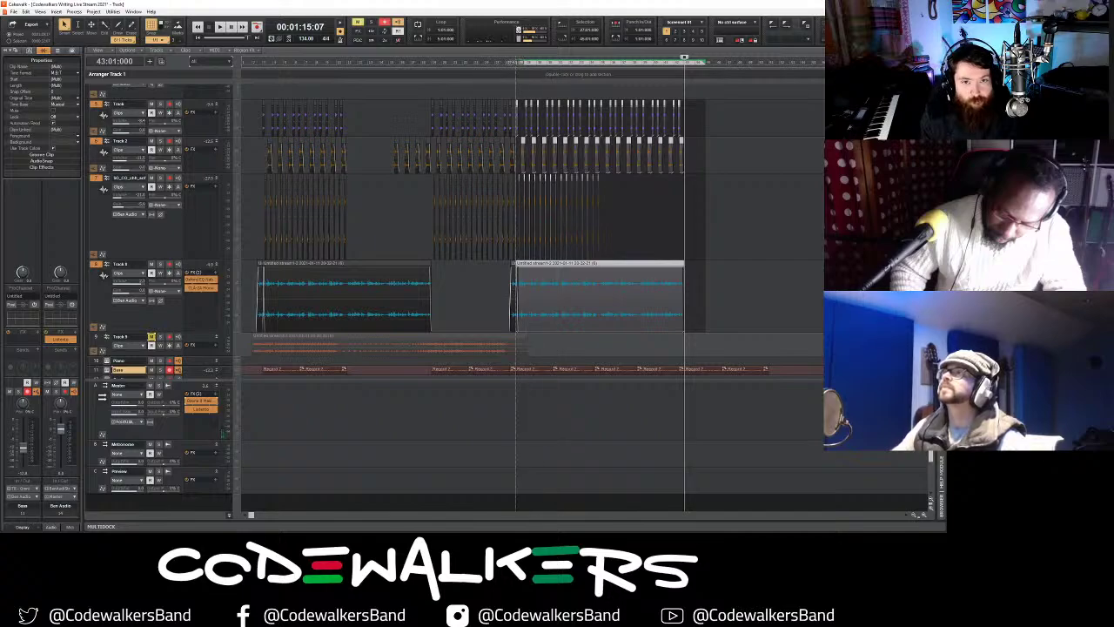
pyautogui.moveTo(518, 68); pyautogui.dragTo(598, 64)
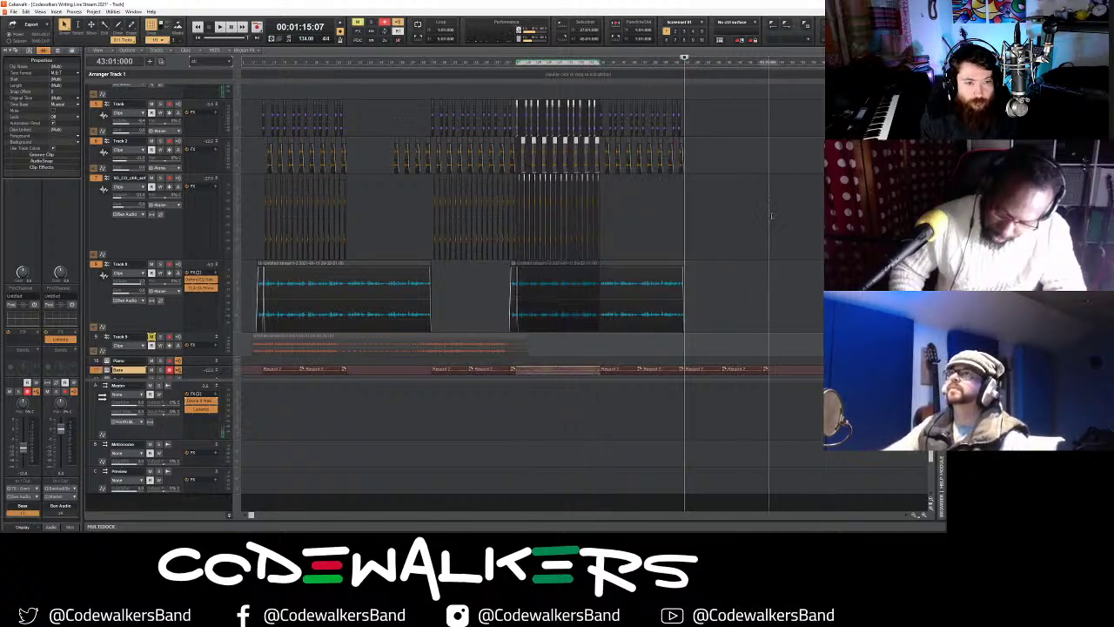
pyautogui.click(771, 223)
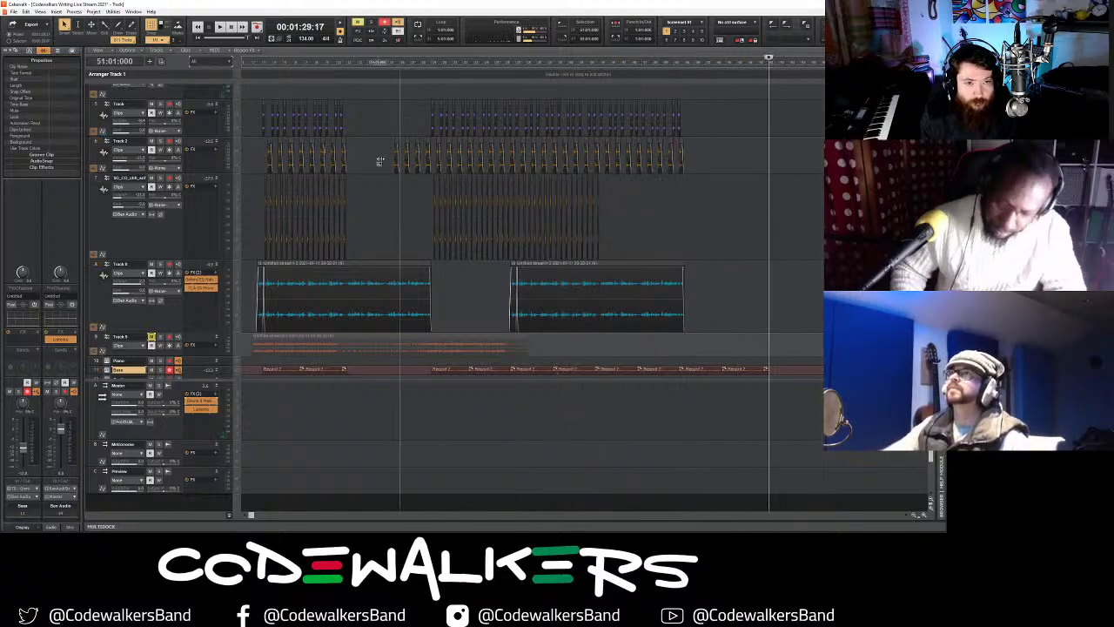
pyautogui.click(96, 105)
pyautogui.hotkey('ctrl', 'v')
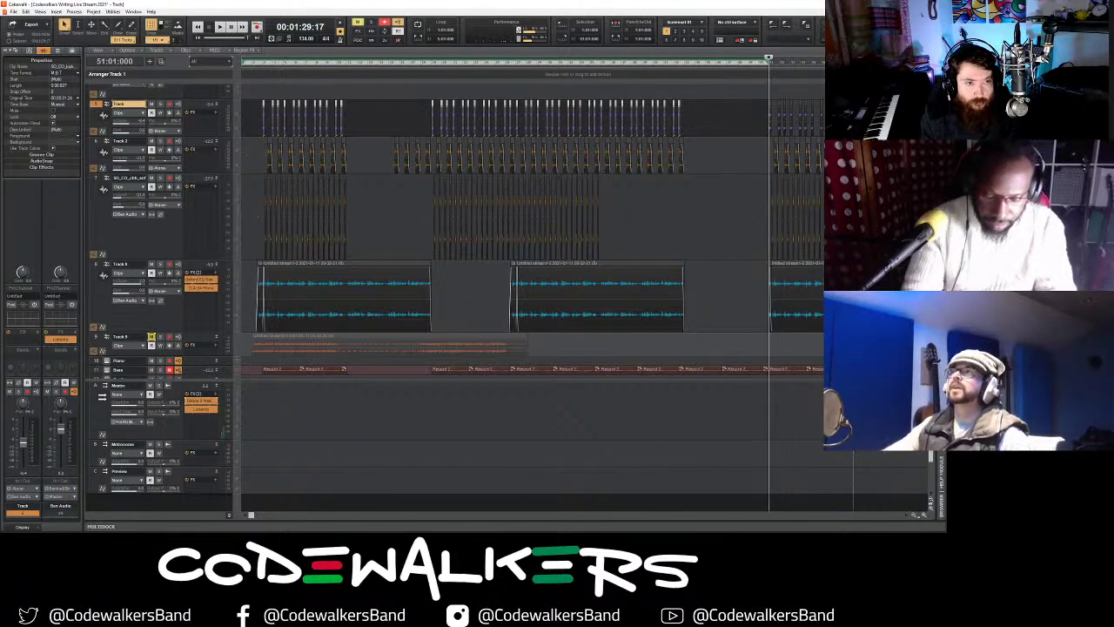
pyautogui.click(852, 409)
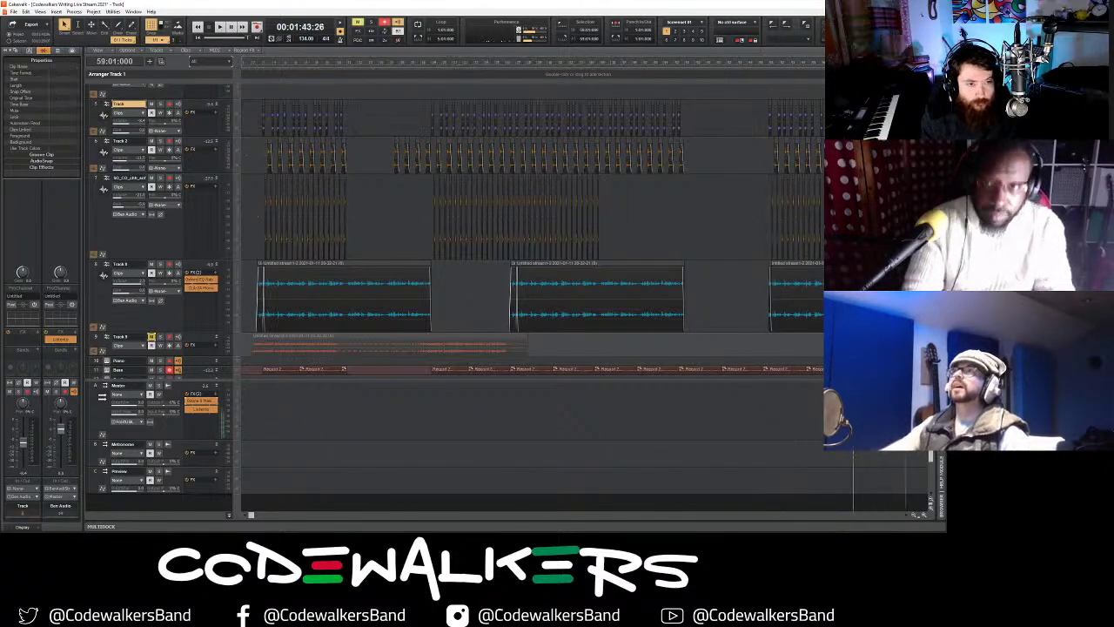
# - Remove the pasted Track 8 audio from measure 51 onward
pyautogui.scroll(-2, 533, 232)
pyautogui.moveTo(751, 209); pyautogui.dragTo(924, 229)
pyautogui.scroll(-3, 659, 293)
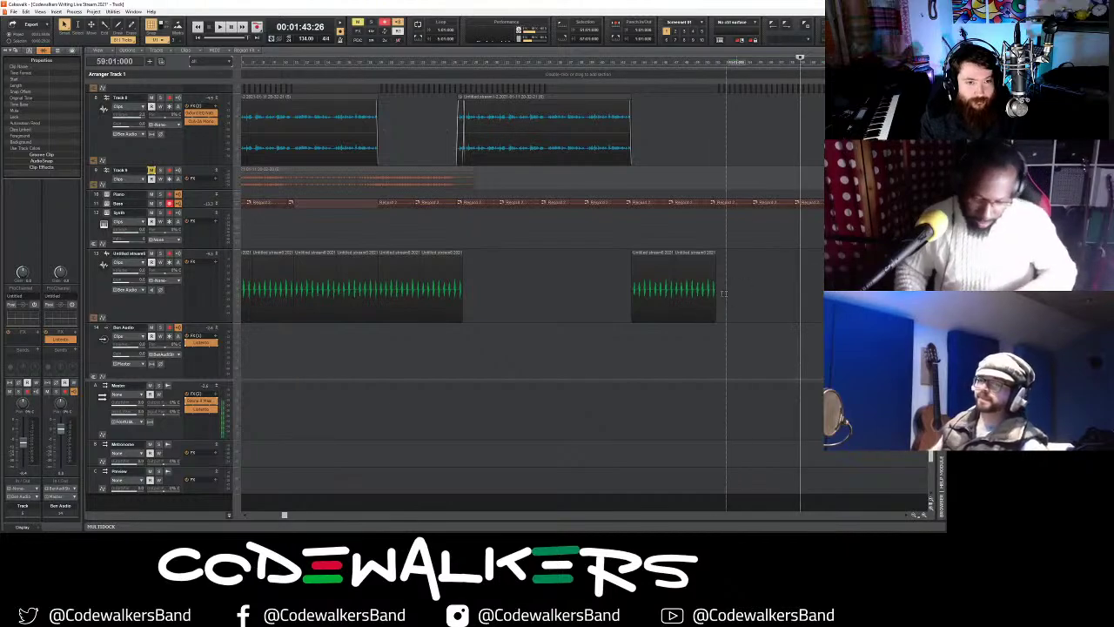
# - Extend track 13 by pasting its copied clips at measures 51 and 59
pyautogui.click(659, 292)
pyautogui.click(717, 293)
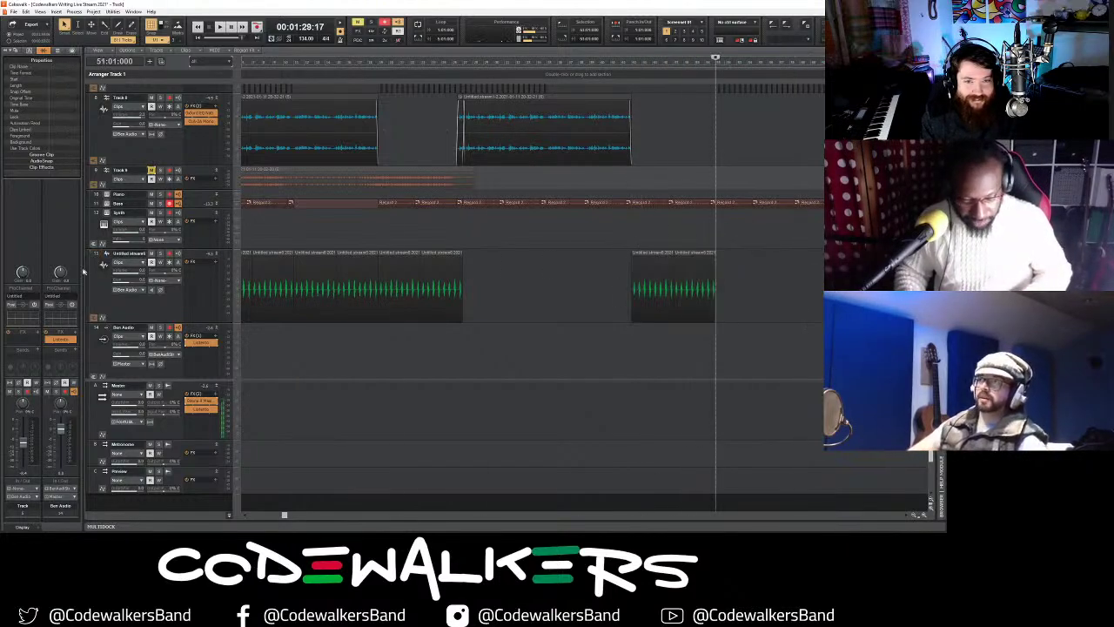
pyautogui.click(95, 253)
pyautogui.hotkey('ctrl', 'v')
pyautogui.click(801, 292)
pyautogui.hotkey('ctrl', 'v')
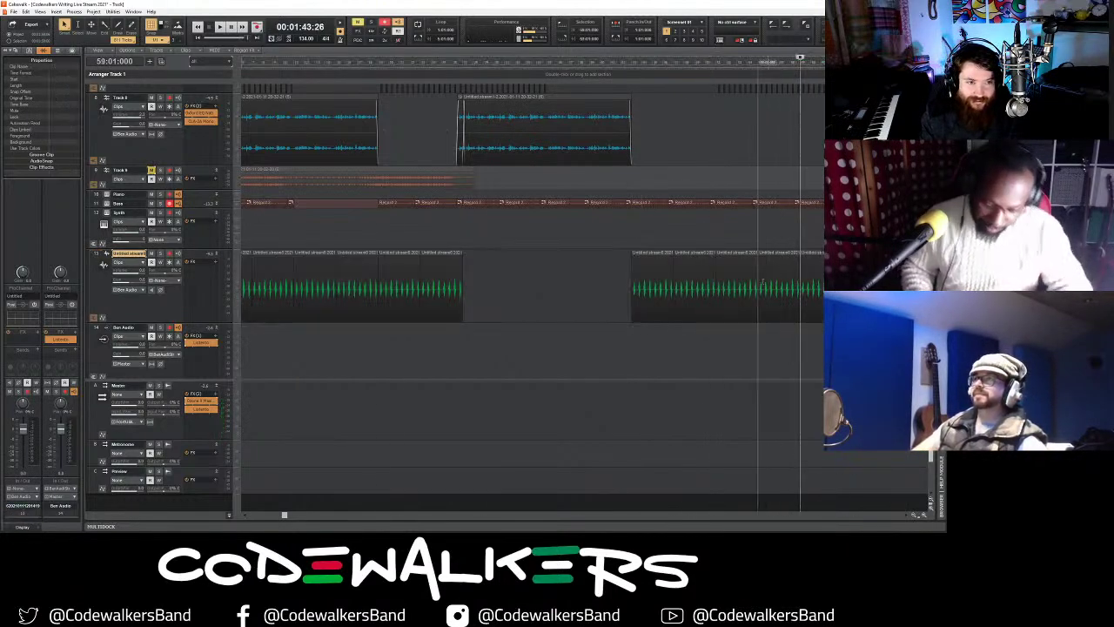
# - Return the playhead to the start of the song and select the second Track 8 clip
pyautogui.scroll(4, 757, 293)
pyautogui.scroll(-3, 757, 293)
pyautogui.scroll(-1, 915, 511)
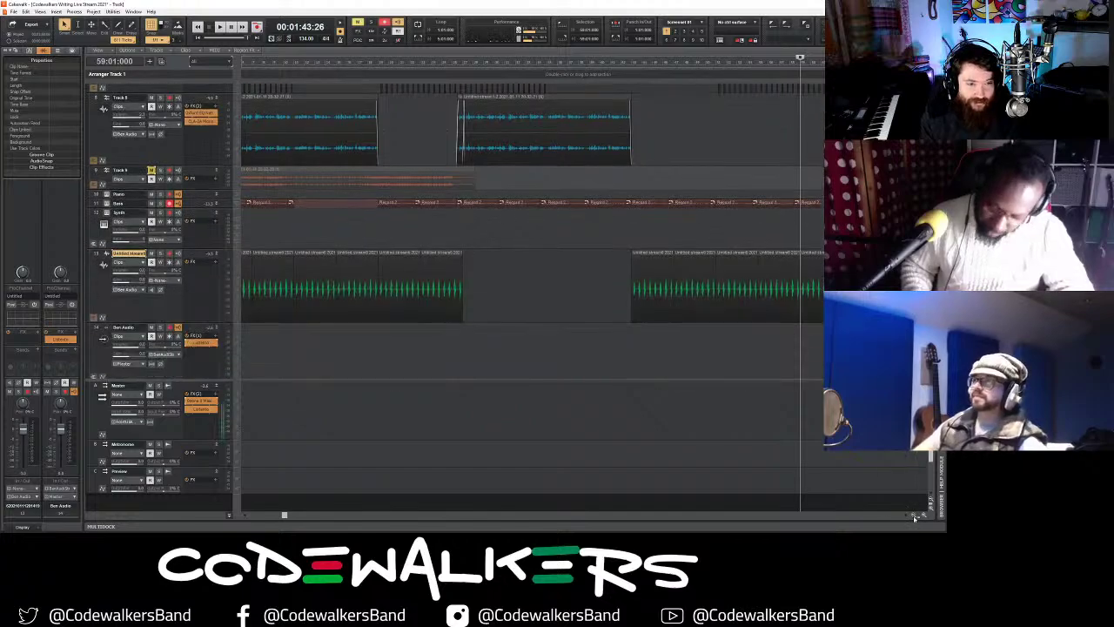
pyautogui.click(913, 515)
pyautogui.scroll(4, 572, 166)
pyautogui.click(650, 255)
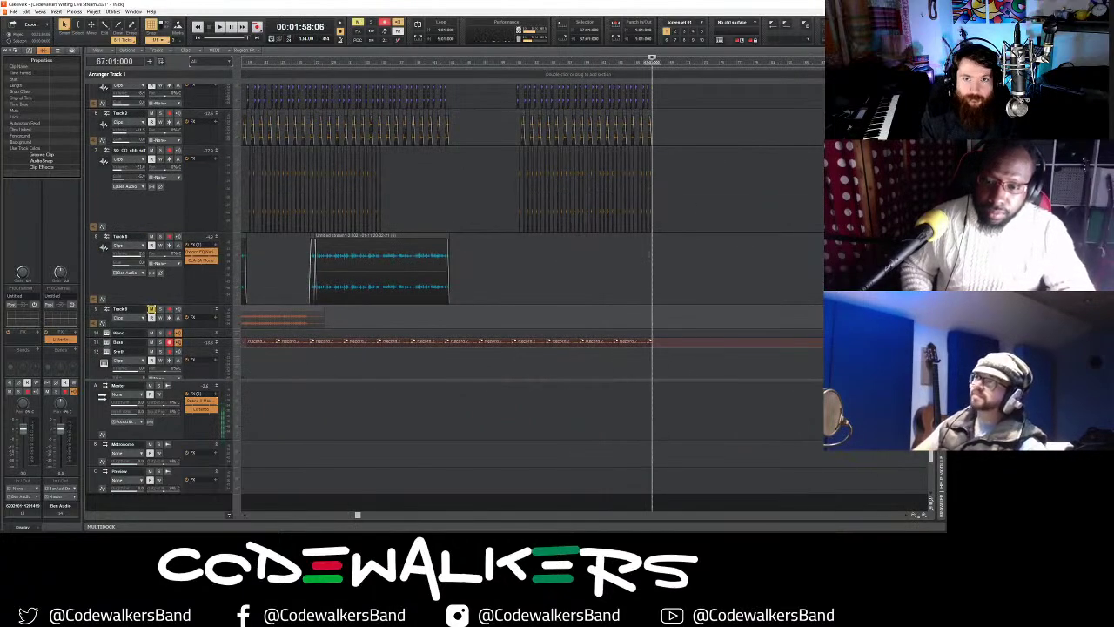
pyautogui.press('w')
pyautogui.moveTo(643, 261)
pyautogui.mouseDown()
pyautogui.moveTo(435, 262)
pyautogui.moveTo(459, 266)
pyautogui.mouseUp()
pyautogui.rightClick(458, 267)
pyautogui.click(574, 268)
pyautogui.moveTo(632, 261); pyautogui.dragTo(454, 263)
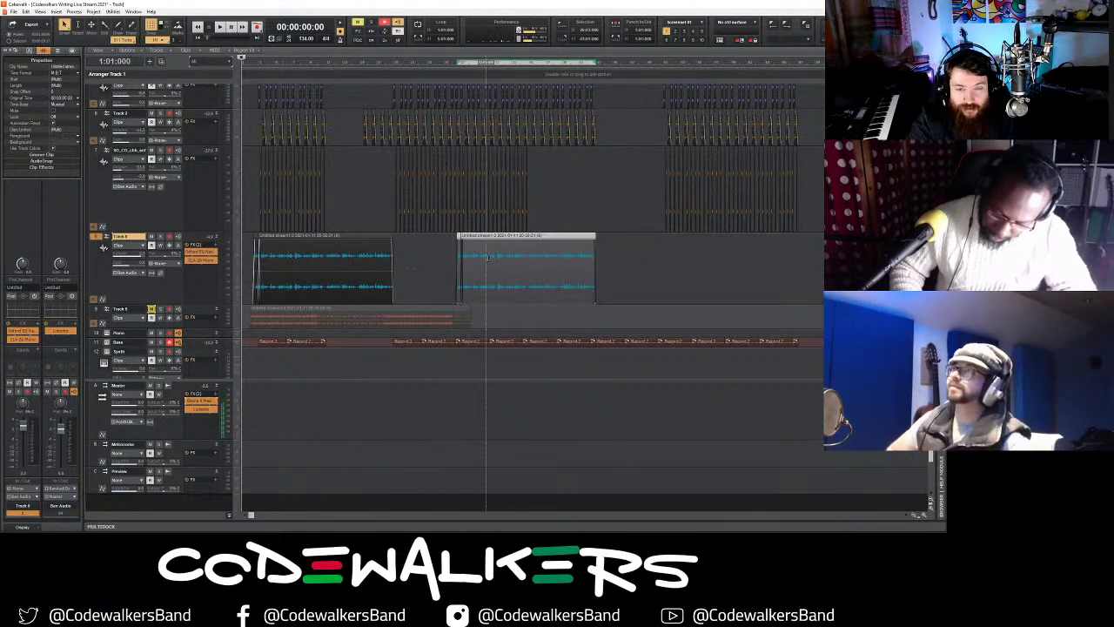
# - Mute Track 8 and play the arrangement from measure 2
pyautogui.click(152, 236)
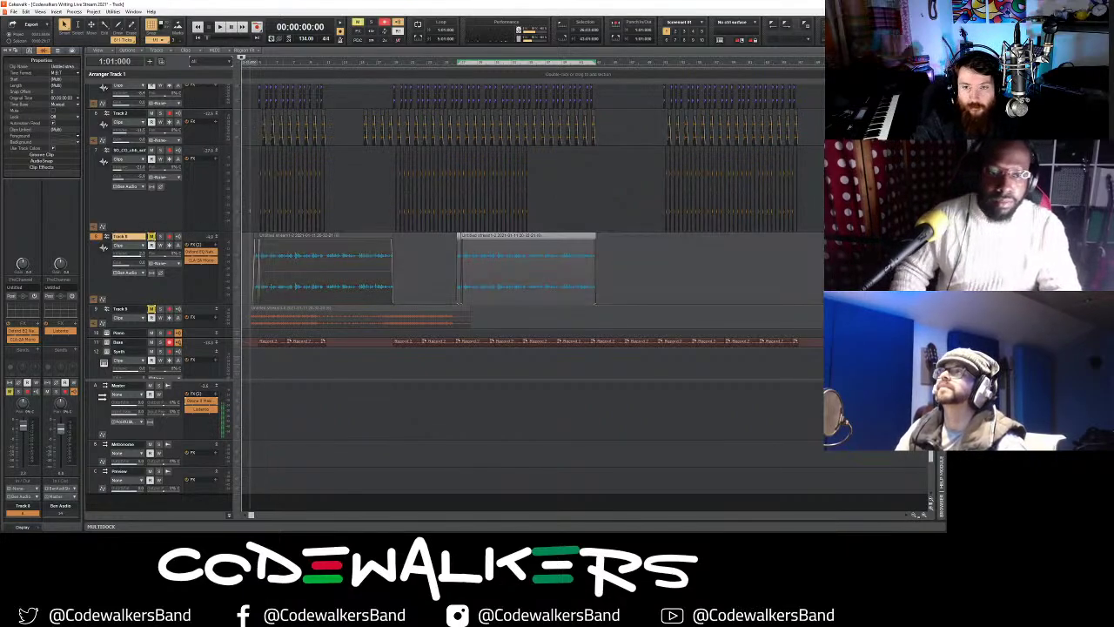
pyautogui.click(249, 211)
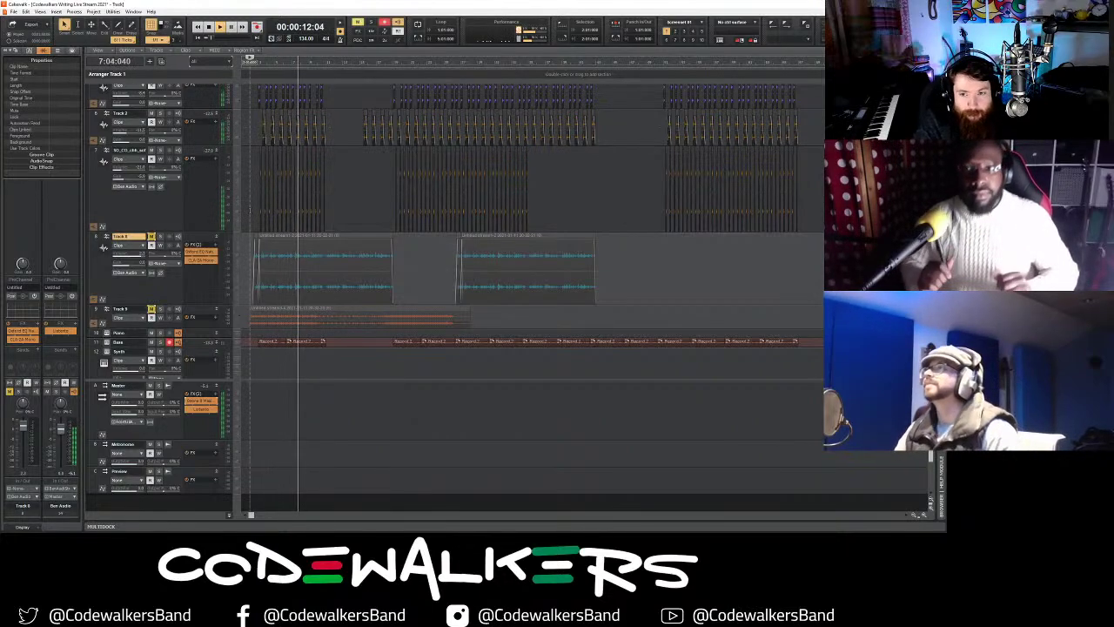
pyautogui.scroll(-3, 530, 287)
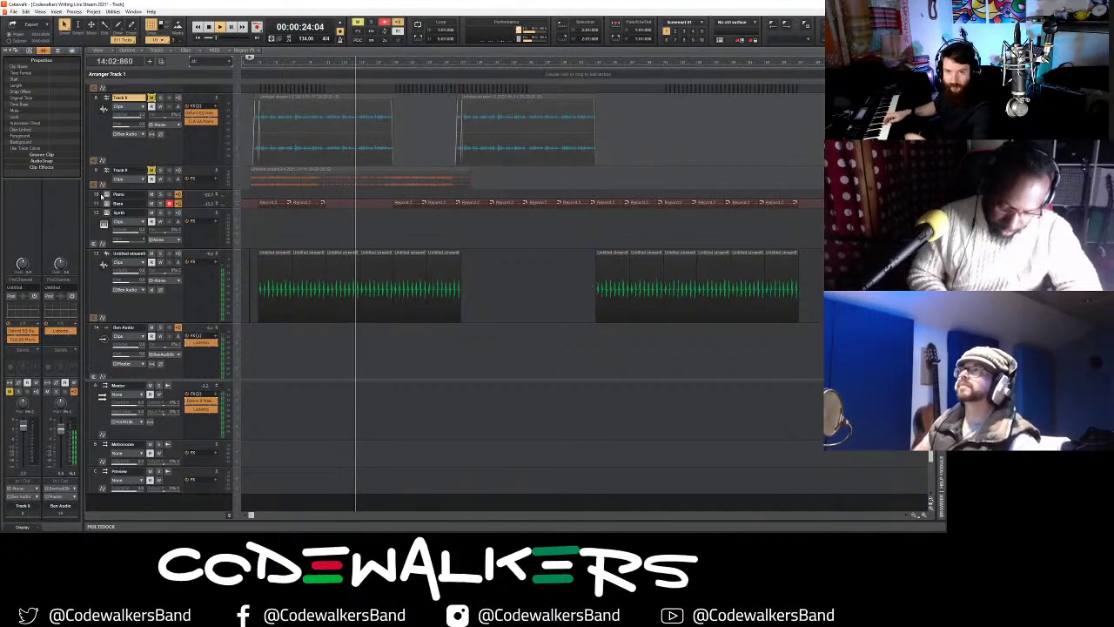
# - Listen through the arrangement with the Piano track selected, select the Bass clip at measure 47 and stop playback at the end
pyautogui.click(188, 195)
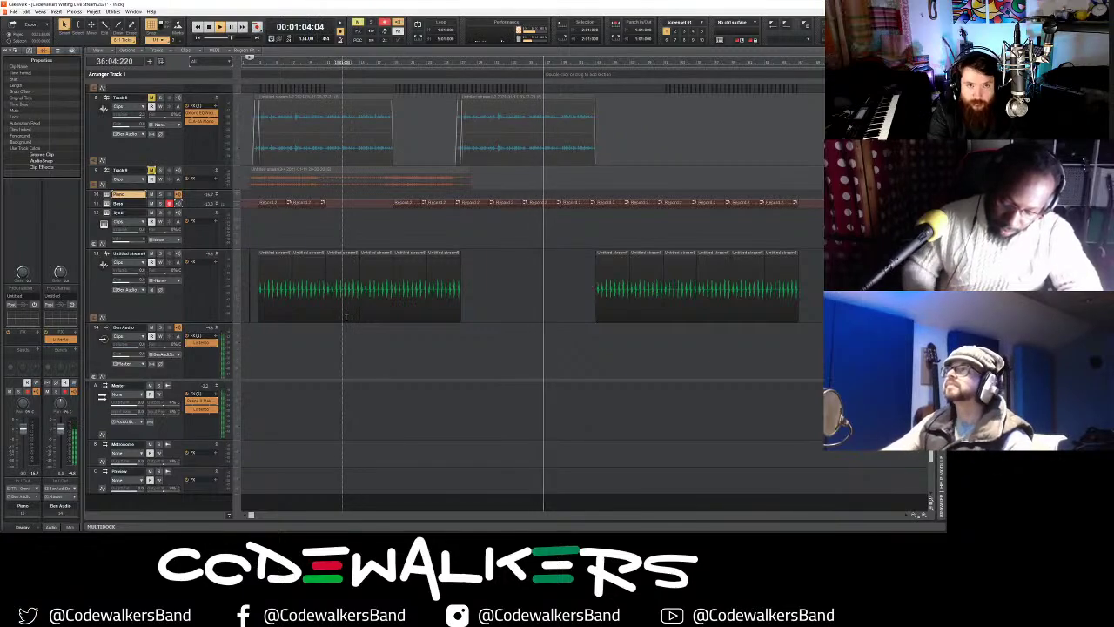
pyautogui.scroll(1, 501, 341)
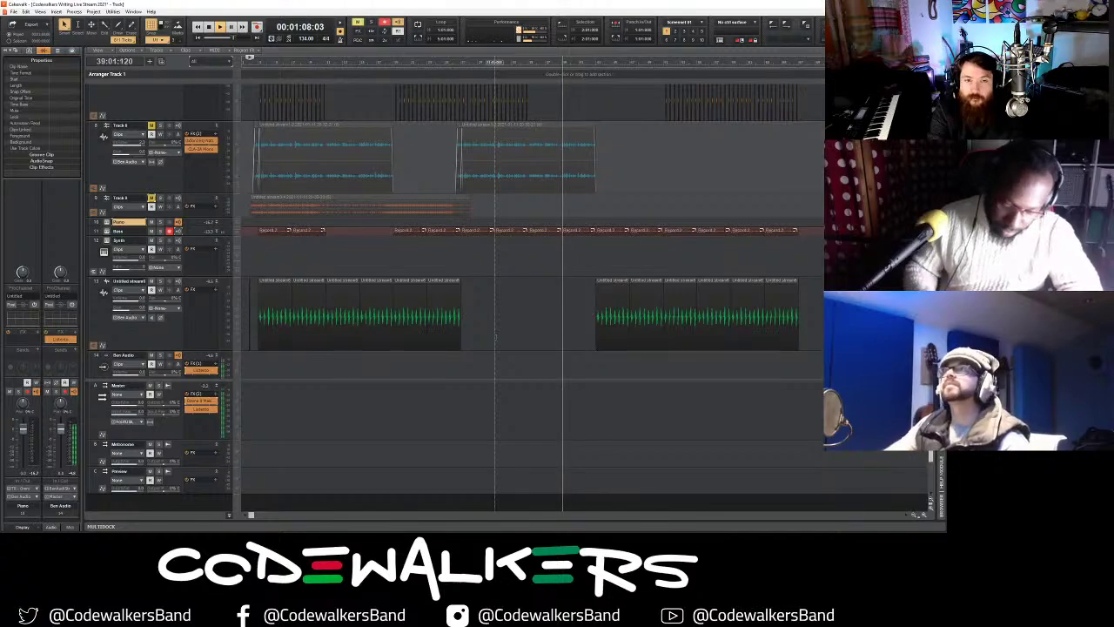
pyautogui.scroll(1, 495, 336)
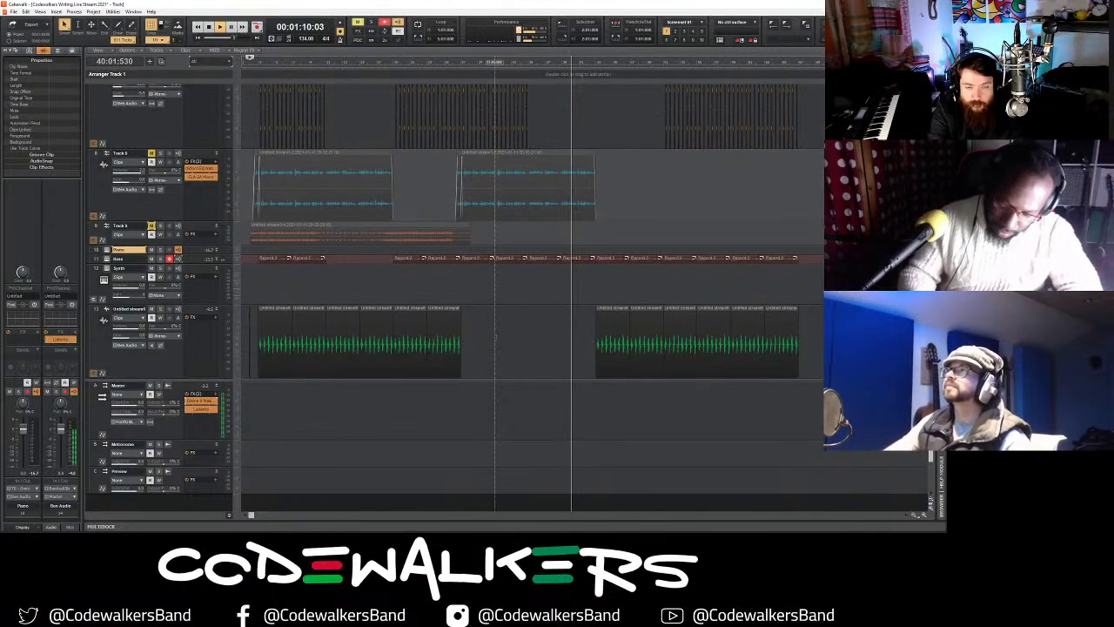
pyautogui.scroll(1, 495, 337)
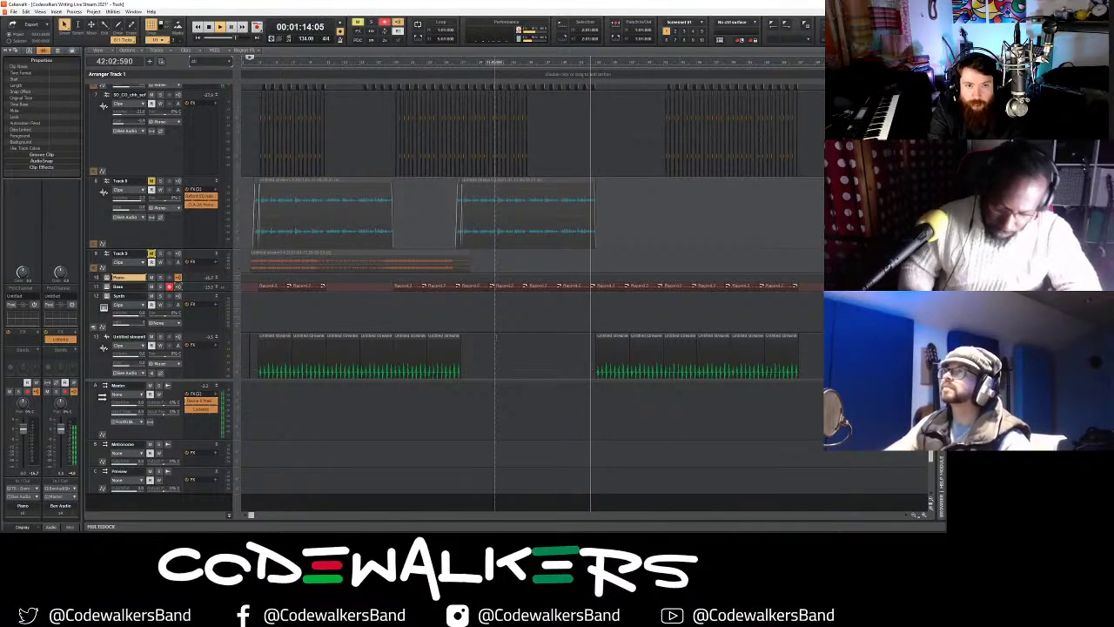
pyautogui.scroll(-3, 495, 337)
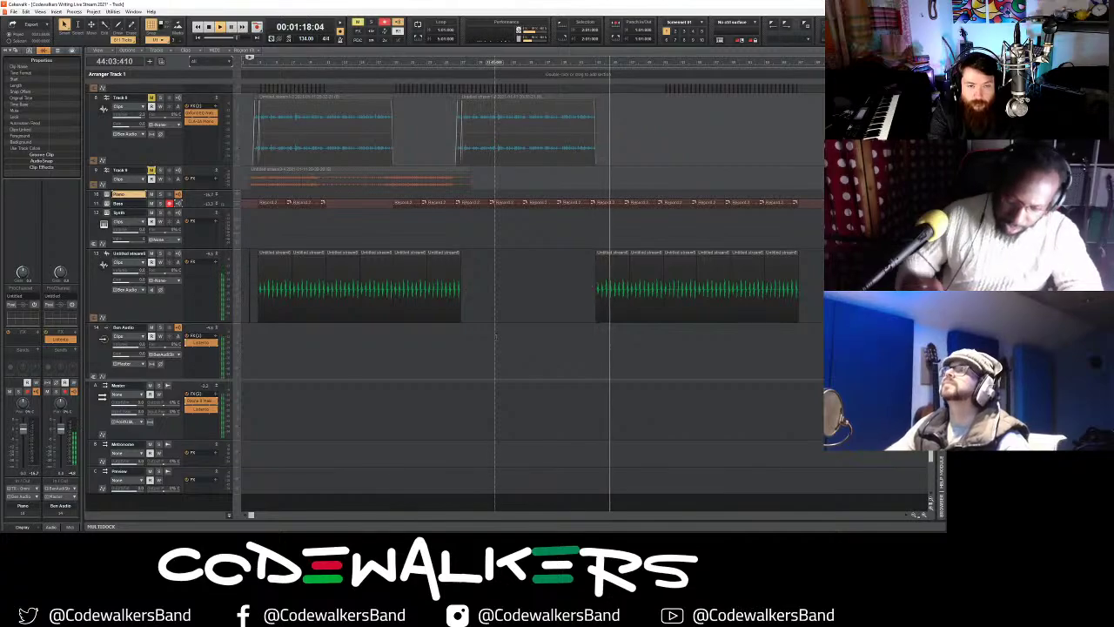
pyautogui.click(648, 203)
pyautogui.scroll(2, 651, 228)
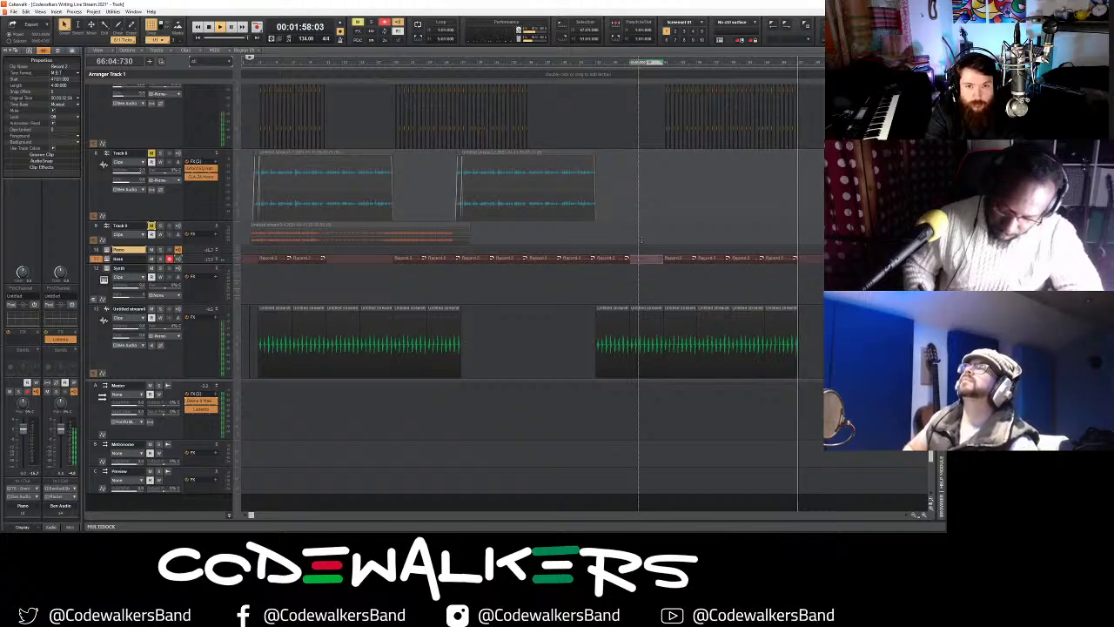
pyautogui.press('space')
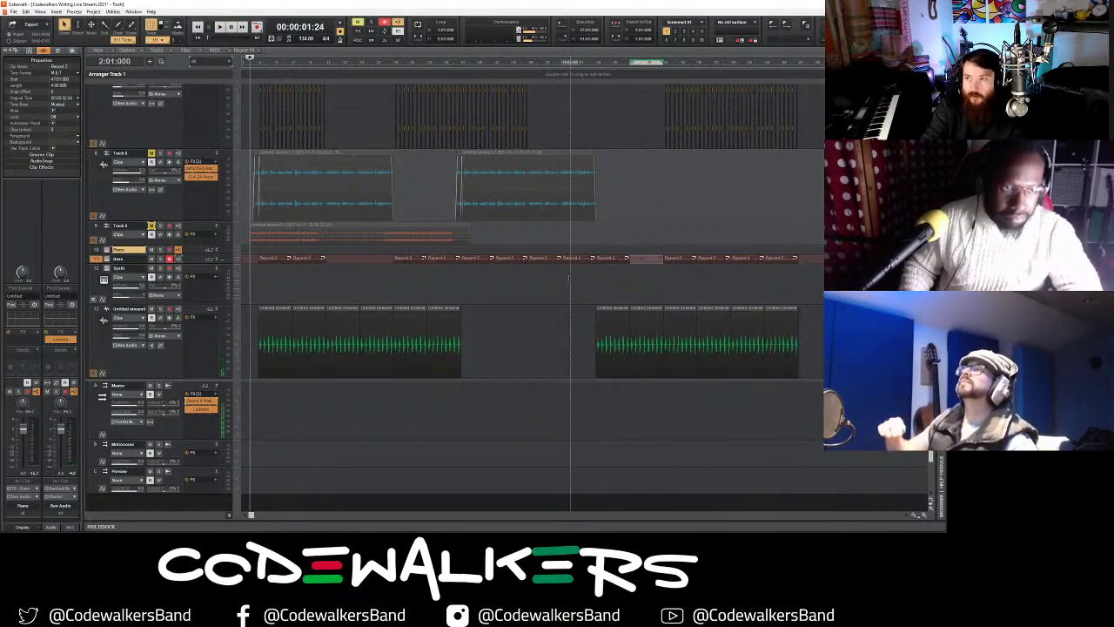
# - Load the I Shot The Sheriff preset from the Vintage Organs library into the Piano track's Kontakt instrument and close its window
pyautogui.click(217, 252)
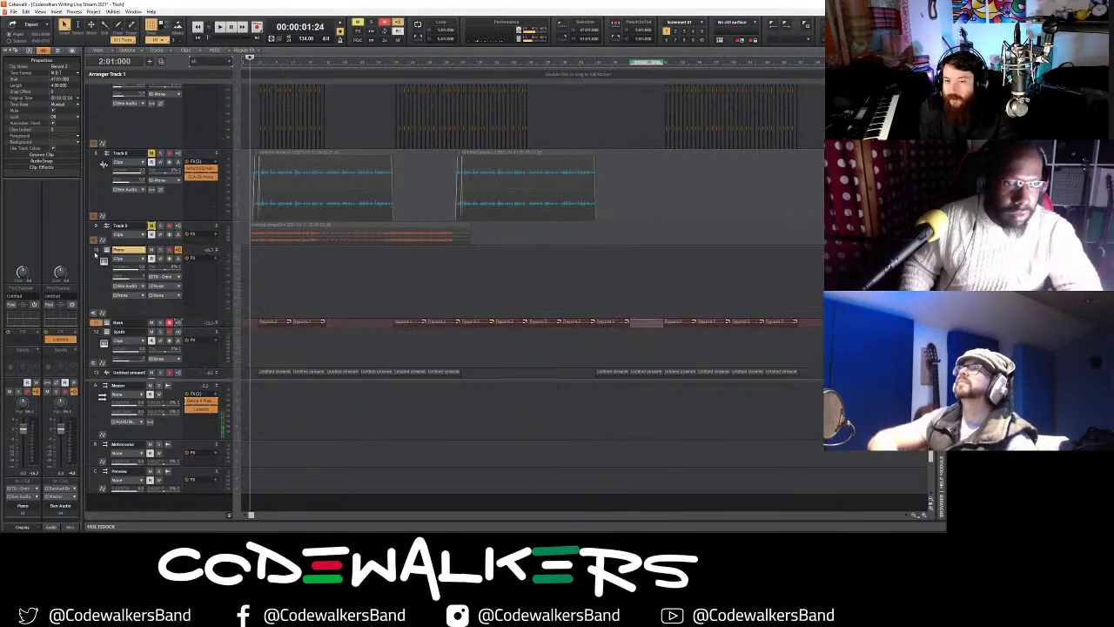
pyautogui.click(95, 252)
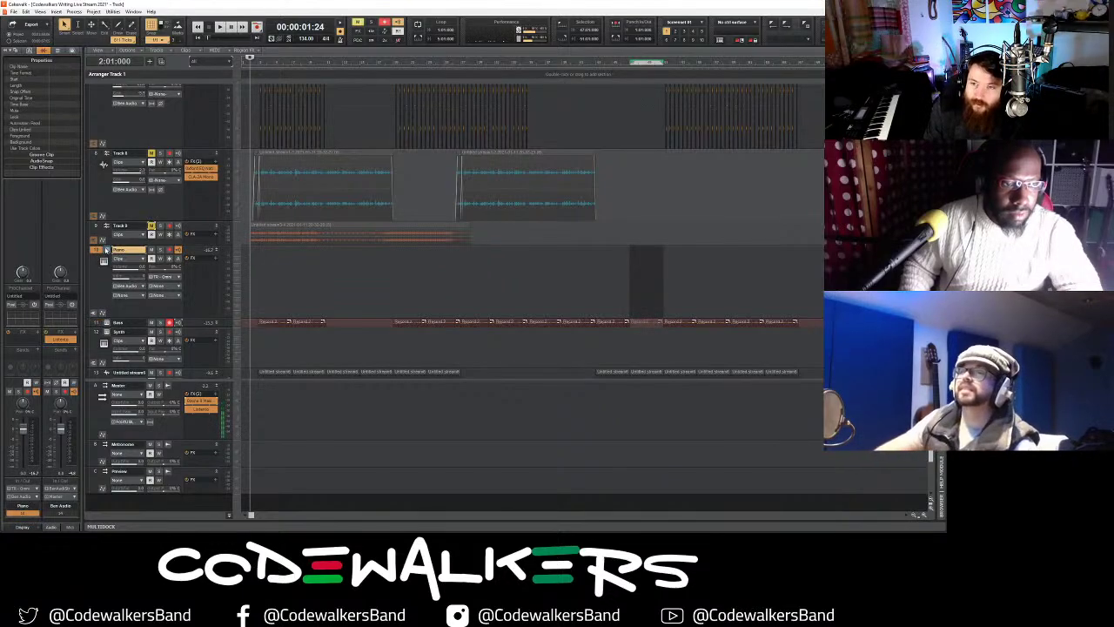
pyautogui.click(106, 249)
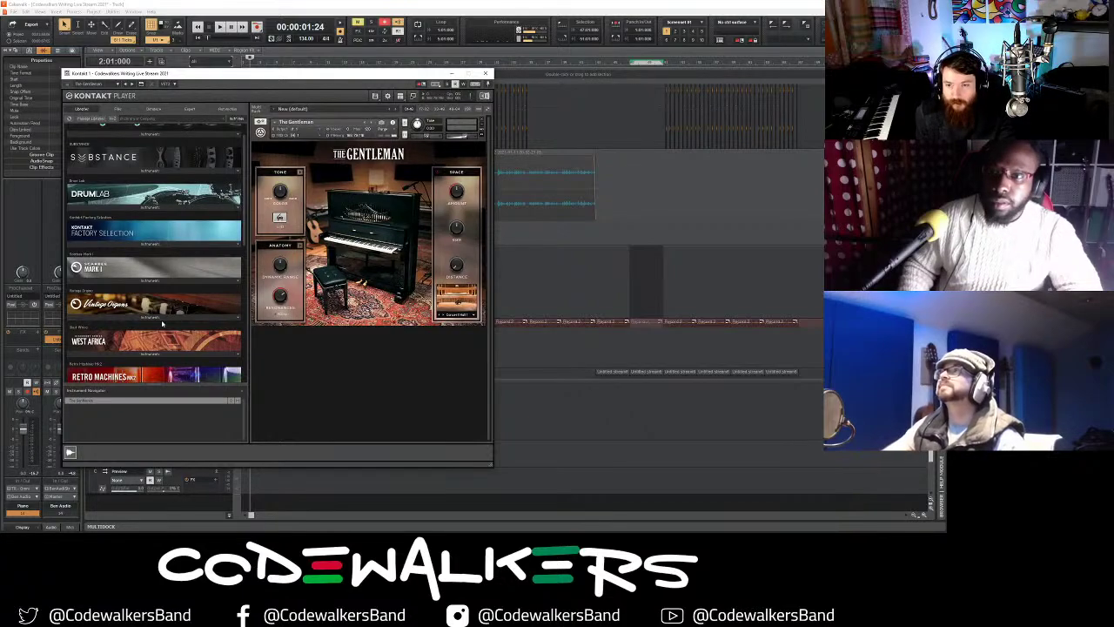
pyautogui.click(162, 320)
pyautogui.scroll(-2, 116, 332)
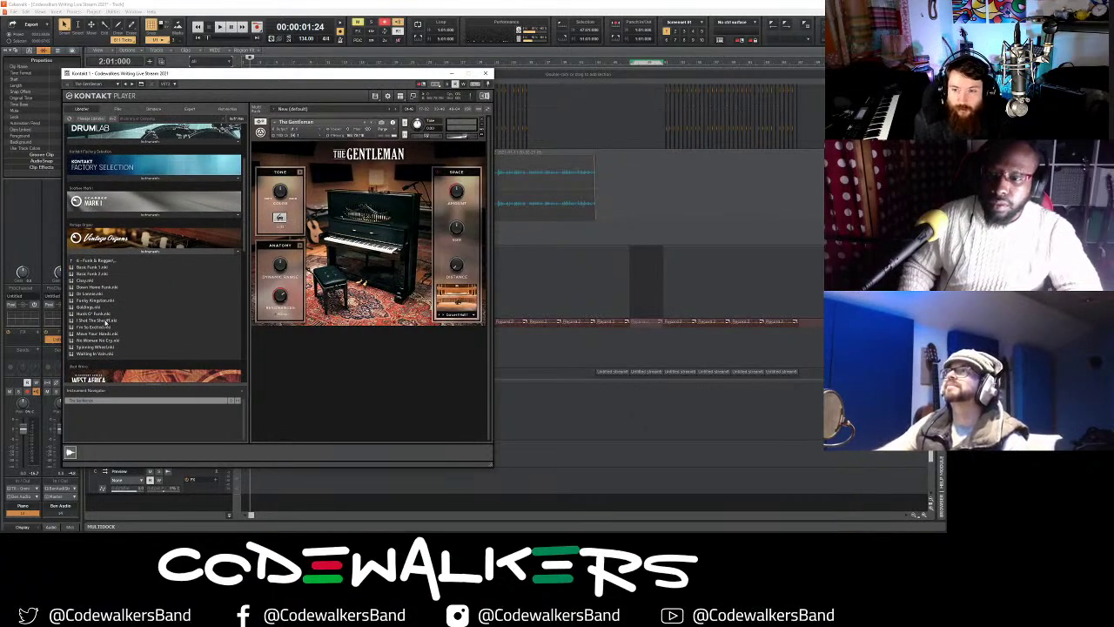
pyautogui.doubleClick(107, 321)
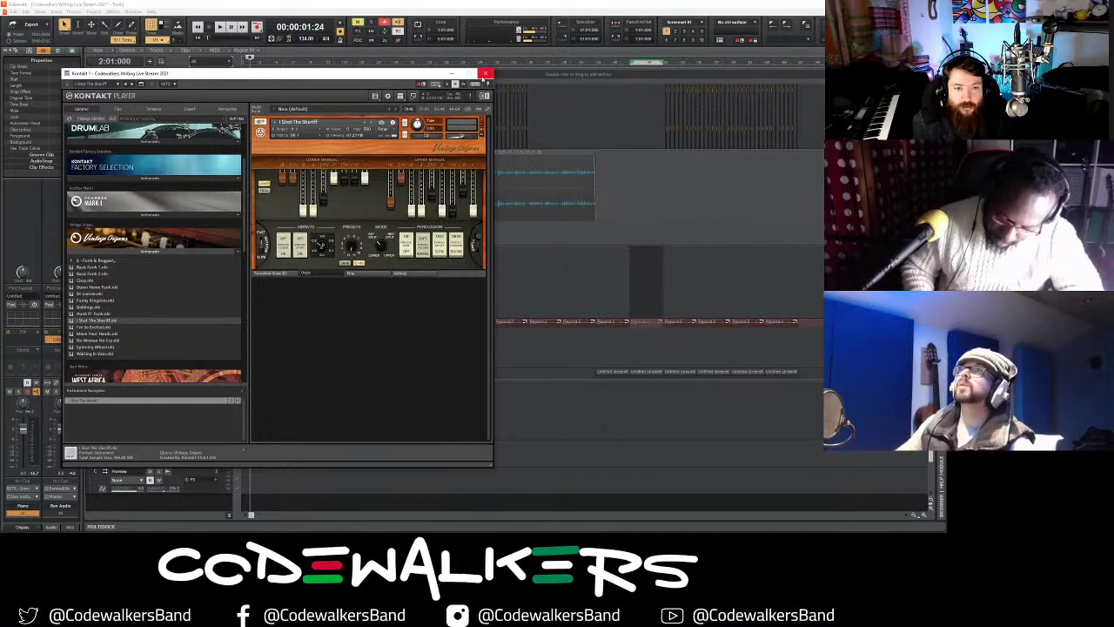
pyautogui.moveTo(426, 78); pyautogui.dragTo(402, 90)
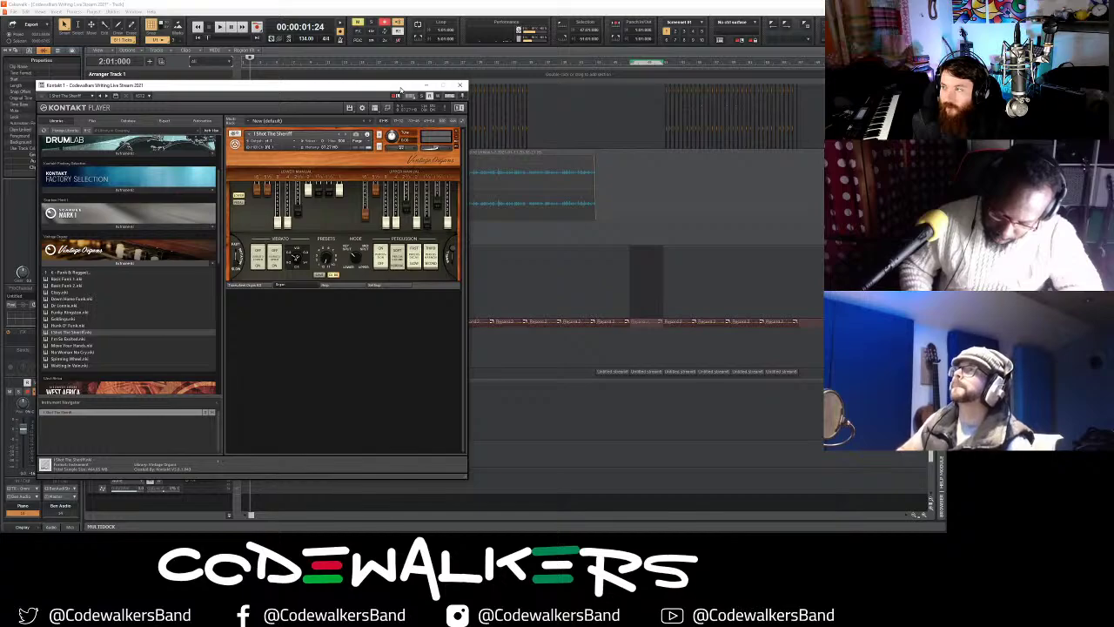
pyautogui.click(460, 87)
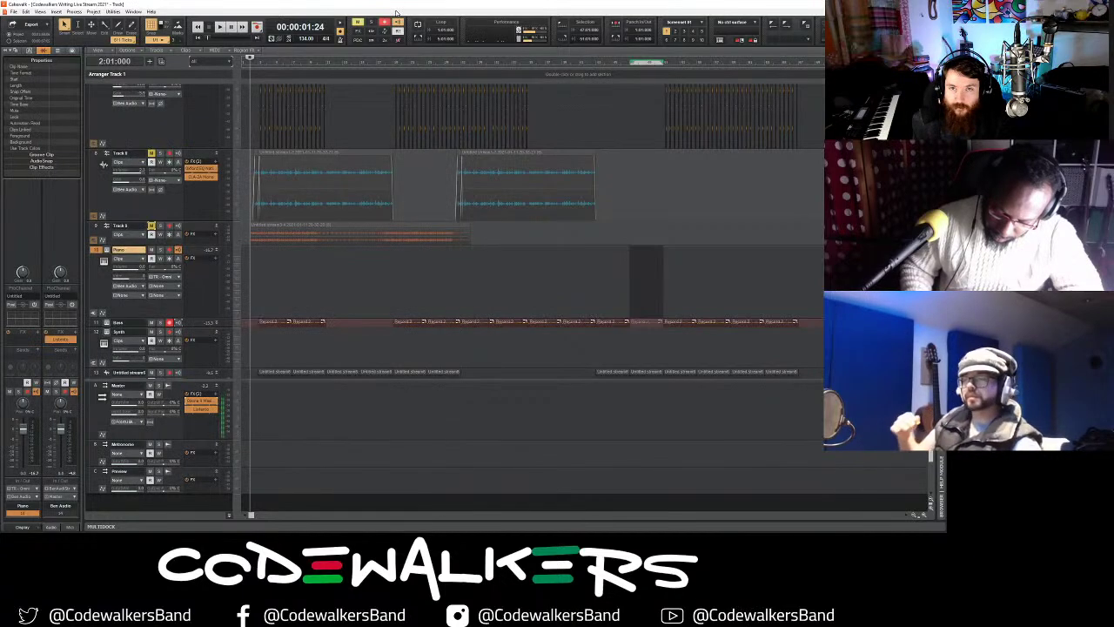
# - Disarm the Bass track, arm the Piano track for recording and rename it organ
pyautogui.click(170, 323)
pyautogui.click(170, 249)
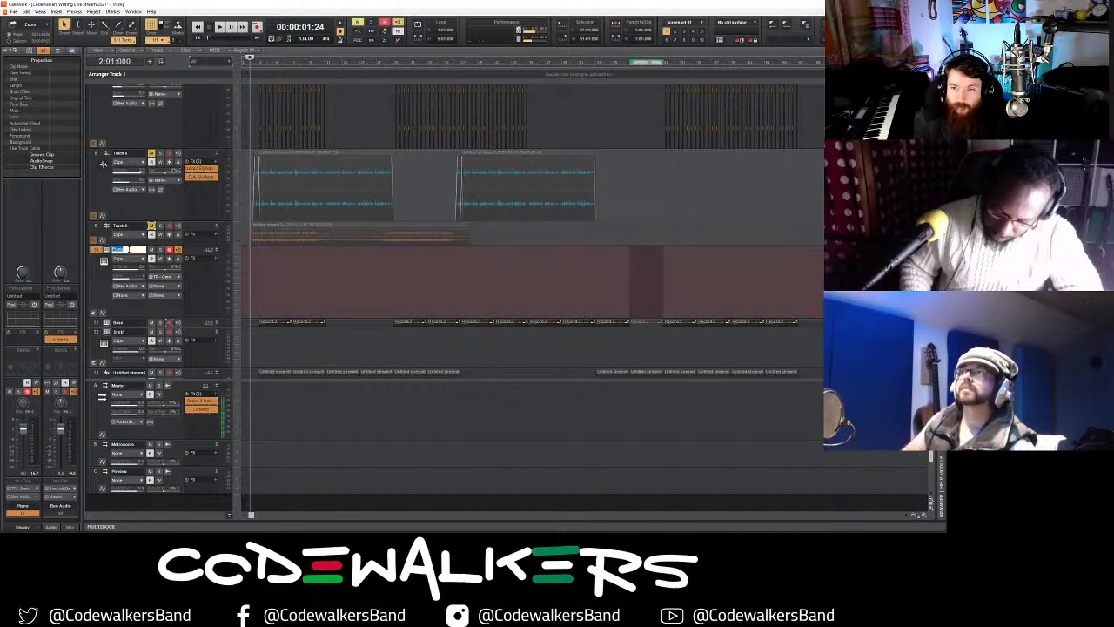
pyautogui.write('organ')
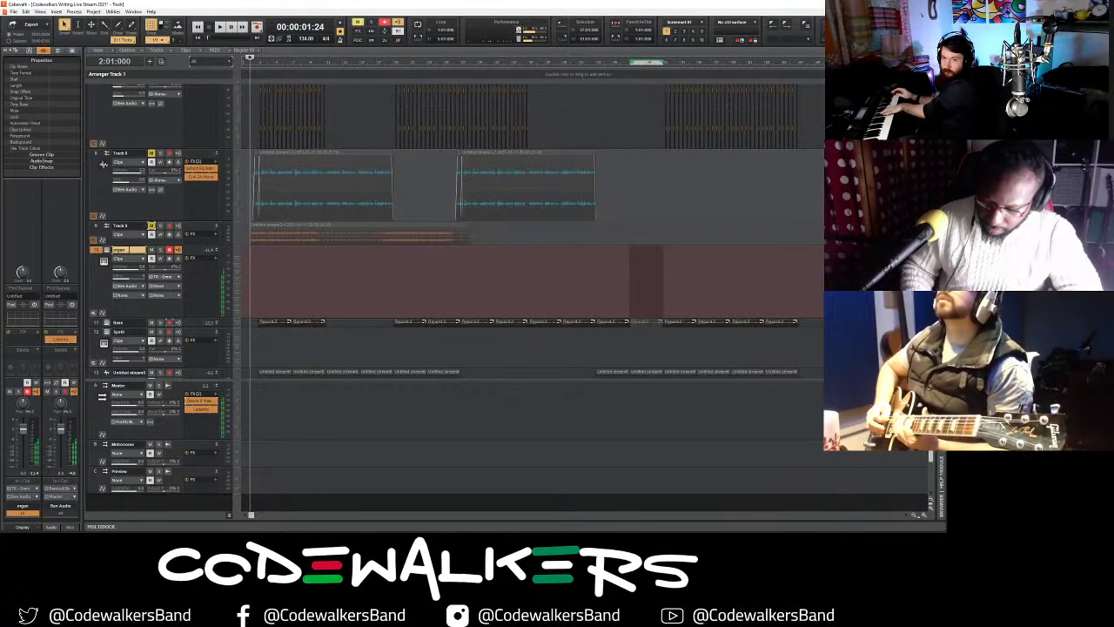
# - Record an organ take from the start of the song through the section beginning at measure 3
pyautogui.press('w')
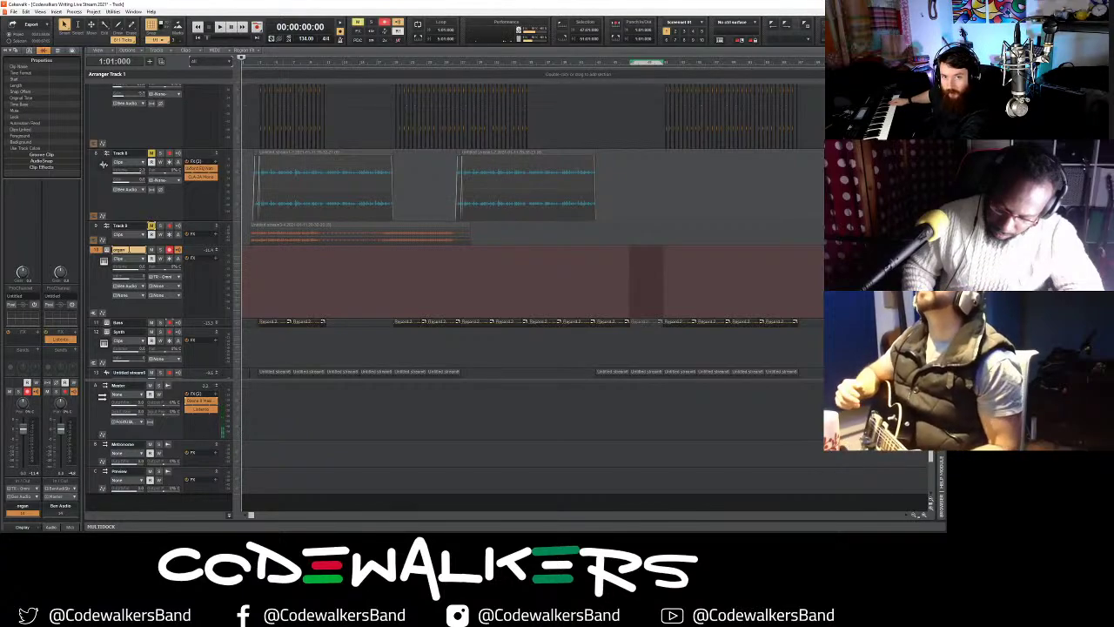
pyautogui.press('space')
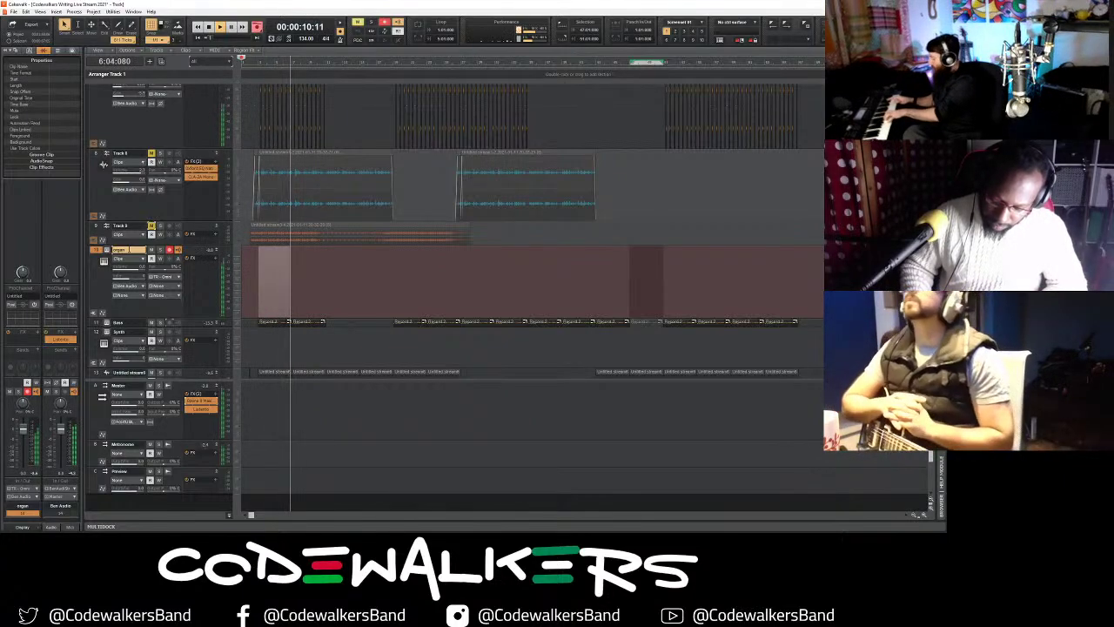
pyautogui.press('space')
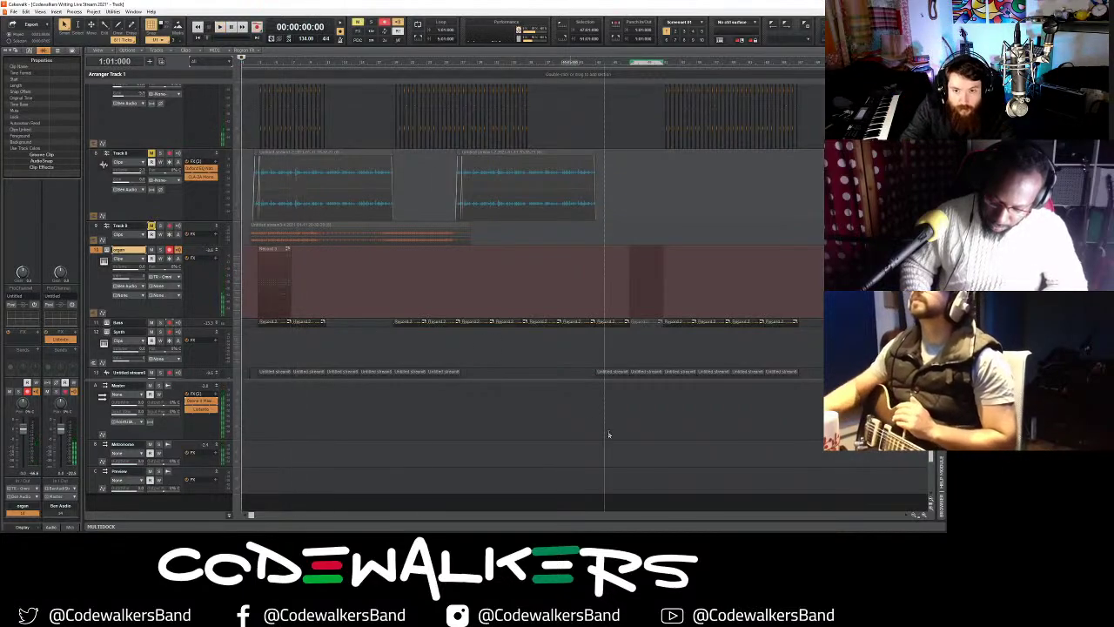
# - Quantize the recorded organ clip with a duration of 1/16
pyautogui.click(268, 272)
pyautogui.press('q')
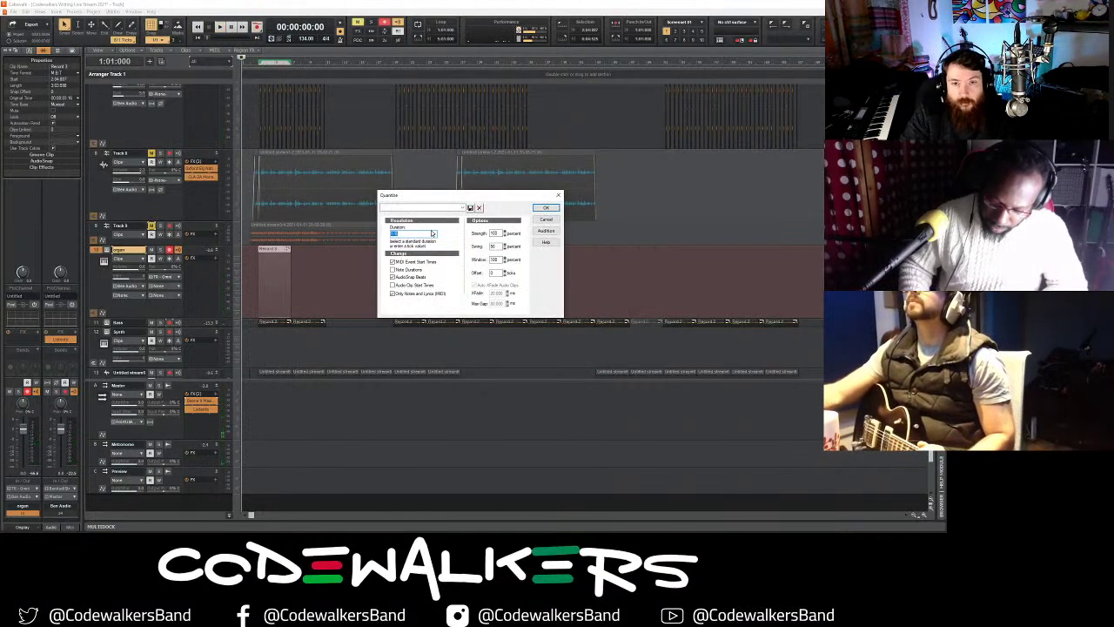
pyautogui.click(433, 234)
pyautogui.click(423, 276)
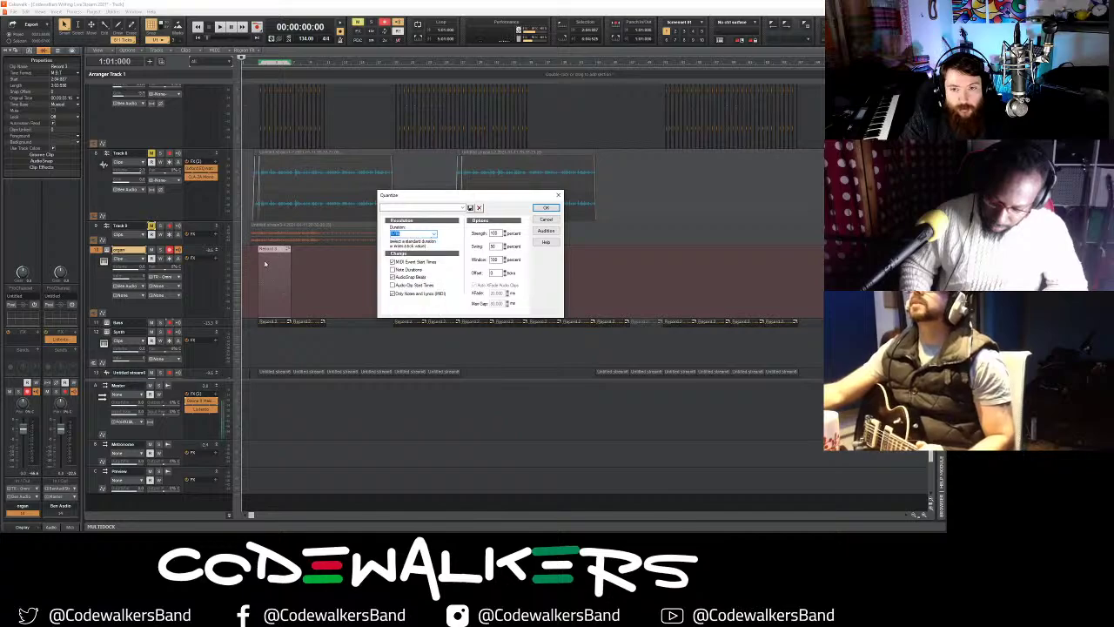
pyautogui.press('Return')
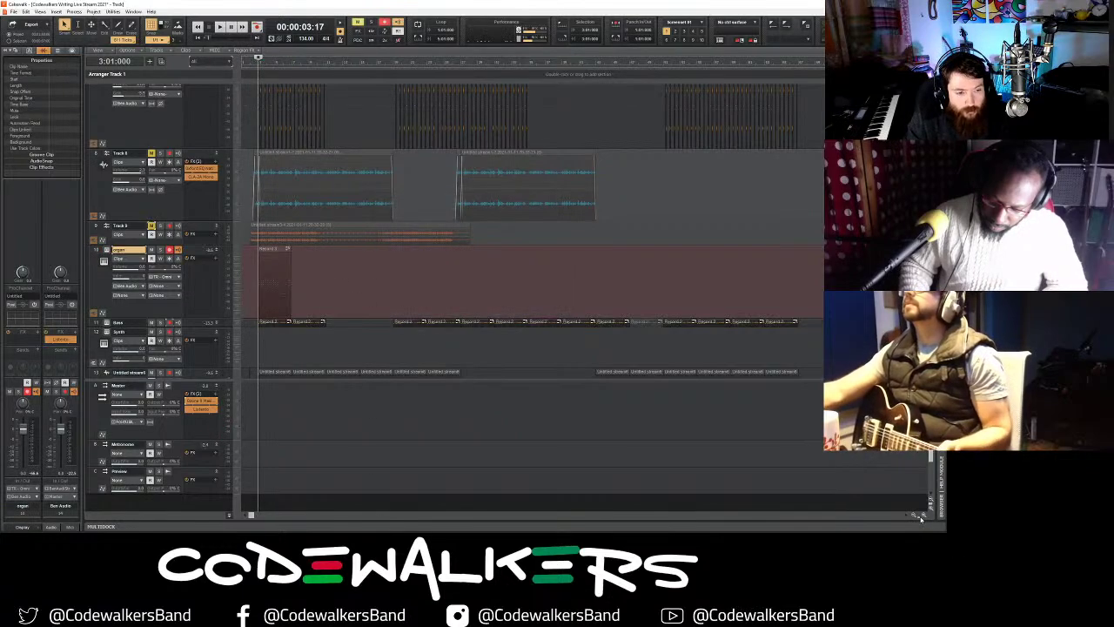
# - Quantize the organ clip at measure 3 again with a duration of 1/8
pyautogui.moveTo(919, 516); pyautogui.dragTo(917, 515)
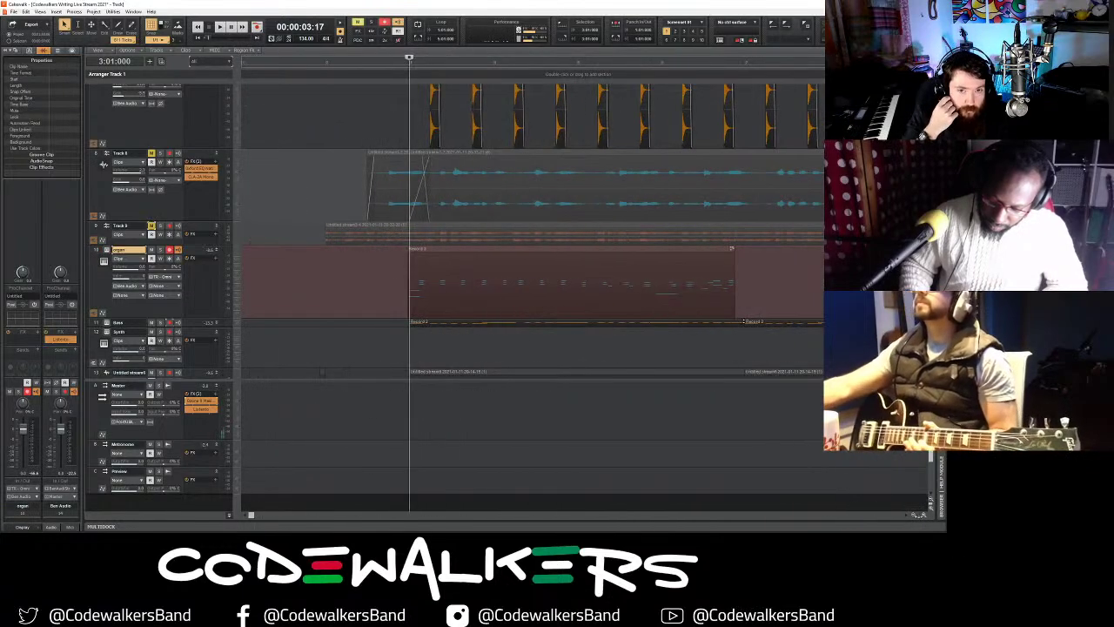
pyautogui.click(427, 304)
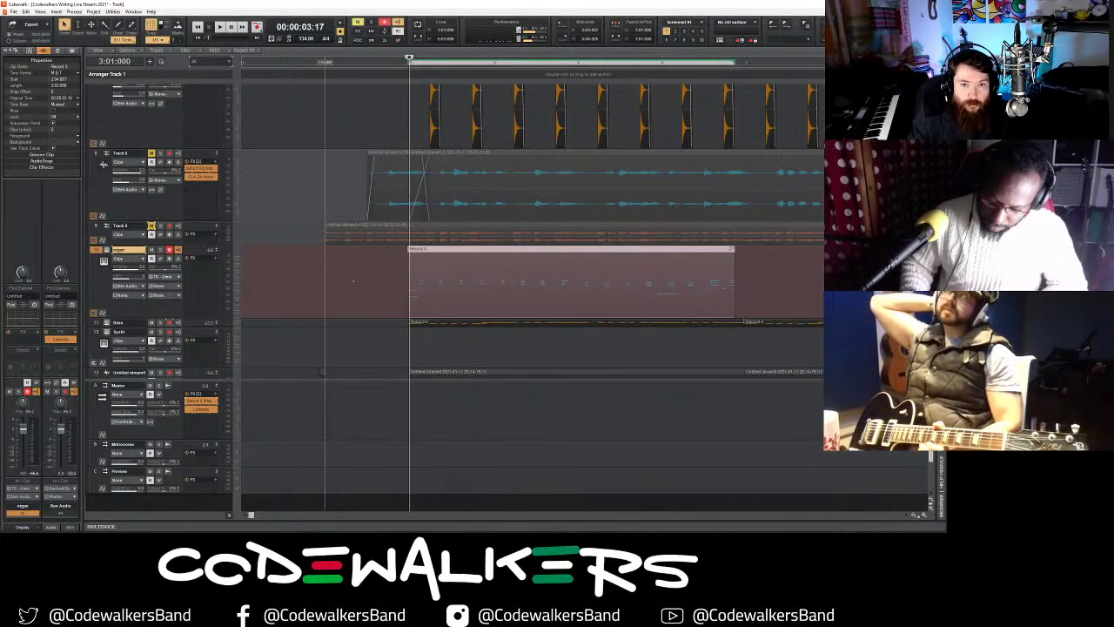
pyautogui.press('q')
pyautogui.click(435, 235)
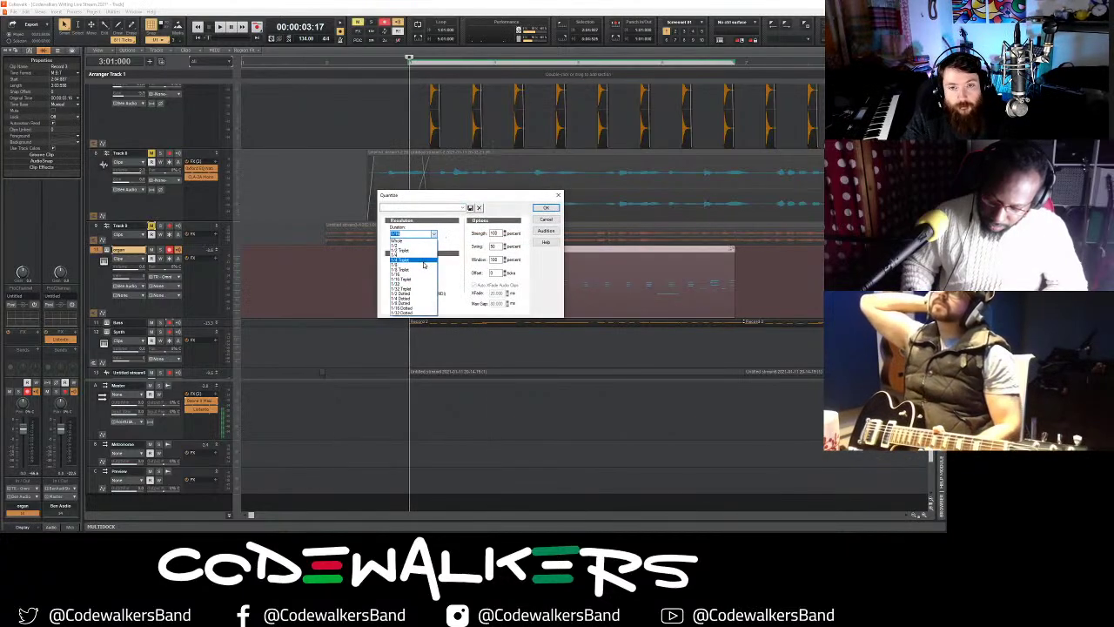
pyautogui.click(435, 235)
pyautogui.click(436, 237)
pyautogui.click(409, 264)
pyautogui.click(546, 207)
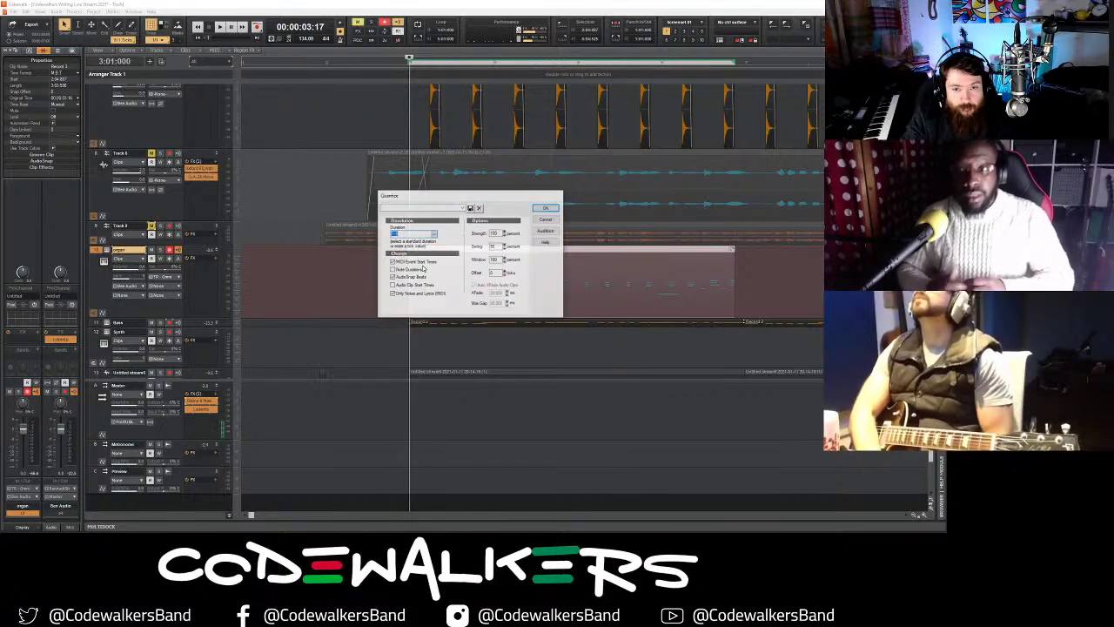
# - Open the organ clip in the piano roll and delete the stray low notes below the chords
pyautogui.doubleClick(479, 291)
pyautogui.moveTo(169, 423); pyautogui.dragTo(334, 477)
pyautogui.press('Delete')
pyautogui.scroll(3, 330, 470)
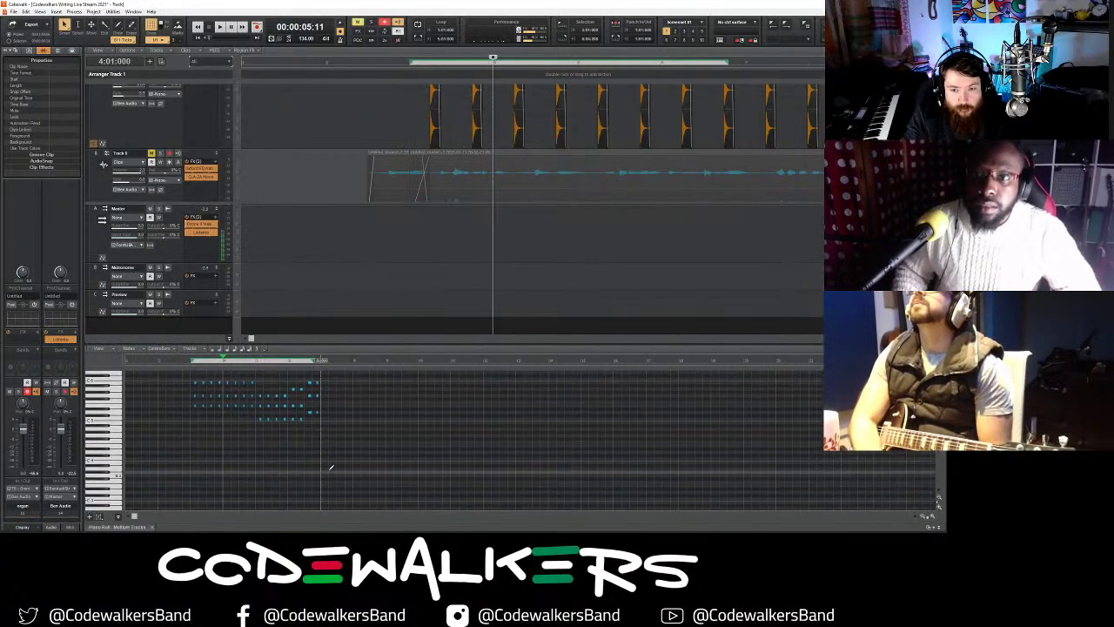
# - Lower the middle and bottom notes of the last two chords before measure 5, quantize those chords and close the piano roll
pyautogui.click(193, 361)
pyautogui.click(253, 362)
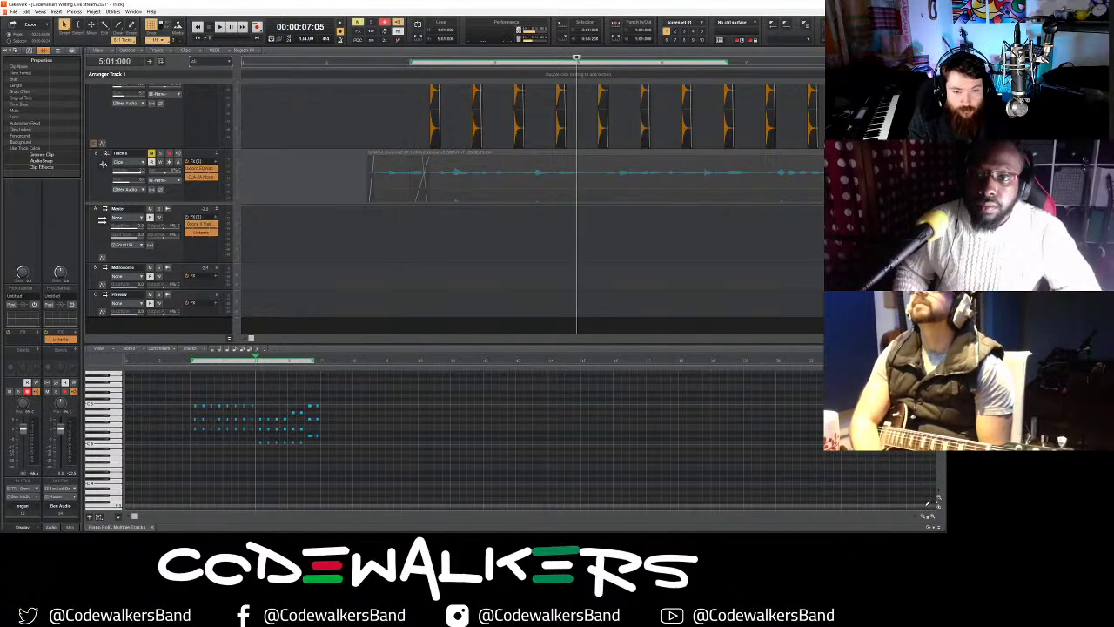
pyautogui.click(933, 516)
pyautogui.click(933, 516)
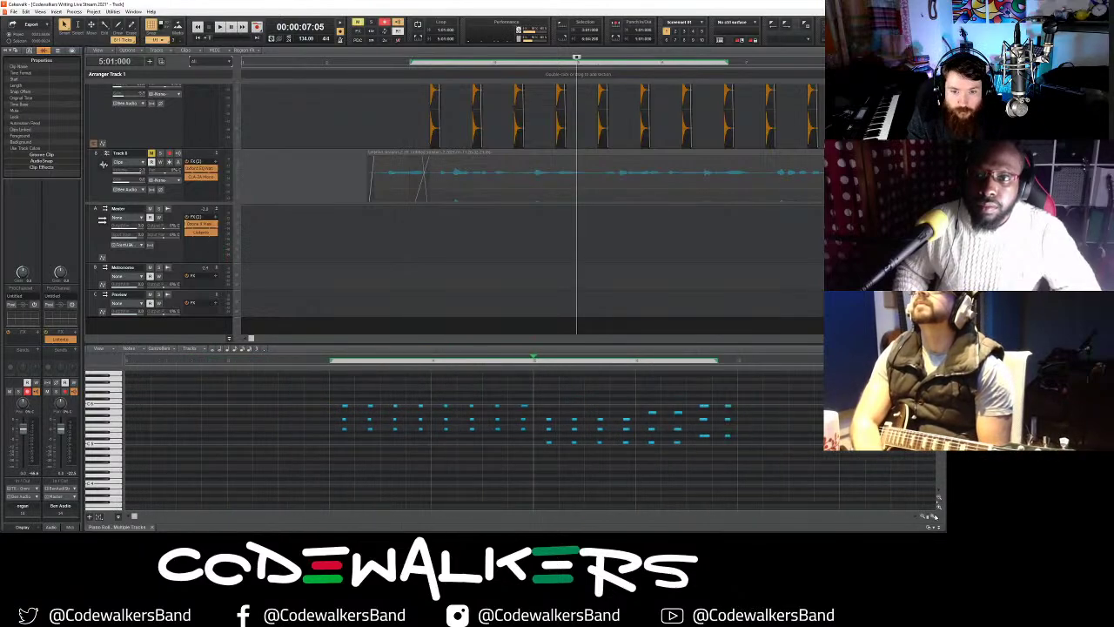
pyautogui.click(933, 516)
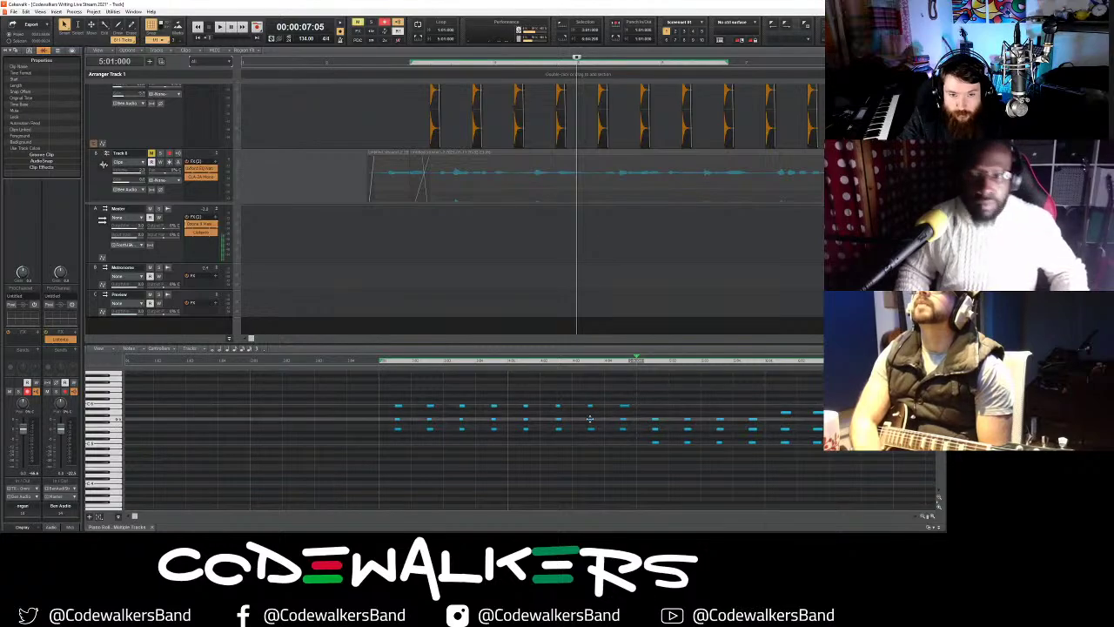
pyautogui.moveTo(585, 413); pyautogui.dragTo(630, 432)
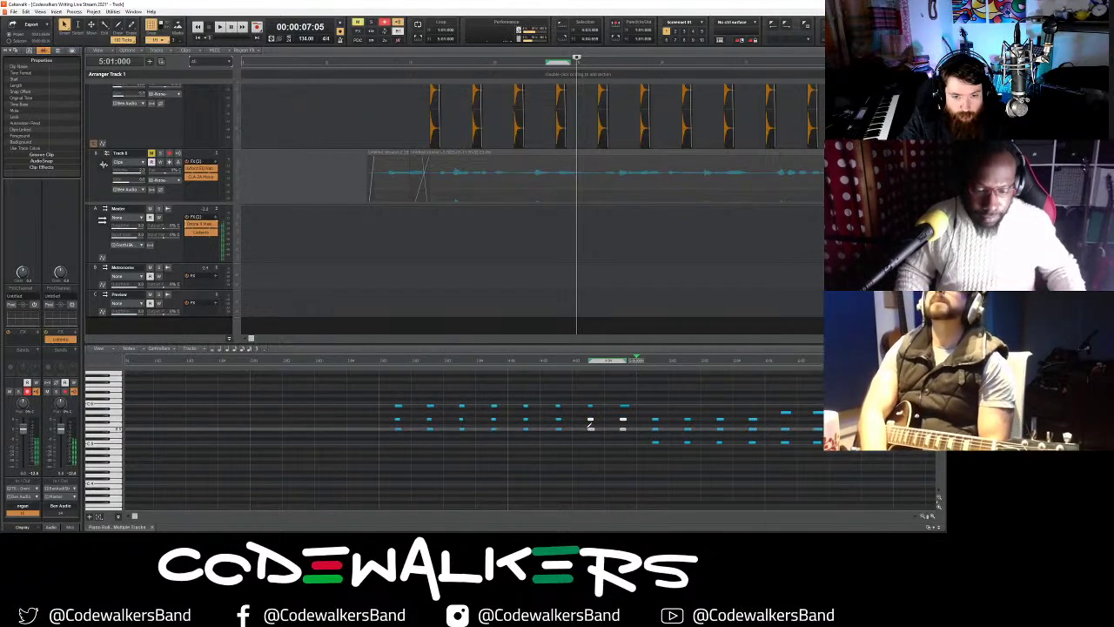
pyautogui.moveTo(585, 426)
pyautogui.mouseDown()
pyautogui.moveTo(639, 436)
pyautogui.moveTo(591, 436)
pyautogui.moveTo(590, 416)
pyautogui.moveTo(649, 463)
pyautogui.moveTo(638, 462)
pyautogui.mouseUp()
pyautogui.press('q')
pyautogui.press('Return')
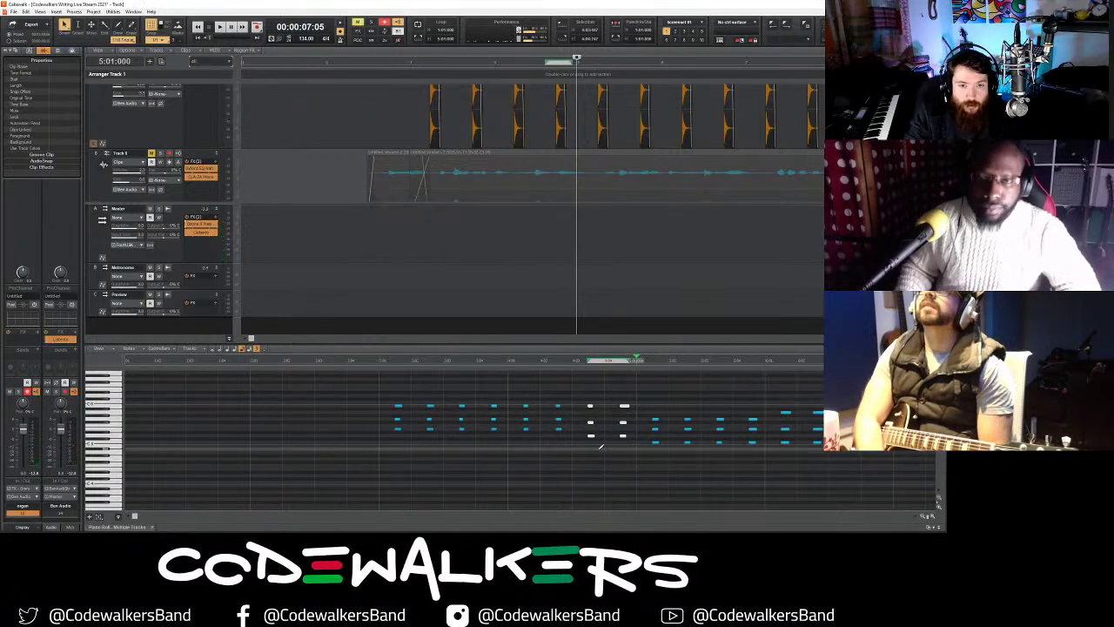
pyautogui.click(153, 526)
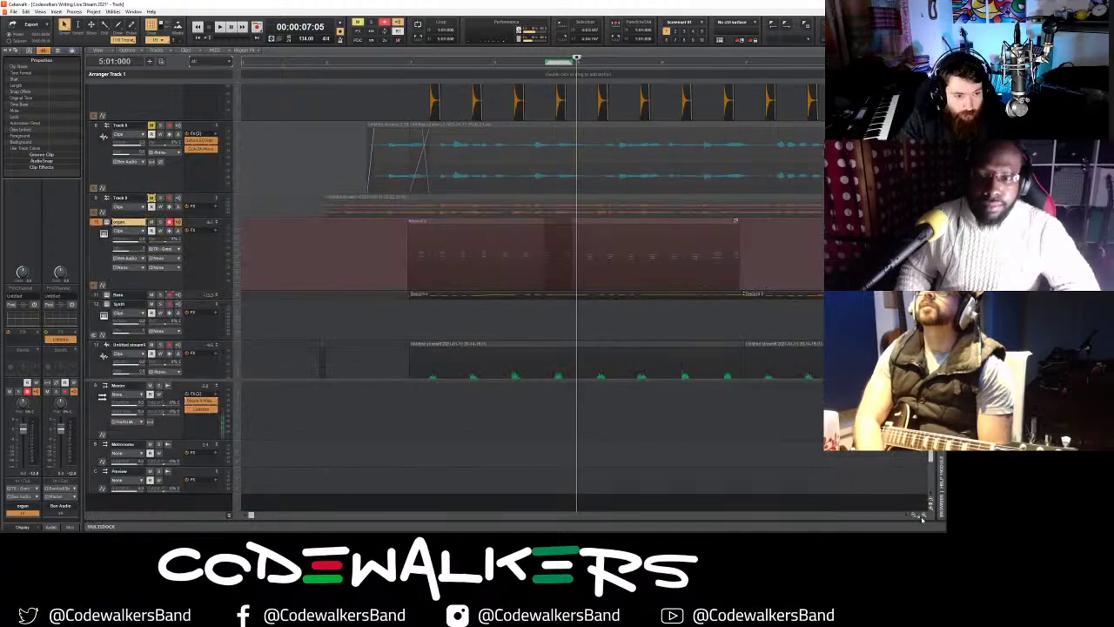
# - Return the playhead to the song start and open the Listento Receivers of the first voice and music tracks side by side
pyautogui.click(914, 515)
pyautogui.click(914, 516)
pyautogui.click(914, 516)
pyautogui.scroll(6, 532, 208)
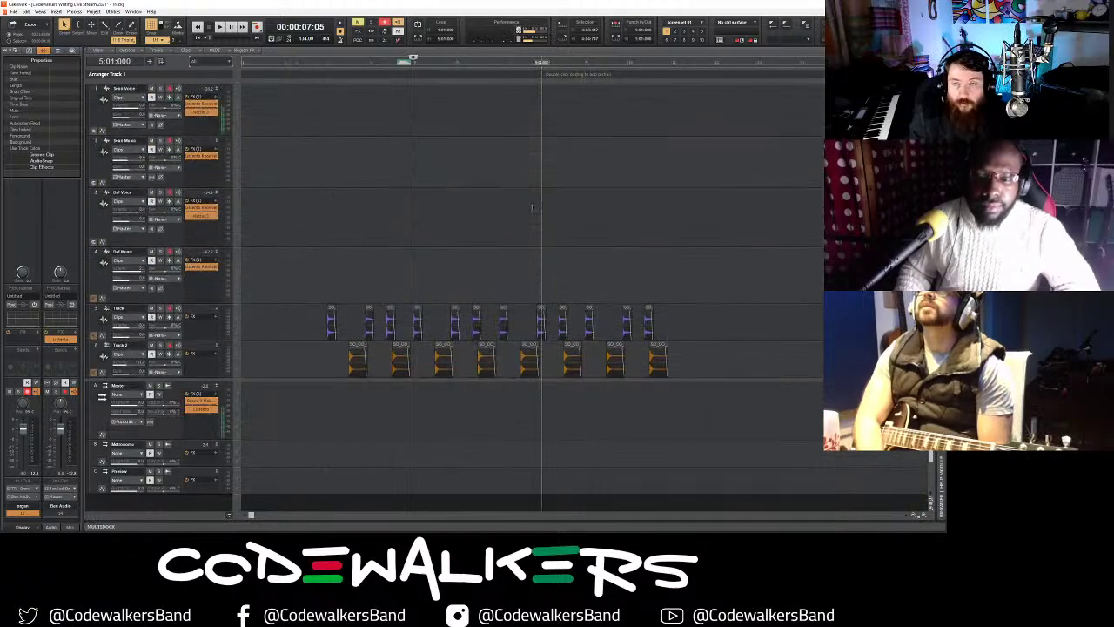
pyautogui.press('w')
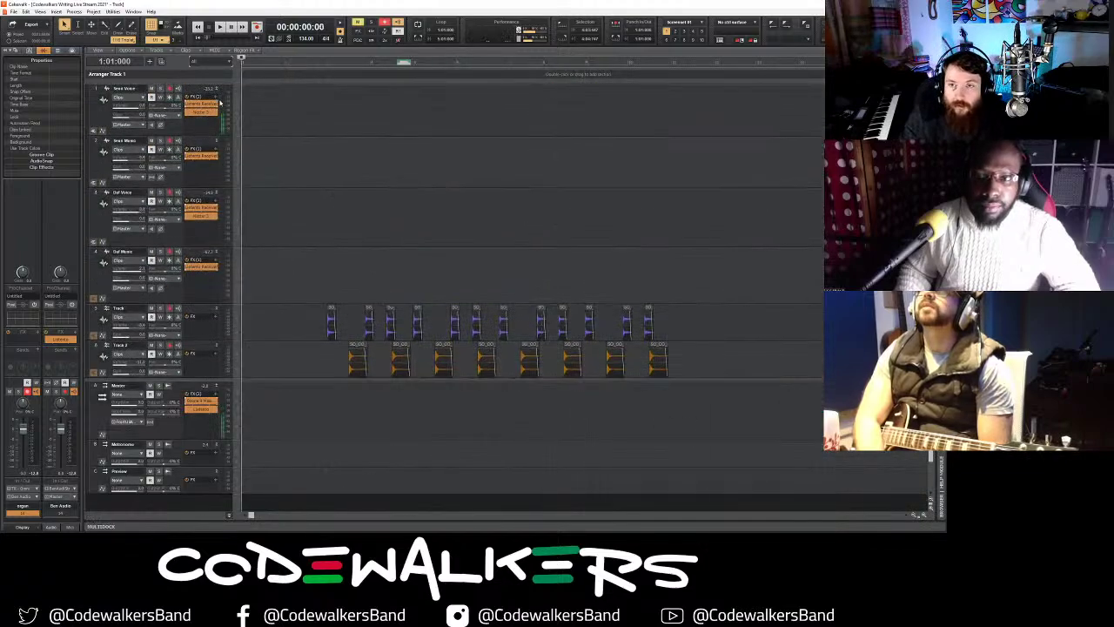
pyautogui.doubleClick(219, 102)
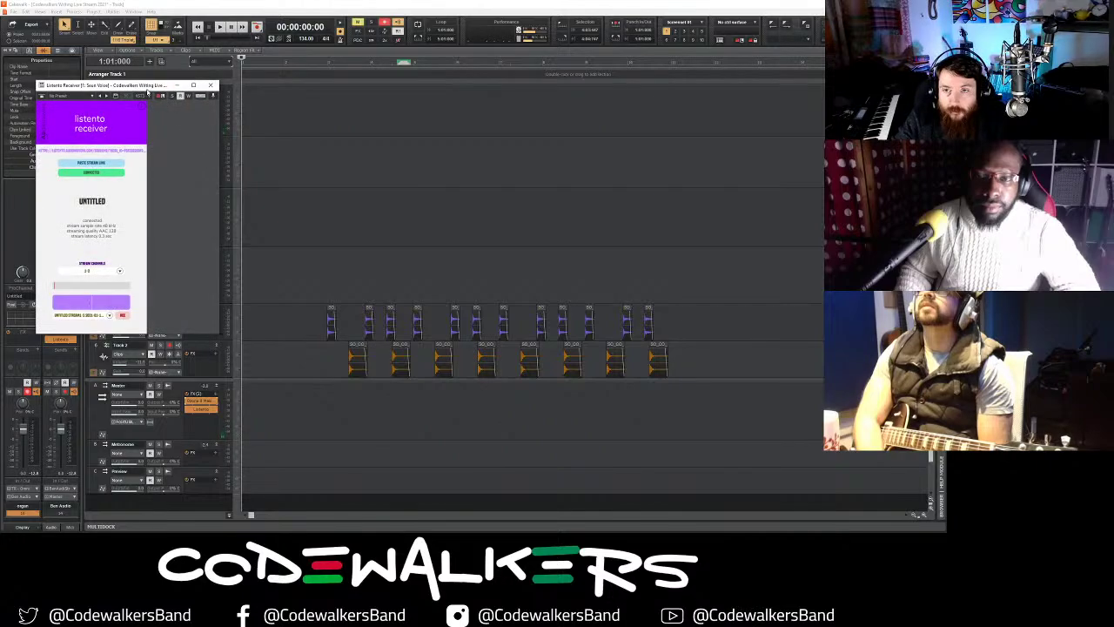
pyautogui.doubleClick(206, 156)
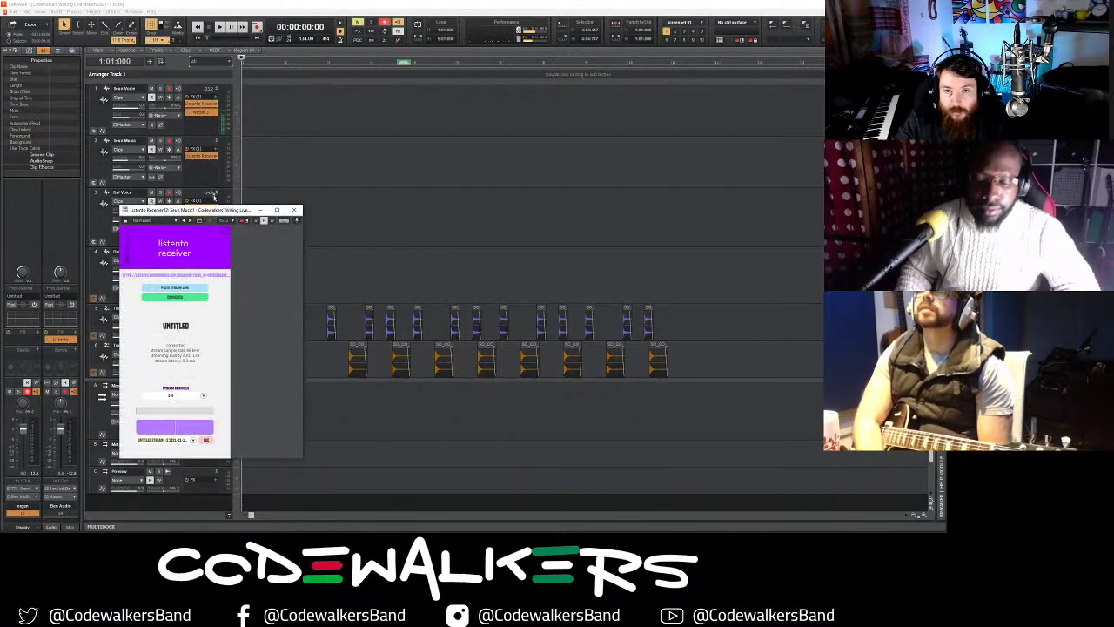
pyautogui.moveTo(213, 208); pyautogui.dragTo(403, 187)
pyautogui.doubleClick(199, 105)
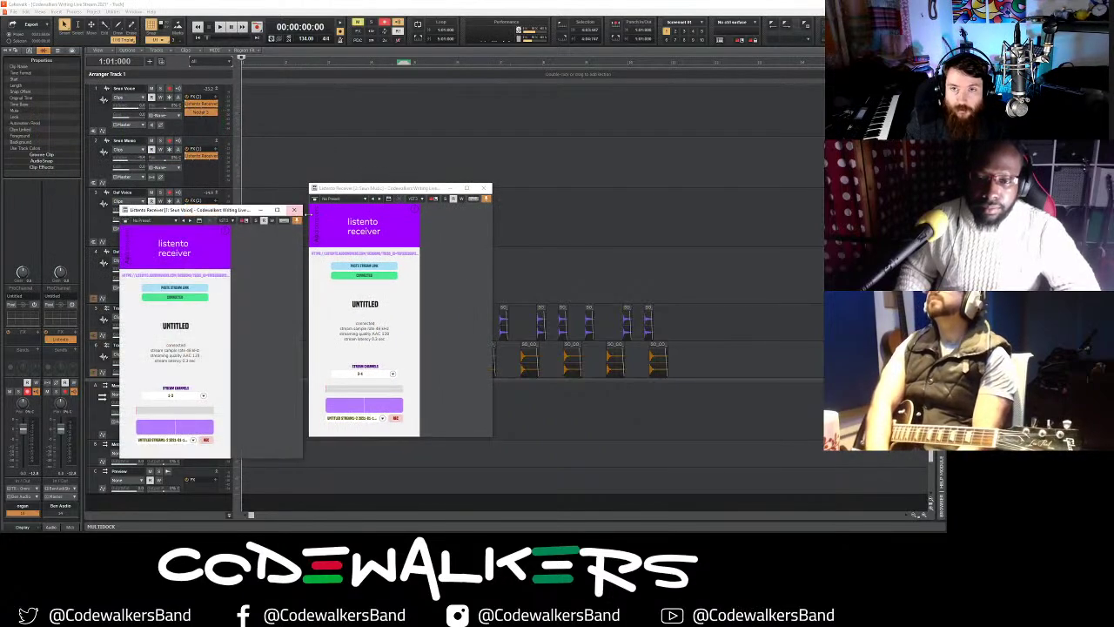
pyautogui.moveTo(230, 216); pyautogui.dragTo(216, 166)
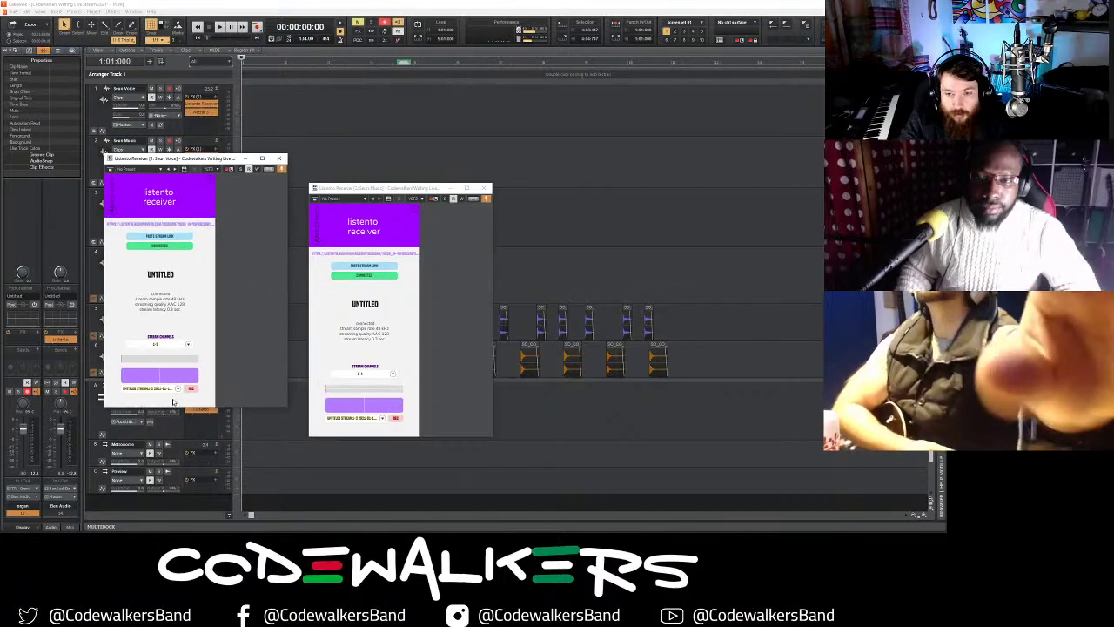
# - Start and stop a stream recording in both Listento Receivers, and move the music receiver next to the voice one
pyautogui.click(193, 391)
pyautogui.click(396, 418)
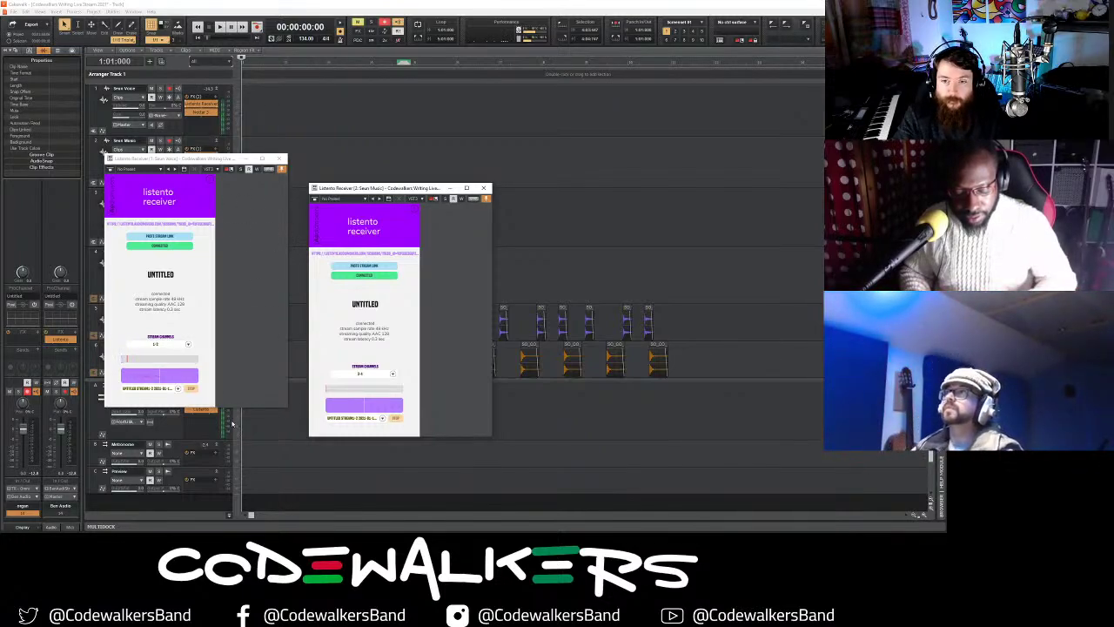
pyautogui.click(194, 392)
pyautogui.click(398, 419)
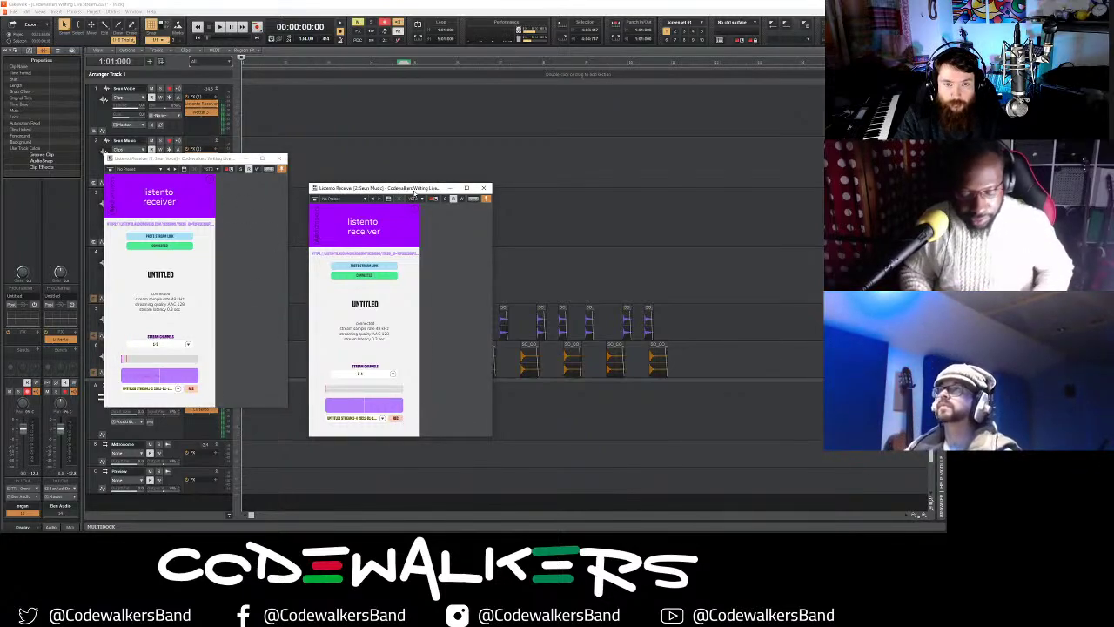
pyautogui.moveTo(414, 191); pyautogui.dragTo(273, 161)
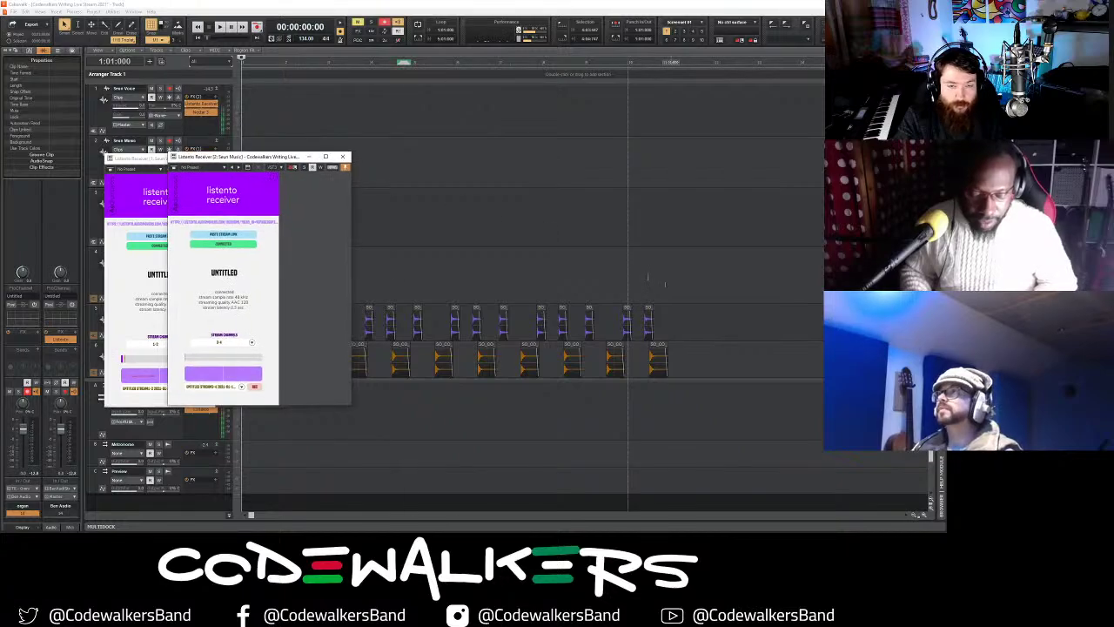
# - Zoom out the timeline to show more of the song and move the music Listento Receiver clear of the voice one
pyautogui.click(915, 517)
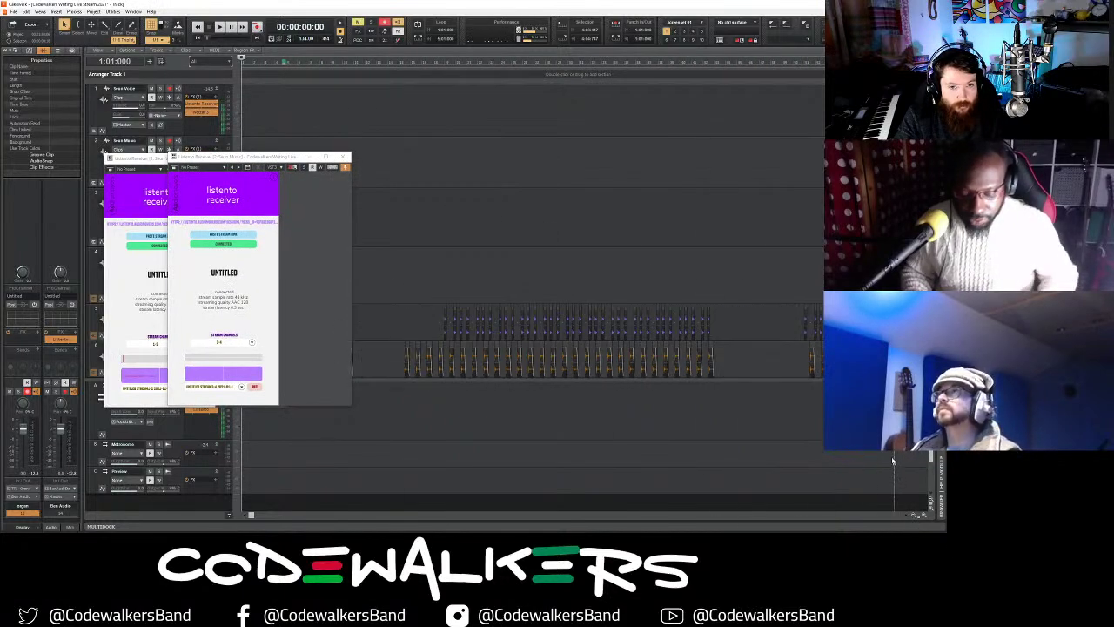
pyautogui.scroll(-5, 760, 326)
pyautogui.click(913, 515)
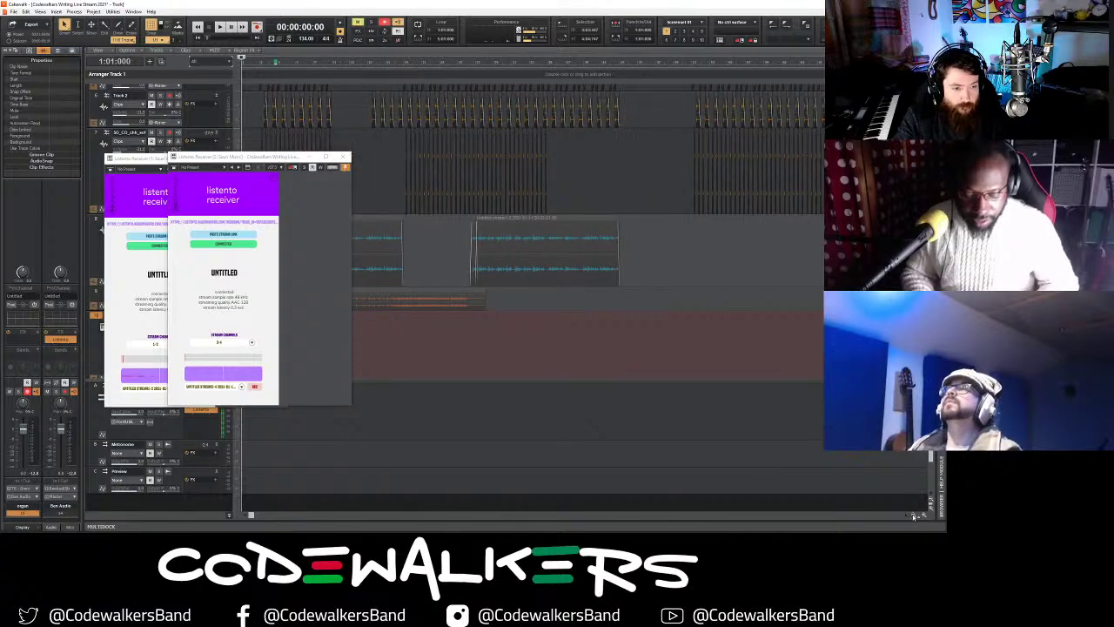
pyautogui.click(913, 515)
pyautogui.click(913, 515)
pyautogui.scroll(3, 630, 327)
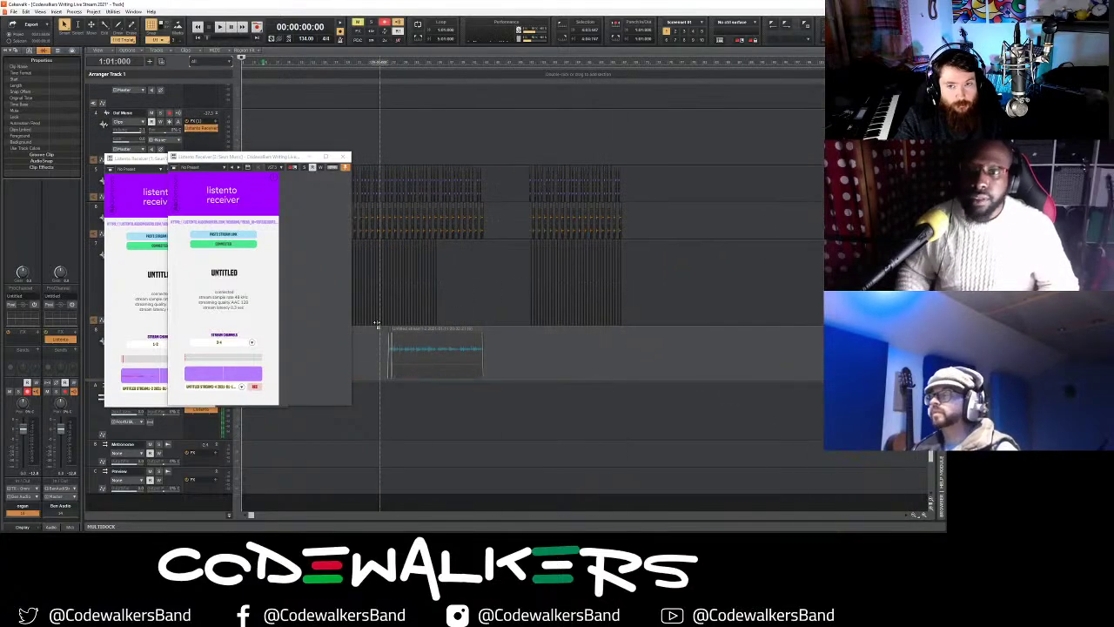
pyautogui.moveTo(252, 157); pyautogui.dragTo(311, 157)
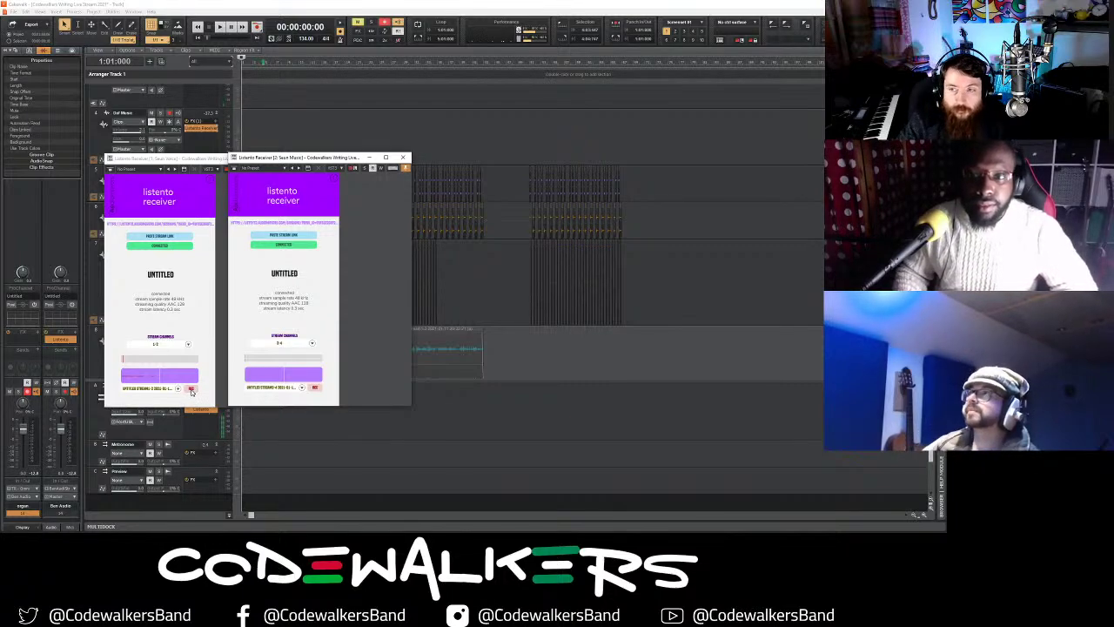
# - Toggle stream recording in the voice and music Listento Receivers and close both windows
pyautogui.click(192, 391)
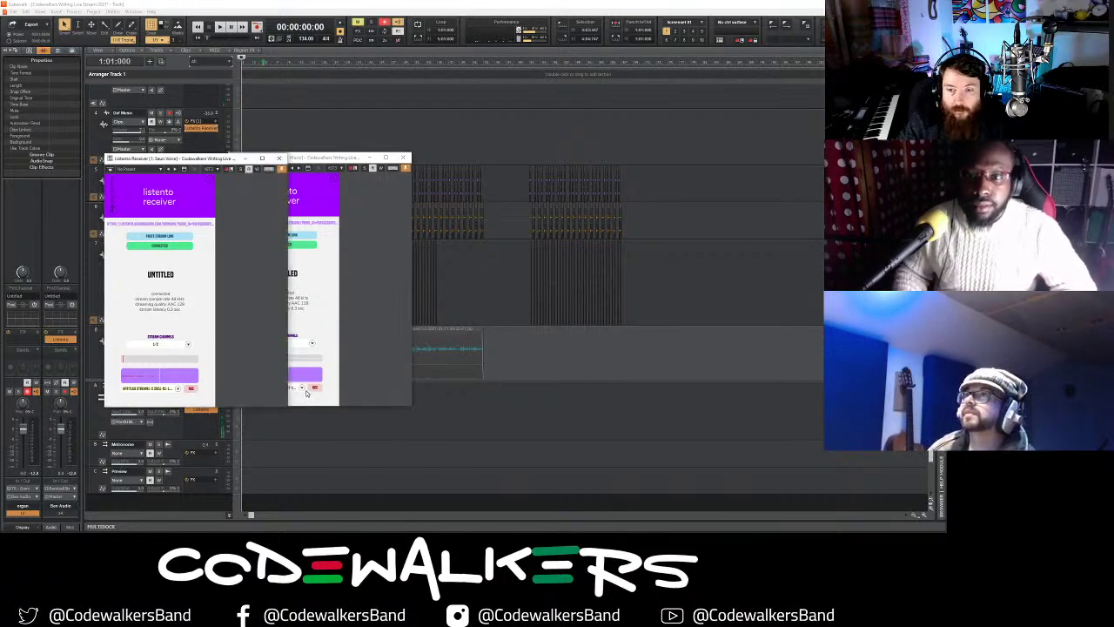
pyautogui.click(314, 388)
pyautogui.click(193, 390)
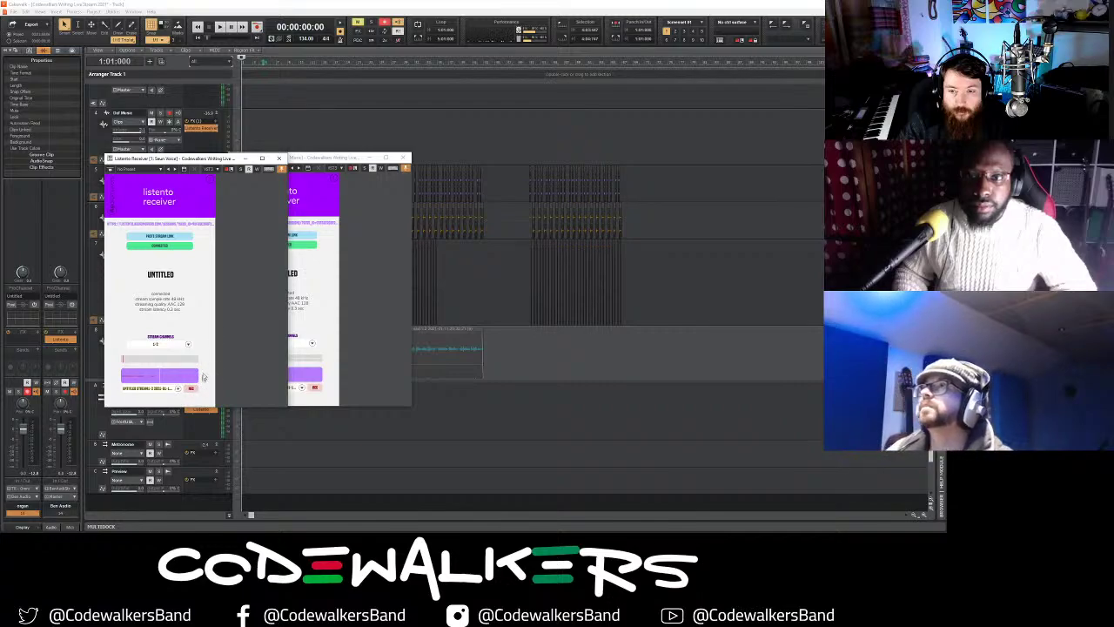
pyautogui.scroll(3, 224, 124)
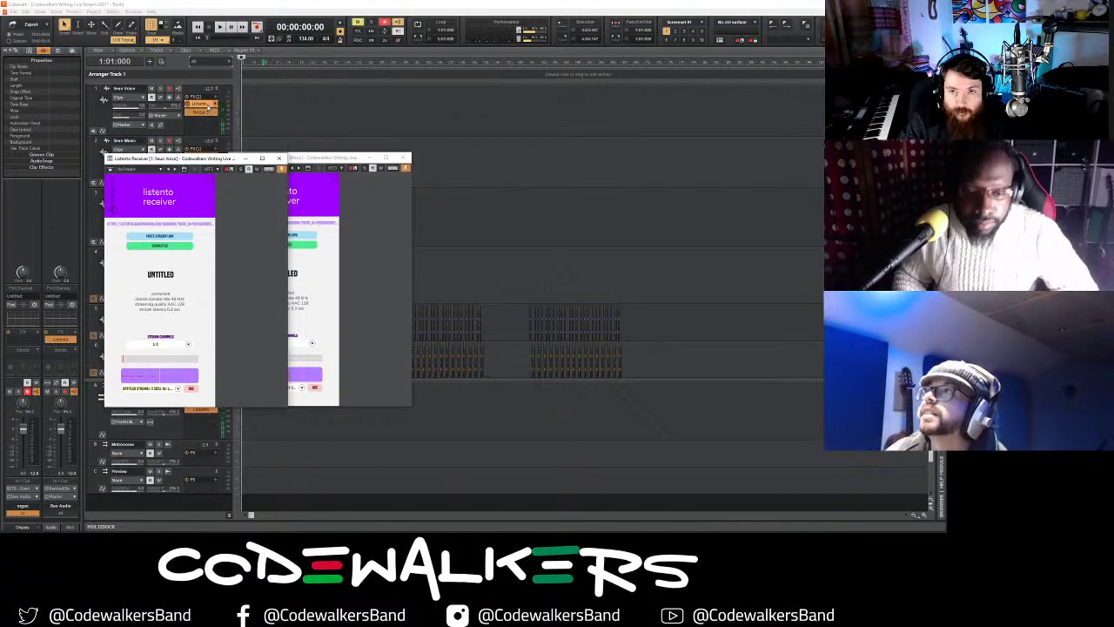
pyautogui.moveTo(172, 154); pyautogui.dragTo(136, 161)
pyautogui.click(225, 160)
pyautogui.click(403, 157)
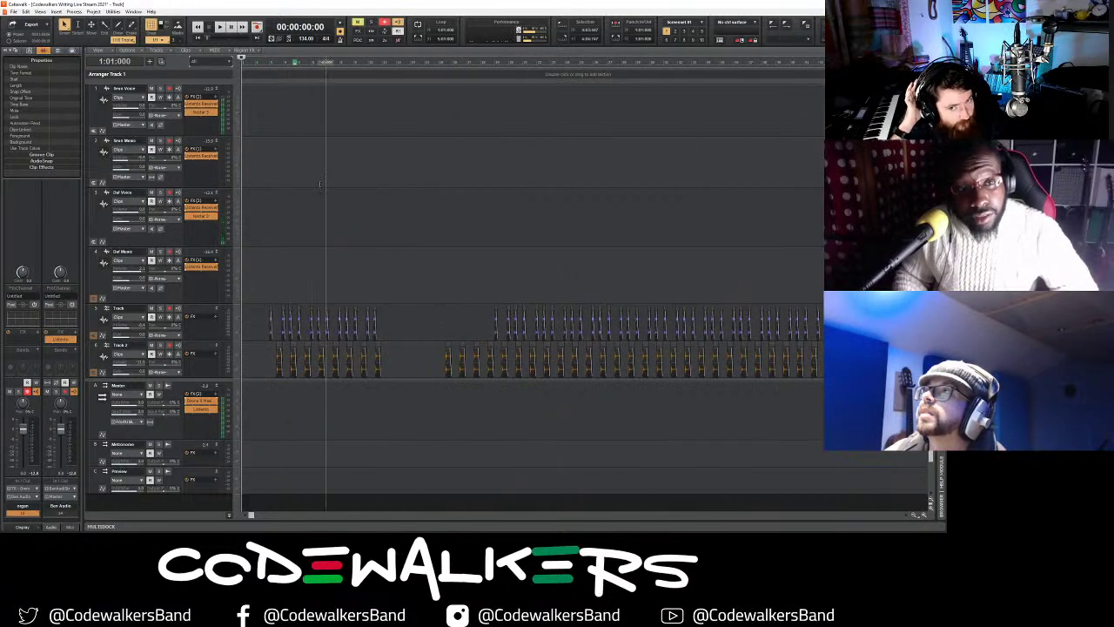
# - Unmute Track 8 and place the playhead at measure 2
pyautogui.scroll(-5, 320, 184)
pyautogui.scroll(1, 305, 205)
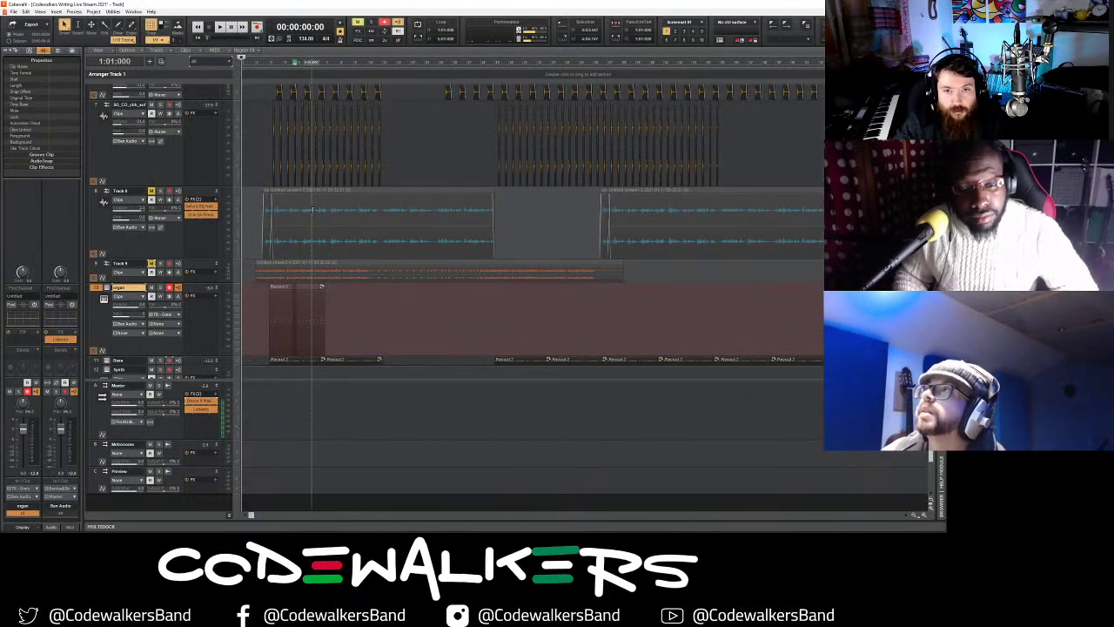
pyautogui.moveTo(537, 217); pyautogui.dragTo(382, 223)
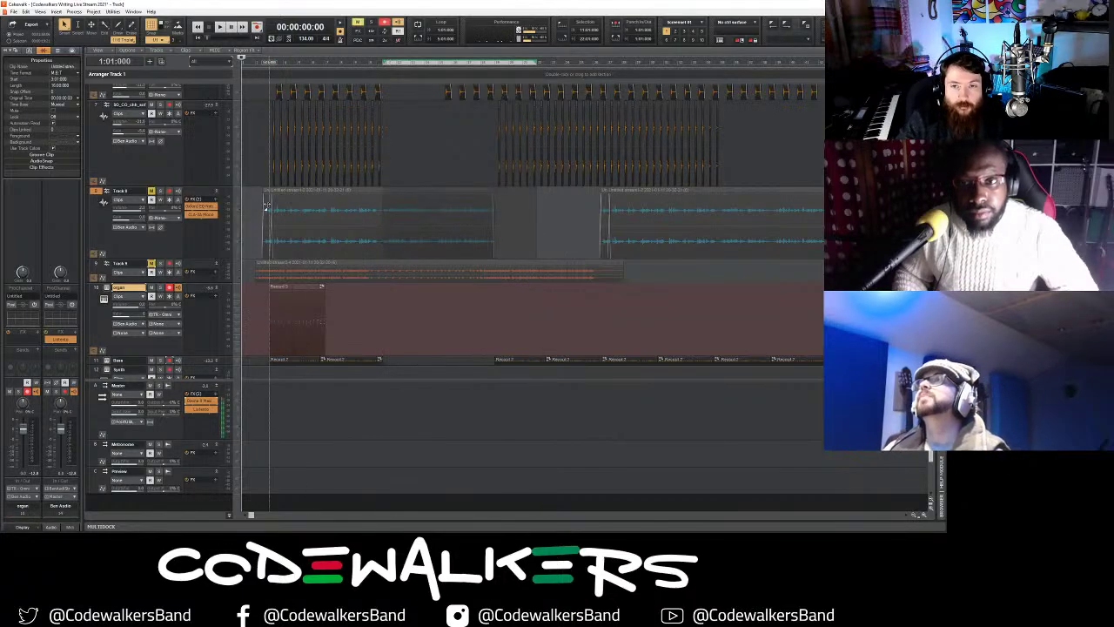
pyautogui.click(255, 202)
pyautogui.click(152, 191)
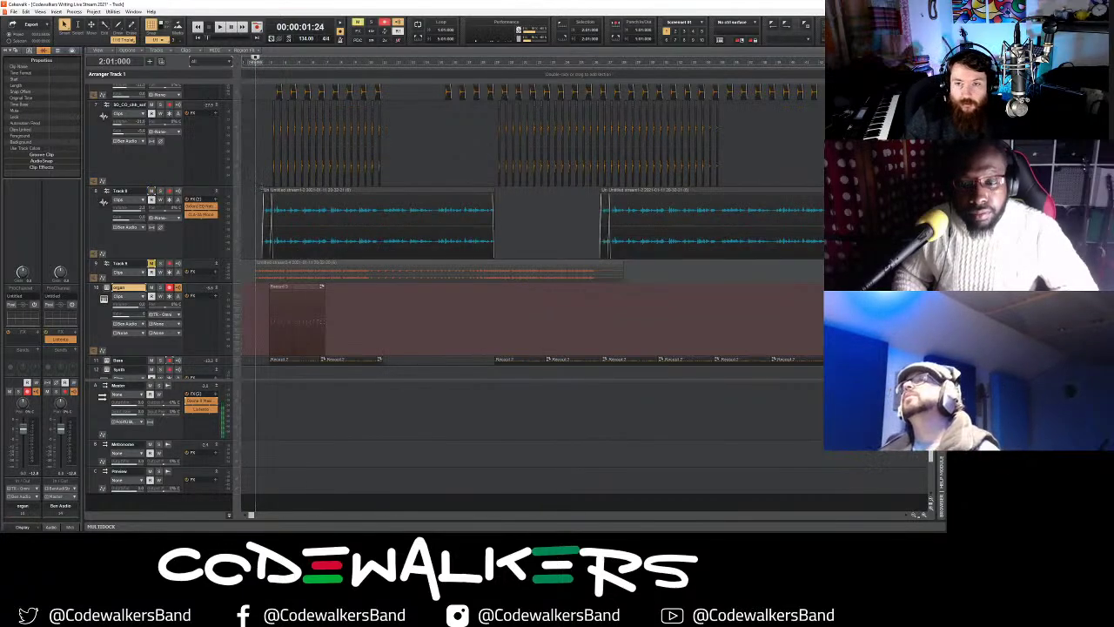
# - Play the arrangement from measure 2 to hear it with Track 8, and stop playback around measure 6
pyautogui.scroll(3, 259, 187)
pyautogui.press('space')
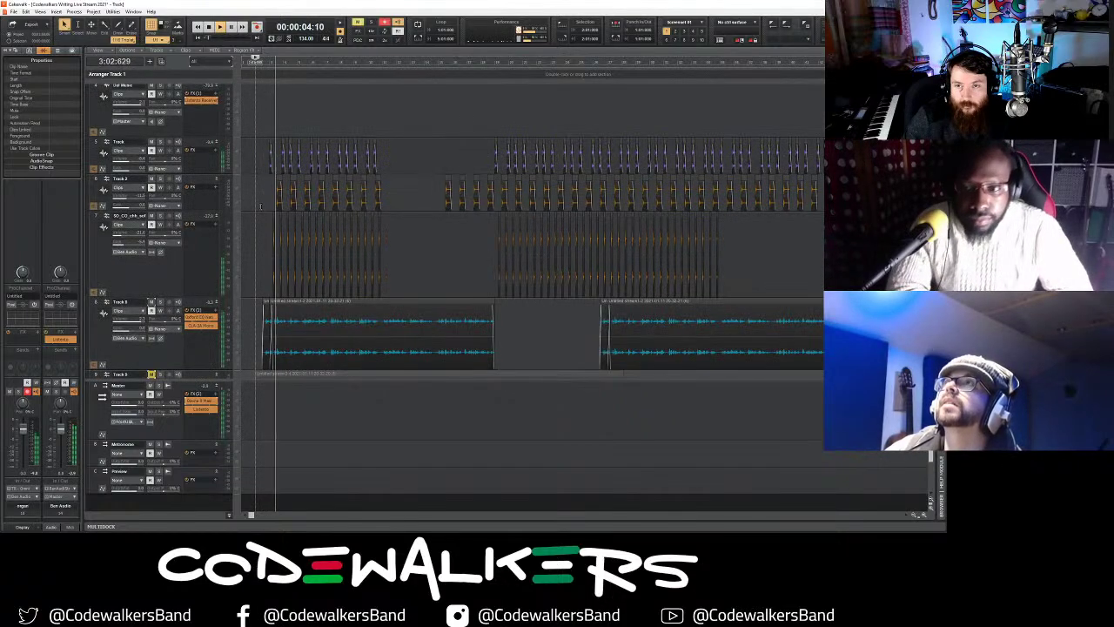
pyautogui.scroll(-3, 261, 206)
pyautogui.scroll(-1, 263, 207)
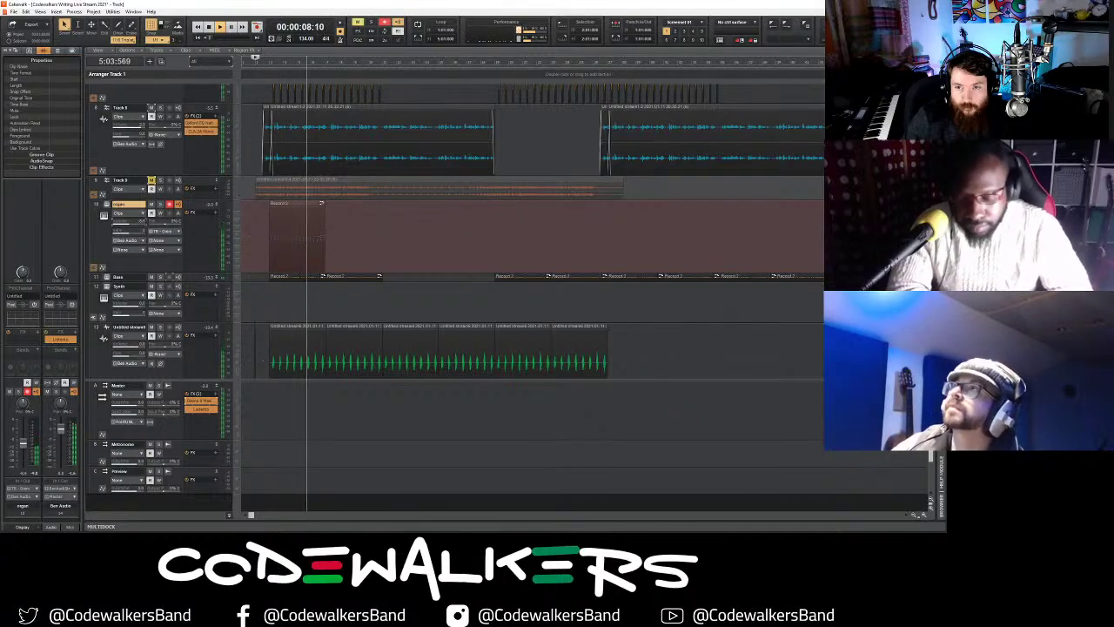
pyautogui.scroll(6, 291, 228)
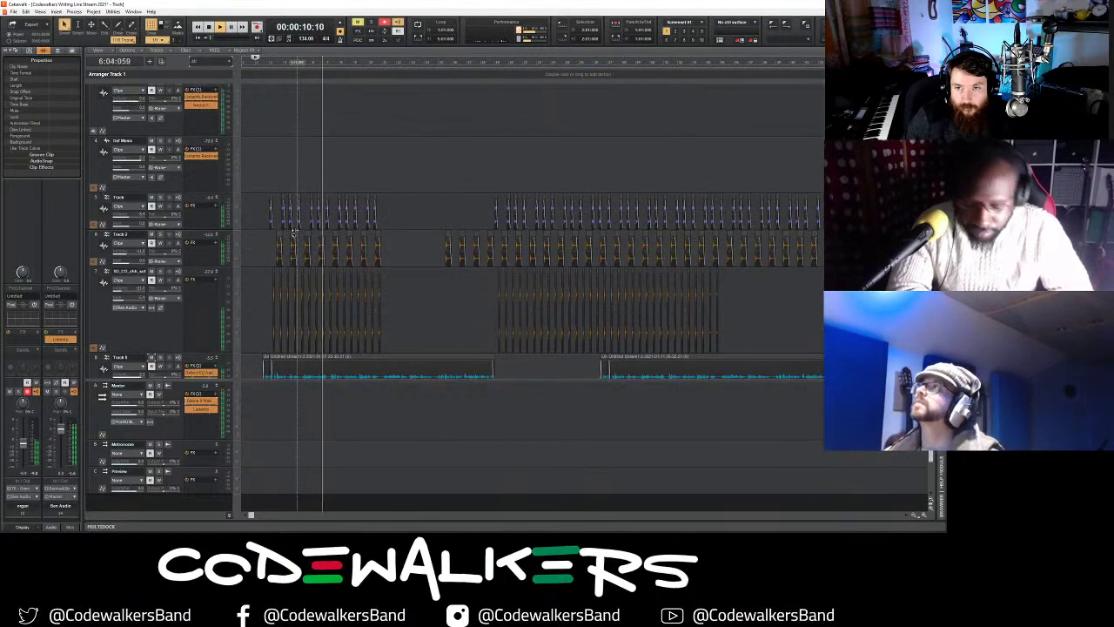
pyautogui.press('space')
pyautogui.scroll(1, 223, 150)
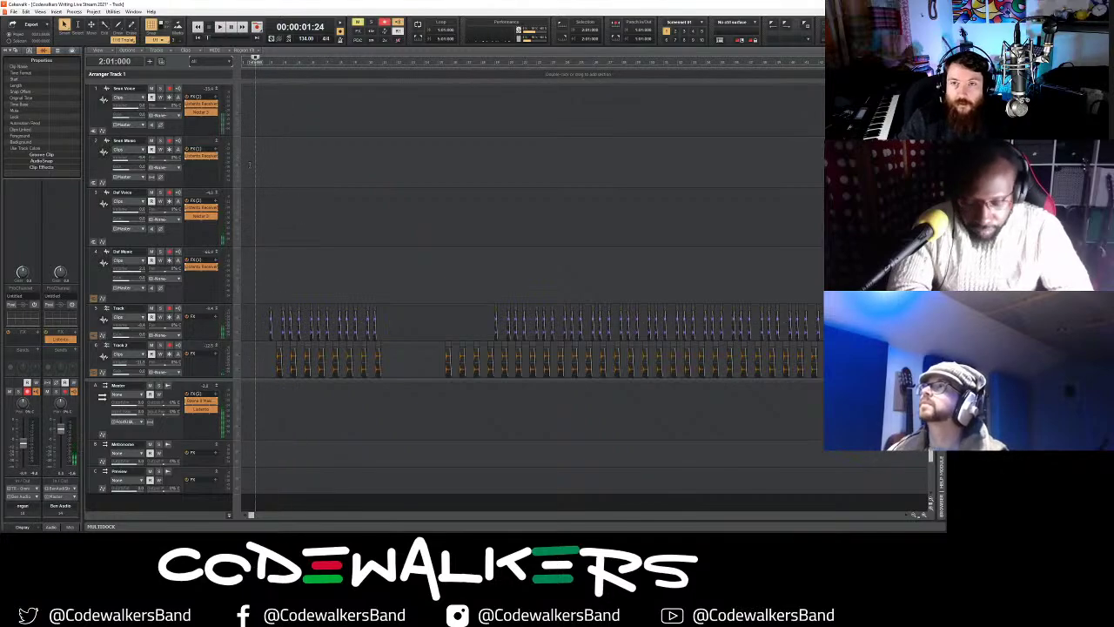
# - Reopen the first voice track's Listento Receiver, move it over the timeline, and paste the stream link into it
pyautogui.doubleClick(208, 108)
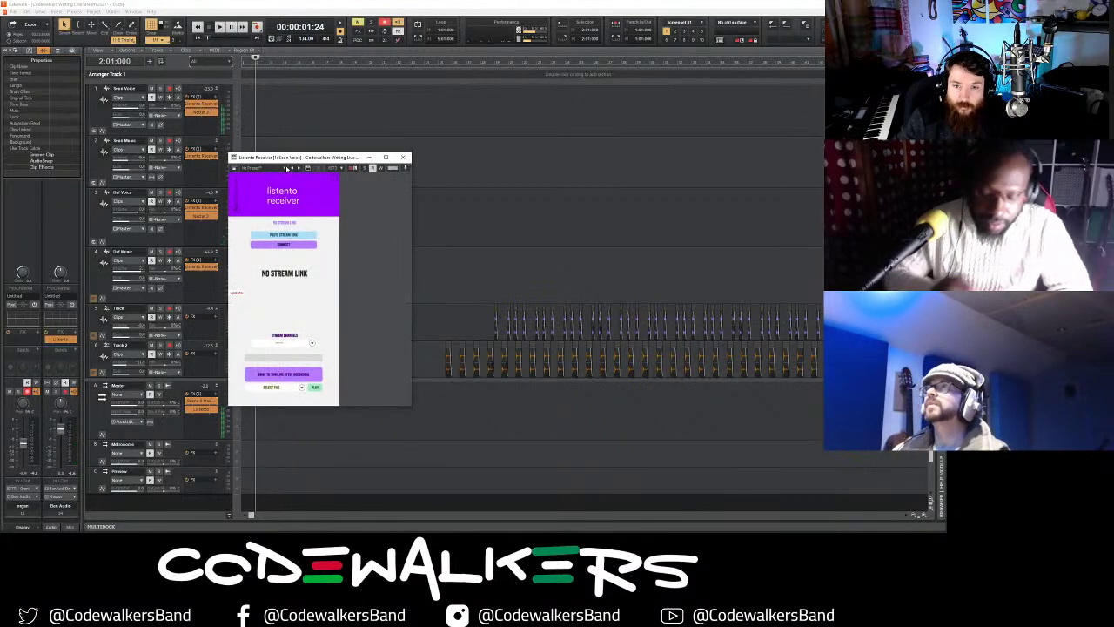
pyautogui.moveTo(294, 159); pyautogui.dragTo(269, 159)
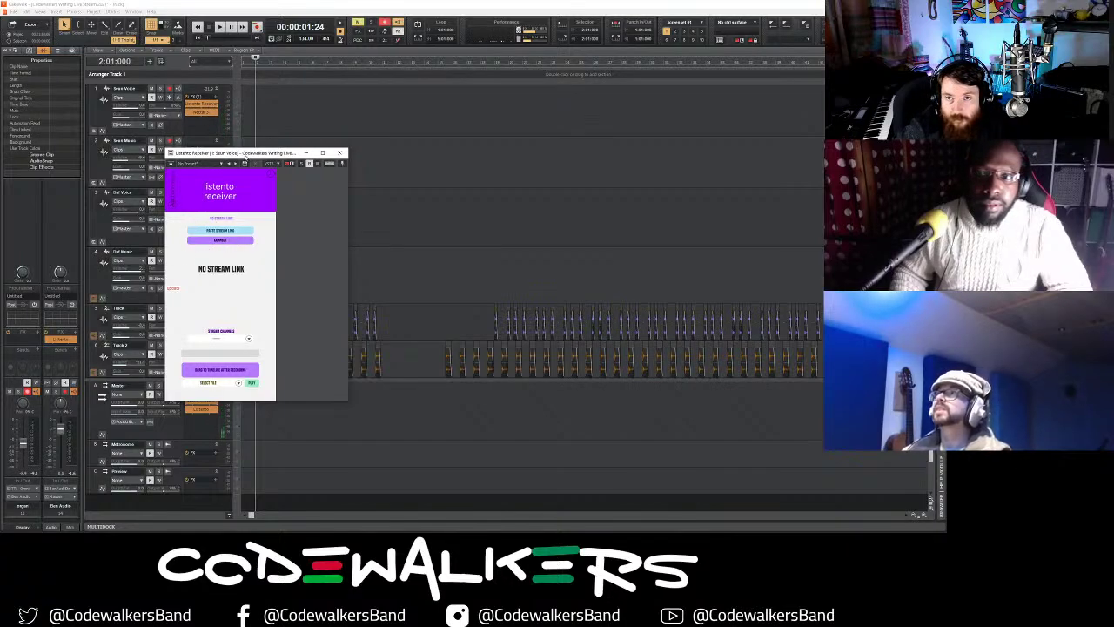
pyautogui.moveTo(246, 157); pyautogui.dragTo(399, 143)
pyautogui.doubleClick(199, 155)
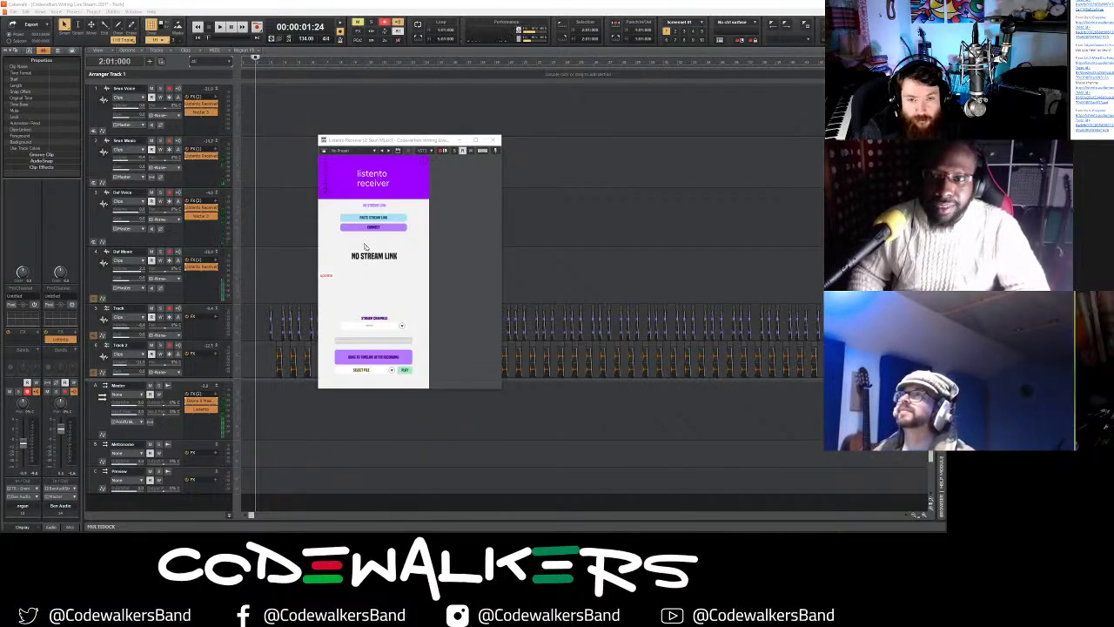
pyautogui.doubleClick(198, 104)
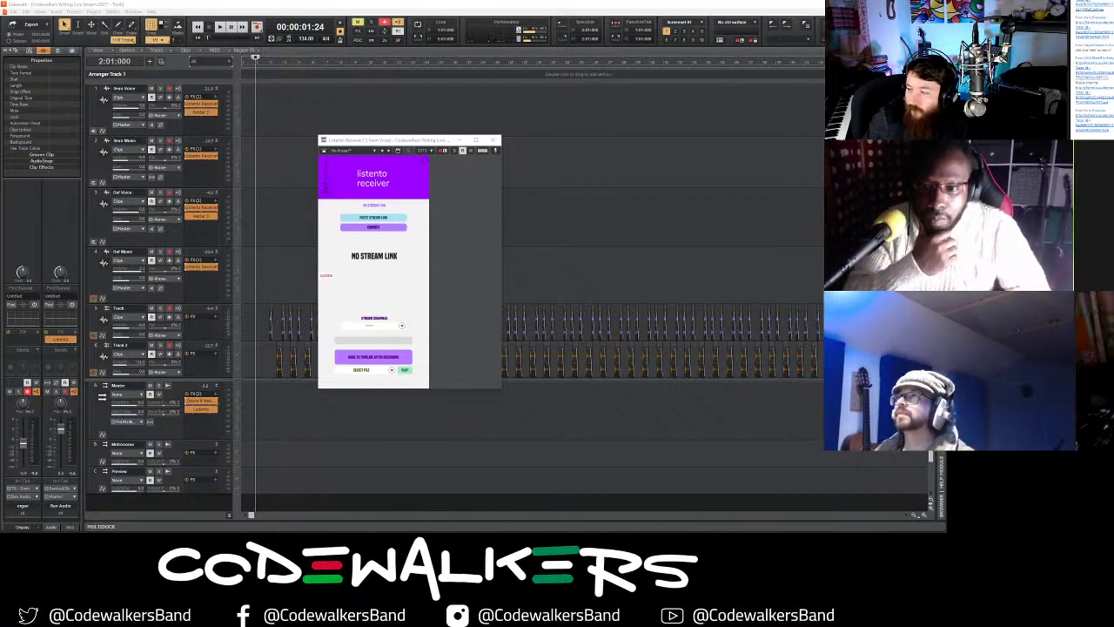
pyautogui.click(386, 219)
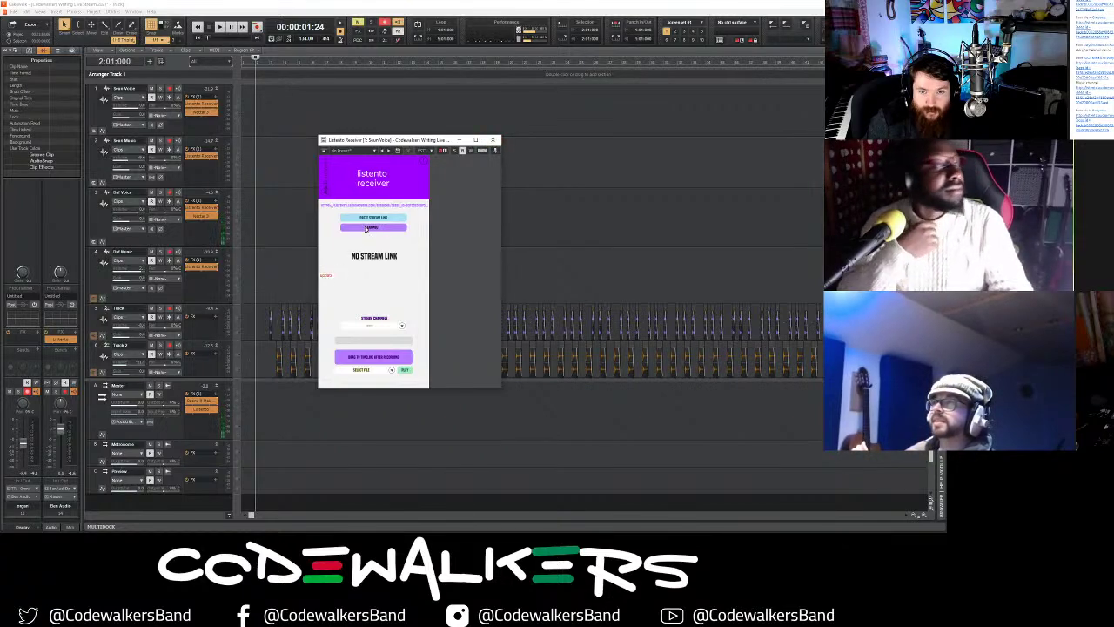
# - Check the Listento Receivers of the first music and second voice tracks, close them and return the playhead to the song start
pyautogui.doubleClick(200, 155)
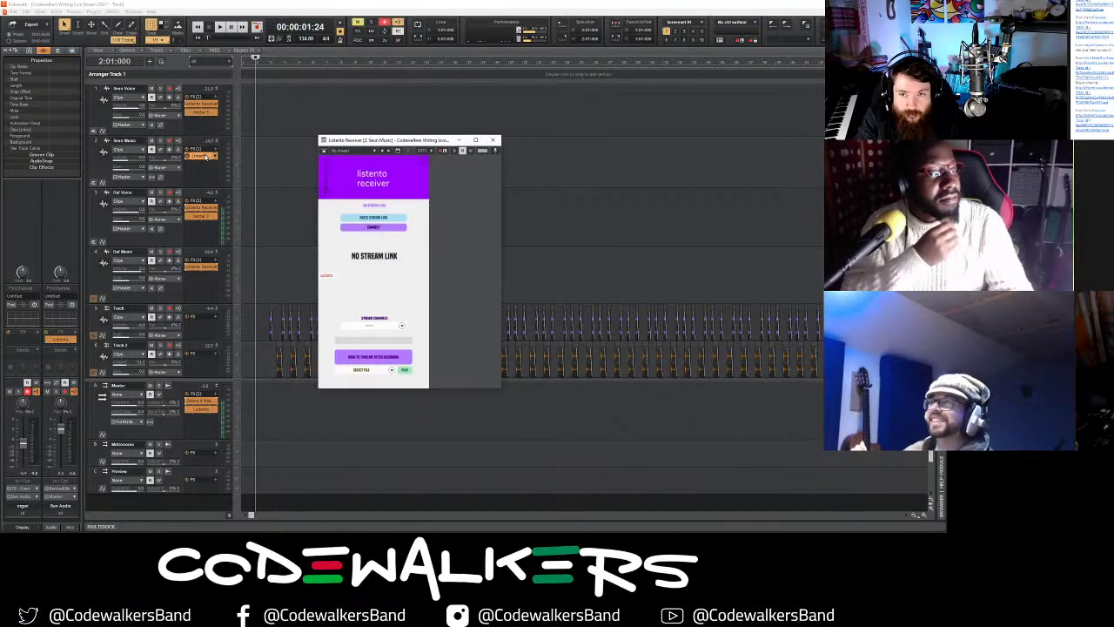
pyautogui.doubleClick(207, 207)
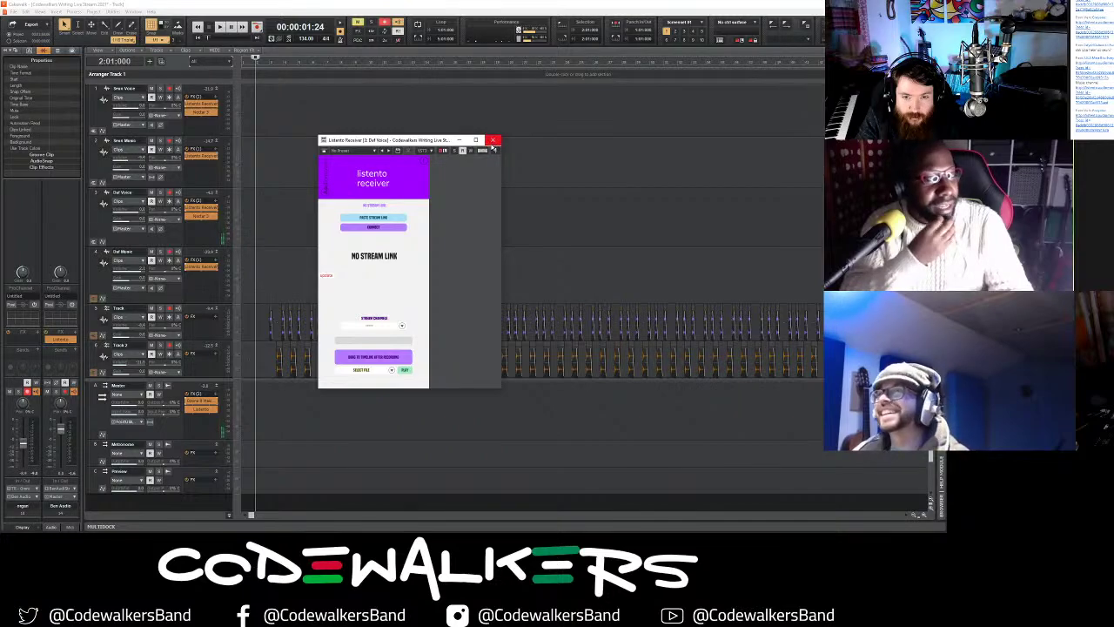
pyautogui.click(493, 140)
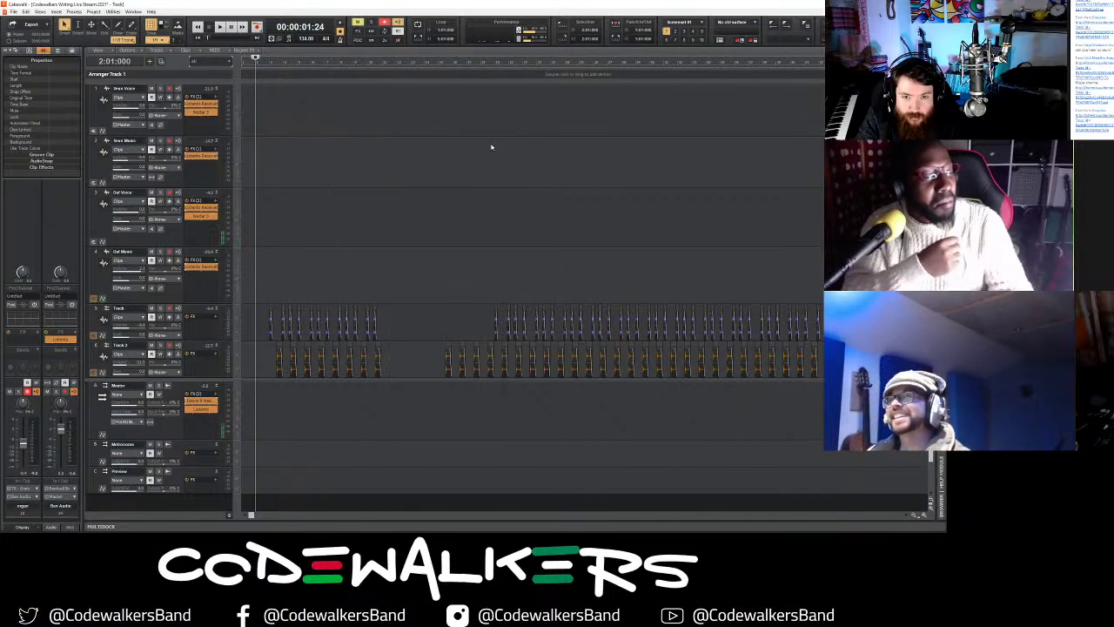
pyautogui.doubleClick(200, 155)
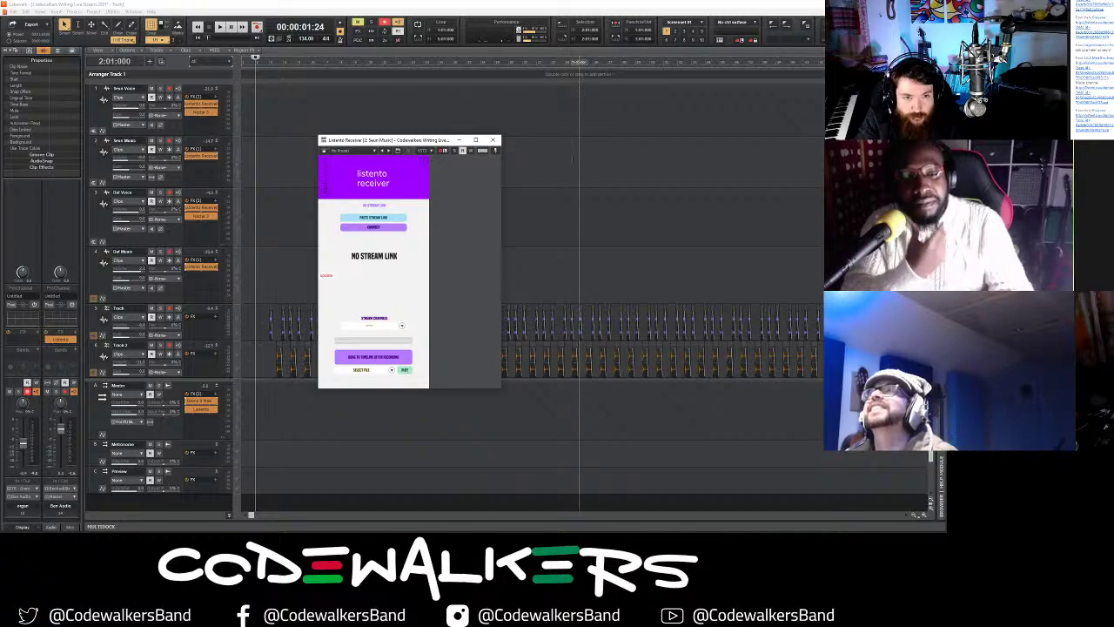
pyautogui.click(493, 139)
pyautogui.click(246, 179)
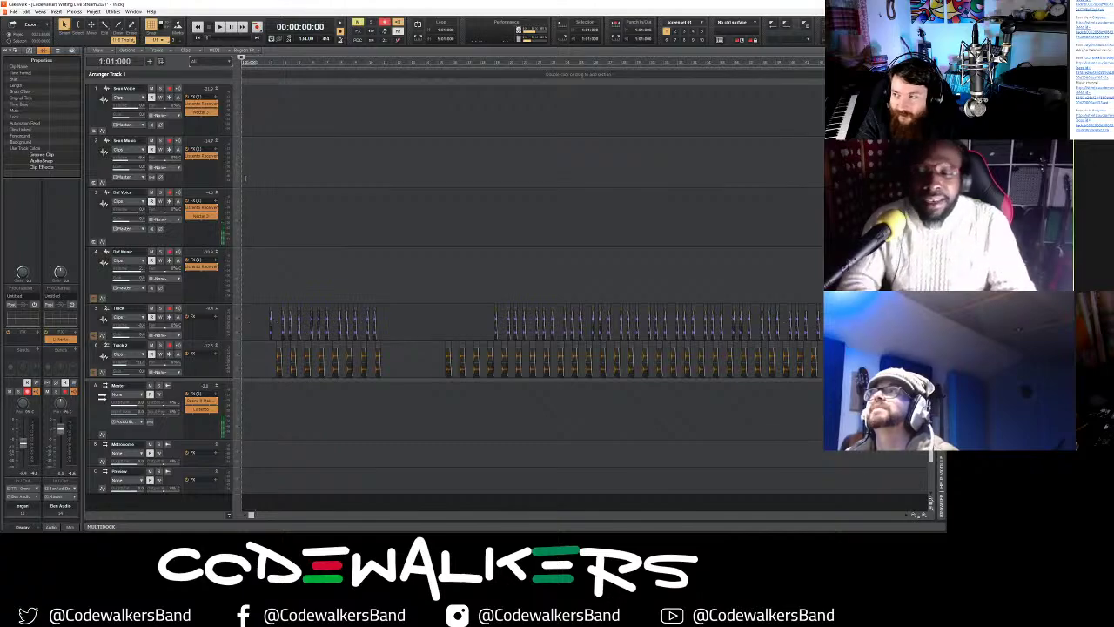
# - Check the stream link and connection state in the Listento Receivers of the four voice and music tracks, and close them
pyautogui.doubleClick(202, 105)
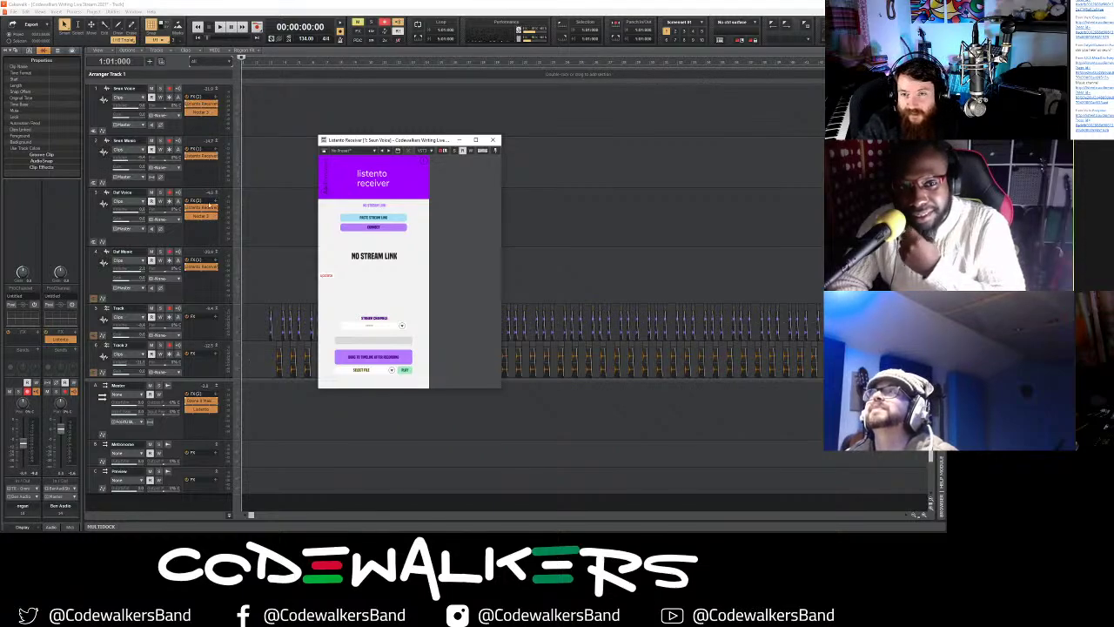
pyautogui.doubleClick(203, 208)
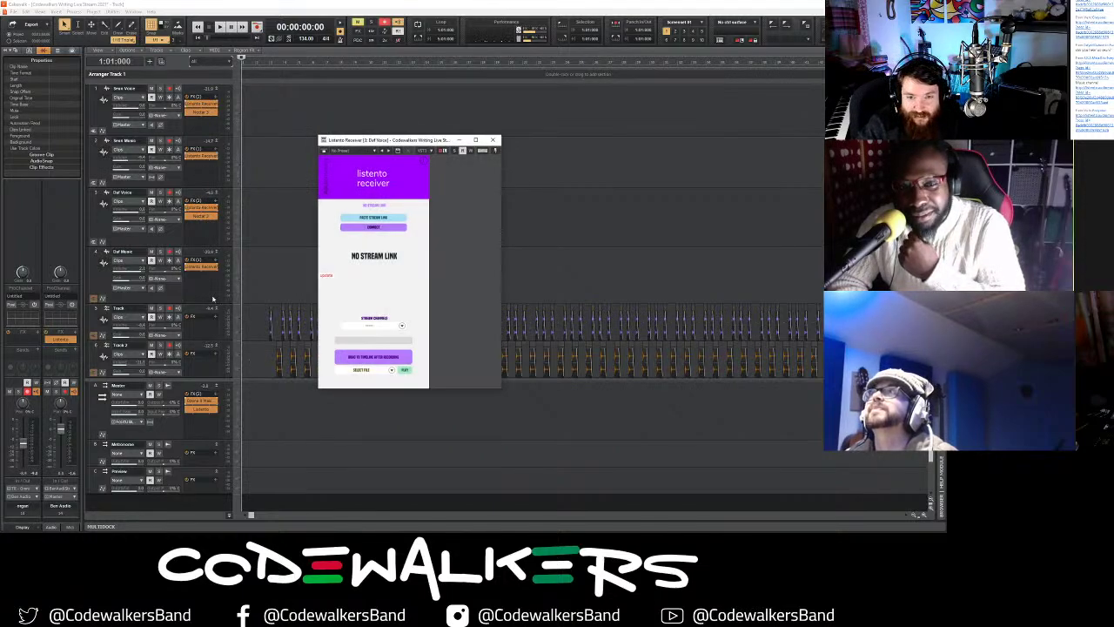
pyautogui.doubleClick(206, 267)
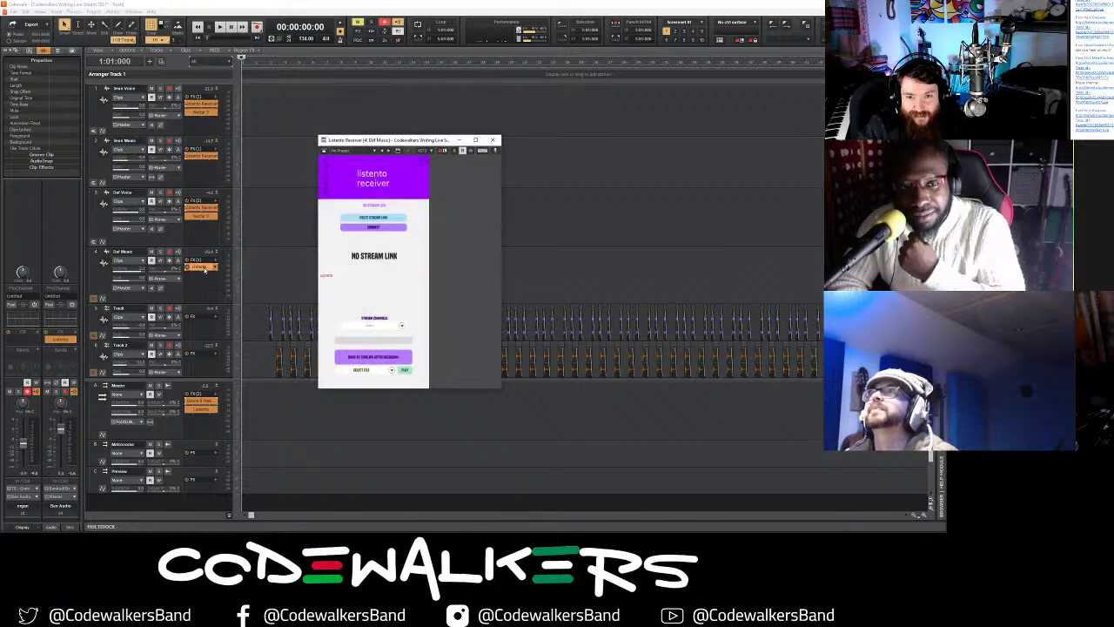
pyautogui.click(493, 140)
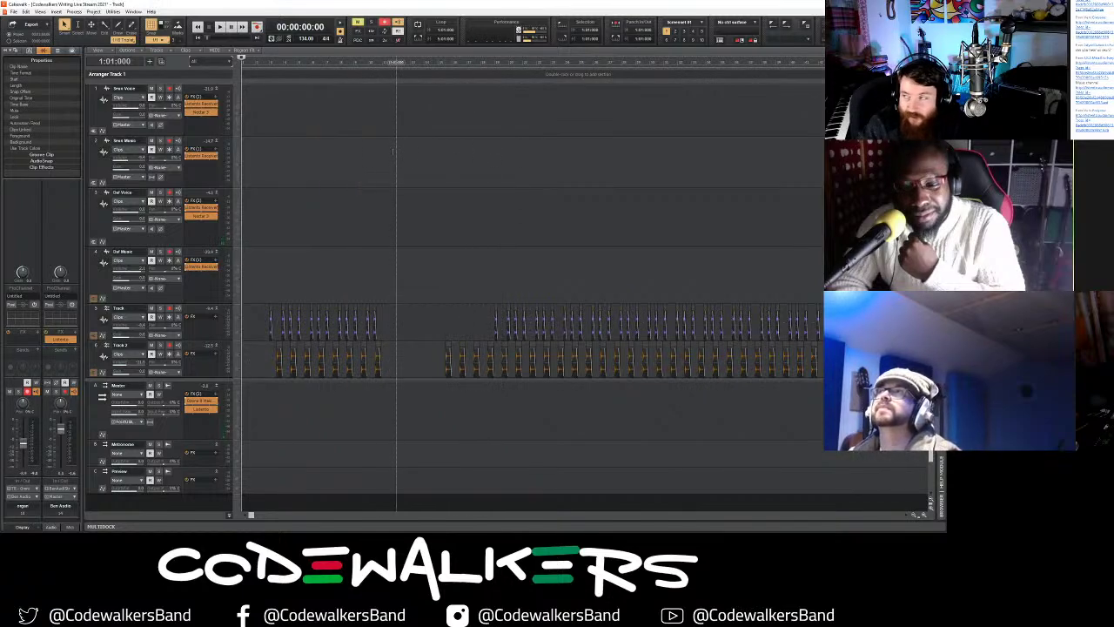
pyautogui.doubleClick(206, 104)
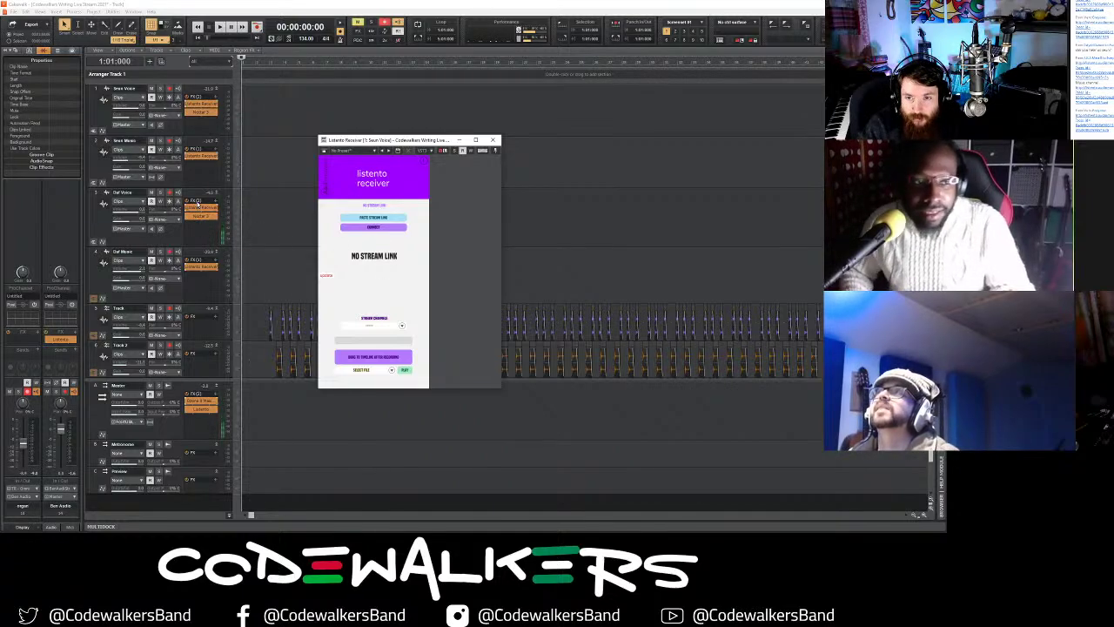
pyautogui.doubleClick(202, 208)
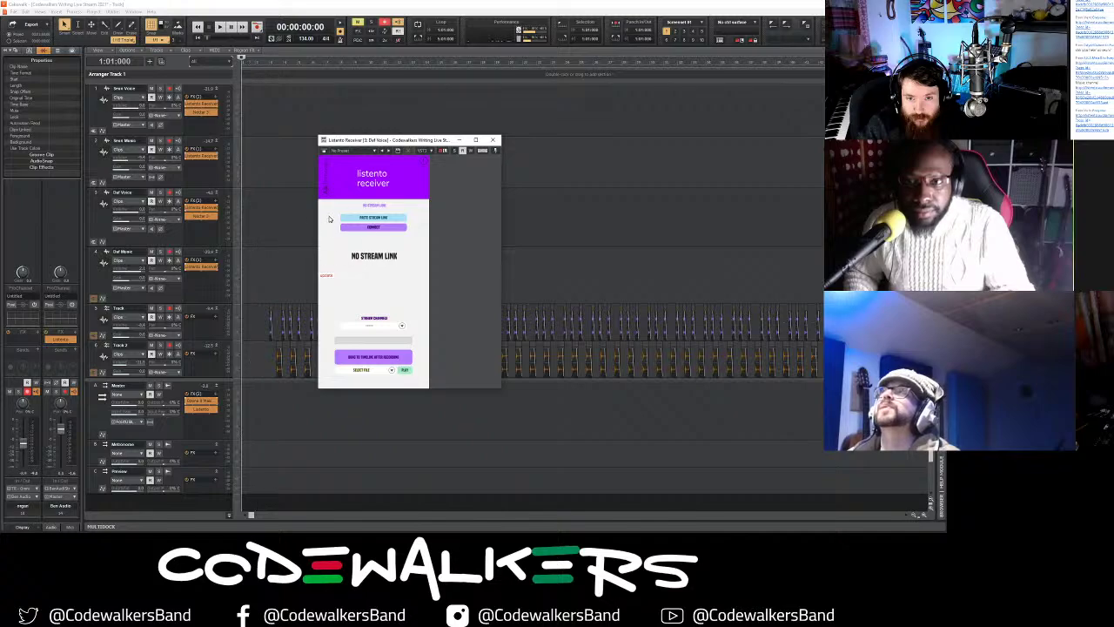
pyautogui.doubleClick(217, 155)
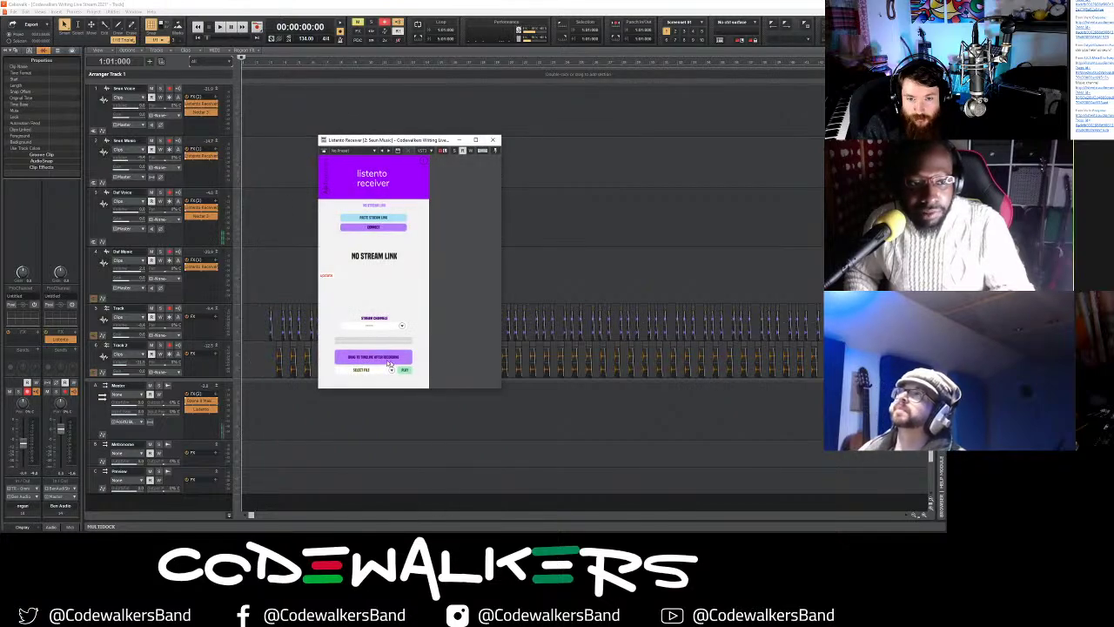
pyautogui.doubleClick(203, 266)
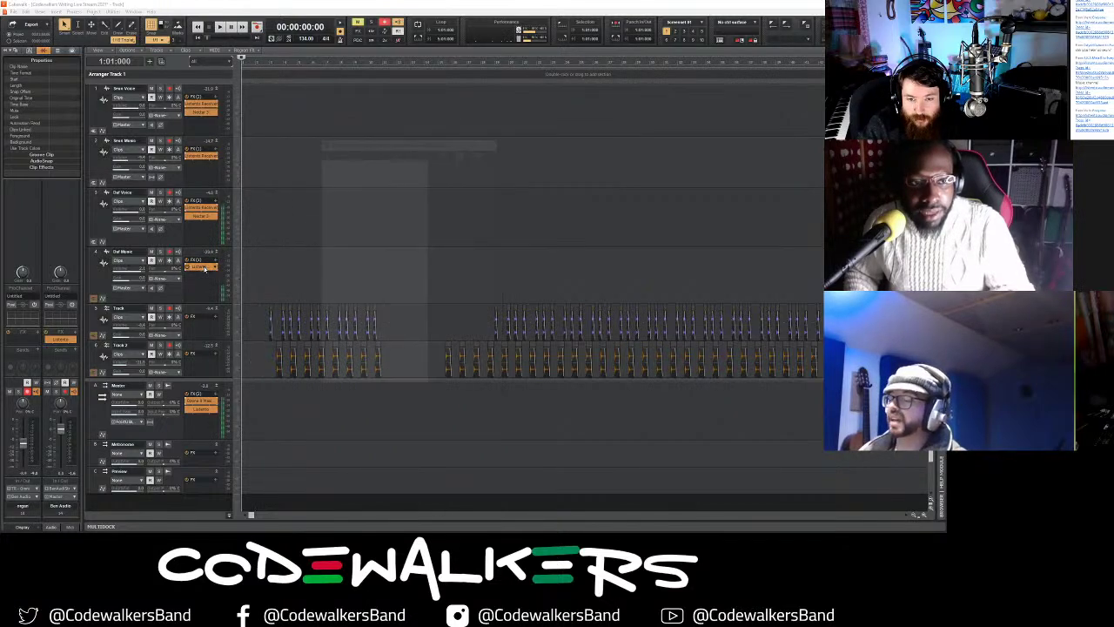
pyautogui.doubleClick(203, 208)
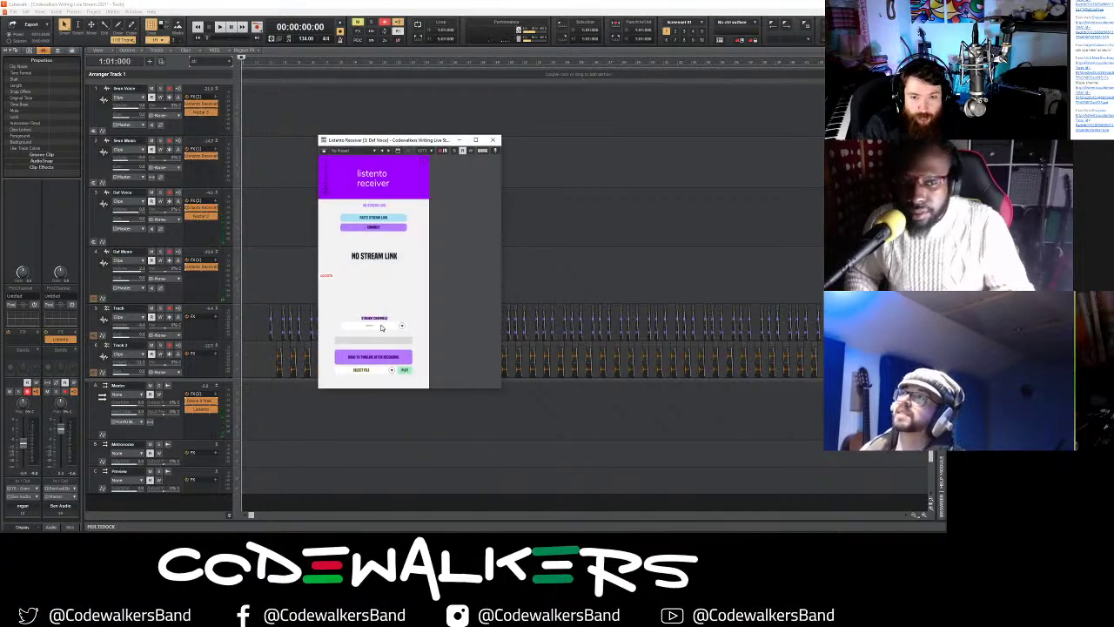
pyautogui.click(492, 140)
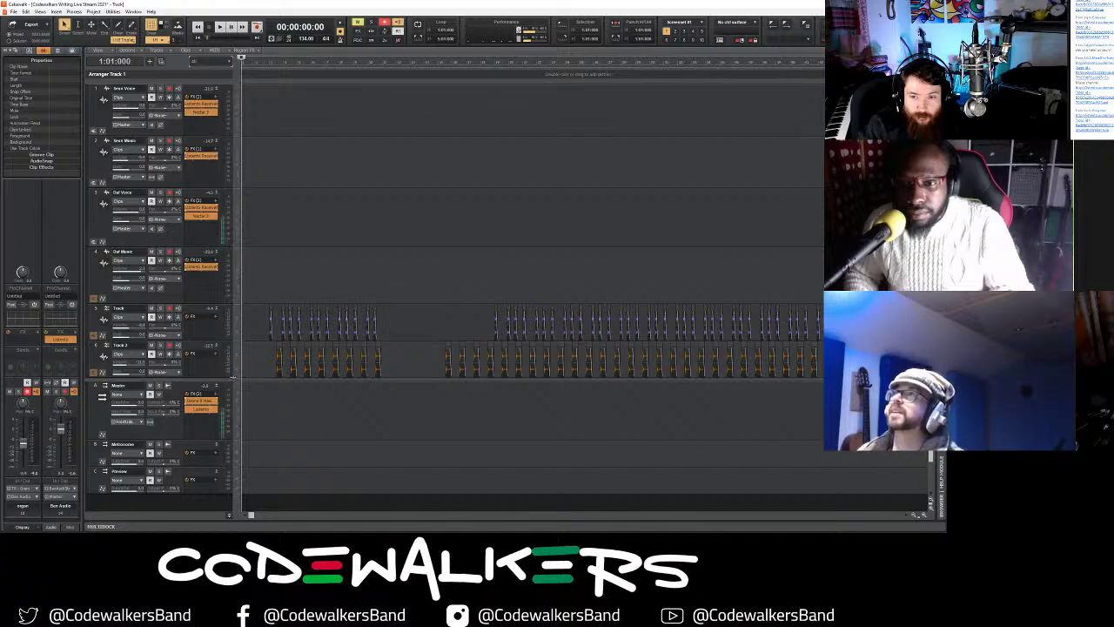
# - Check the Listento transmitter on the Master bus and the first voice track's Listento Receiver, and close them
pyautogui.click(203, 410)
pyautogui.doubleClick(203, 410)
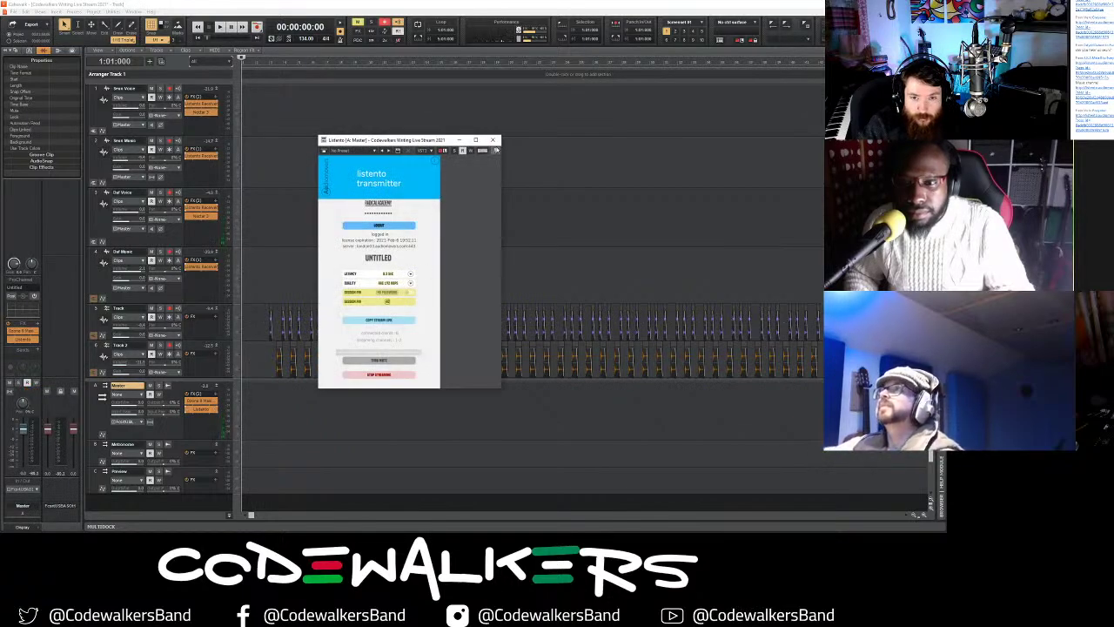
pyautogui.click(493, 139)
pyautogui.doubleClick(192, 107)
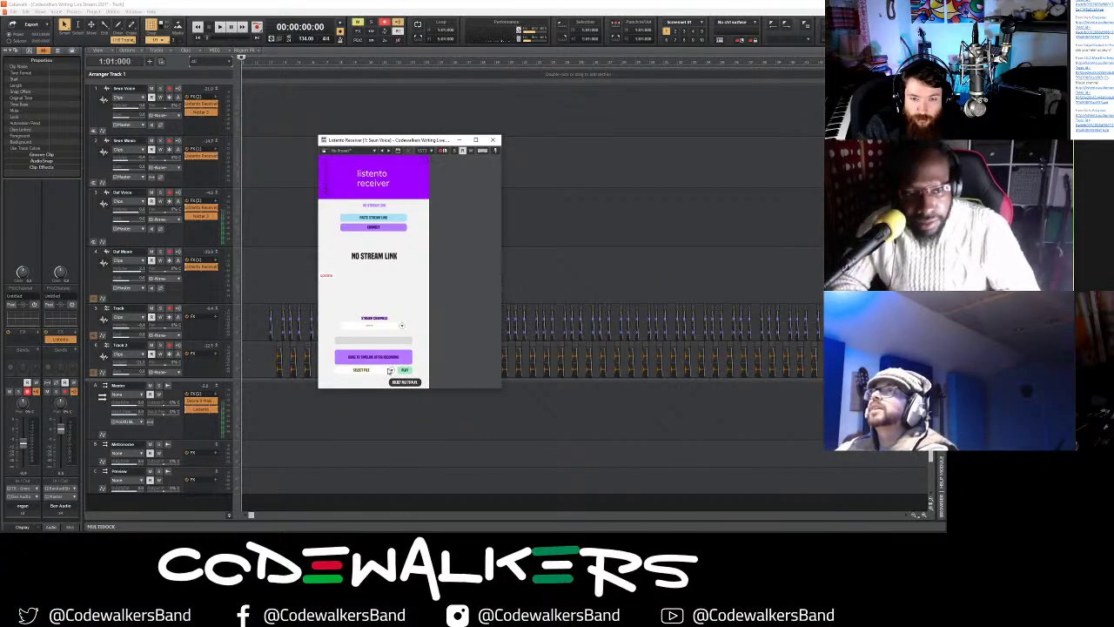
pyautogui.click(493, 141)
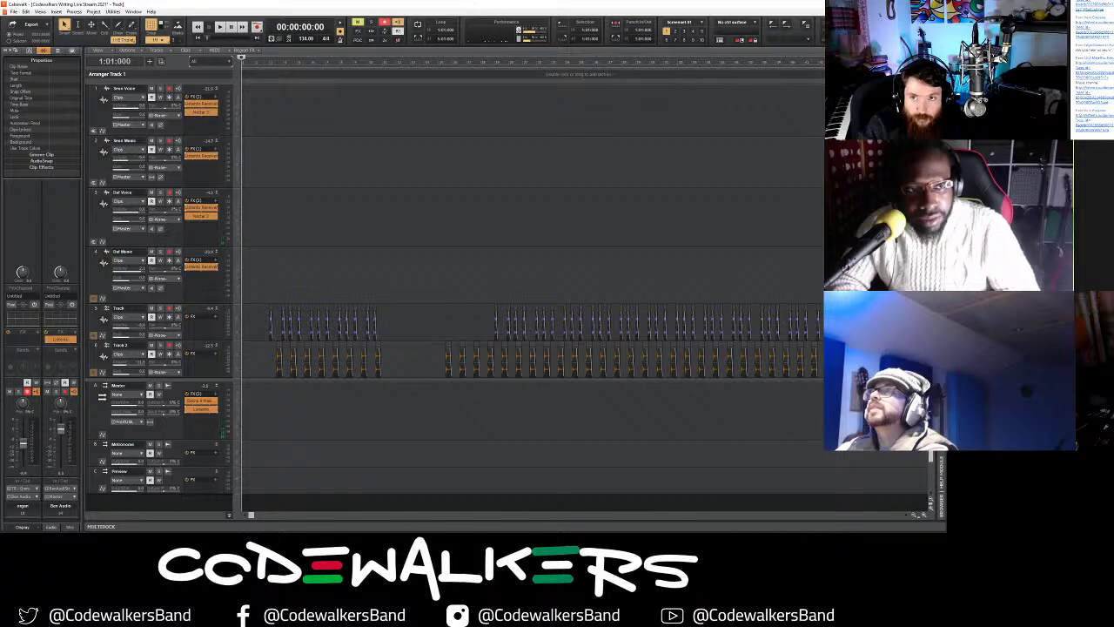
# - Save the project and delete the Listento Receiver from the first music track's effects
pyautogui.click(13, 11)
pyautogui.click(31, 64)
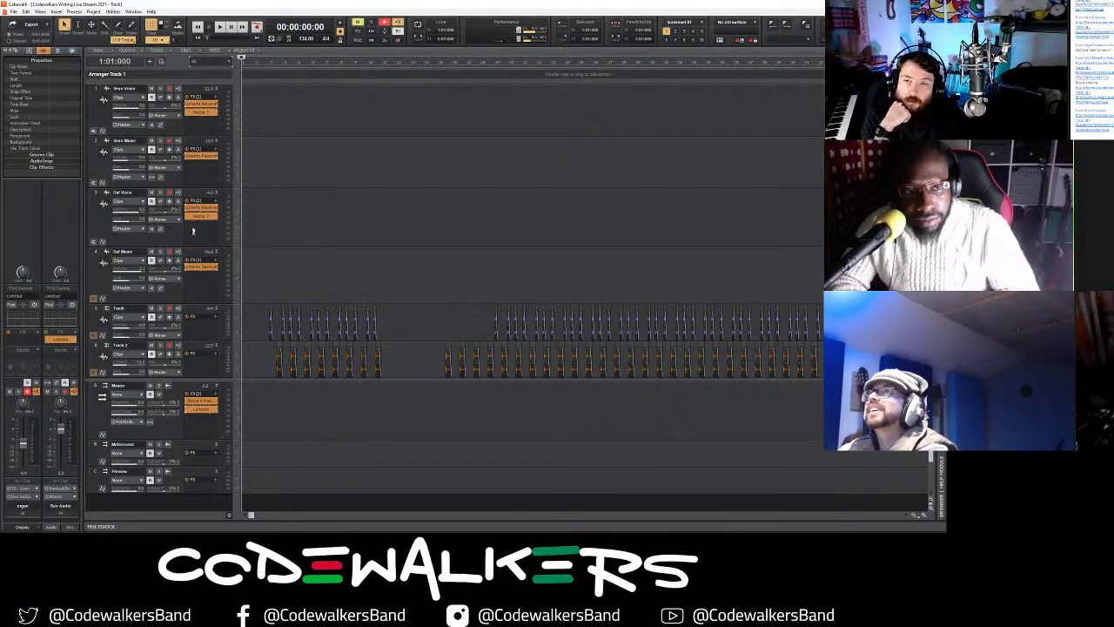
pyautogui.doubleClick(202, 155)
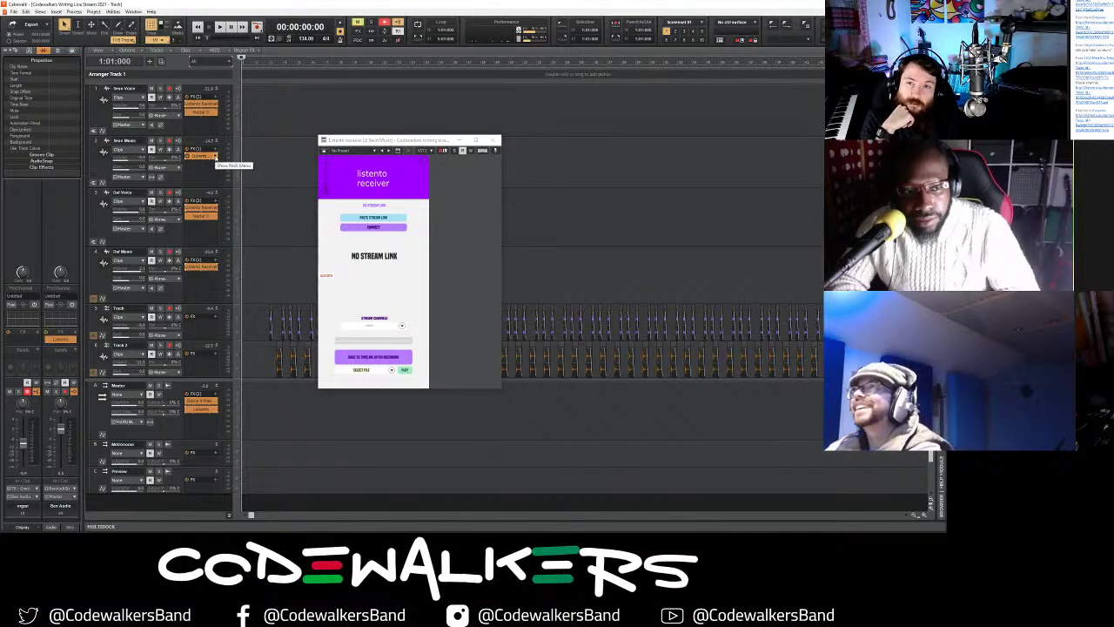
pyautogui.rightClick(195, 158)
pyautogui.click(209, 164)
# - Delete the existing Listento Receiver from the first voice track's effects
pyautogui.doubleClick(203, 104)
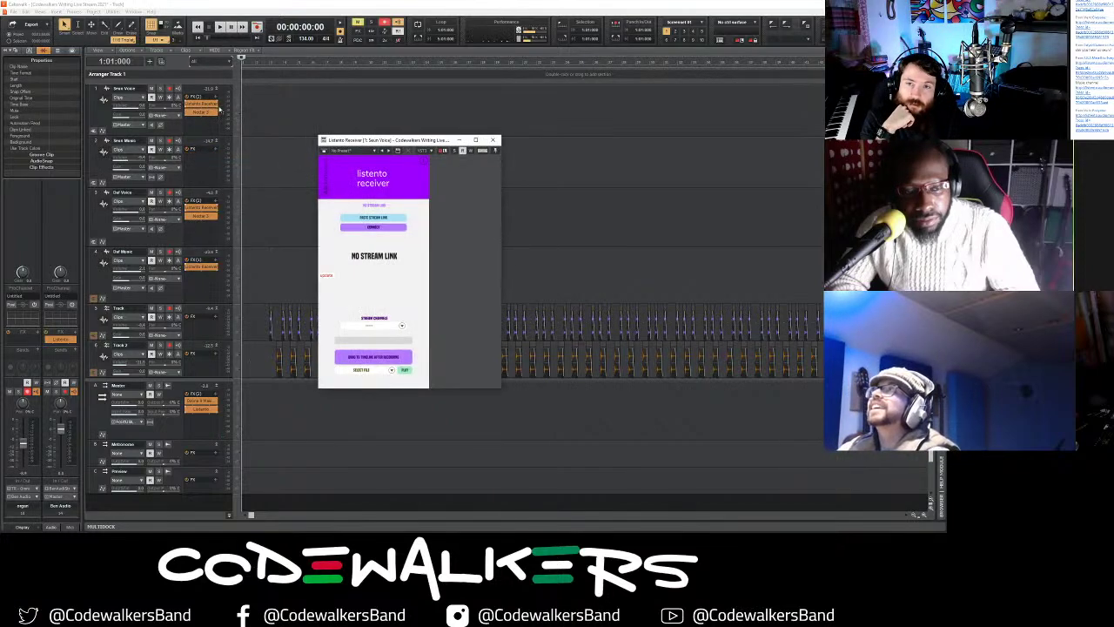
pyautogui.rightClick(186, 102)
pyautogui.click(200, 111)
# - Insert a new Listento Receiver above Nectar 3 on the first voice track and try to connect it
pyautogui.rightClick(205, 123)
pyautogui.moveTo(223, 127)
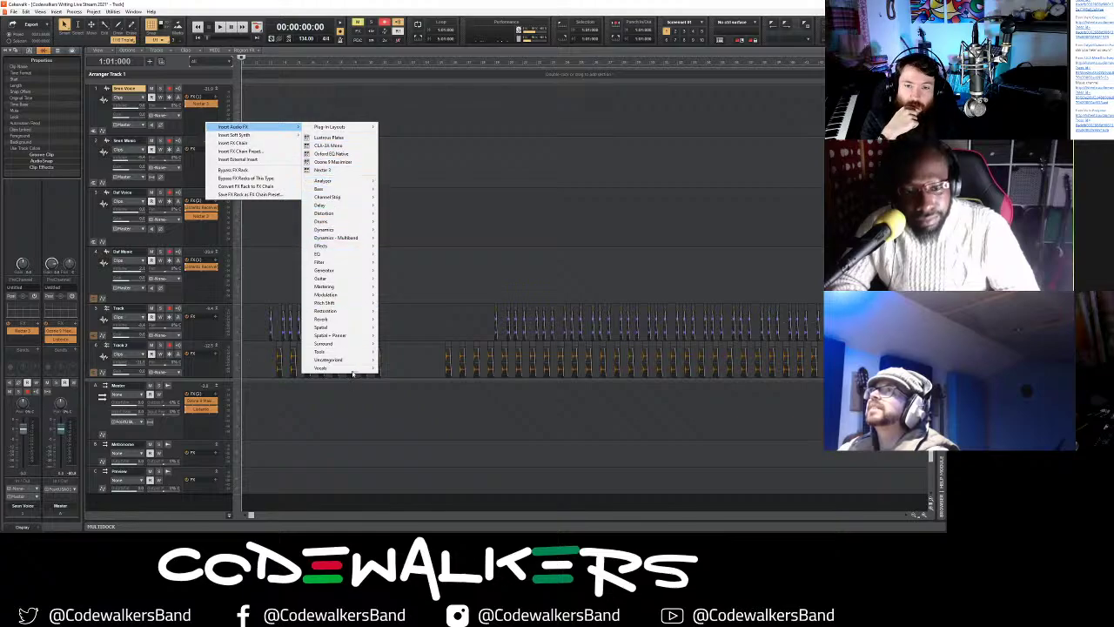
pyautogui.moveTo(340, 359)
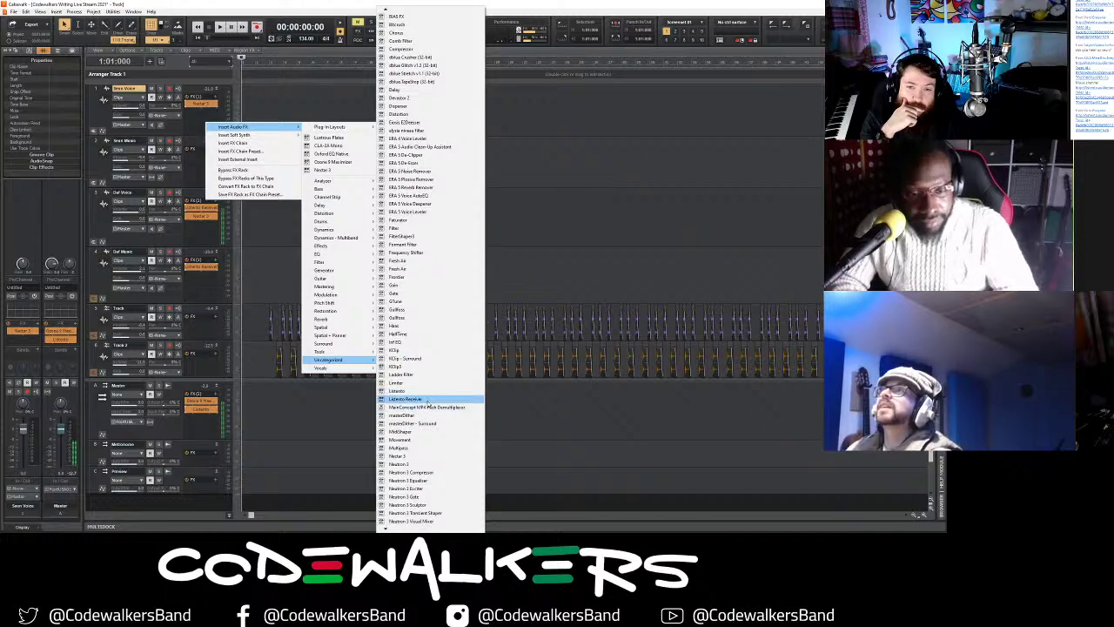
pyautogui.click(416, 399)
pyautogui.moveTo(199, 103); pyautogui.dragTo(200, 104)
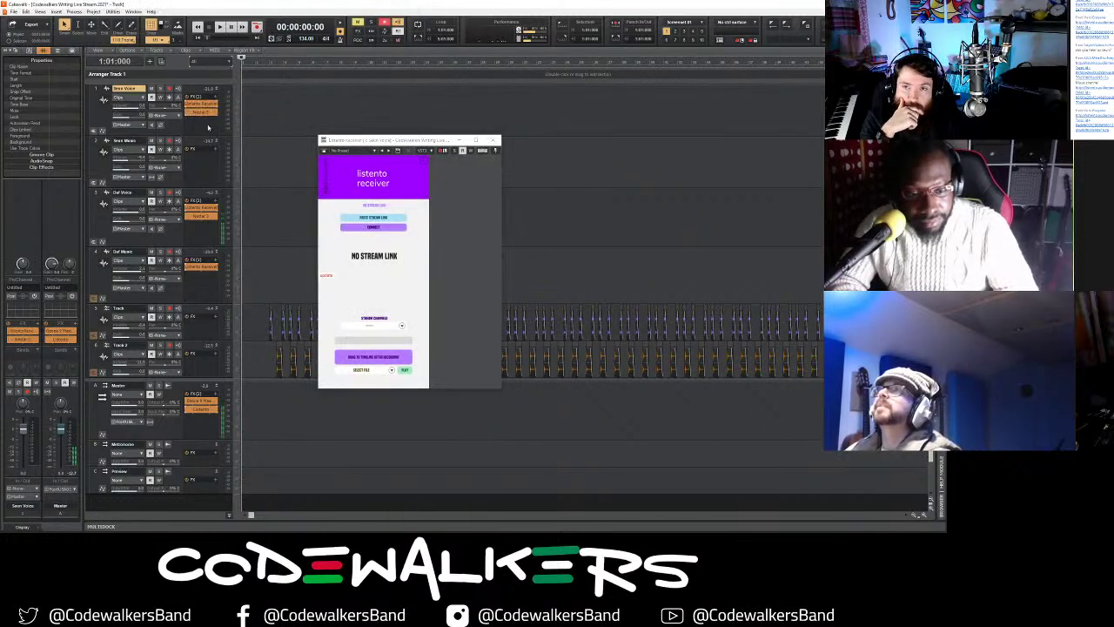
pyautogui.click(380, 229)
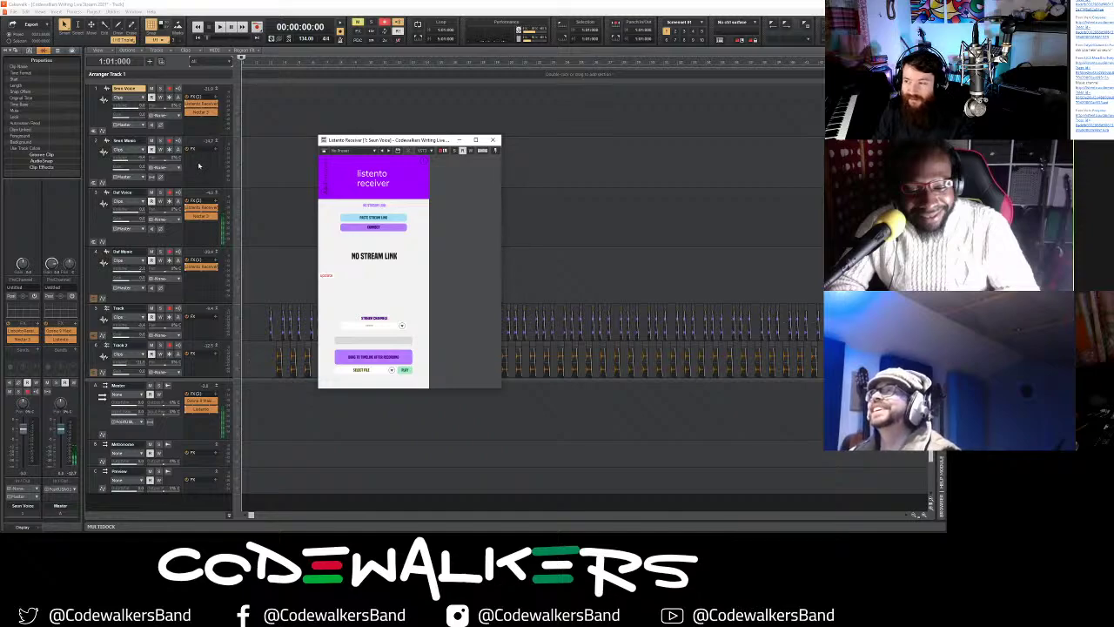
# - Check the Listento Receivers of the second and first voice tracks, including the plug-in options, and close them
pyautogui.doubleClick(201, 207)
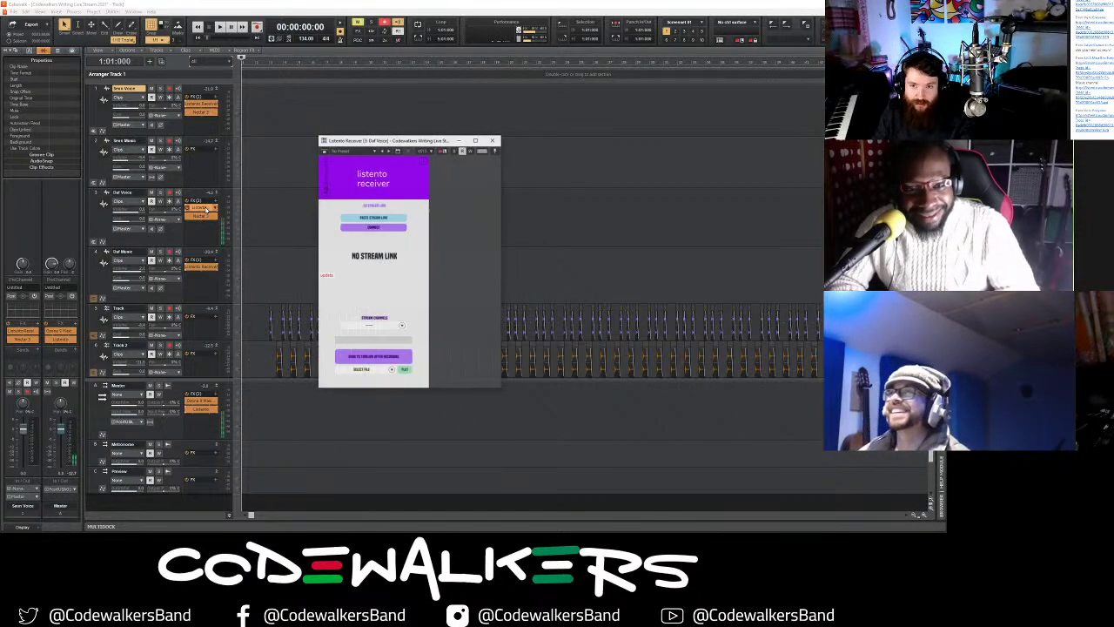
pyautogui.click(493, 139)
pyautogui.doubleClick(203, 104)
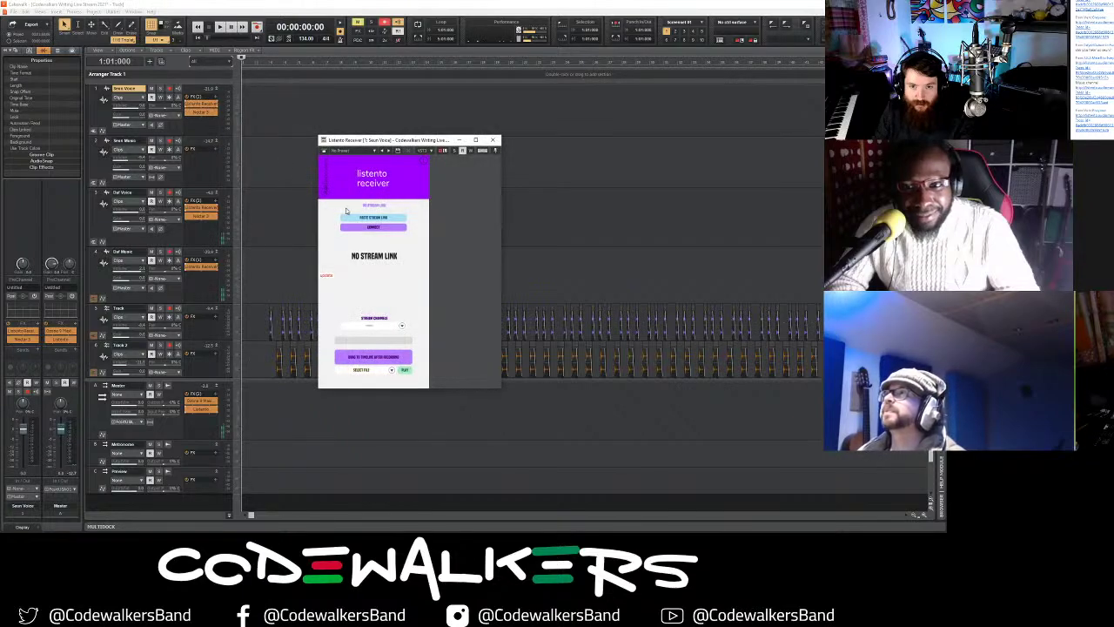
pyautogui.click(435, 154)
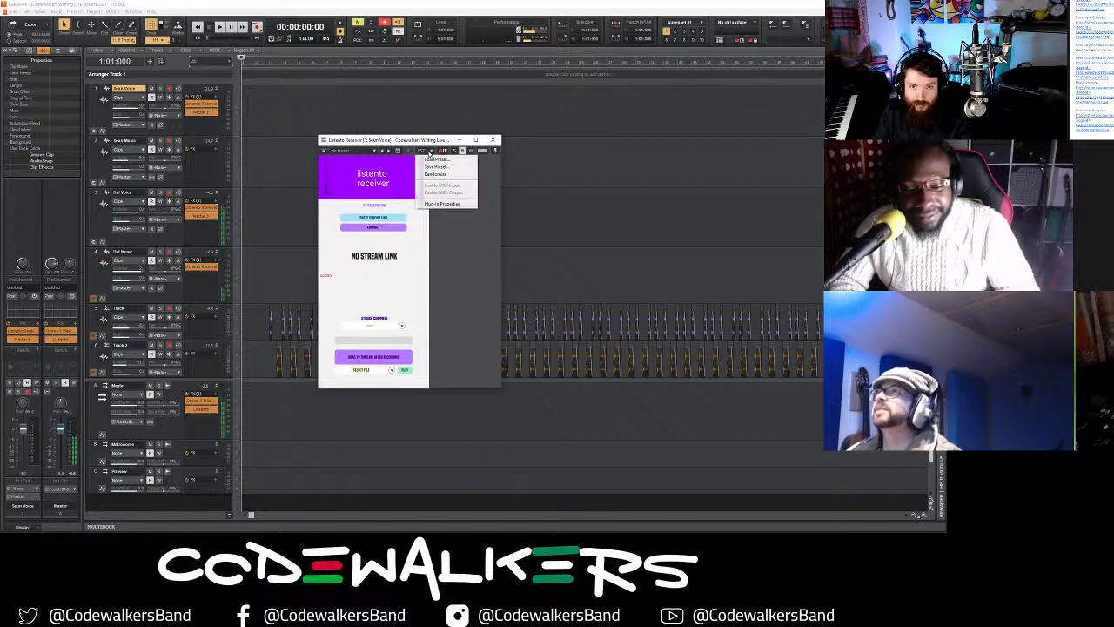
pyautogui.click(464, 139)
pyautogui.click(490, 141)
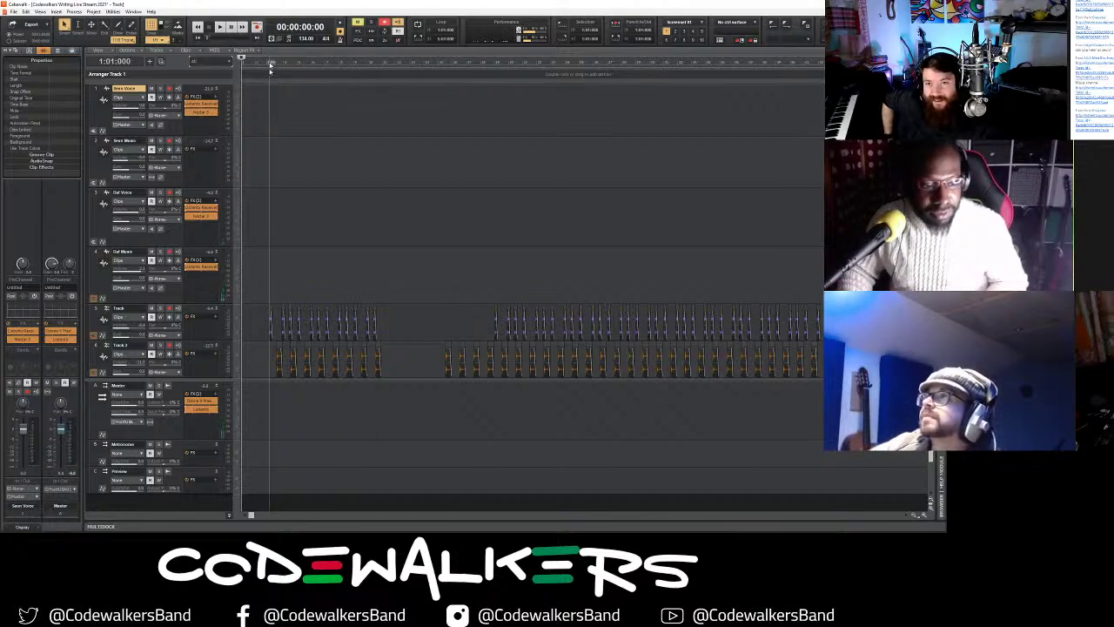
pyautogui.doubleClick(201, 103)
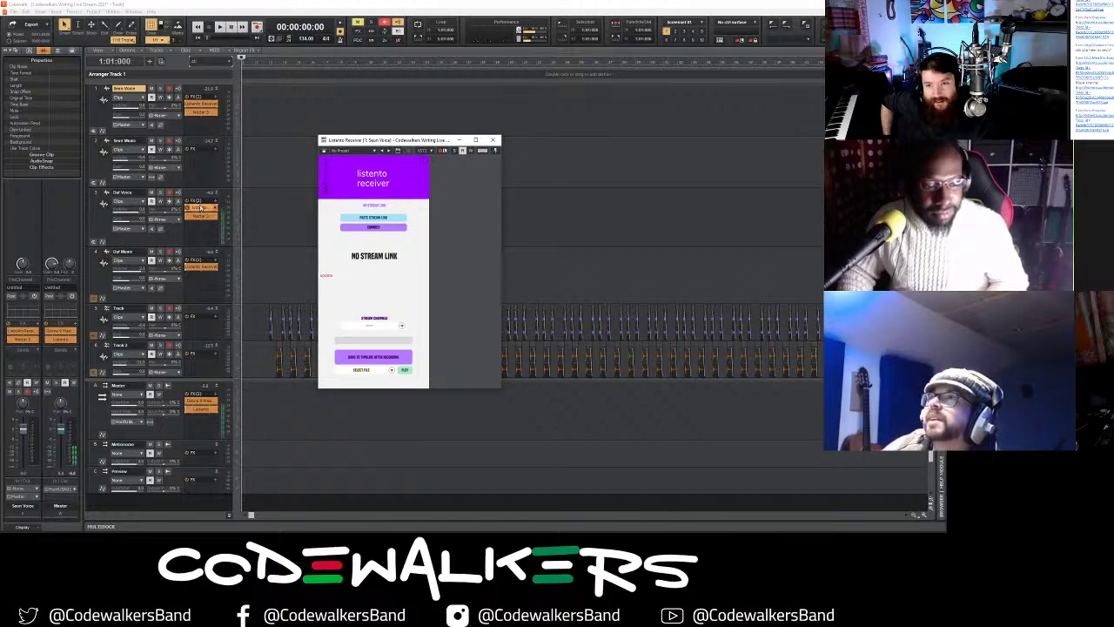
pyautogui.click(492, 139)
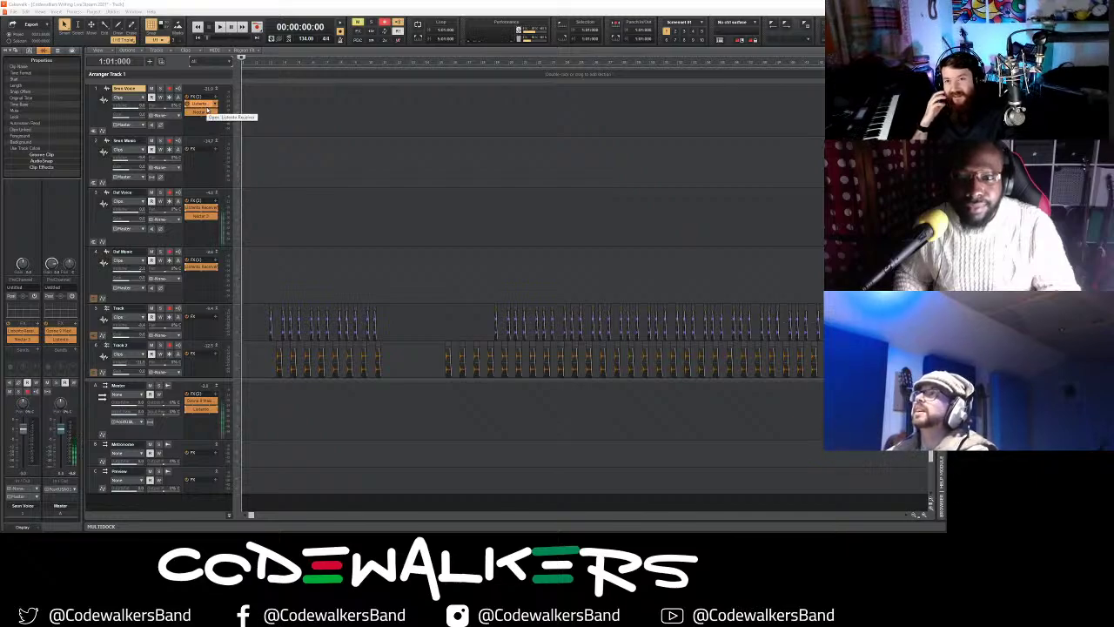
# - Move the first voice track's Listento Receiver higher over the timeline, and recheck the receivers of both voice tracks before closing them
pyautogui.doubleClick(207, 110)
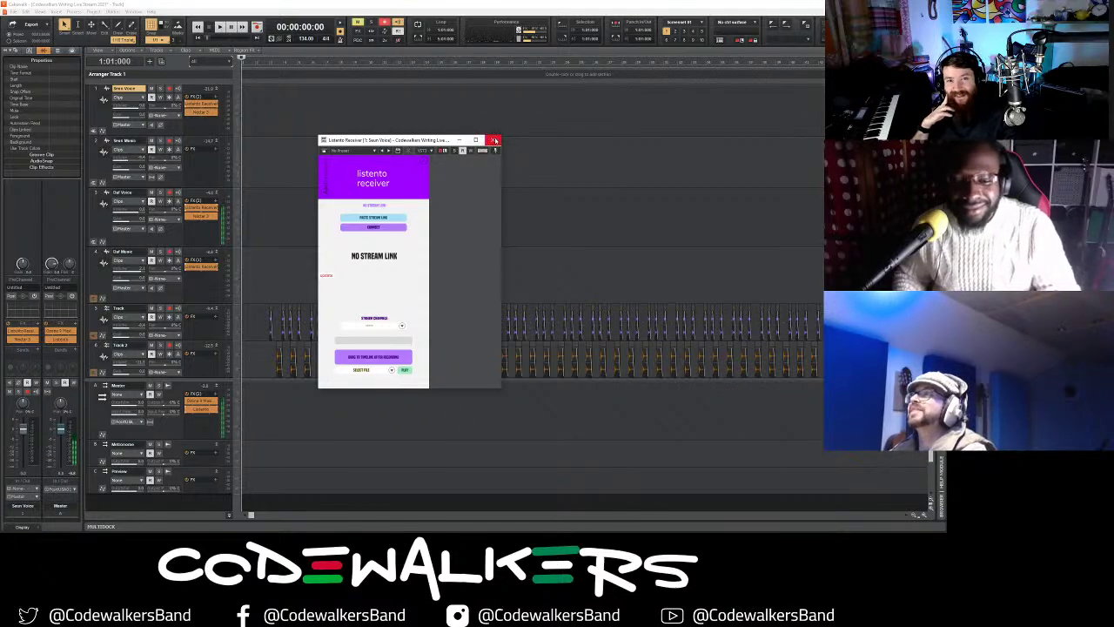
pyautogui.moveTo(403, 145); pyautogui.dragTo(353, 96)
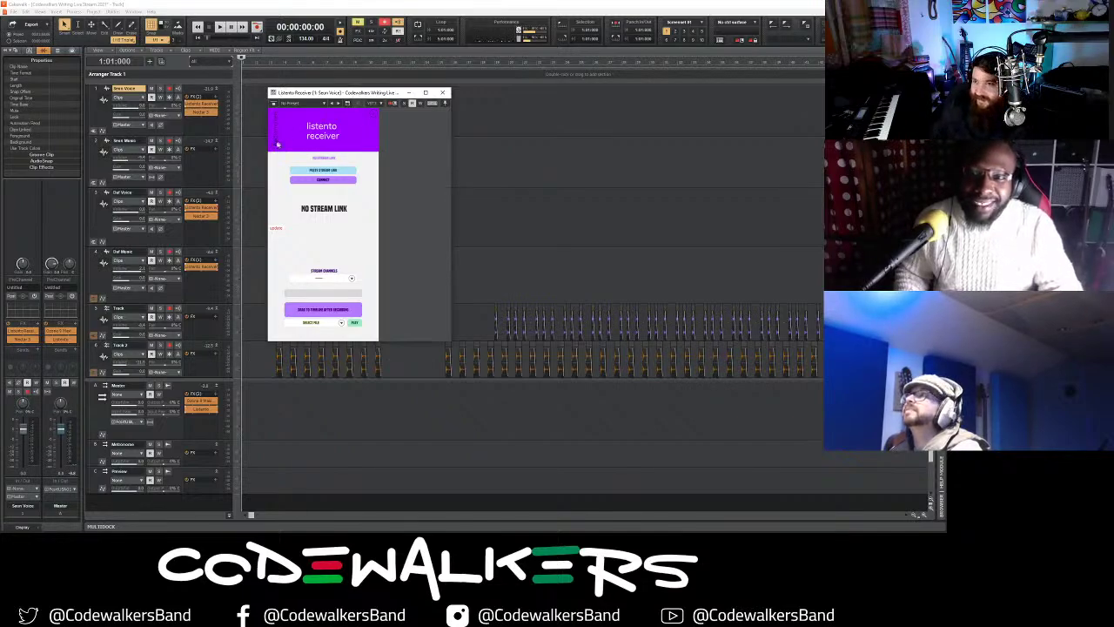
pyautogui.click(442, 92)
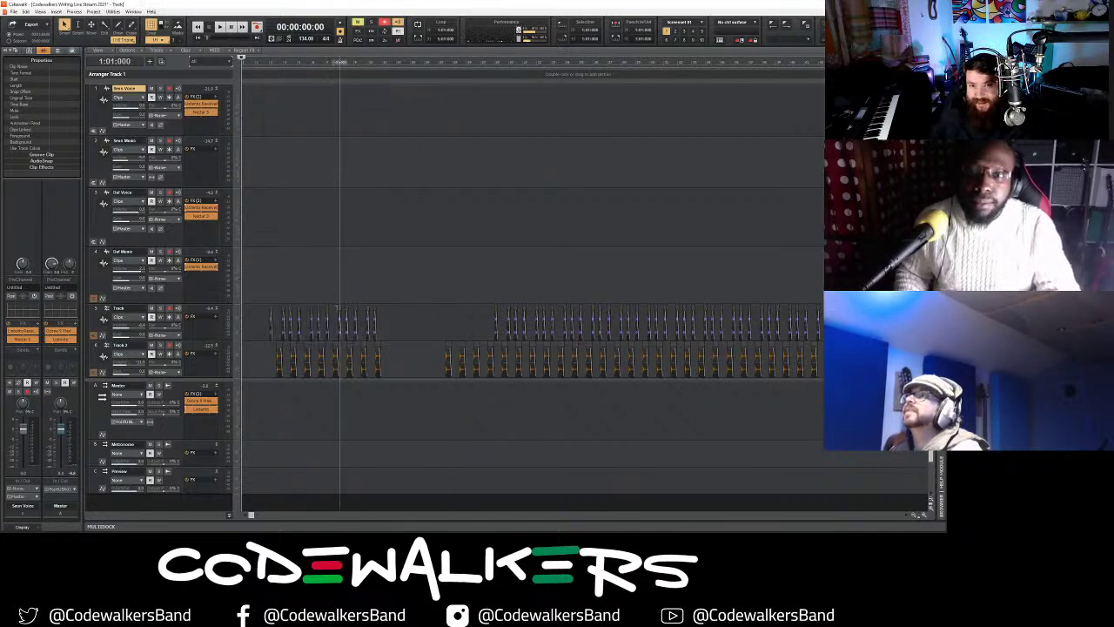
pyautogui.doubleClick(193, 208)
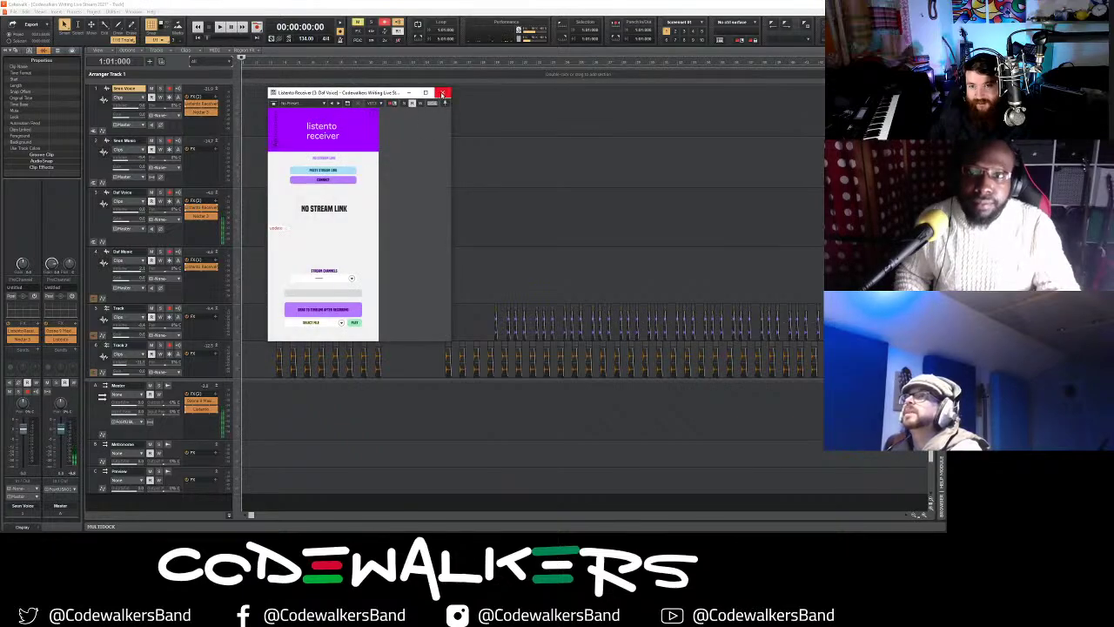
pyautogui.click(442, 92)
# - Look through the drum, Track 8, organ, bass, synth and stream tracks in the arrangement, and return to the voice tracks
pyautogui.scroll(-4, 299, 235)
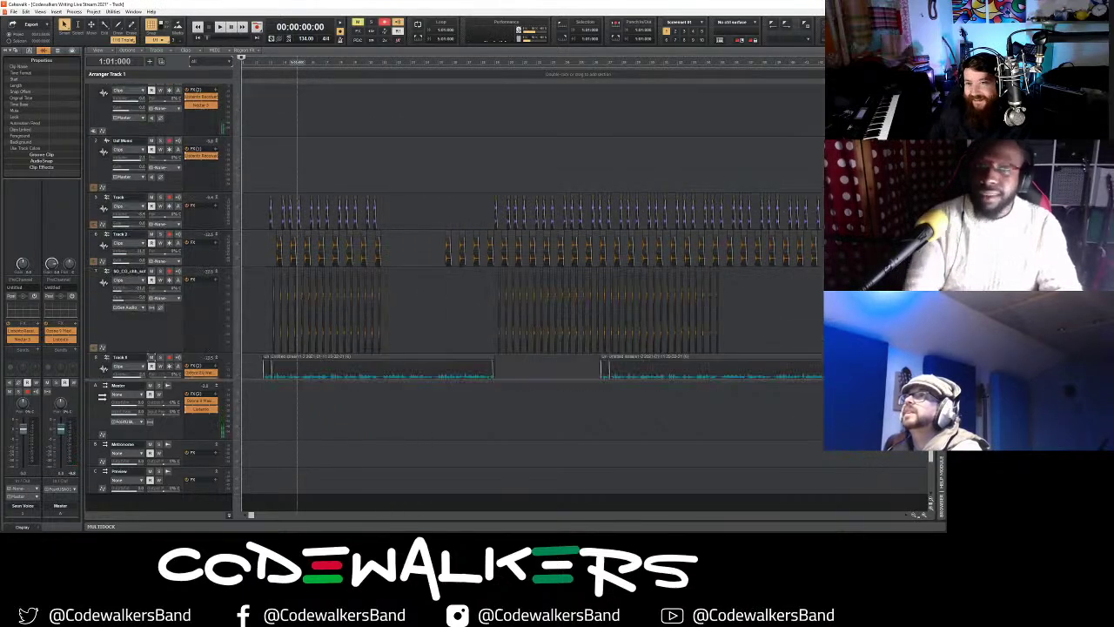
pyautogui.scroll(3, 299, 235)
pyautogui.scroll(-10, 296, 262)
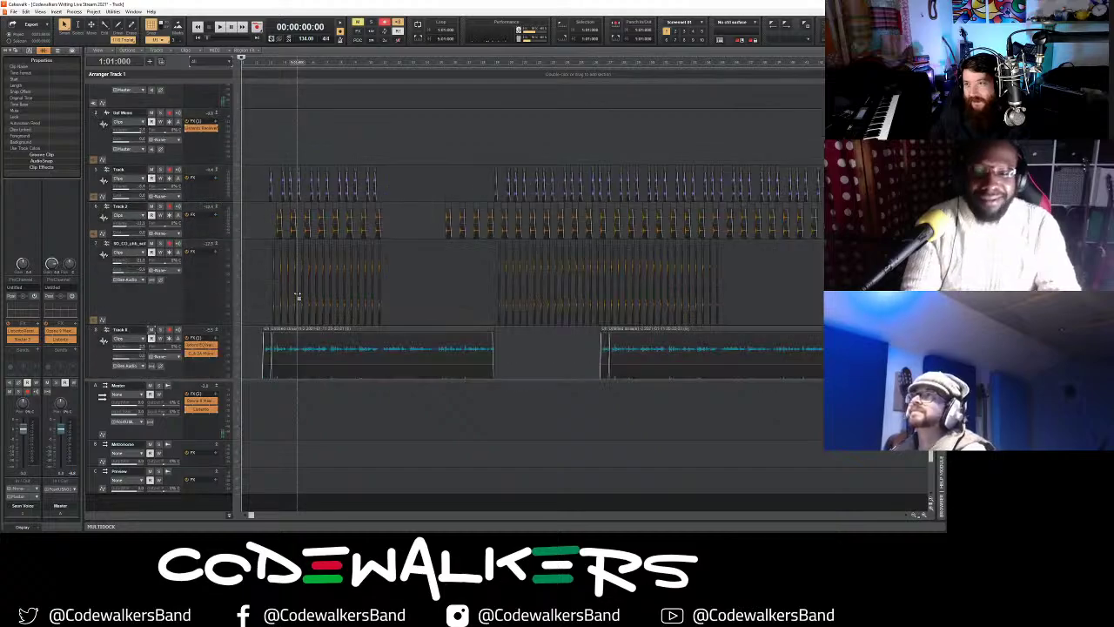
pyautogui.scroll(-3, 295, 306)
pyautogui.scroll(6, 295, 307)
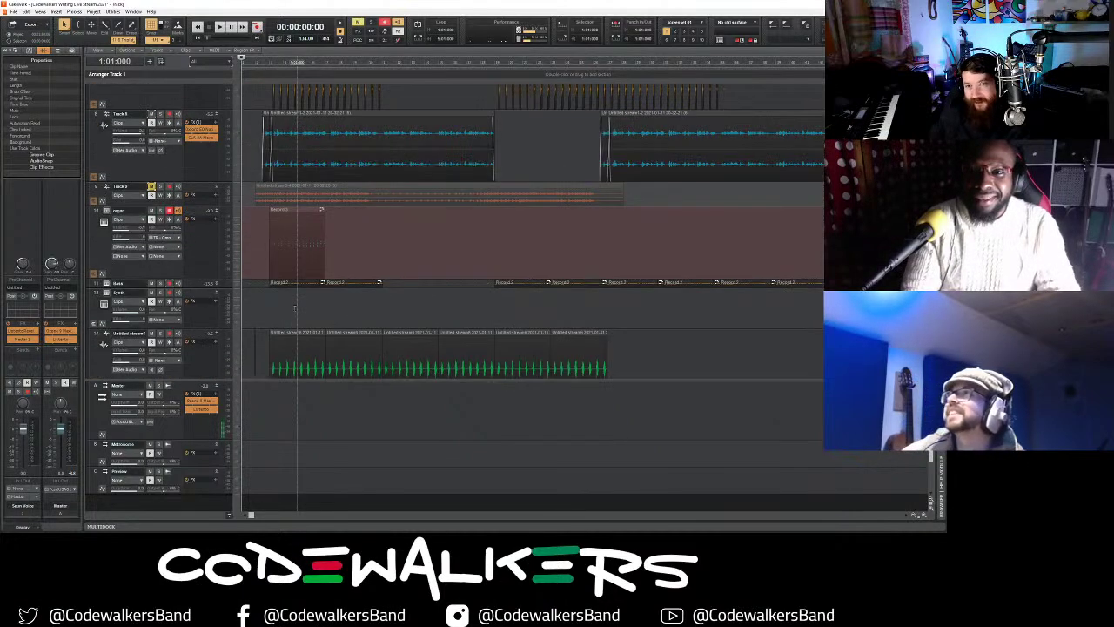
pyautogui.scroll(-3, 295, 306)
pyautogui.click(266, 287)
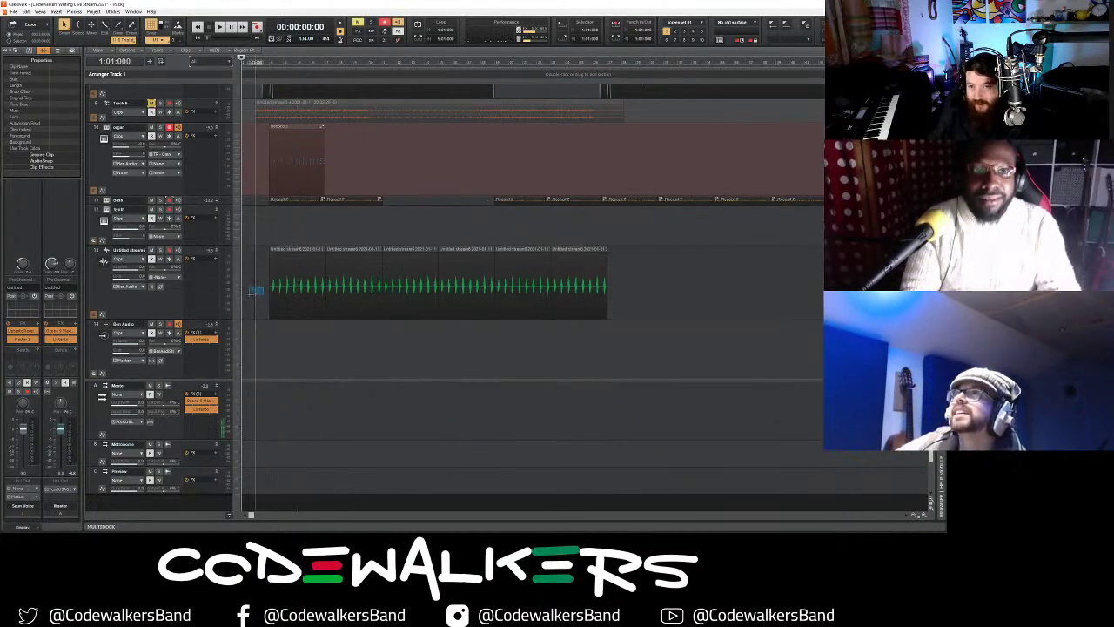
pyautogui.click(256, 280)
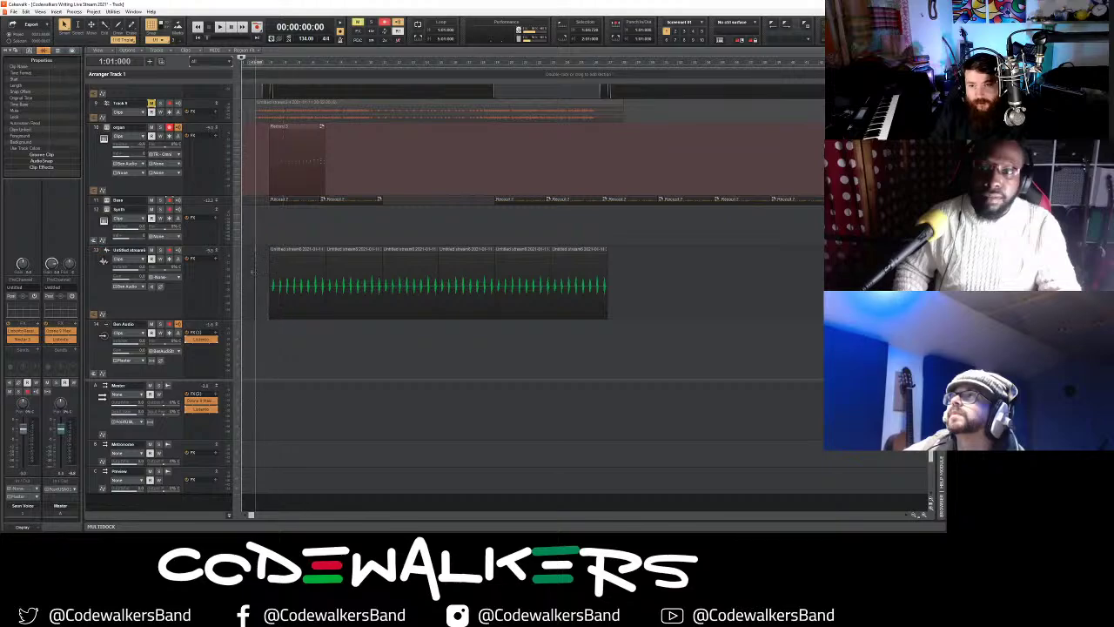
pyautogui.click(241, 271)
pyautogui.scroll(10, 258, 246)
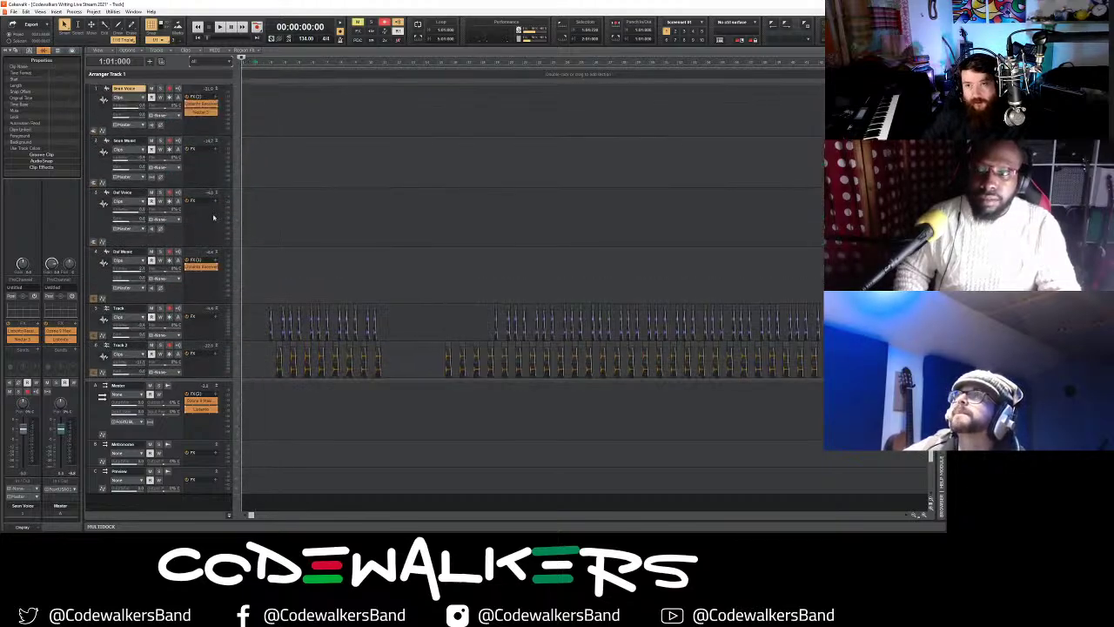
pyautogui.rightClick(206, 213)
pyautogui.moveTo(225, 217)
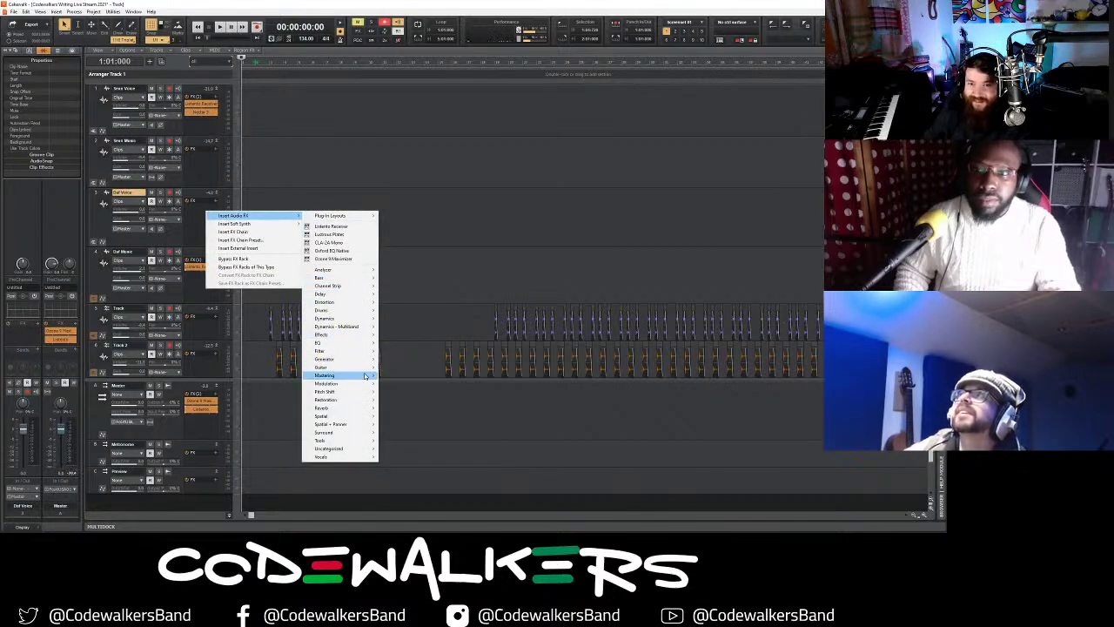
pyautogui.moveTo(364, 384)
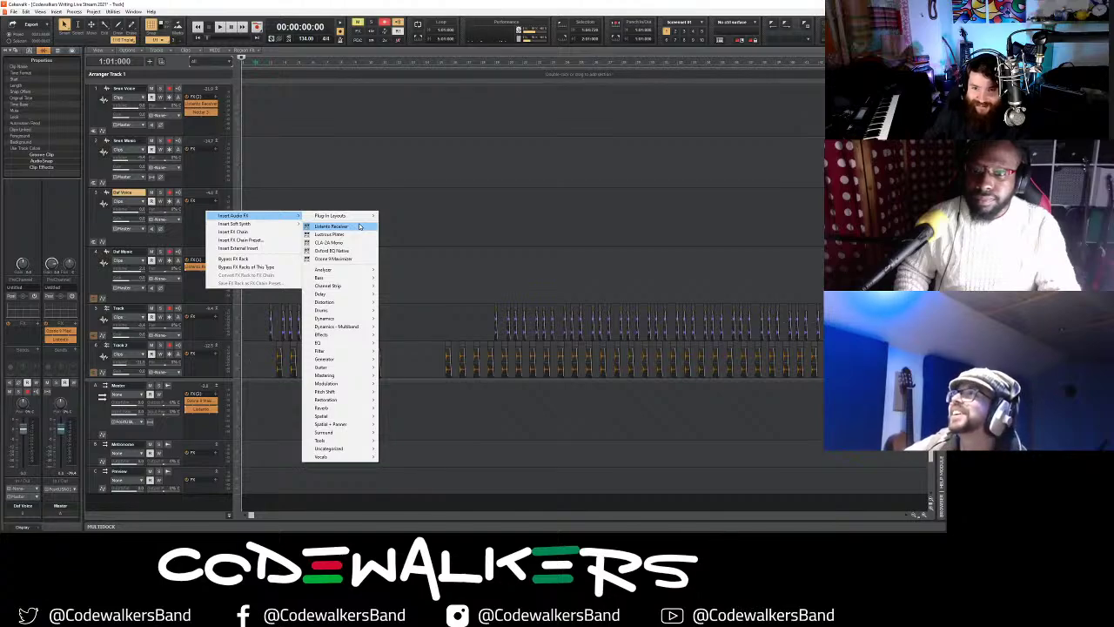
# - Undo the removal of Nectar 3 and the Listento Receiver from the second voice track, and close the restored receiver's window
pyautogui.click(33, 12)
pyautogui.click(30, 11)
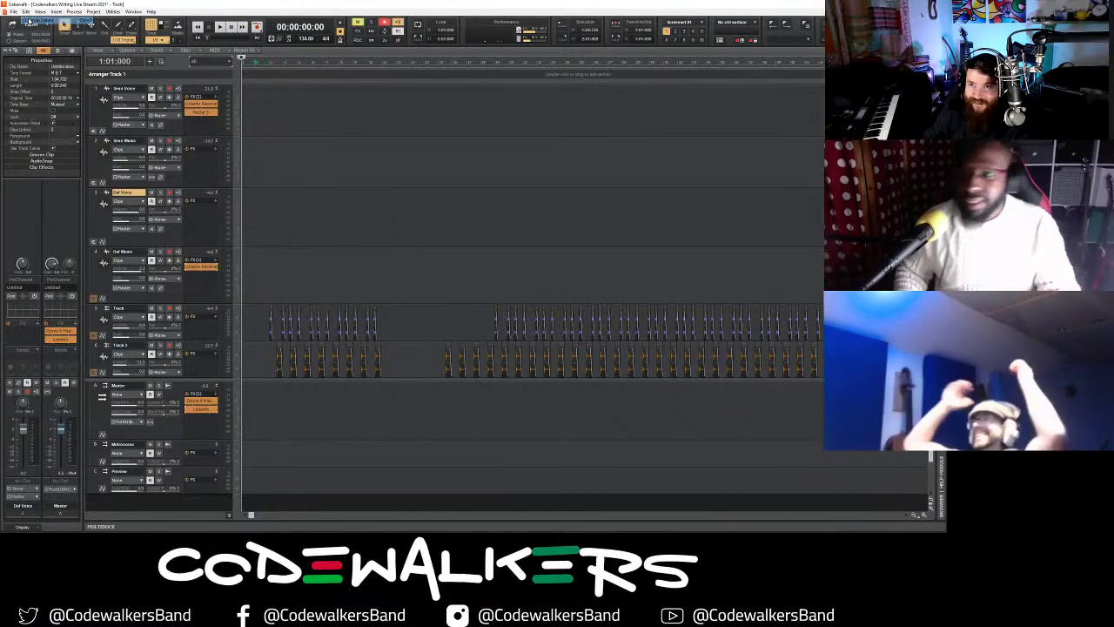
pyautogui.click(28, 12)
pyautogui.click(35, 20)
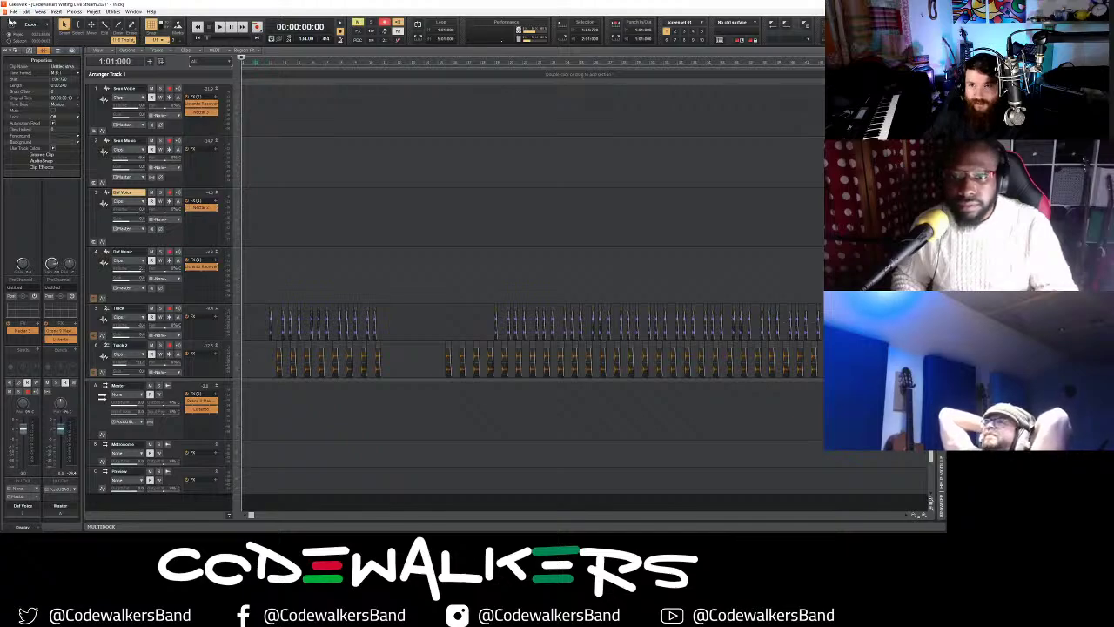
pyautogui.click(26, 12)
pyautogui.click(44, 20)
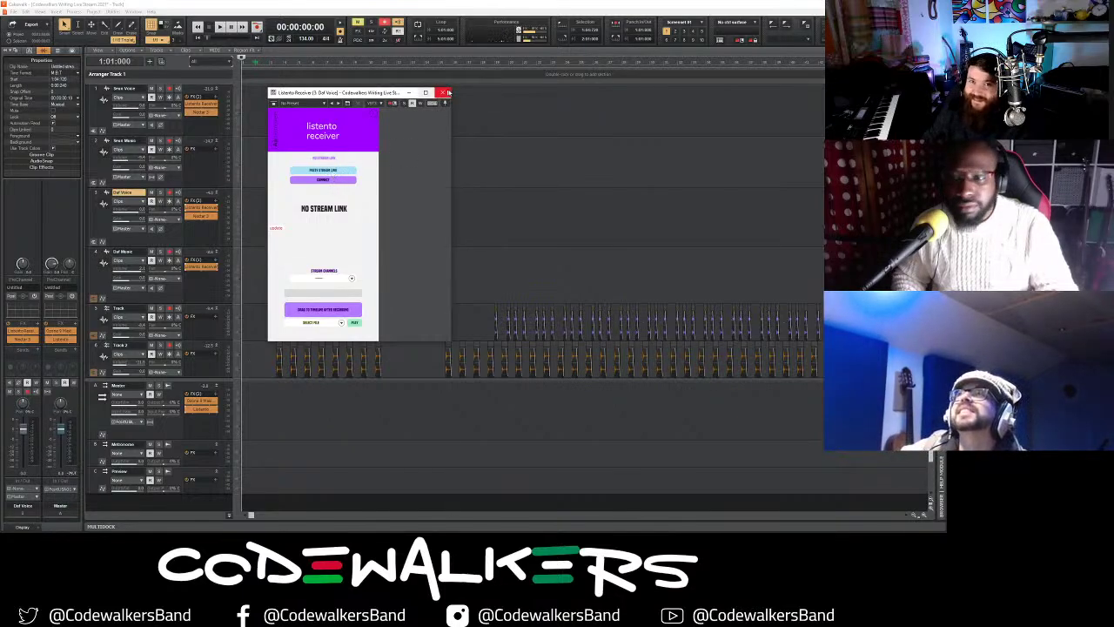
pyautogui.click(442, 92)
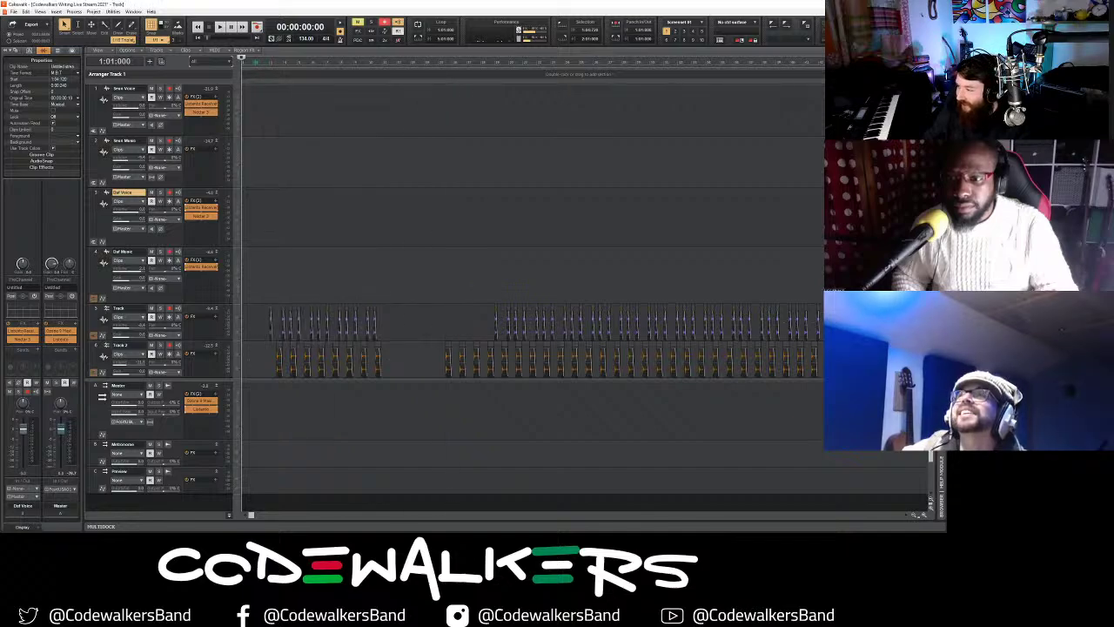